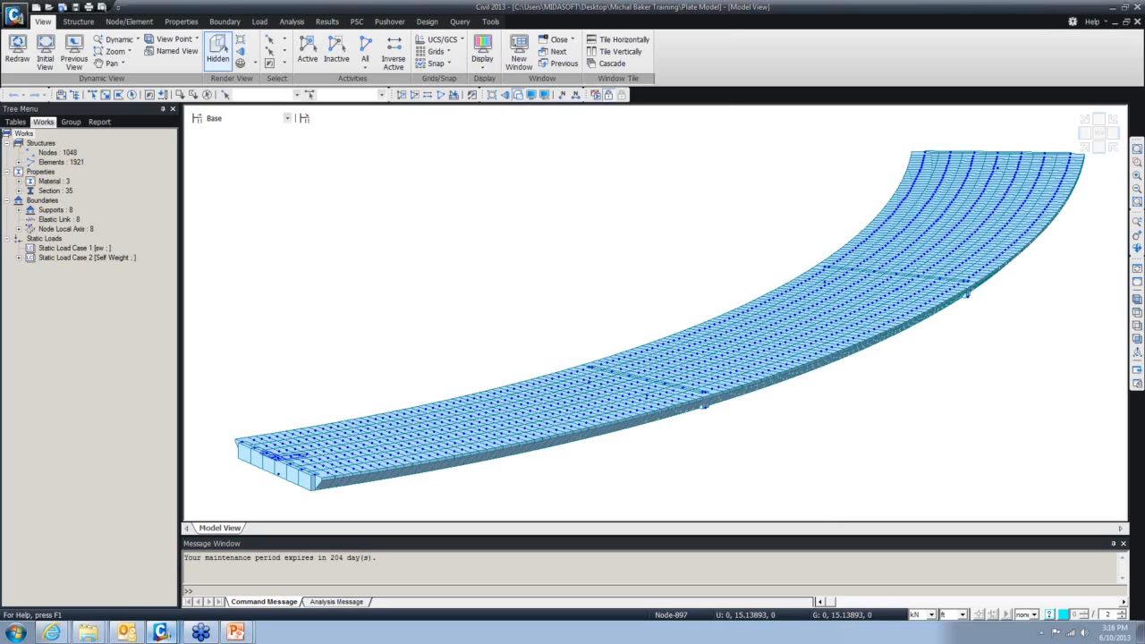
Hide the node markers on the curved deck in the model view
left_click(517, 95)
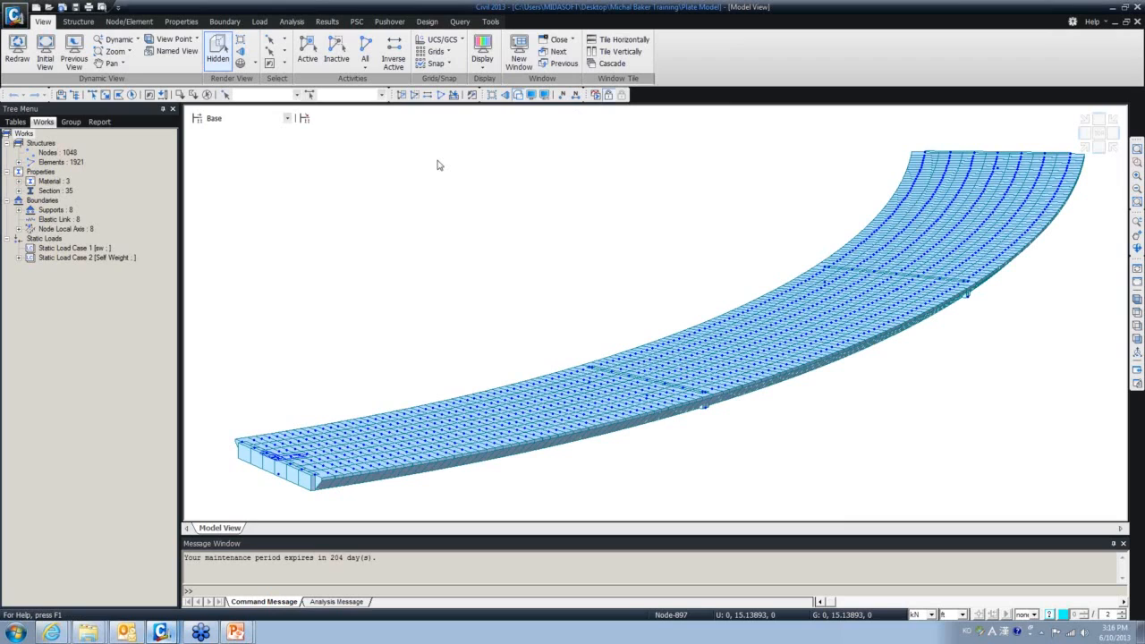
left_click(539, 95)
left_click(497, 453)
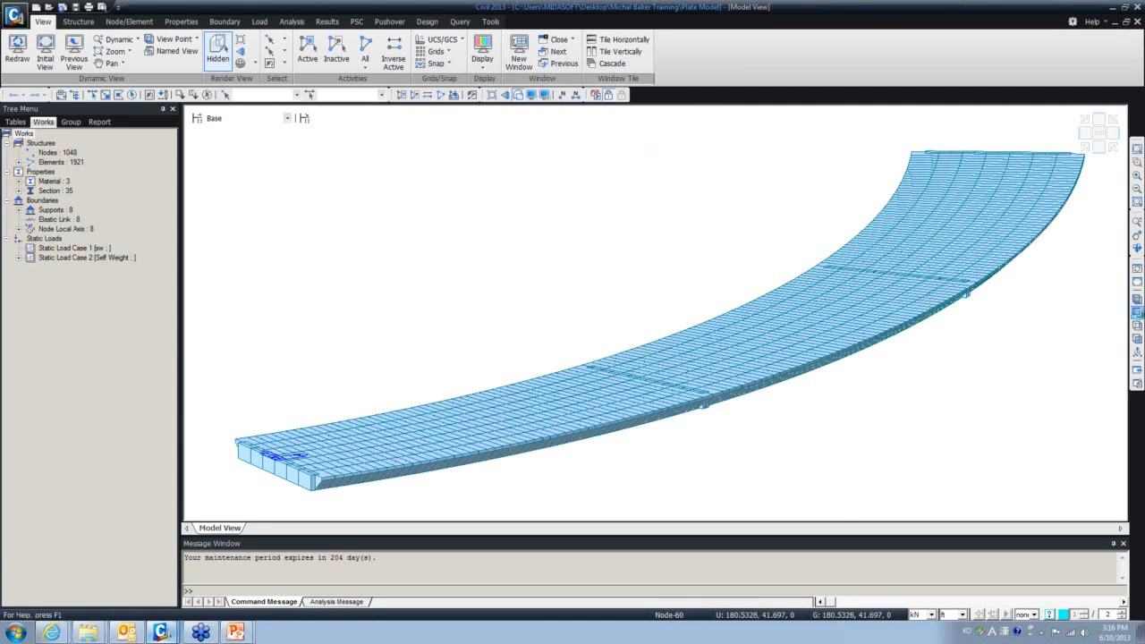
Show the deck's origin end close up in the top view, with hidden-surface rendering turned off
left_click(1136, 312)
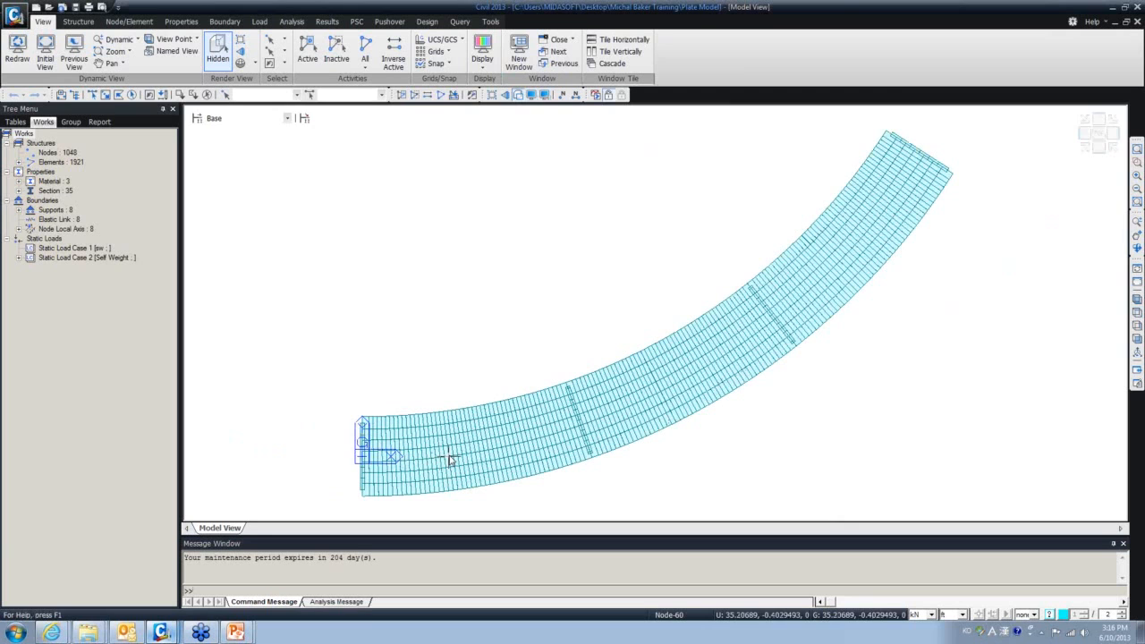
left_click(1137, 313)
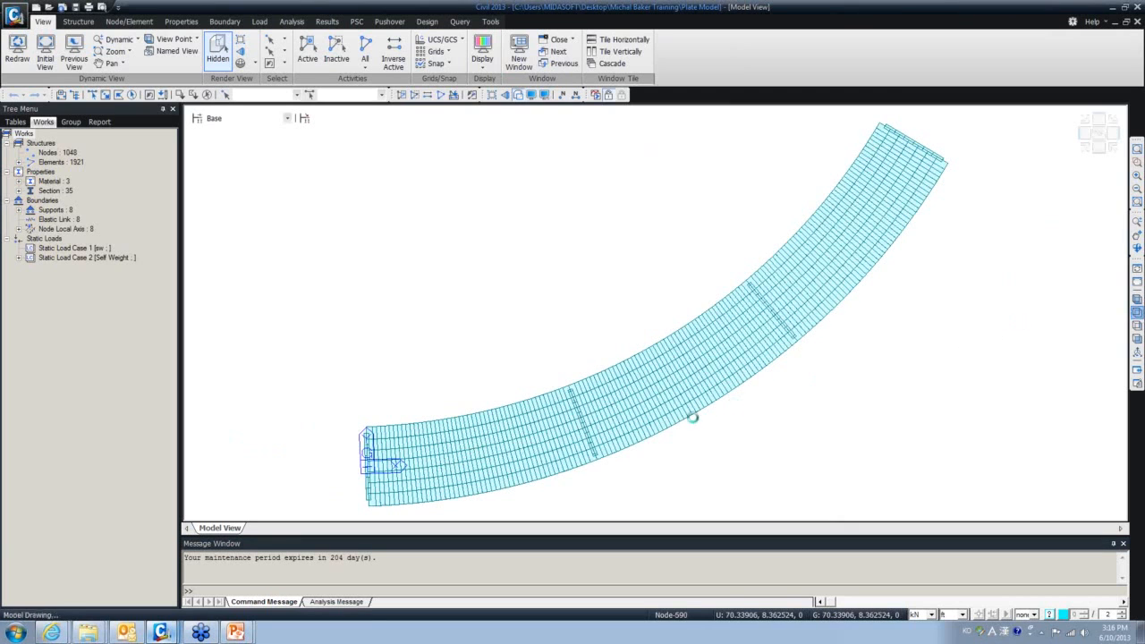
middle_click_drag(422, 459, 430, 454)
scroll(430, 454, "up", 6)
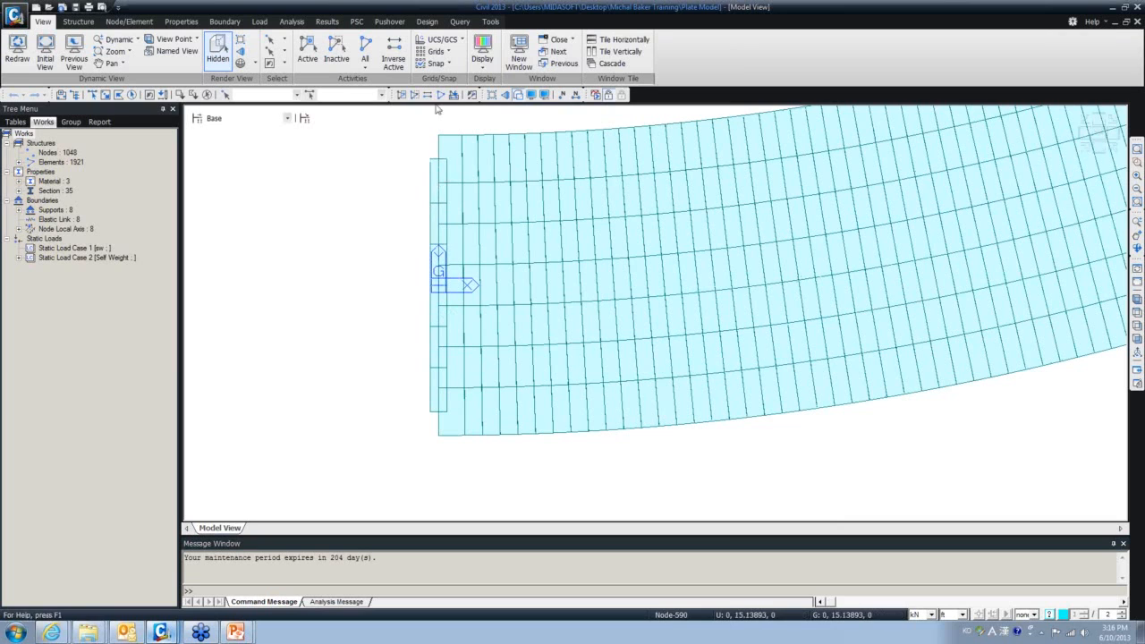
left_click(519, 95)
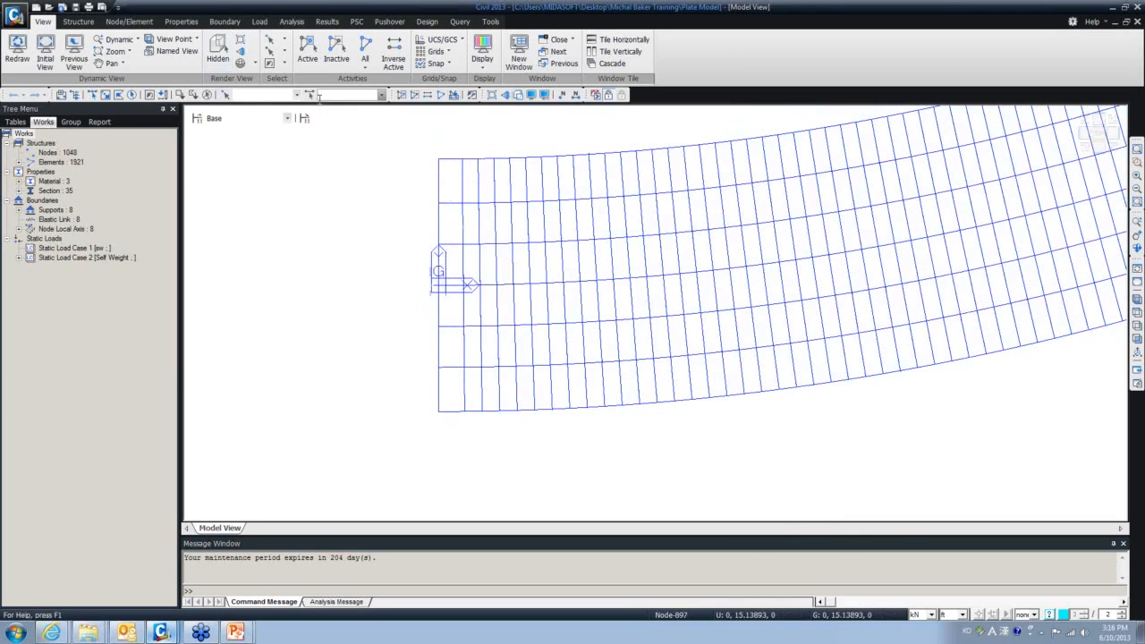
Select the six transverse elements along the deck's end edge at the origin and inactivate them
left_click(93, 96)
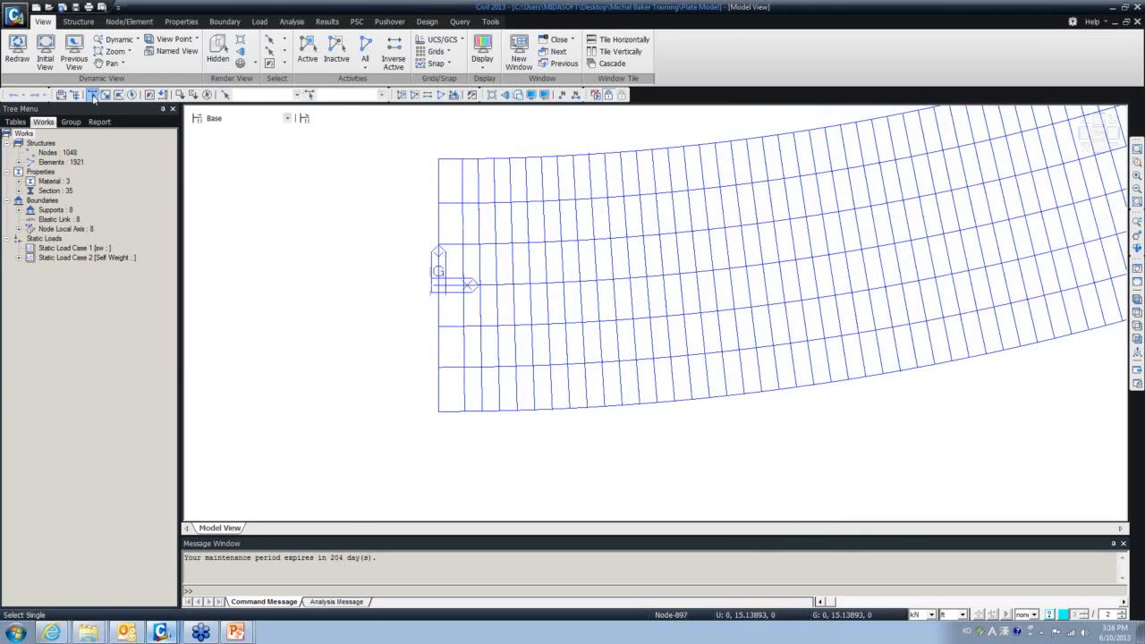
left_click(438, 191)
left_click(438, 230)
left_click(438, 269)
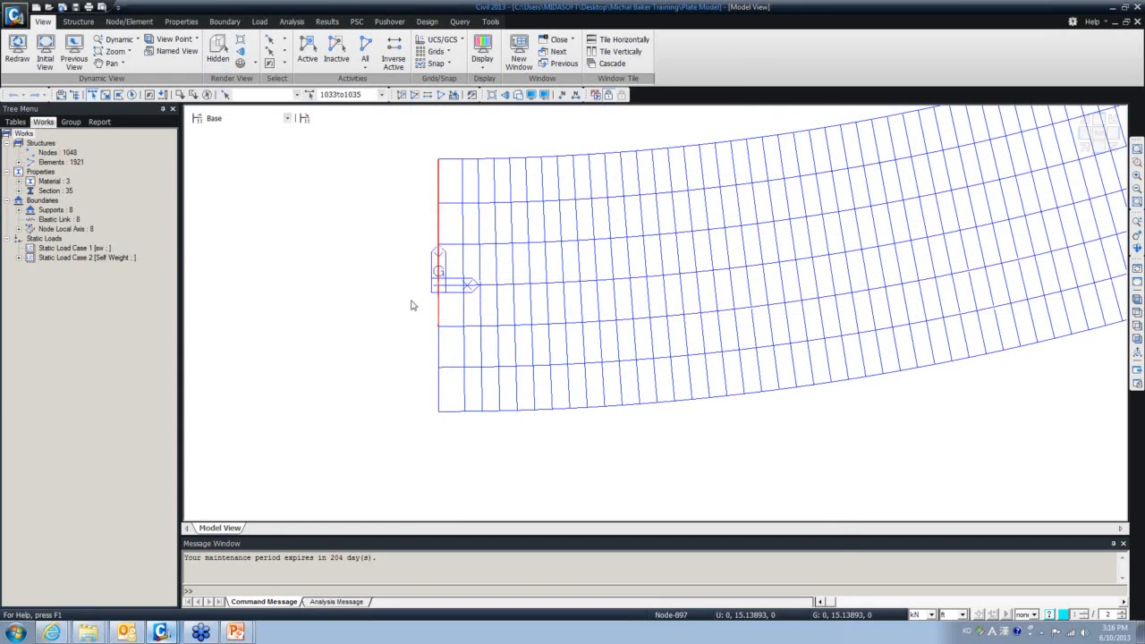
left_click(438, 309)
left_click(439, 354)
left_click(439, 384)
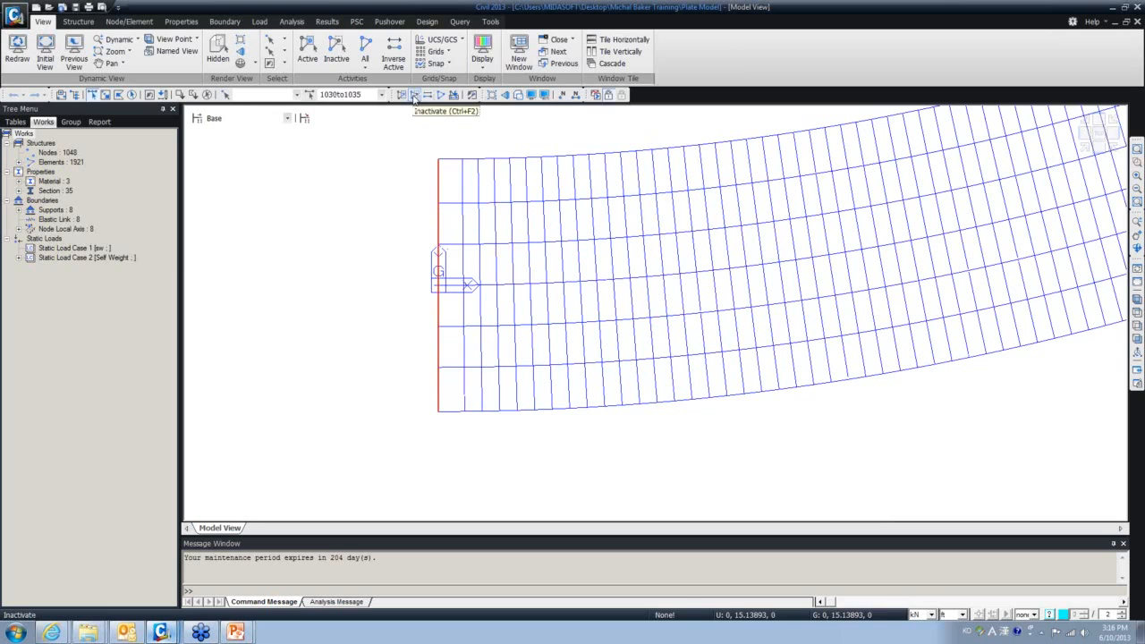
left_click(413, 96)
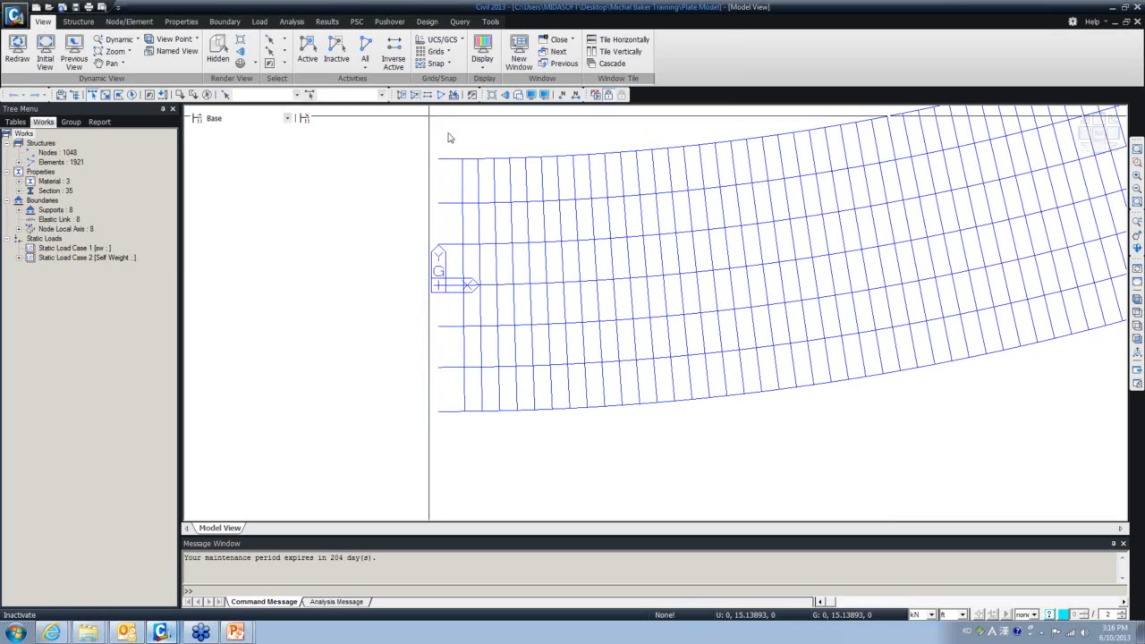
Show the deck in isometric view with hidden-surface rendering and turn off the UCS axis display
left_click(1136, 300)
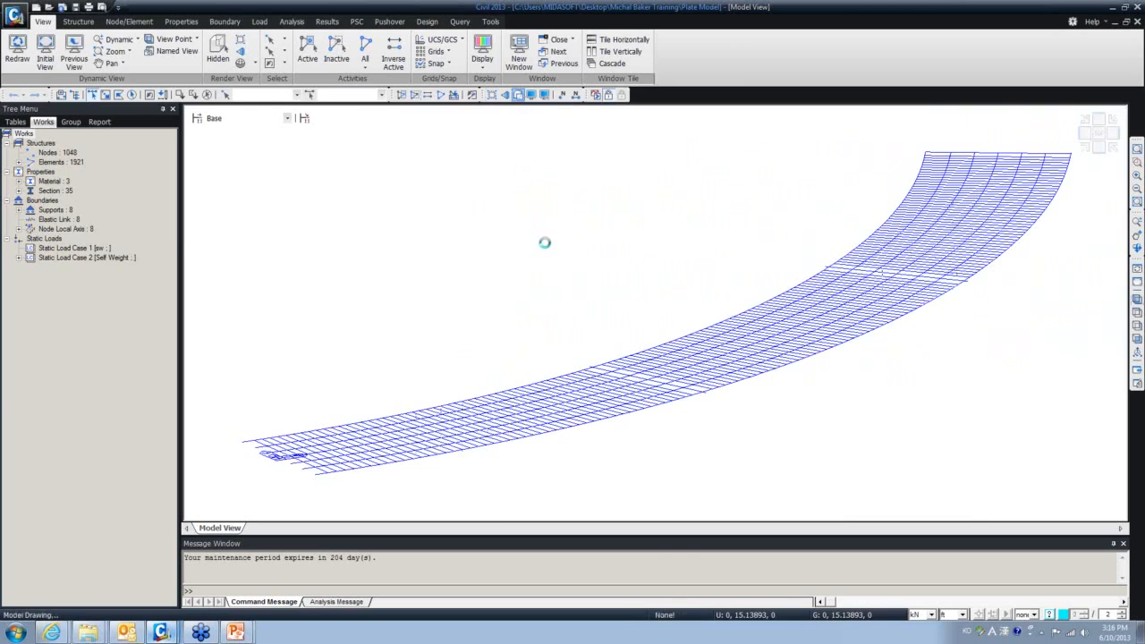
key("ctrl+h")
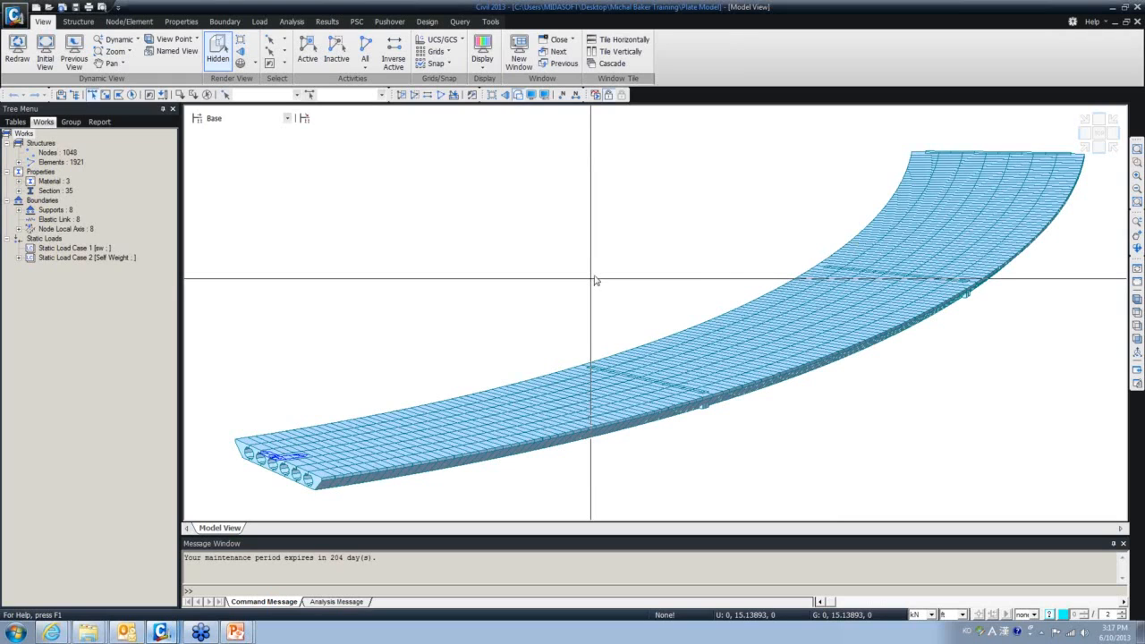
left_click(531, 94)
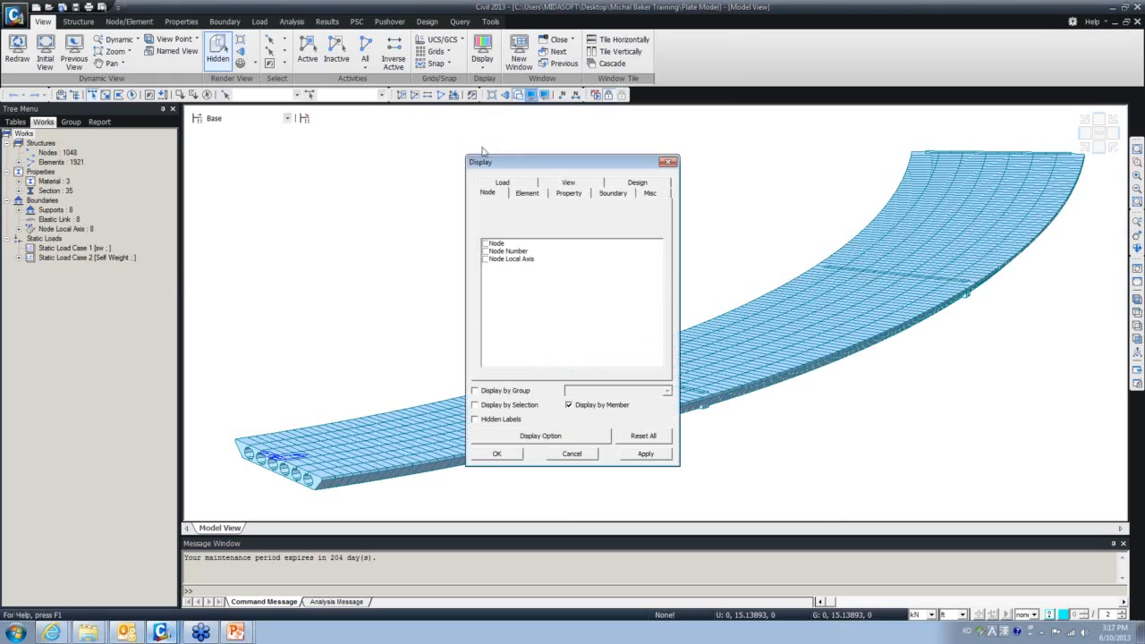
left_click(527, 193)
left_click(569, 194)
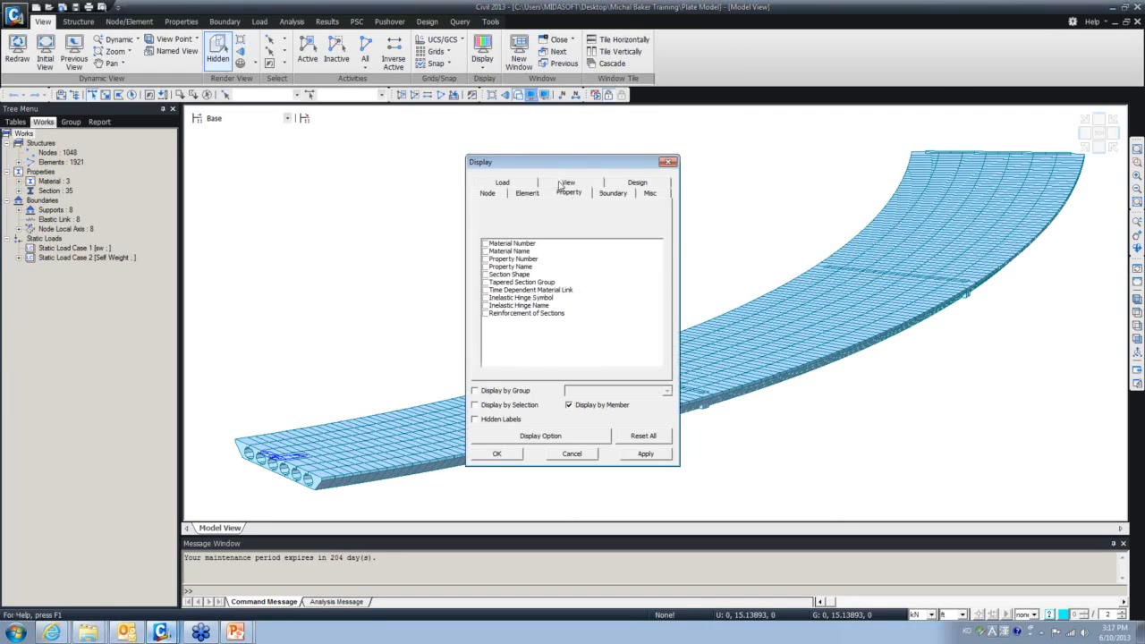
left_click(568, 182)
left_click(485, 217)
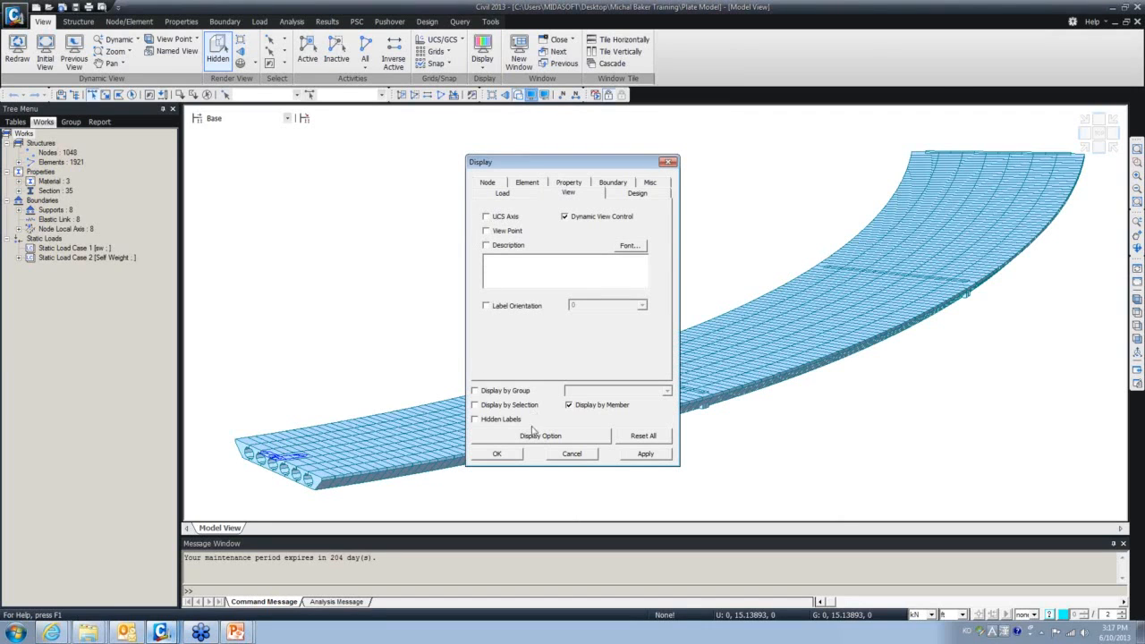
left_click(496, 453)
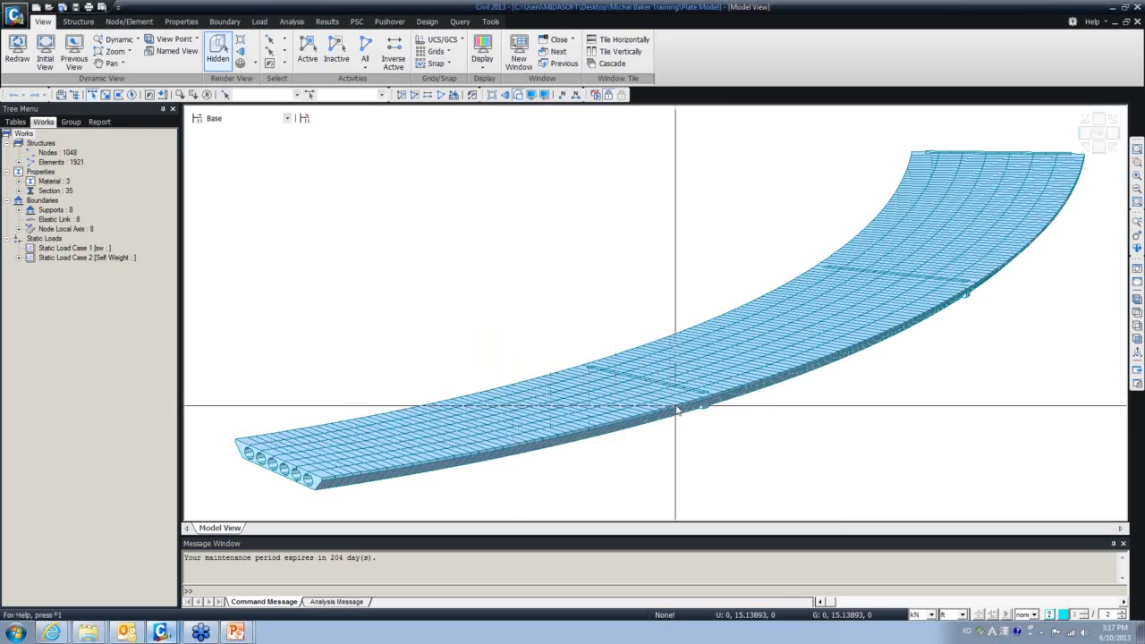
Turn on perspective view and bring the deck's voided end section into a close, angled view
middle_click_drag(719, 367, 730, 363)
left_click(505, 94)
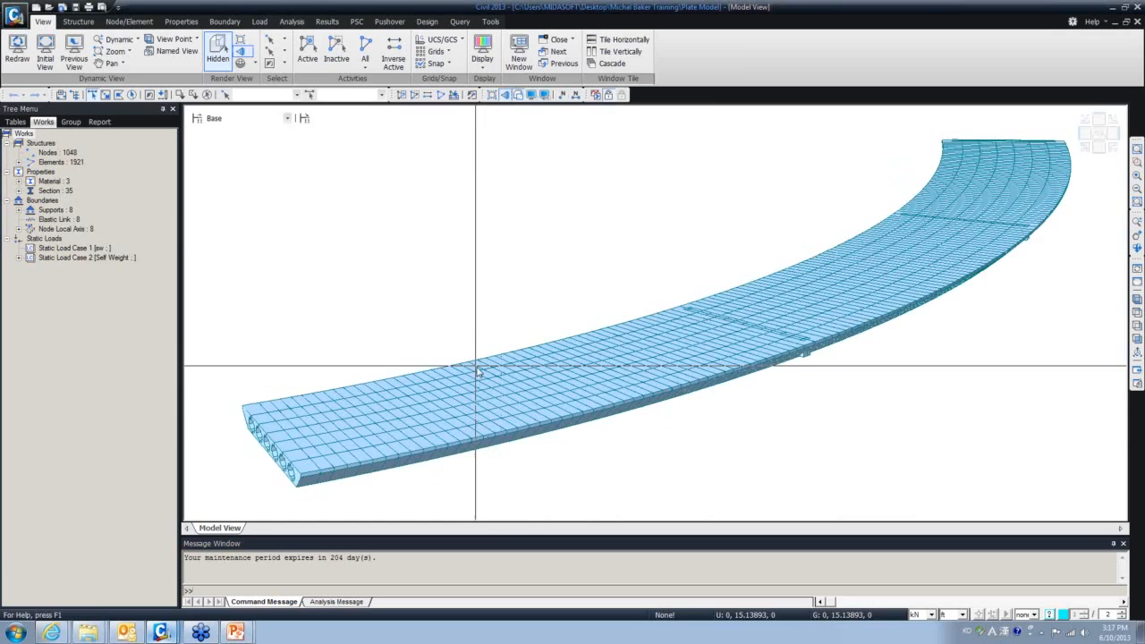
middle_click_drag(474, 366, 537, 351, "ctrl")
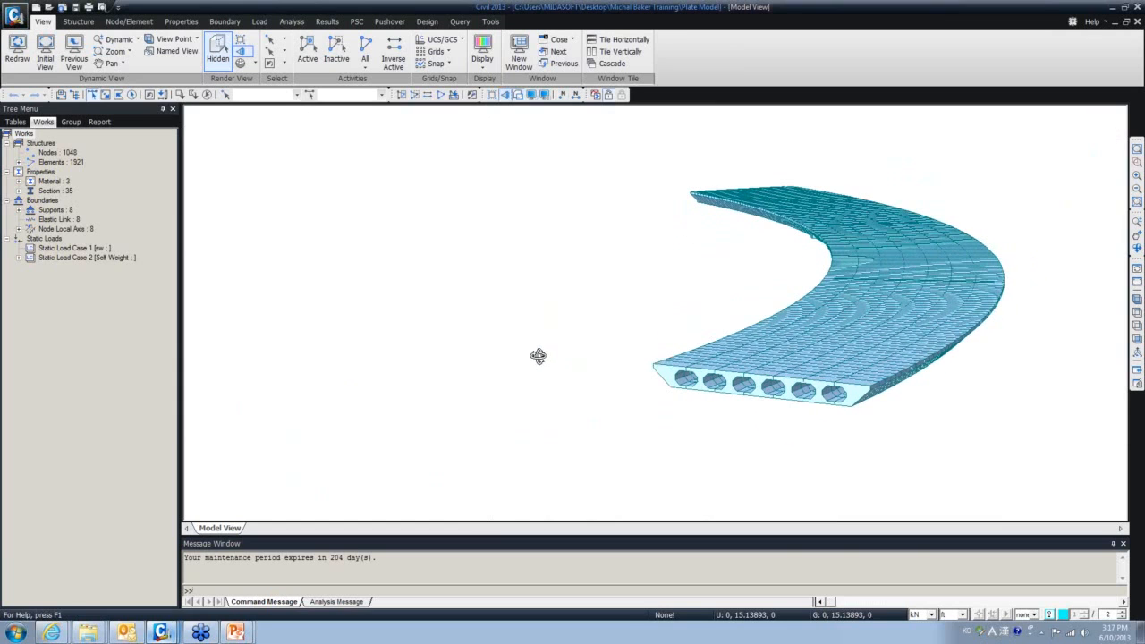
scroll(820, 424, "up", 5)
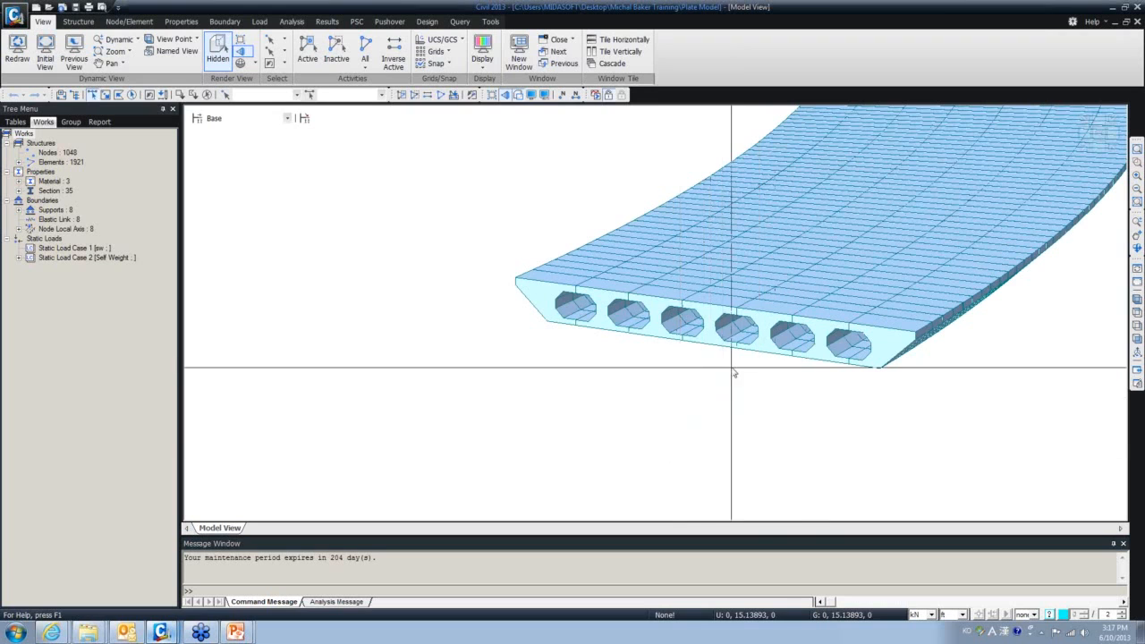
middle_click_drag(736, 373, 590, 438, "ctrl")
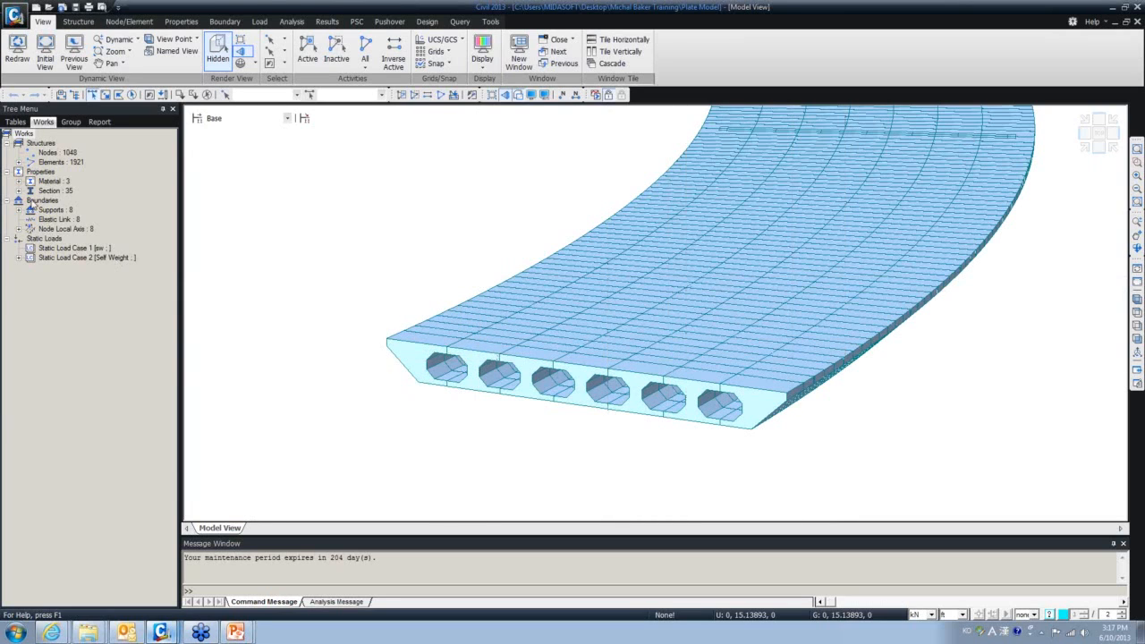
Expand the supports and display the Type 1 [111000] support symbols on the model
left_click(19, 210)
right_click(51, 220)
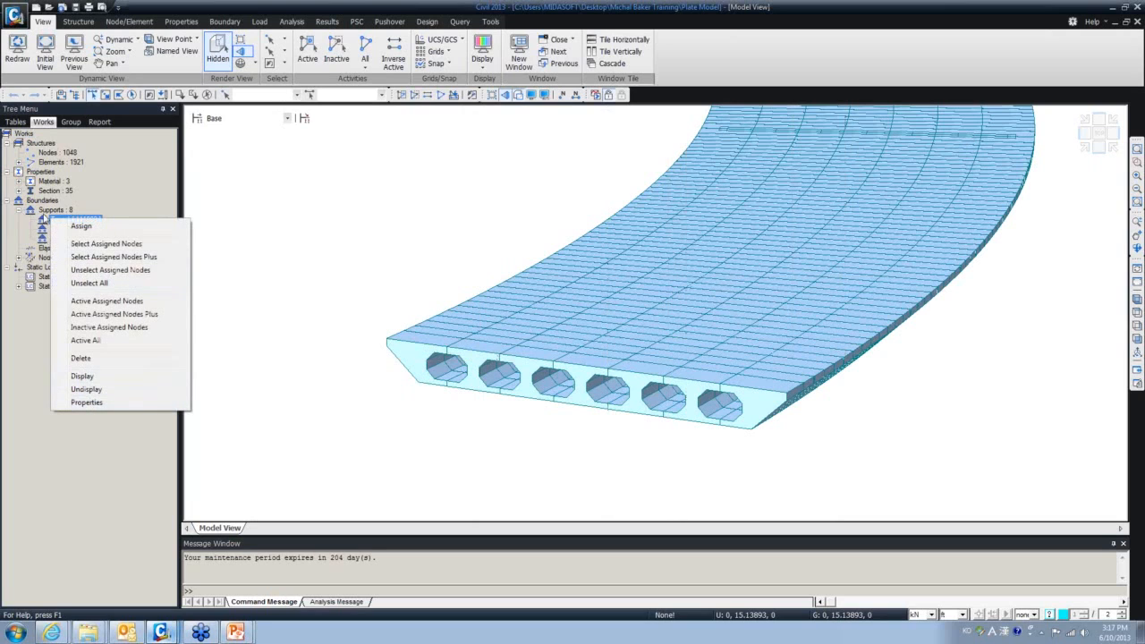
left_click(47, 219)
right_click(43, 219)
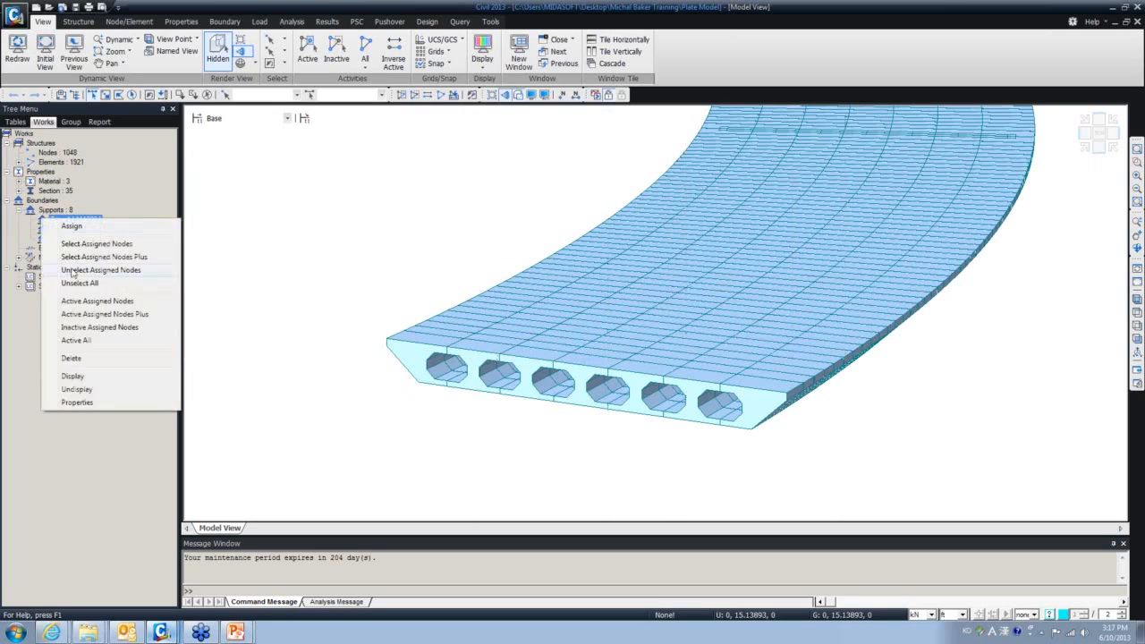
left_click(72, 376)
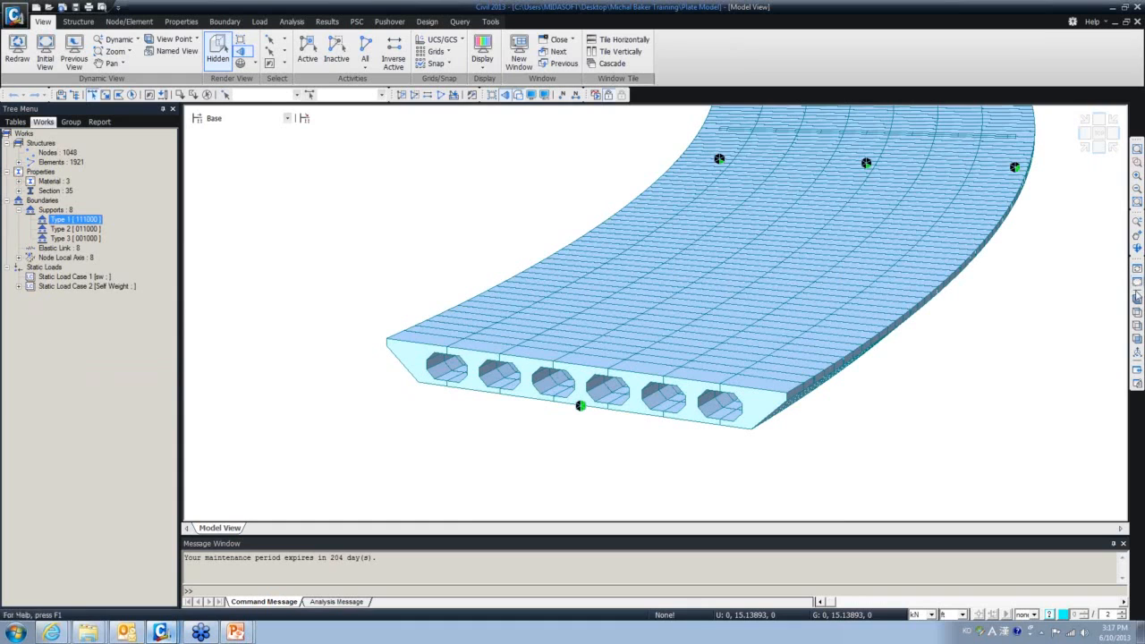
Examine the support locations relative to the deck in both solid and wireframe rendering
left_click(1137, 299)
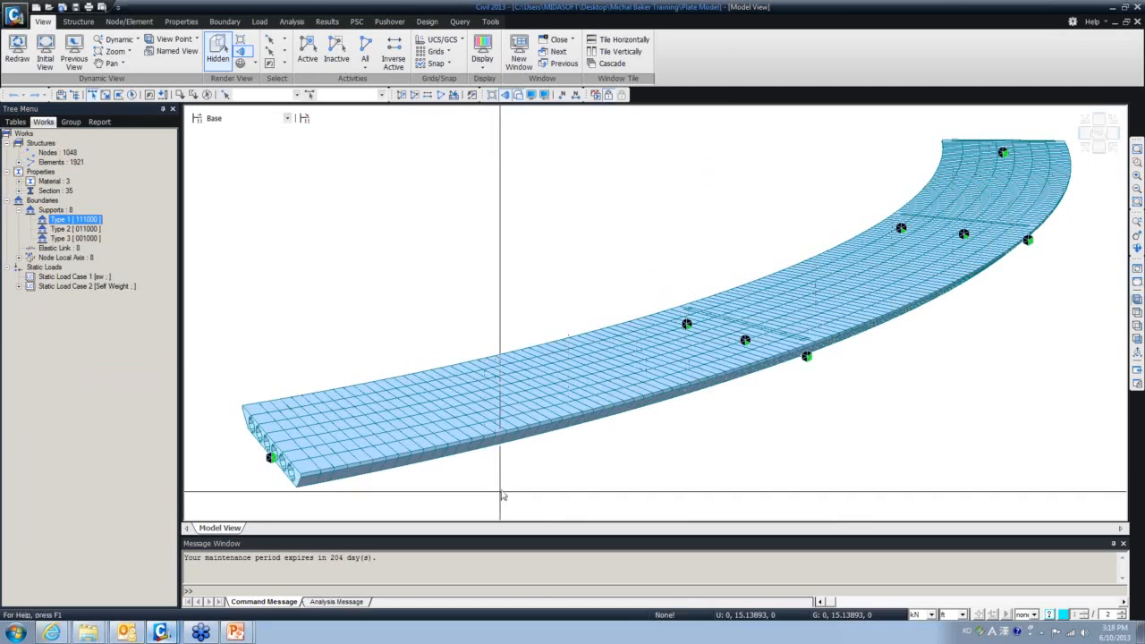
middle_click_drag(595, 455, 663, 415)
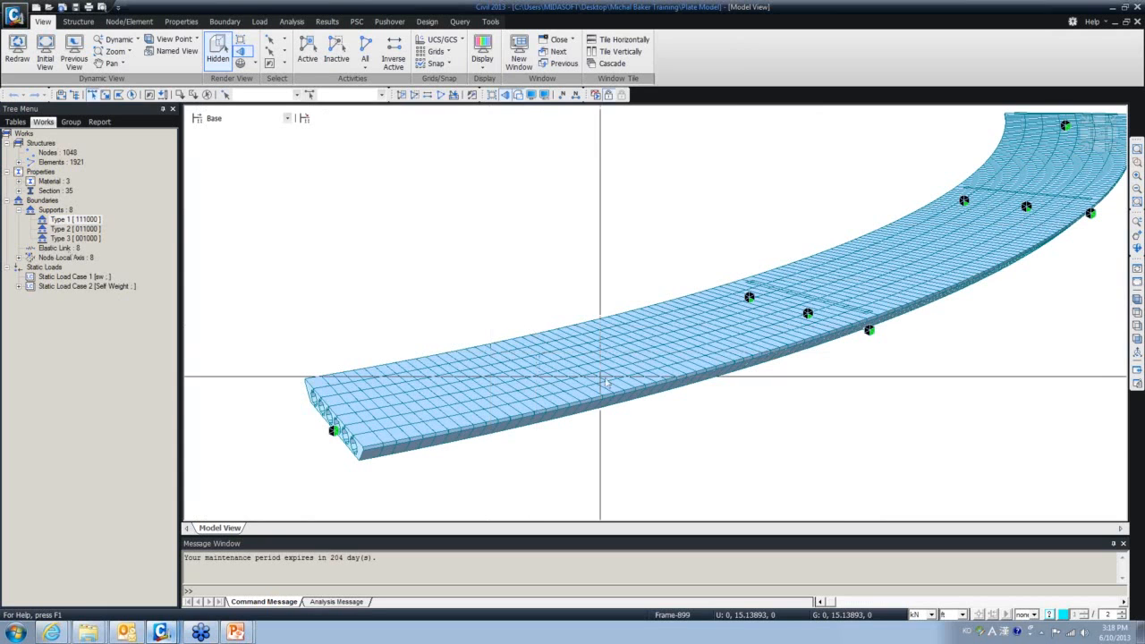
middle_click_drag(639, 398, 575, 423)
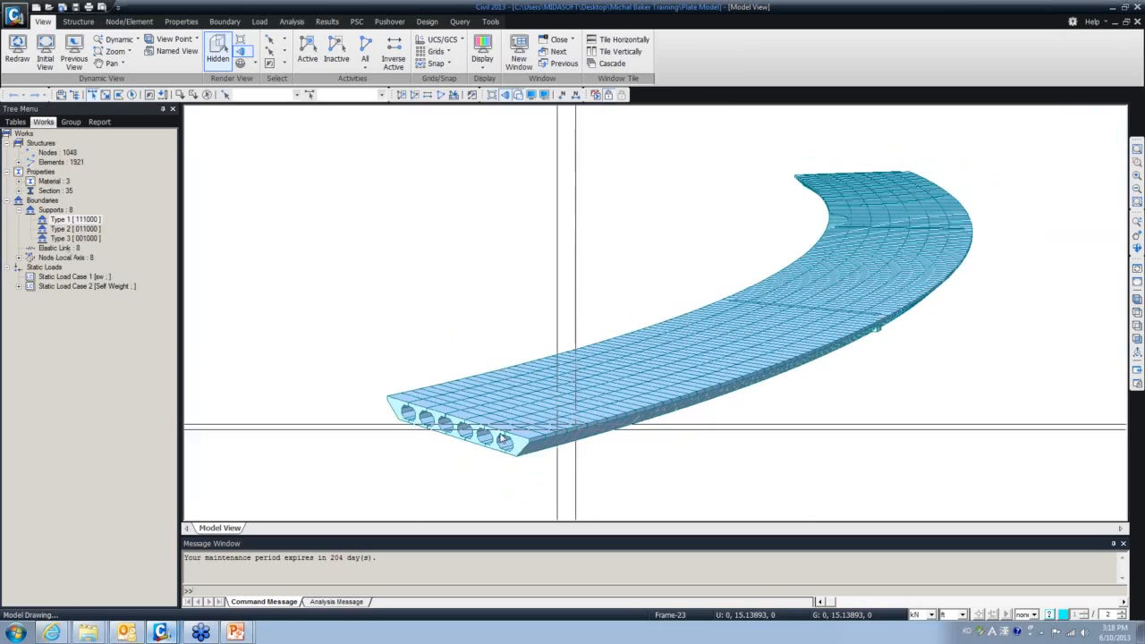
left_click(517, 94)
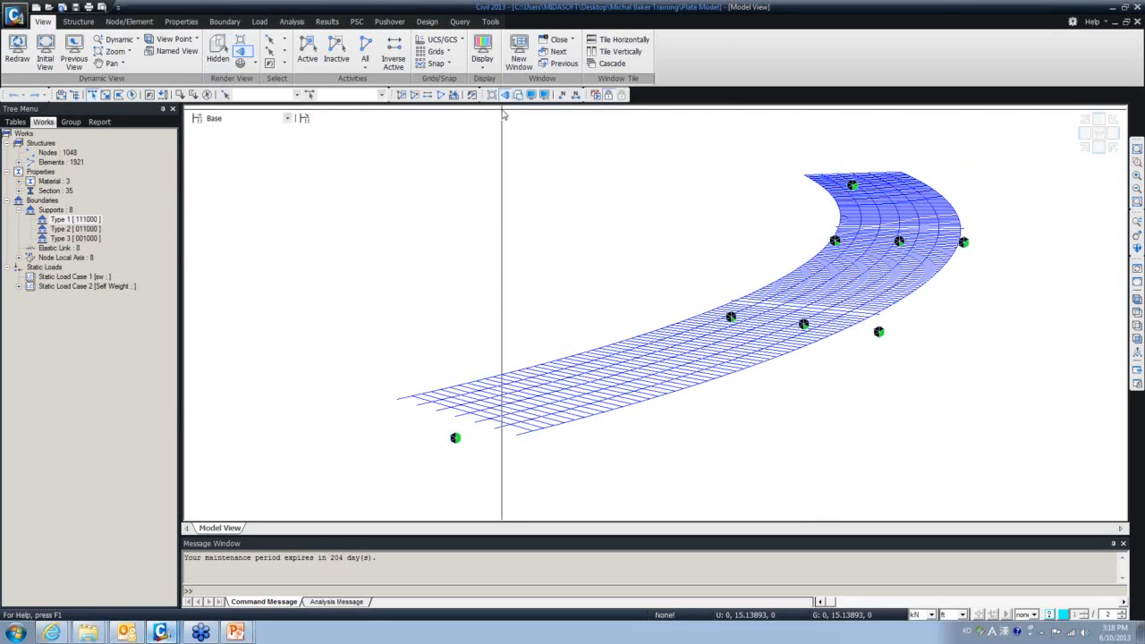
scroll(563, 408, "up", 4)
scroll(548, 299, "down", 6)
scroll(617, 270, "up", 3)
scroll(617, 270, "up", 4)
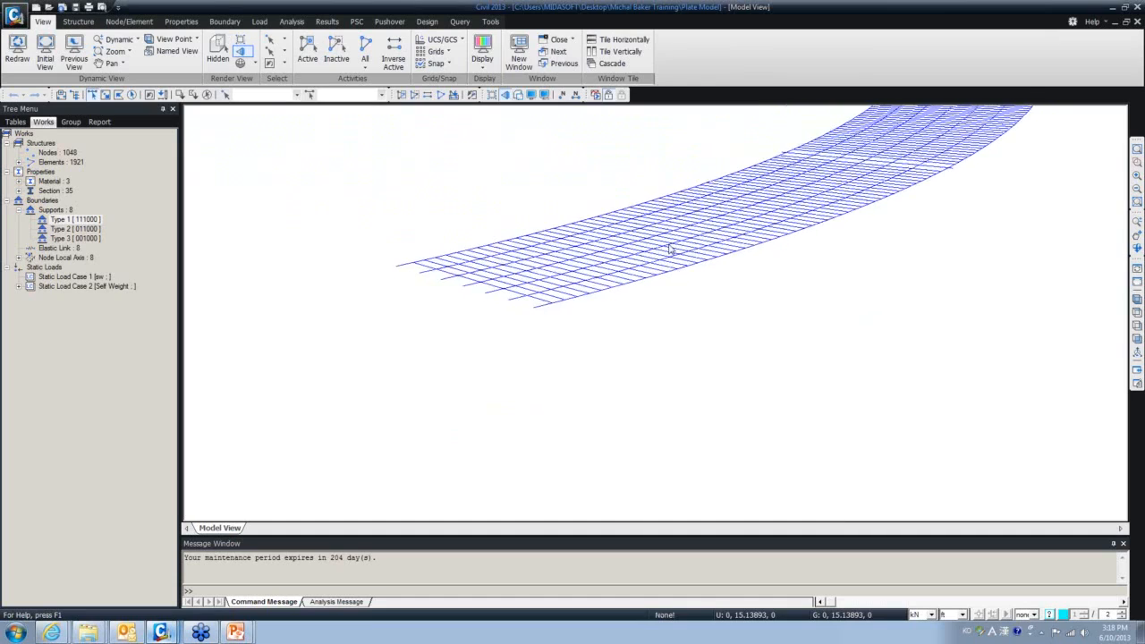
middle_click_drag(642, 319, 630, 368)
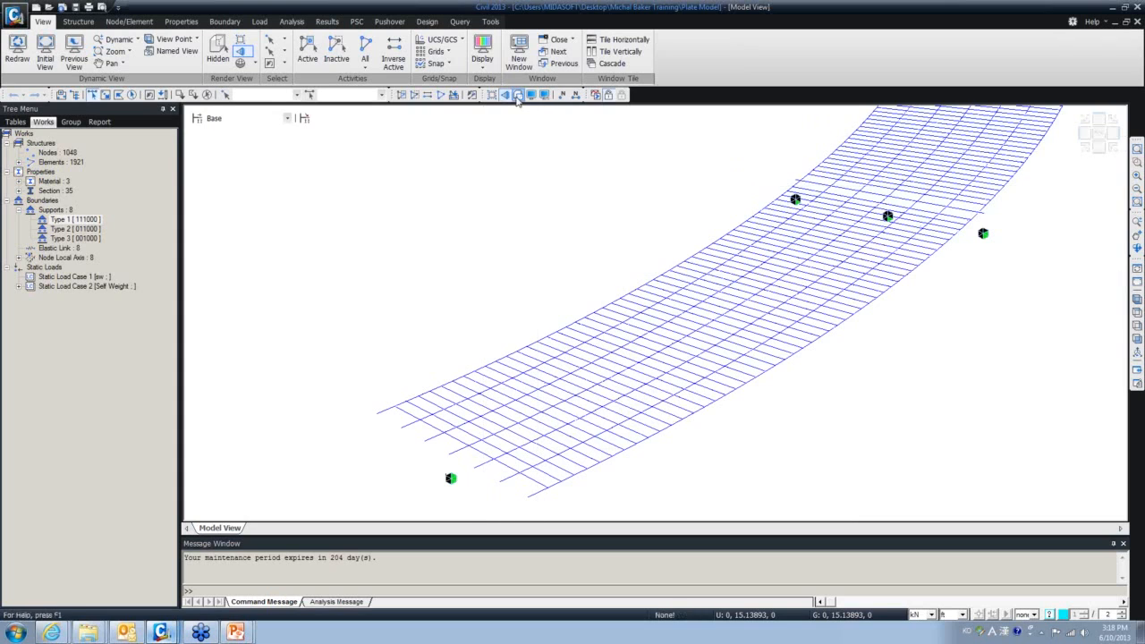
left_click(516, 95)
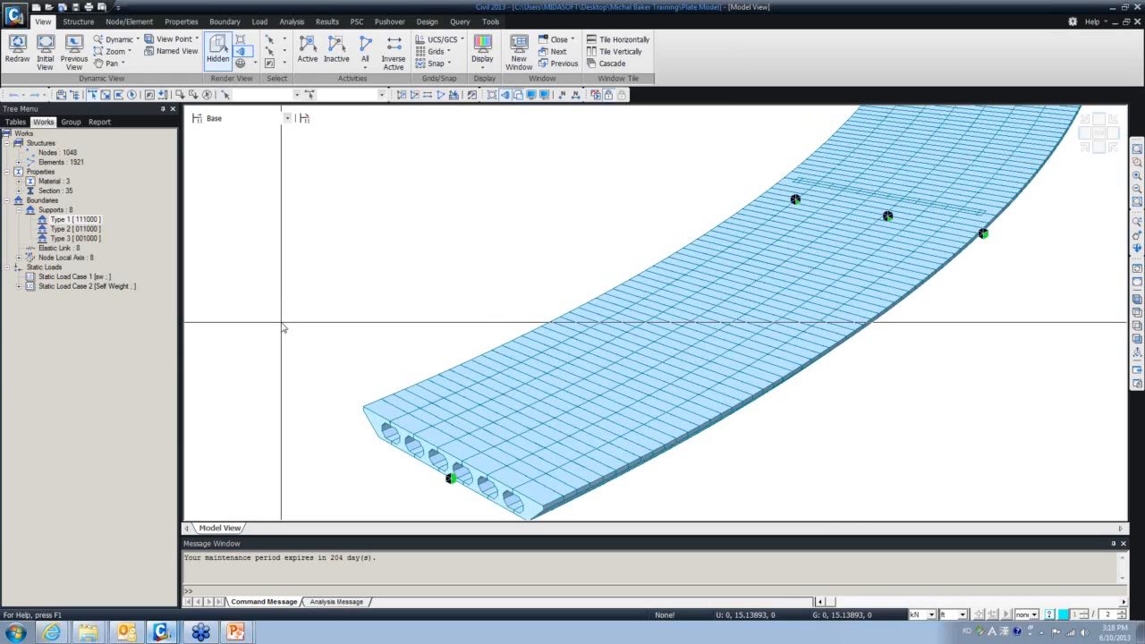
left_click(161, 631)
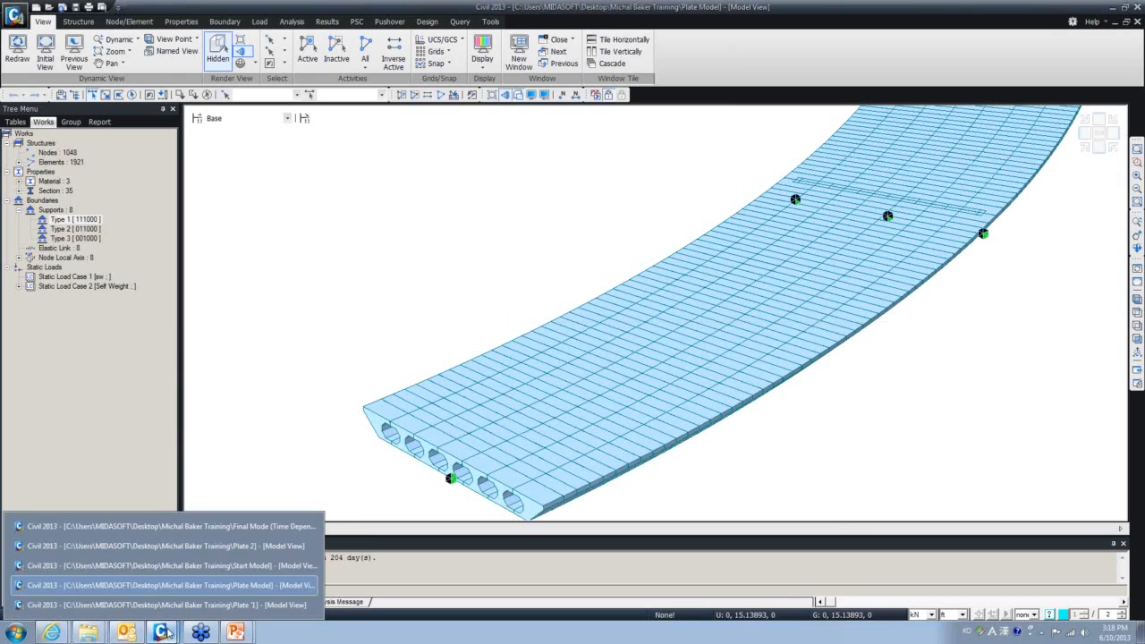
left_click(170, 526)
left_click(162, 631)
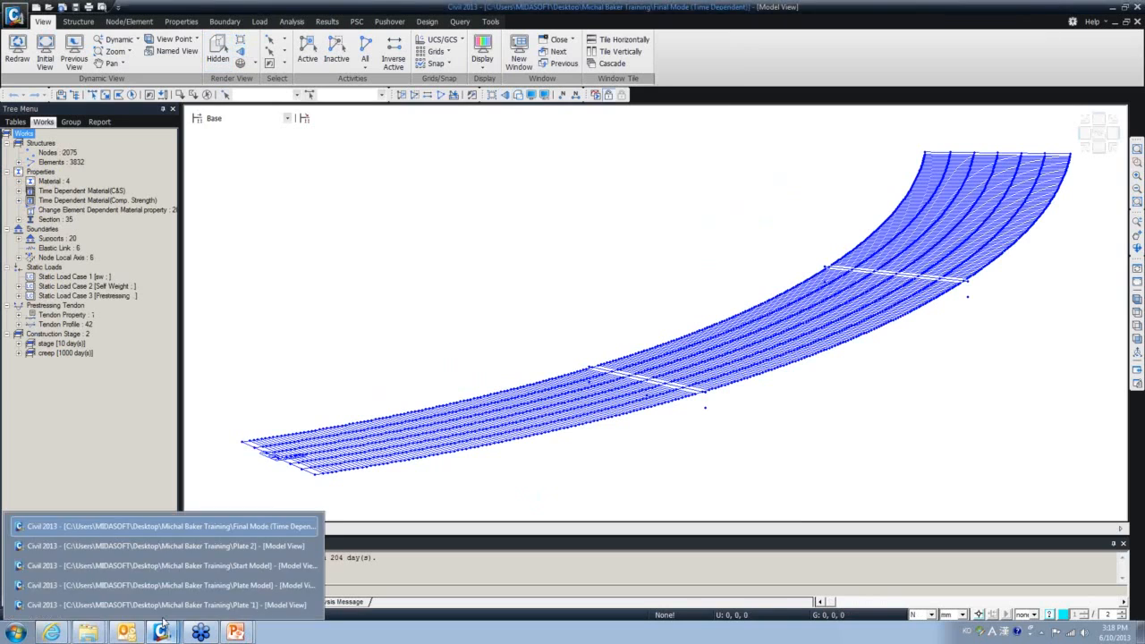
left_click(158, 586)
Switch to the Start Model project and show its structure, boundary, load and tendon groups
left_click(162, 631)
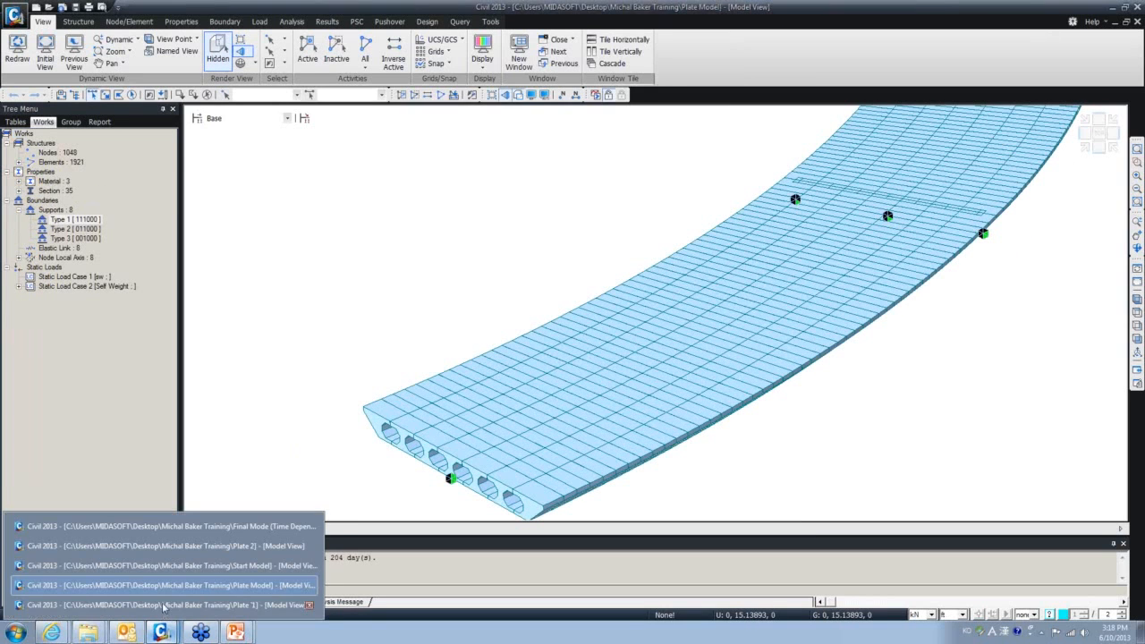
left_click(162, 564)
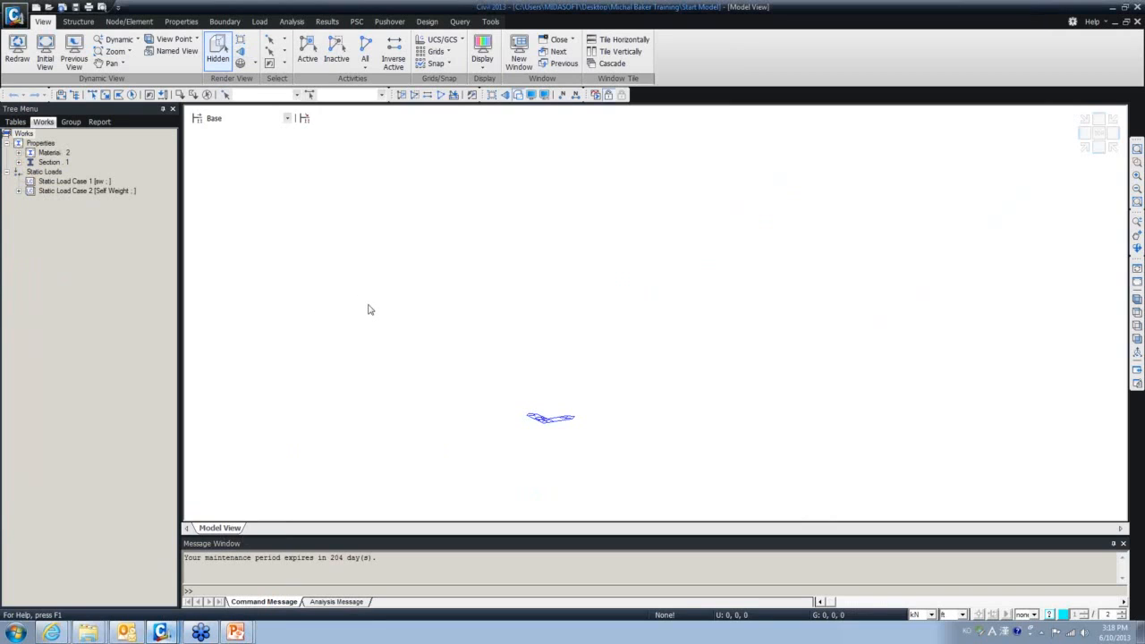
left_click(69, 122)
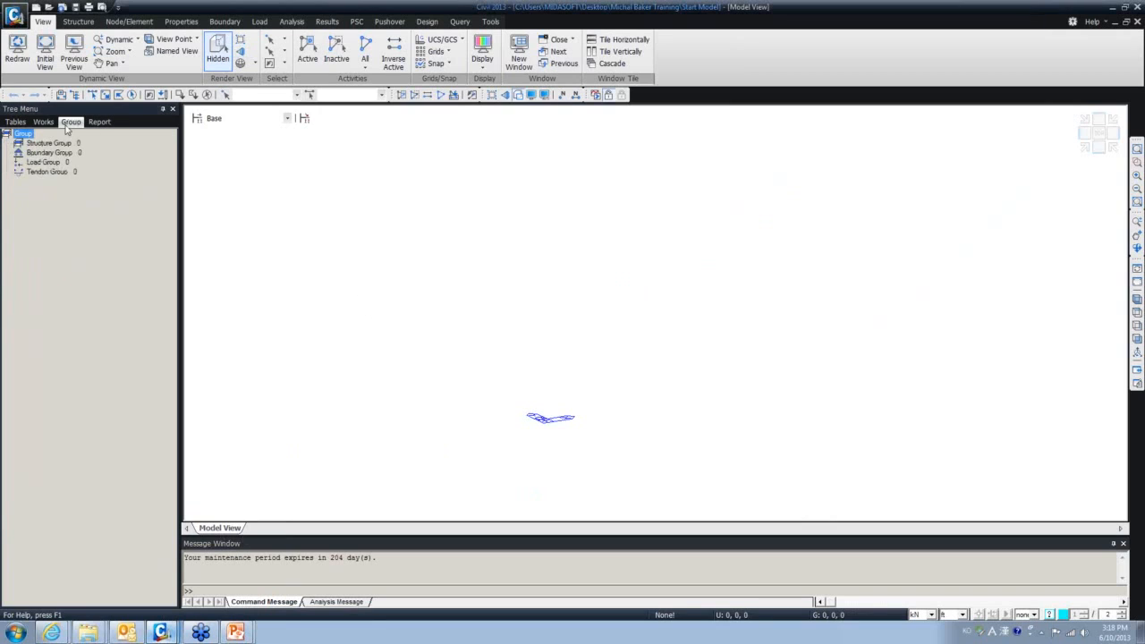
Show the model's defined materials, sections and static loads, and open the list of section properties
left_click(43, 122)
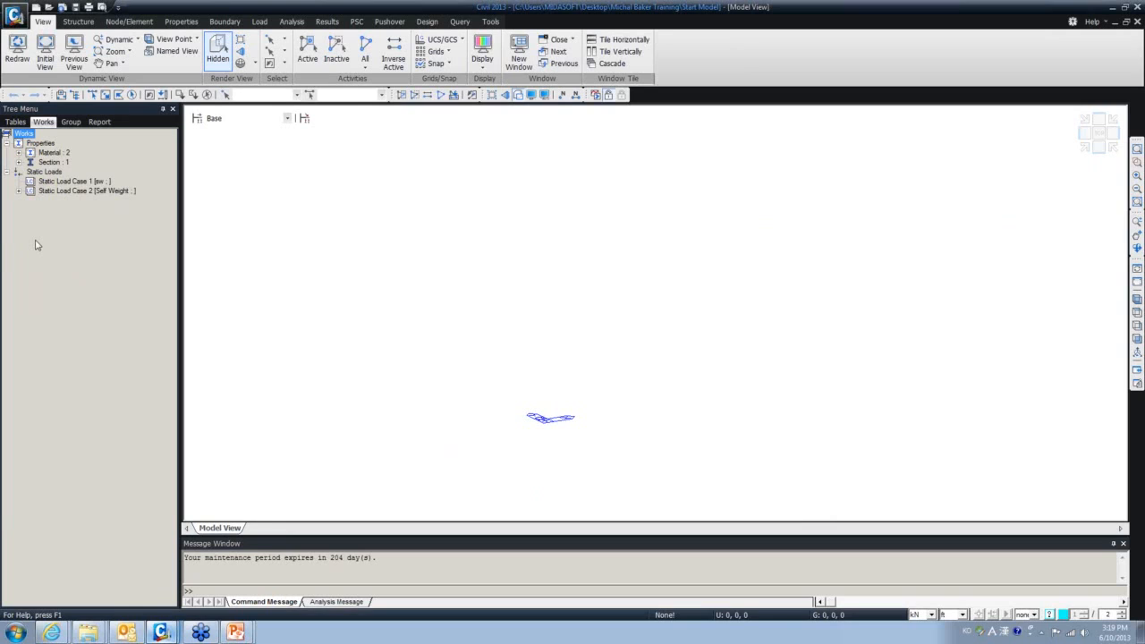
left_click(18, 162)
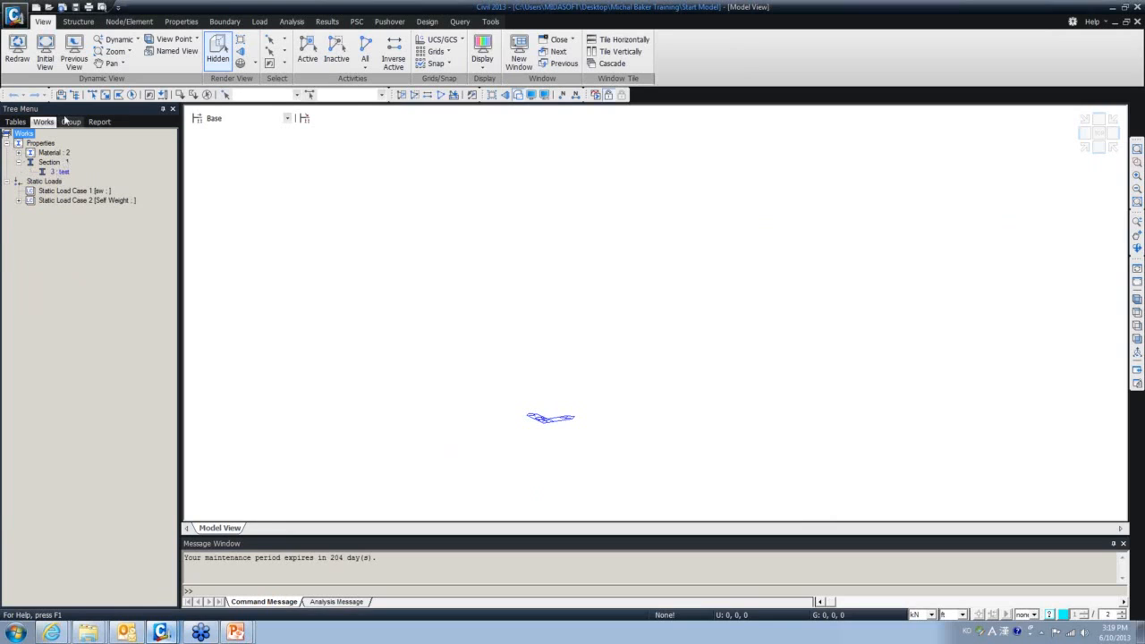
left_click(78, 21)
left_click(129, 22)
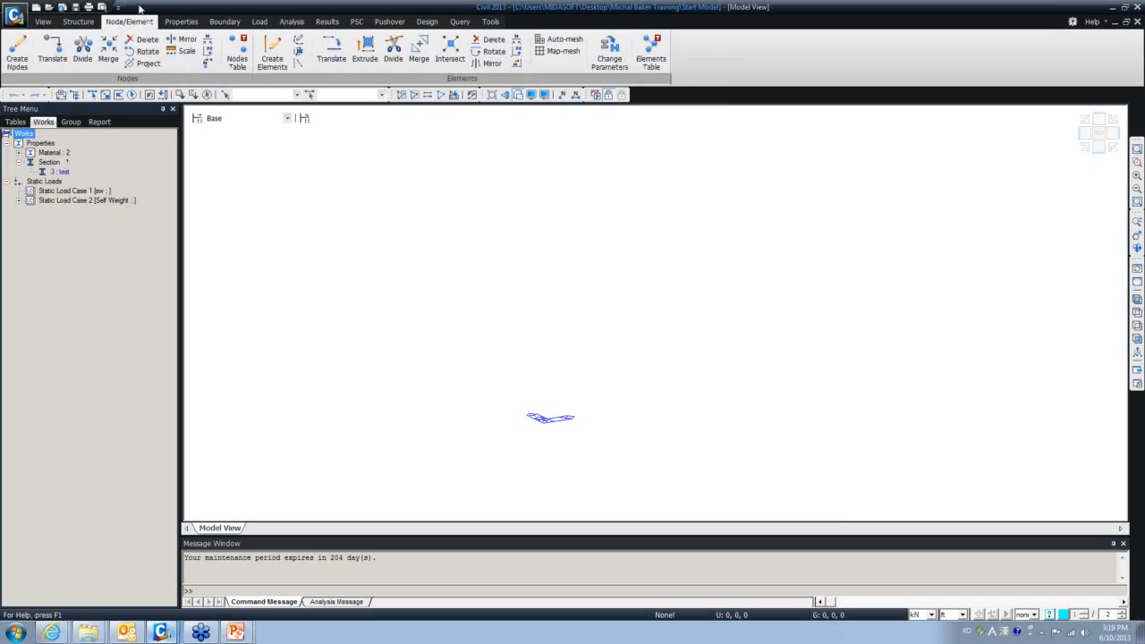
left_click(180, 22)
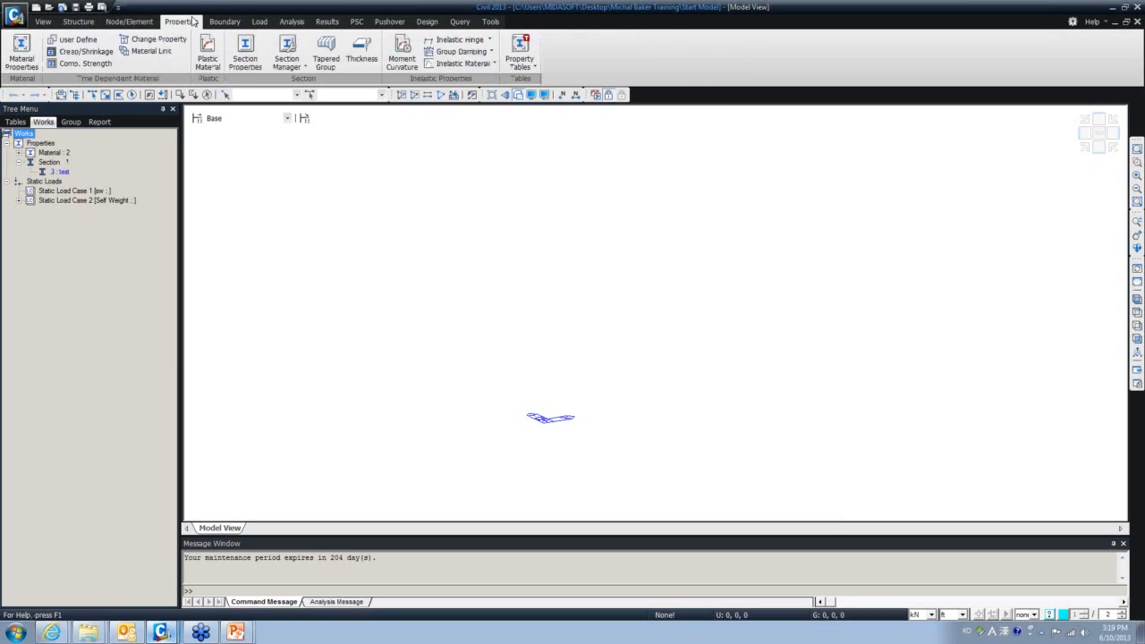
left_click(242, 57)
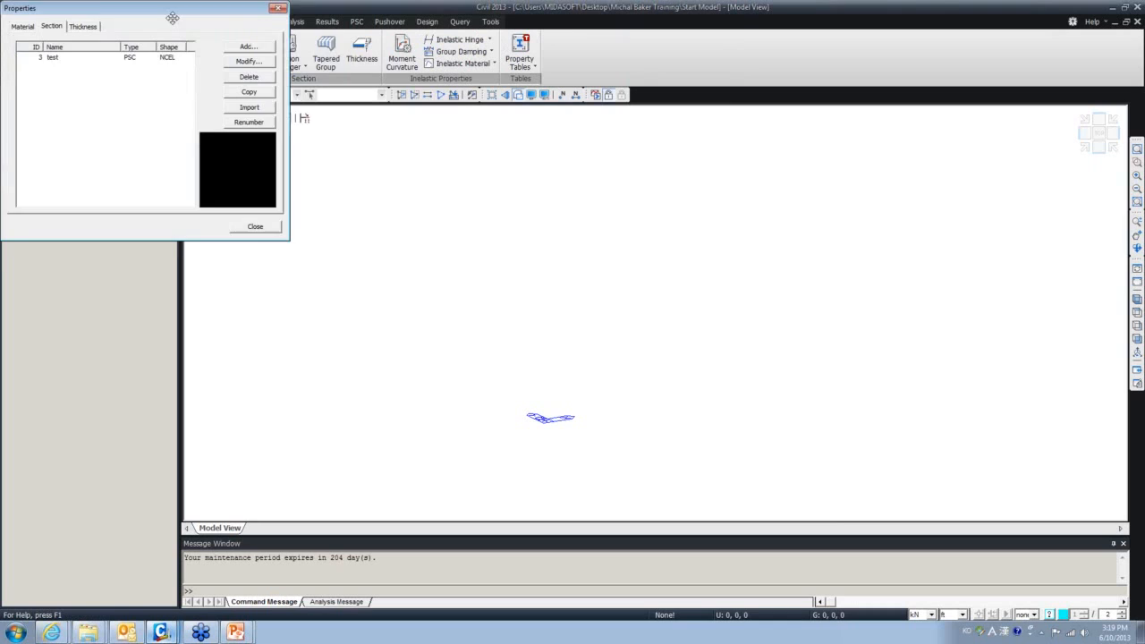
Examine the dimension inputs for a new PSC-nCELL section and leave without adding the section
left_click_drag(174, 8, 342, 96)
left_click(400, 134)
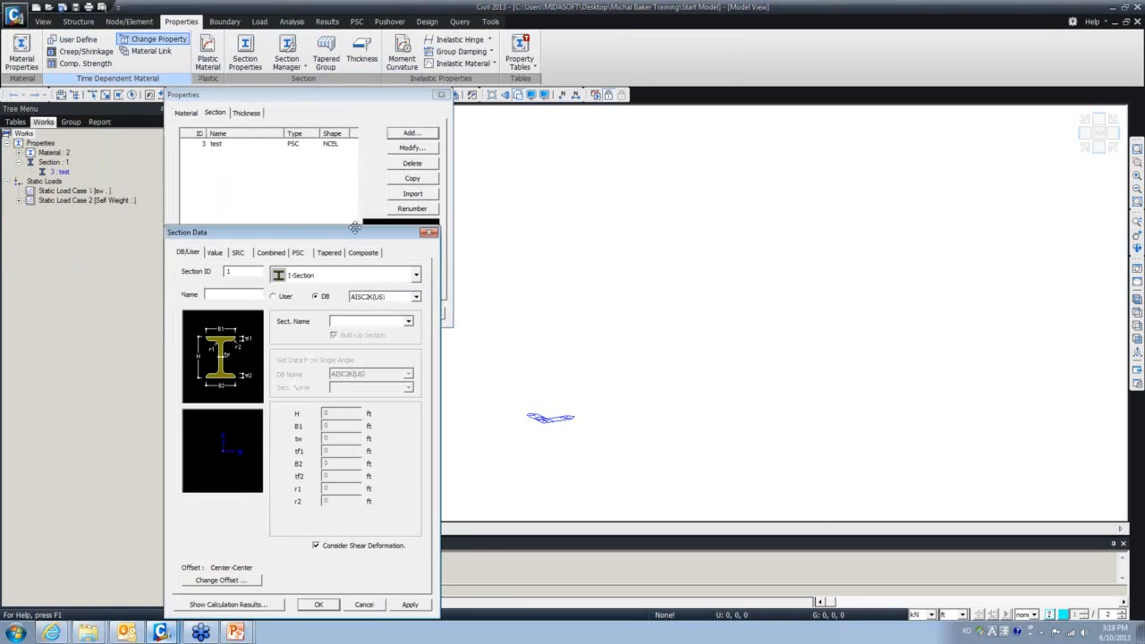
left_click_drag(339, 225, 395, 174)
left_click(396, 195)
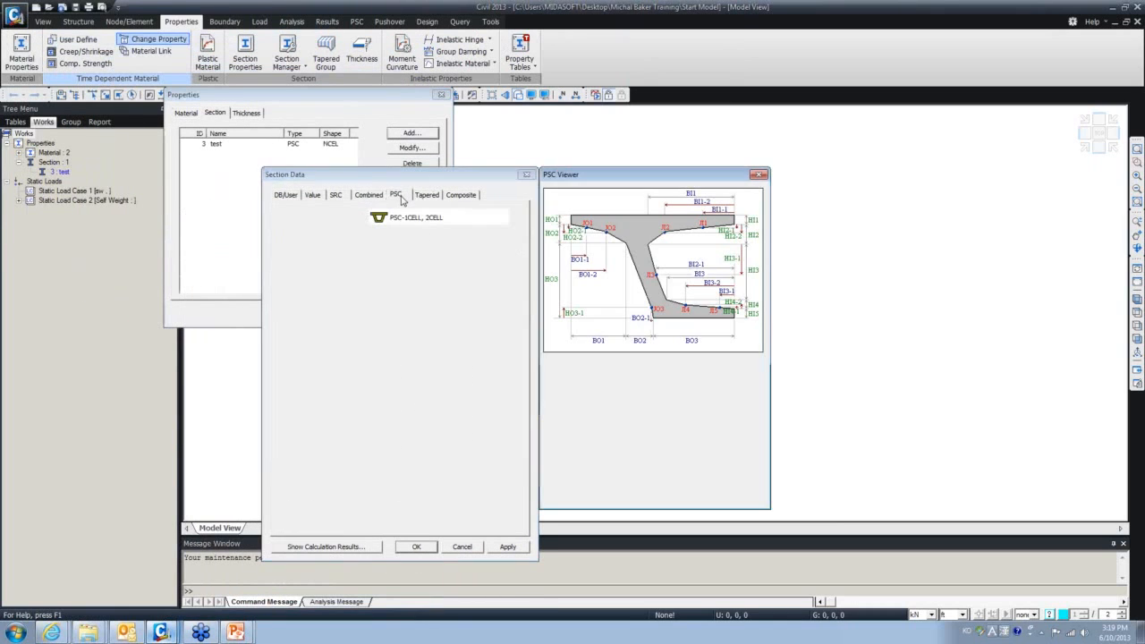
left_click(513, 217)
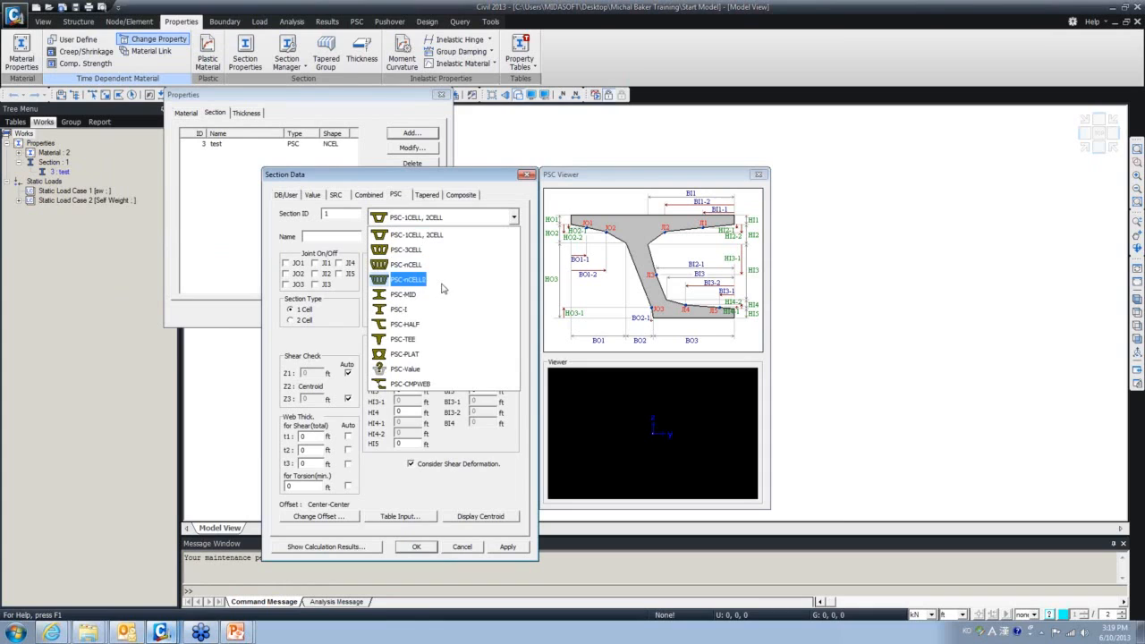
left_click(435, 276)
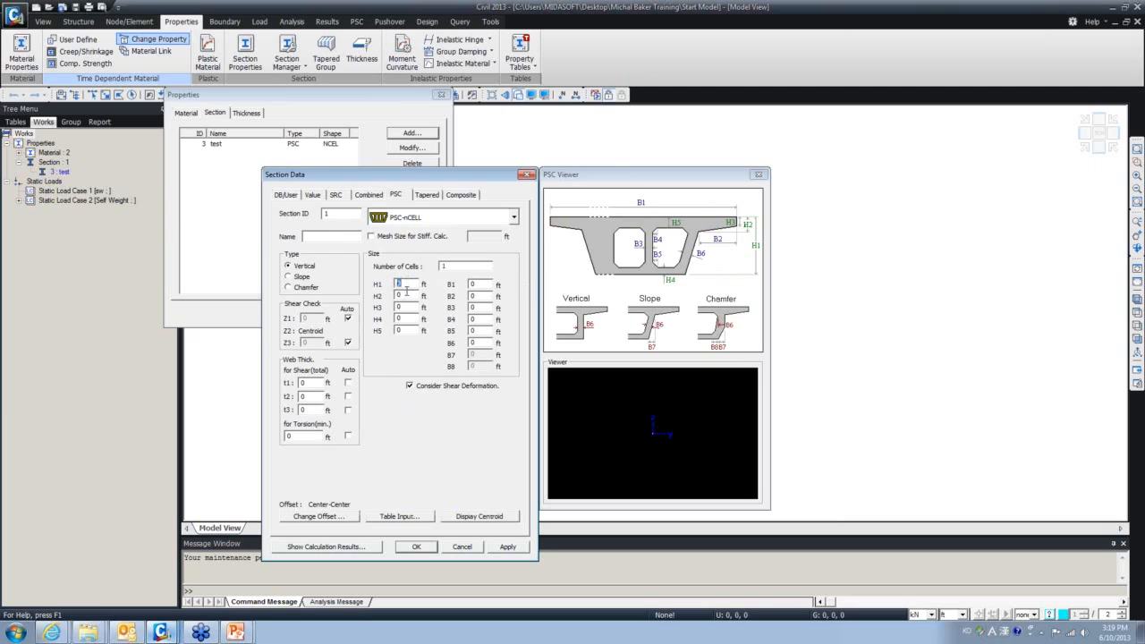
double_click(400, 318)
left_click(526, 176)
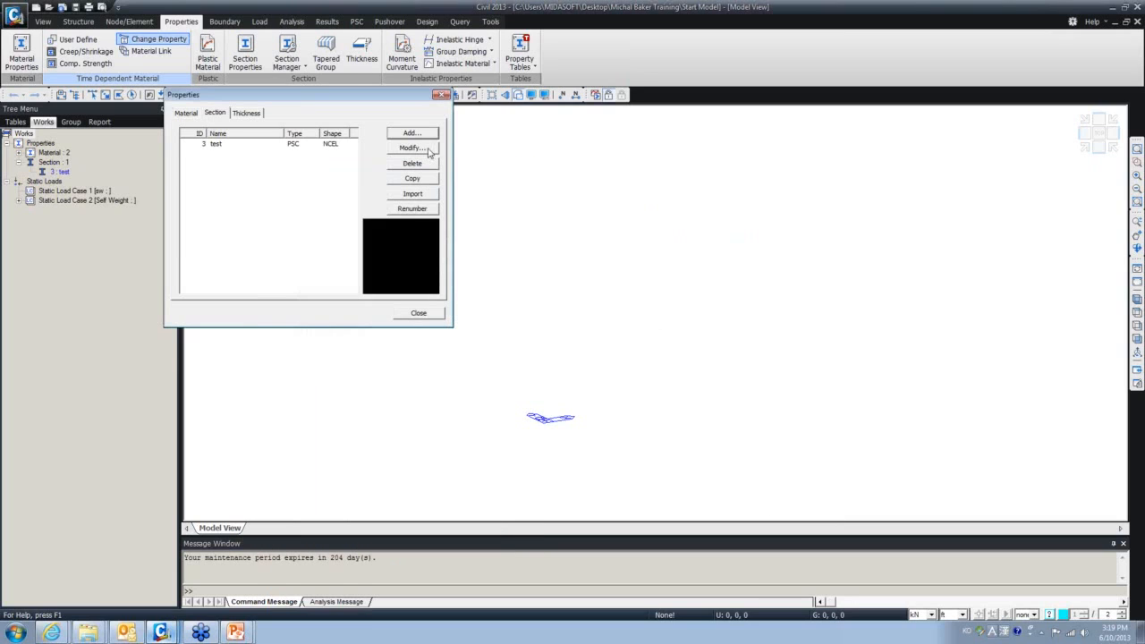
Review the cell count, dimensions and preview of the existing test section, and close the section properties
left_click(297, 145)
double_click(287, 143)
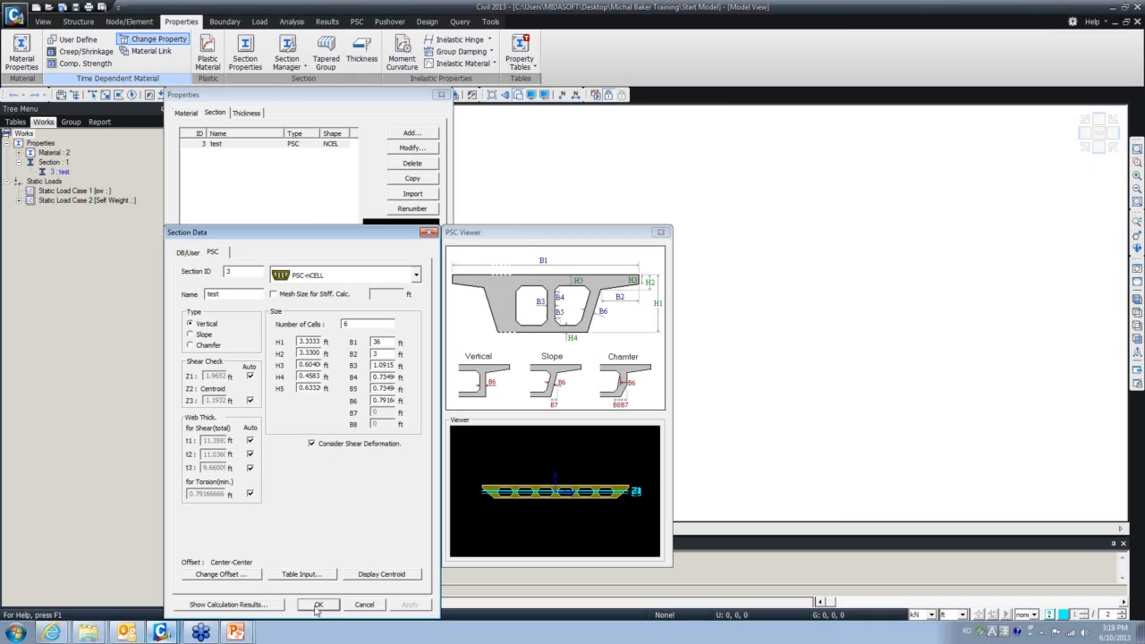
left_click(428, 233)
left_click(440, 94)
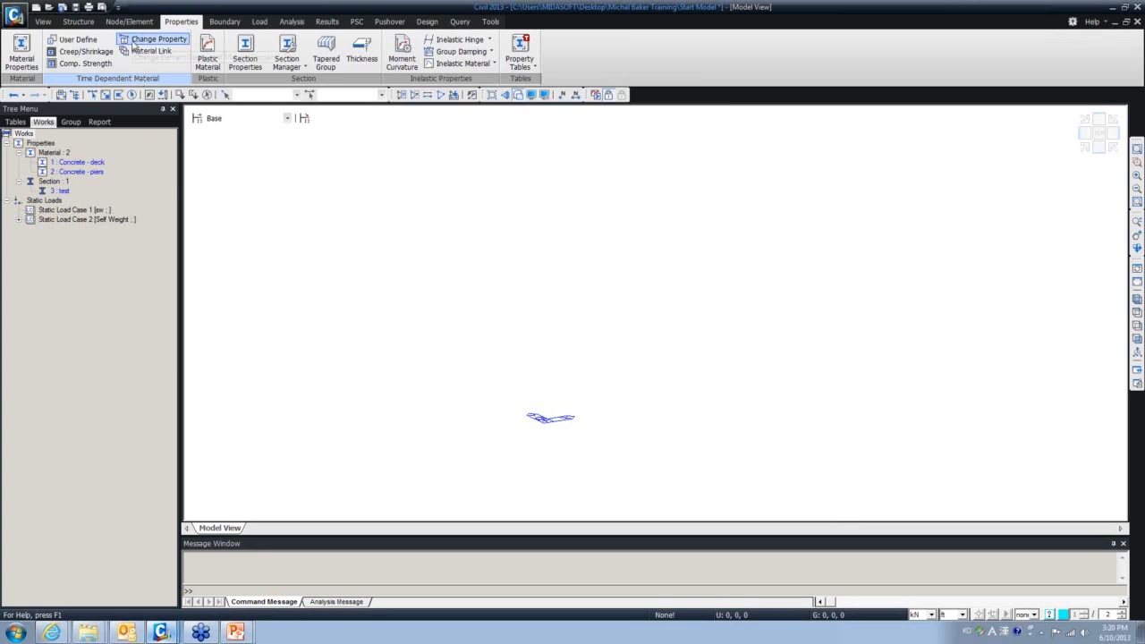
Open the Grillage Model Wizard for Multicell Box Girder and place it clear of the model tree
left_click(78, 22)
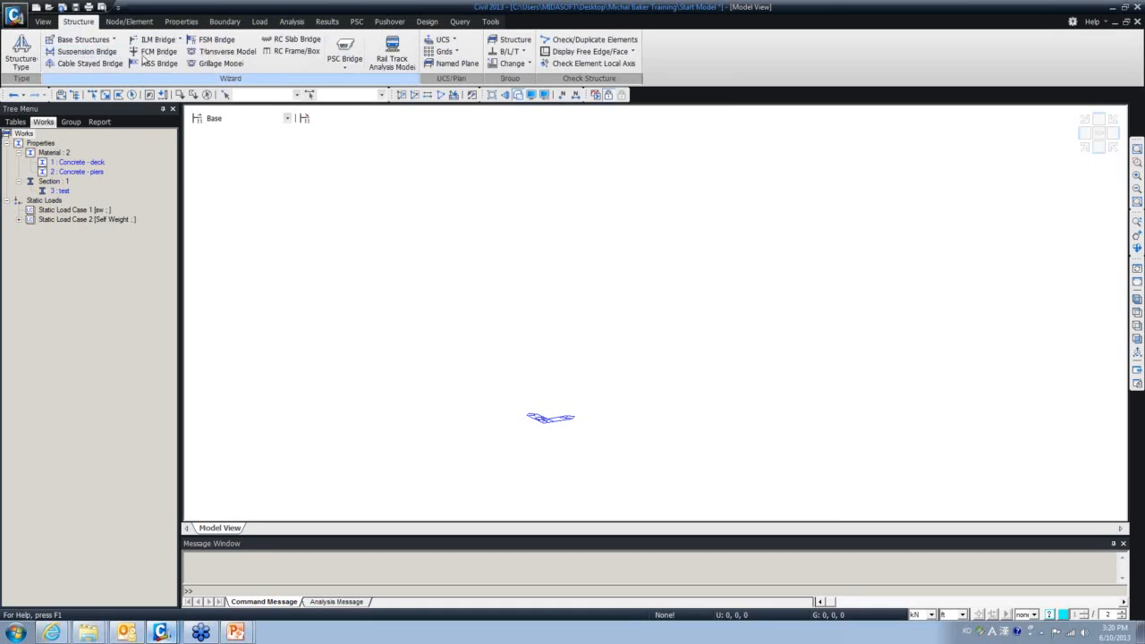
left_click(212, 69)
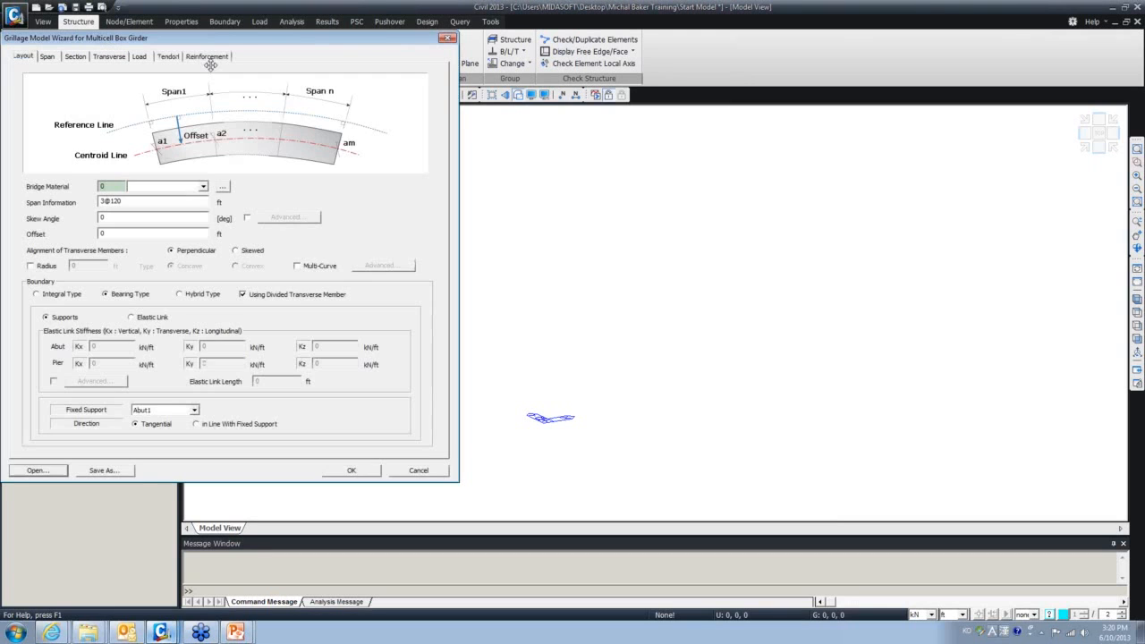
left_click_drag(231, 45, 460, 91)
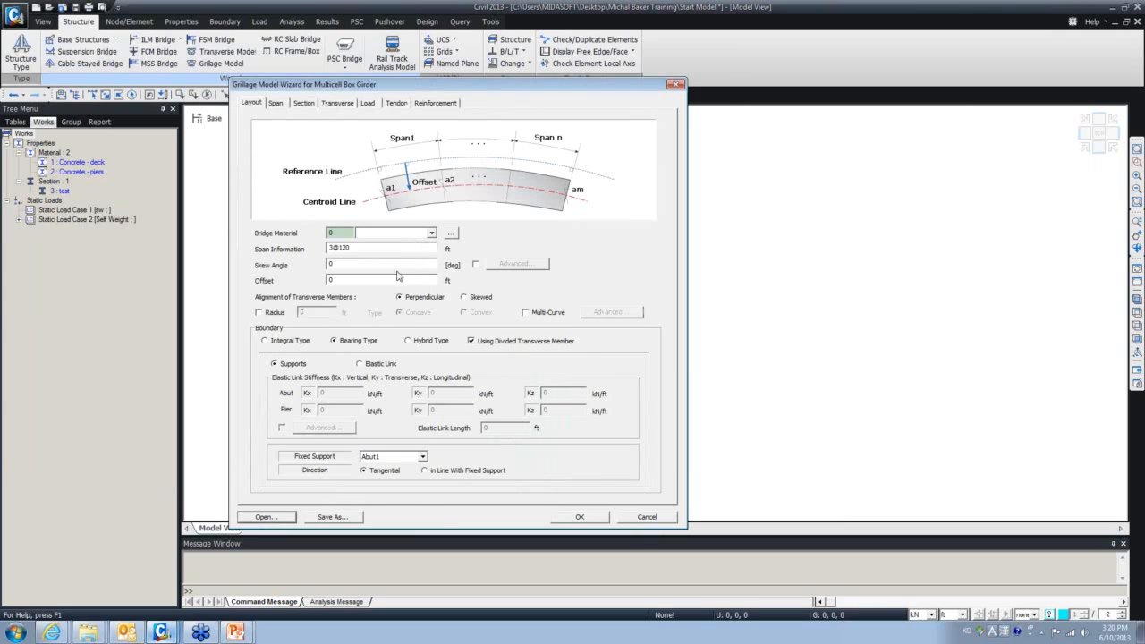
Look through the grillage wizard's default layout, span and section settings, and return to the layout settings
left_click(275, 103)
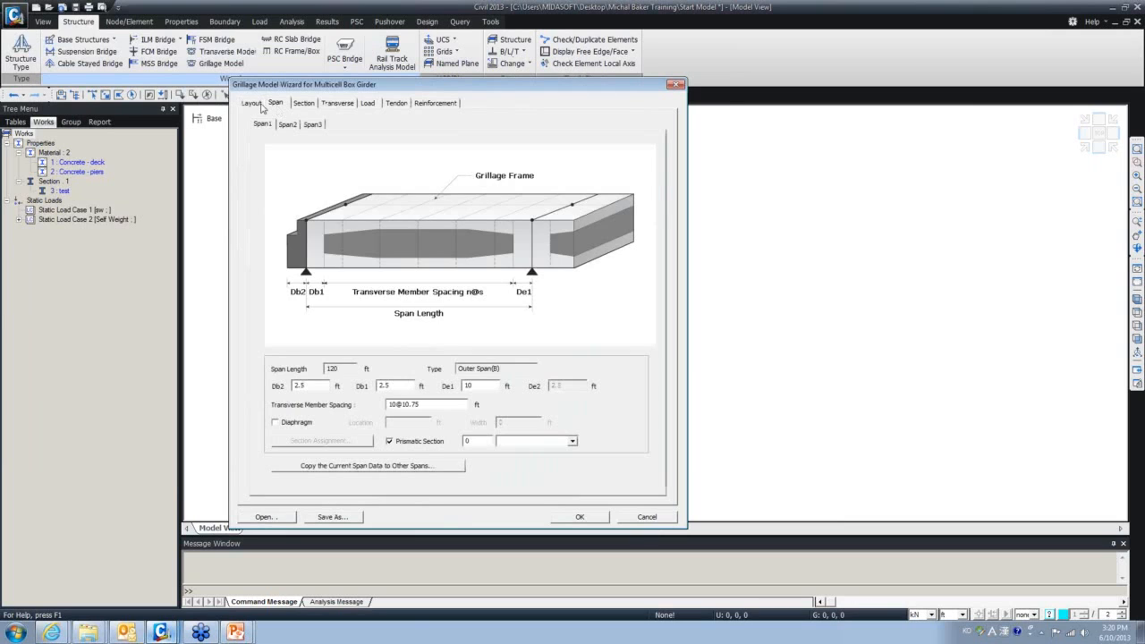
left_click(251, 104)
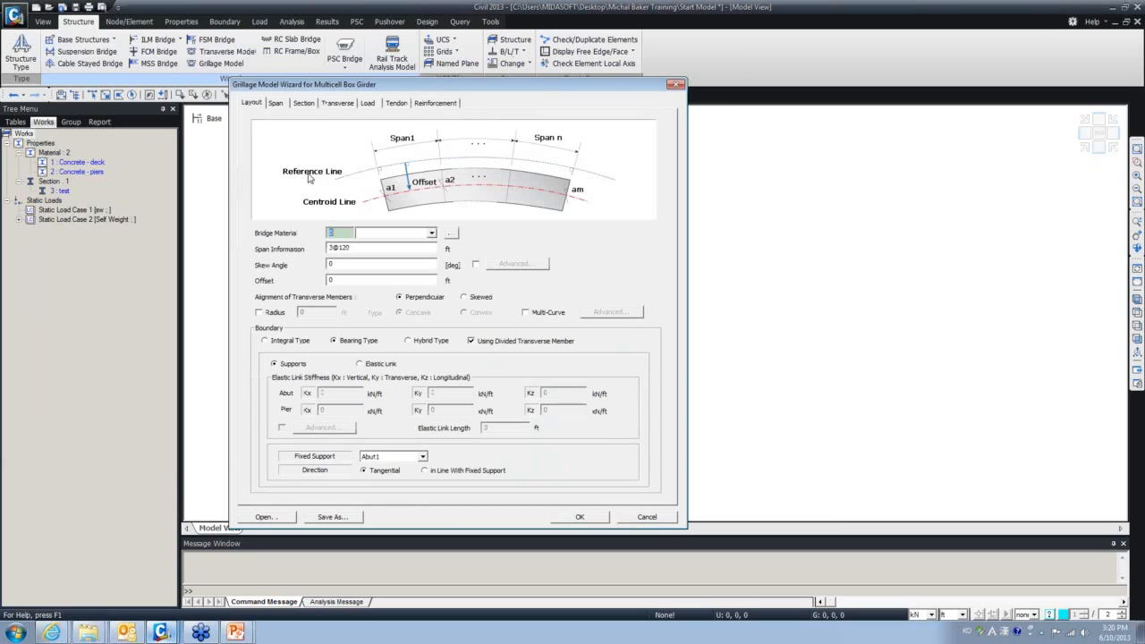
left_click(275, 104)
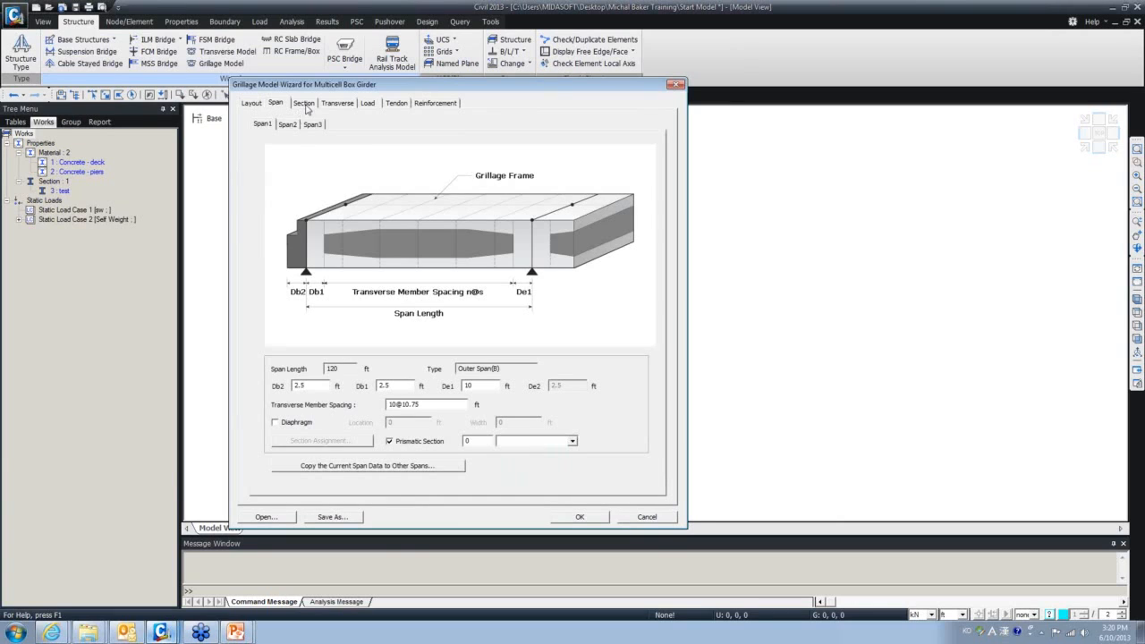
left_click(303, 104)
left_click(543, 260)
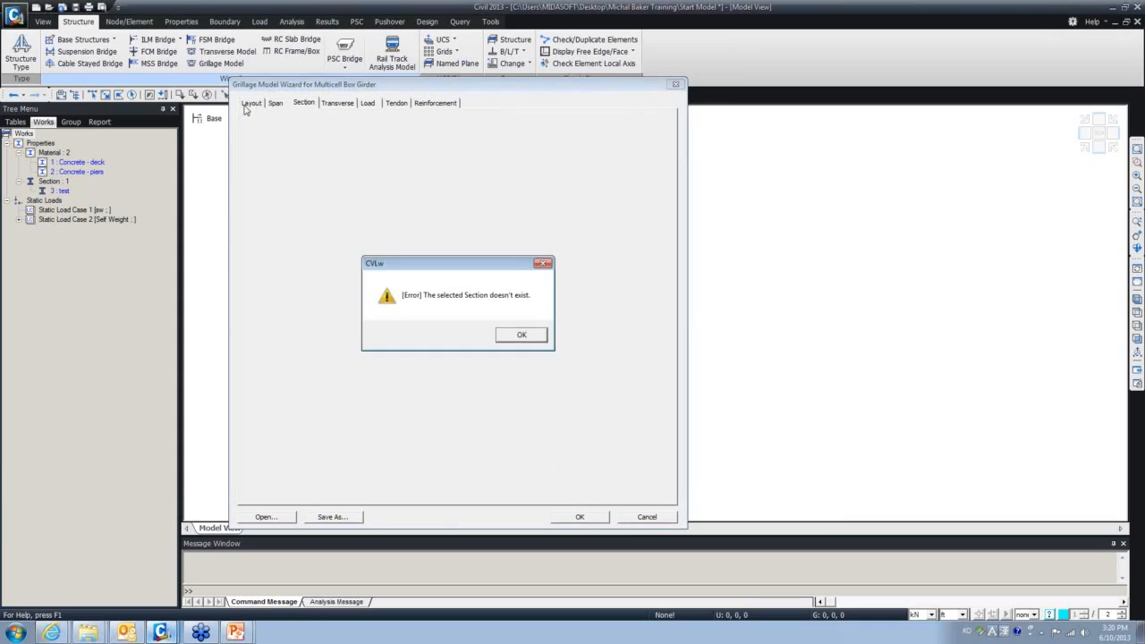
left_click(544, 267)
left_click(545, 267)
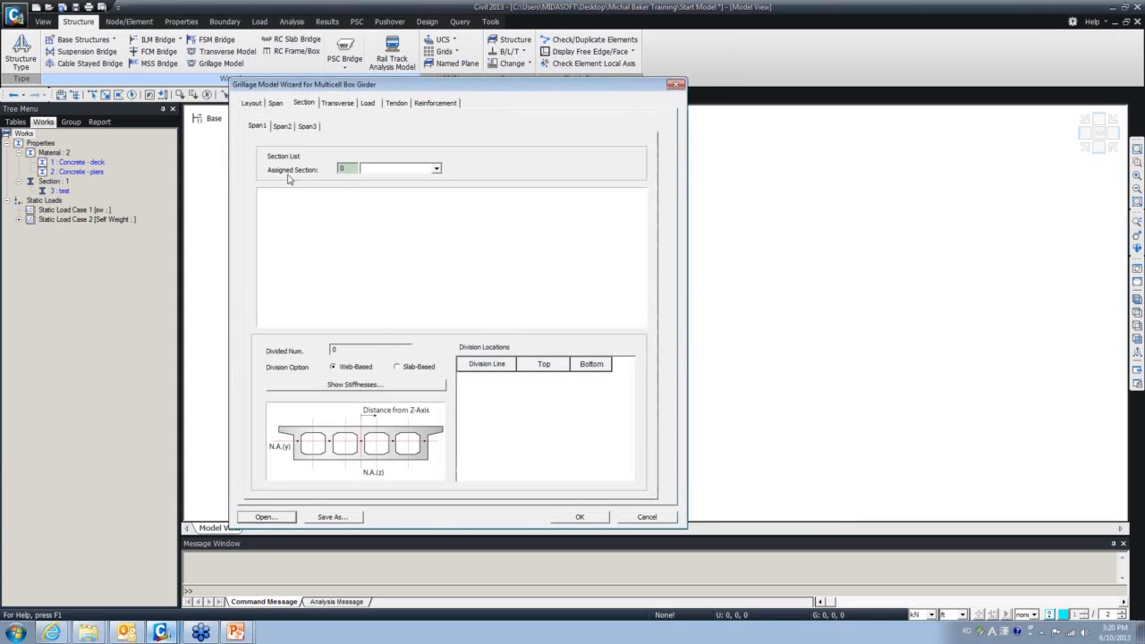
left_click(253, 104)
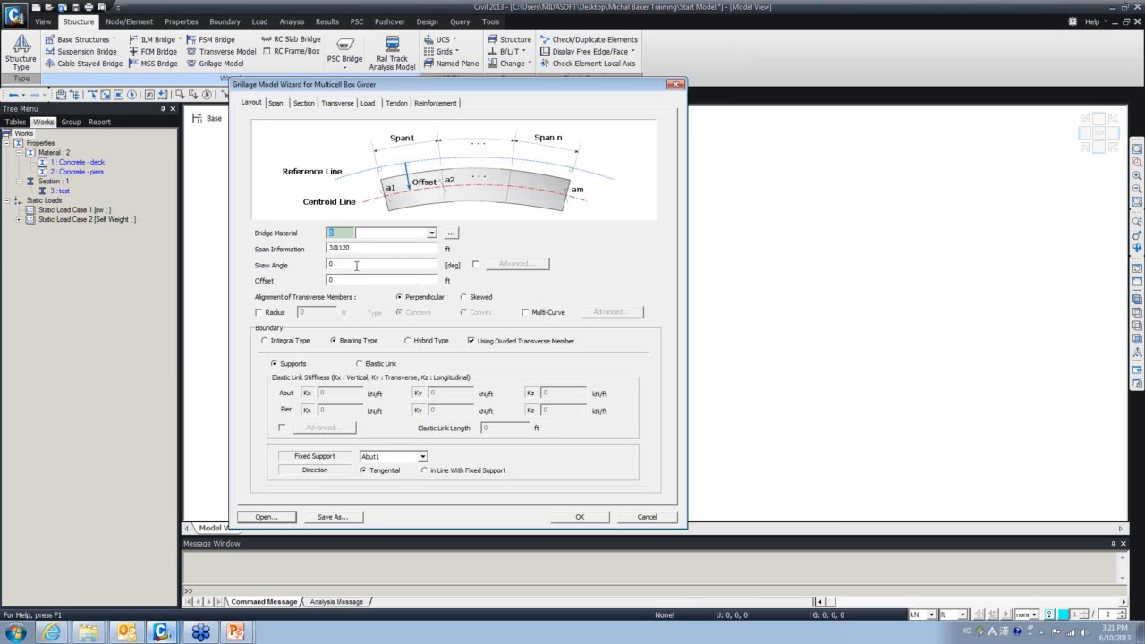
Load the saved wizard data from grillage - modified.wzd into the grillage wizard
left_click_drag(413, 80, 416, 86)
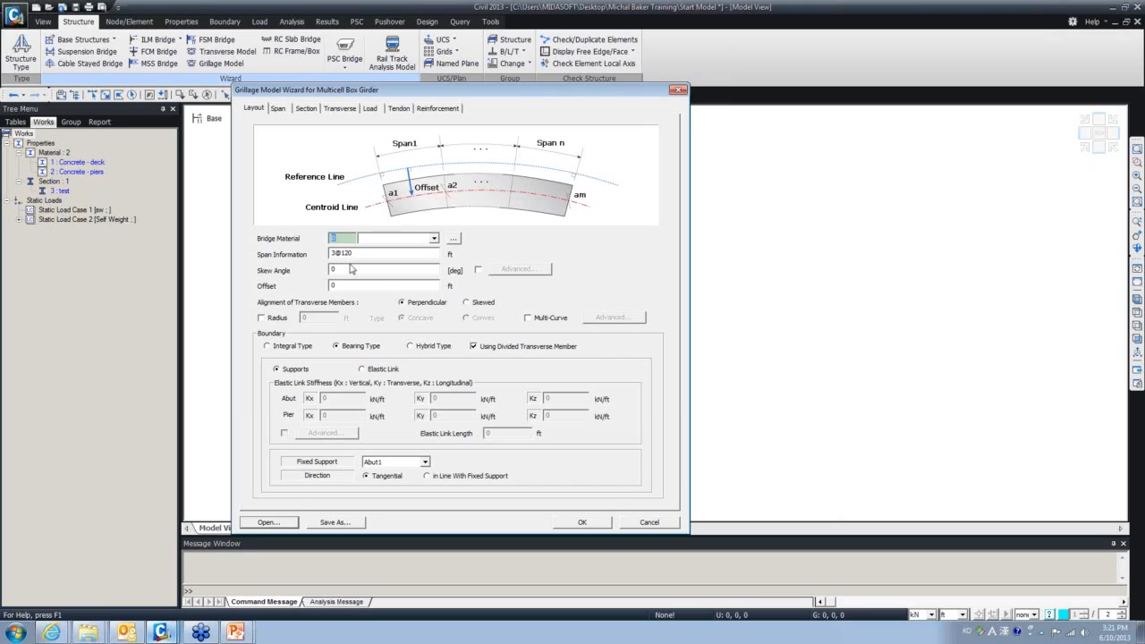
left_click(269, 523)
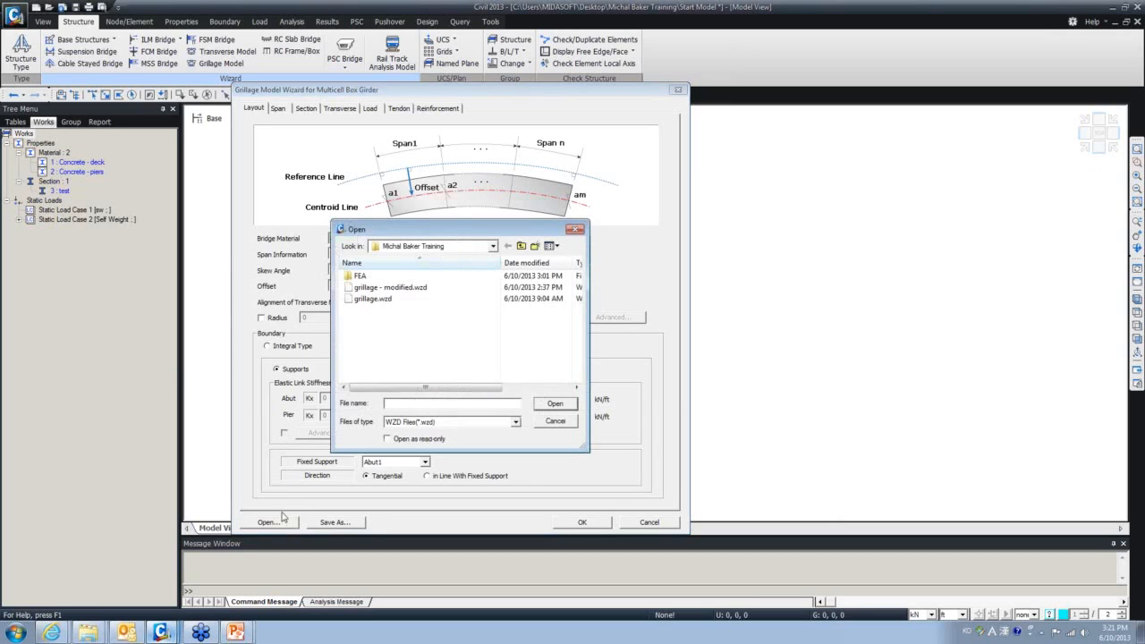
left_click(390, 287)
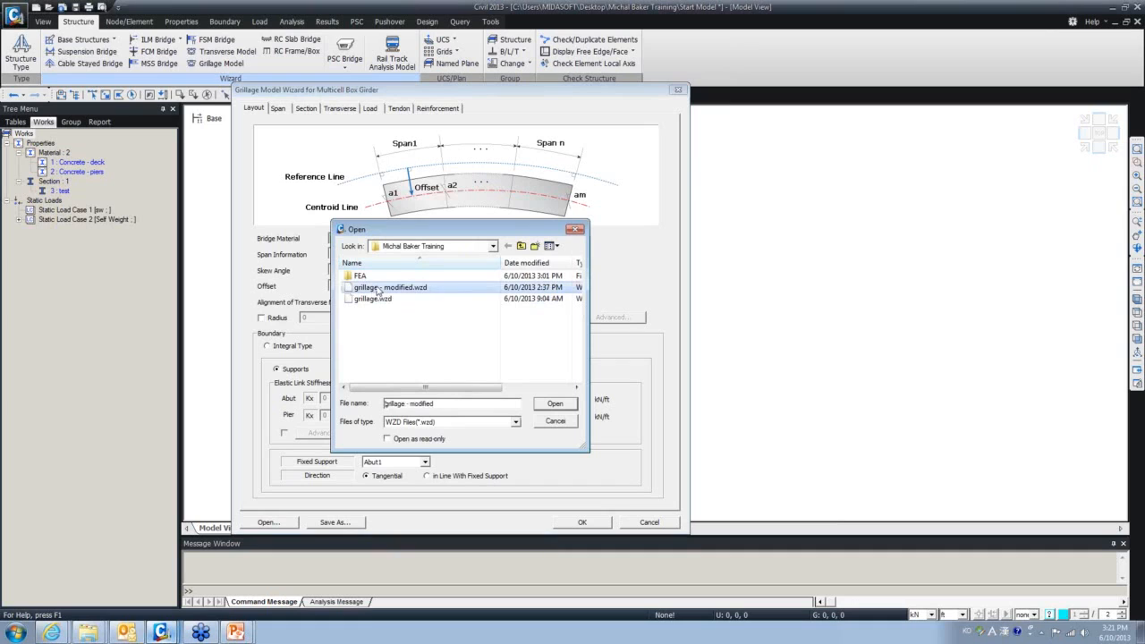
left_click(553, 403)
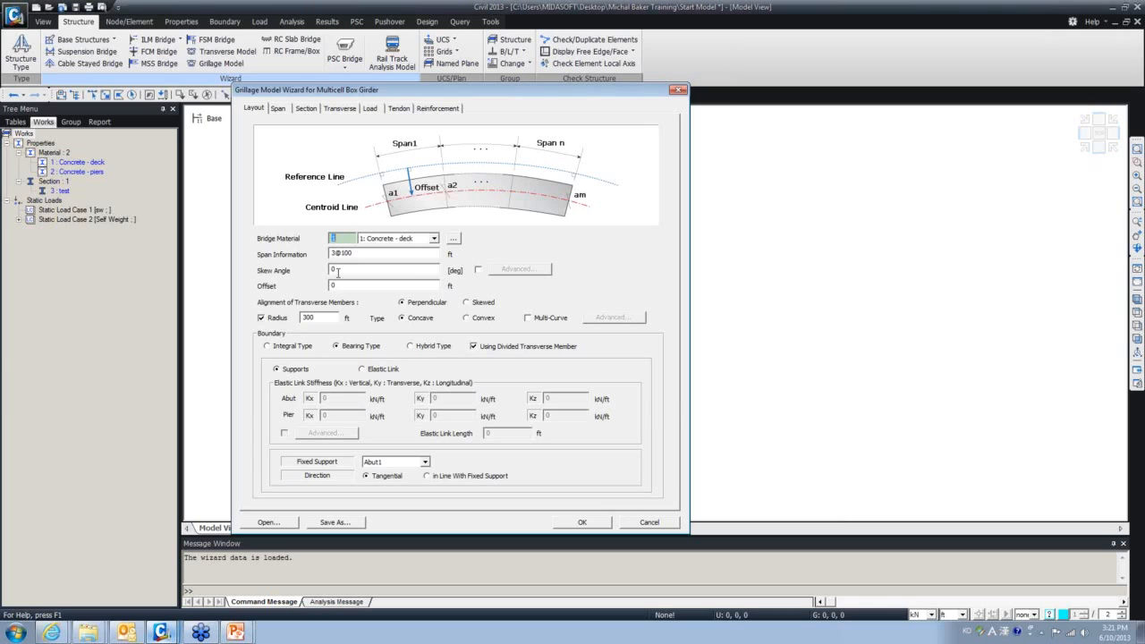
Examine the advanced skew angle settings for individual abutments and bent caps, and leave the option switched off
left_click(478, 270)
left_click(505, 269)
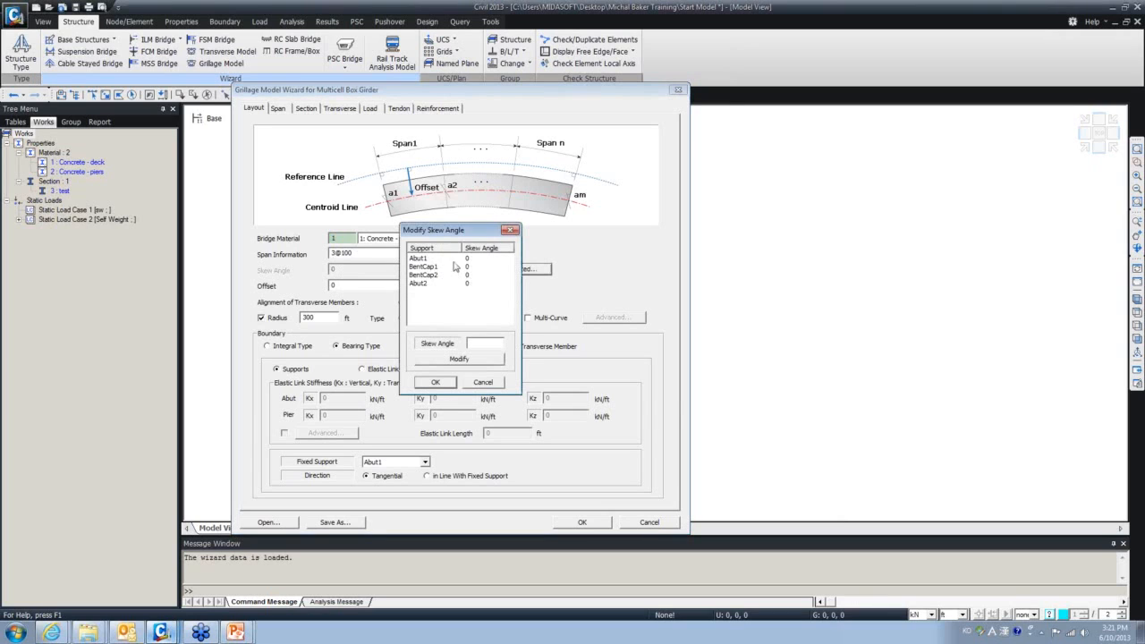
left_click(429, 259)
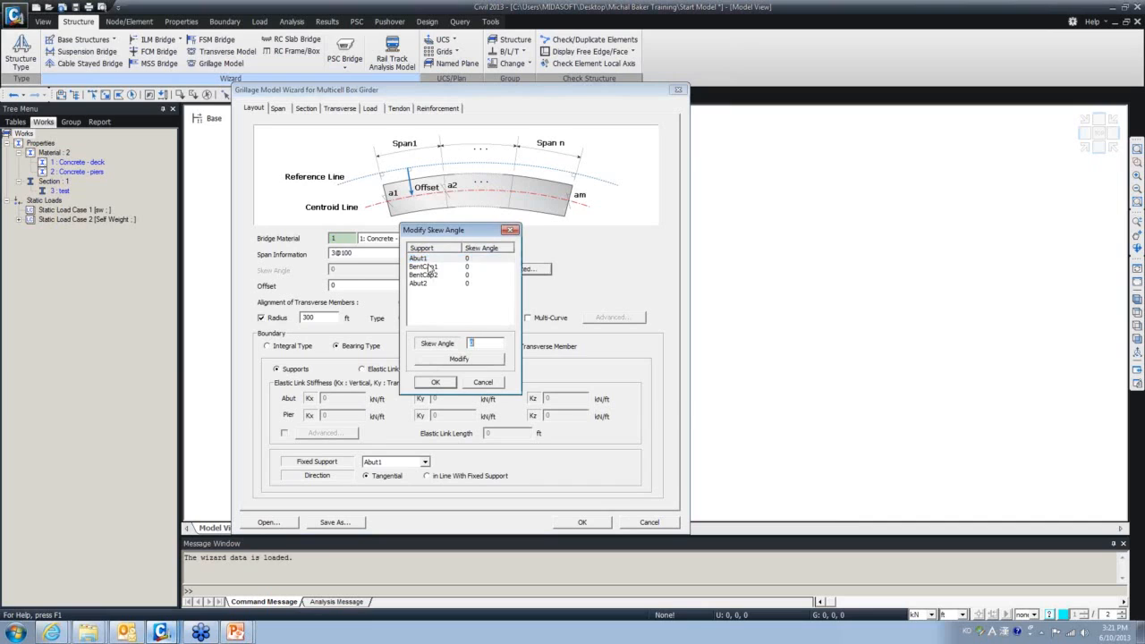
left_click(430, 266)
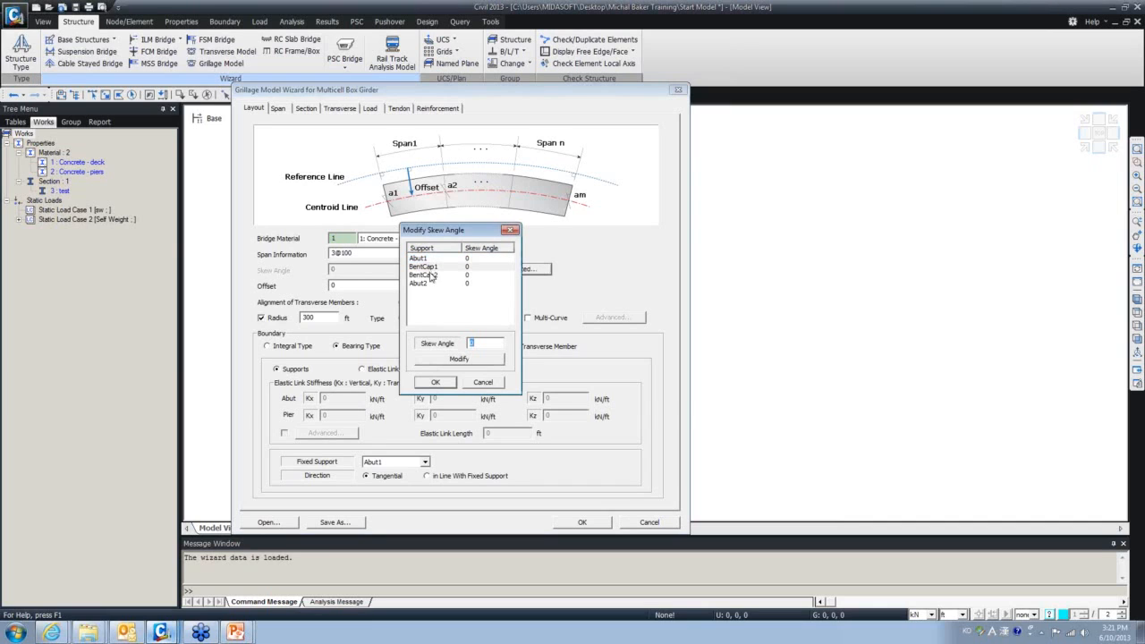
left_click(509, 230)
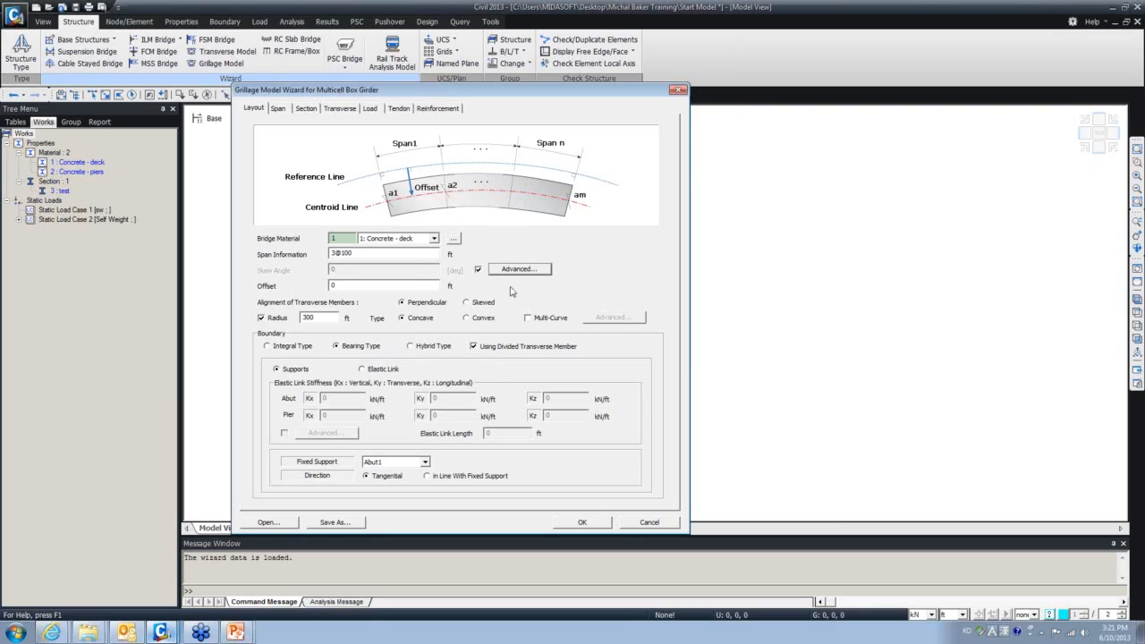
left_click(478, 269)
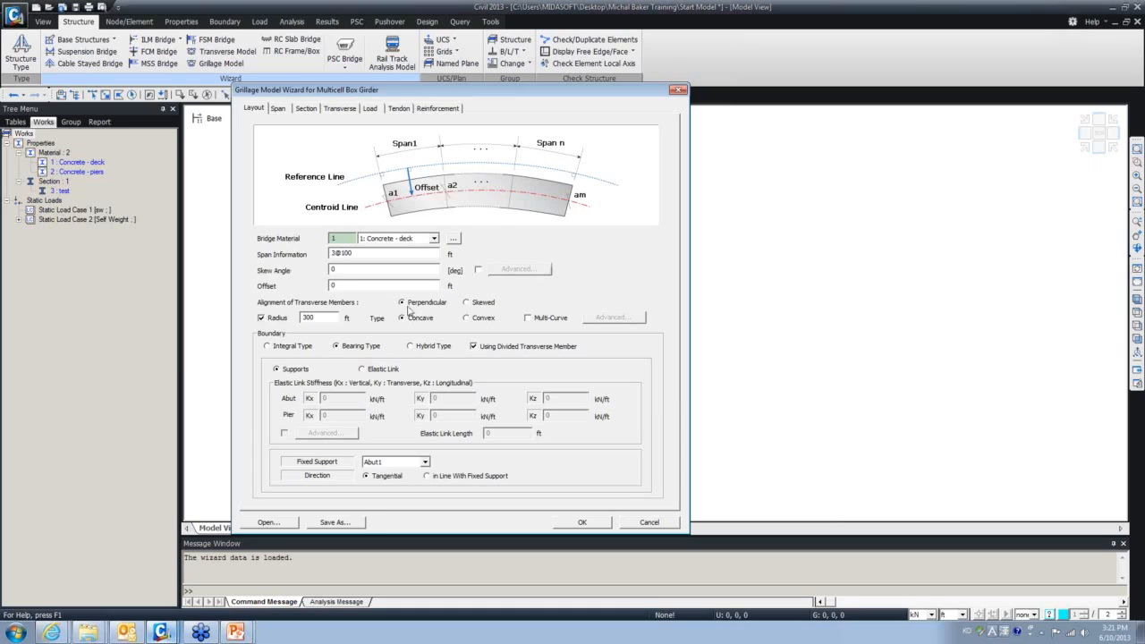
Review the layout's overall skew angle and fixed support settings
double_click(337, 269)
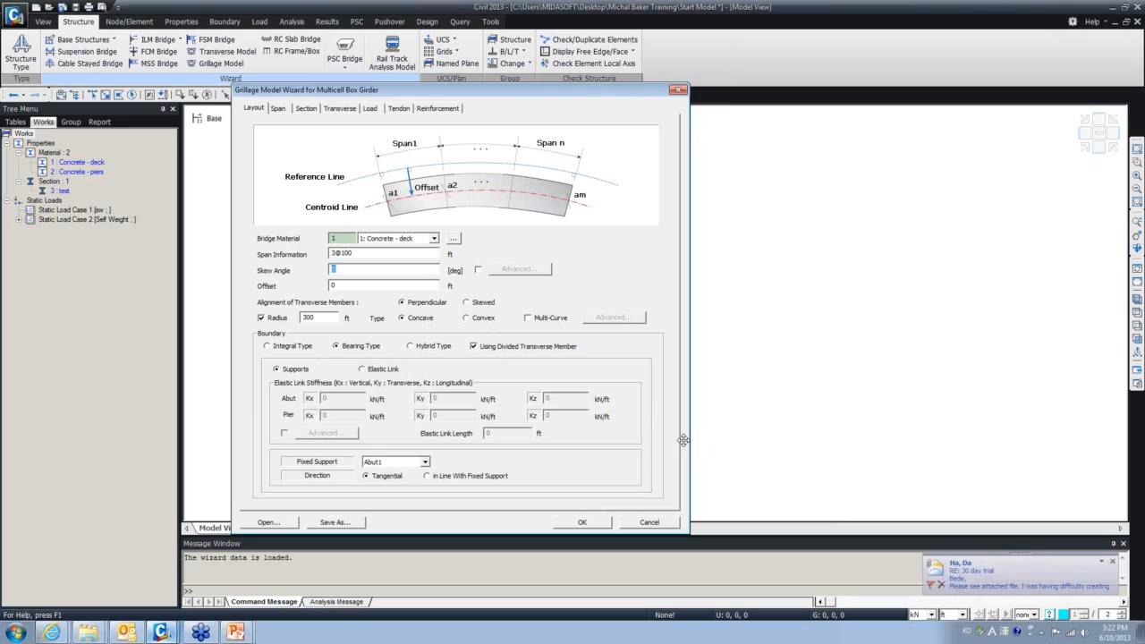
left_click(1111, 561)
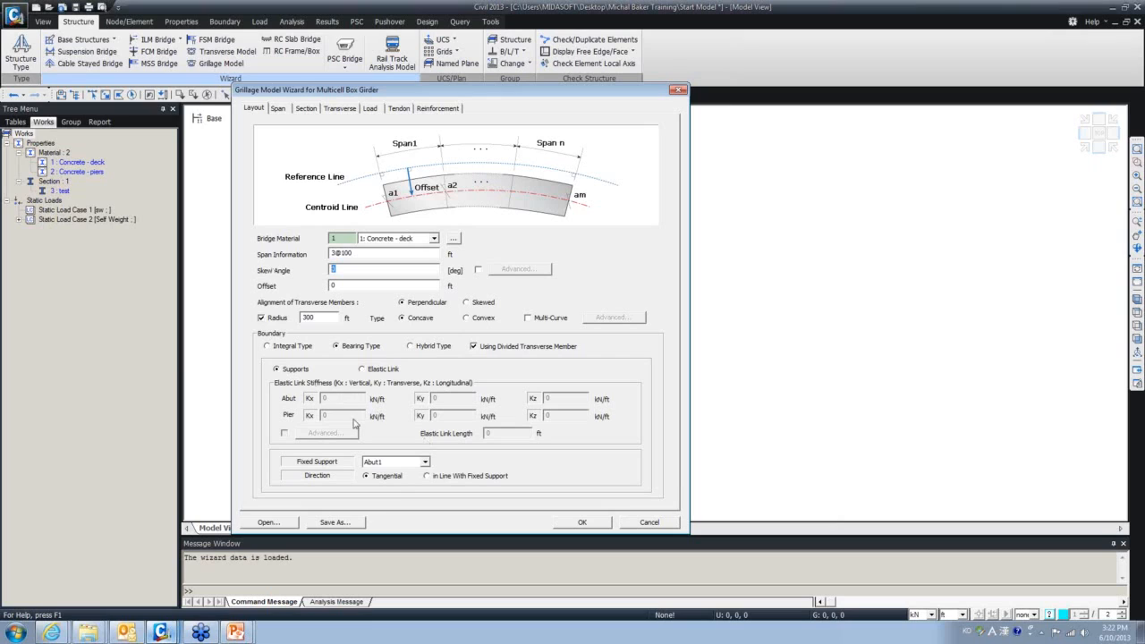
left_click(426, 463)
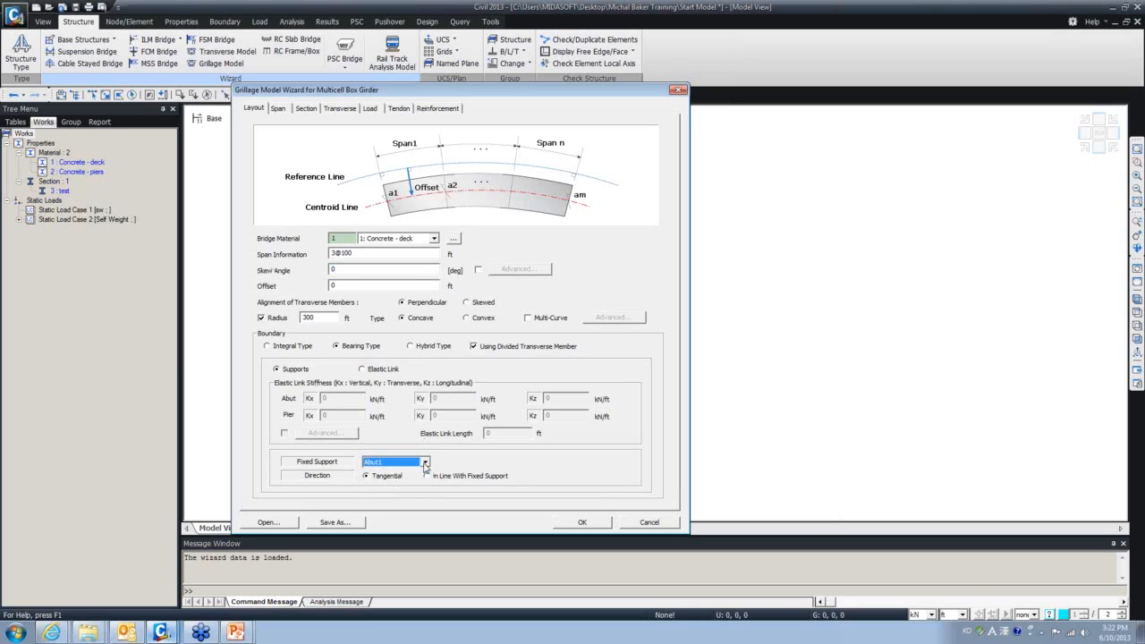
Review Span1's transverse member spacing and its assigned prismatic section in the grillage wizard
left_click(278, 108)
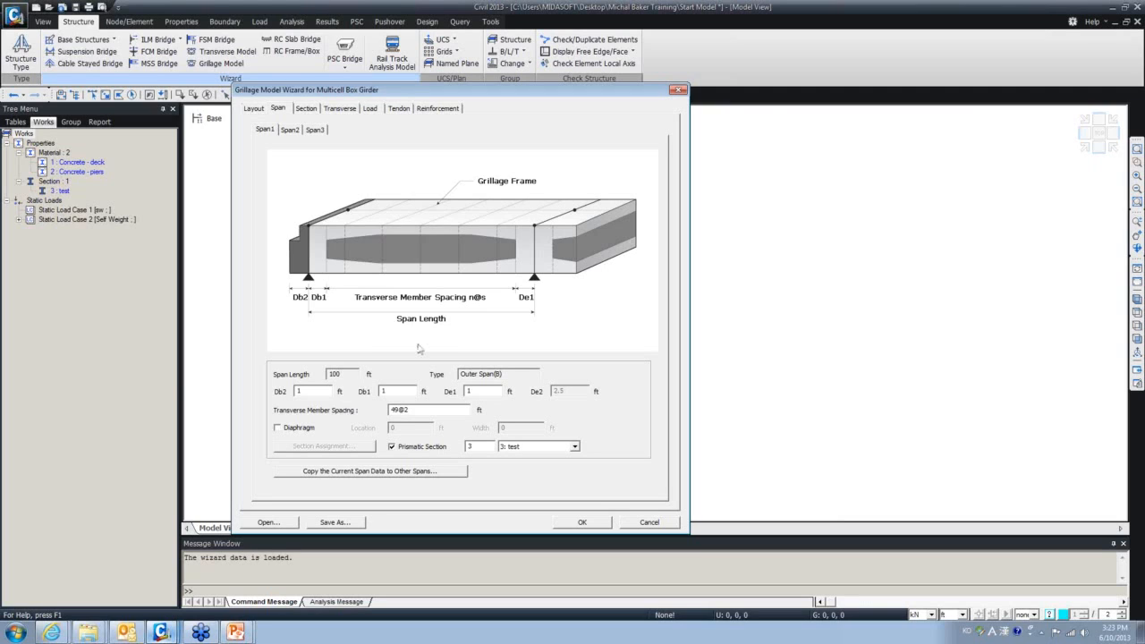
left_click_drag(414, 412, 405, 411)
left_click(575, 447)
left_click(576, 450)
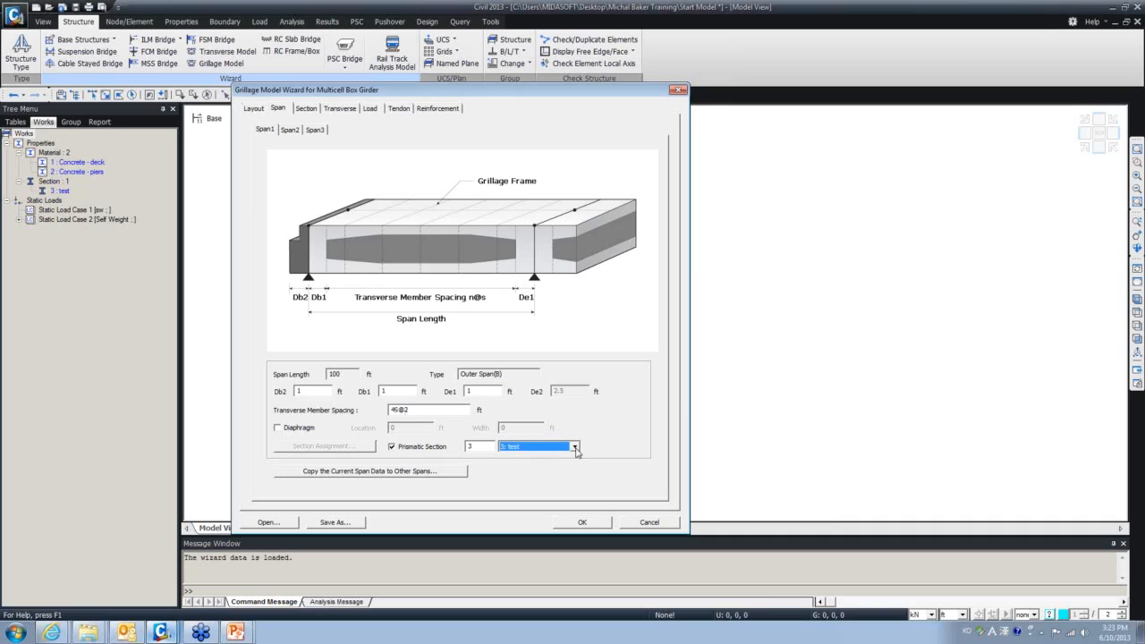
Review the span lengths, transverse member spacing and prismatic section assignments of Span2, Span3 and Span1
left_click(293, 132)
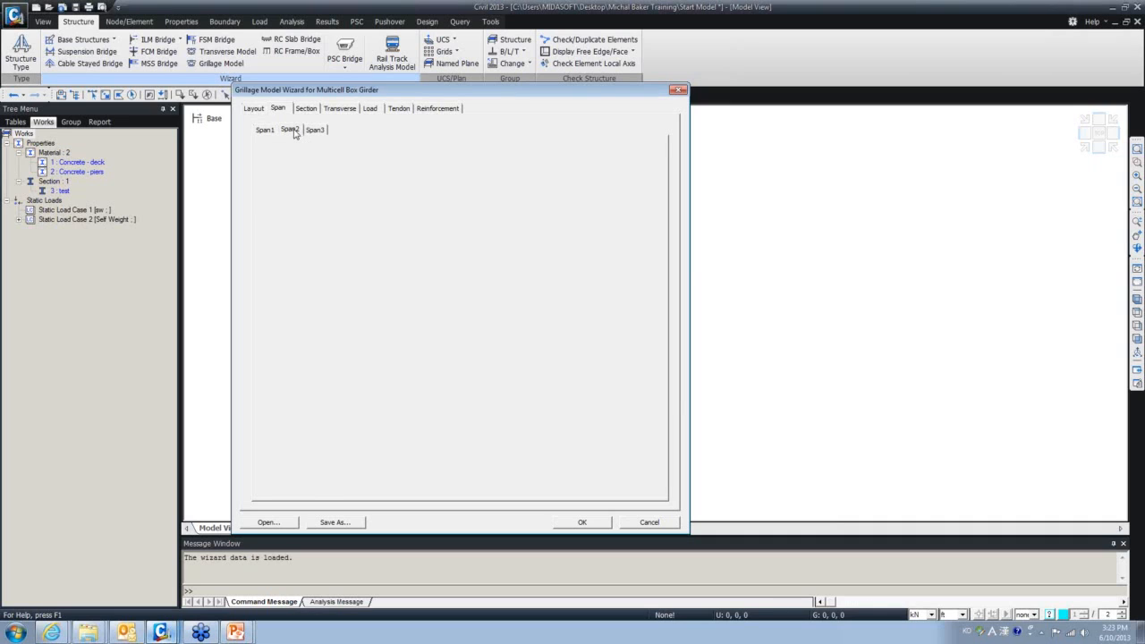
left_click(313, 131)
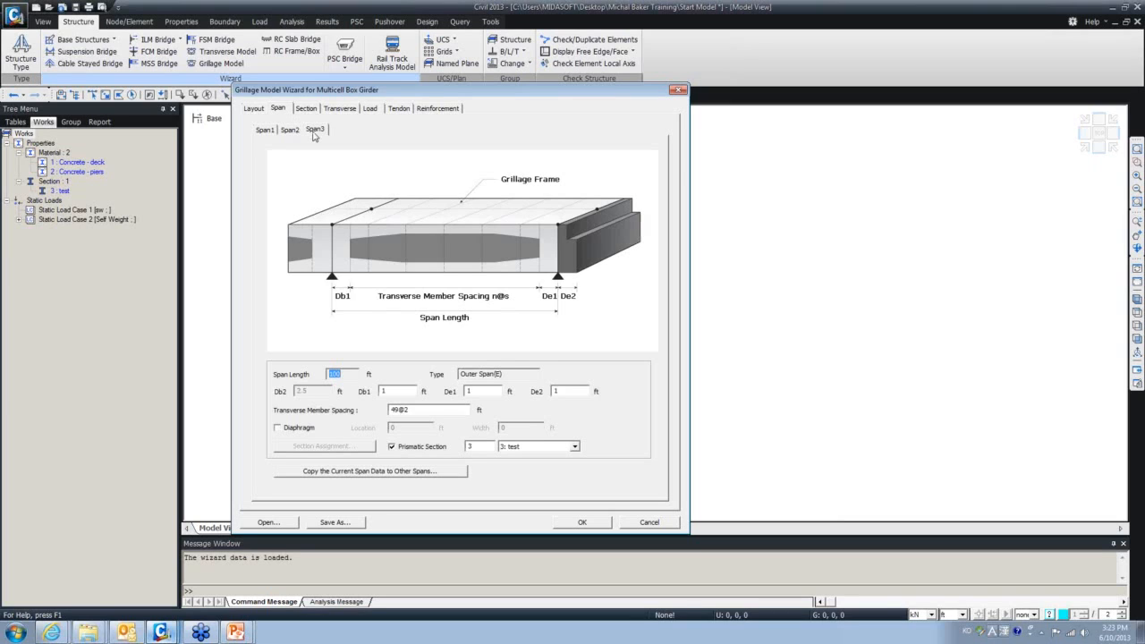
left_click(264, 130)
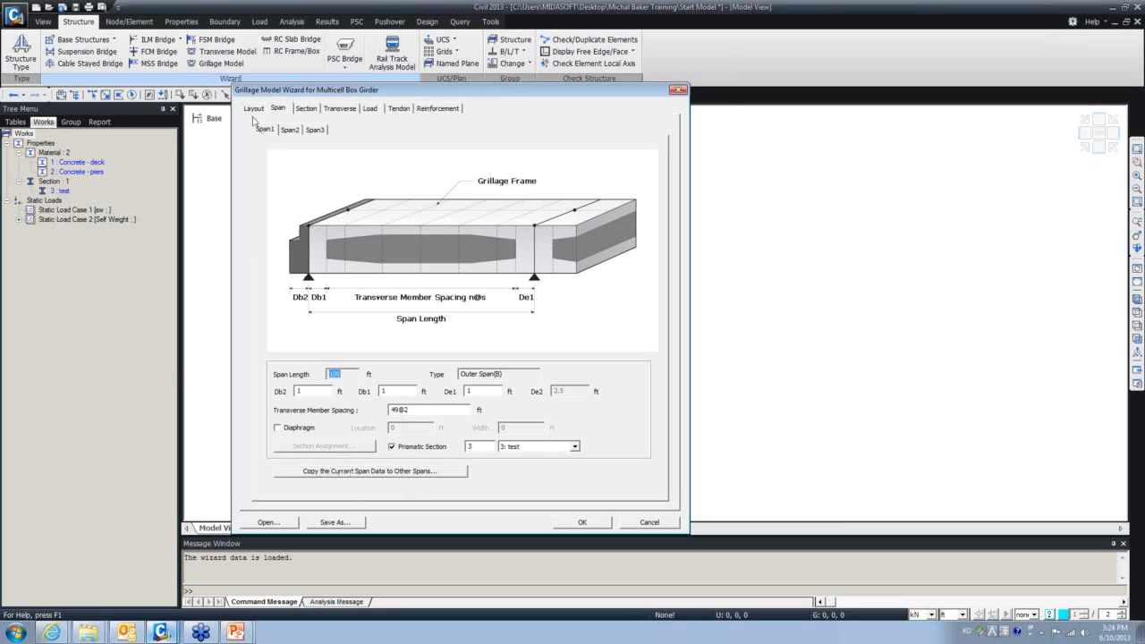
Compare the Slab-Based and Web-Based division options for Span1's voided section, and leave Web-Based selected
left_click(305, 109)
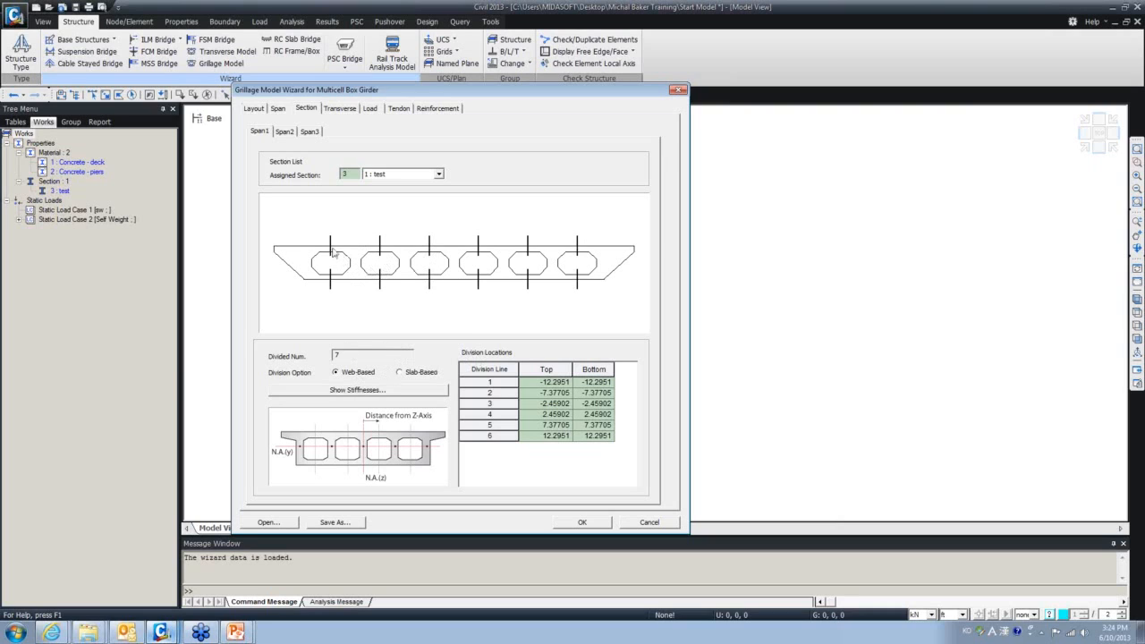
left_click(400, 373)
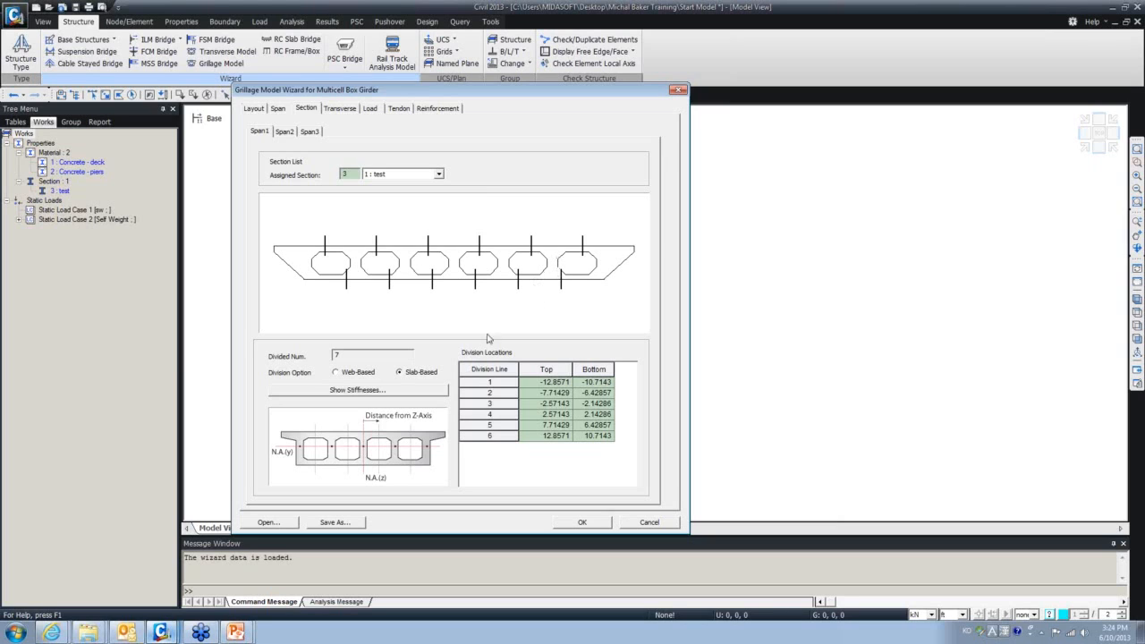
left_click(355, 372)
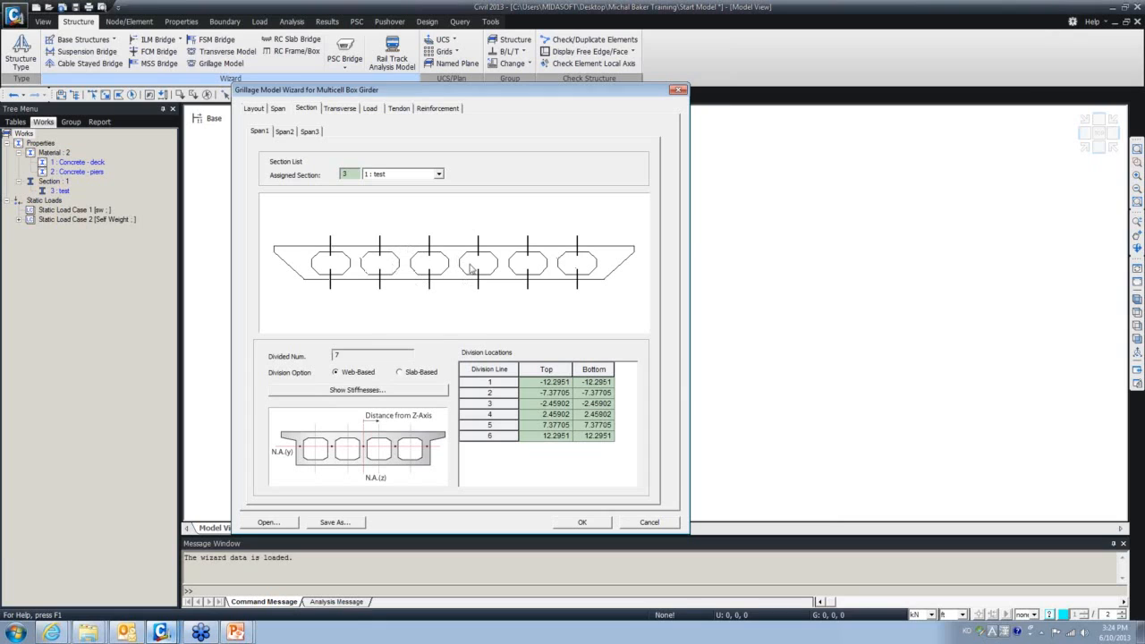
Examine the divided and modified stiffnesses of Girders 1 to 3 in Span1, and check the section divisions of Span2 and Span3
left_click(395, 389)
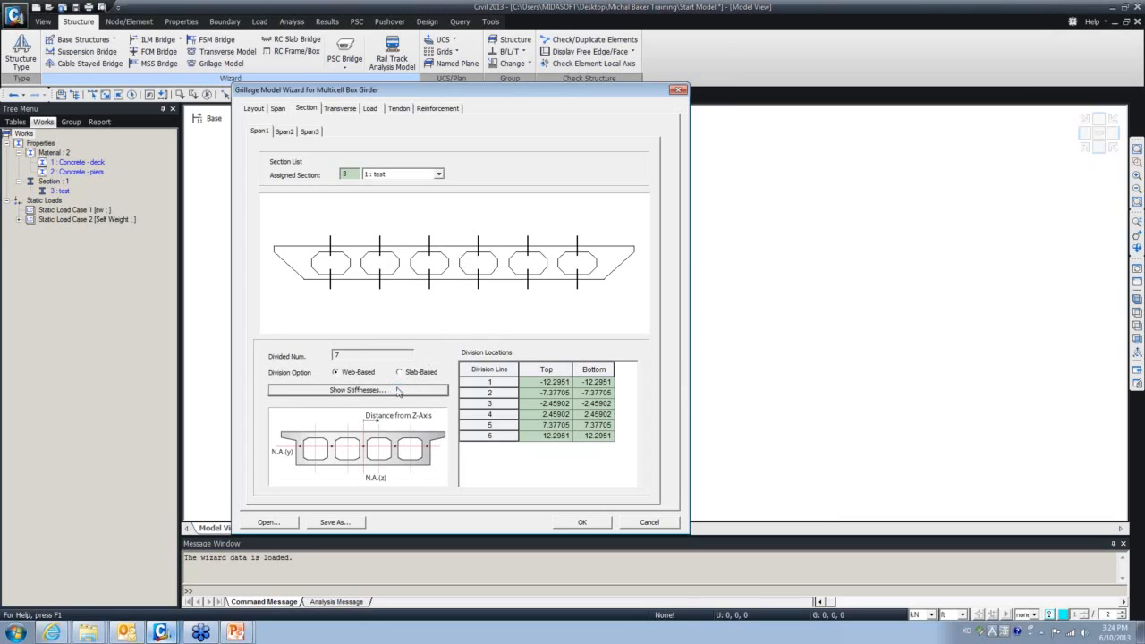
left_click(399, 390)
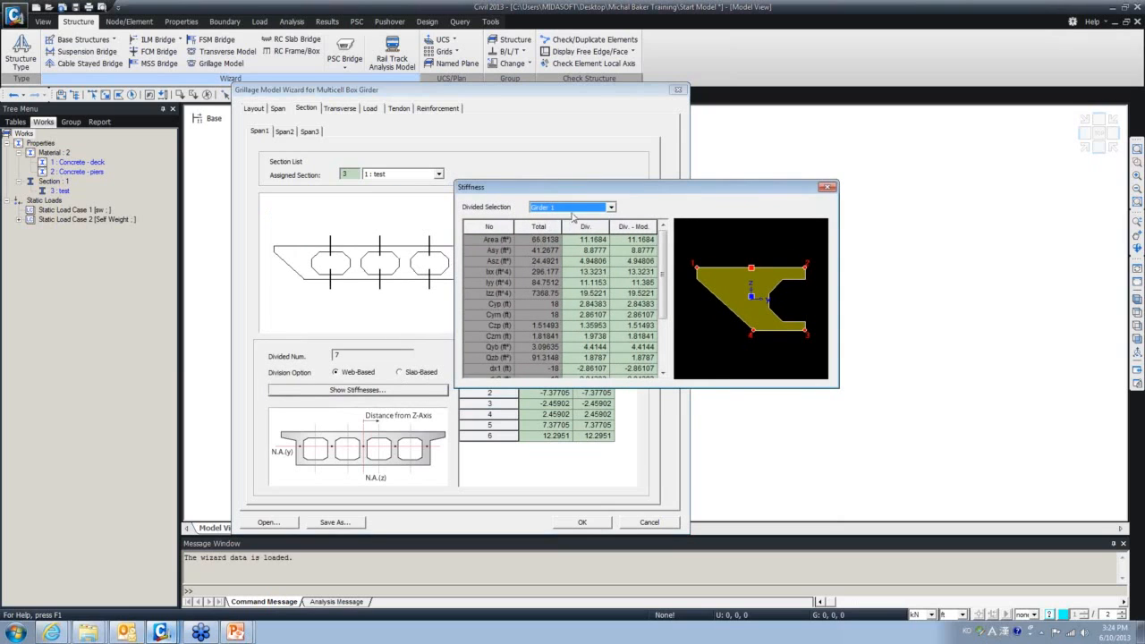
left_click(573, 212)
left_click(573, 218)
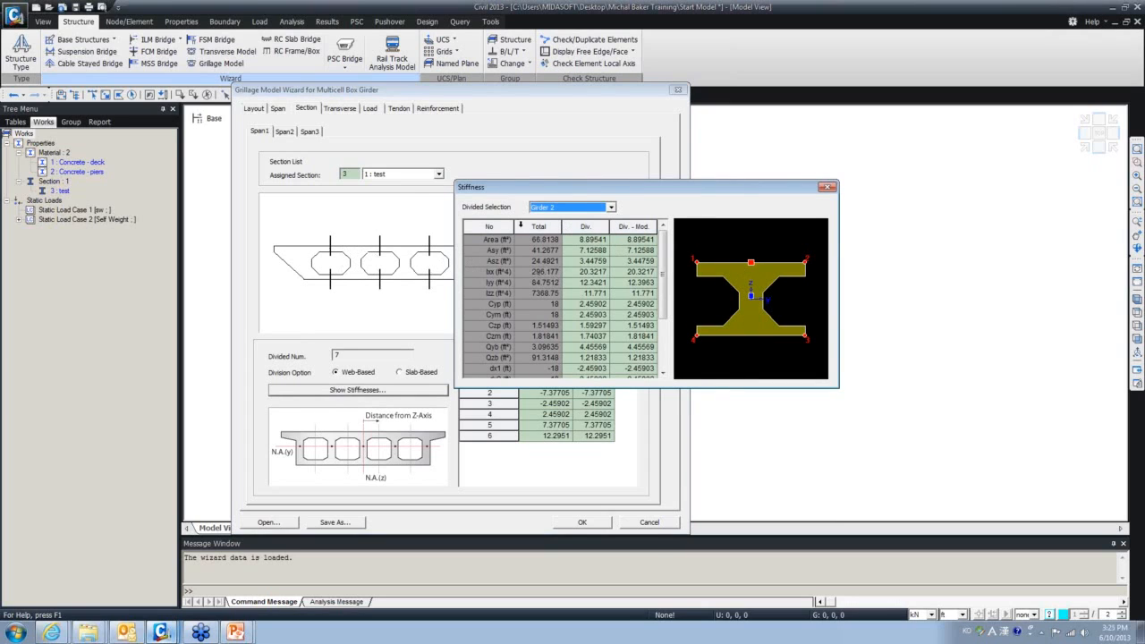
left_click(581, 206)
left_click(564, 237)
left_click_drag(594, 229, 637, 226)
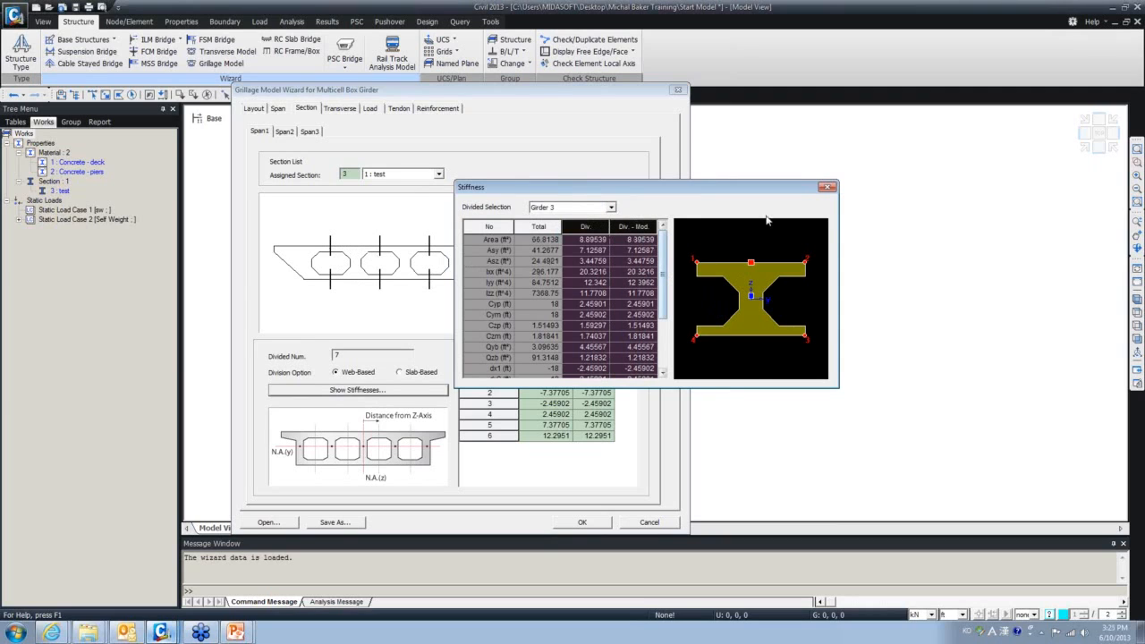
left_click(827, 187)
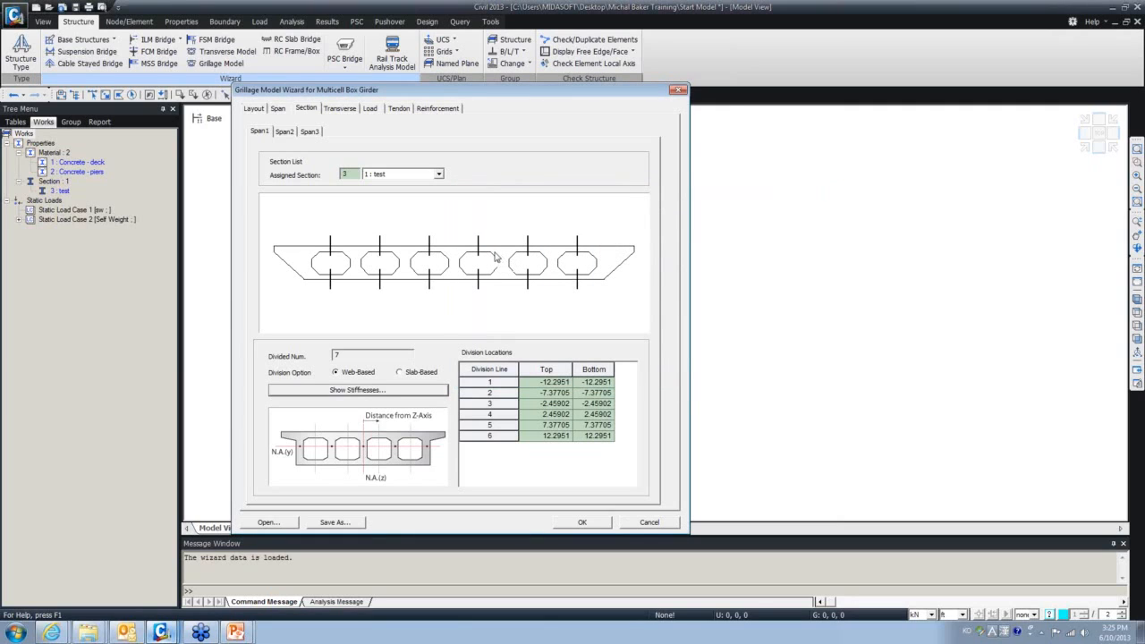
left_click(284, 131)
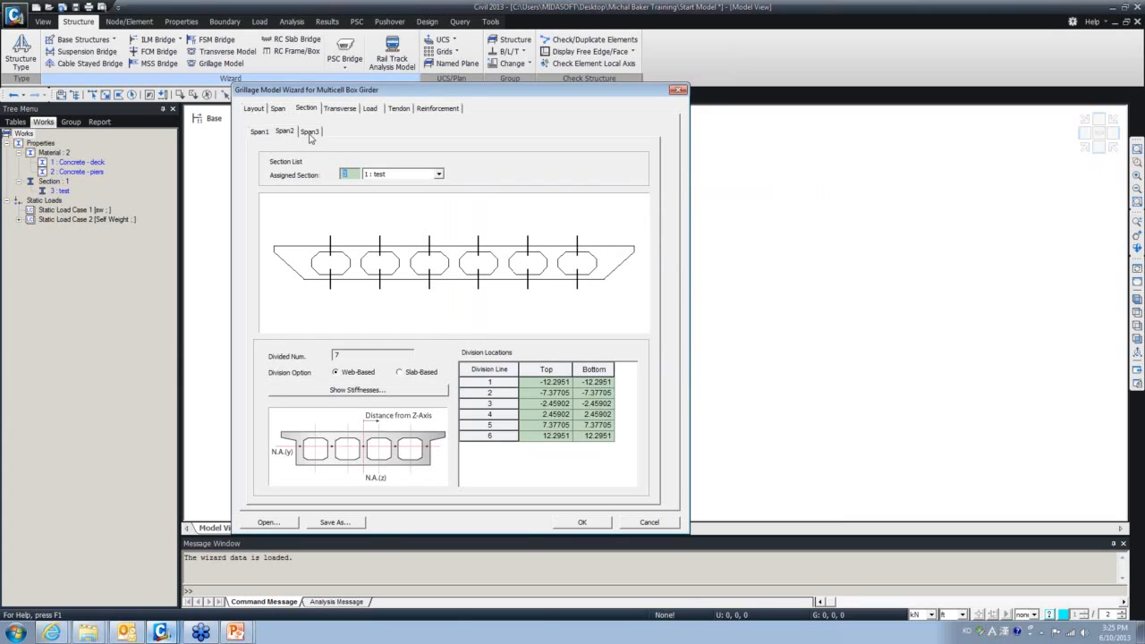
left_click(310, 134)
Review the transverse settings and the pavement, barrier and self-weight load options, leaving the pavement and barrier loads off
left_click(340, 110)
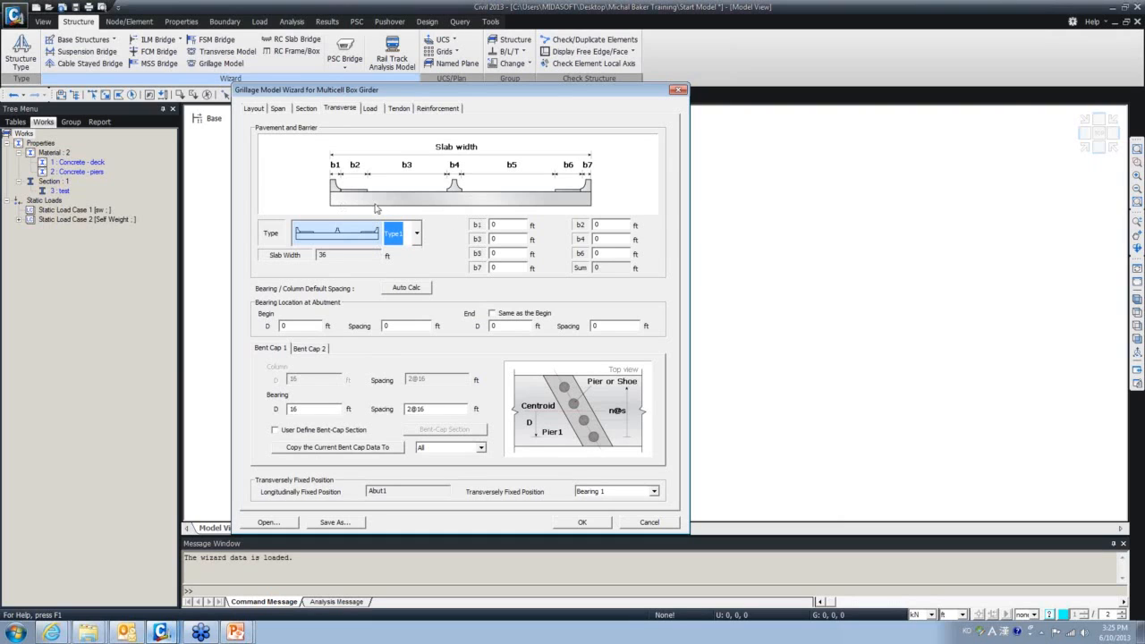
left_click(371, 109)
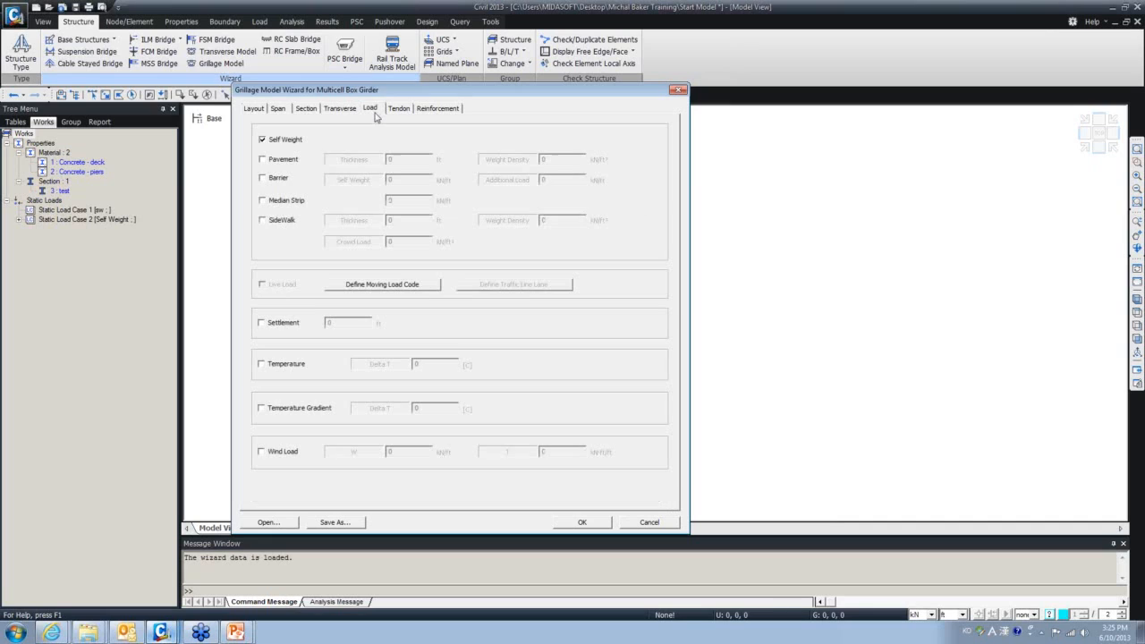
left_click(263, 160)
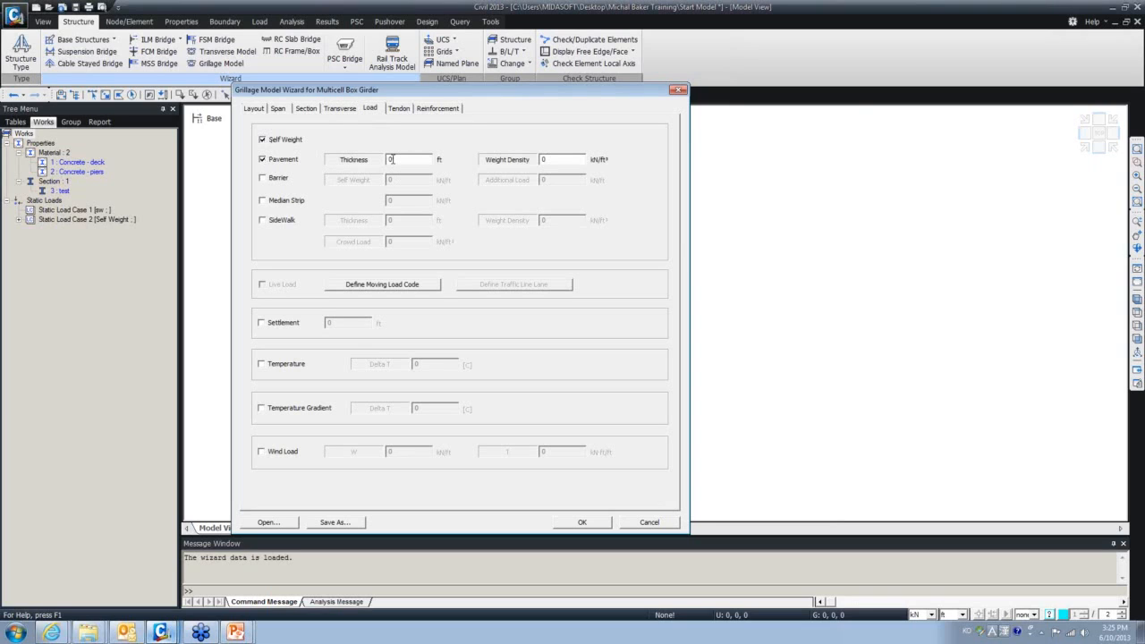
left_click(567, 160)
left_click_drag(553, 160, 539, 162)
left_click(263, 160)
left_click(263, 178)
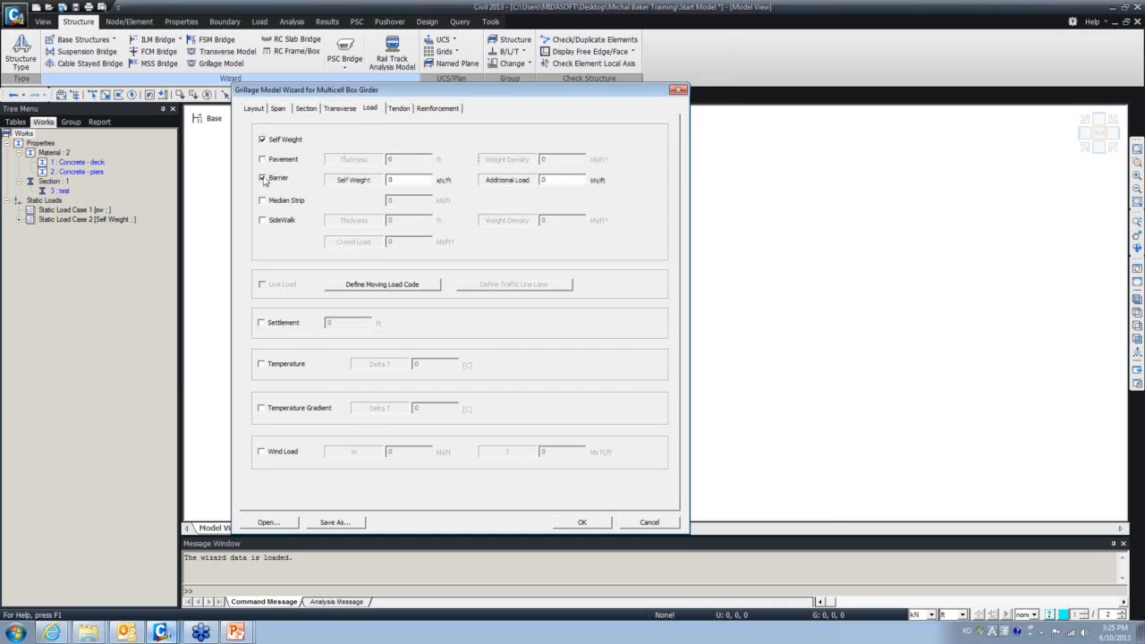
left_click(548, 181)
left_click(263, 178)
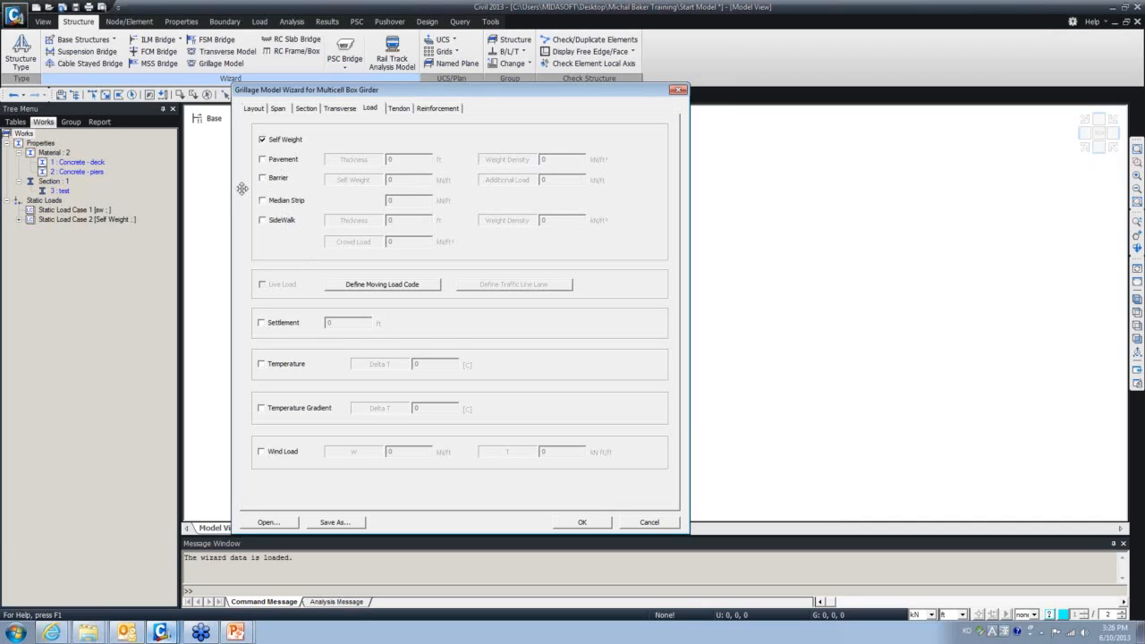
left_click(263, 140)
Examine the tendon profile inputs with the 3-D input type, and view the girder longitudinal reinforcement settings
left_click(397, 111)
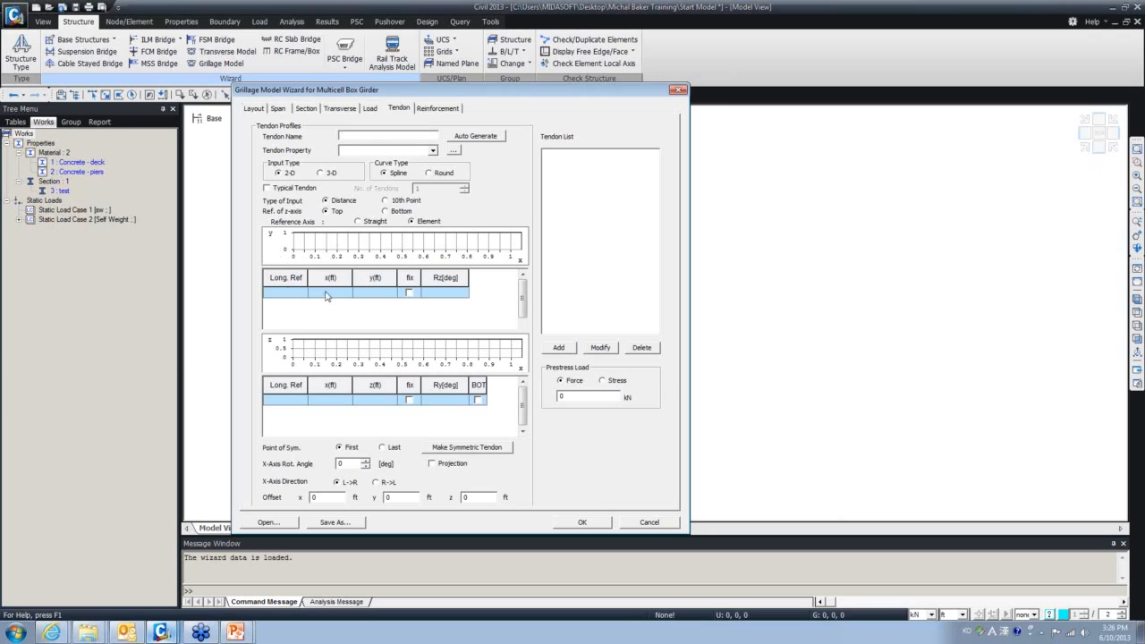
left_click(324, 174)
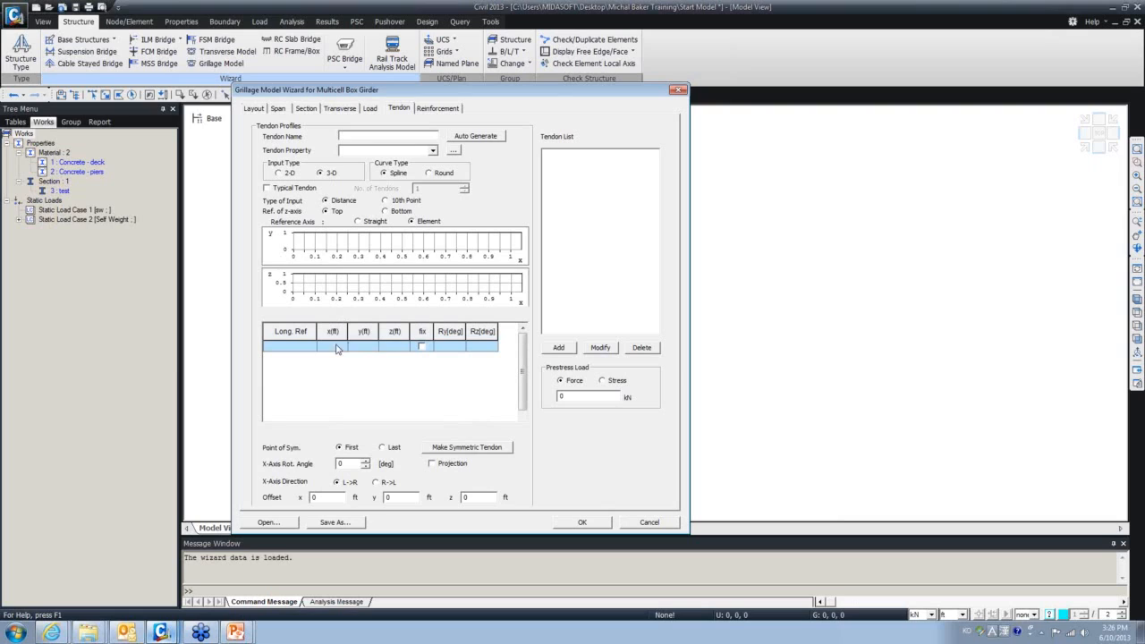
left_click_drag(338, 349, 393, 350)
left_click(440, 109)
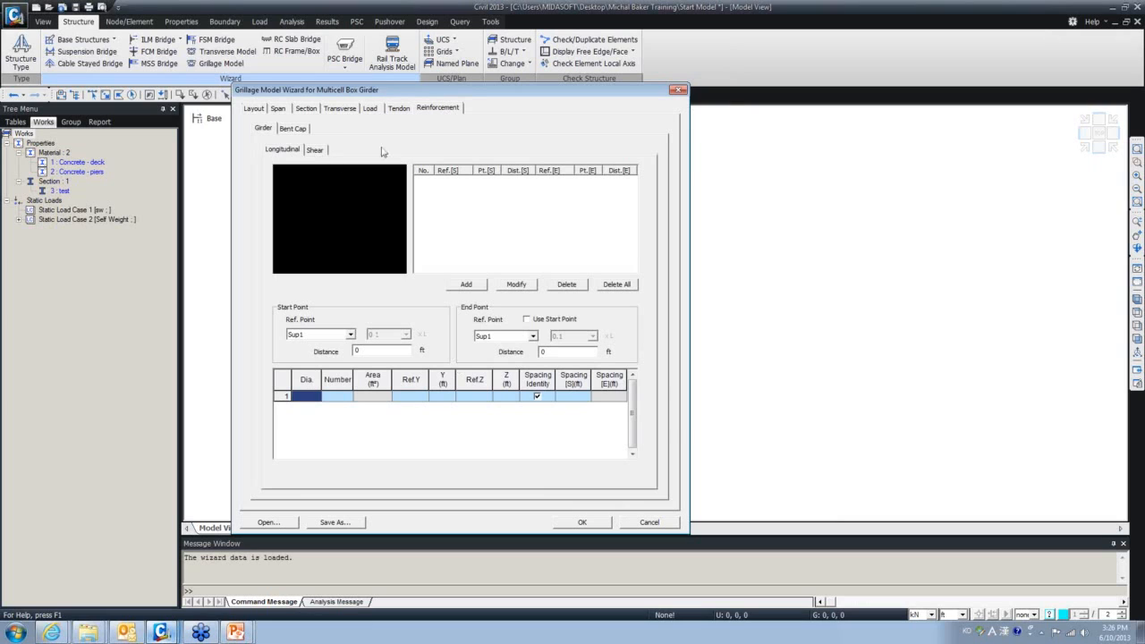
Check Span1's section divisions once more and generate the bridge grillage model from the wizard data
left_click(307, 108)
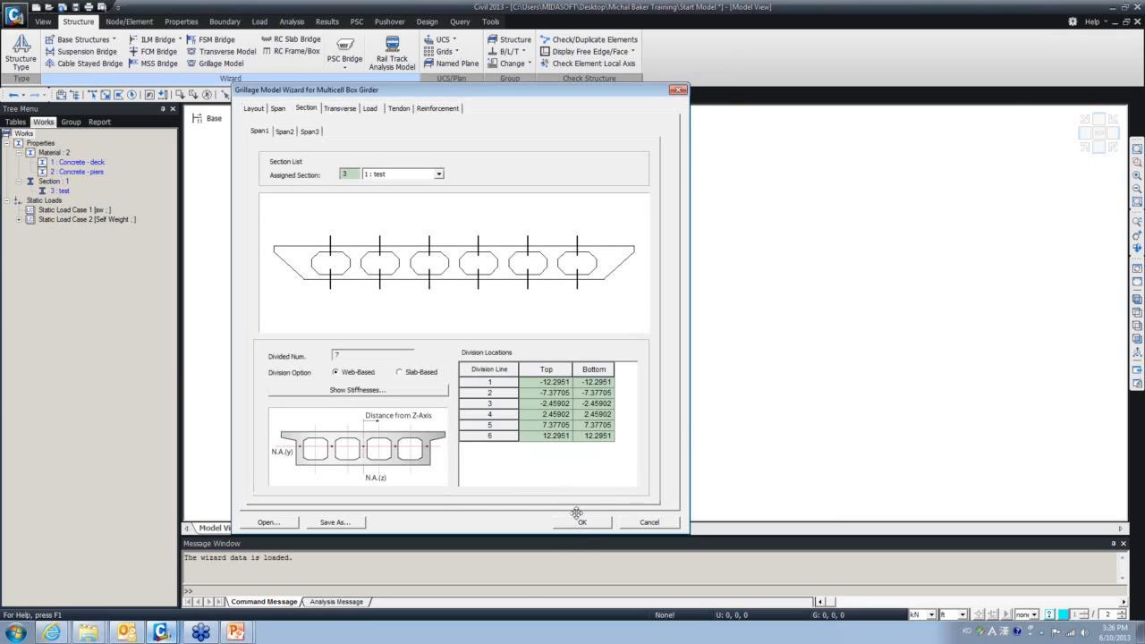
left_click(581, 522)
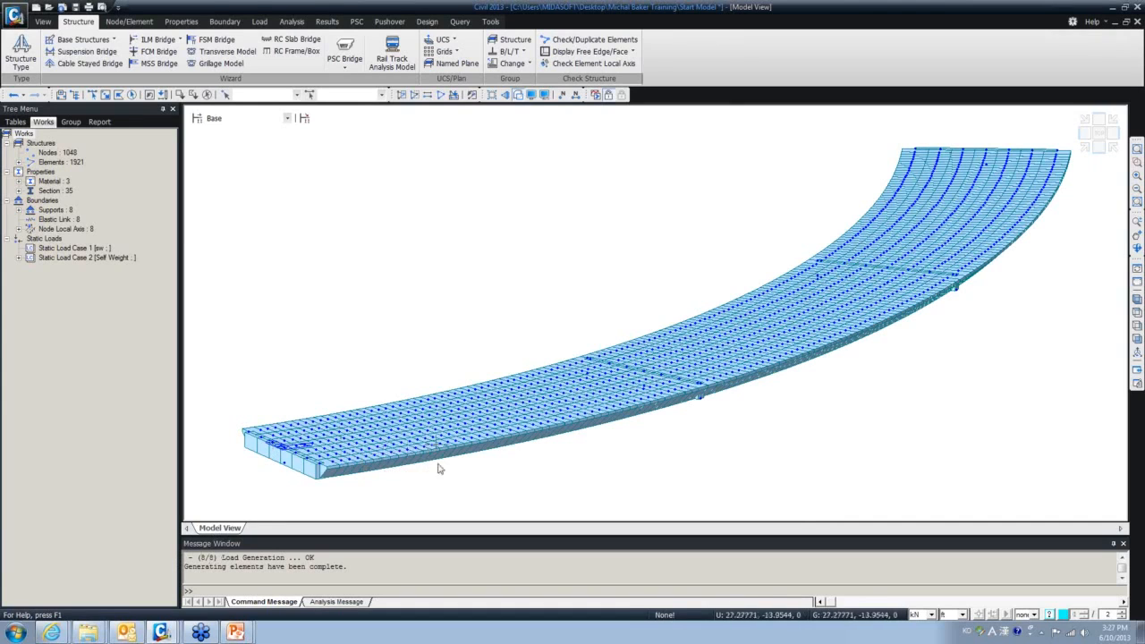
Select the elements assigned to section 23, Abutment-1, and deactivate them to expose the voided girder ends
middle_click_drag(455, 462, 661, 416, "ctrl")
scroll(531, 468, "up", 5)
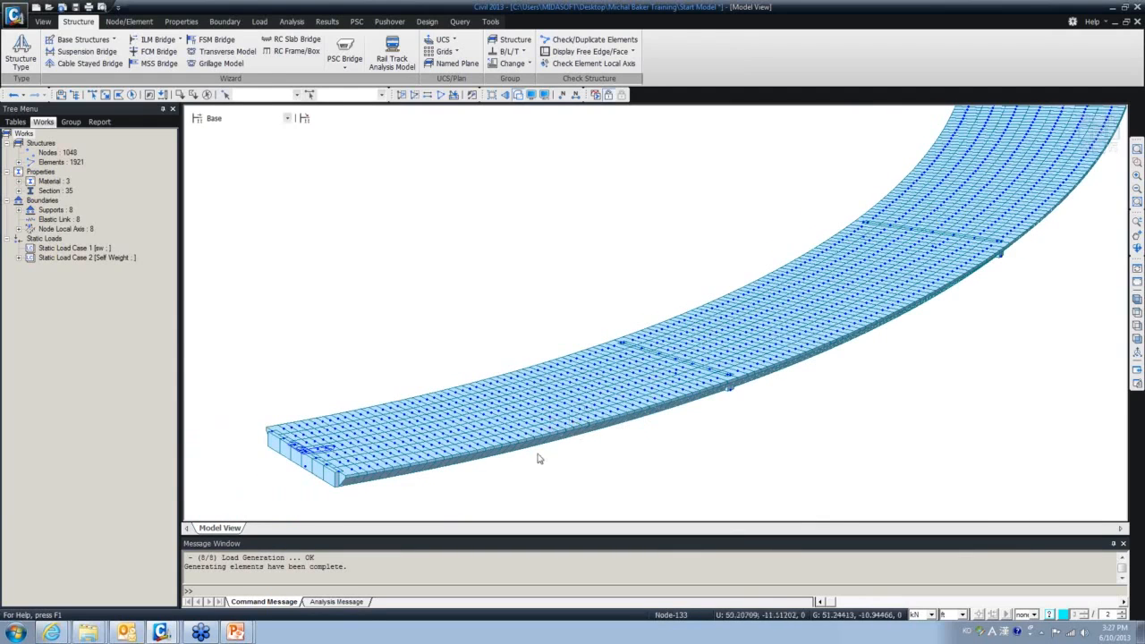
scroll(537, 459, "up", 5)
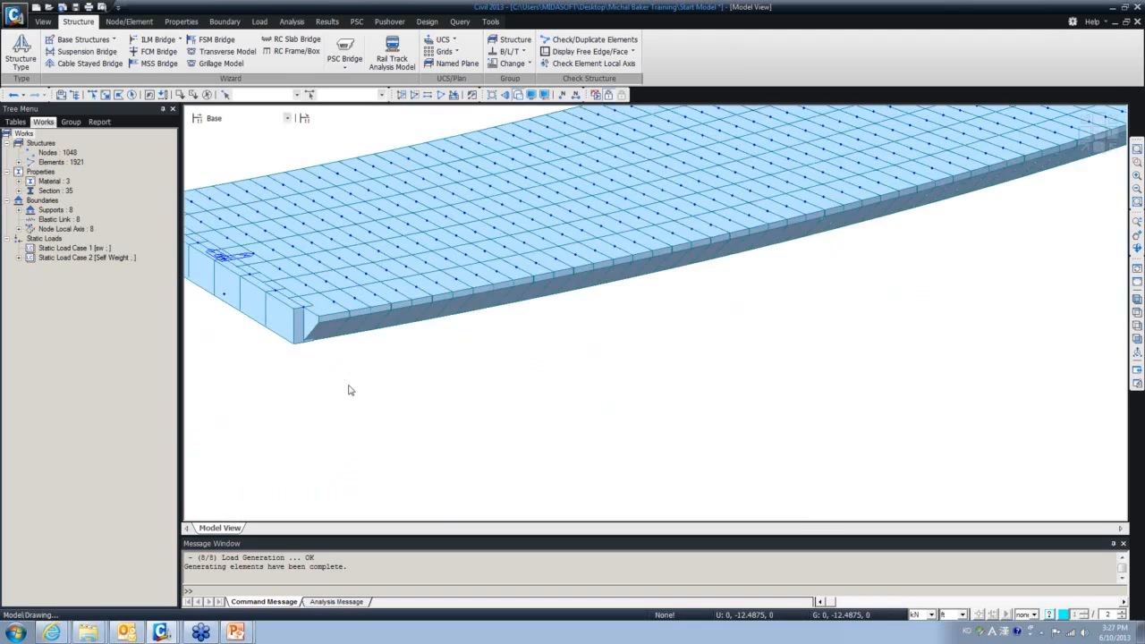
middle_click_drag(438, 416, 598, 469)
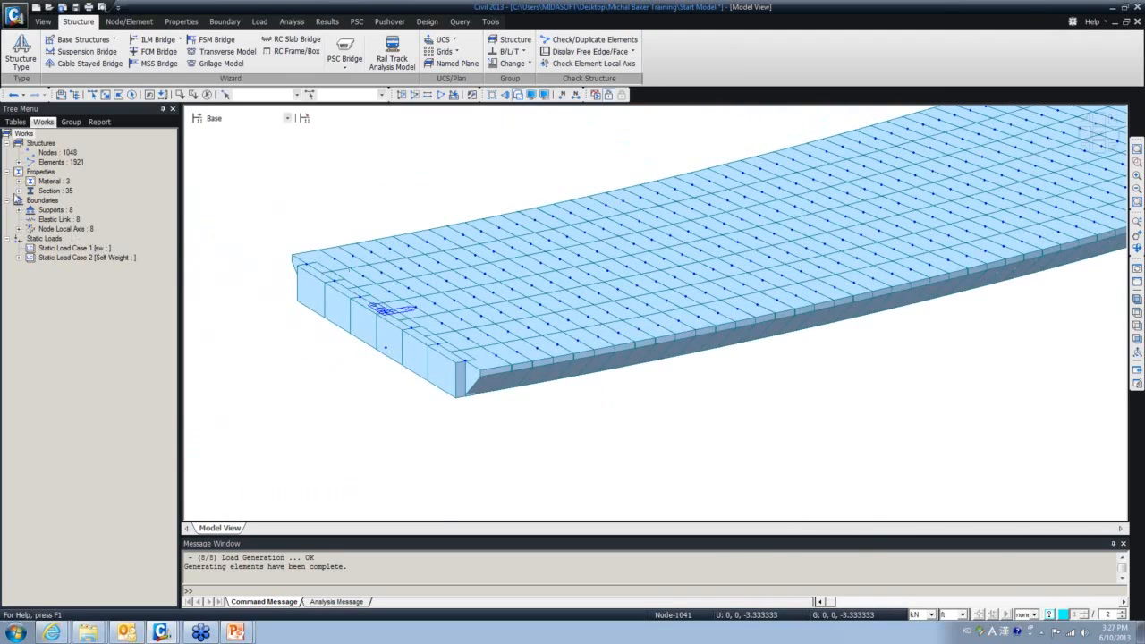
left_click(17, 191)
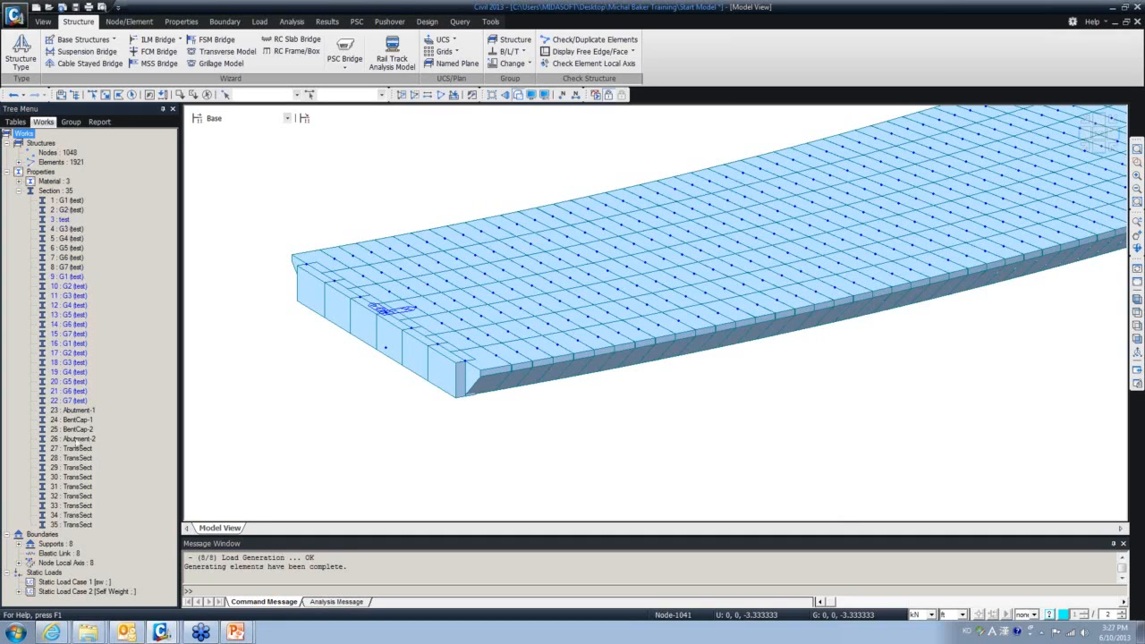
left_click(78, 408)
left_click(78, 410)
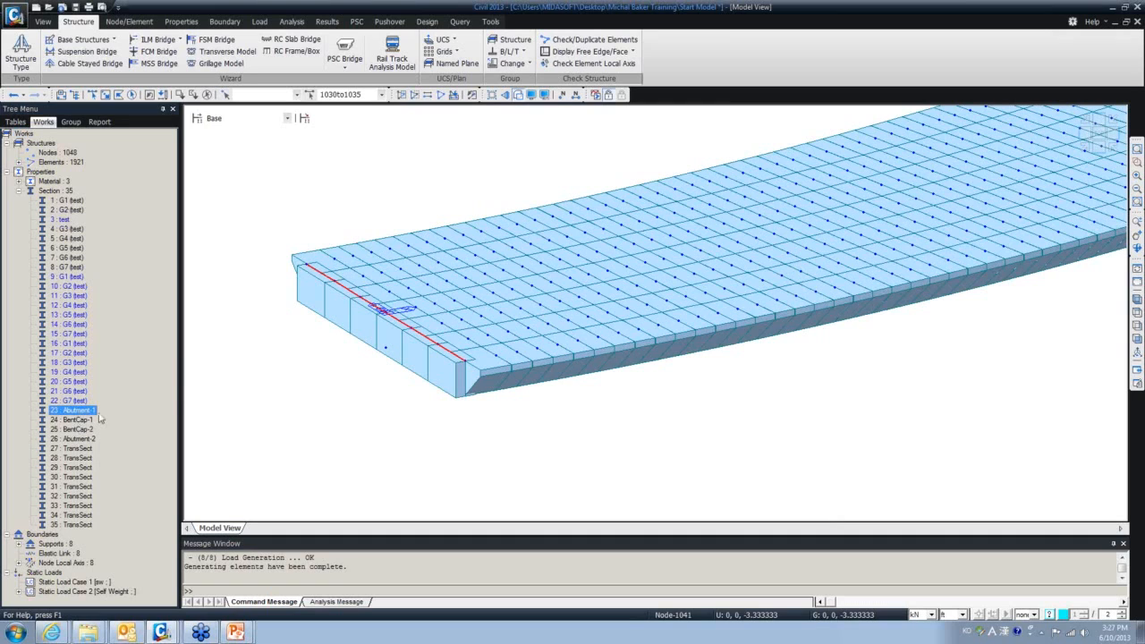
left_click(413, 95)
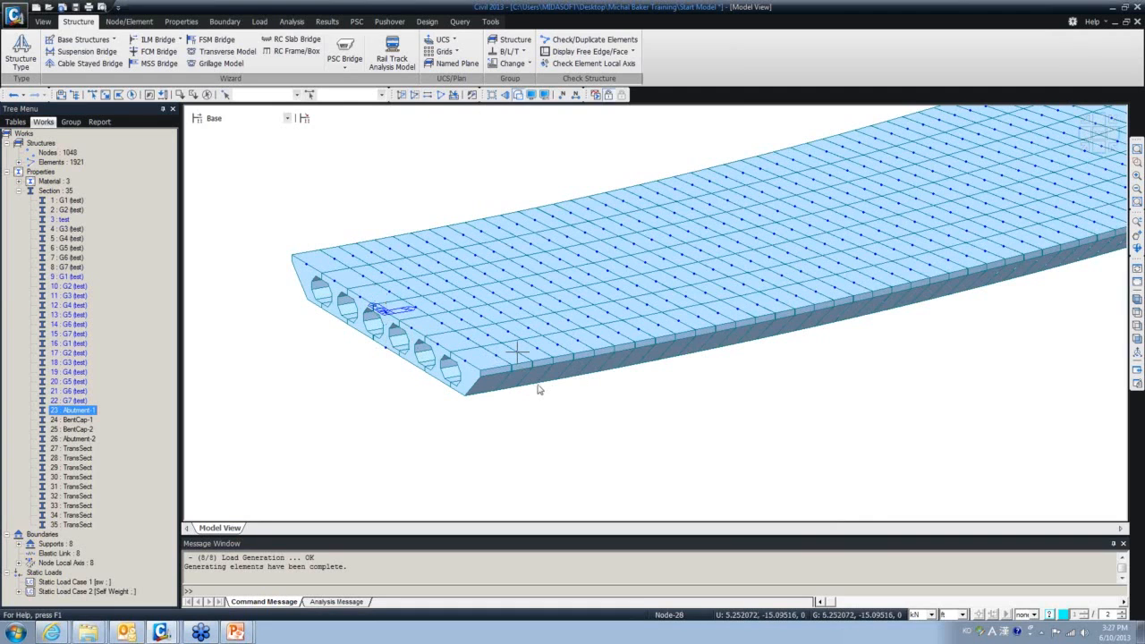
Turn off the display of node symbols for the whole bridge model
scroll(613, 419, "down", 5)
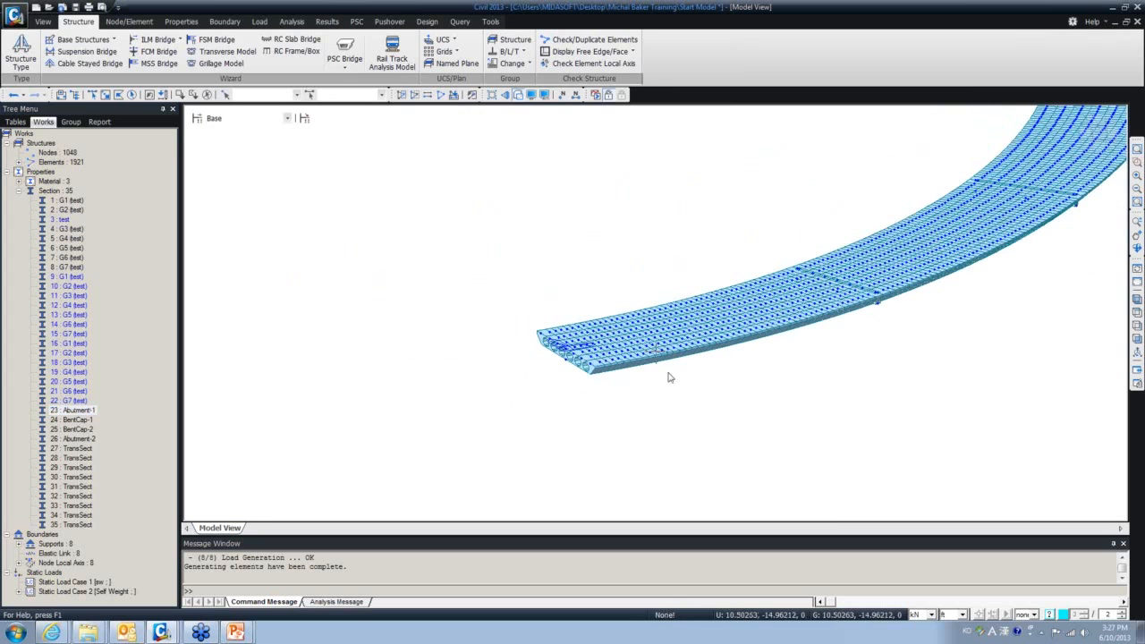
middle_click_drag(670, 379, 412, 467)
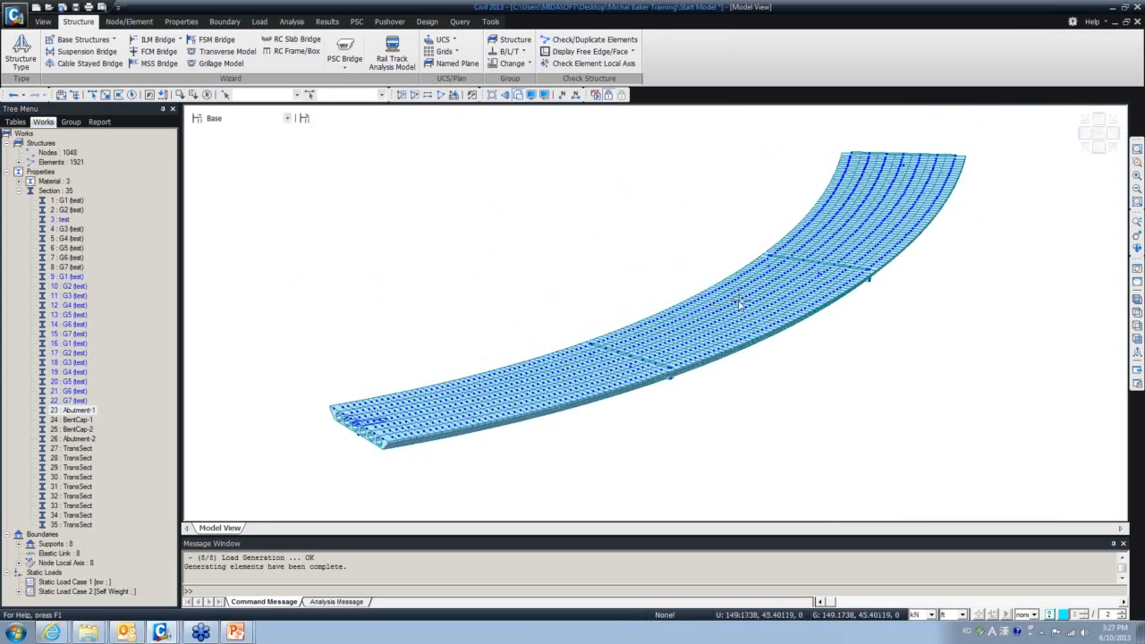
left_click(531, 95)
left_click(485, 244)
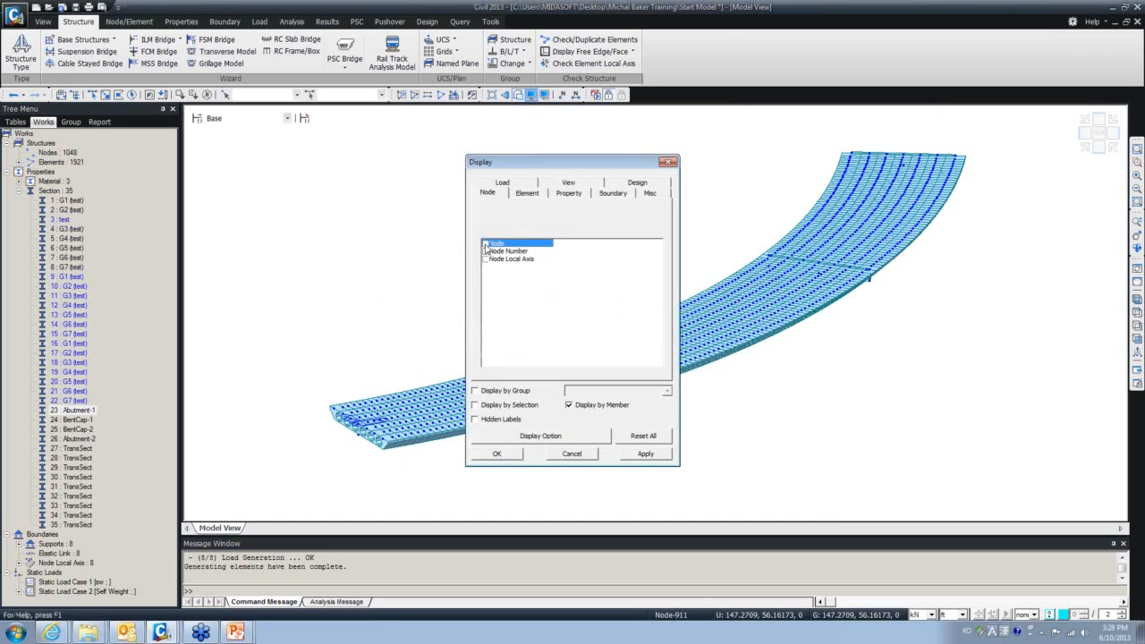
left_click(494, 454)
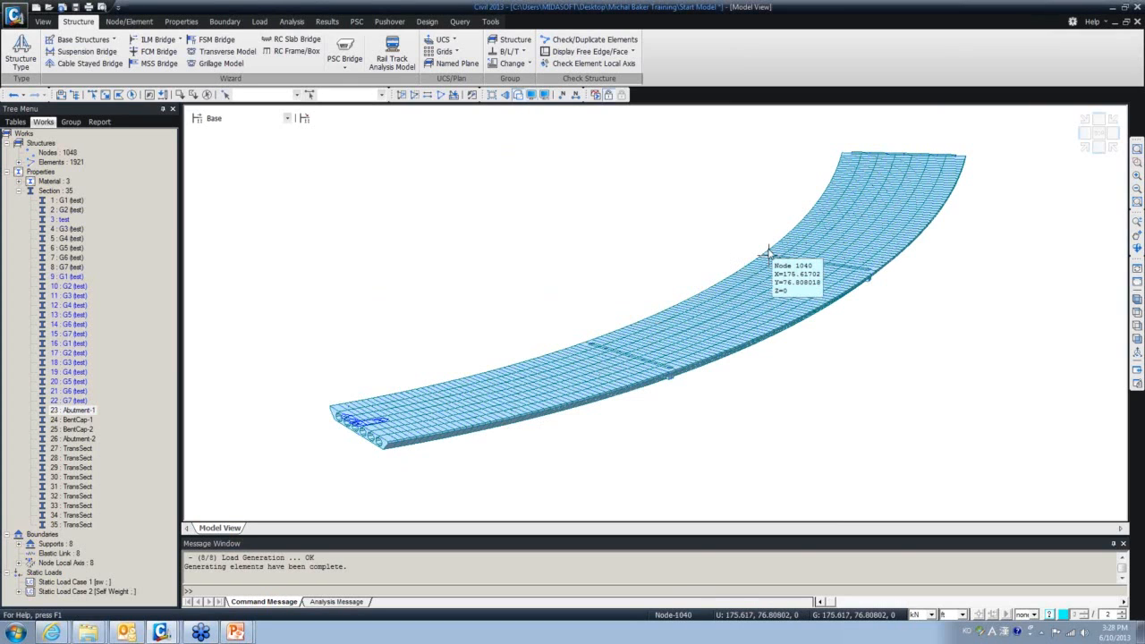
Inspect the curved deck grillage and its bent cap lines from several viewing angles
mouse_move(789, 261)
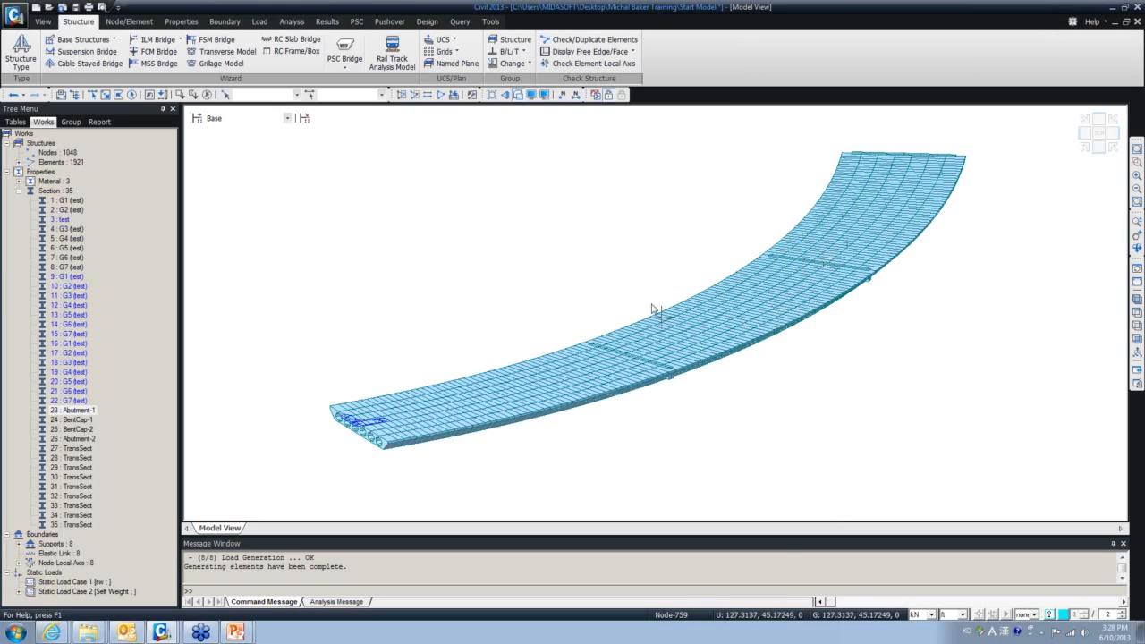
middle_click_drag(537, 328, 608, 322, "ctrl")
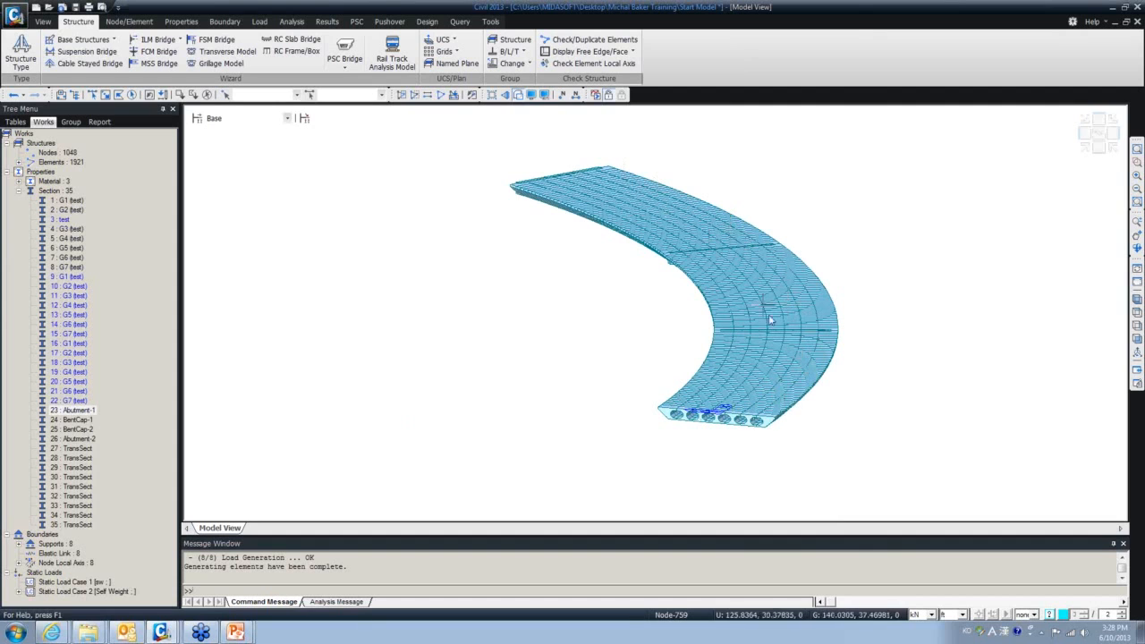
middle_click_drag(664, 475, 658, 474)
mouse_move(639, 465)
middle_mouse_down("ctrl")
mouse_move(489, 484)
mouse_move(532, 501)
mouse_move(516, 494)
mouse_move(609, 478)
middle_mouse_up("ctrl")
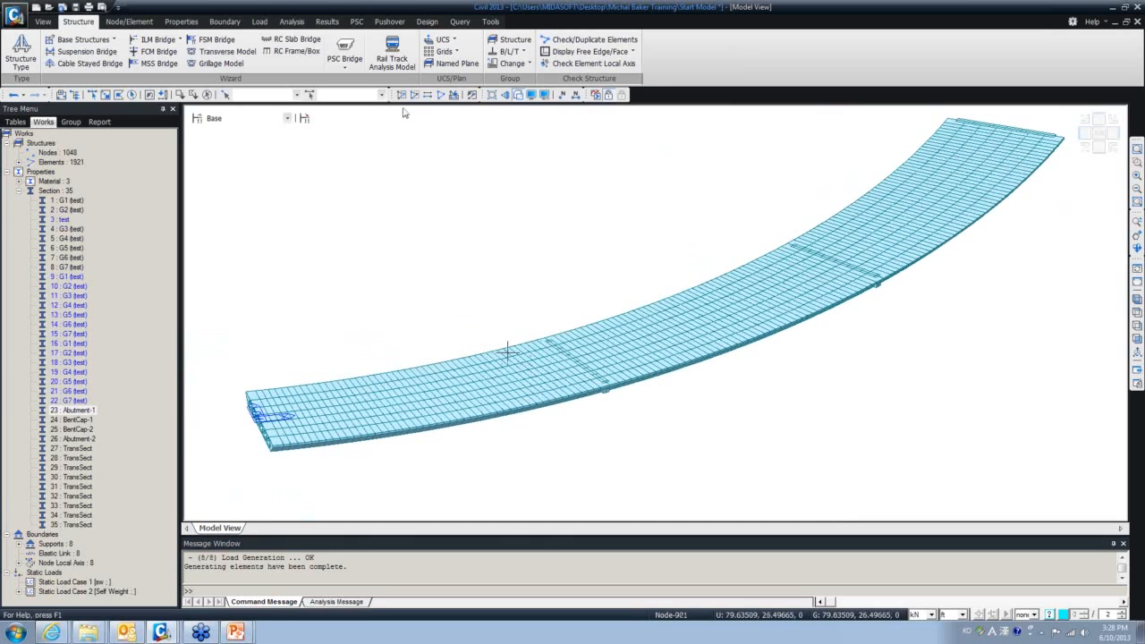
Start a new tendon property named Tendon with the type Internal(Post-Tension)
left_click(259, 20)
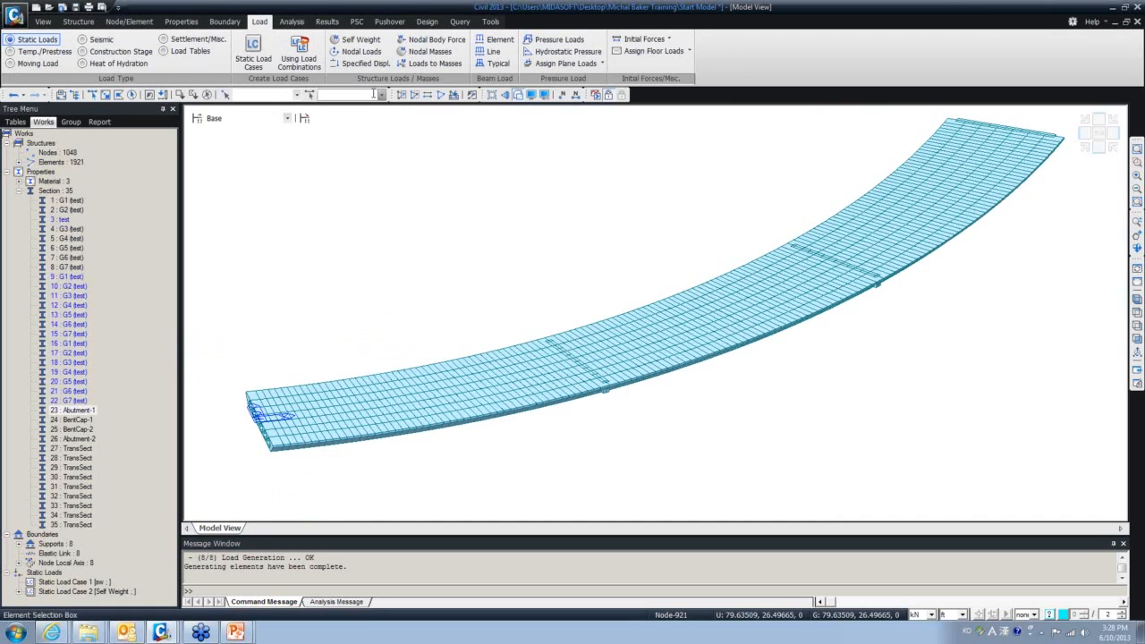
left_click(40, 51)
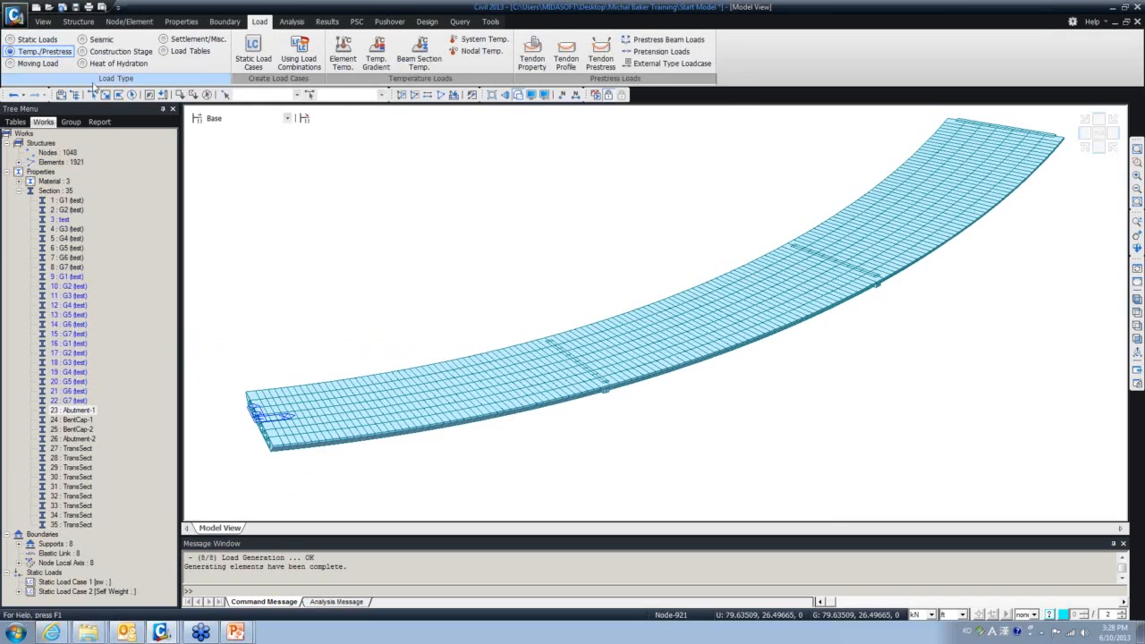
left_click(532, 52)
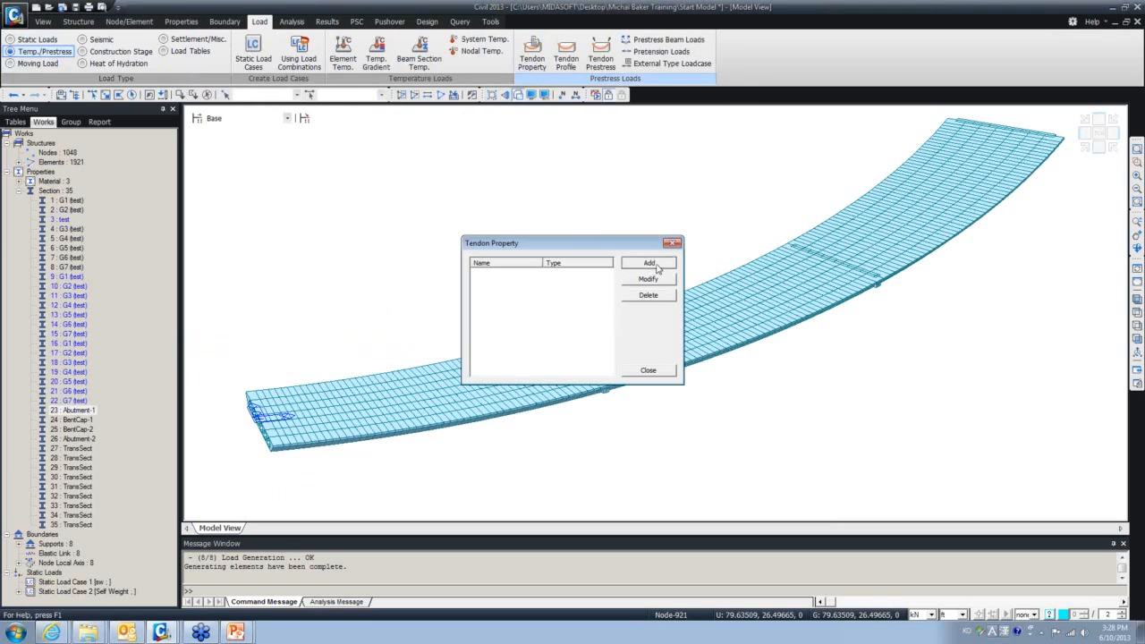
left_click(652, 264)
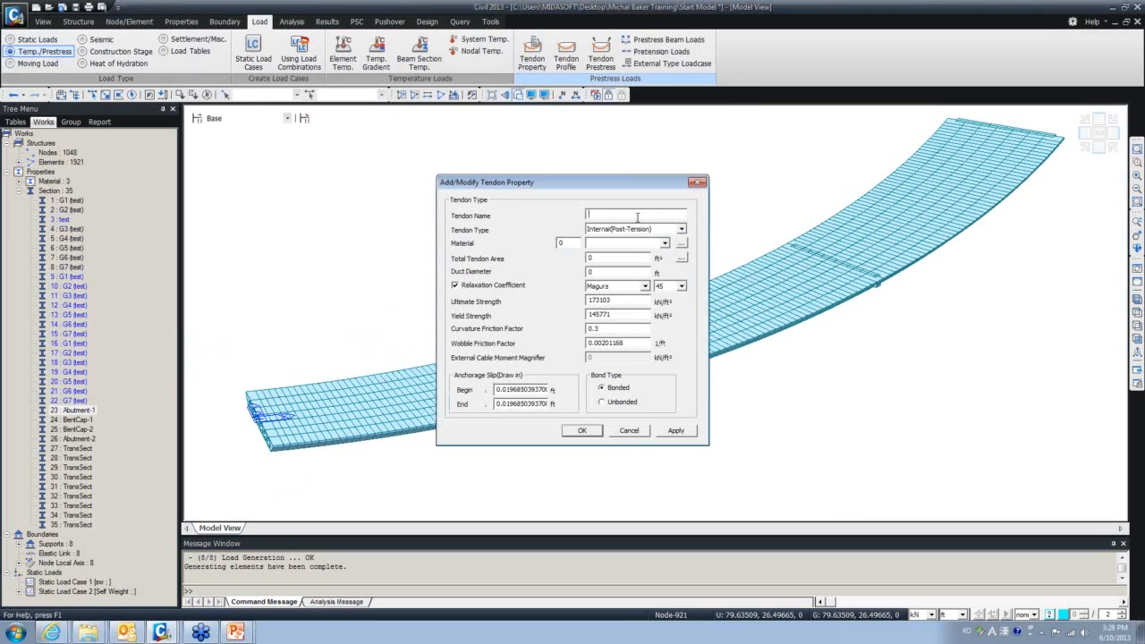
type("Tendon")
left_click(681, 229)
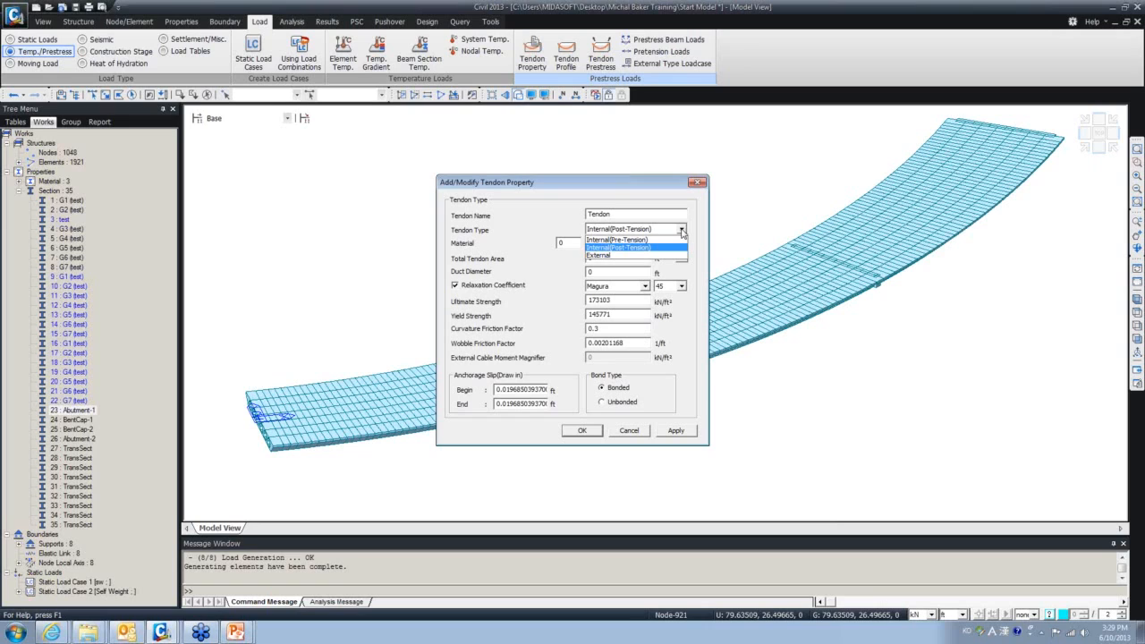
left_click(654, 247)
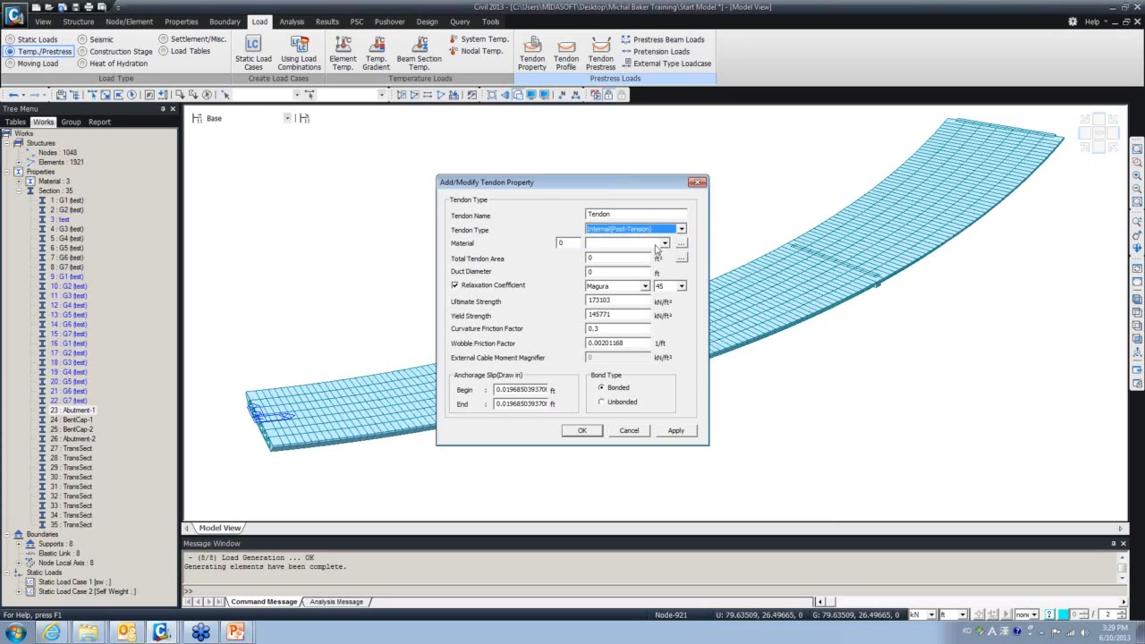
Add a steel material for the tendon using the ASTM(S) standard and the A416-270(Low) grade
left_click(663, 246)
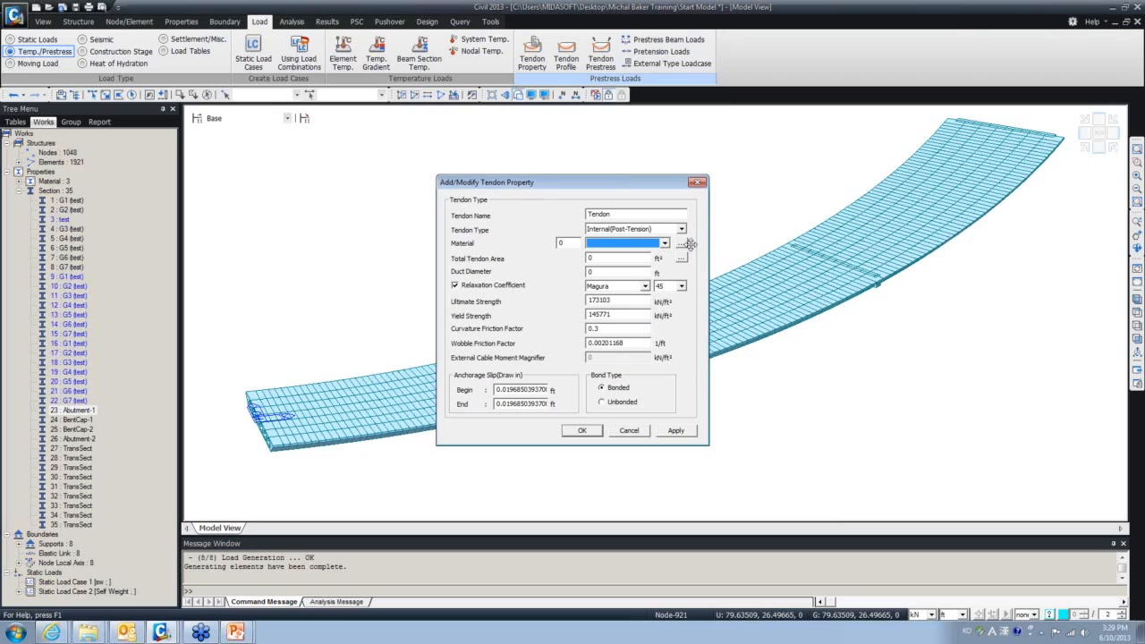
left_click(665, 246)
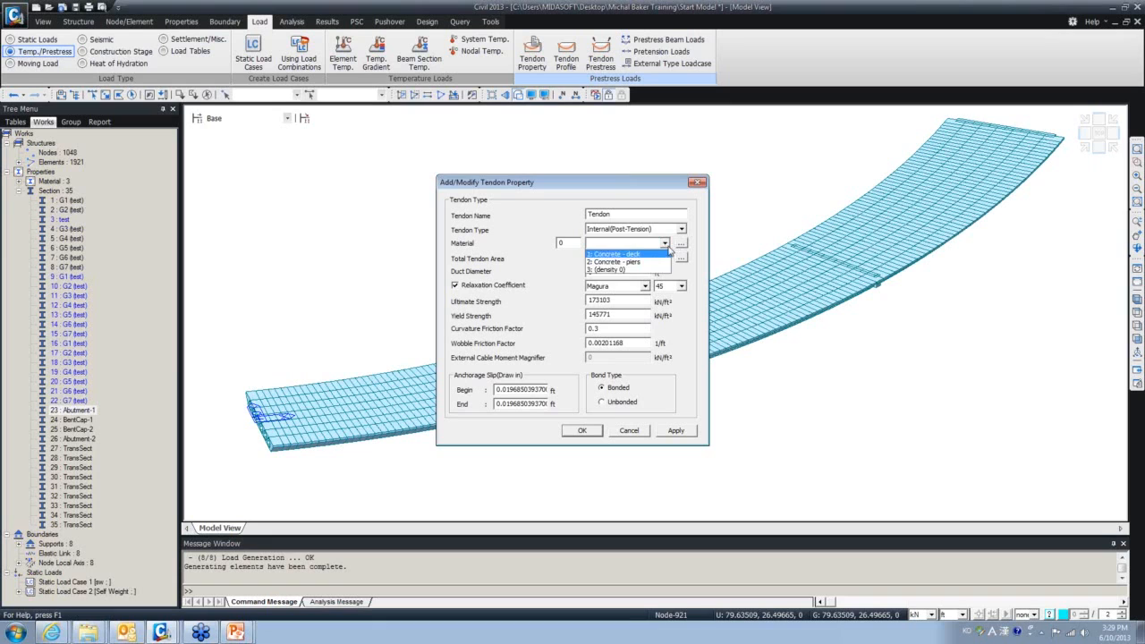
left_click(667, 246)
left_click(683, 244)
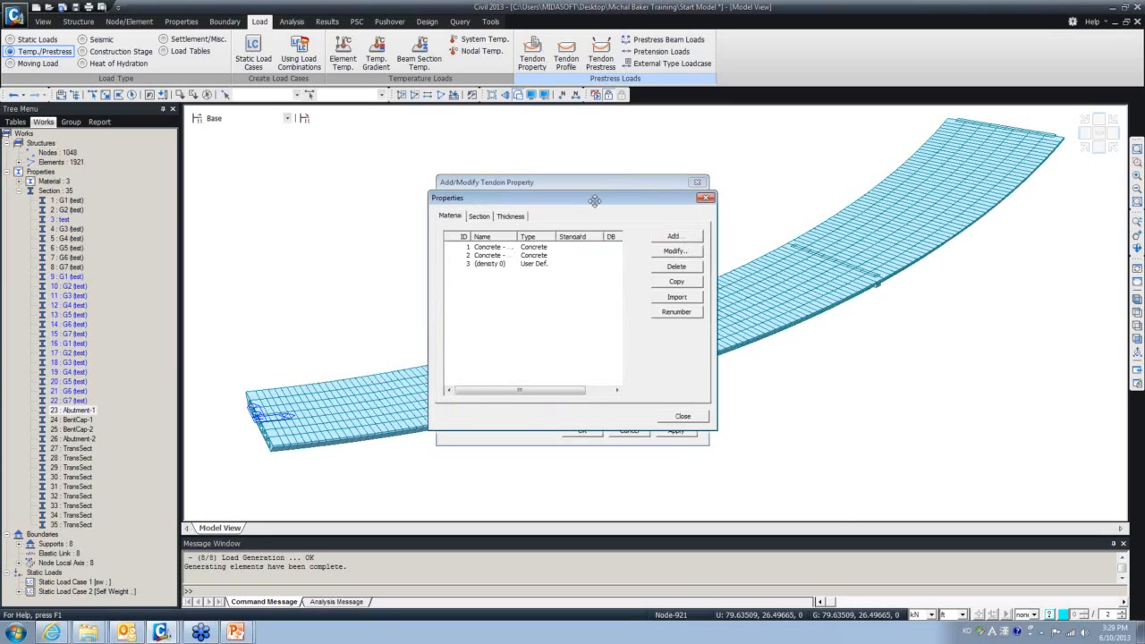
left_click_drag(595, 201, 526, 159)
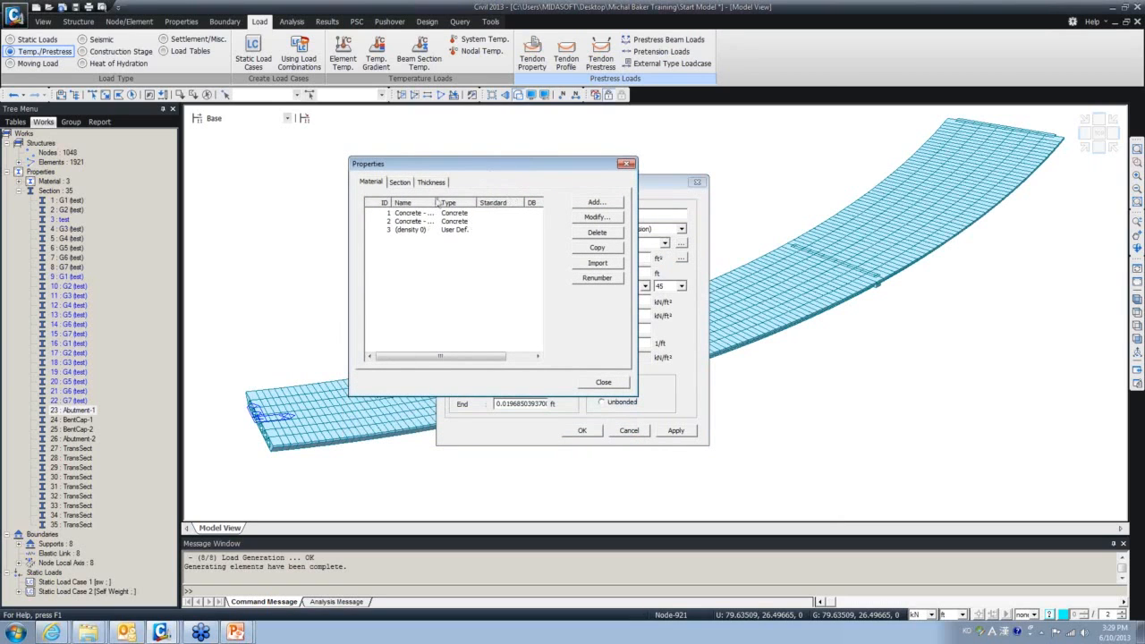
left_click(596, 202)
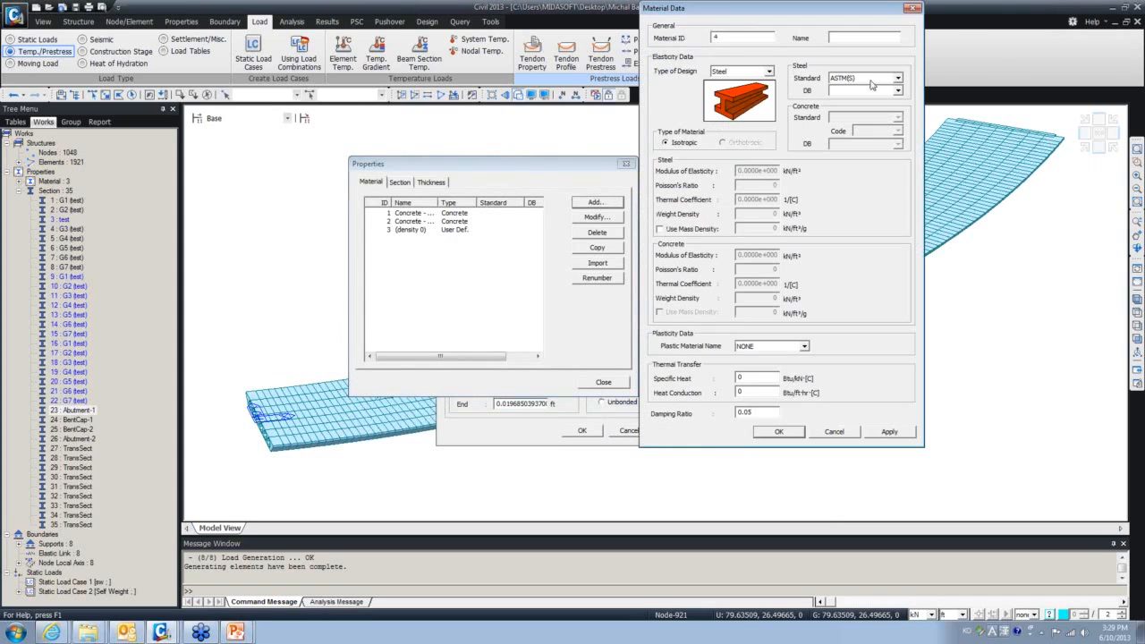
left_click(898, 91)
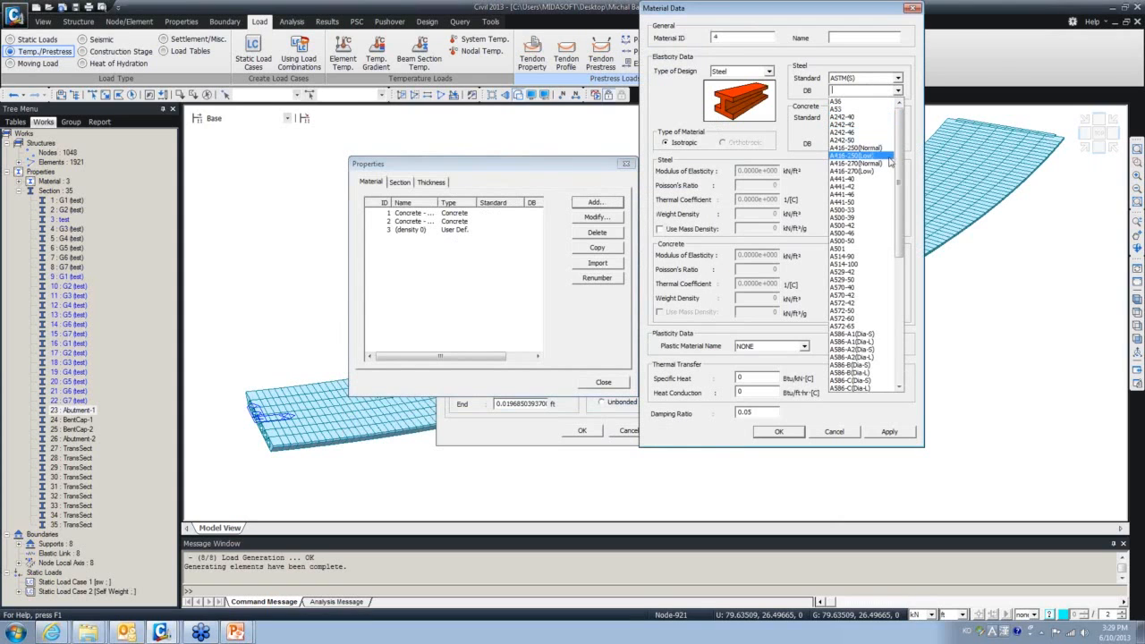
left_click(881, 171)
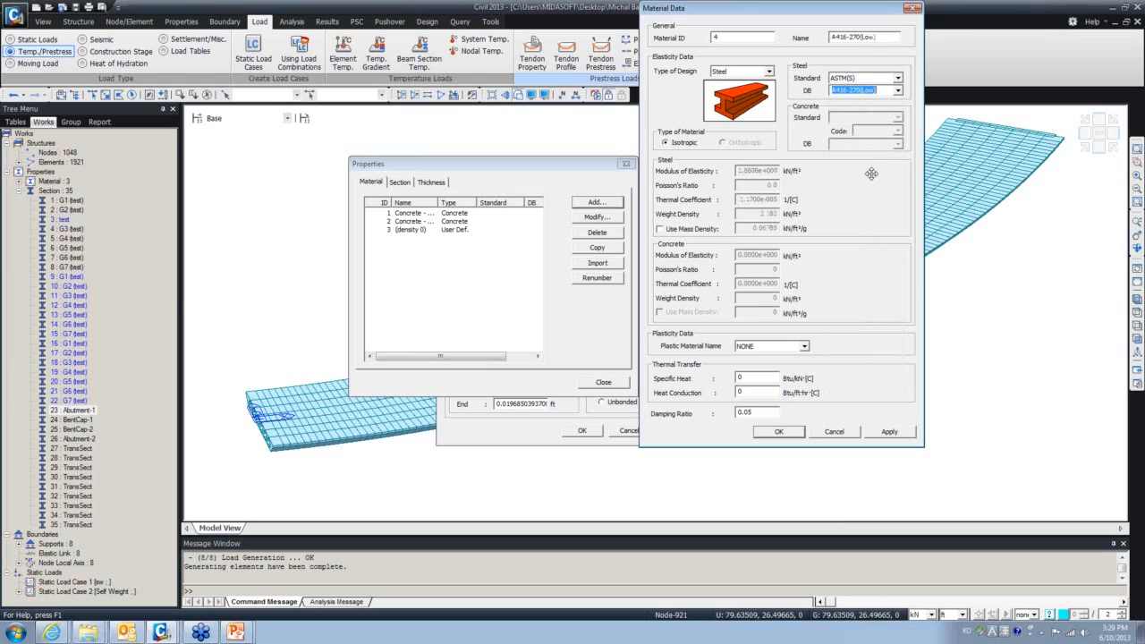
left_click(776, 431)
left_click(602, 383)
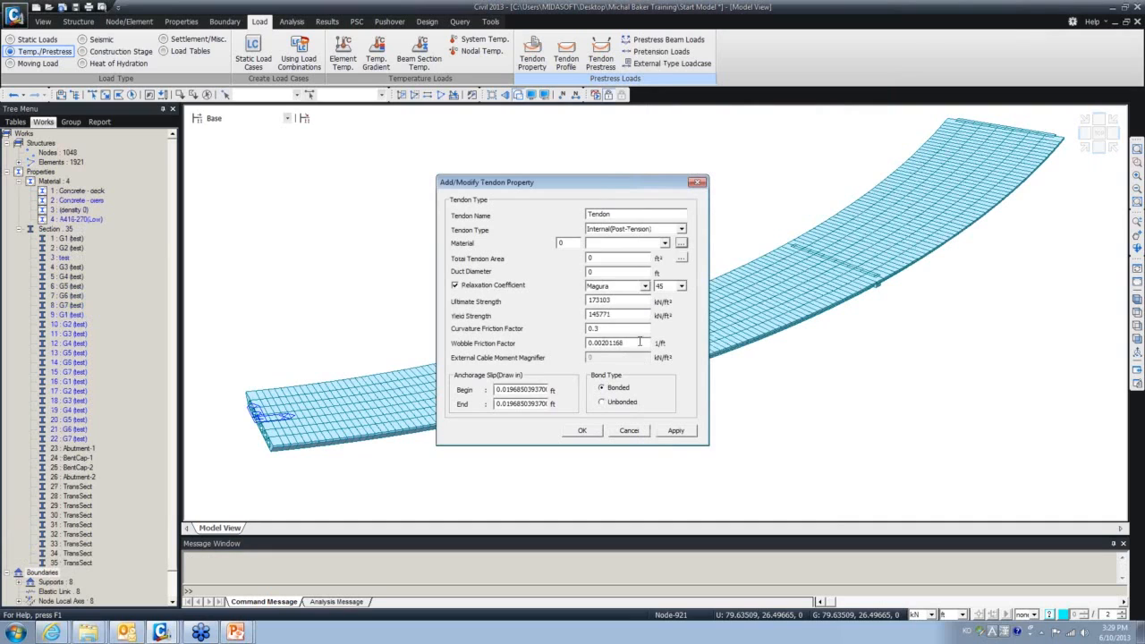
Assign material A416-270(Low) to the tendon and define its area with 21 strands of 12.7mm(0.5") diameter
left_click(662, 243)
left_click(641, 277)
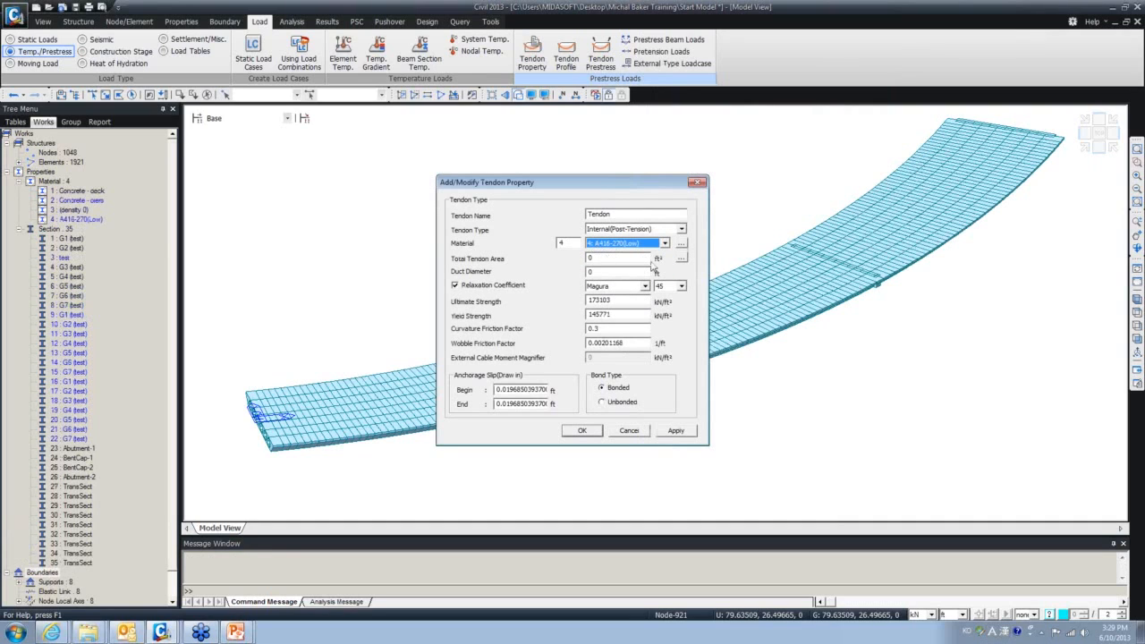
left_click(680, 258)
key("Tab")
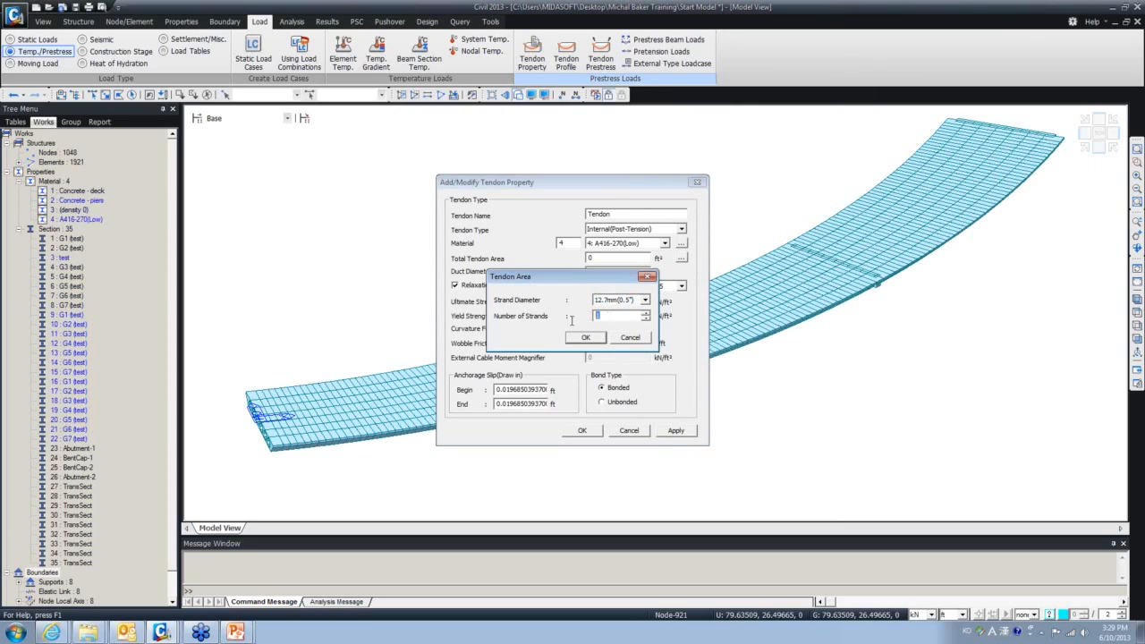
type("21")
left_click(587, 337)
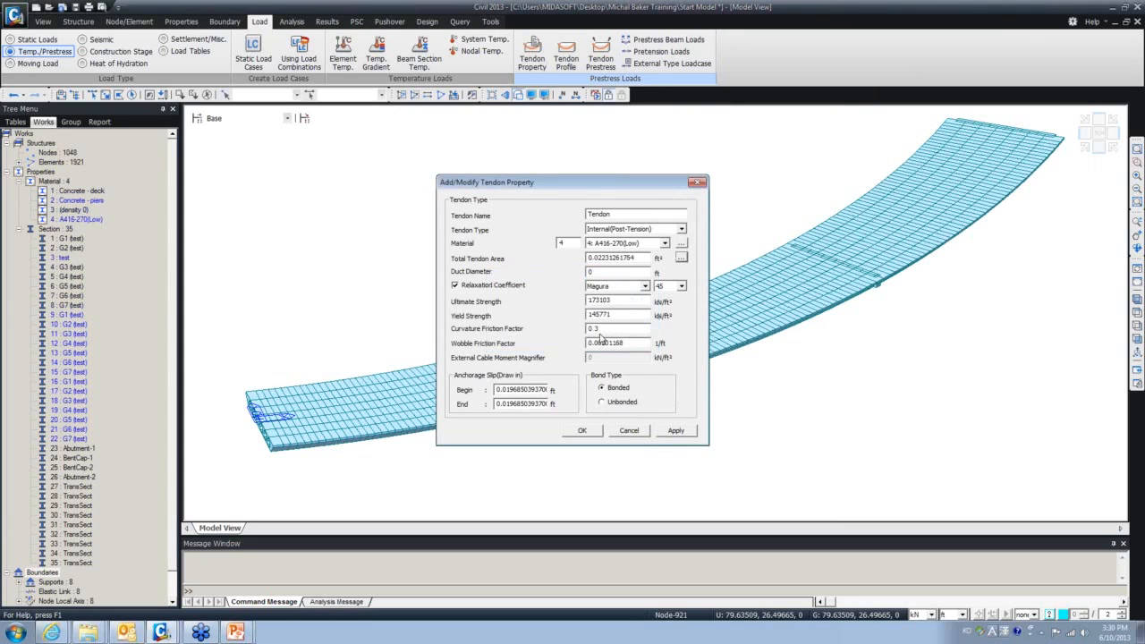
Set the tendon's duct diameter to 0.2 ft and save the tendon property
double_click(612, 271)
type("10")
left_click_drag(600, 258, 610, 271)
left_click_drag(610, 273, 580, 273)
key("BackSpace")
type("2")
key("Home")
type(".")
left_click(582, 430)
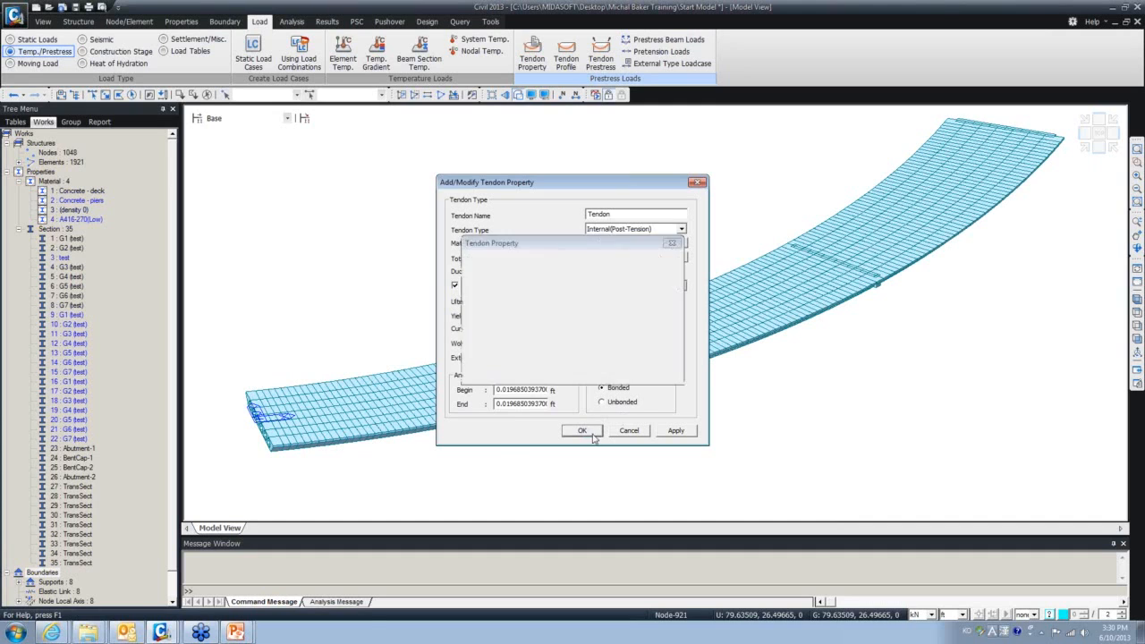
left_click(647, 371)
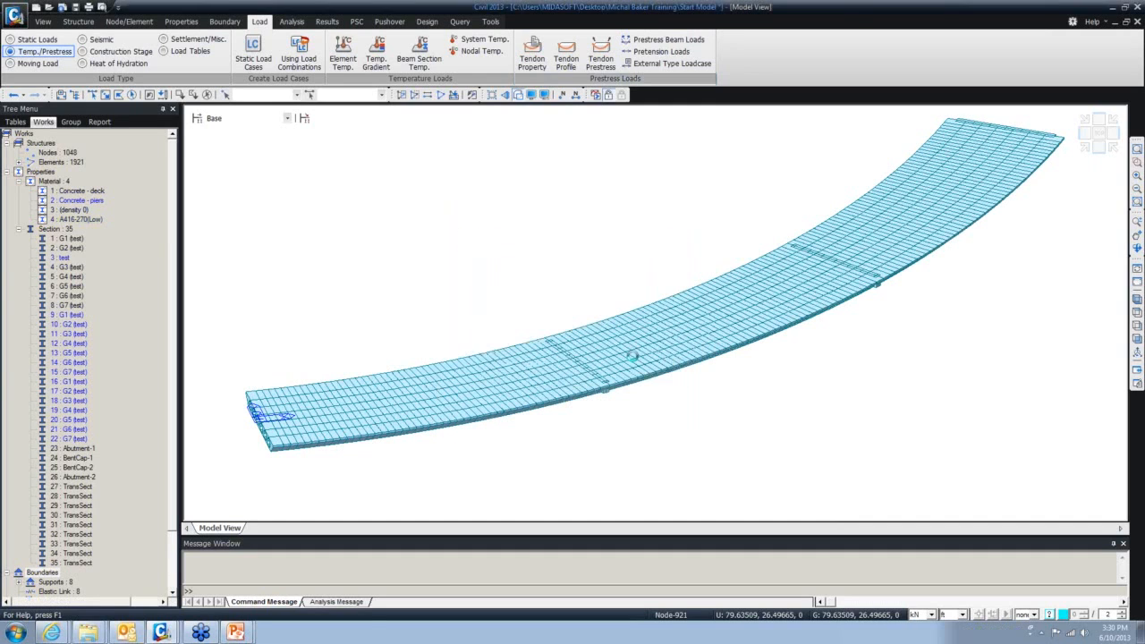
Open the tendon profile list, view the bridge in the Final Mode (Time Dependent) model, and return to Start Model
left_click(566, 60)
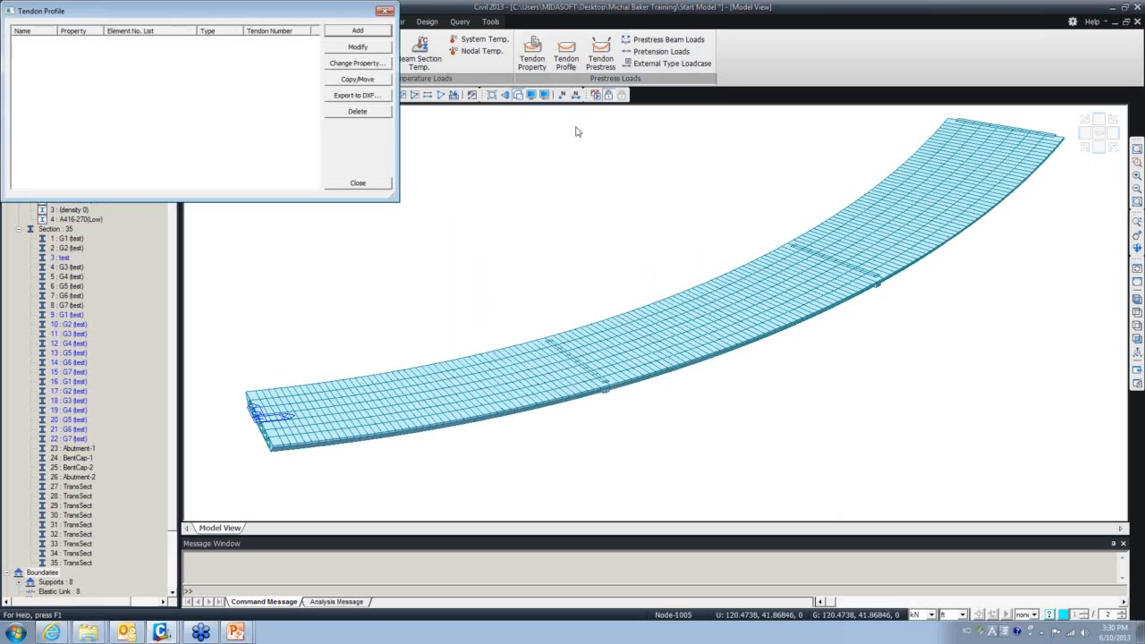
left_click_drag(346, 15, 418, 47)
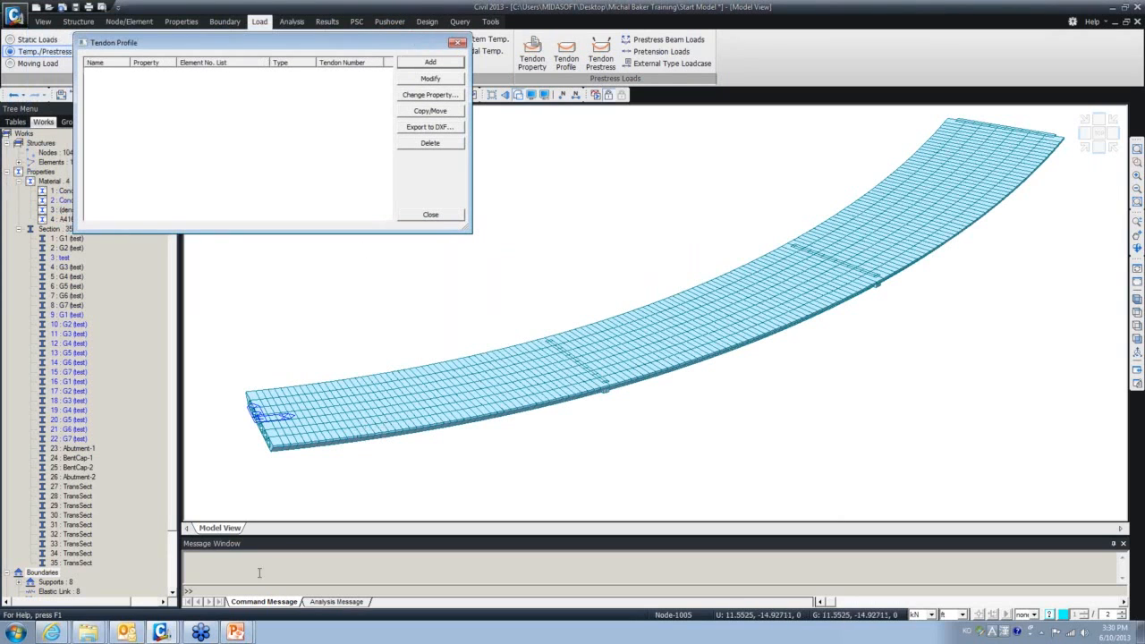
mouse_move(170, 631)
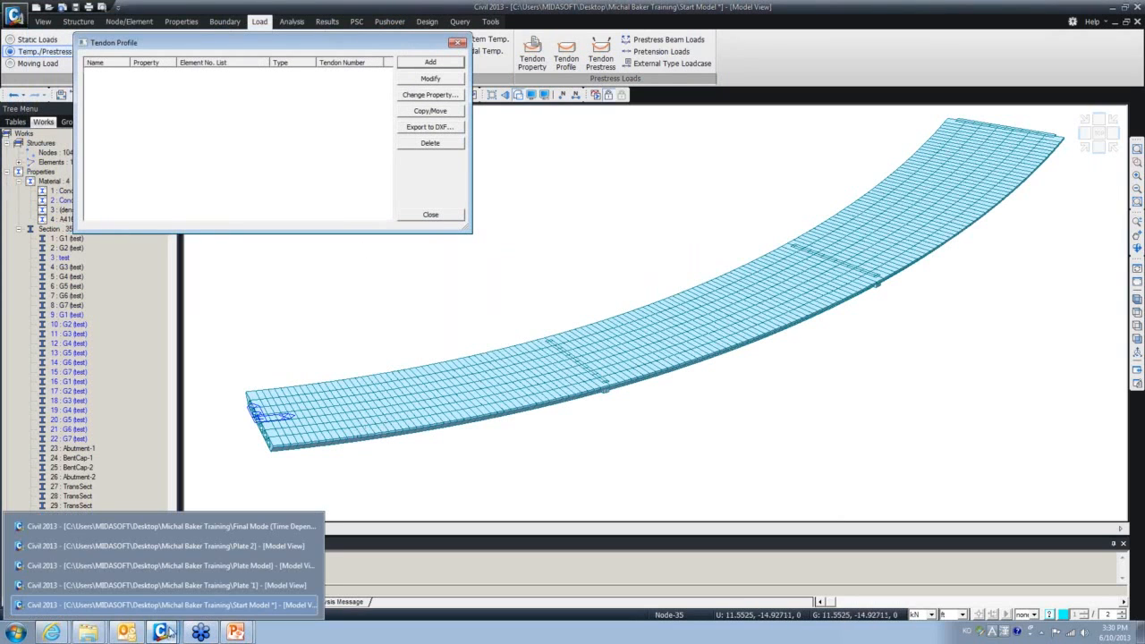
left_click(189, 527)
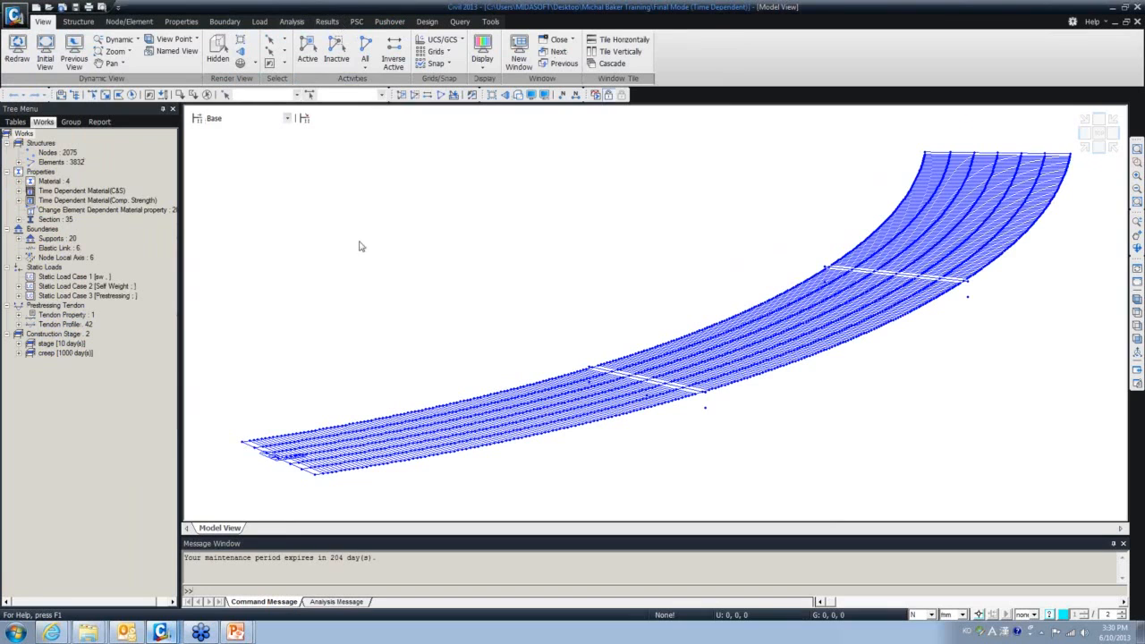
middle_click_drag(388, 237, 388, 215, "ctrl")
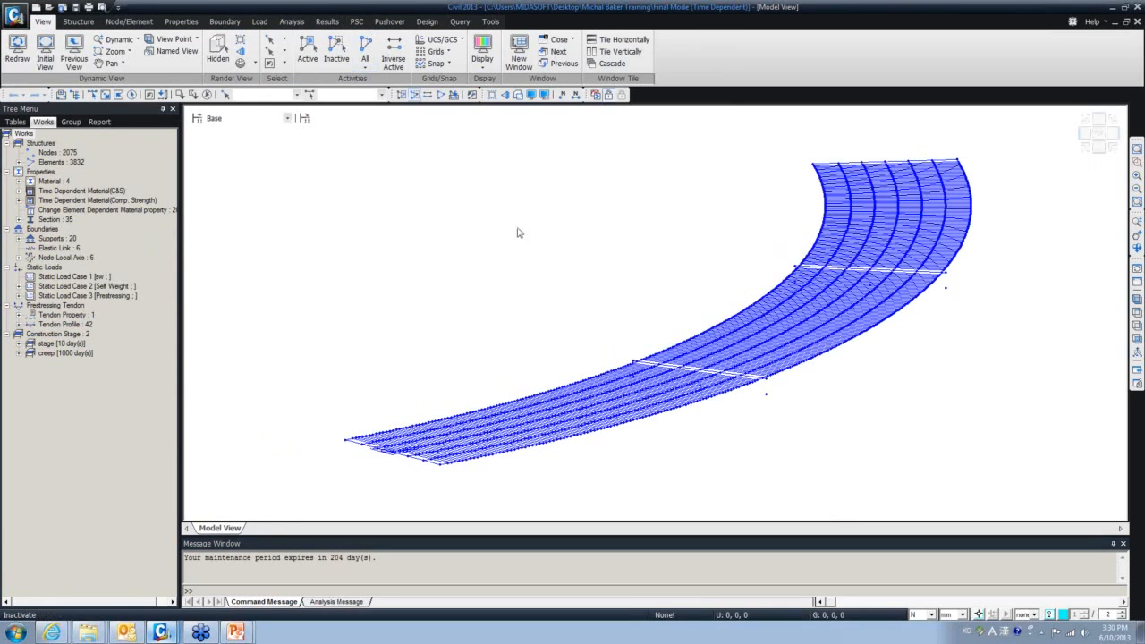
double_click(511, 13)
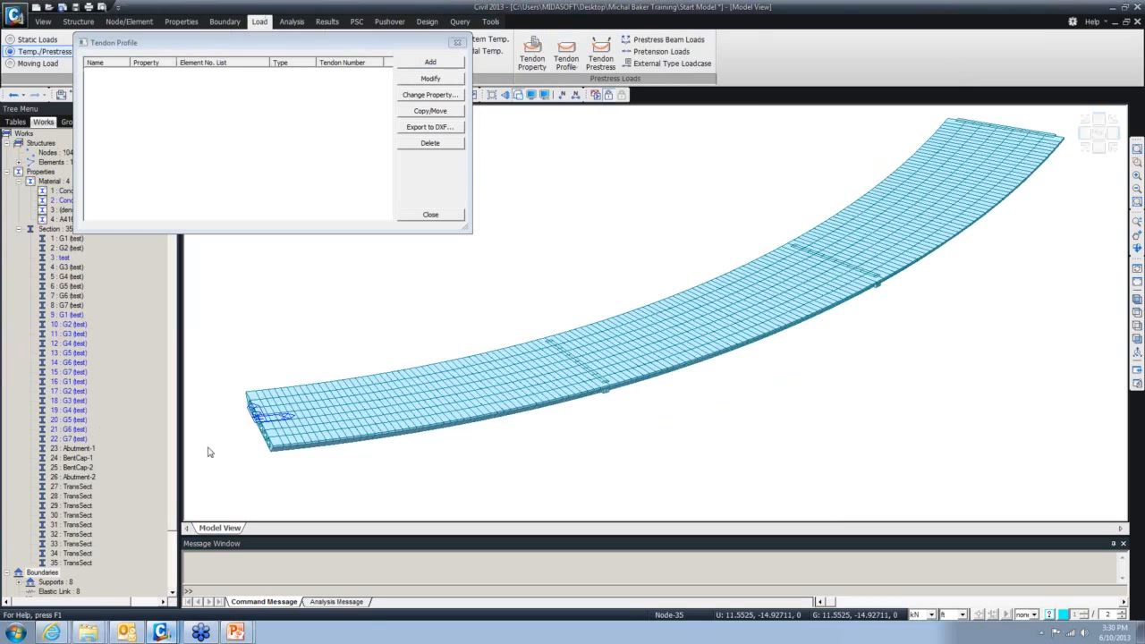
mouse_move(234, 632)
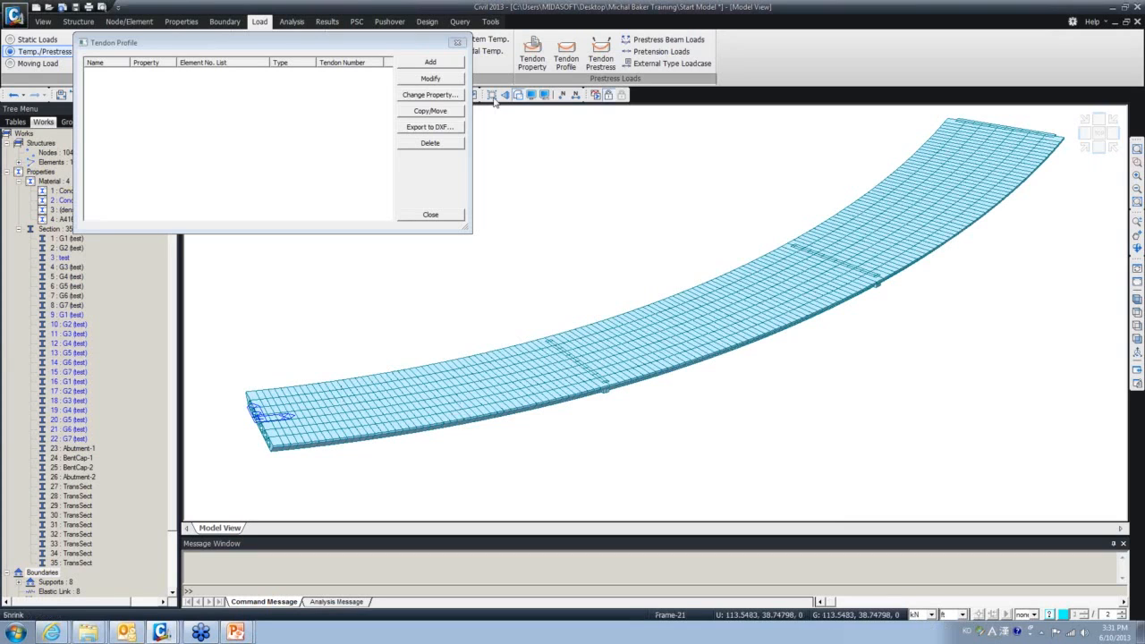
Close the empty tendon profile list and set the force unit to kips
left_click(458, 43)
left_click(930, 615)
left_click(924, 606)
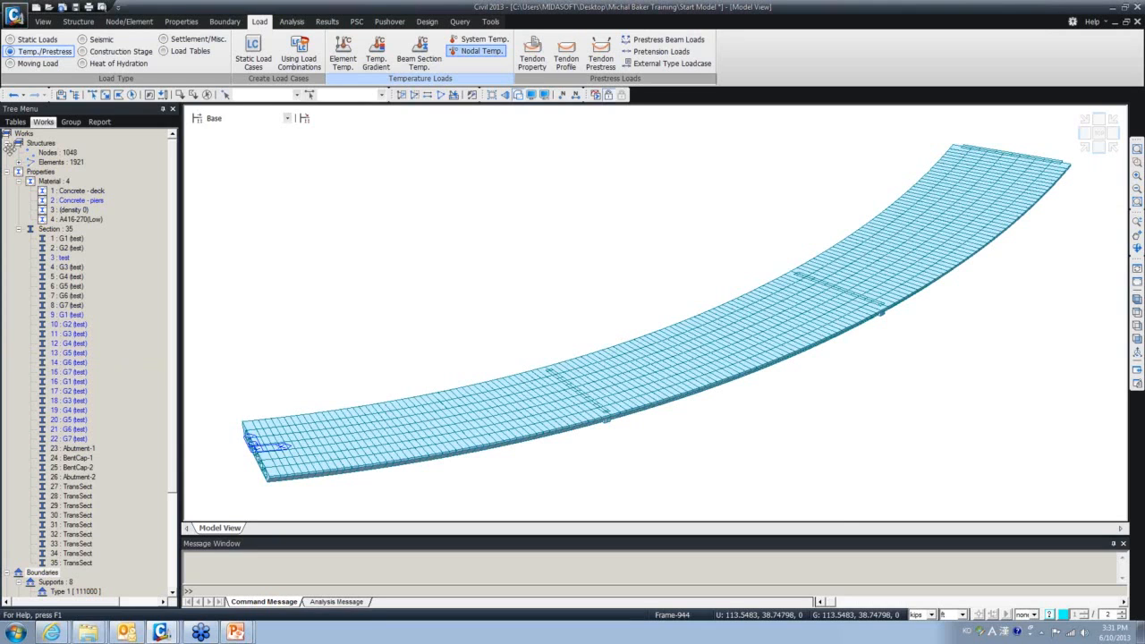
Examine tendon profile G21 on elements 295to588, including its vertical curve and all 15 rows of x, y and z coordinates
left_click_drag(10, 149, 315, 45)
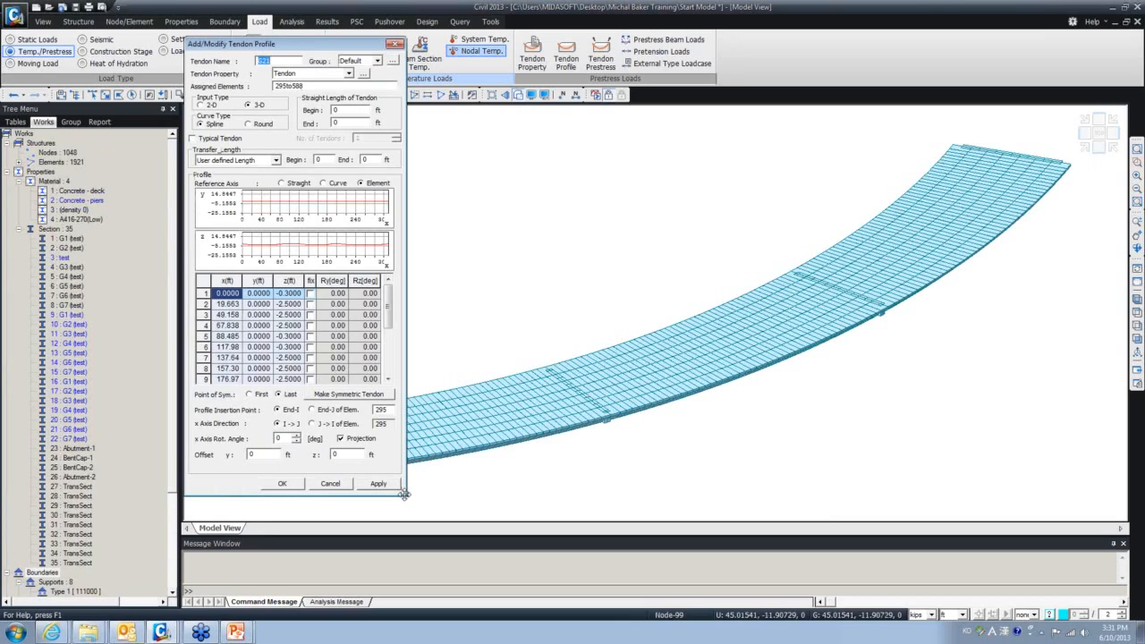
left_click_drag(404, 494, 416, 506)
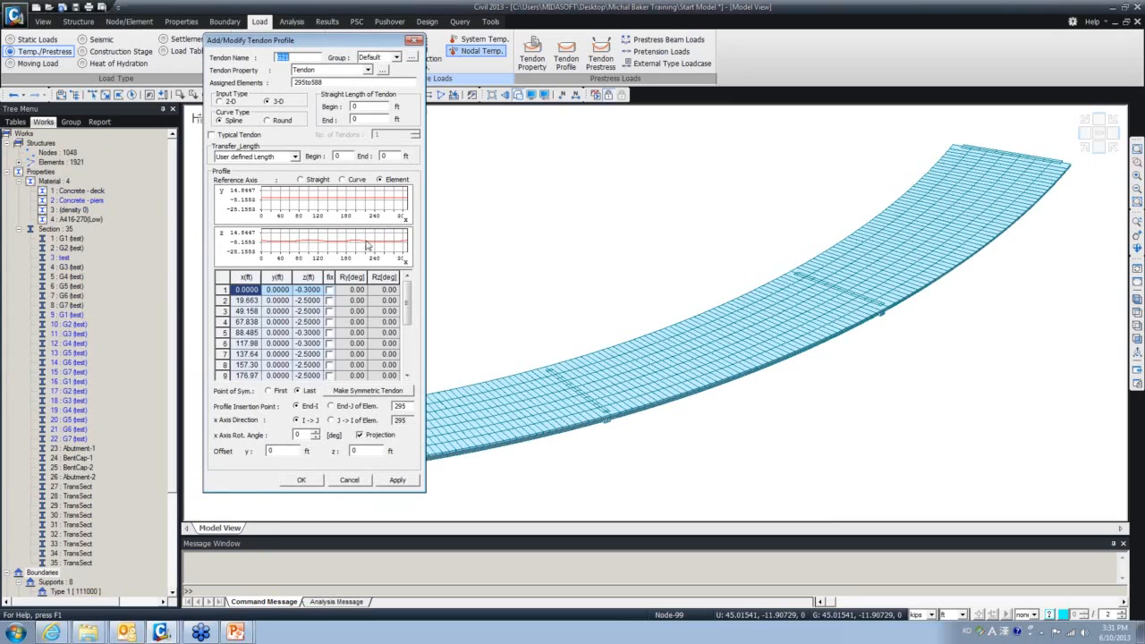
mouse_move(366, 245)
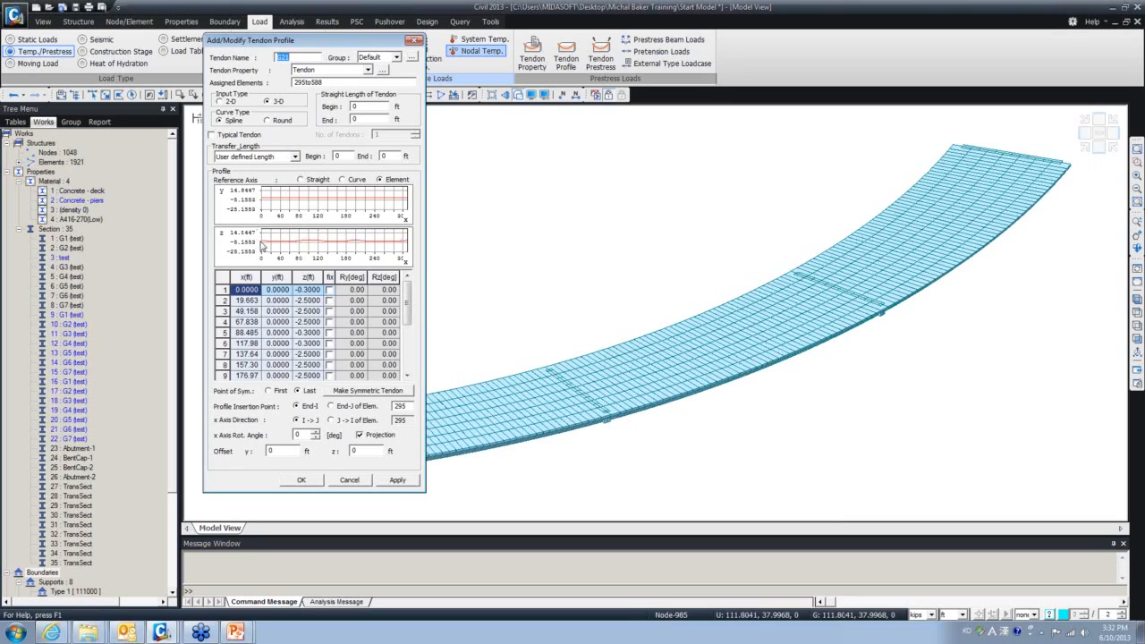
mouse_move(261, 242)
left_click_drag(253, 291, 313, 358)
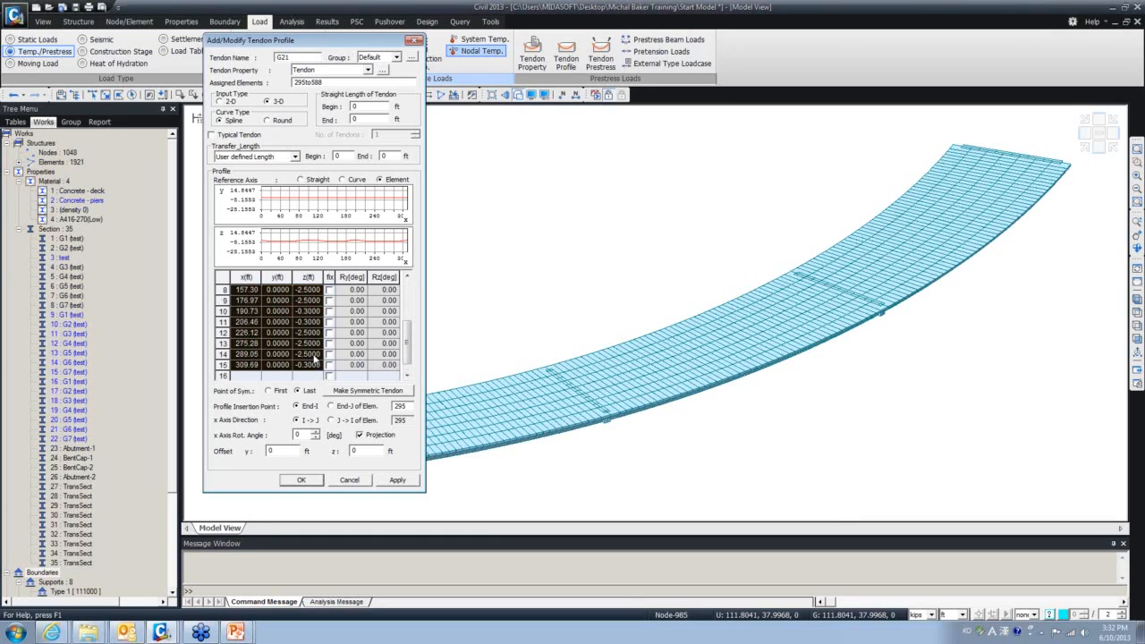
scroll(277, 321, "up", 3)
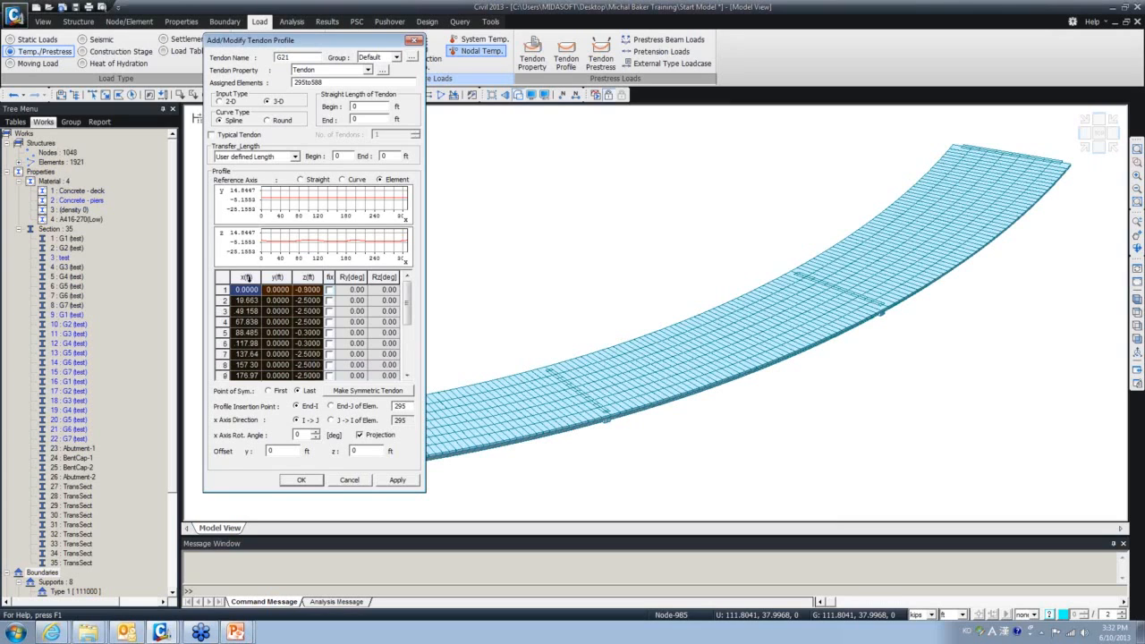
left_click(301, 479)
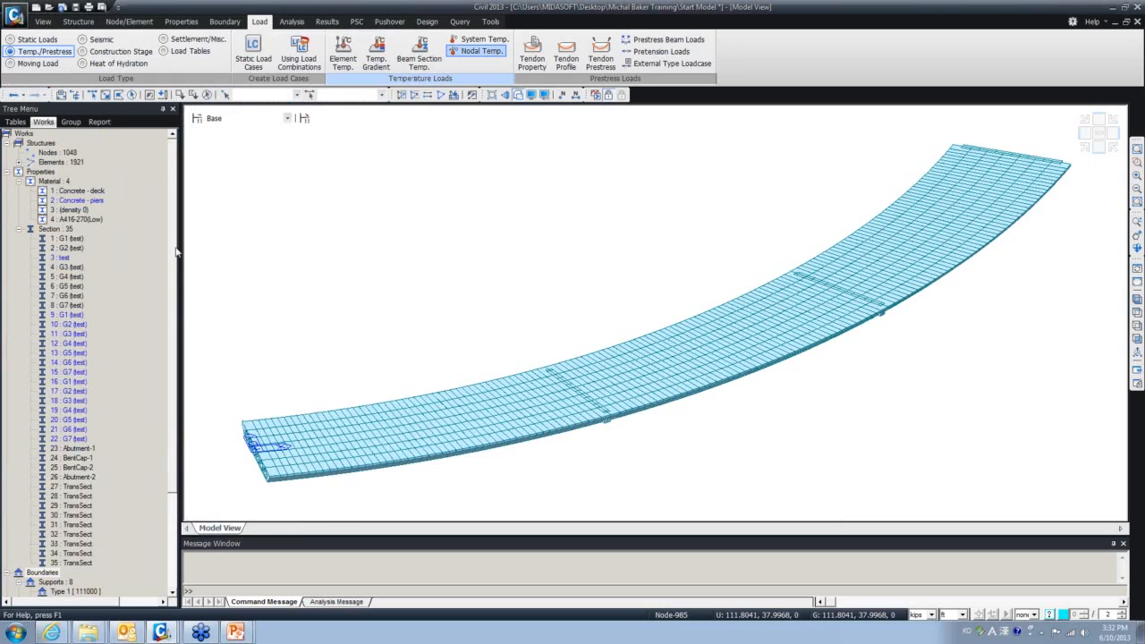
Add a 3-D spline tendon profile T1 using the property Tendon and paste its 15 rows of x, y and z coordinates
left_click(19, 229)
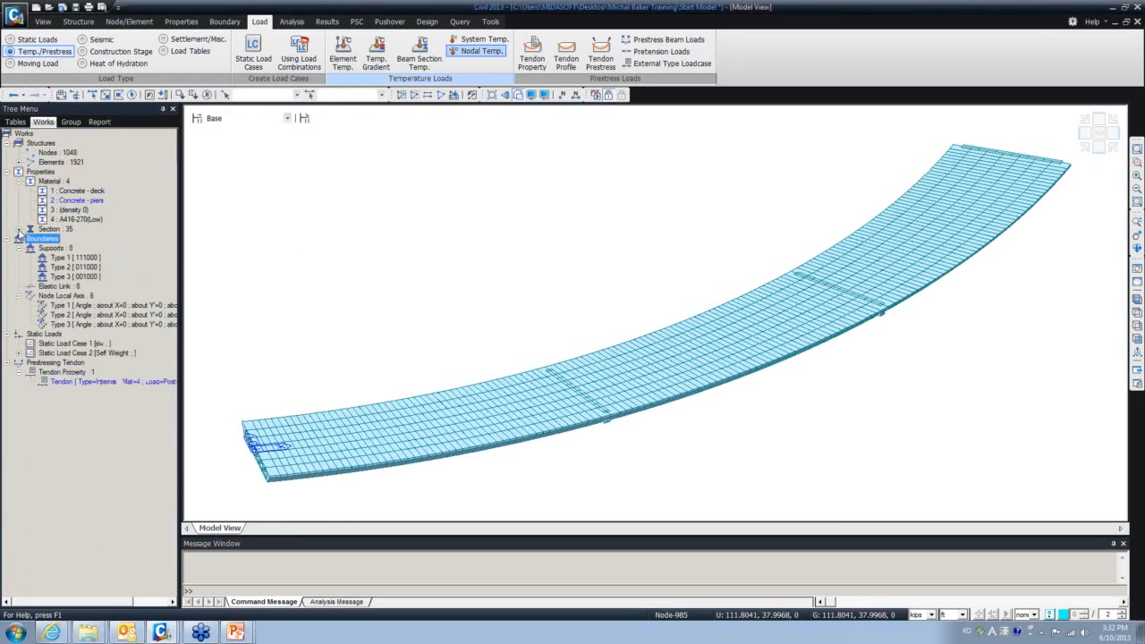
left_click(565, 57)
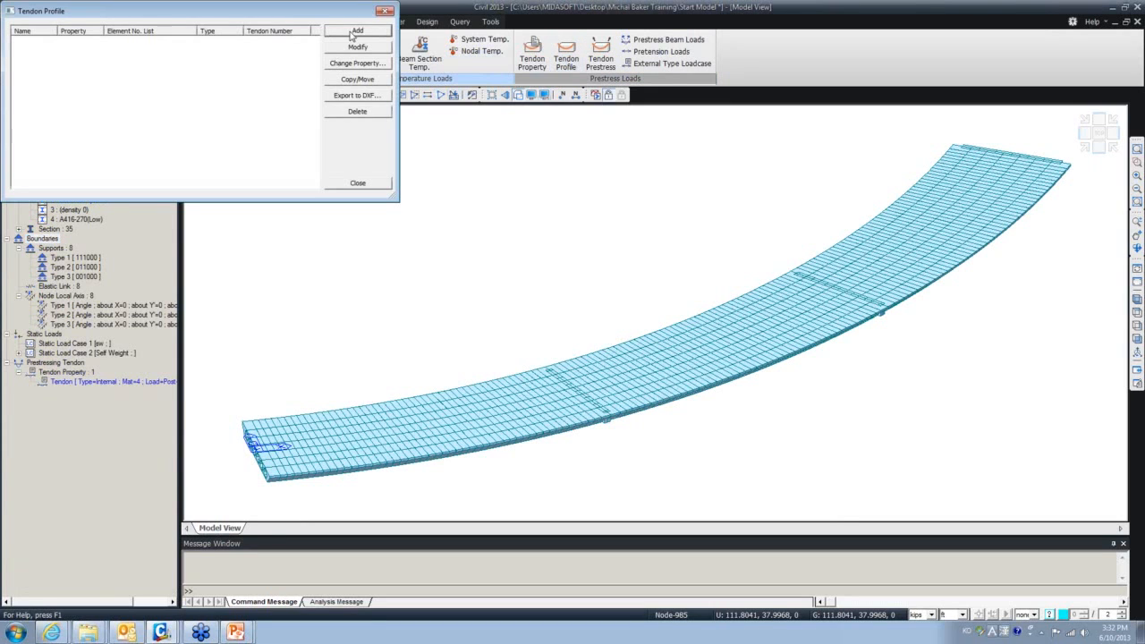
left_click(349, 32)
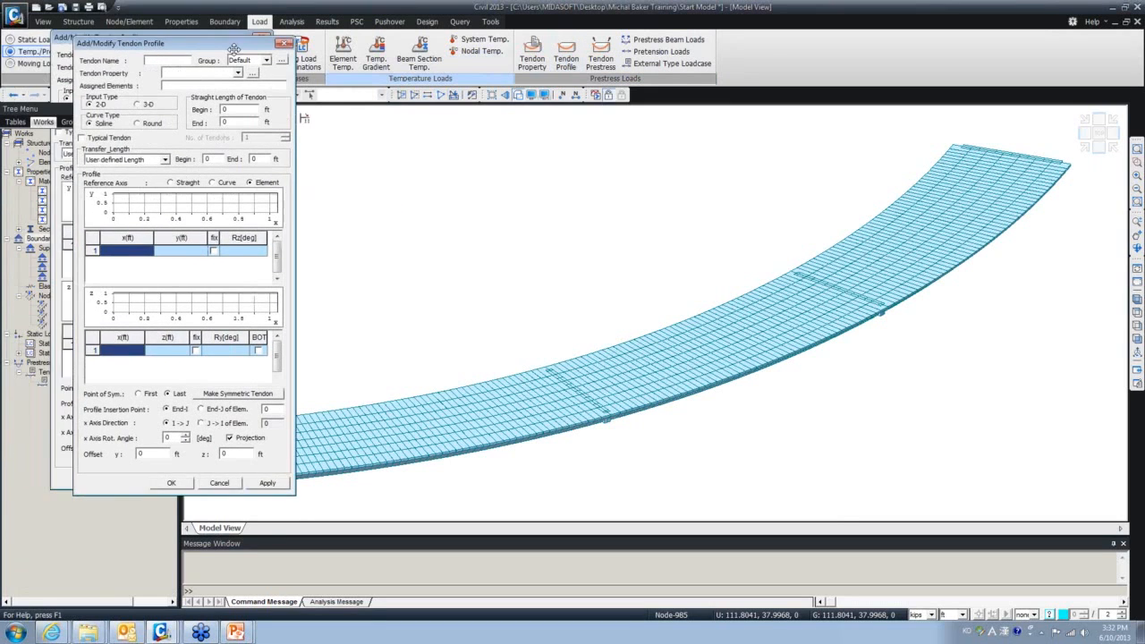
type("T1")
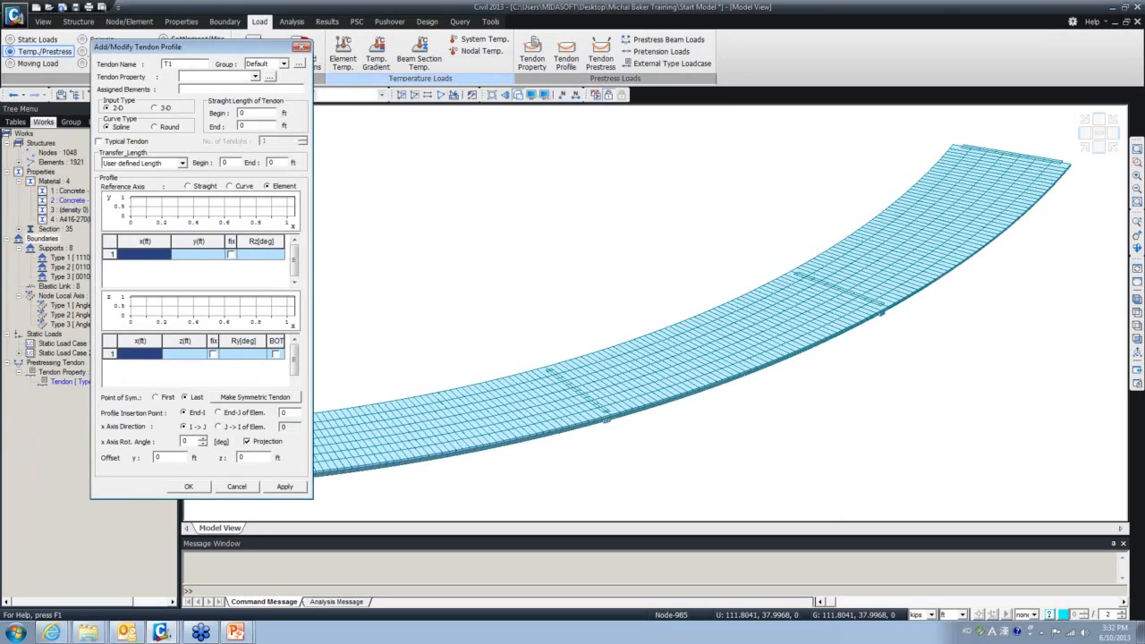
left_click(254, 76)
left_click(234, 87)
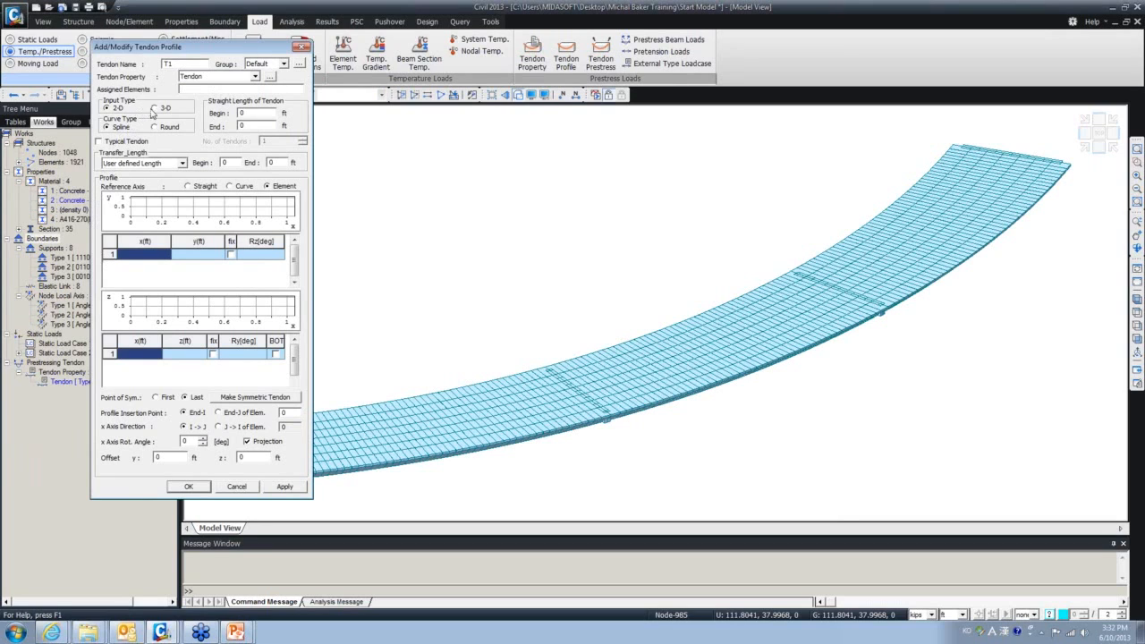
left_click(154, 108)
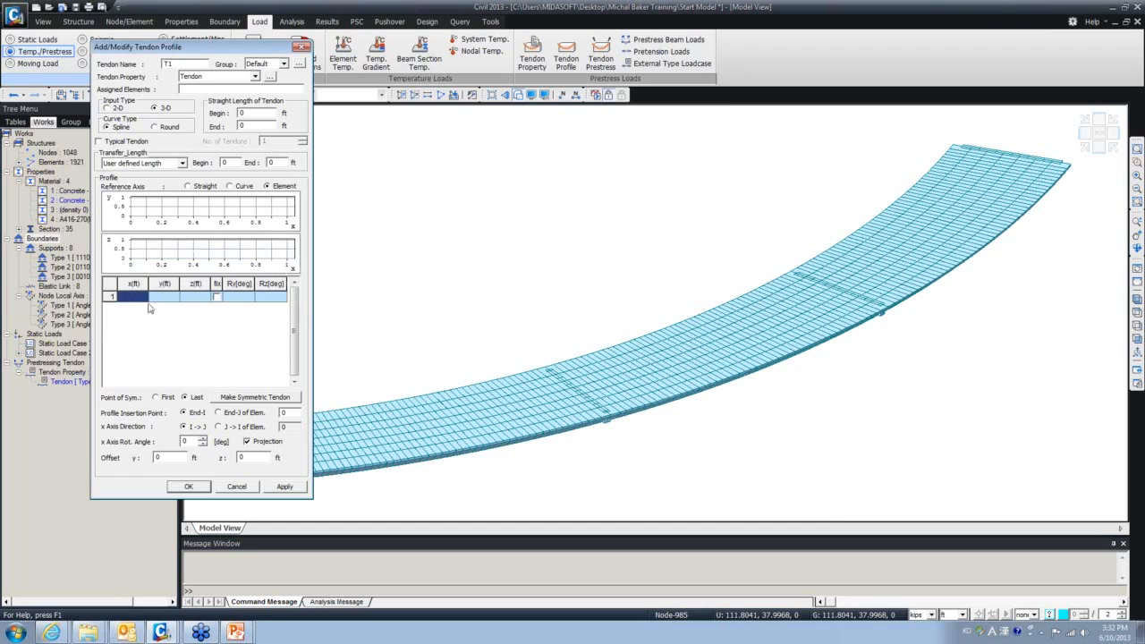
key("ctrl+v")
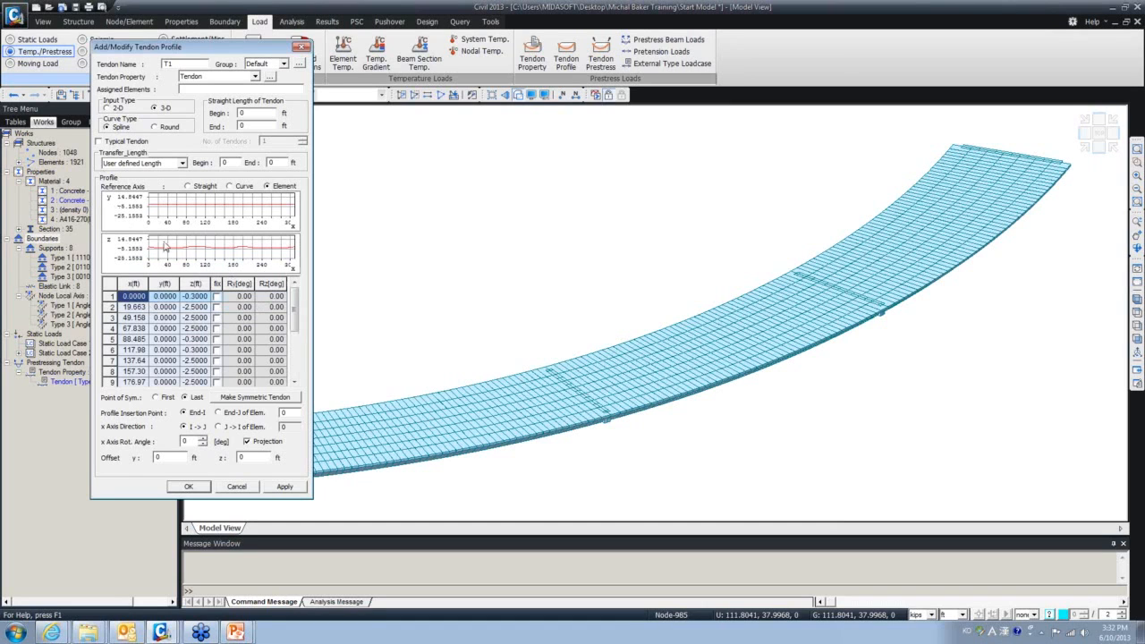
left_click(295, 344)
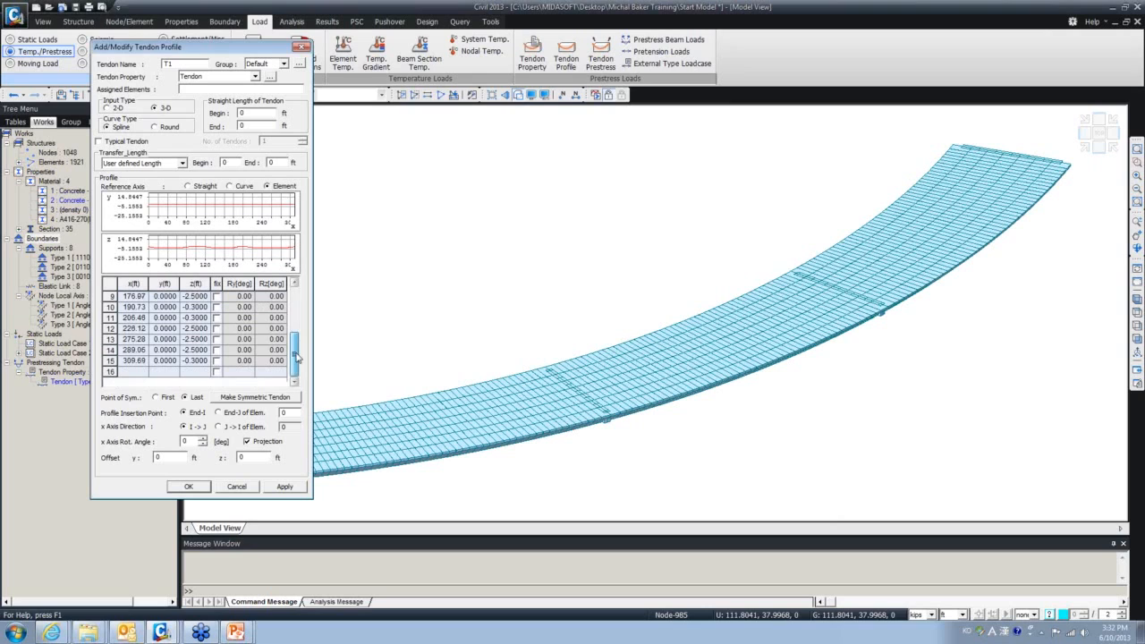
scroll(282, 316, "up", 3)
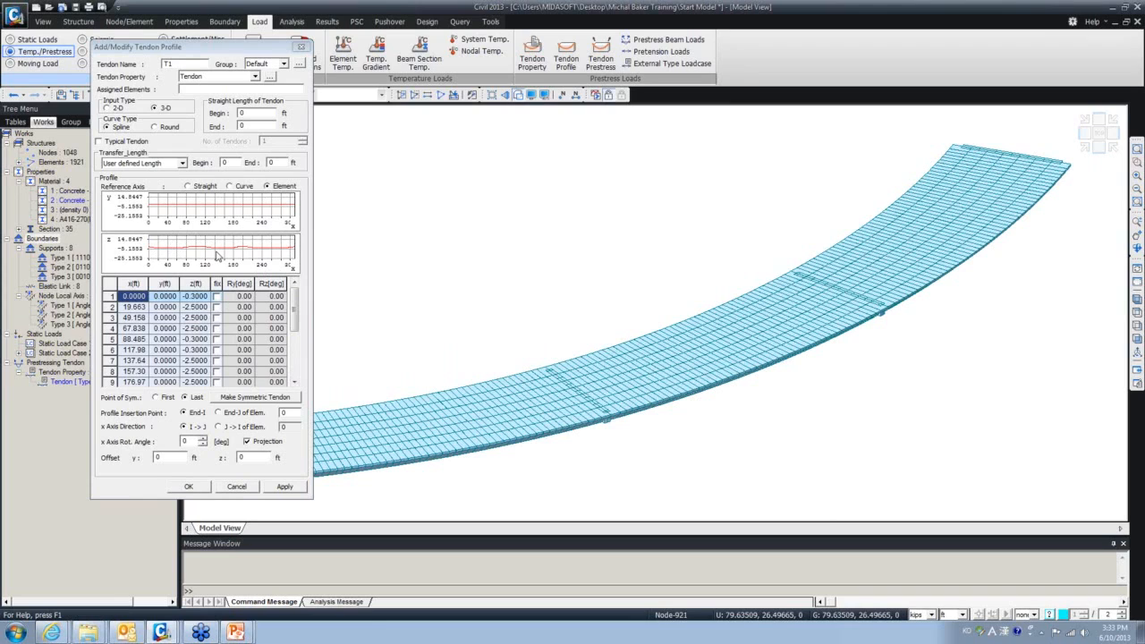
mouse_move(219, 251)
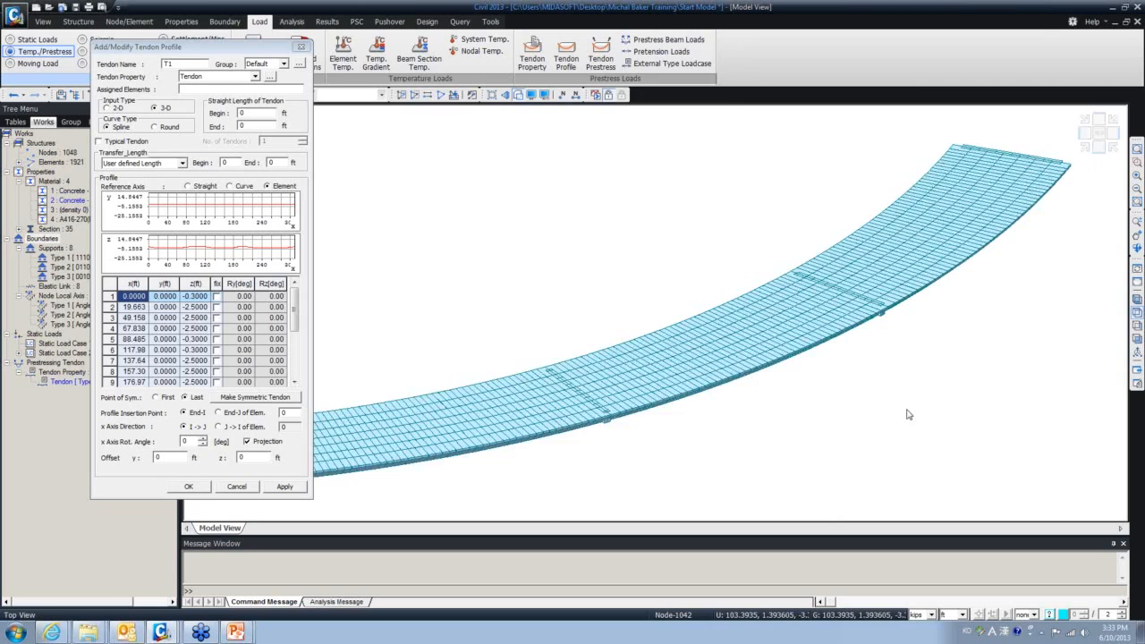
View the bridge from the top and assign elements 295to588 to tendon profile T1, highlighting them in the model
left_click(1138, 315)
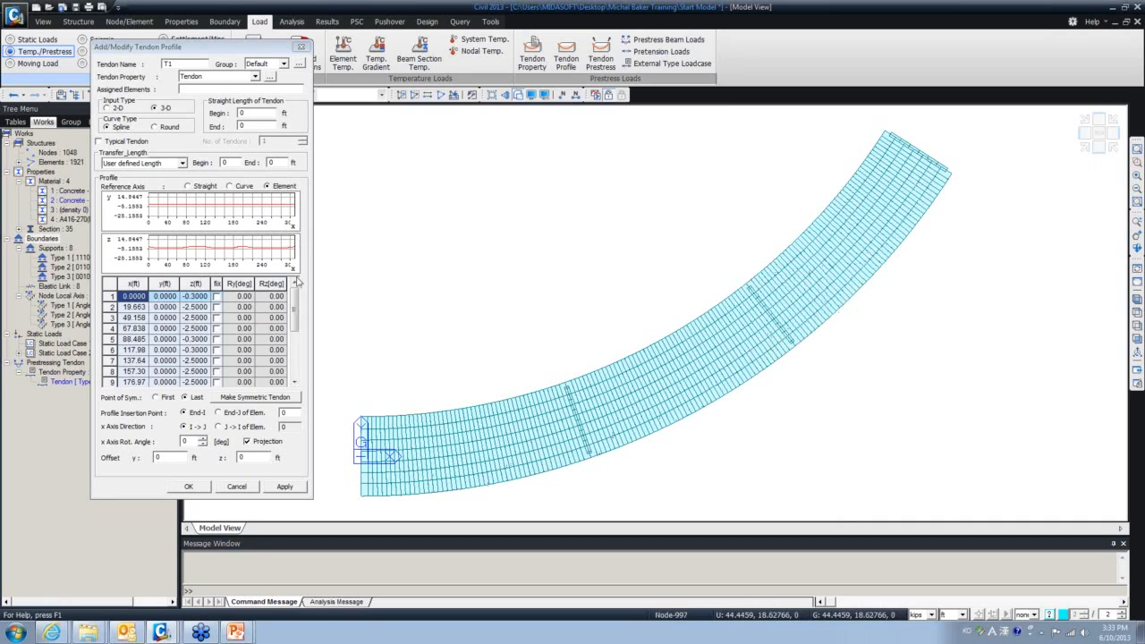
left_click_drag(213, 51, 159, 73)
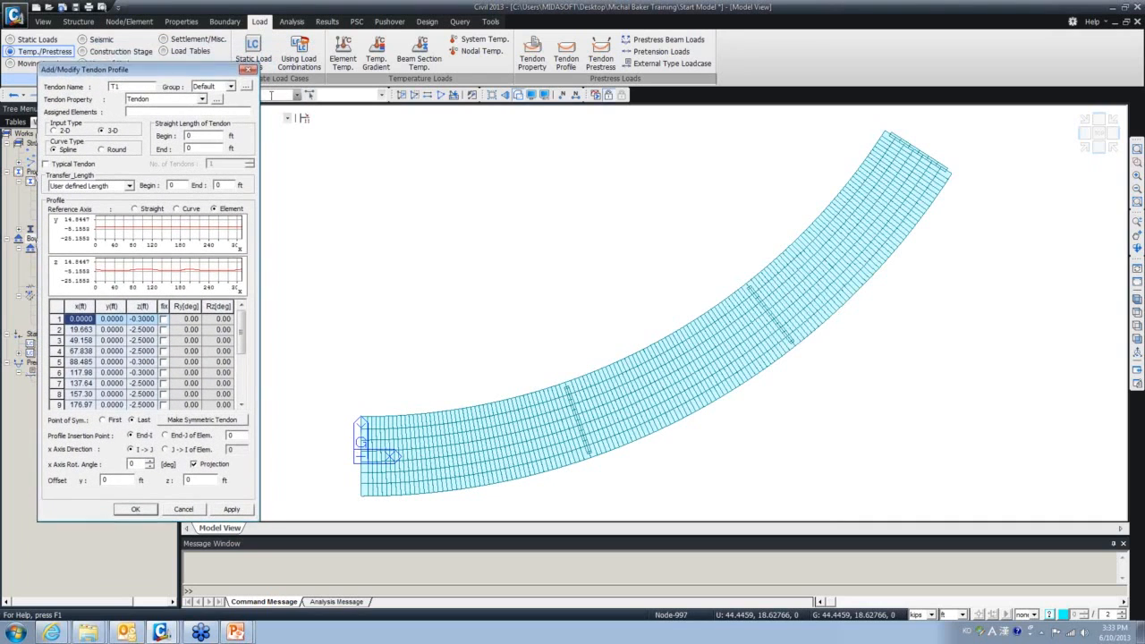
left_click(267, 95)
left_click(198, 113)
left_click_drag(179, 71, 250, 118)
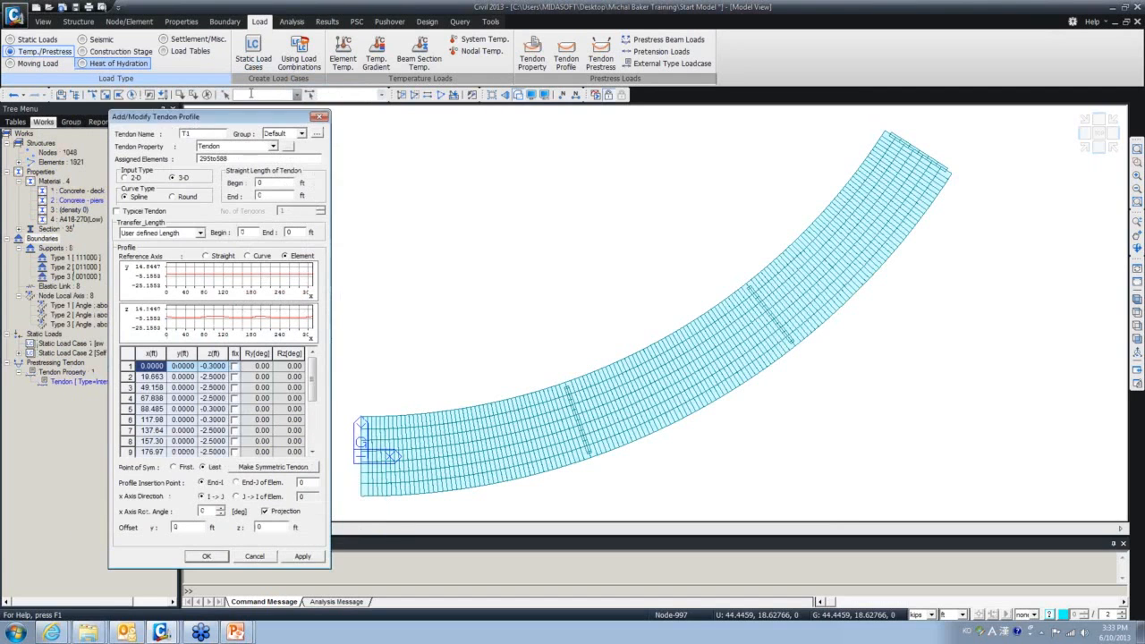
left_click(266, 96)
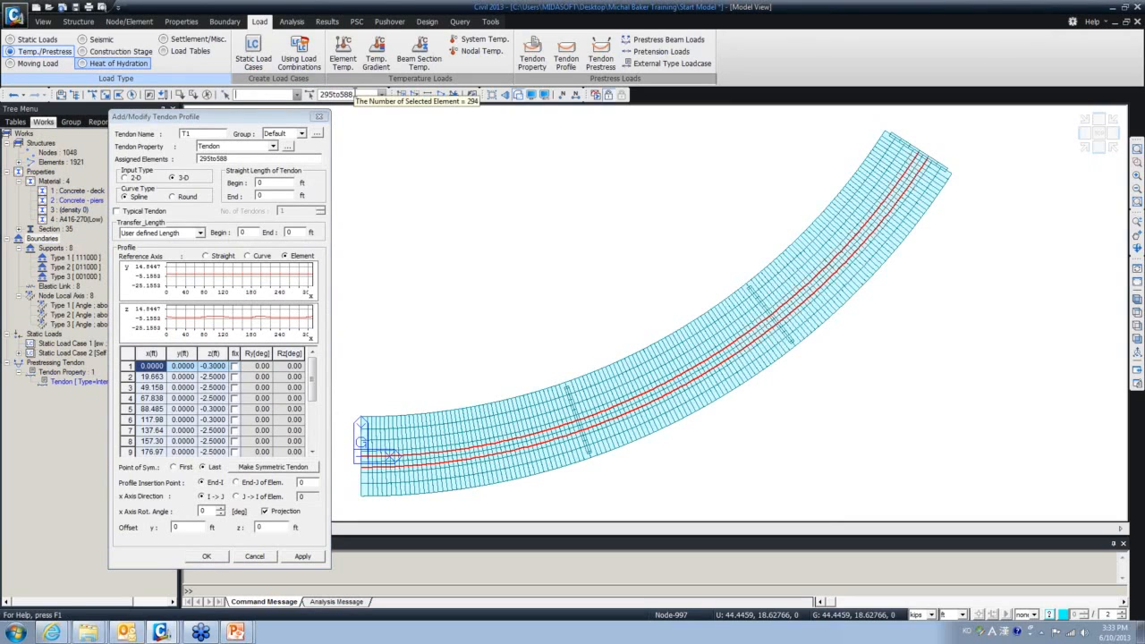
left_click(243, 159)
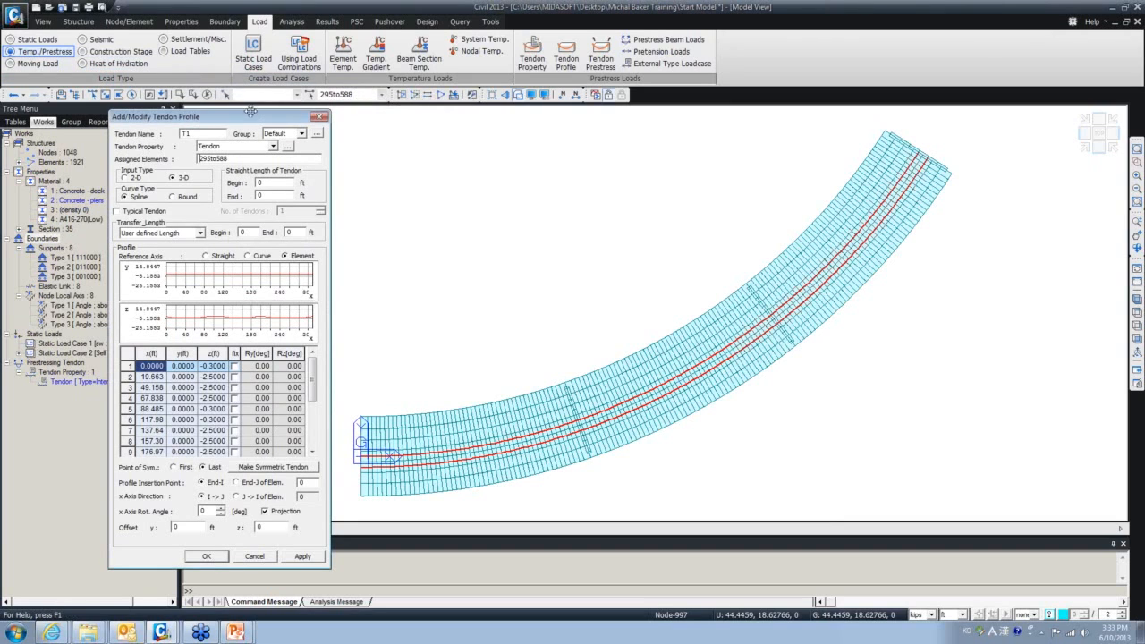
left_click_drag(249, 117, 247, 127)
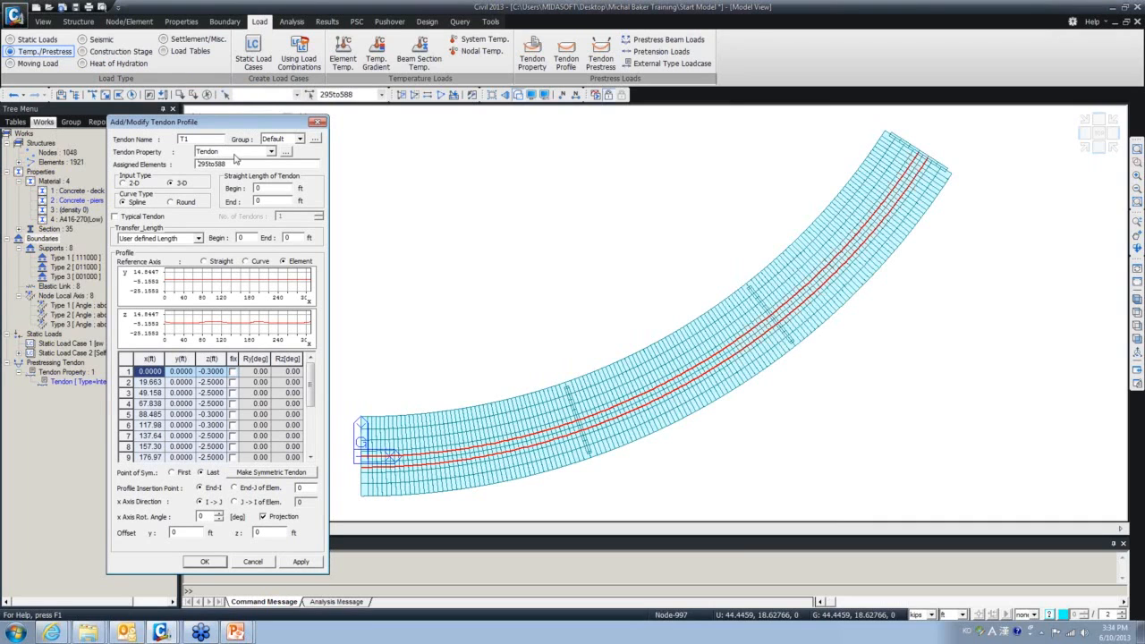
Discard the tendon profile being defined and show the bridge grillage as a wireframe
left_click(317, 122)
left_click_drag(333, 10, 0, 101)
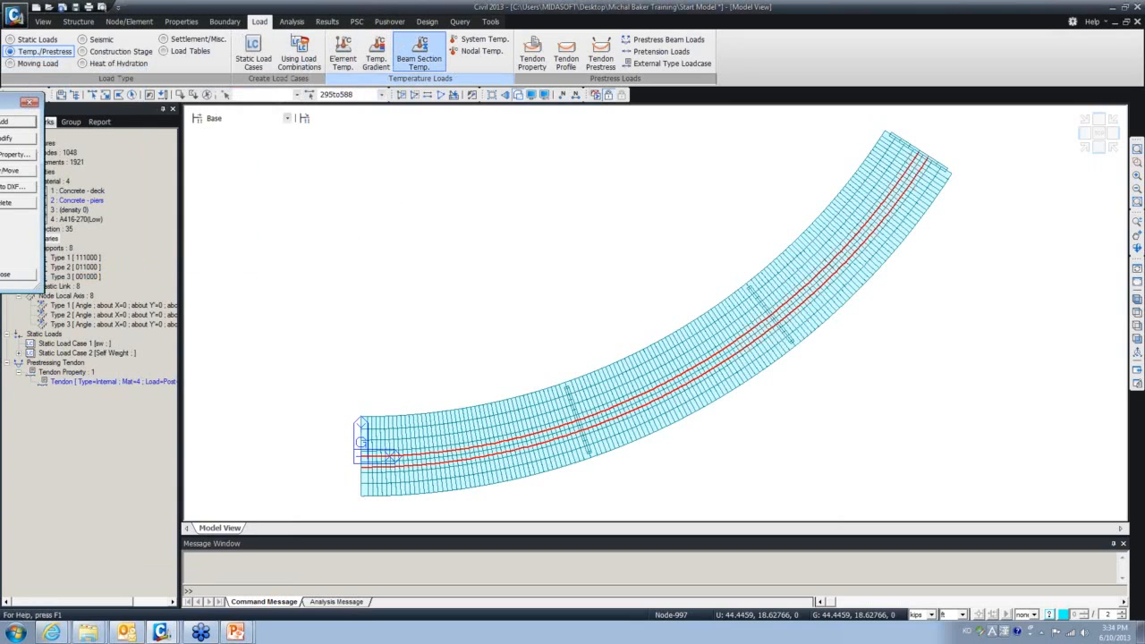
left_click(492, 101)
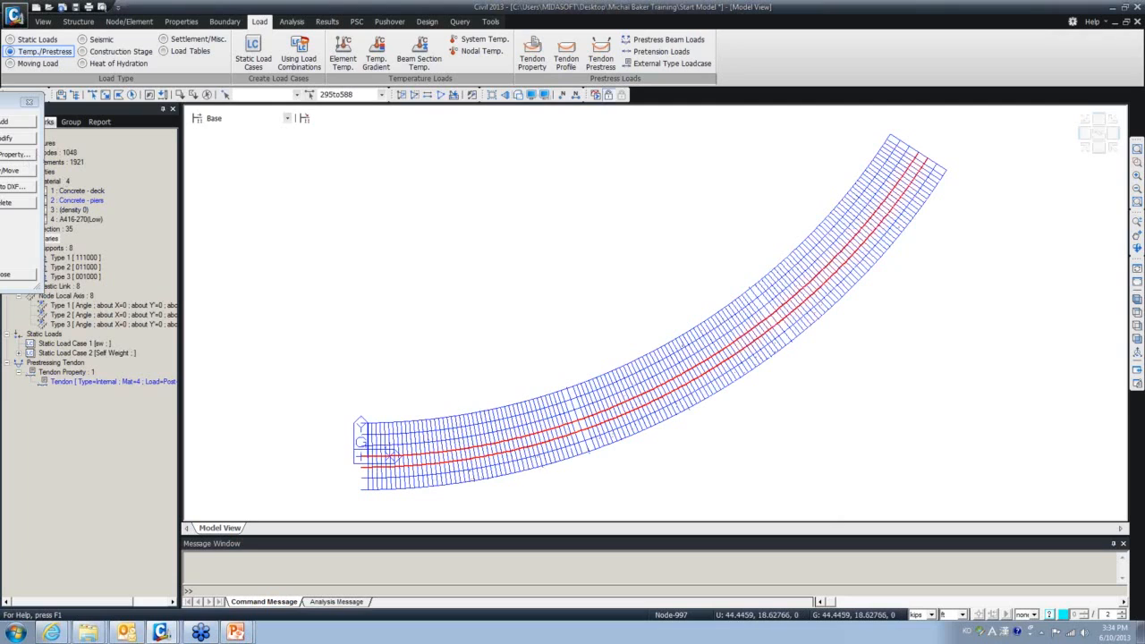
left_click_drag(9, 101, 337, 106)
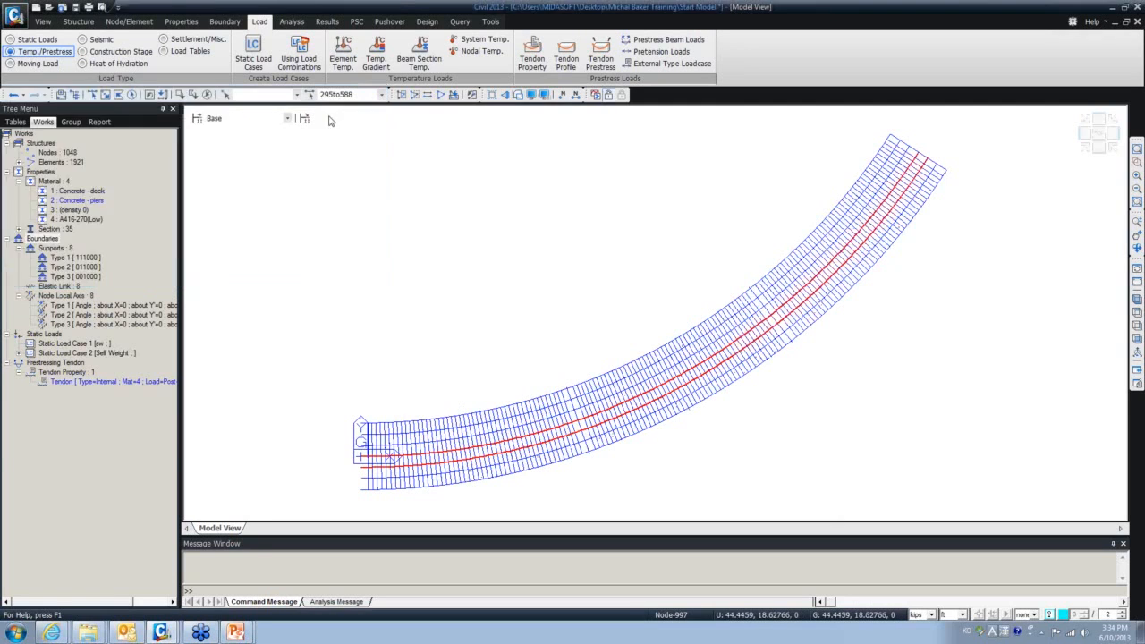
Start a new tendon profile T1 with the property Tendon and clear its assigned elements and the model selection
left_click(349, 116)
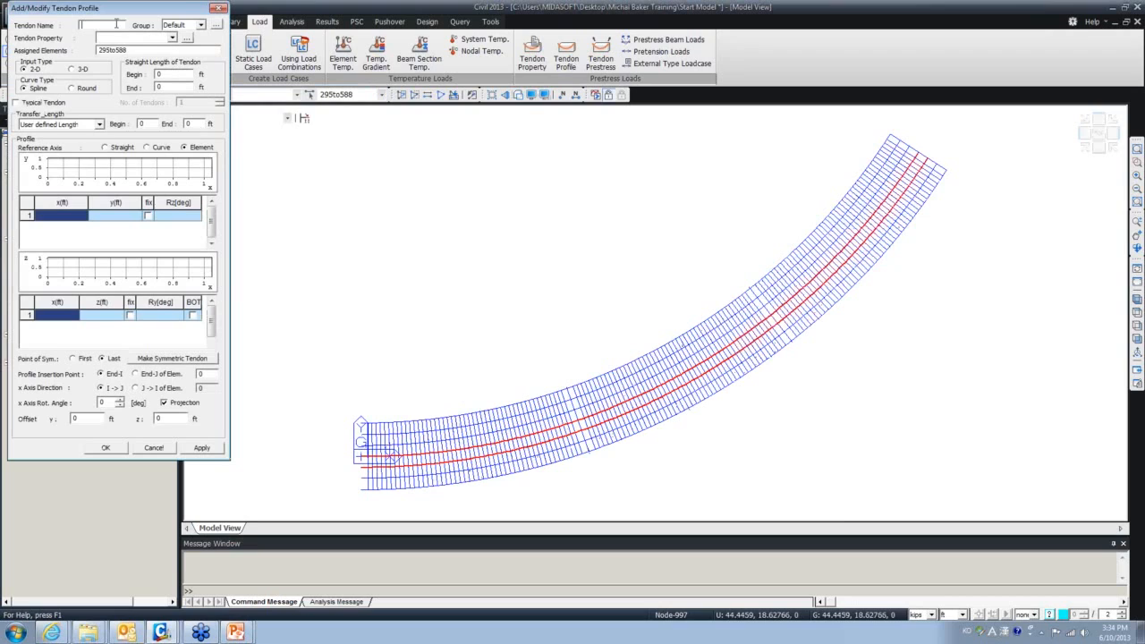
type("T1")
left_click(172, 38)
left_click(136, 49)
key("BackSpace")
left_click_drag(116, 7, 114, 129)
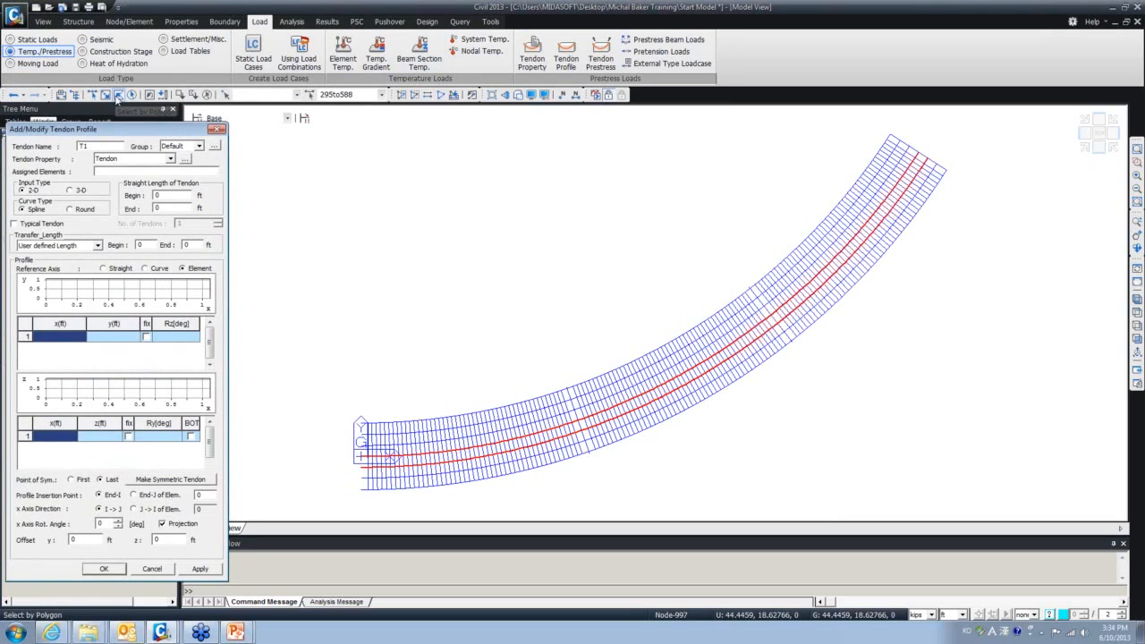
left_click(118, 96)
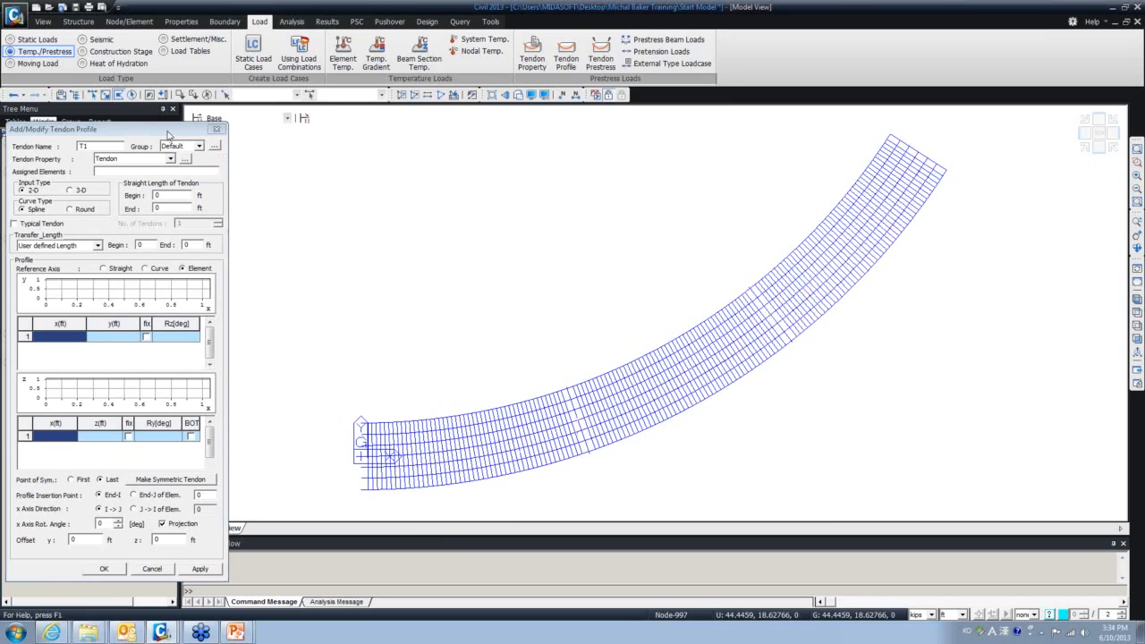
left_click(92, 96)
left_click_drag(54, 95, 527, 237)
double_click(528, 237)
left_click(107, 95)
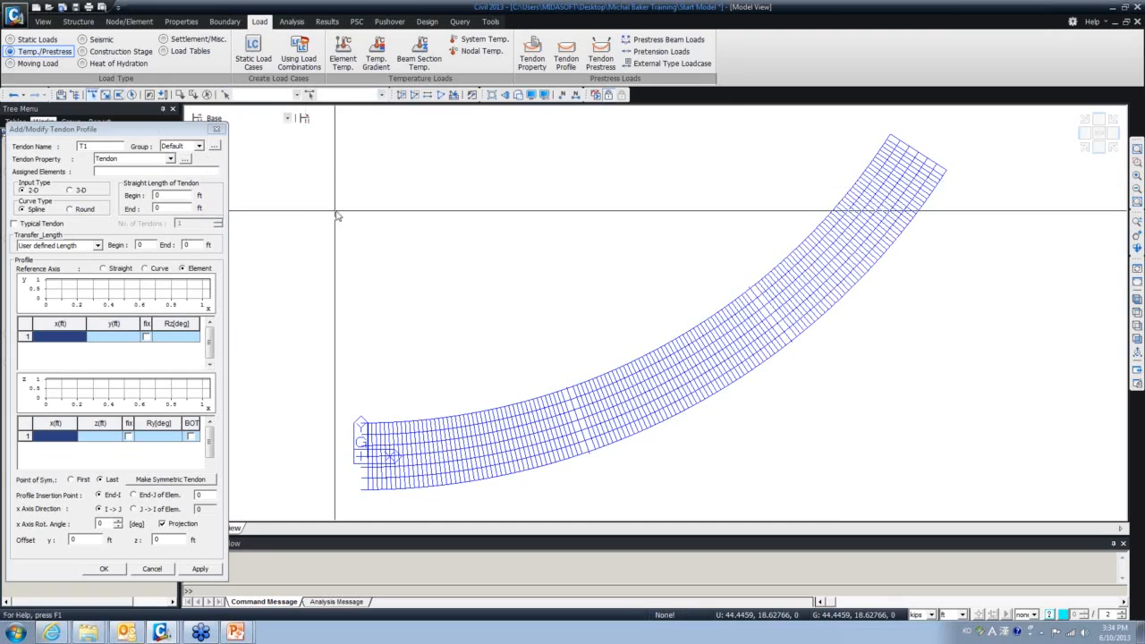
left_click_drag(322, 181, 548, 306)
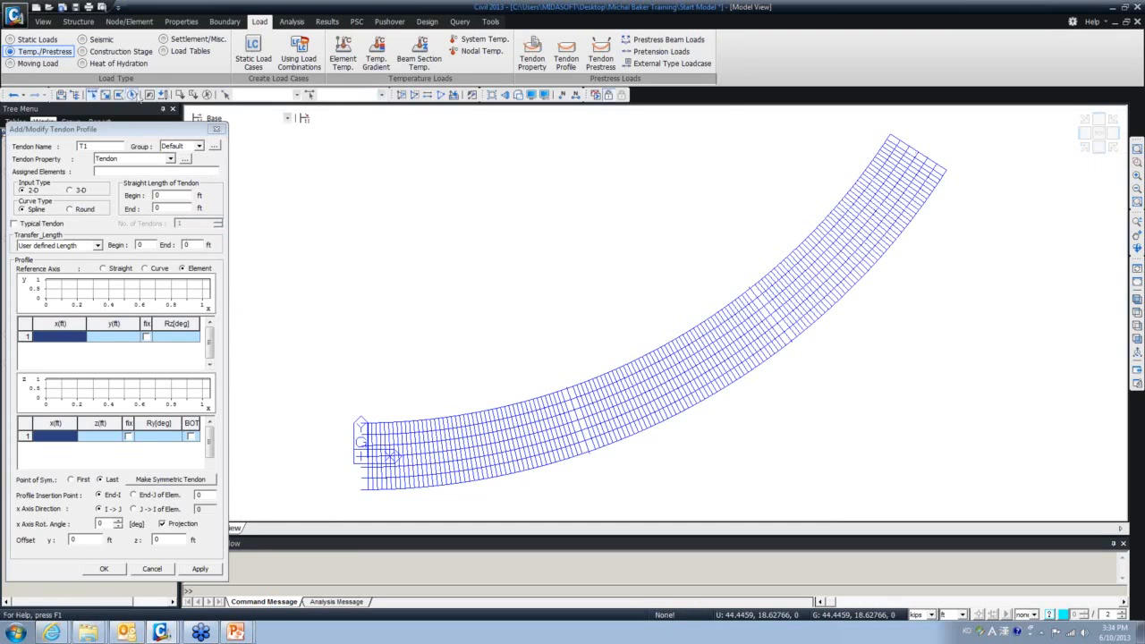
Select the full outermost girder line along the bridge's convex edge with polygons, assigning its elements to tendon profile T1
left_click(901, 231)
left_click(925, 252)
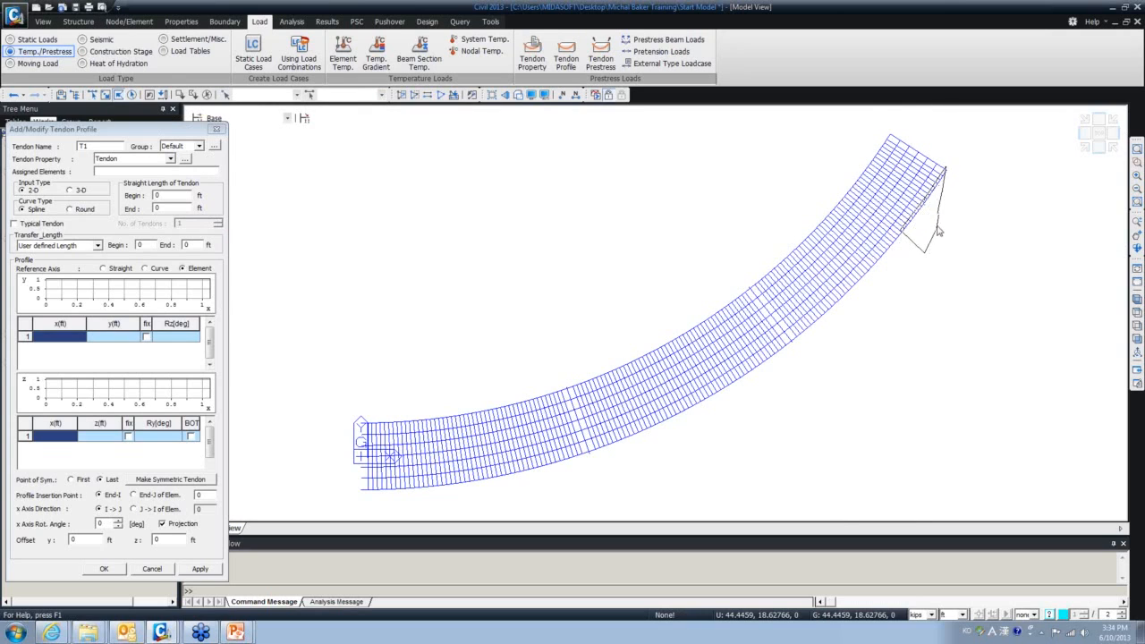
left_click(949, 171)
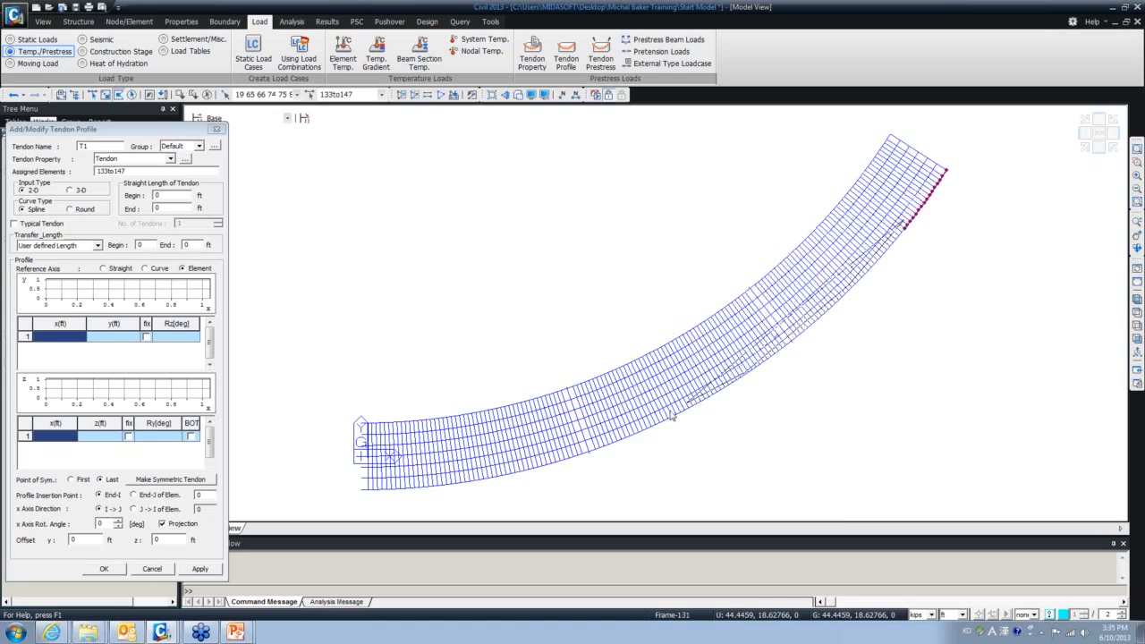
left_click(340, 489)
left_click(453, 514)
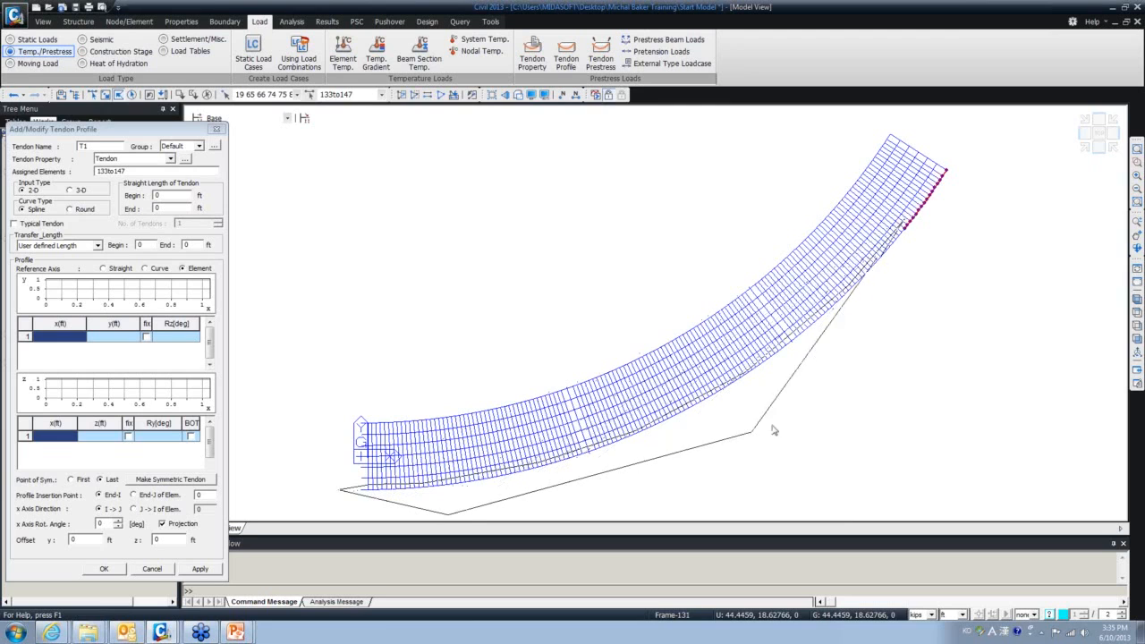
left_click(793, 416)
double_click(942, 234)
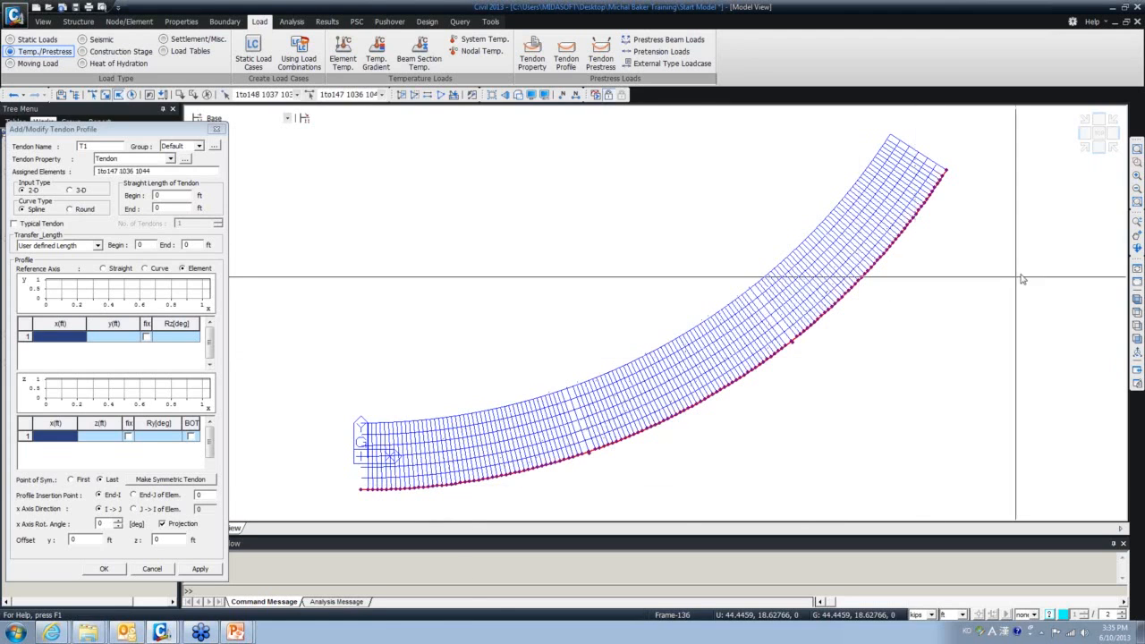
Remove stray element 1044 at an interior support from the elements assigned to tendon profile T1
scroll(812, 388, "up", 8)
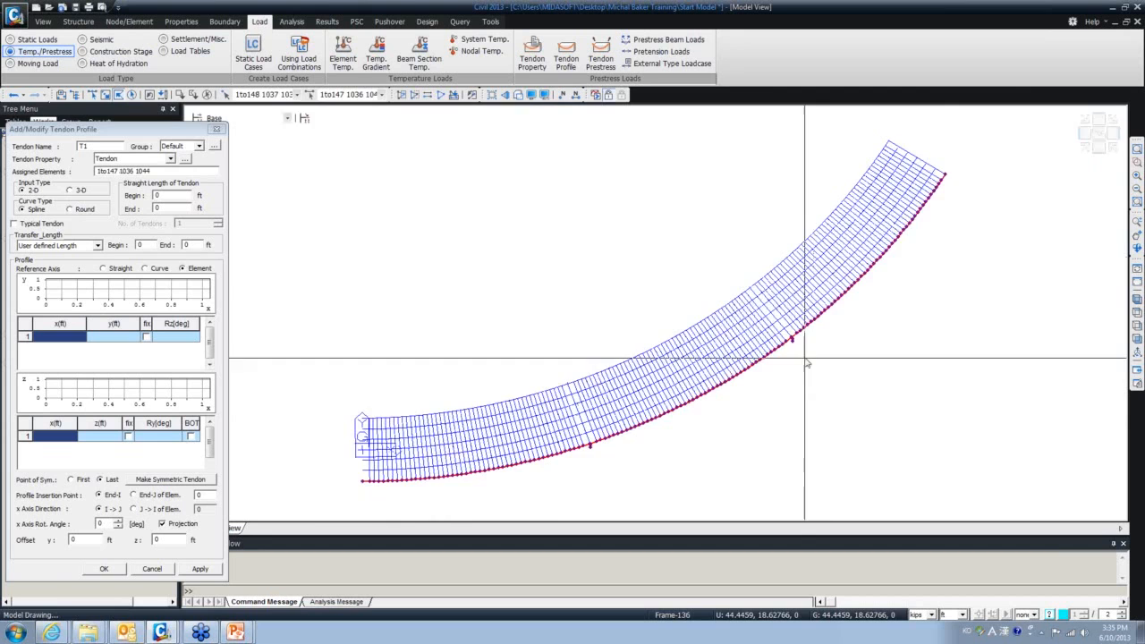
scroll(810, 308, "down", 10)
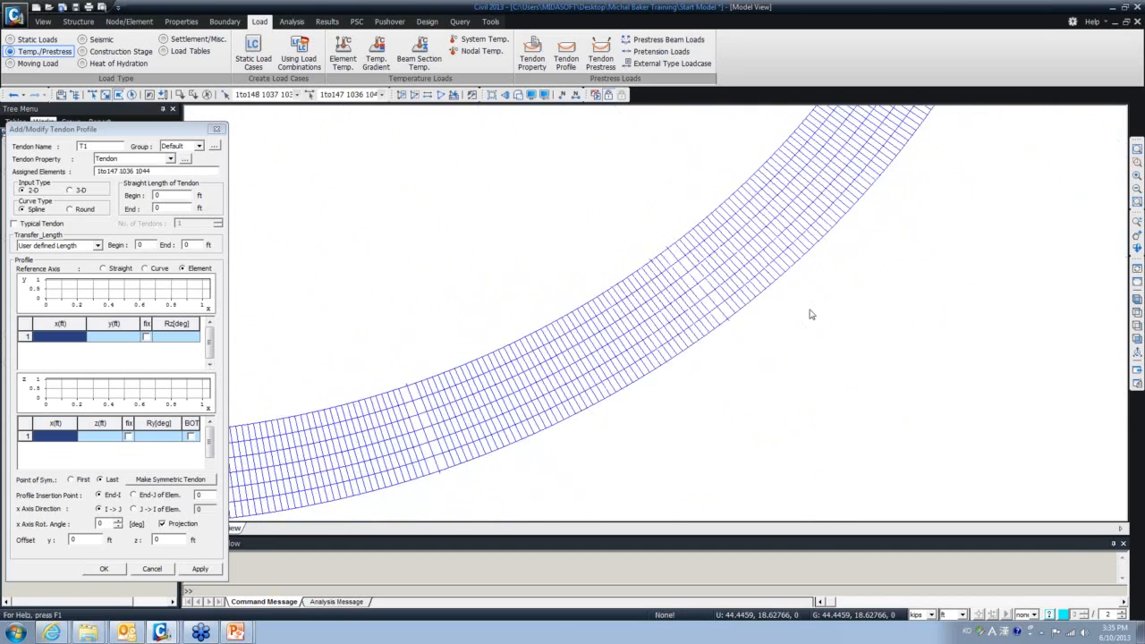
scroll(810, 315, "up", 5)
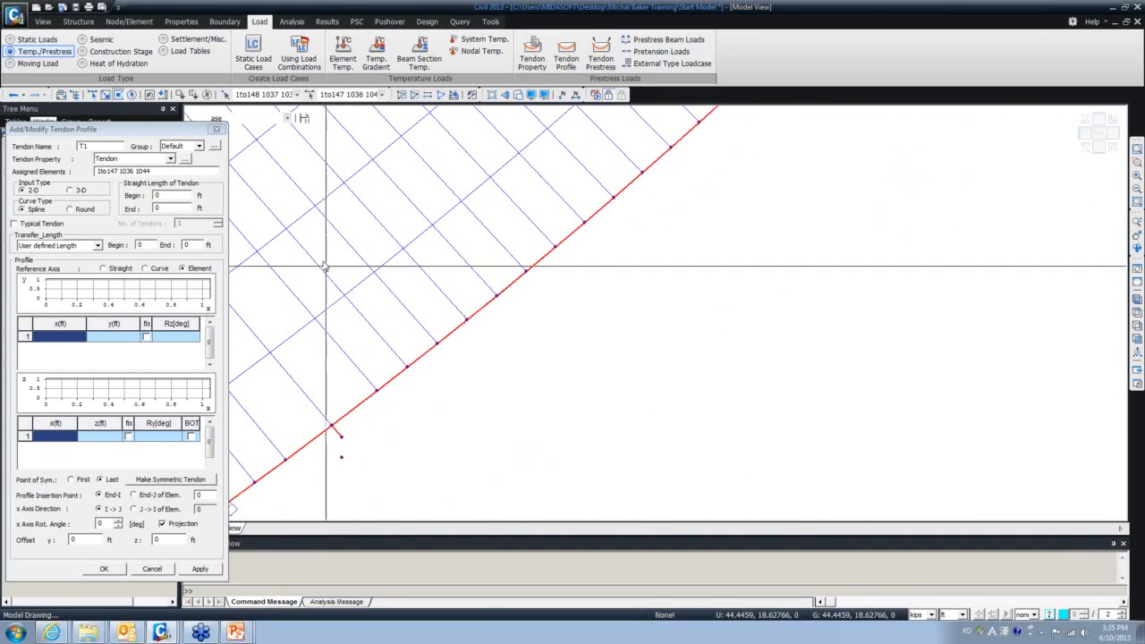
left_click(336, 429)
Remove stray element 1036 at the other interior support, leaving elements 1to147 assigned to tendon profile T1
scroll(649, 411, "down", 4)
scroll(653, 410, "down", 3)
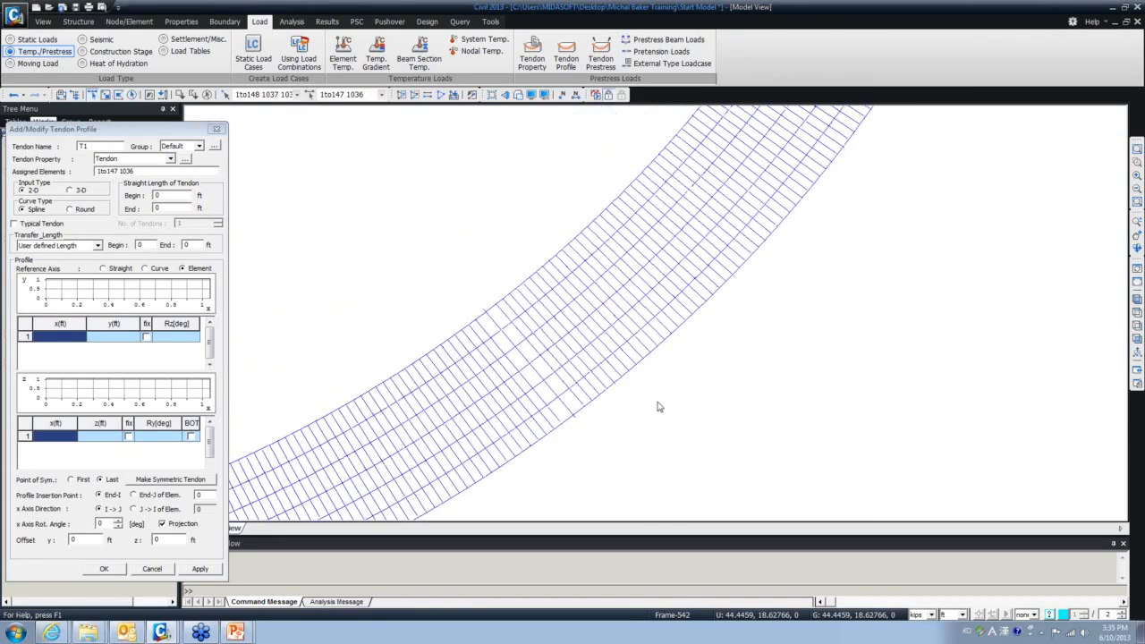
middle_click_drag(673, 395, 875, 320, "ctrl")
scroll(741, 279, "up", 3)
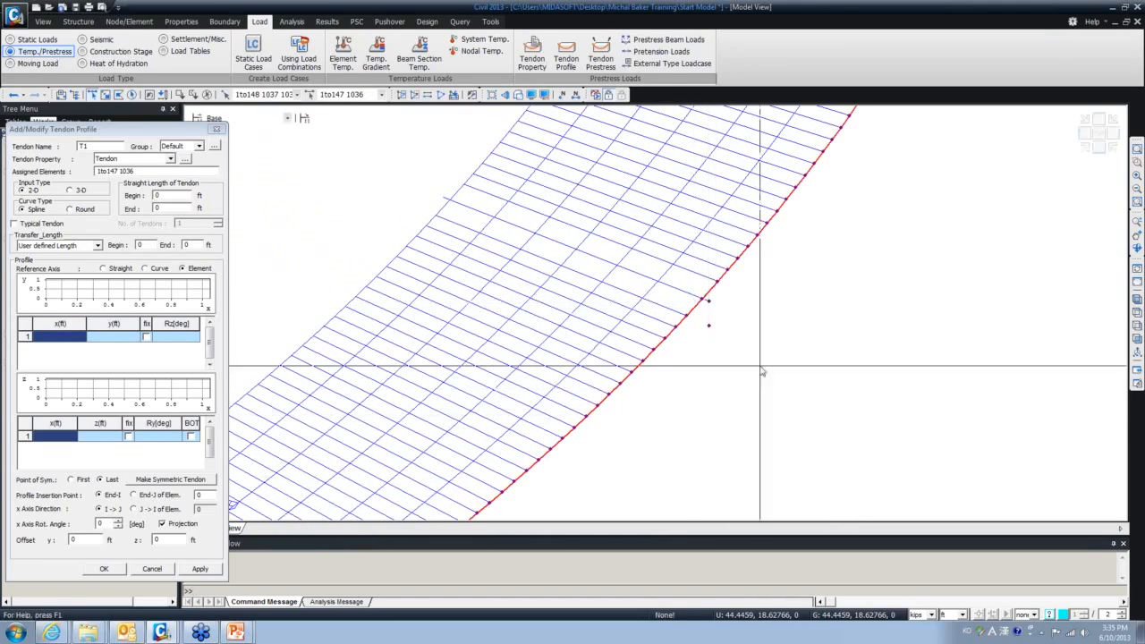
middle_click_drag(761, 370, 731, 329, "ctrl")
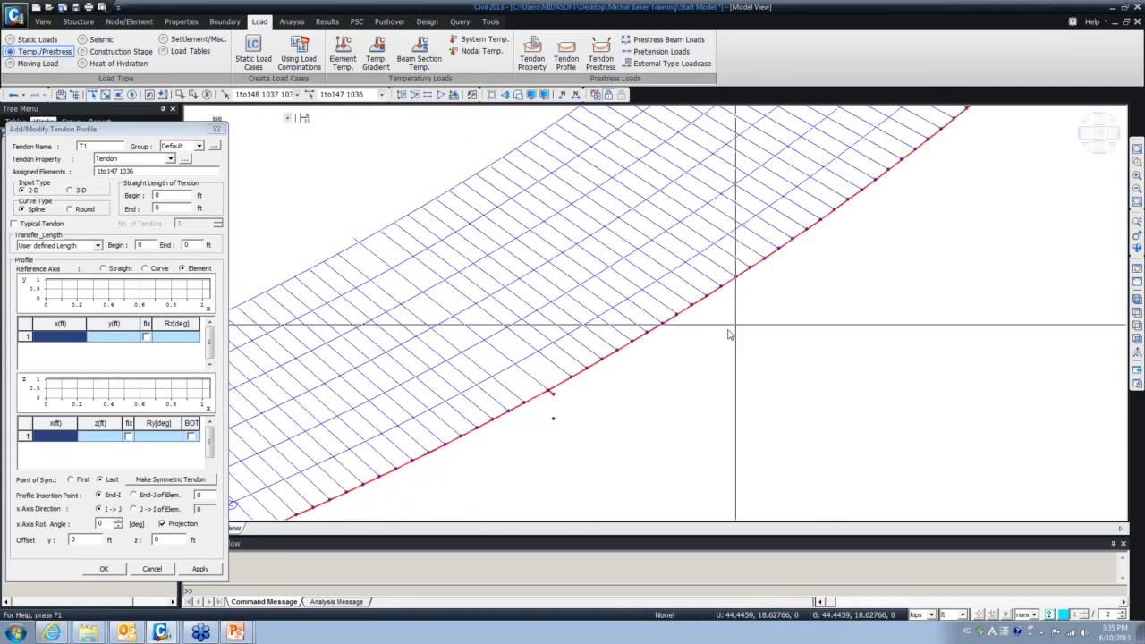
scroll(551, 388, "up", 3)
middle_click_drag(549, 388, 532, 325)
left_click(535, 325)
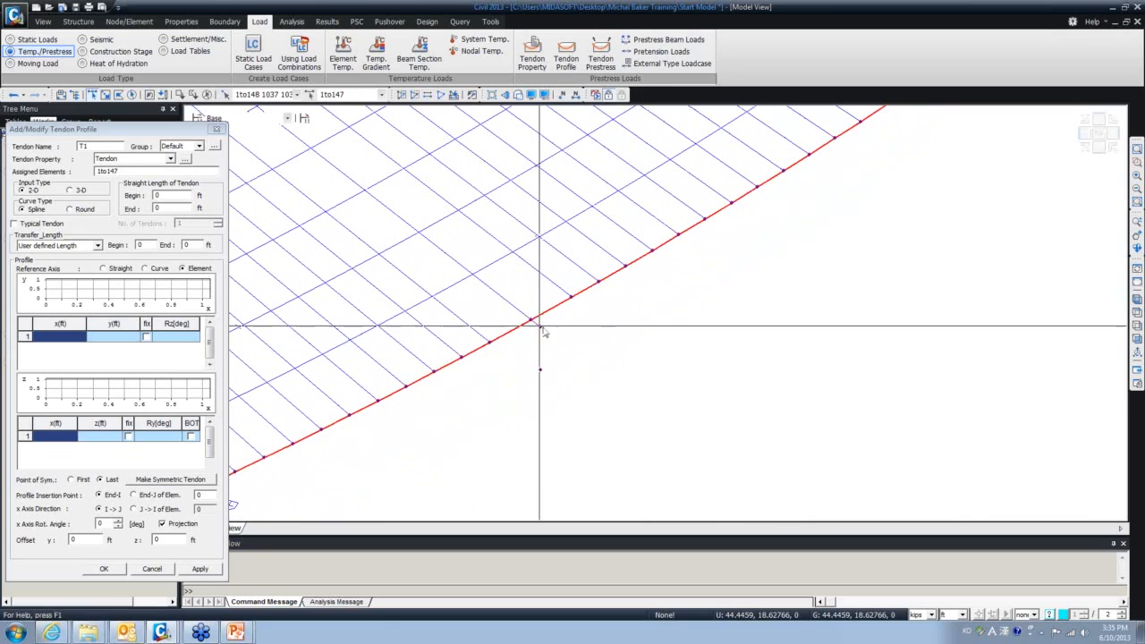
Switch tendon profile T1 to 3-D input and paste the copied coordinate table, starting at x 0, y 0, z -0.3 ft
left_click(1136, 313)
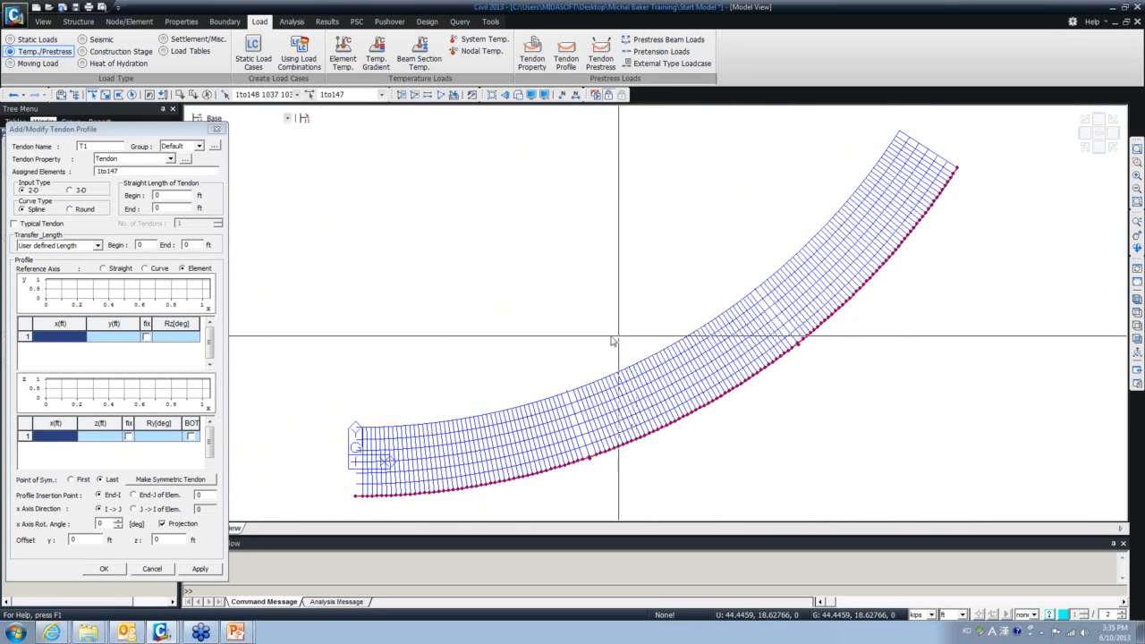
left_click(159, 170)
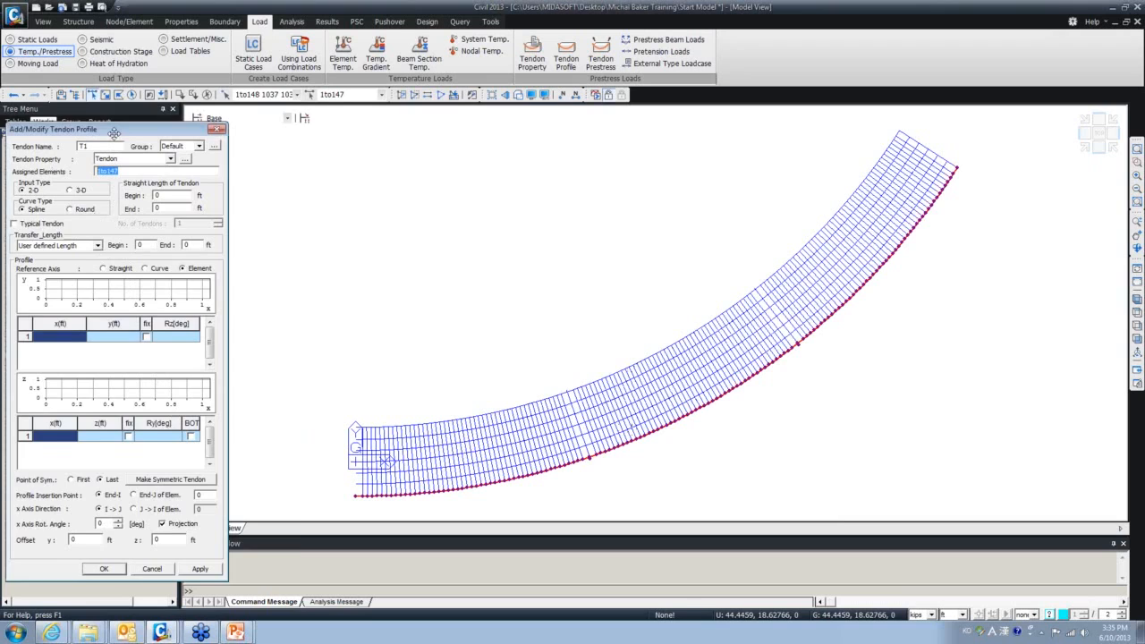
left_click_drag(114, 132, 236, 79)
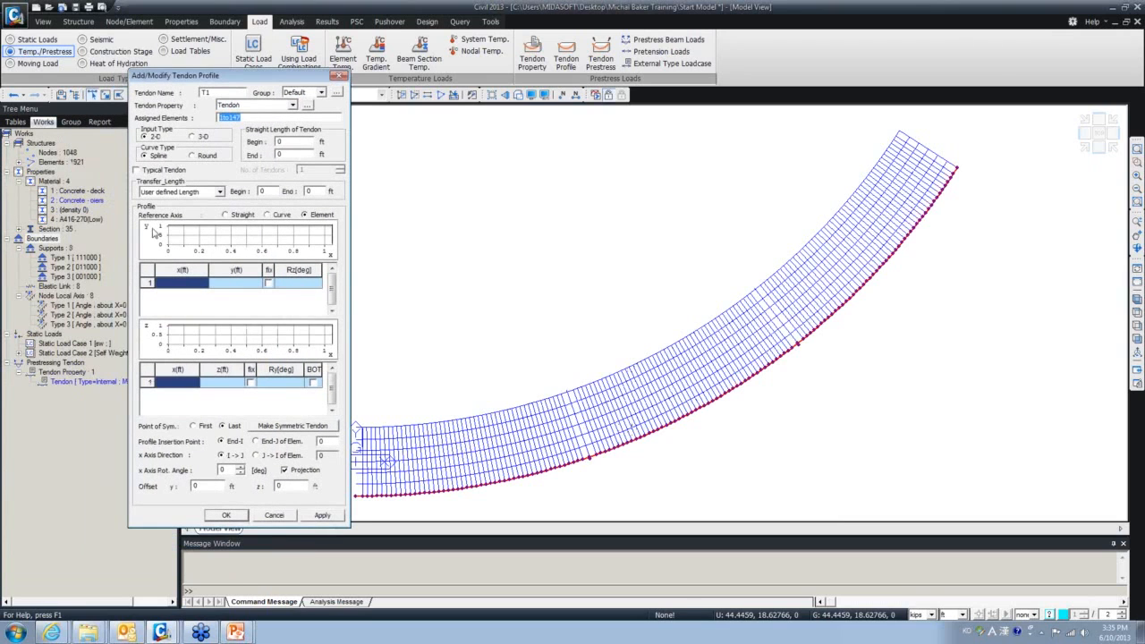
left_click(192, 136)
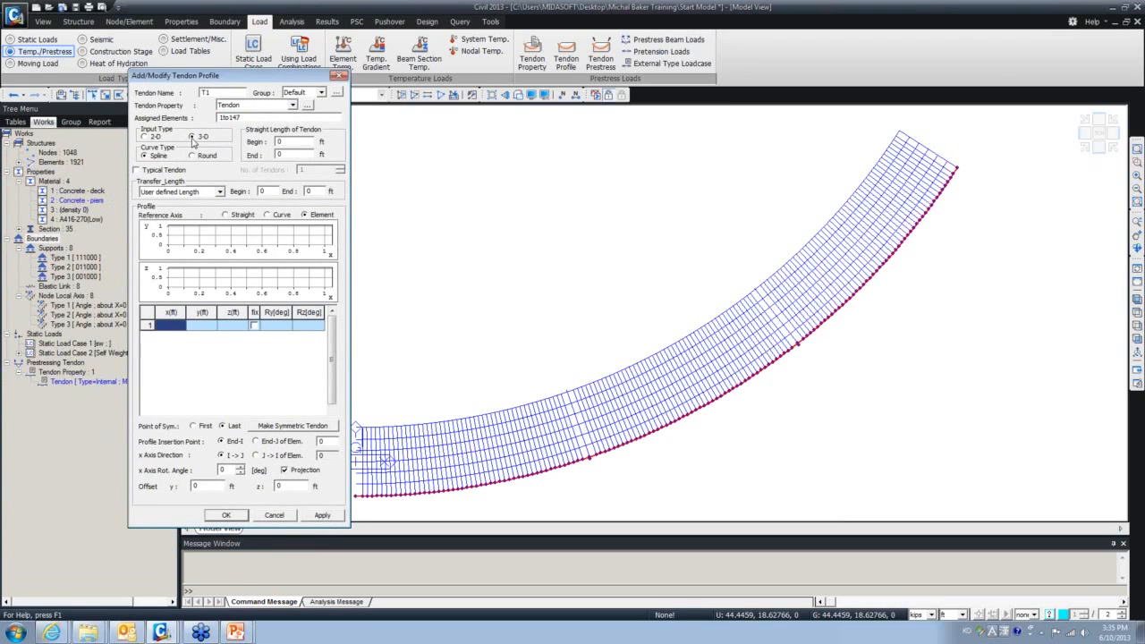
left_click(146, 137)
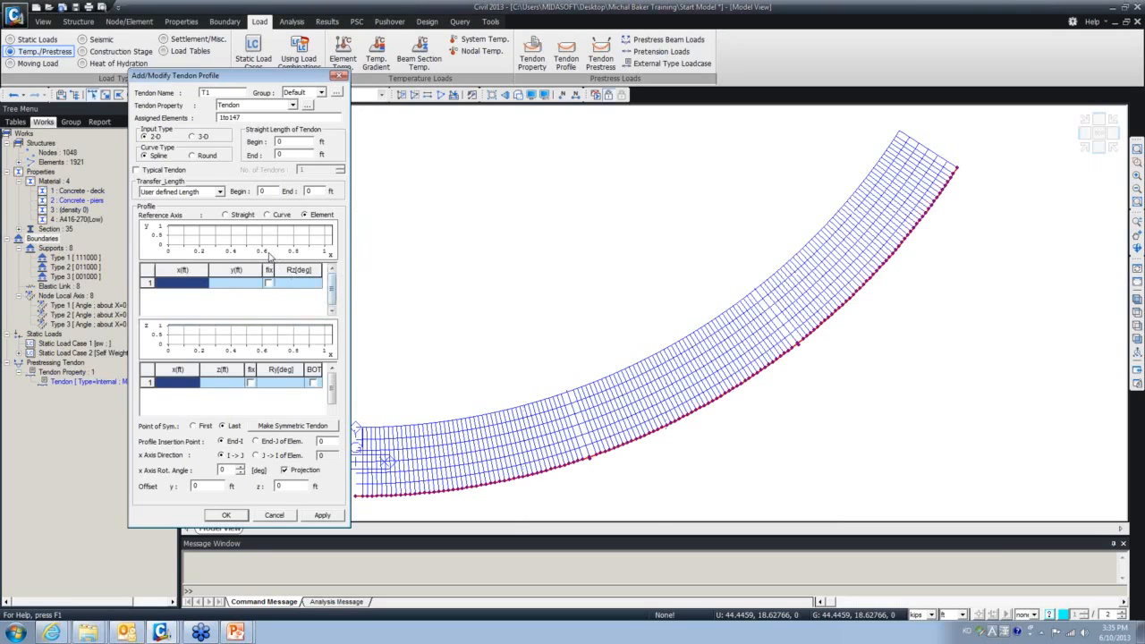
left_click(191, 137)
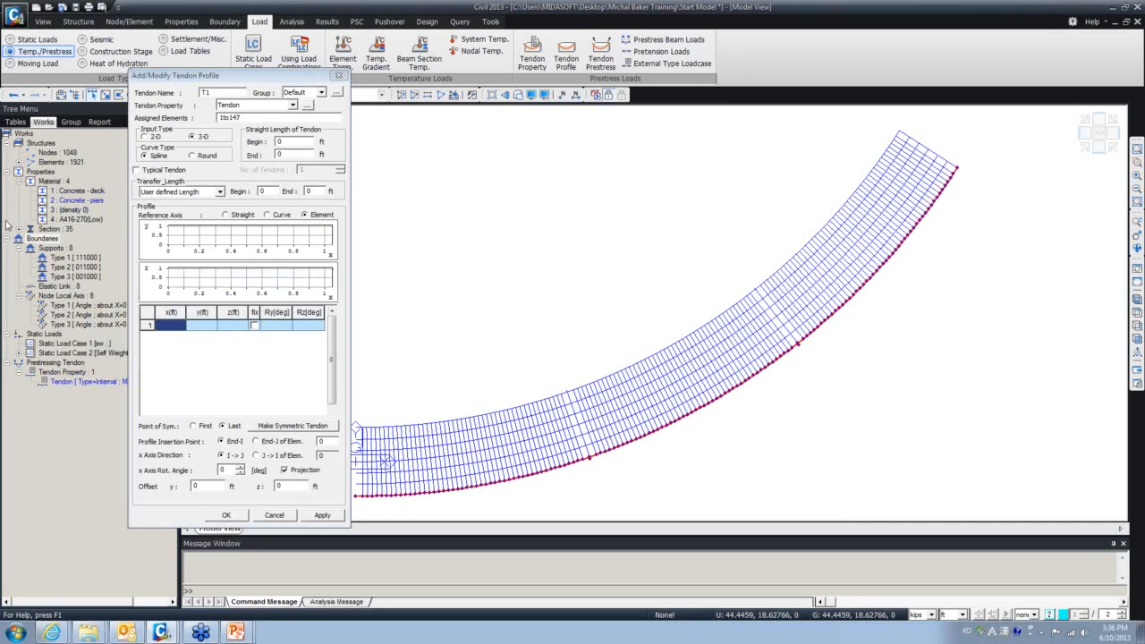
left_click(154, 260)
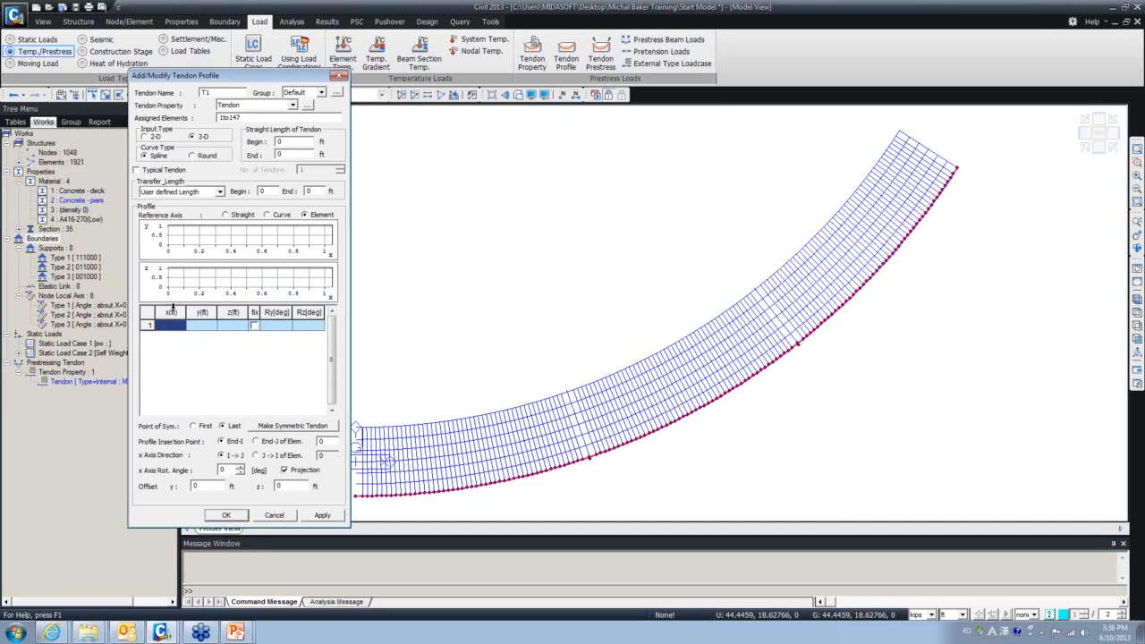
key("ctrl+v")
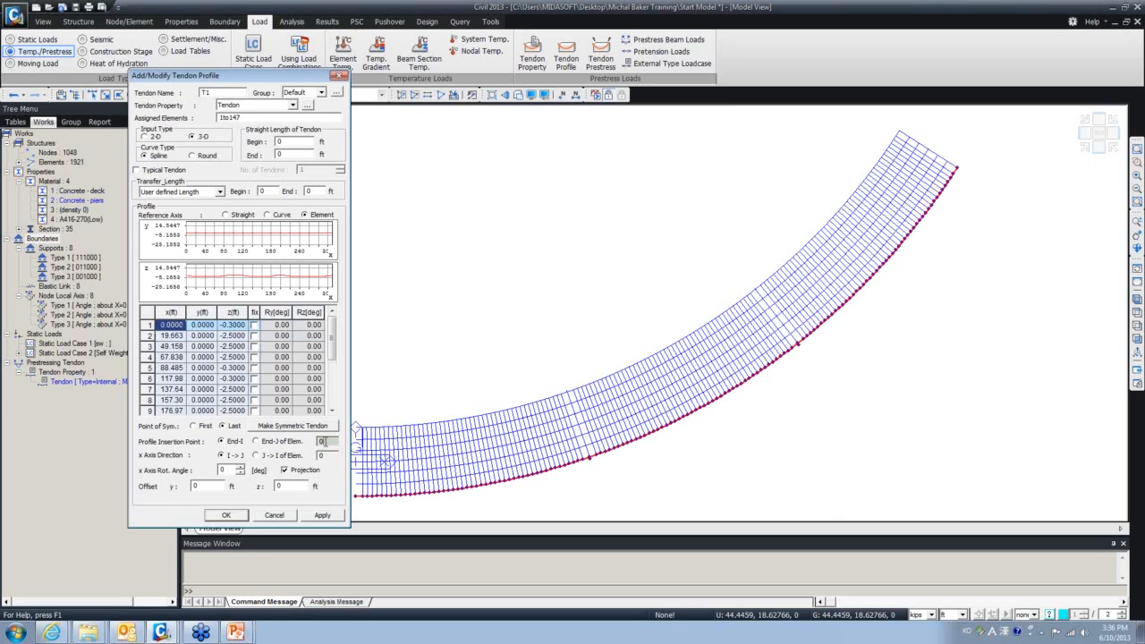
Set element 1 as the profile insertion and x-axis direction element of T1, then save the profile and close the tendon list
left_click_drag(268, 79, 228, 82)
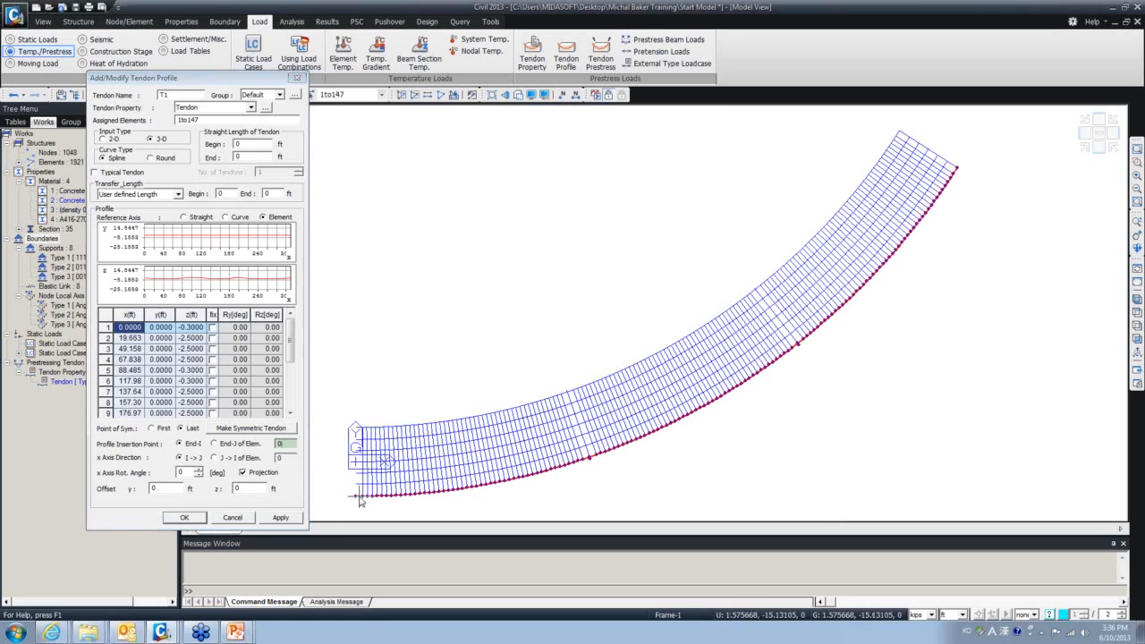
left_click(359, 499)
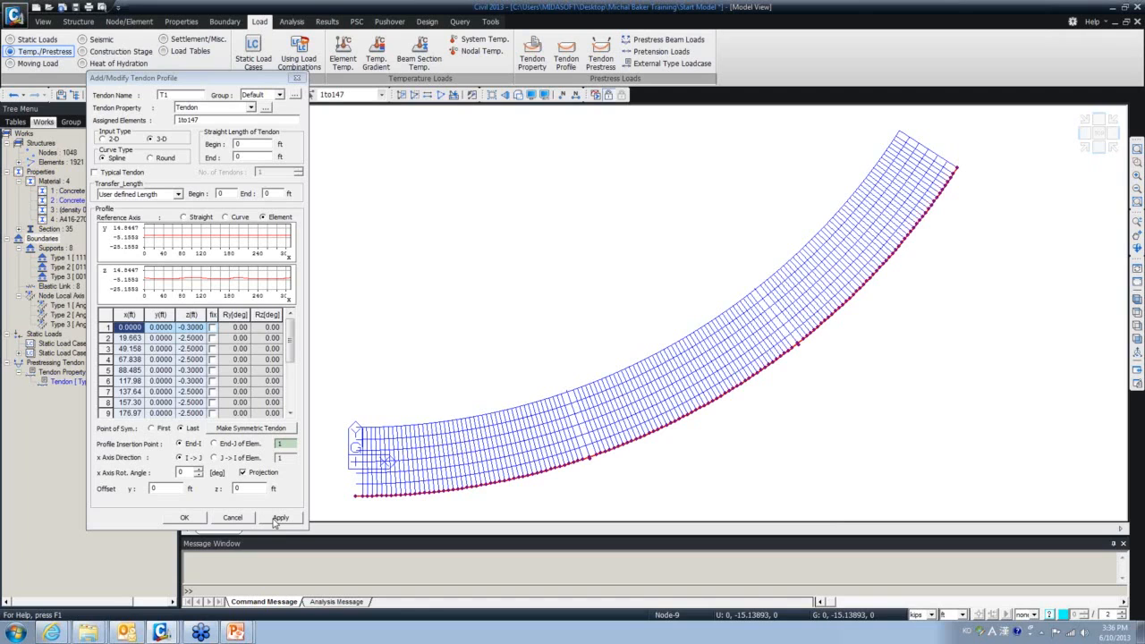
left_click(192, 518)
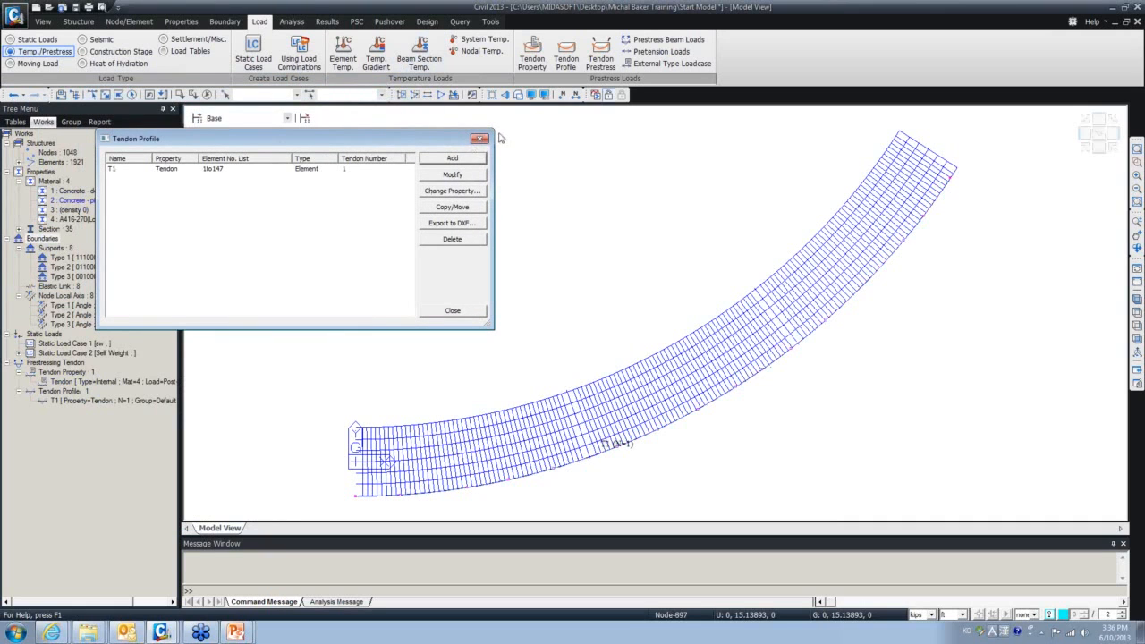
left_click(479, 138)
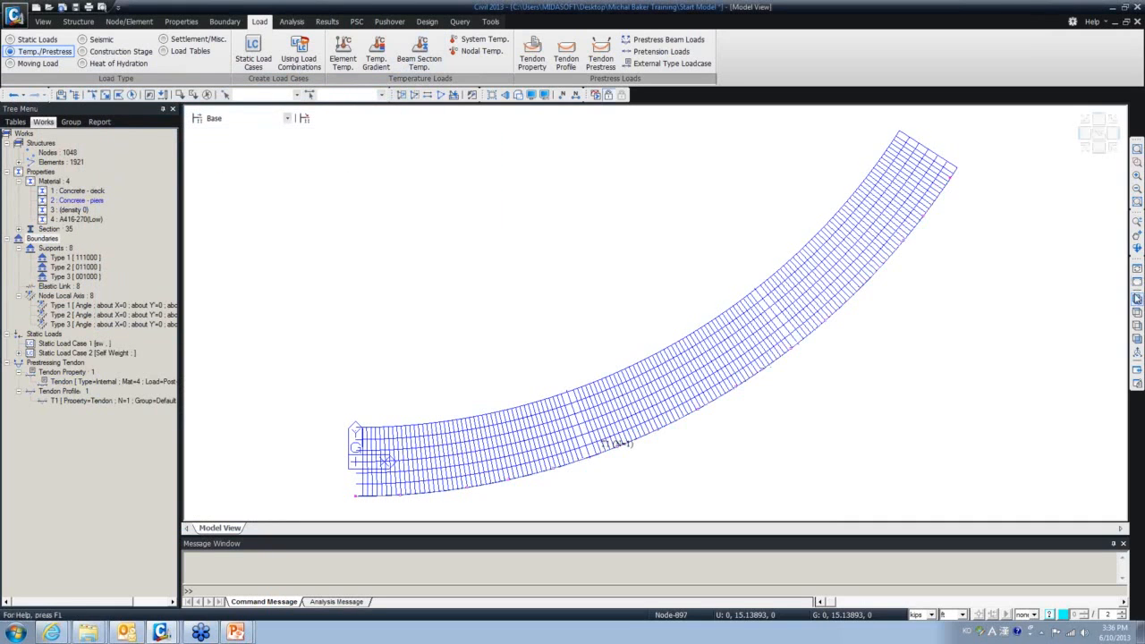
Examine the T1 tendon shape against the deck in isometric, side and rotated views, with the solid section display briefly on
left_click(1137, 298)
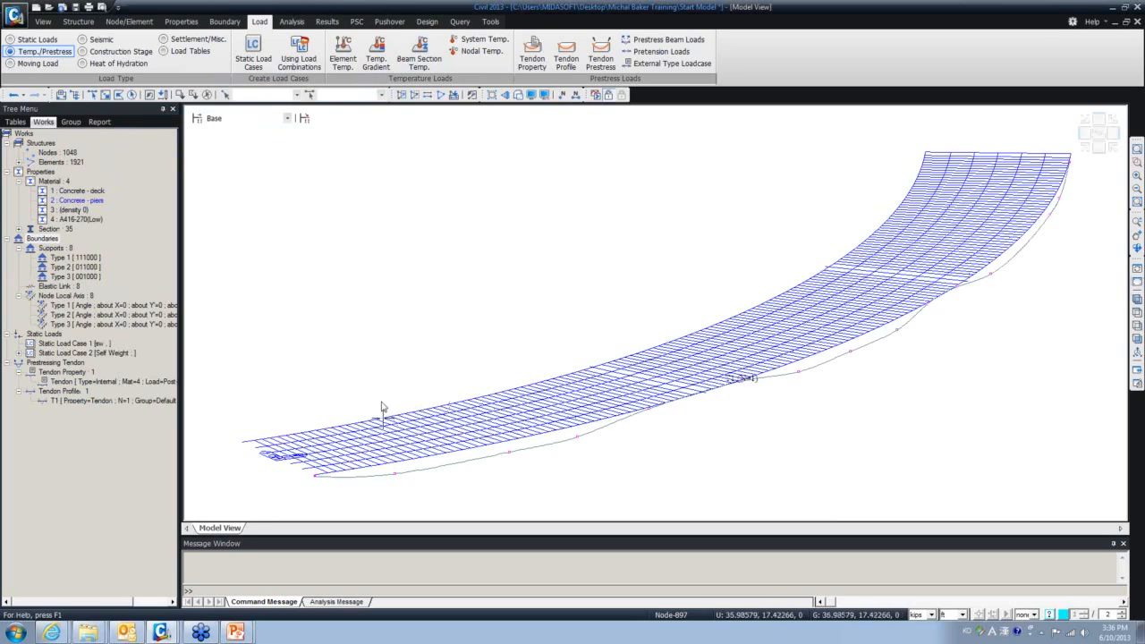
middle_click_drag(356, 403, 344, 384)
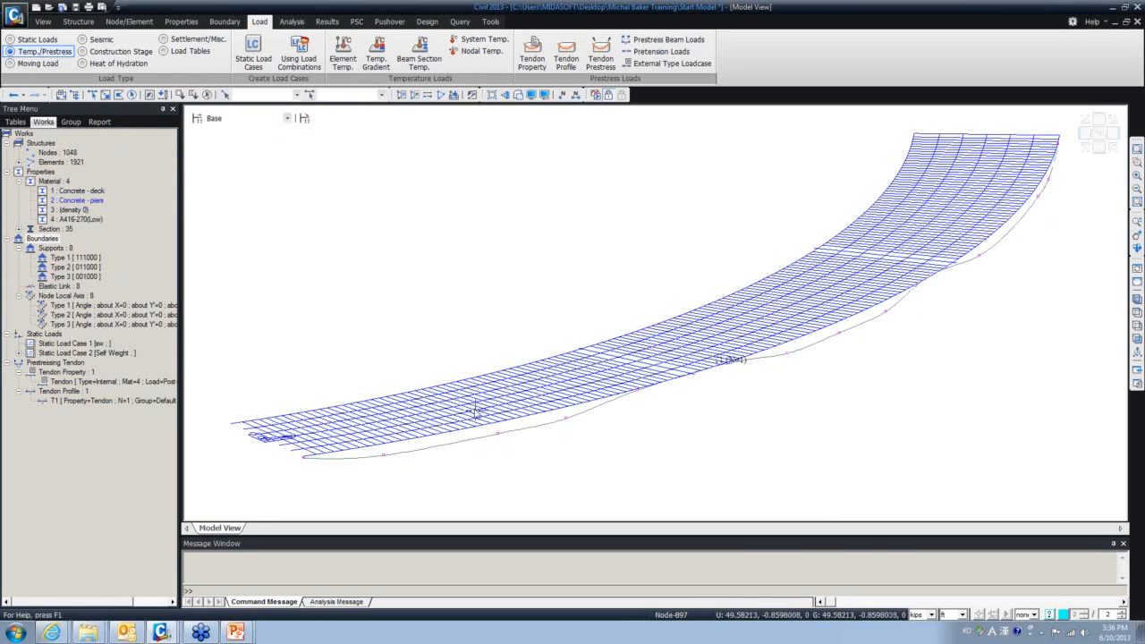
left_click(1137, 325)
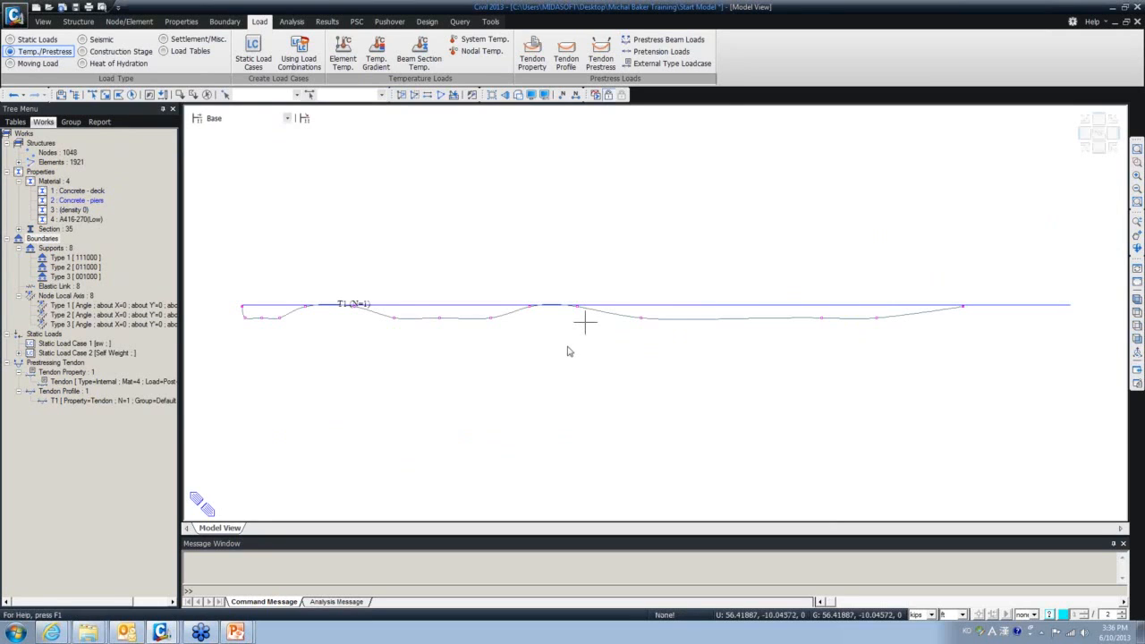
middle_click_drag(540, 352, 733, 368, "ctrl")
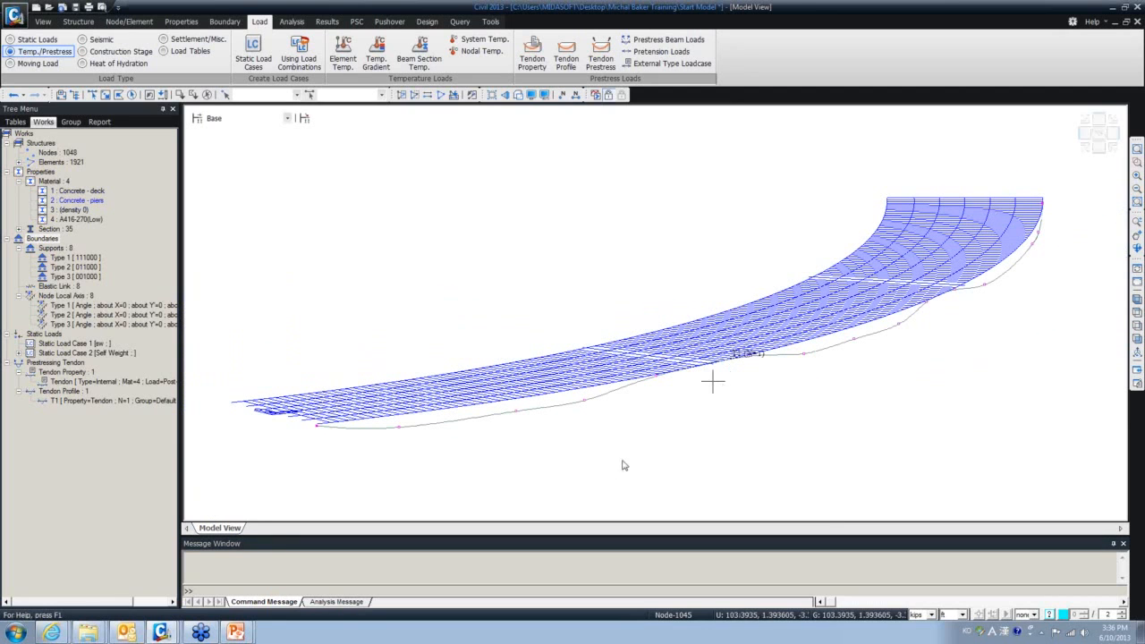
left_click(517, 98)
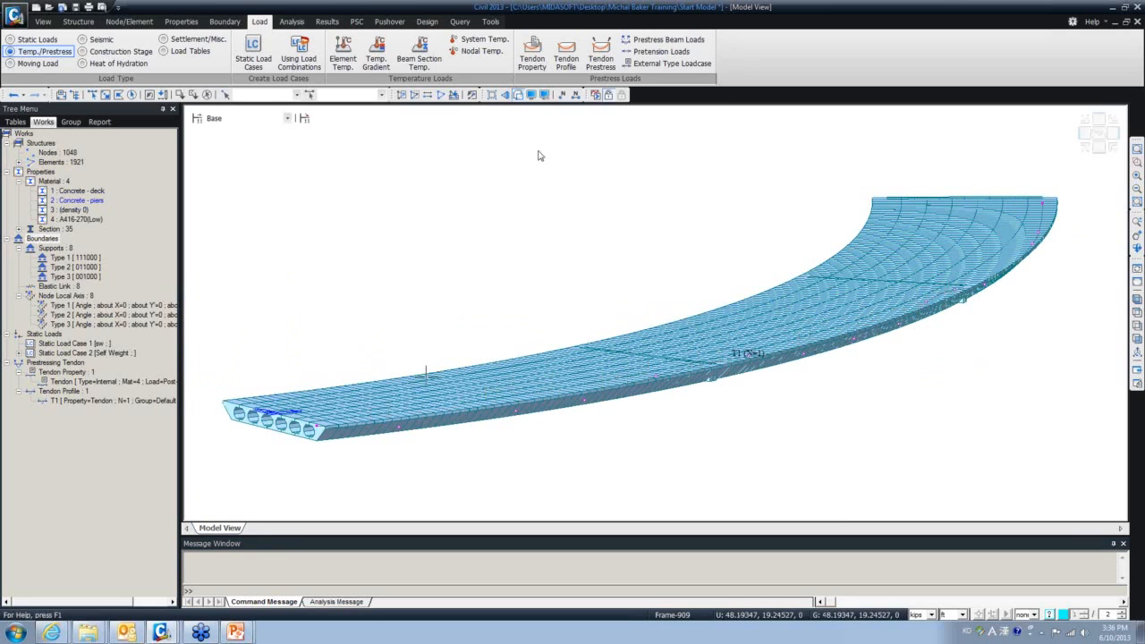
left_click(520, 97)
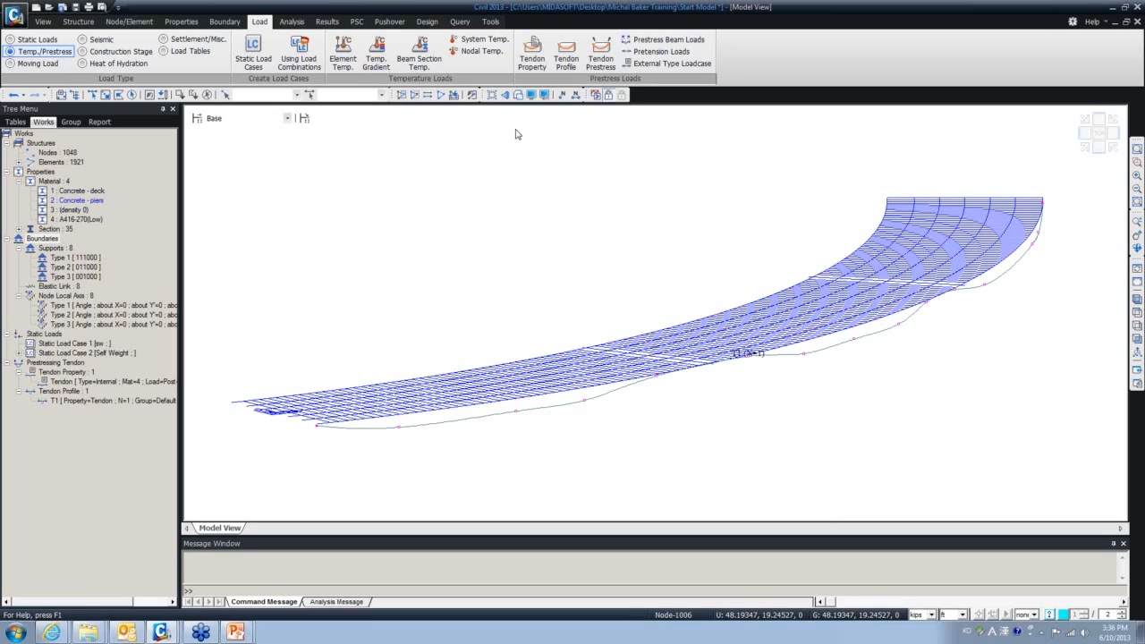
Review the properties of tendon profile T1 from the model tree and close them without changes
right_click(101, 402)
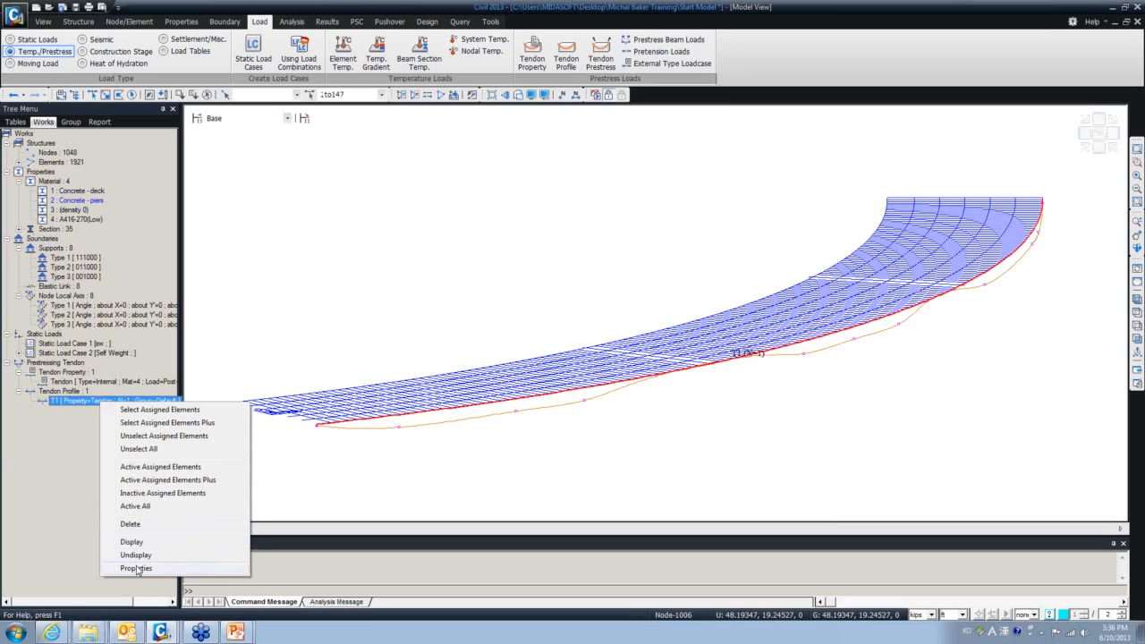
left_click(136, 567)
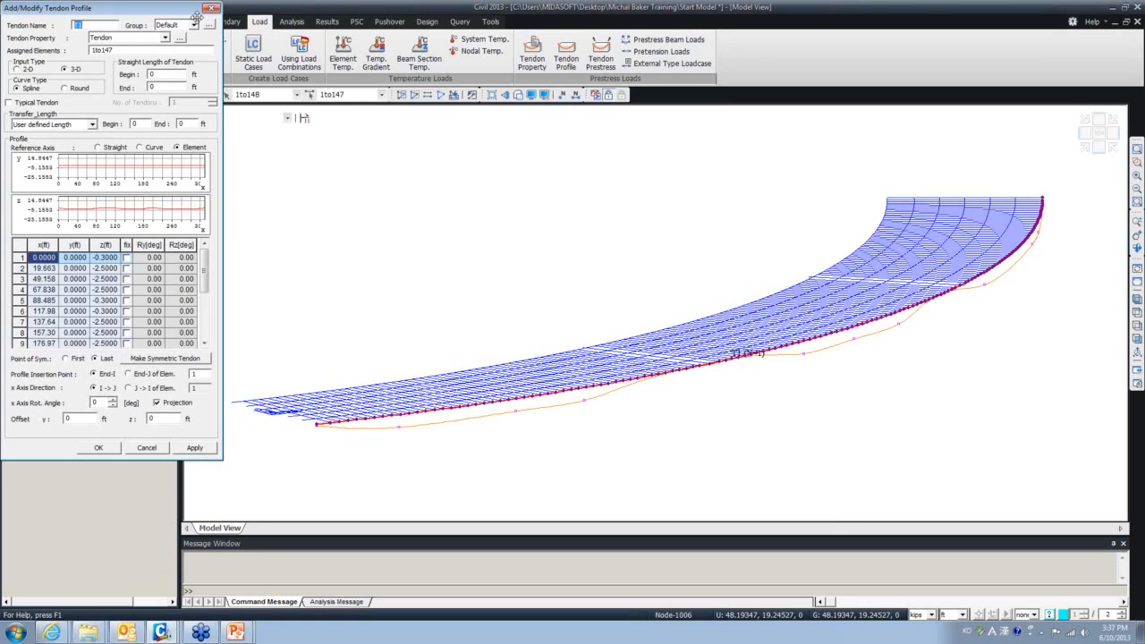
left_click(211, 8)
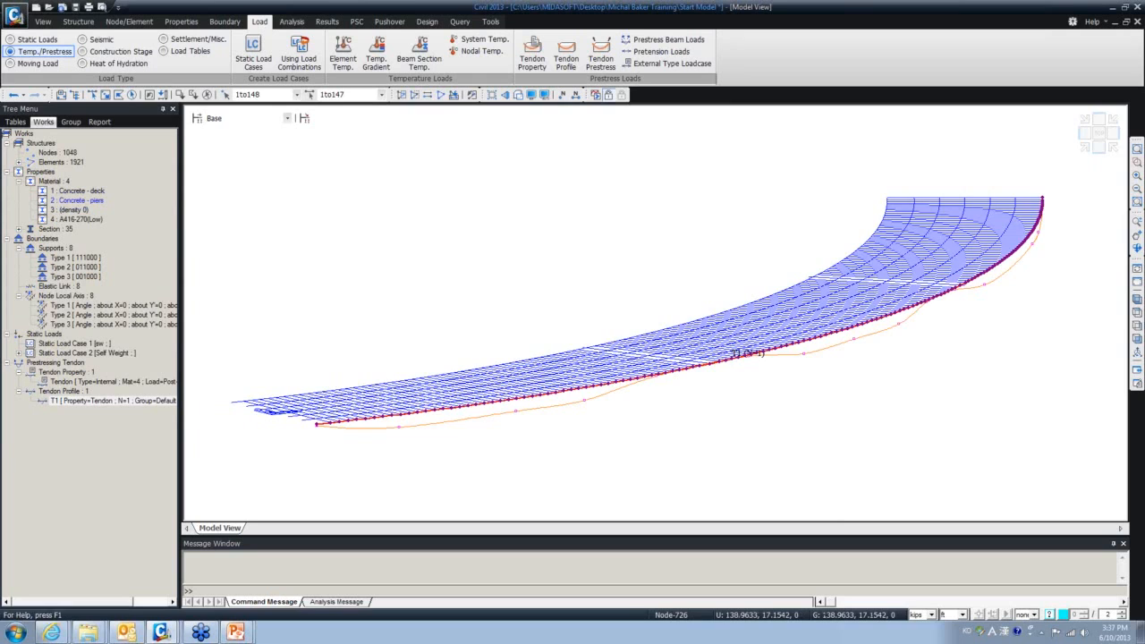
Start copying tendon profile T1 by New Assigned Element in plan view and clear the assigned elements entry
left_click(1136, 313)
left_click(1137, 315)
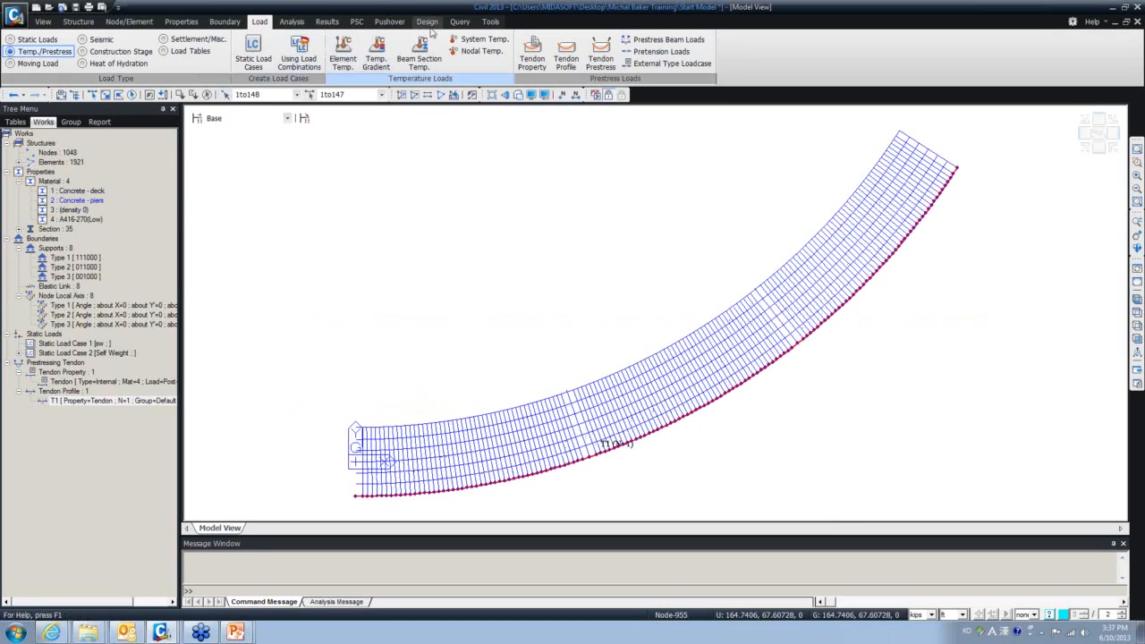
left_click(566, 58)
left_click(210, 42)
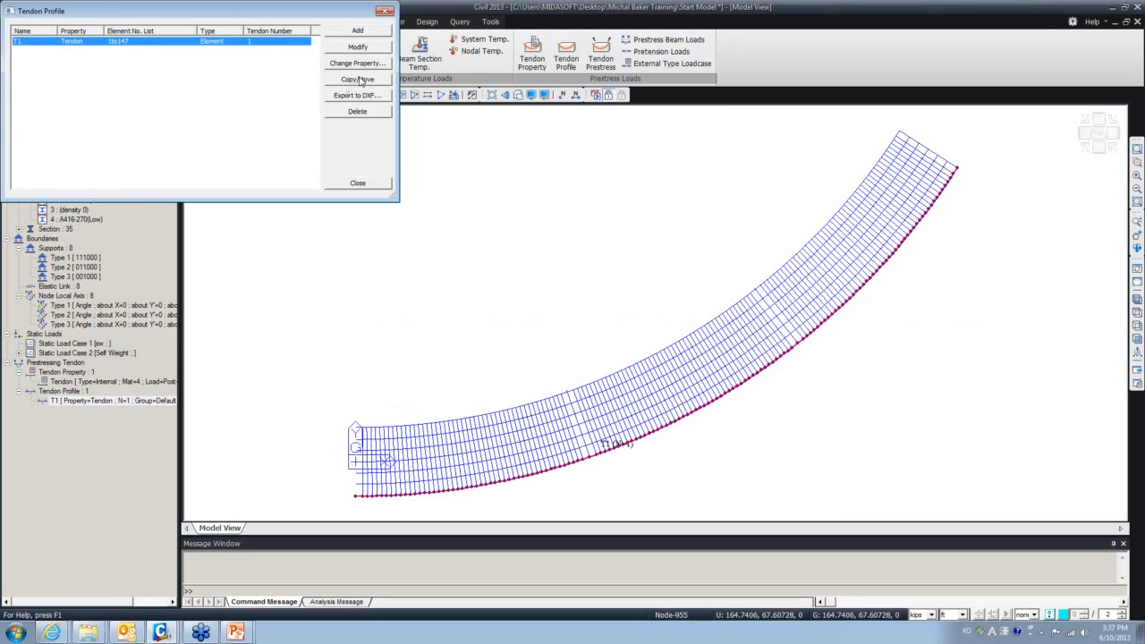
left_click(373, 83)
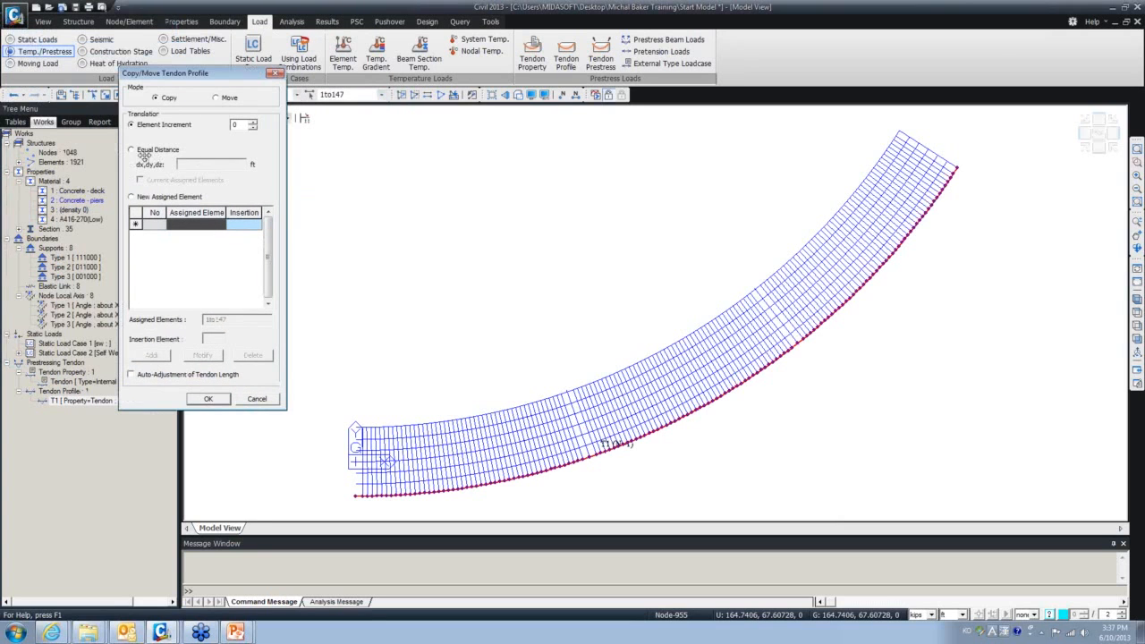
left_click(132, 197)
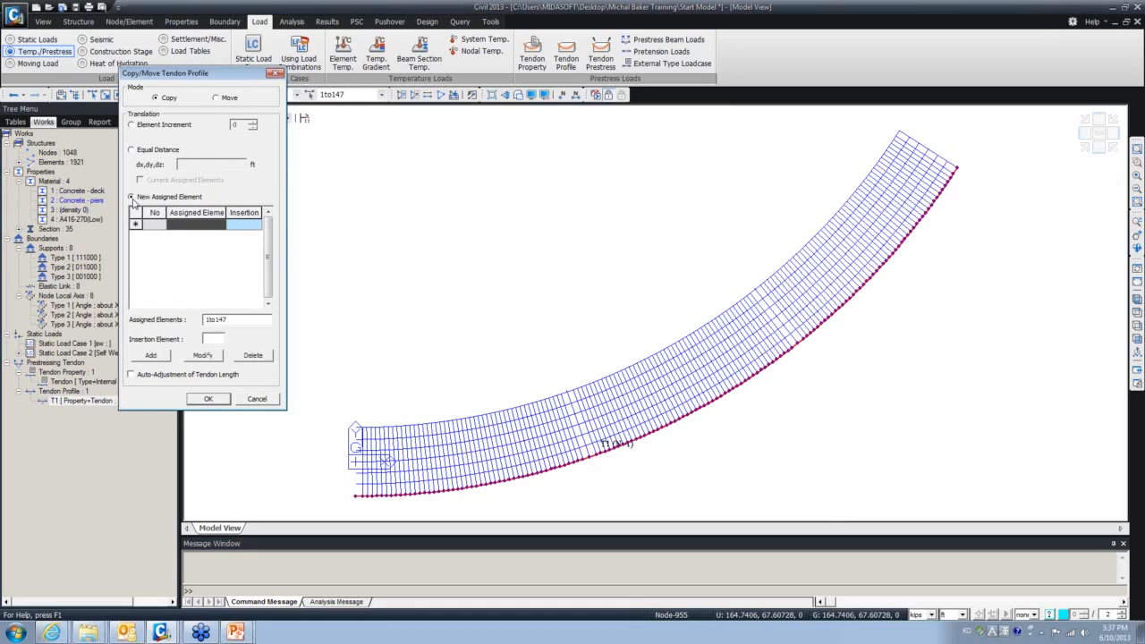
left_click_drag(232, 319, 193, 335)
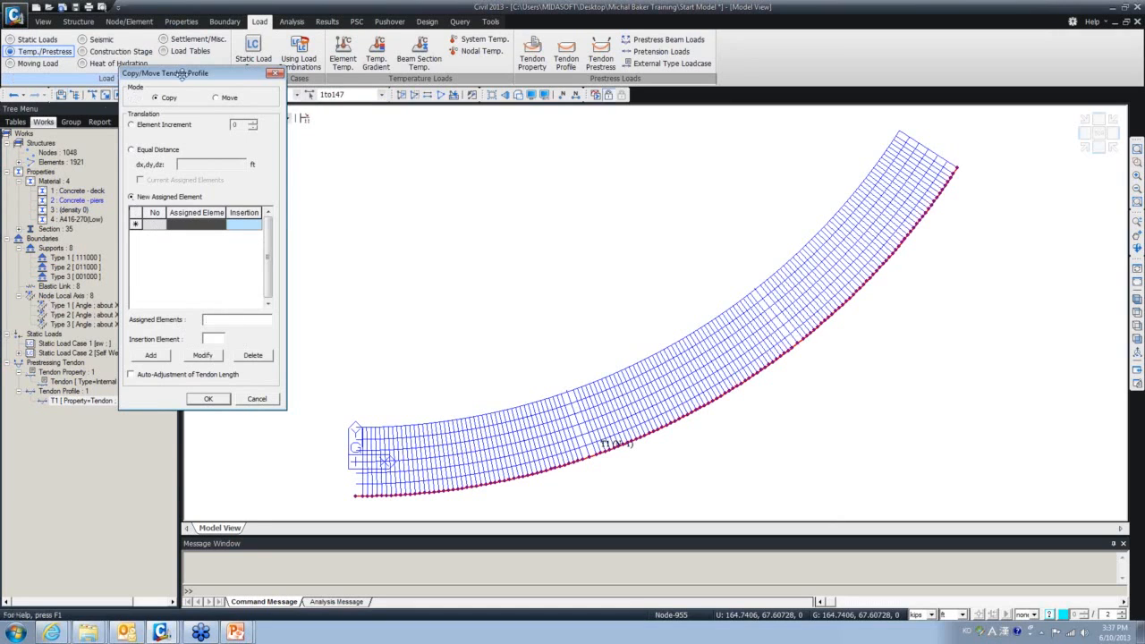
left_click_drag(196, 76, 144, 146)
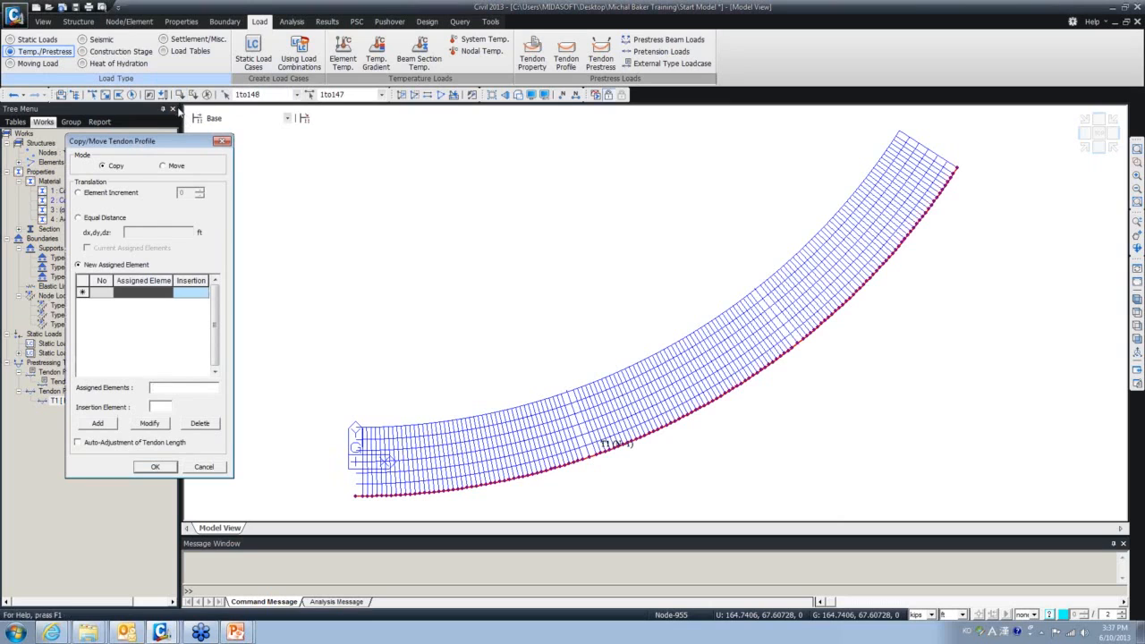
Select the second girder line from the convex edge with a polygon and add elements 148to294 with insertion element 148 as a copy target
left_click(119, 97)
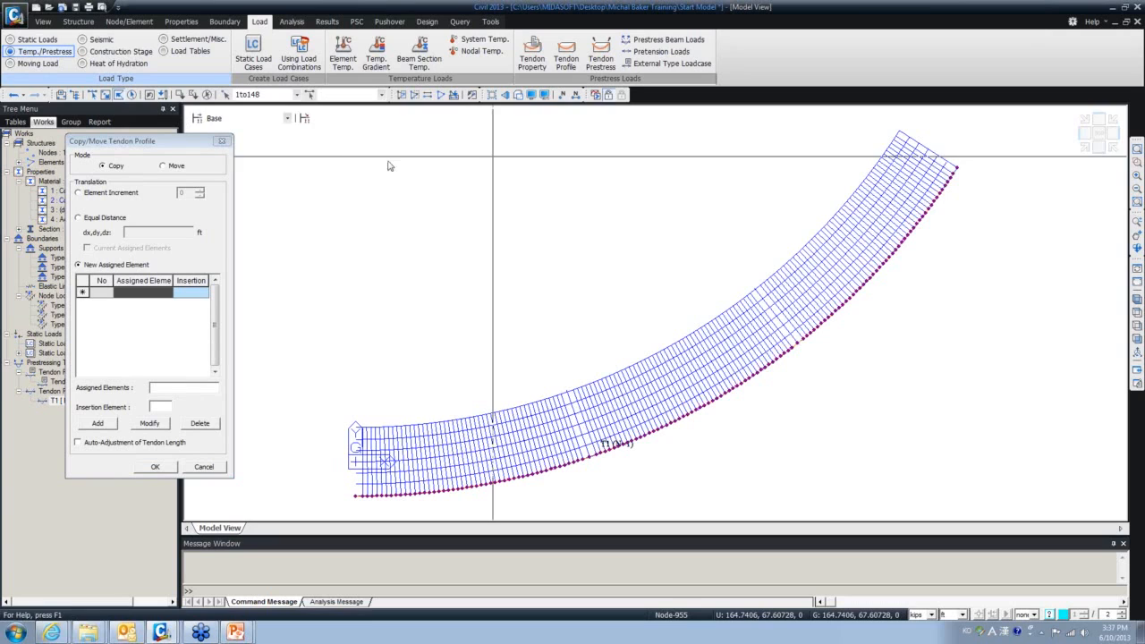
left_click(950, 149)
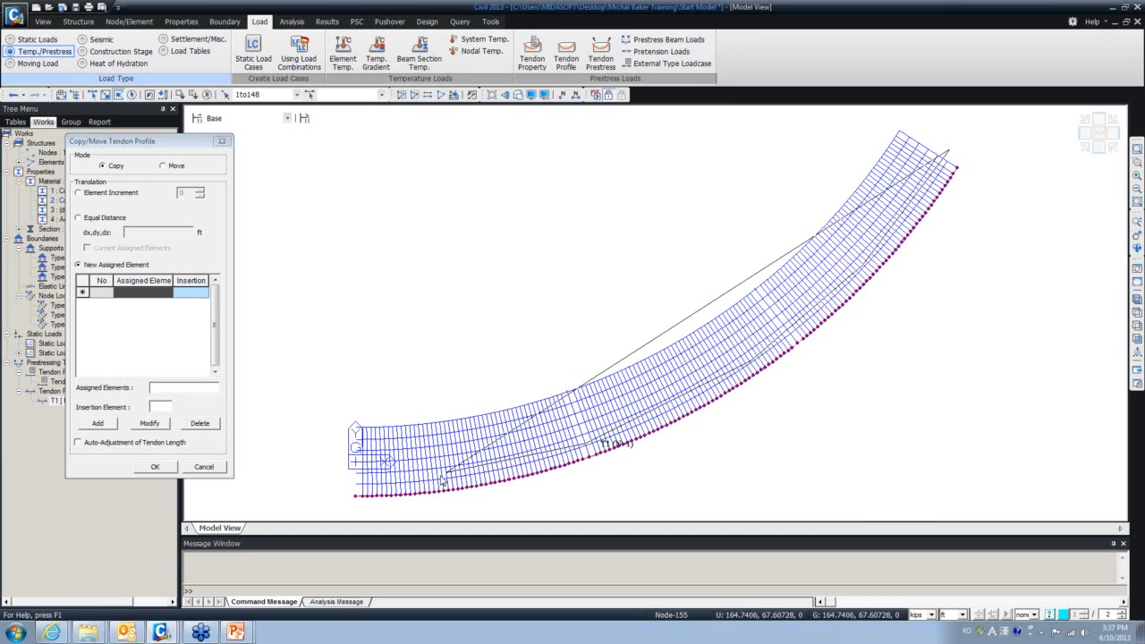
left_click(342, 483)
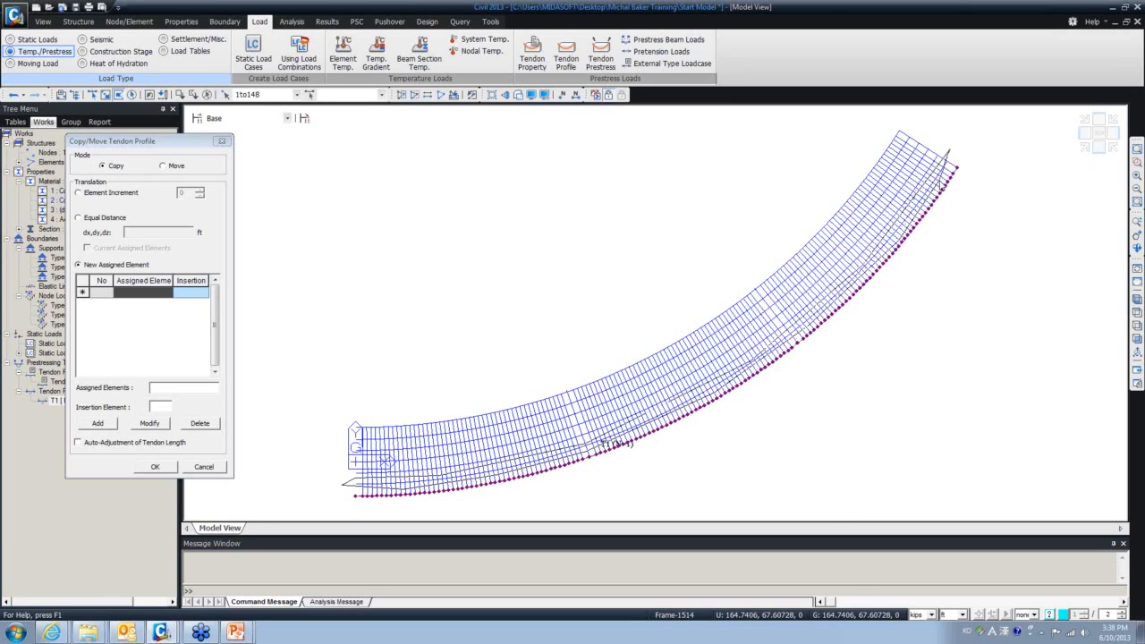
double_click(956, 159)
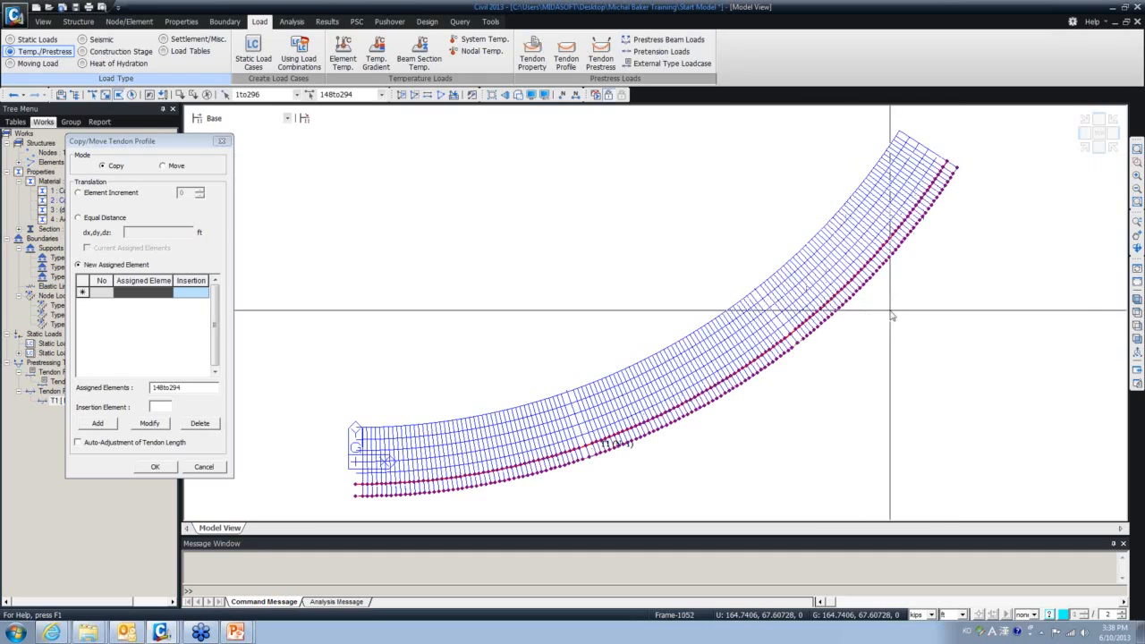
left_click(160, 406)
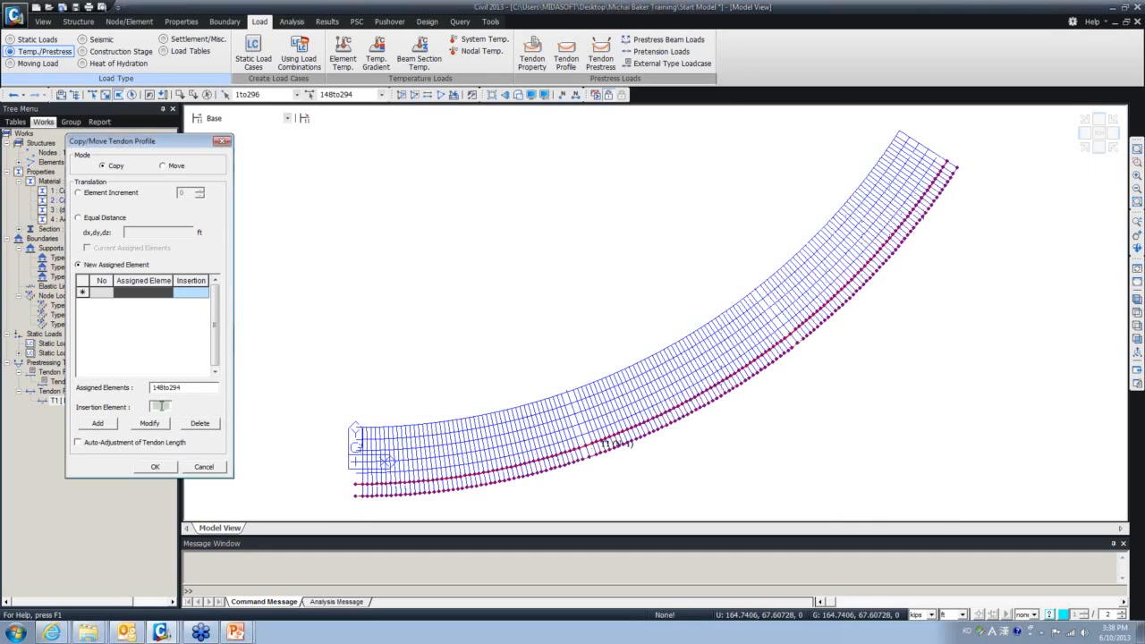
left_click(357, 485)
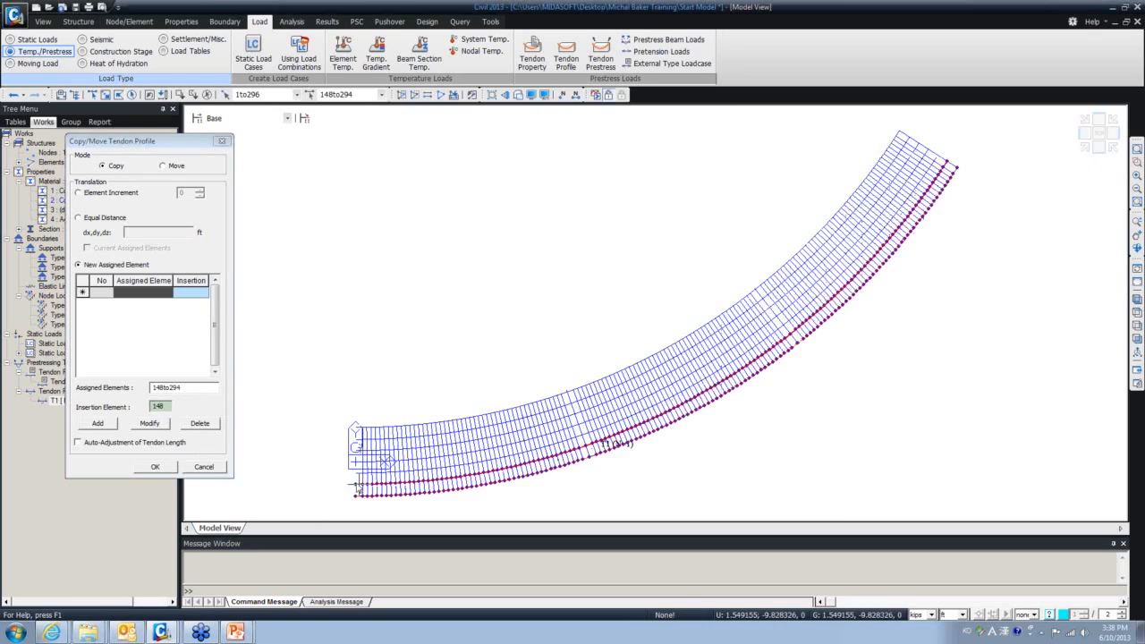
left_click(99, 424)
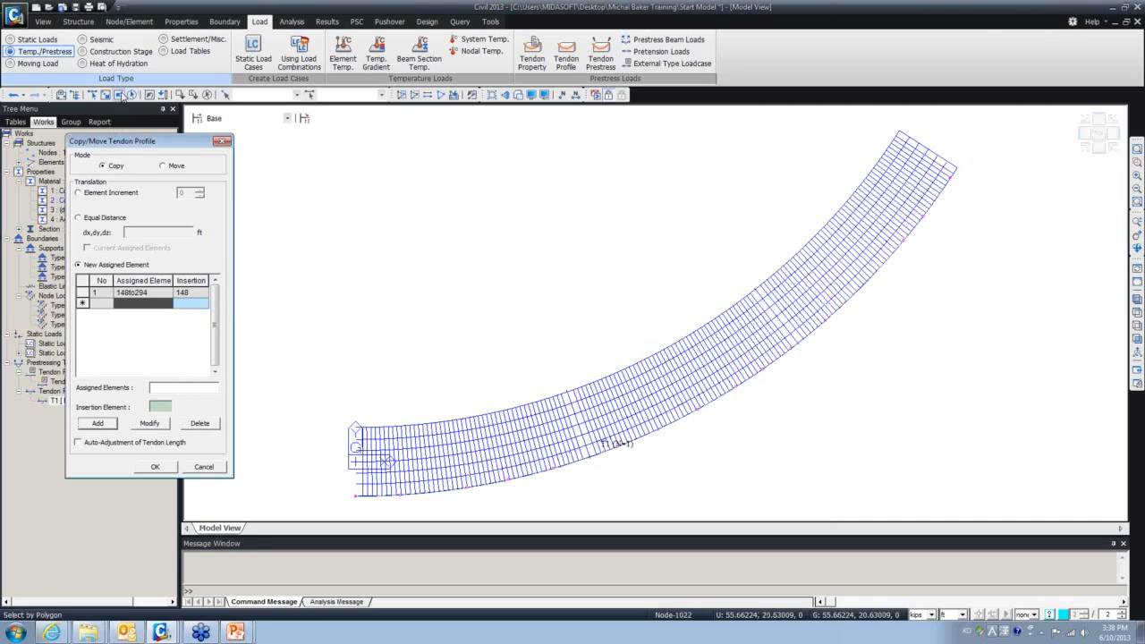
Select the third girder line from the convex edge with a polygon and add elements 295to441 with insertion element 295 as a copy target
left_click(119, 96)
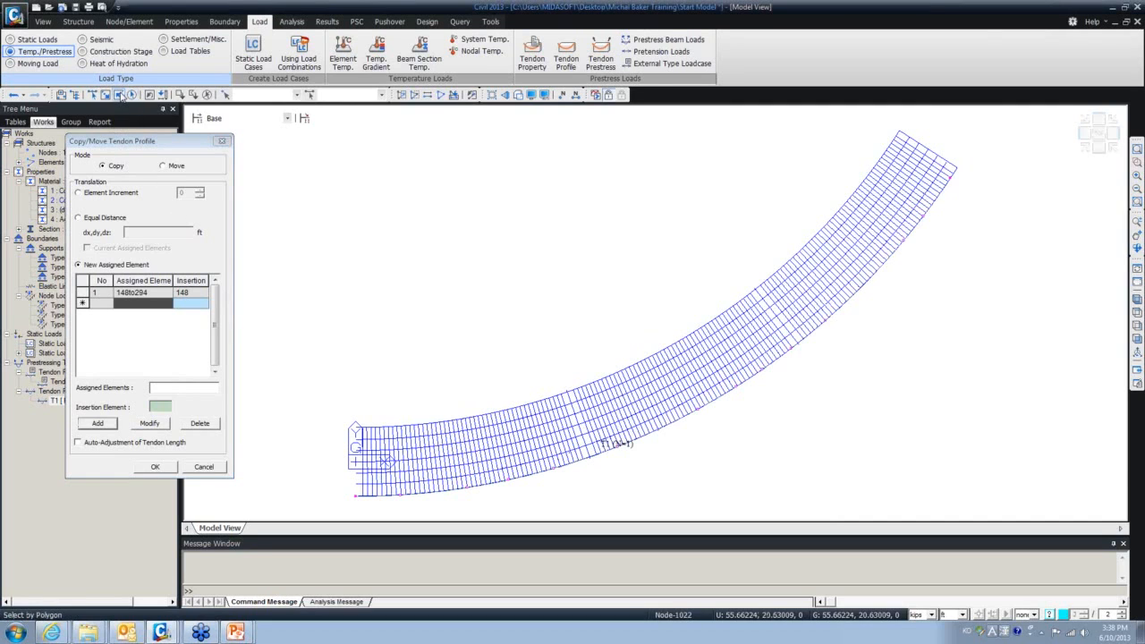
left_click(161, 388)
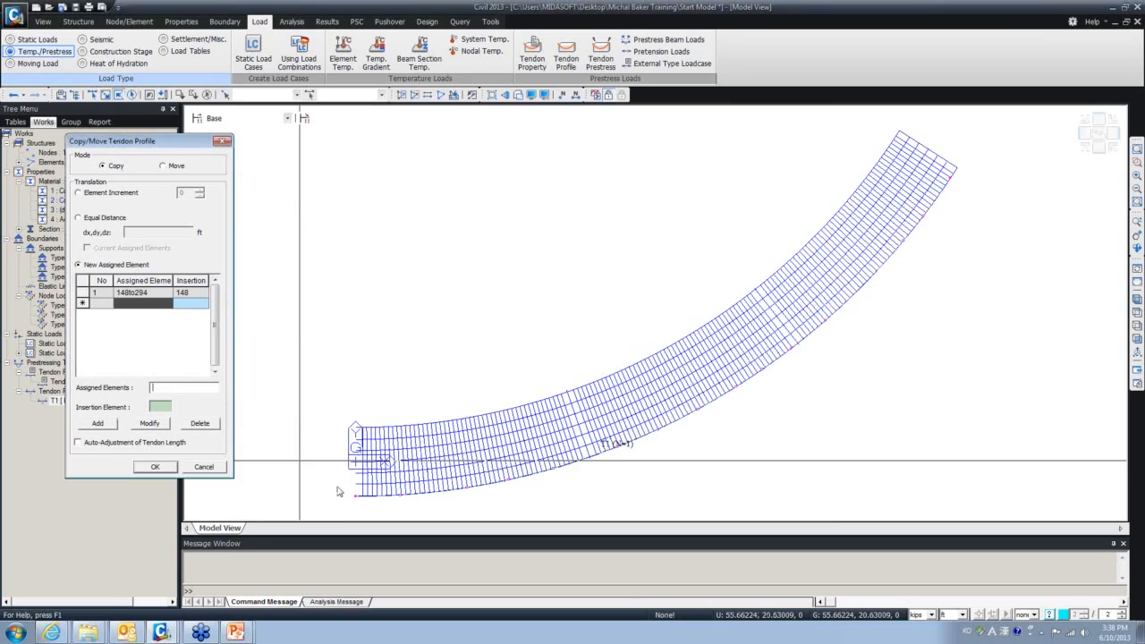
left_click(936, 144)
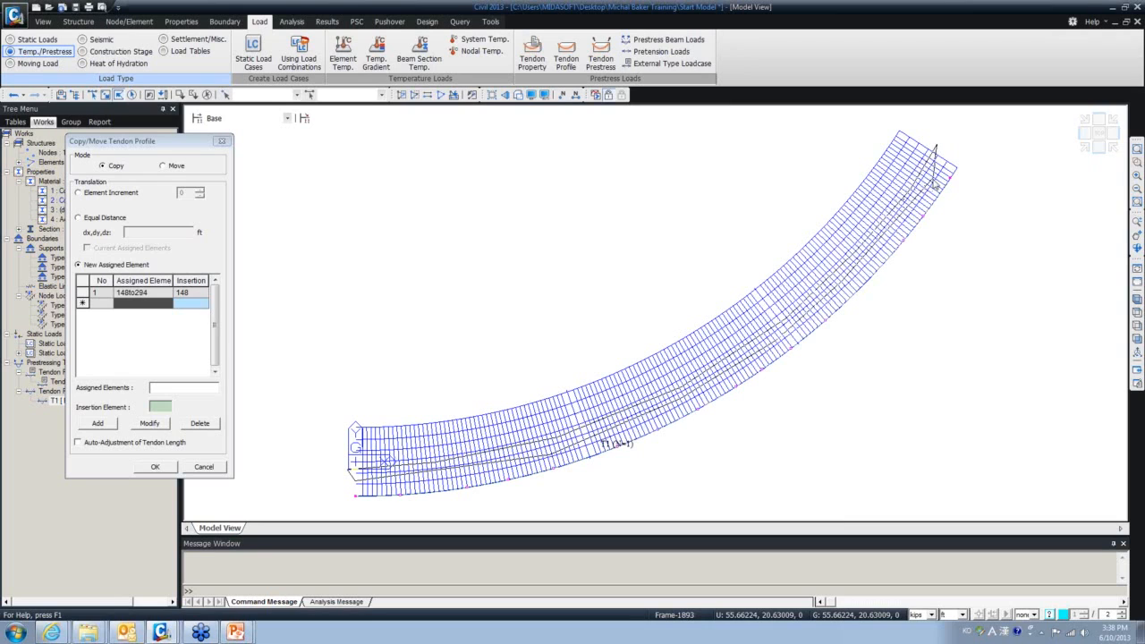
left_click(946, 146)
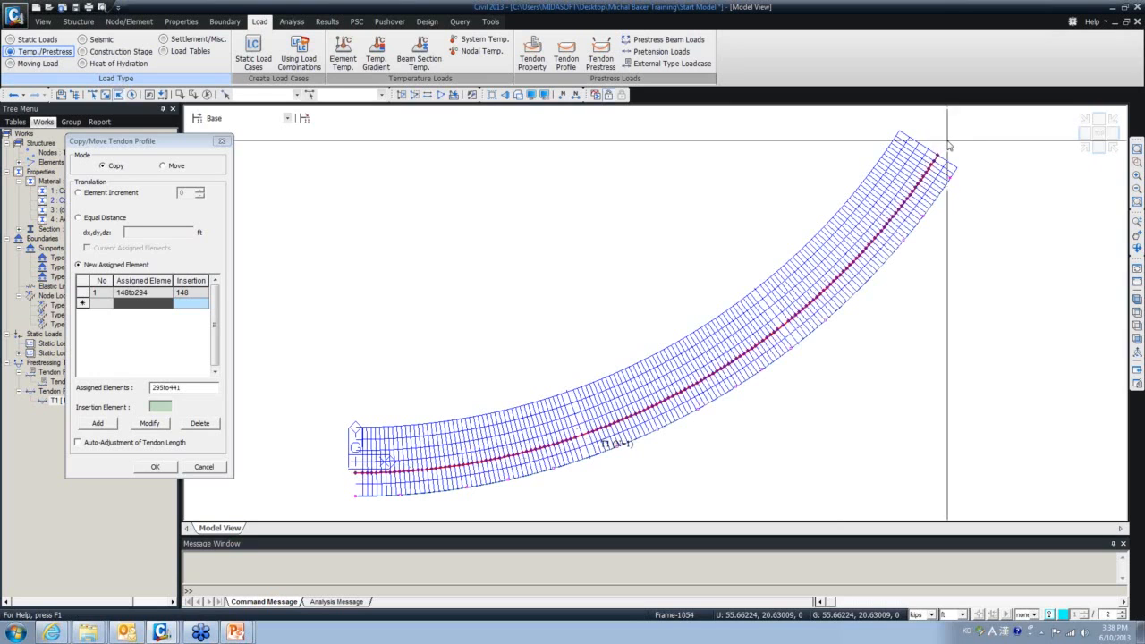
left_click(159, 405)
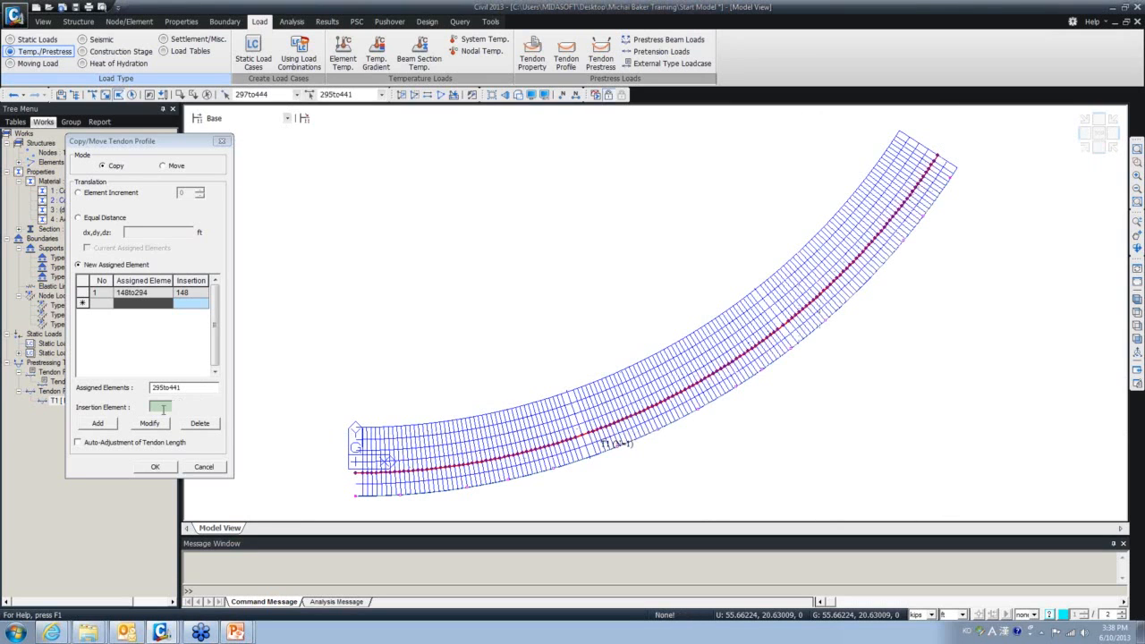
left_click(357, 474)
left_click(357, 473)
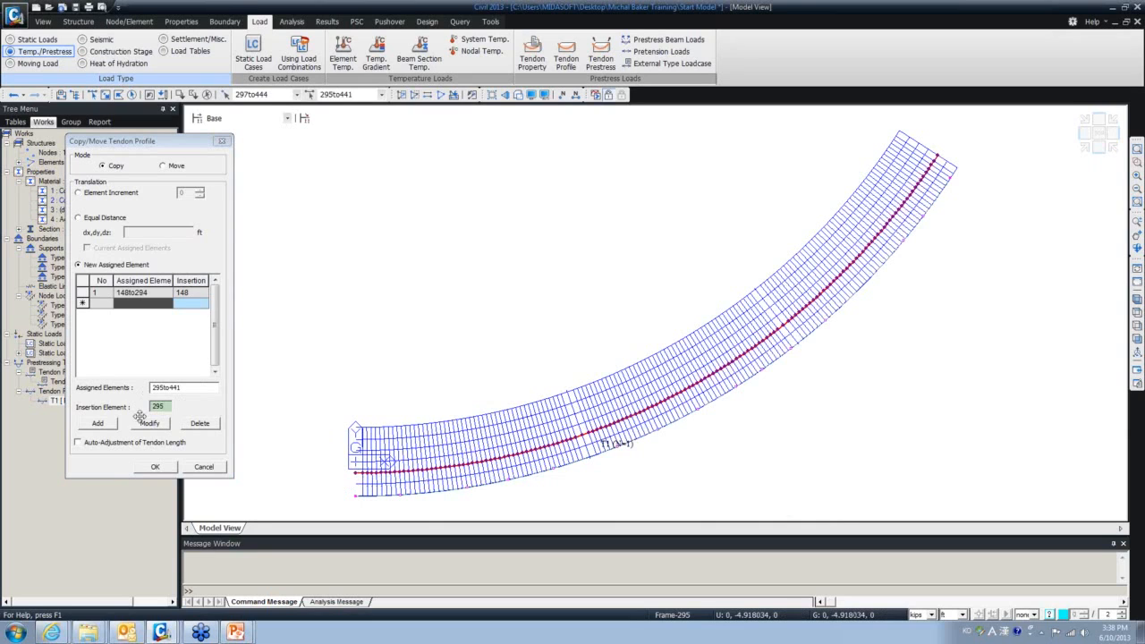
left_click(100, 426)
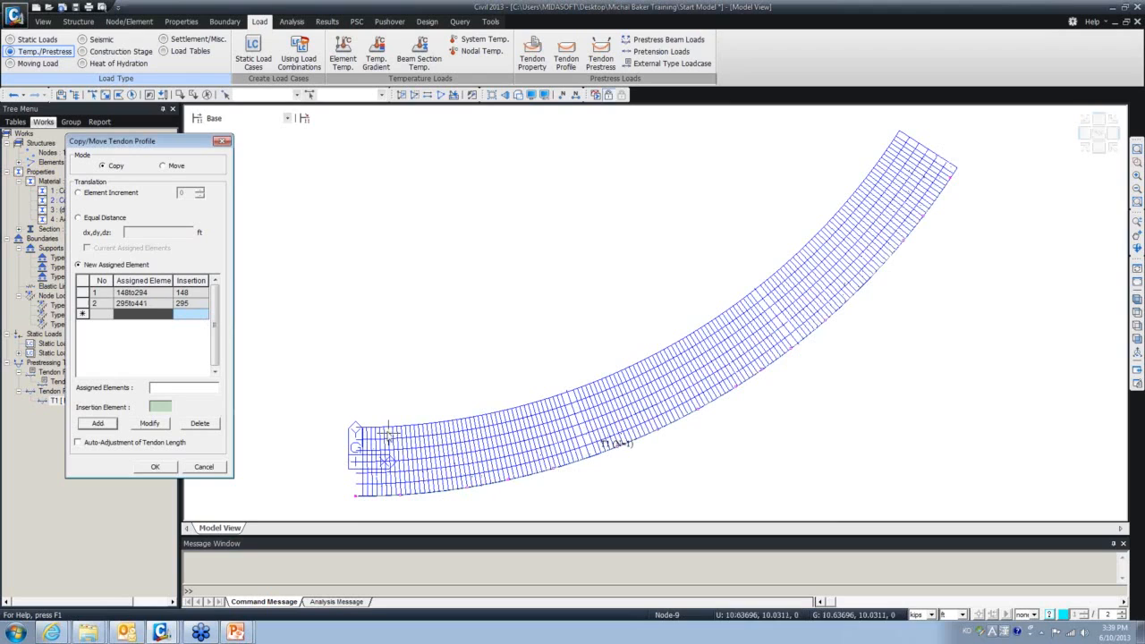
Enable auto-adjustment of tendon length, create the T1 copies on both target girder lines, and close the tendon profile list
mouse_move(550, 432)
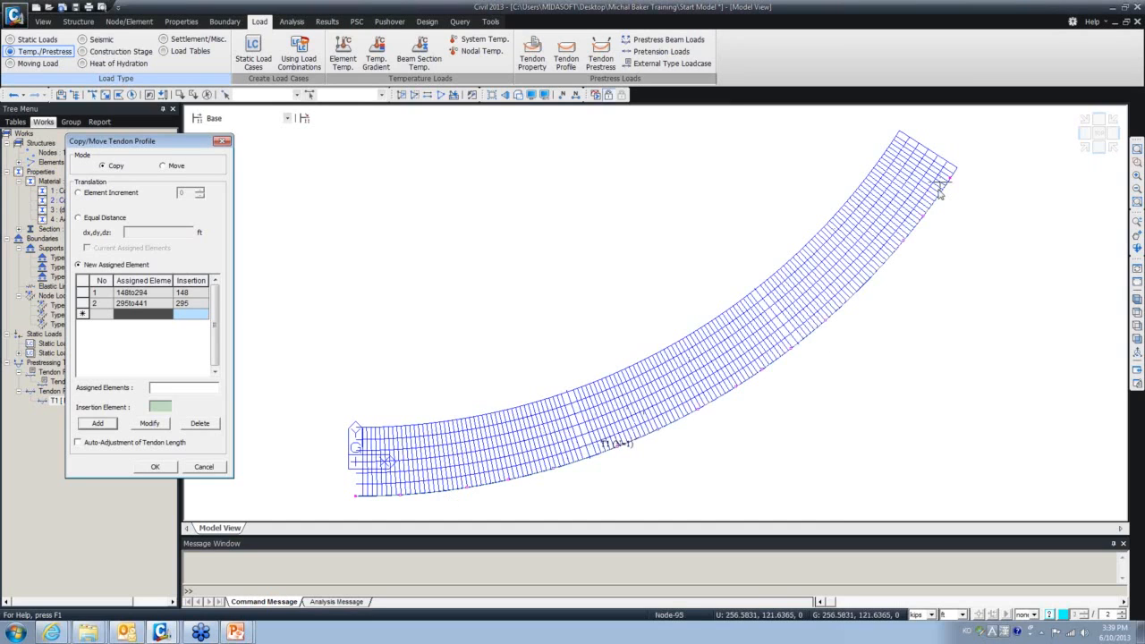
mouse_move(785, 340)
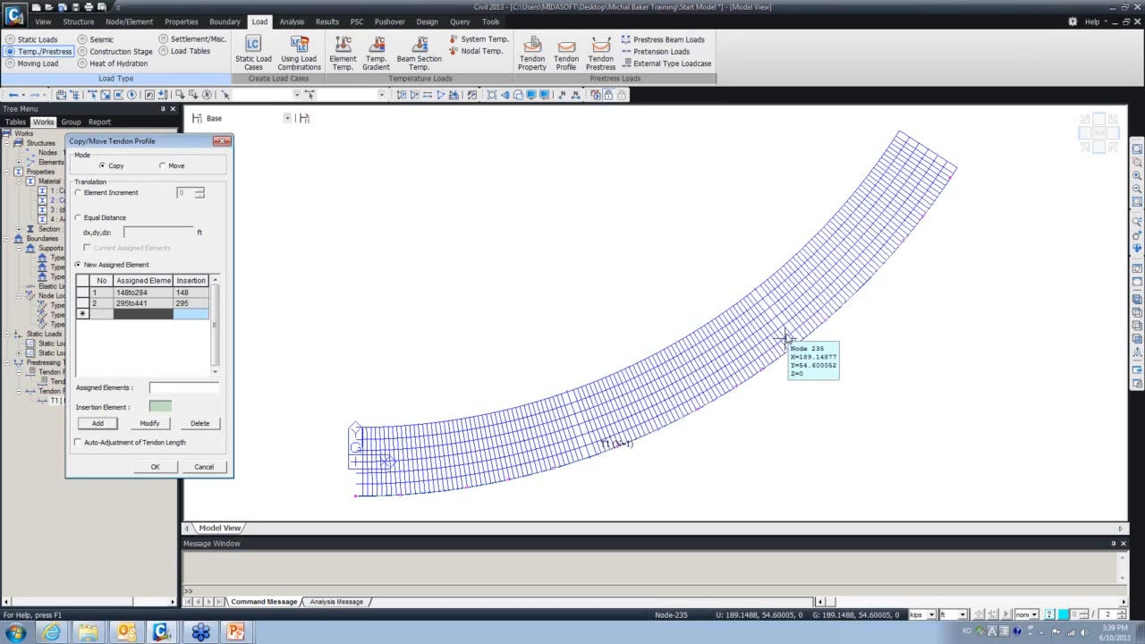
left_click(77, 443)
left_click(149, 468)
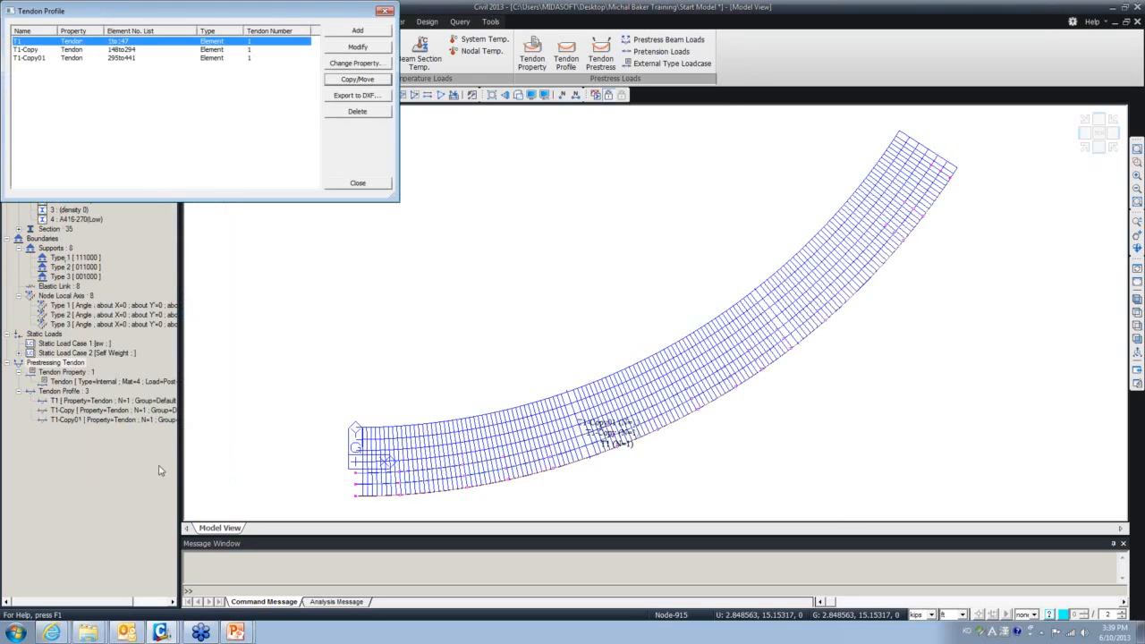
left_click(26, 50)
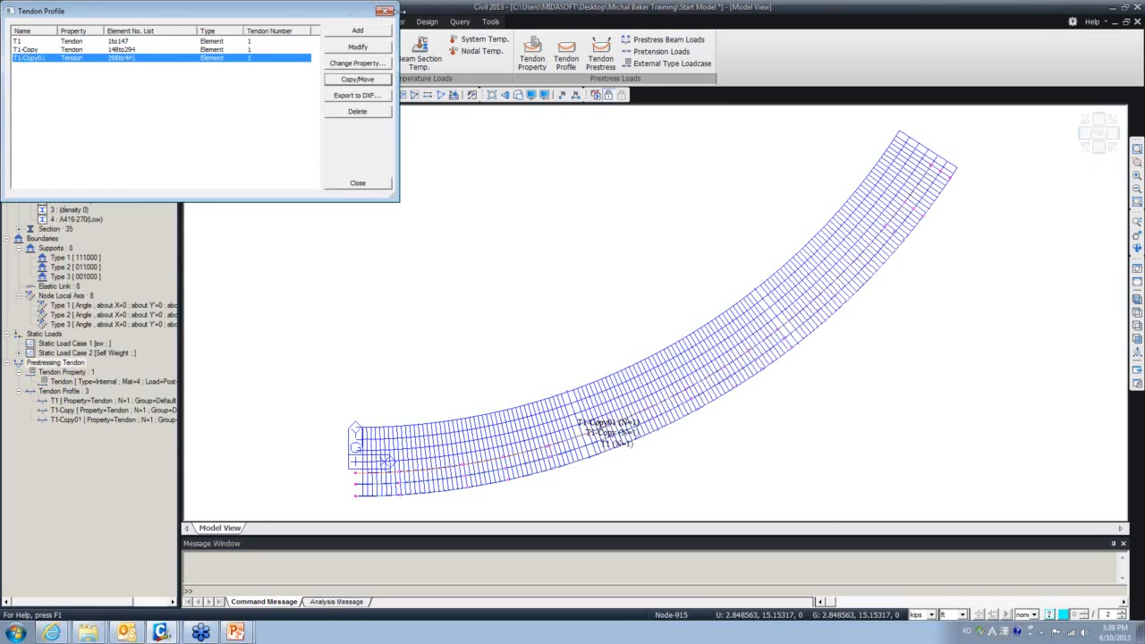
left_click(386, 10)
Examine the copied tendons against the deck in rotated views and return to the isometric view
middle_click_drag(619, 398, 641, 301)
middle_click_drag(676, 397, 715, 390)
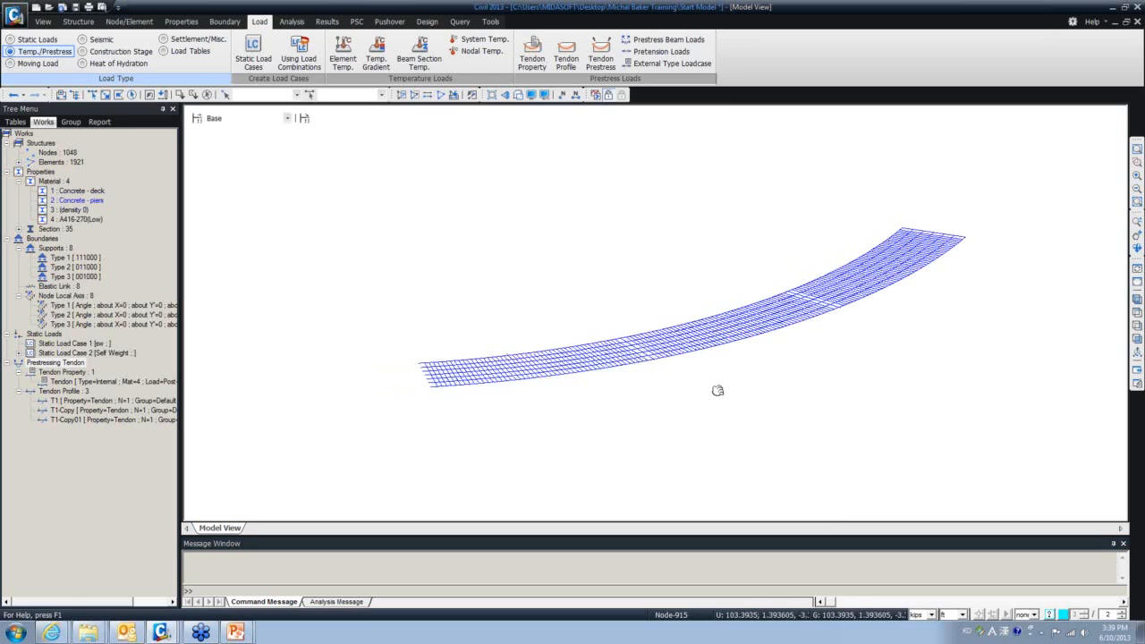
middle_click_drag(527, 383, 632, 355)
scroll(693, 346, "up", 10)
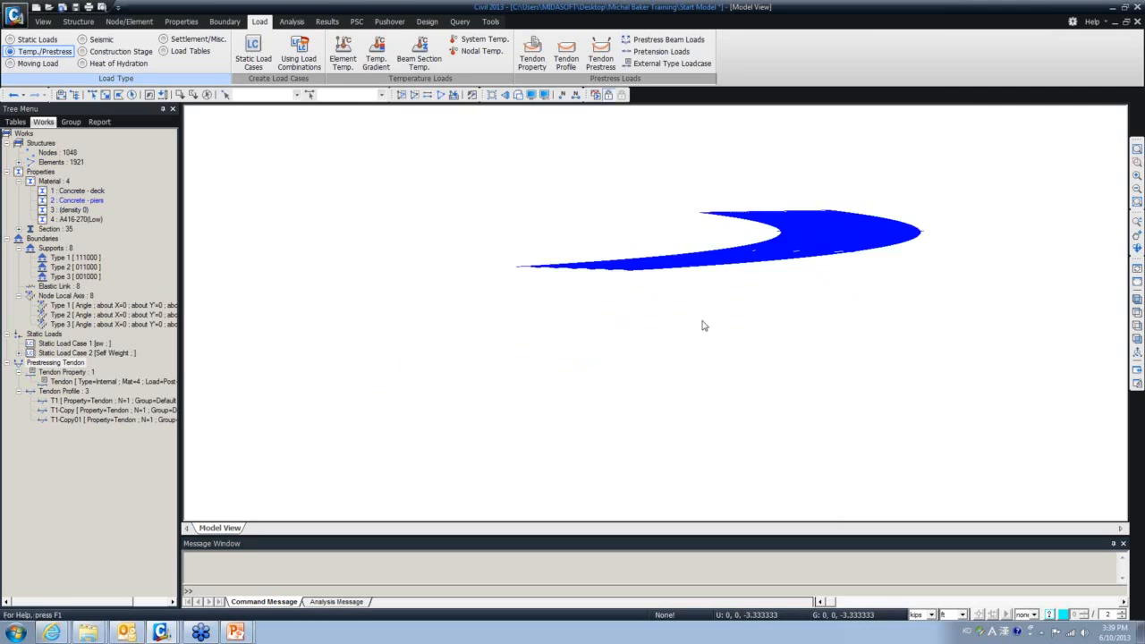
scroll(616, 317, "down", 10)
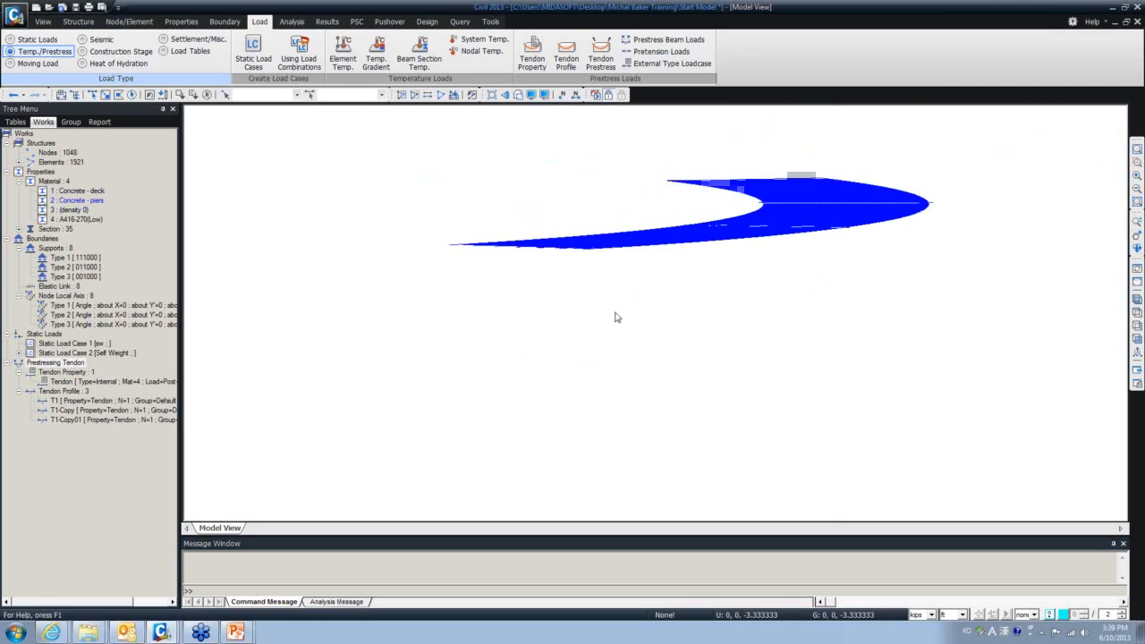
left_click(1136, 299)
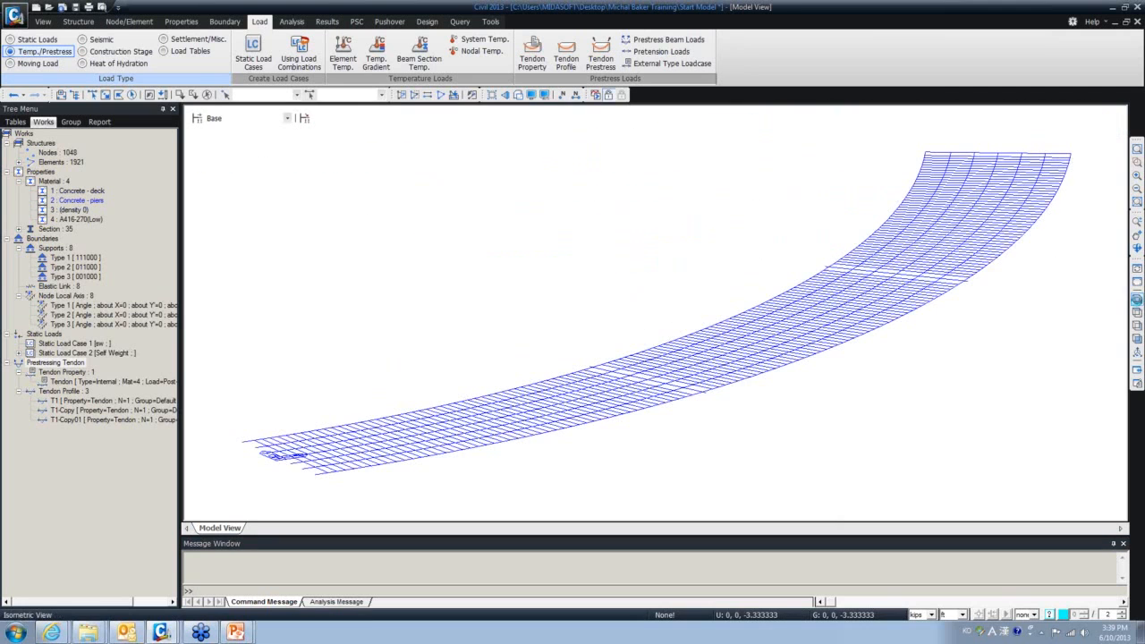
mouse_move(757, 380)
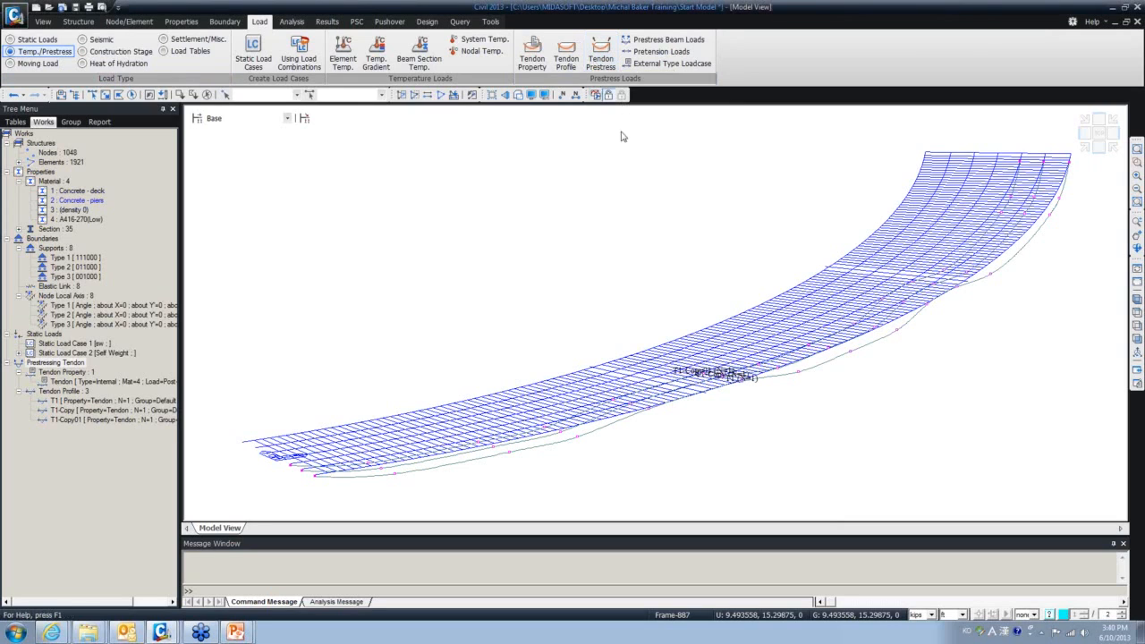
Start a tendon prestress load in load case sw for T1, T1-Copy and T1-Copy01, with first jacking at both ends
left_click(605, 71)
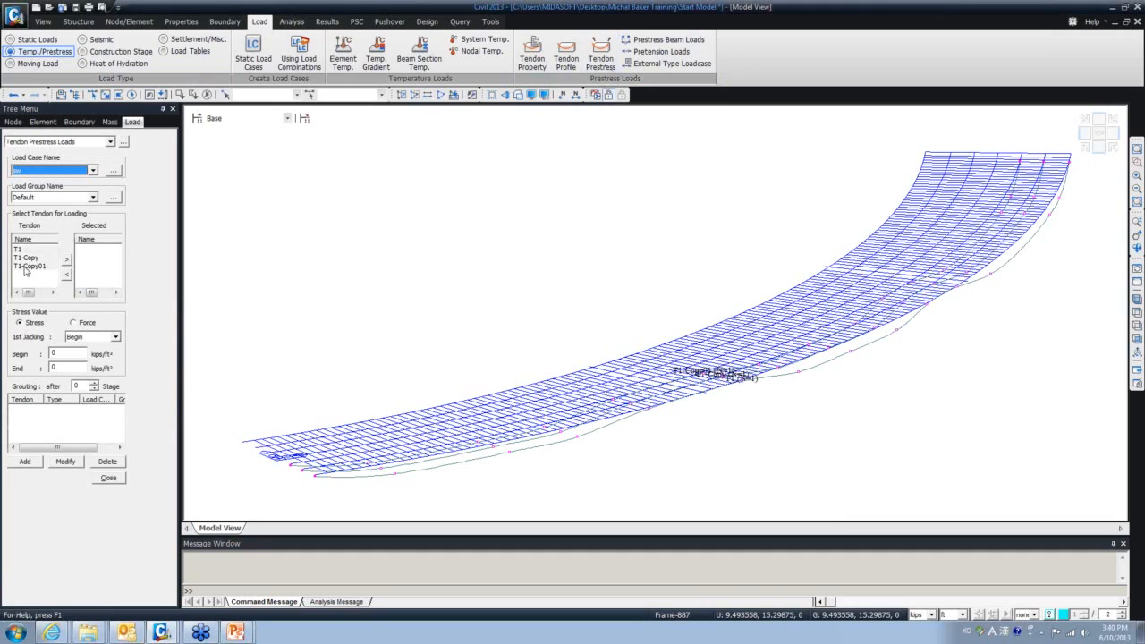
left_click_drag(24, 266, 25, 268)
left_click(66, 259)
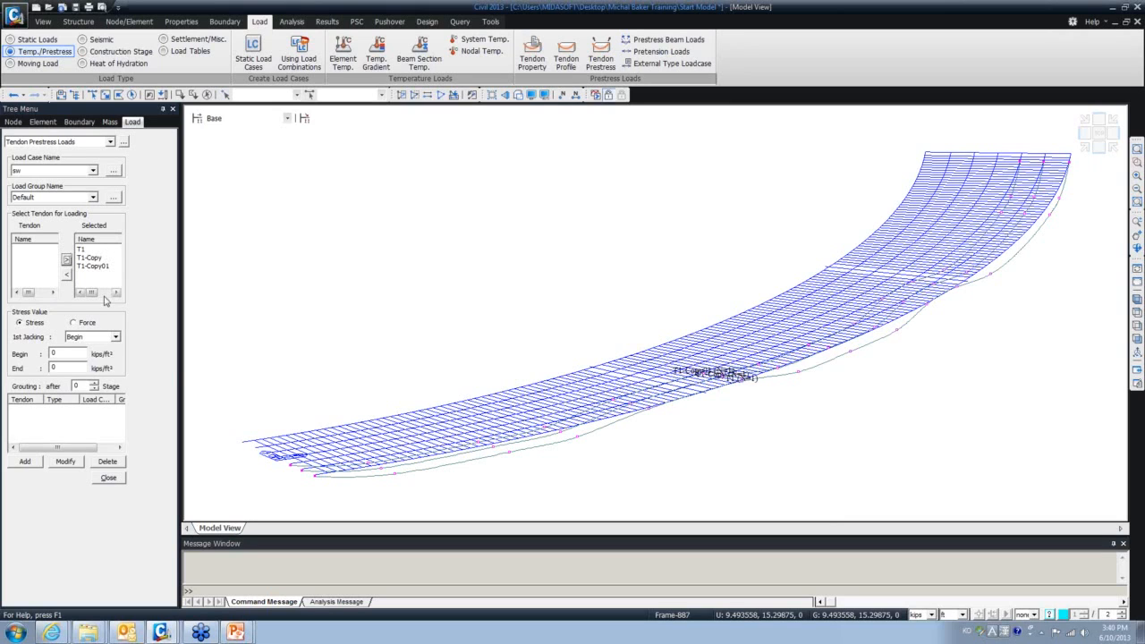
left_click(115, 337)
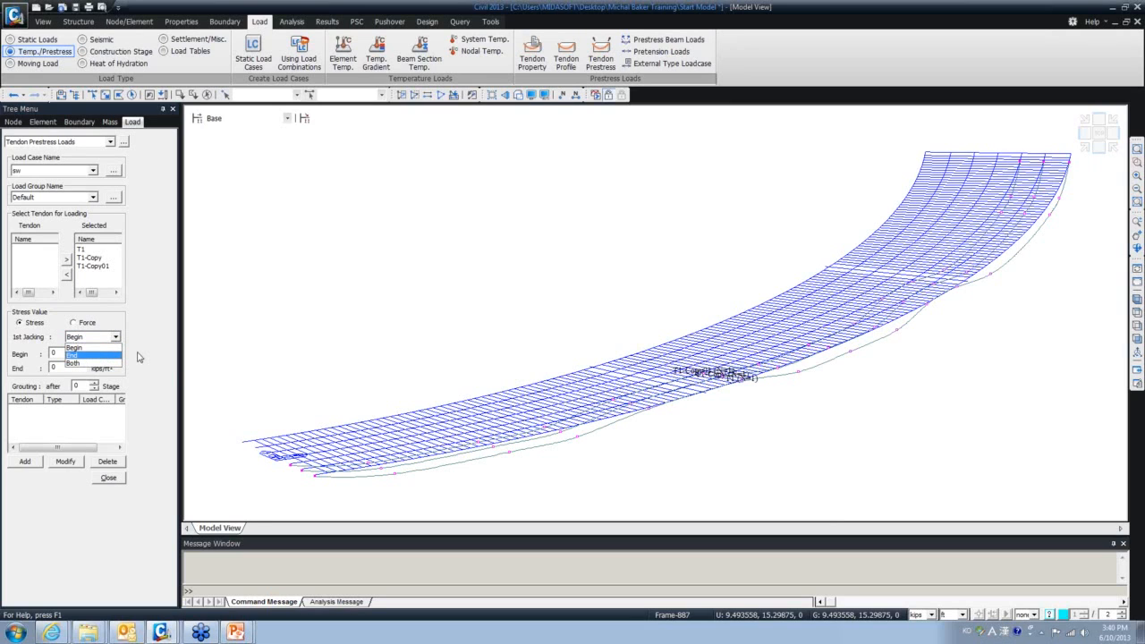
left_click(84, 363)
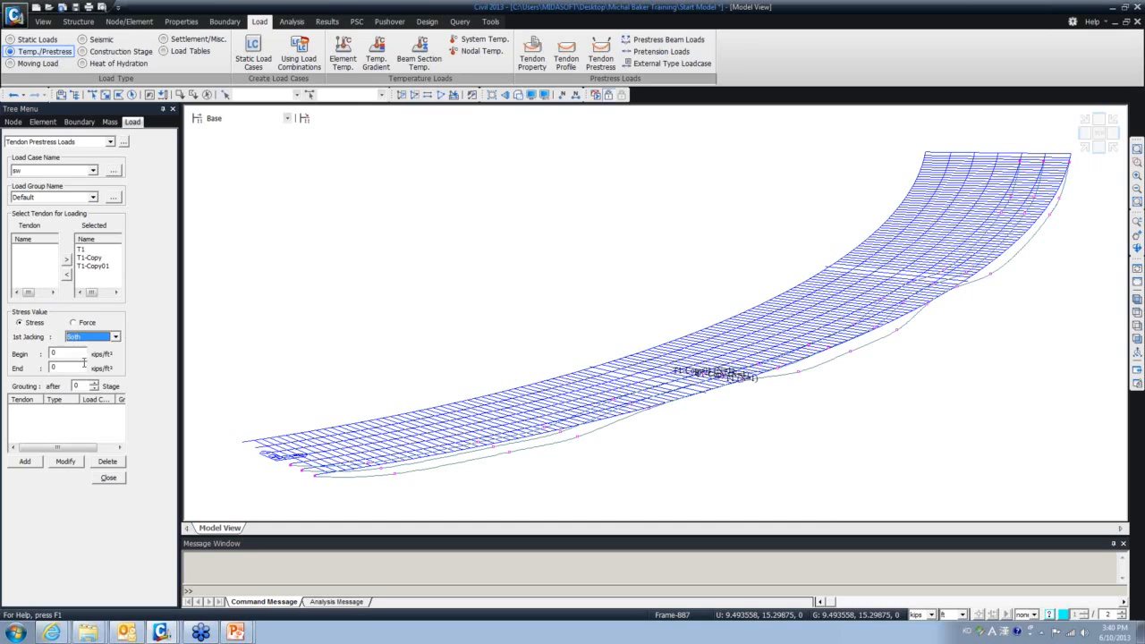
key("Tab")
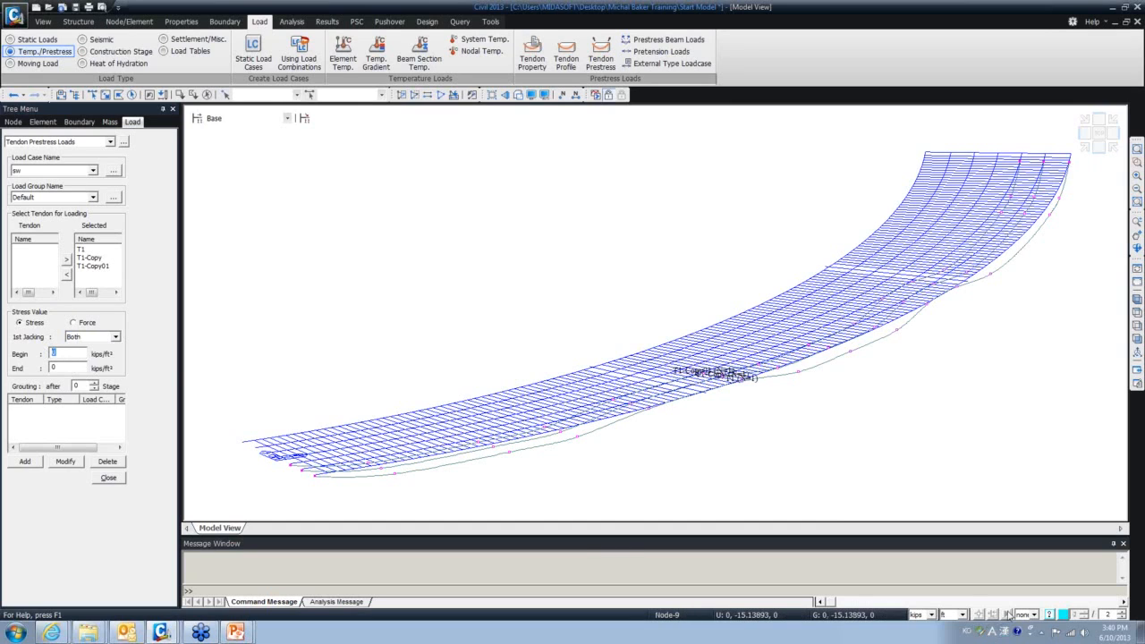
Switch the length unit to inches and add the prestress loads with a stress of 200 kips/in² at begin and end
left_click(955, 614)
left_click(951, 601)
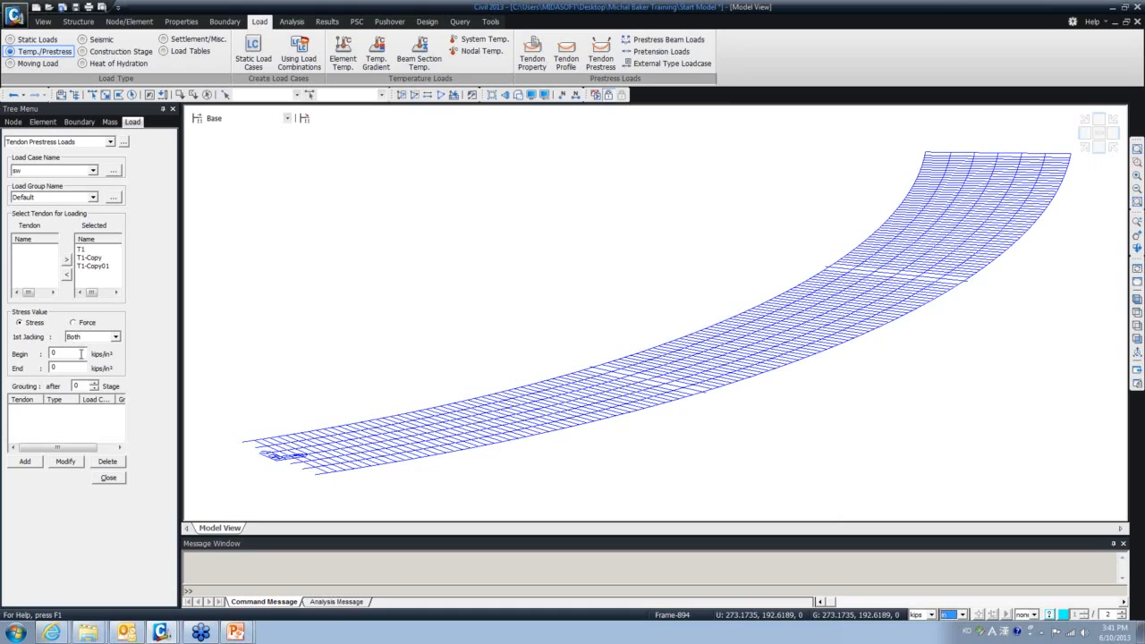
left_click(72, 323)
left_click(22, 324)
left_click(75, 353)
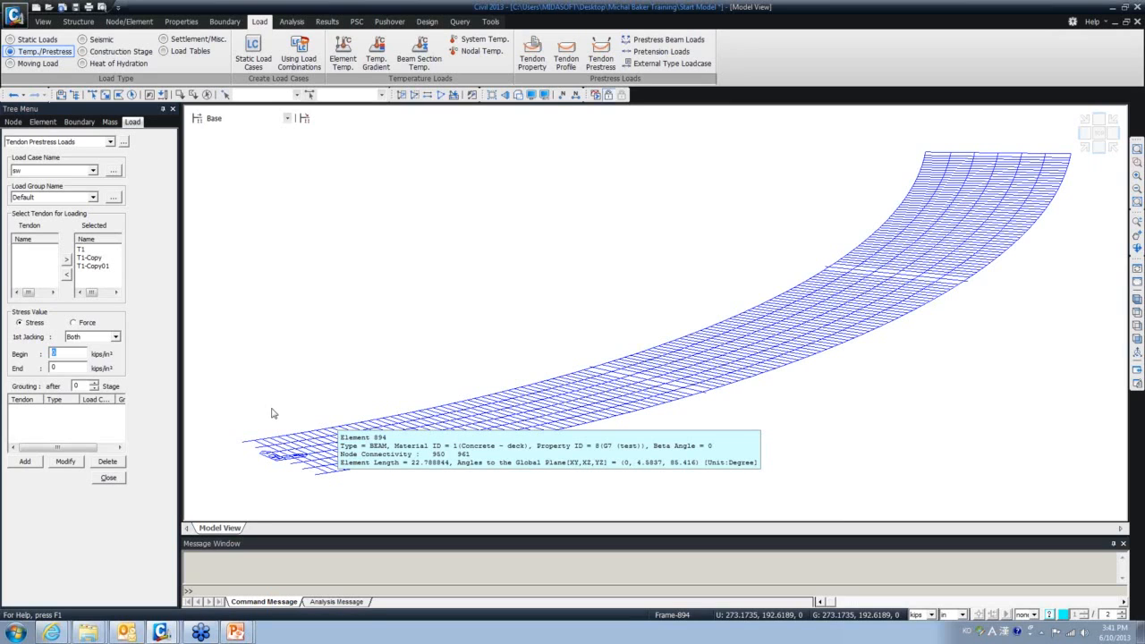
type("200200")
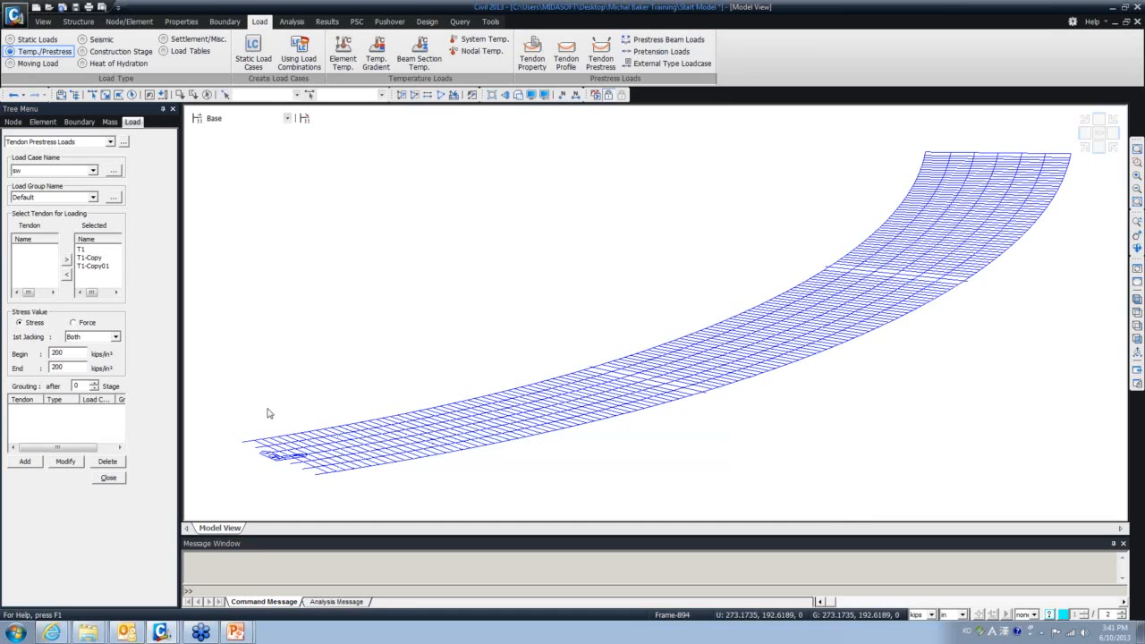
left_click(25, 460)
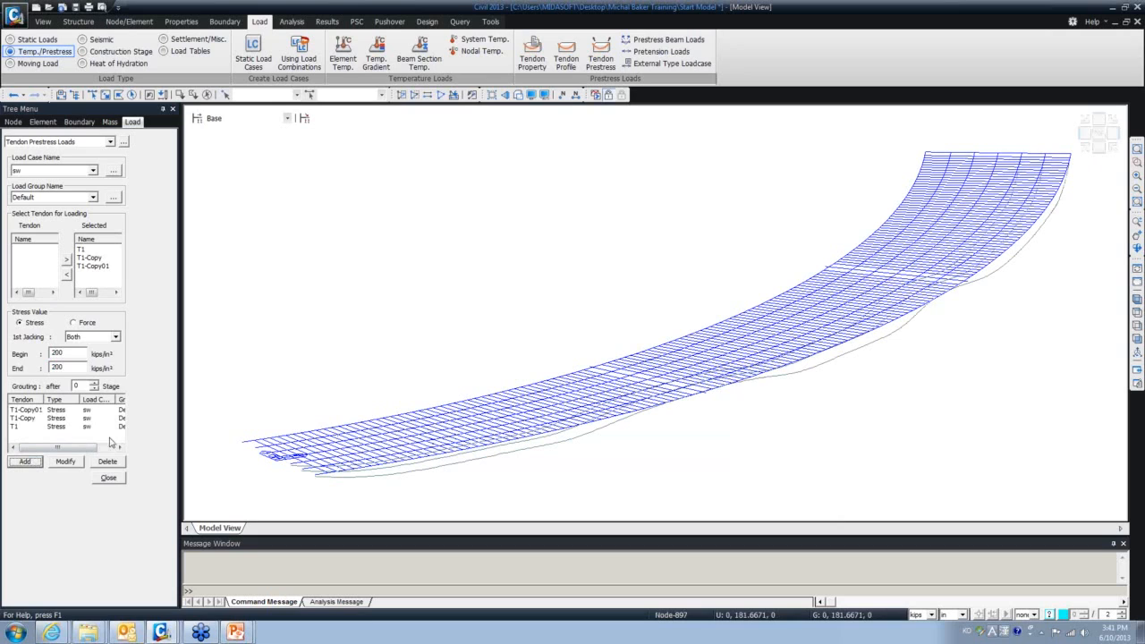
left_click(113, 479)
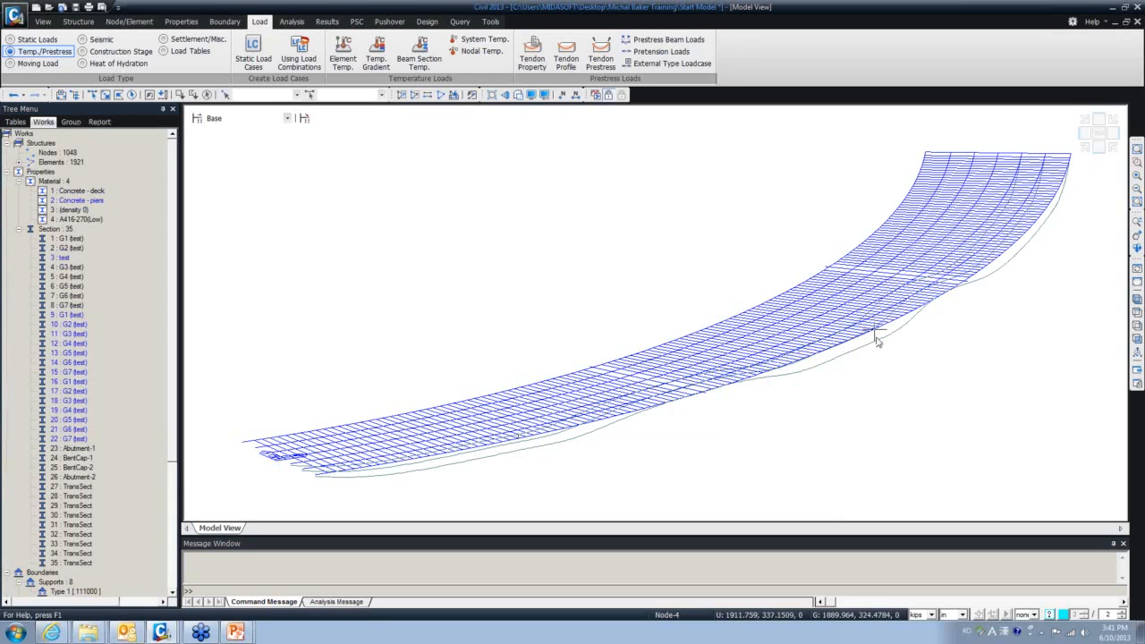
Collapse the section and properties branches of the model tree to reach the tendon profiles
left_click(18, 229)
left_click(8, 172)
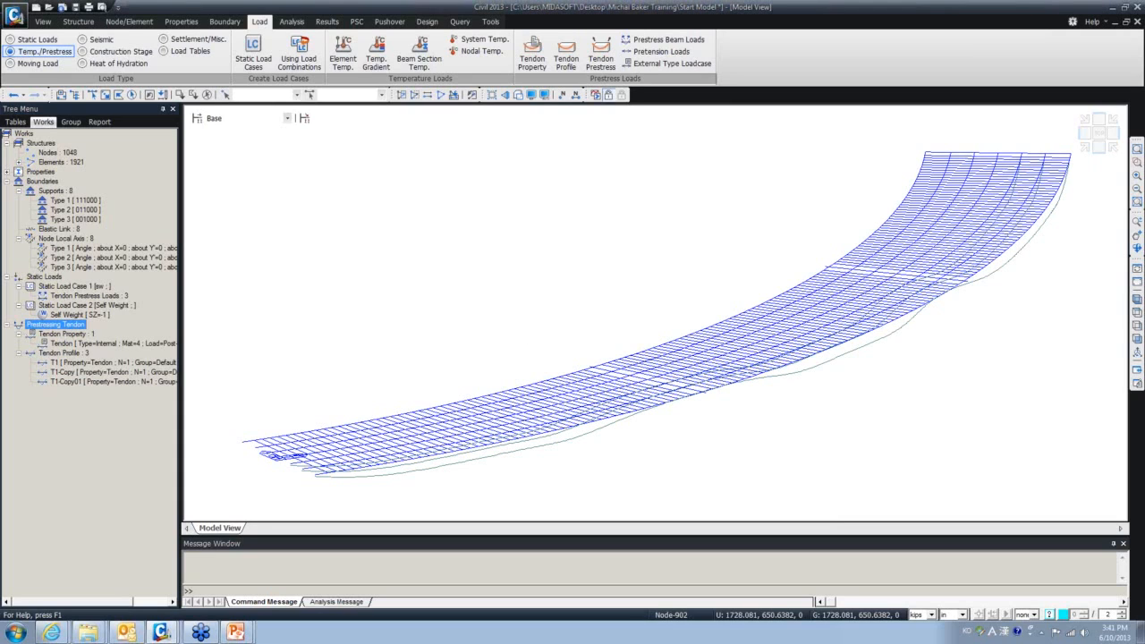
right_click(82, 362)
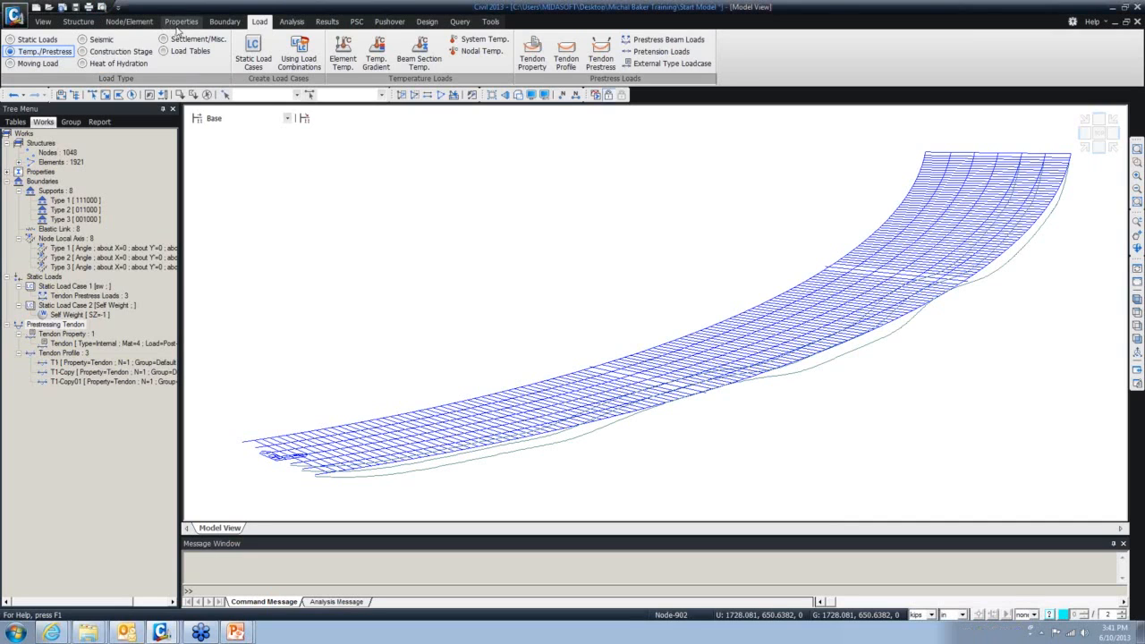
Start a time-dependent creep/shrinkage material named Creep/Shrink based on the AASHTO code
left_click(181, 21)
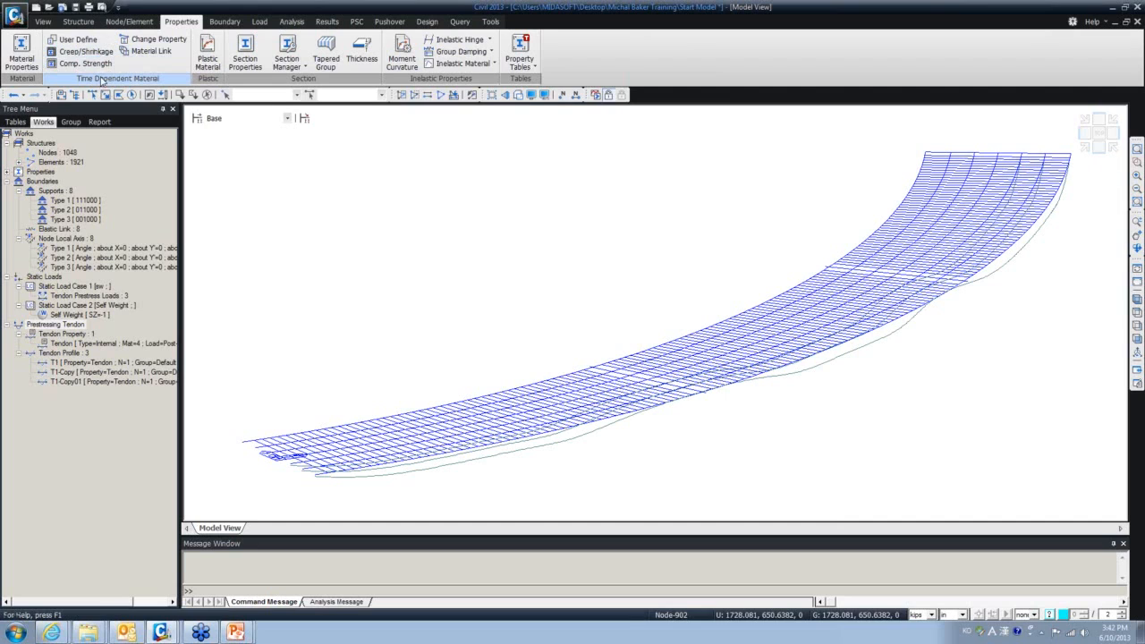
left_click(89, 52)
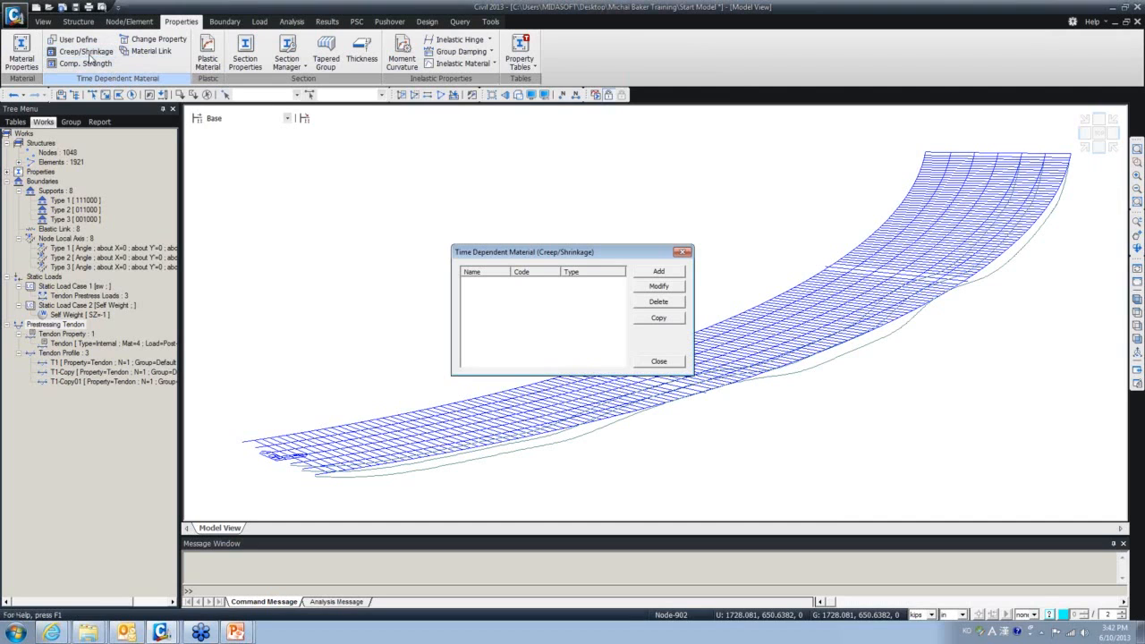
left_click(648, 271)
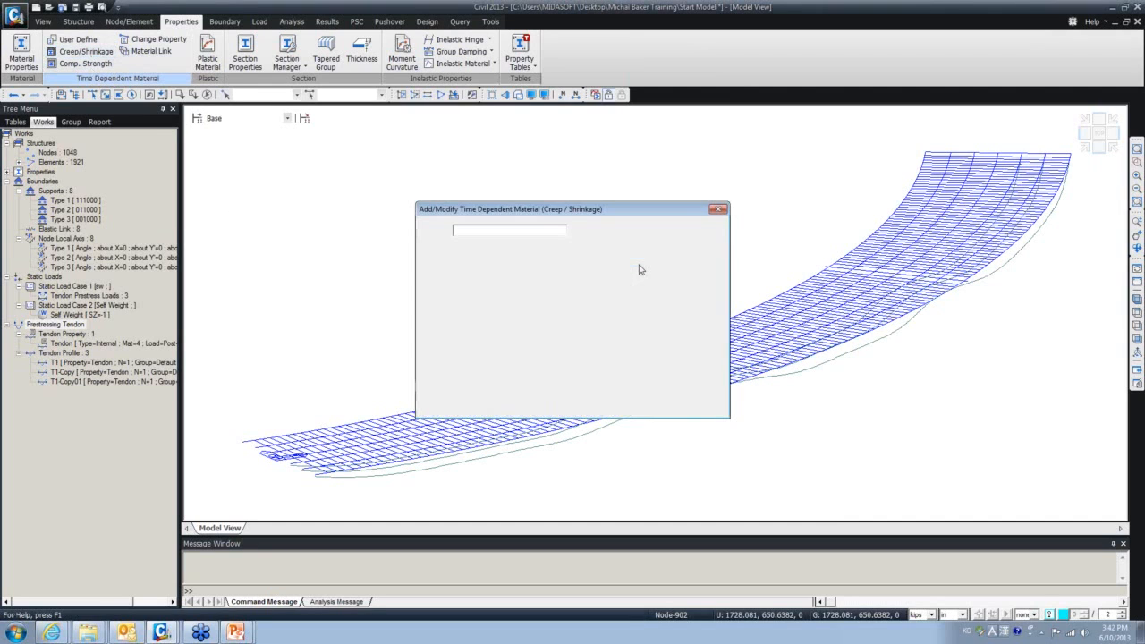
left_click_drag(579, 211, 551, 135)
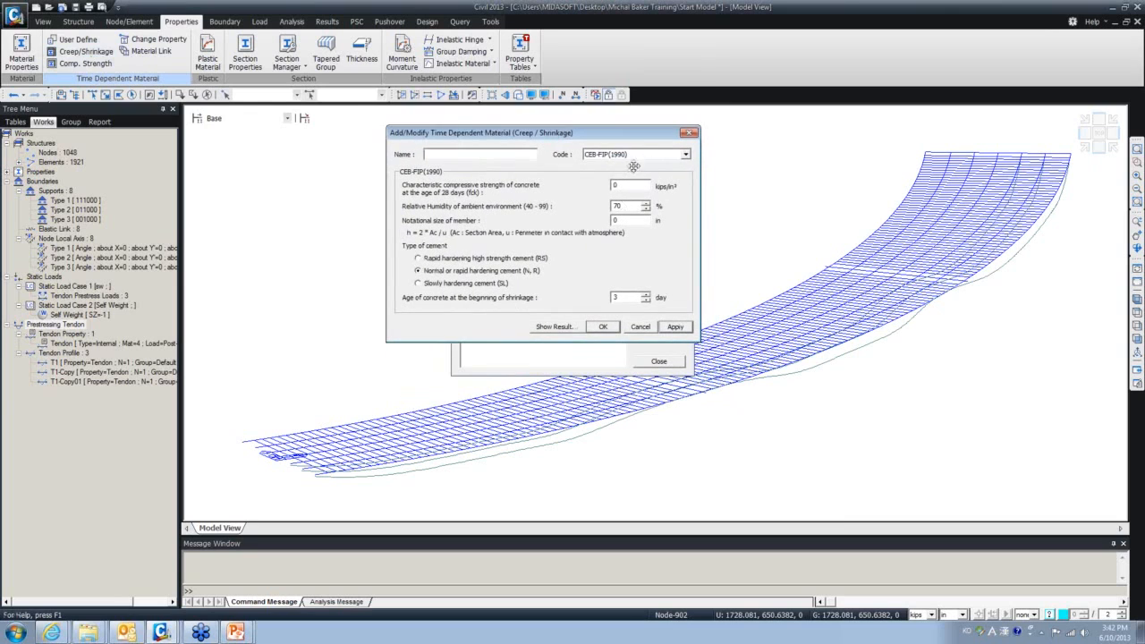
left_click(658, 156)
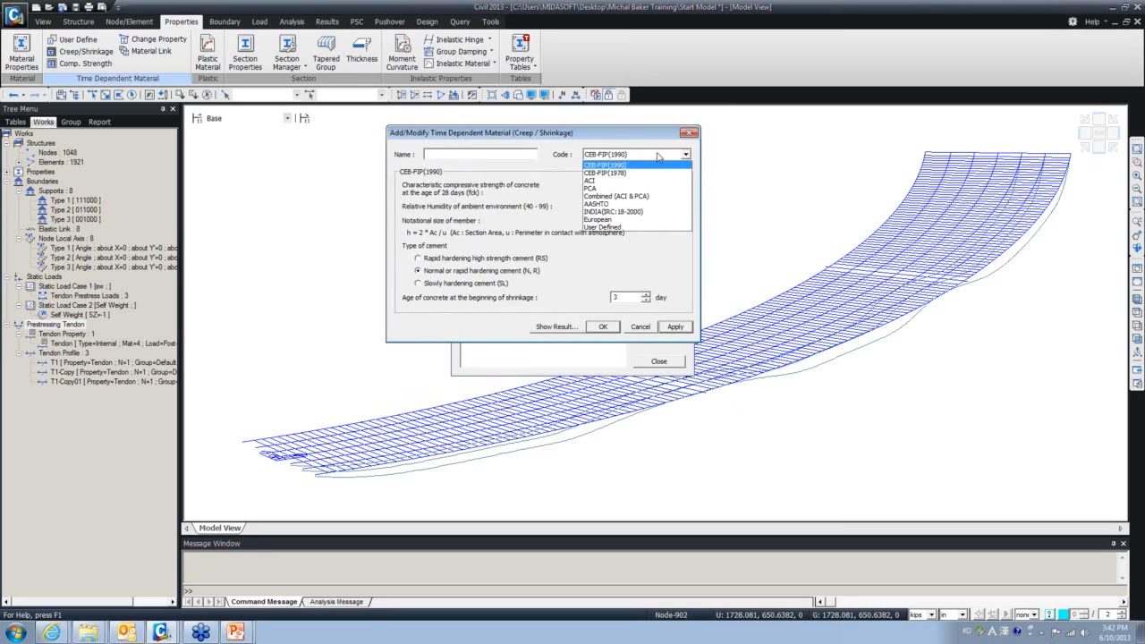
left_click(626, 204)
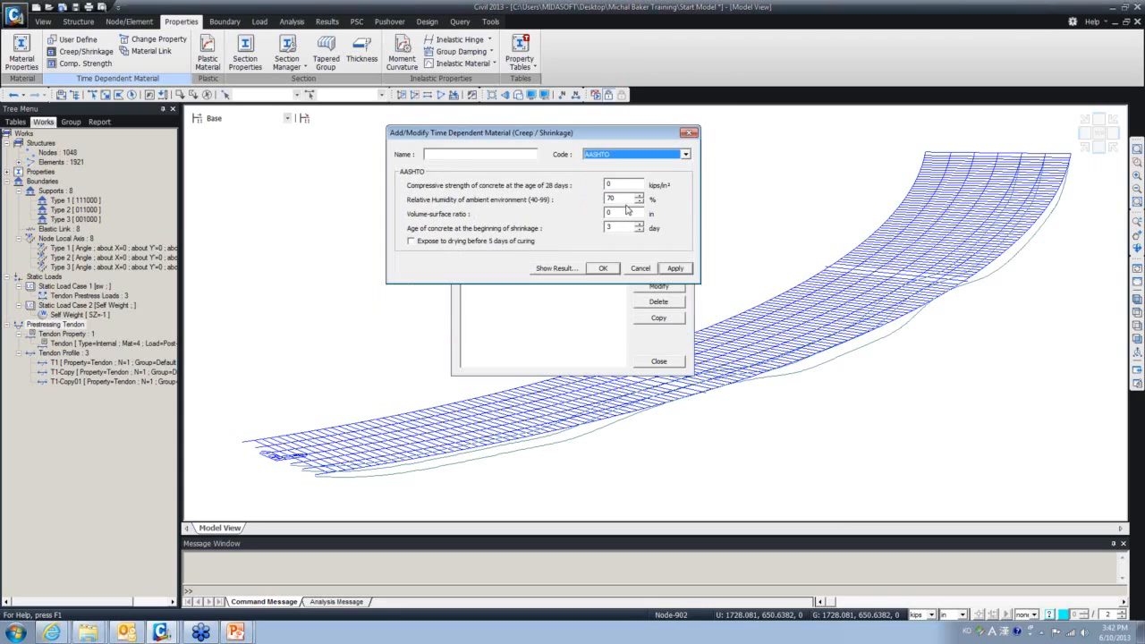
left_click(488, 153)
type("C")
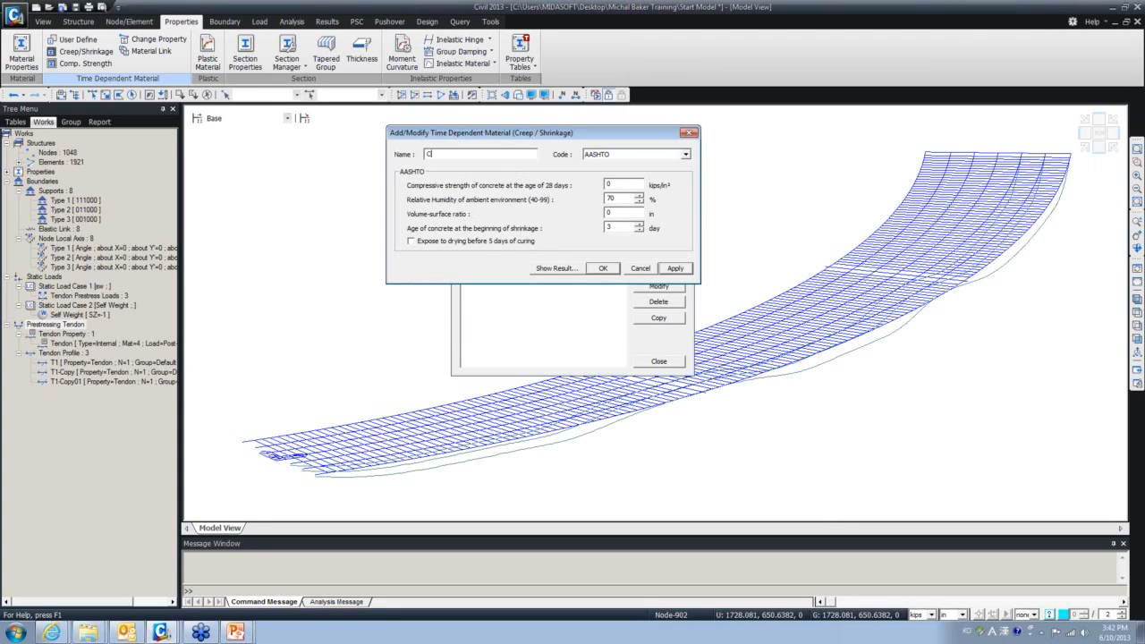
type("reep/Shrink")
Set the creep/shrinkage material's 28-day compressive strength to 8 kips/in² and its volume-surface ratio to 10 in
double_click(620, 185)
type("8")
double_click(626, 213)
type("1")
Review the creep coefficient curve over time and save the creep/shrinkage material
left_click(544, 269)
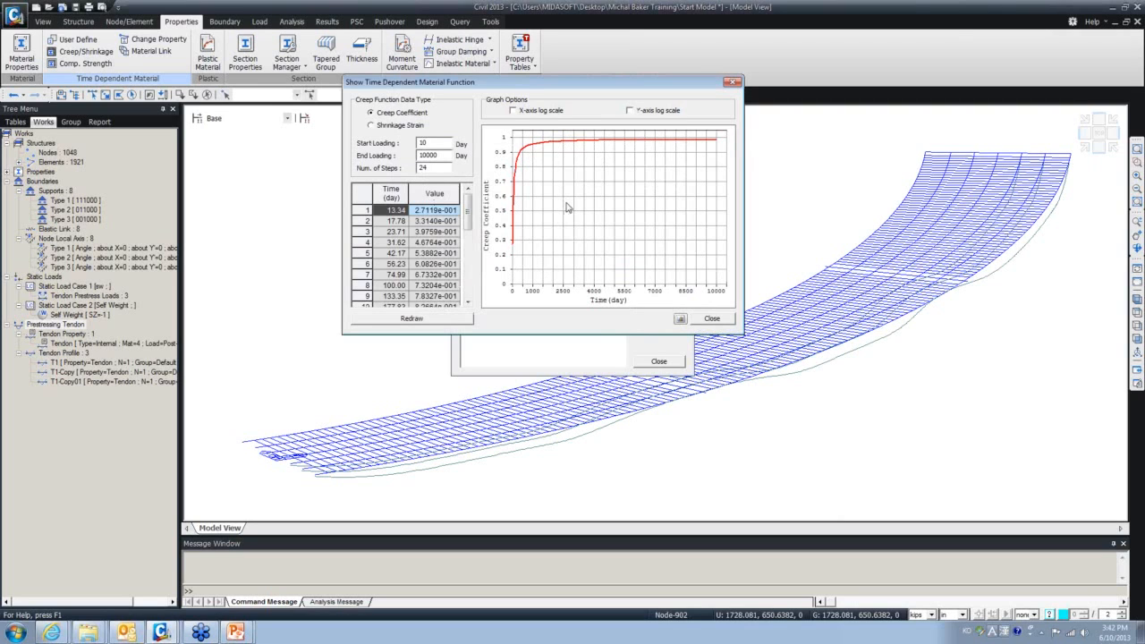
left_click(732, 82)
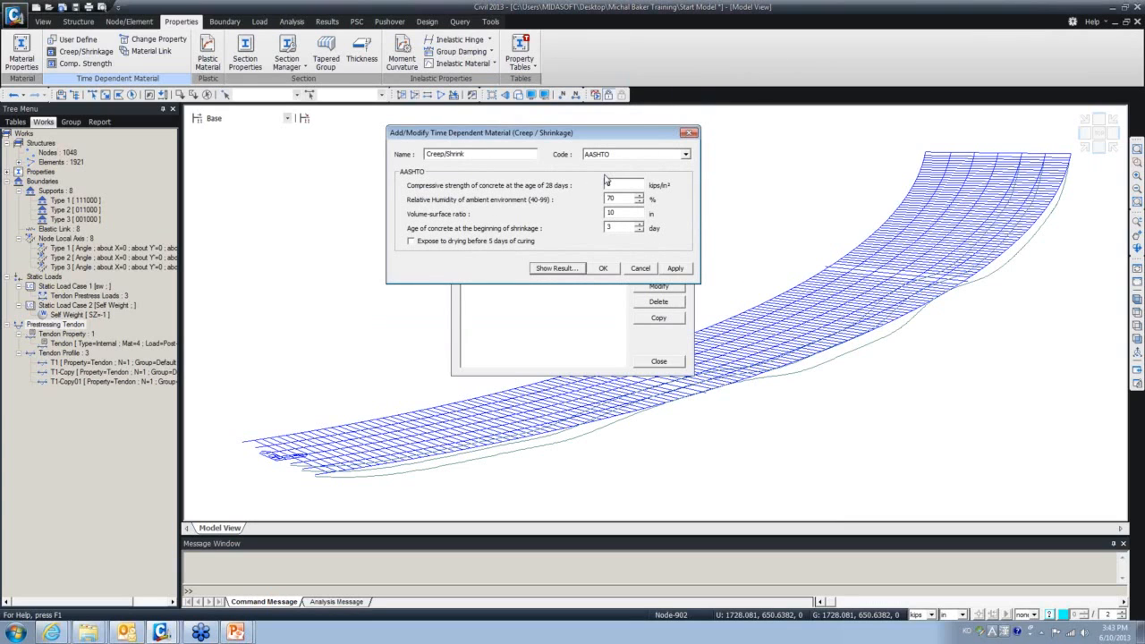
left_click(543, 270)
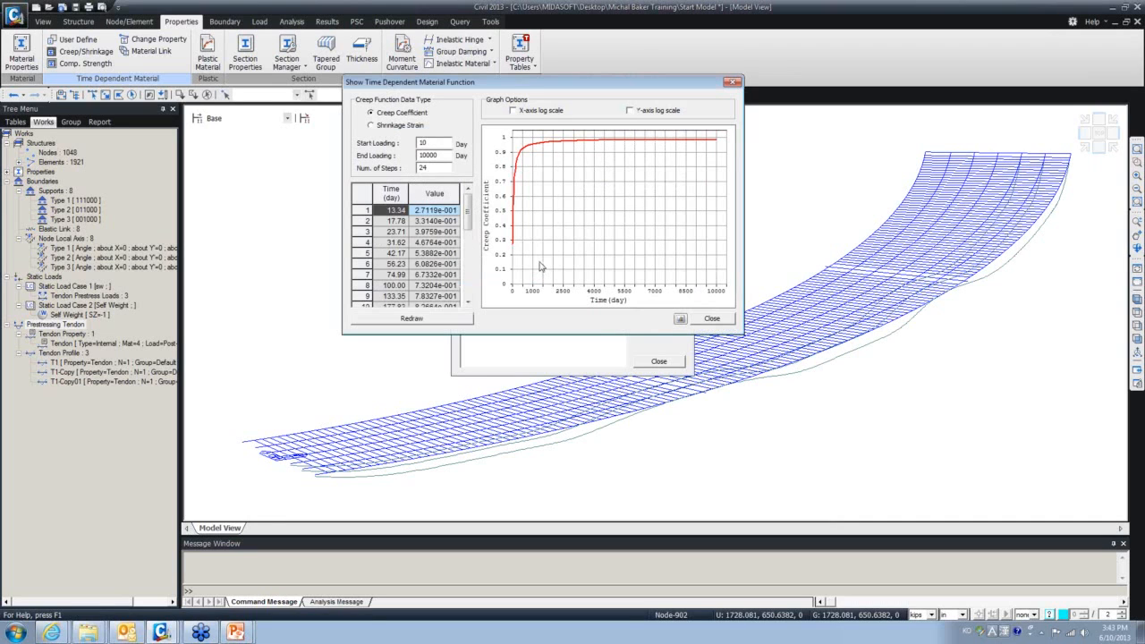
left_click(711, 318)
left_click(603, 267)
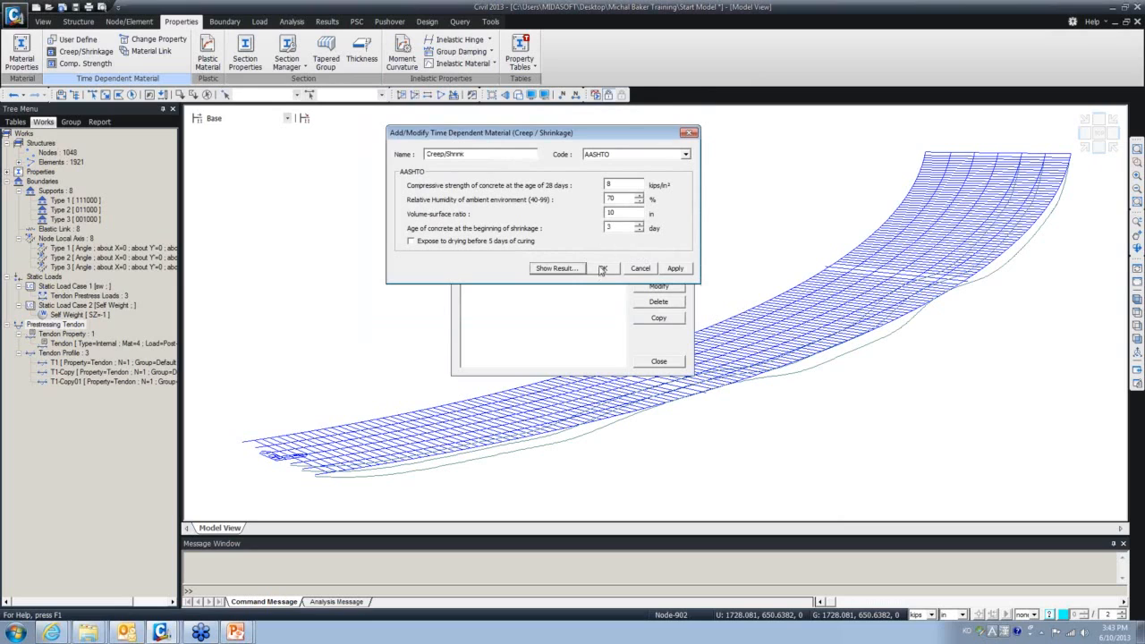
left_click(686, 250)
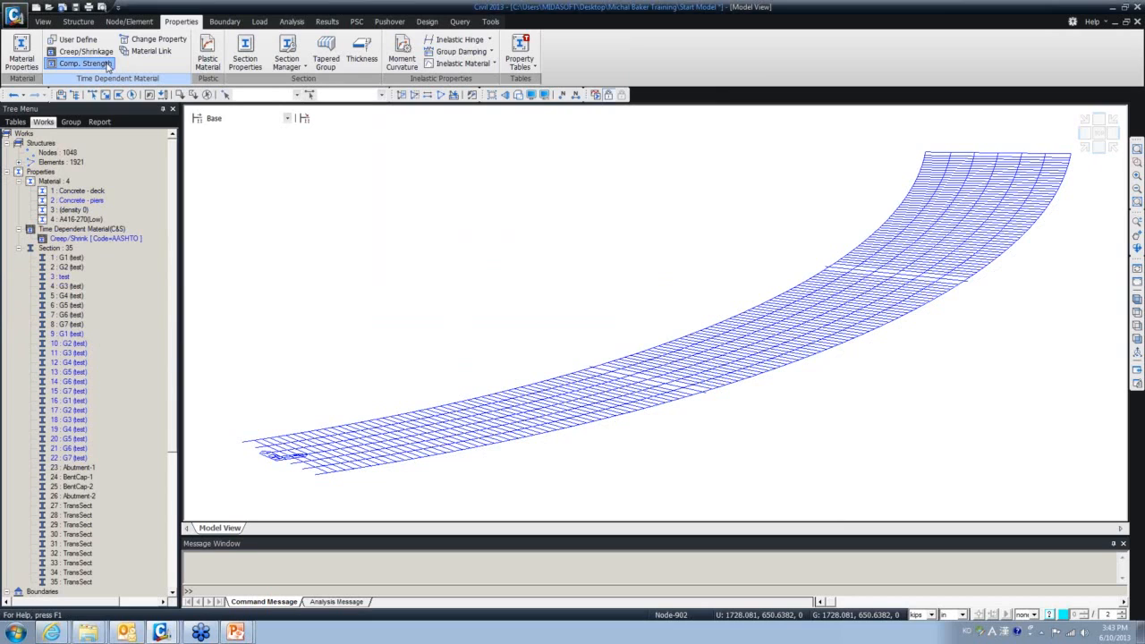
Start an ACI compressive strength material with 8 kips/in² at 28 days and factors a and b of 1, and plot its curve
left_click(108, 65)
left_click(641, 280)
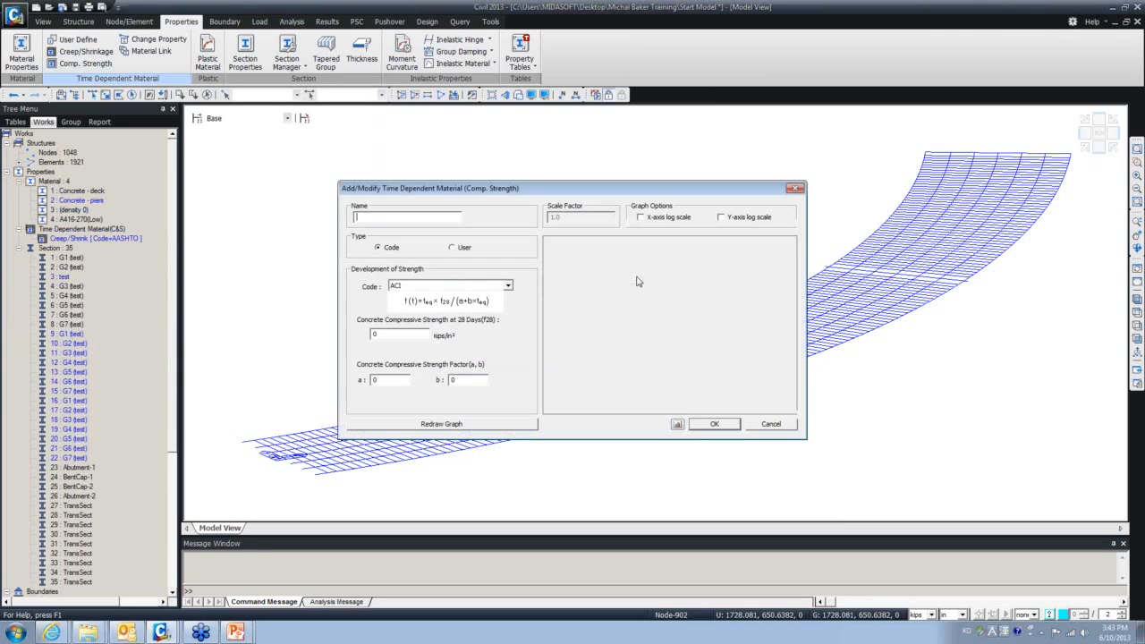
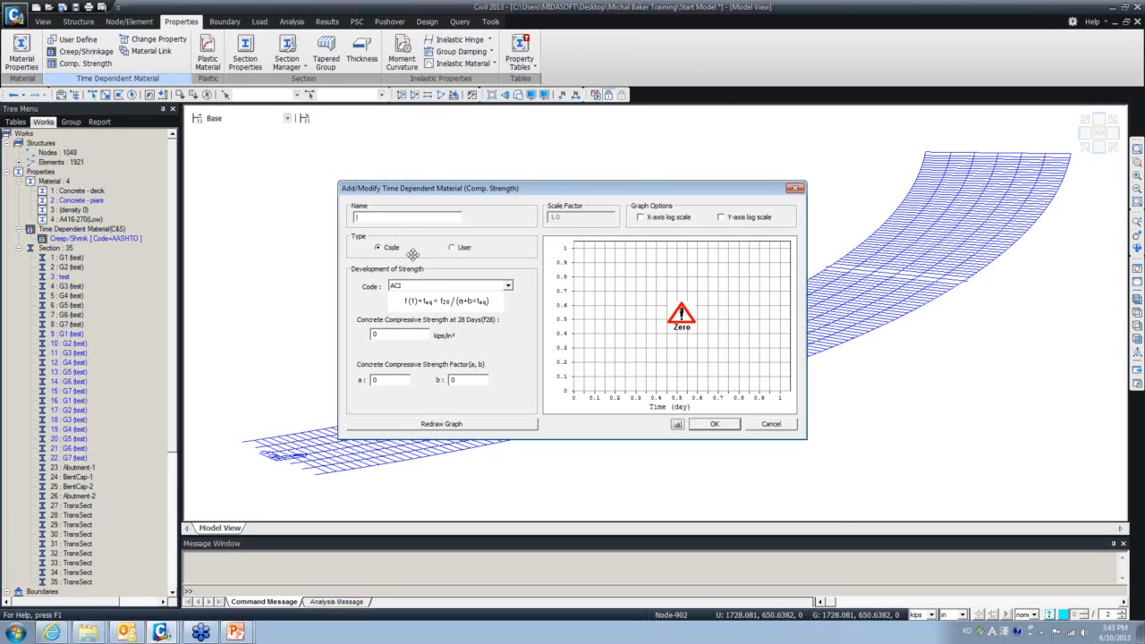
left_click(446, 287)
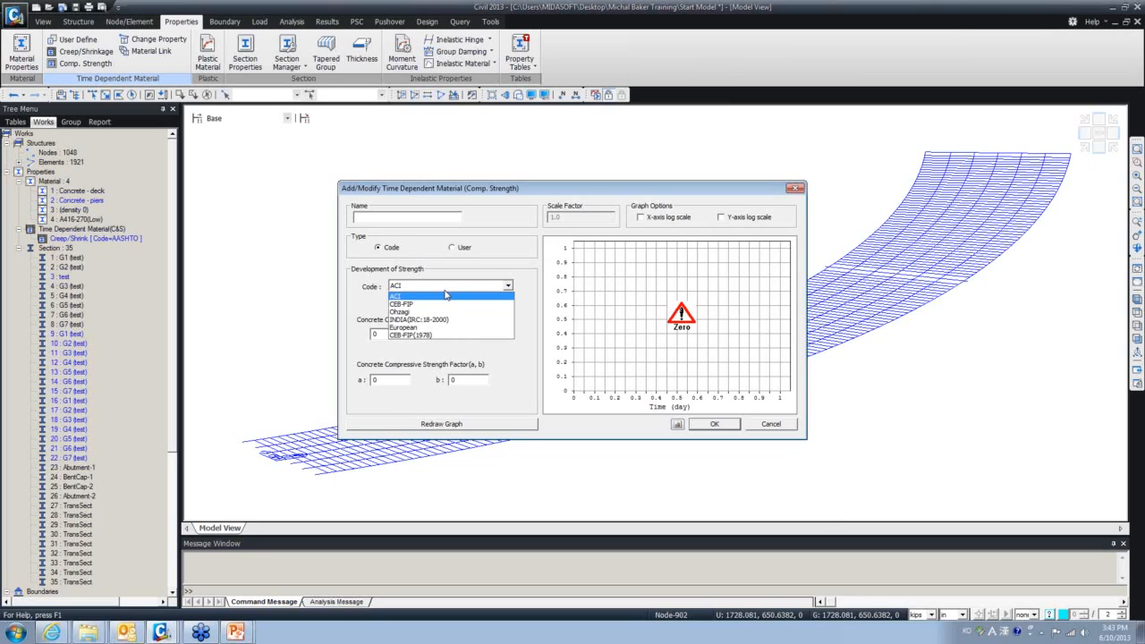
left_click(401, 296)
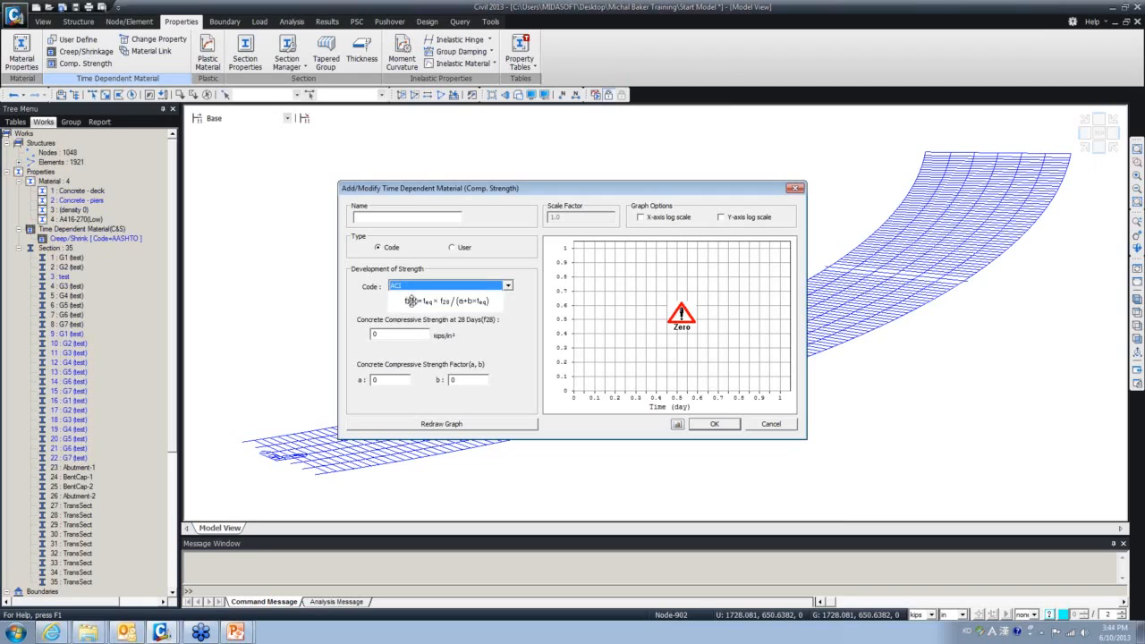
left_click(425, 332)
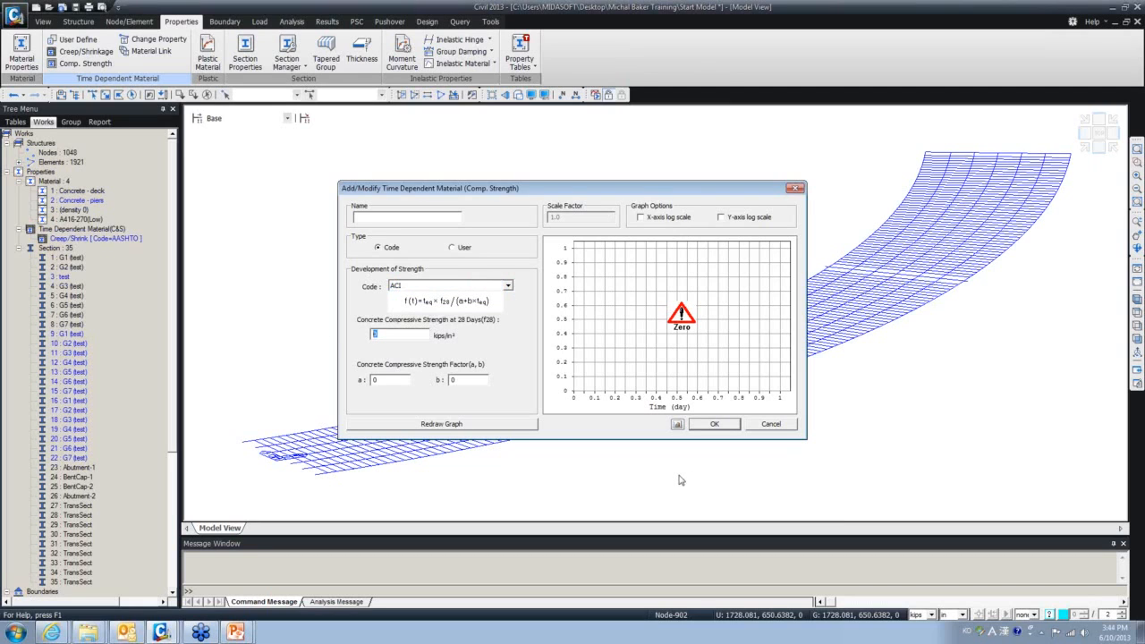
type("8")
key("Tab")
type("1")
left_click(426, 427)
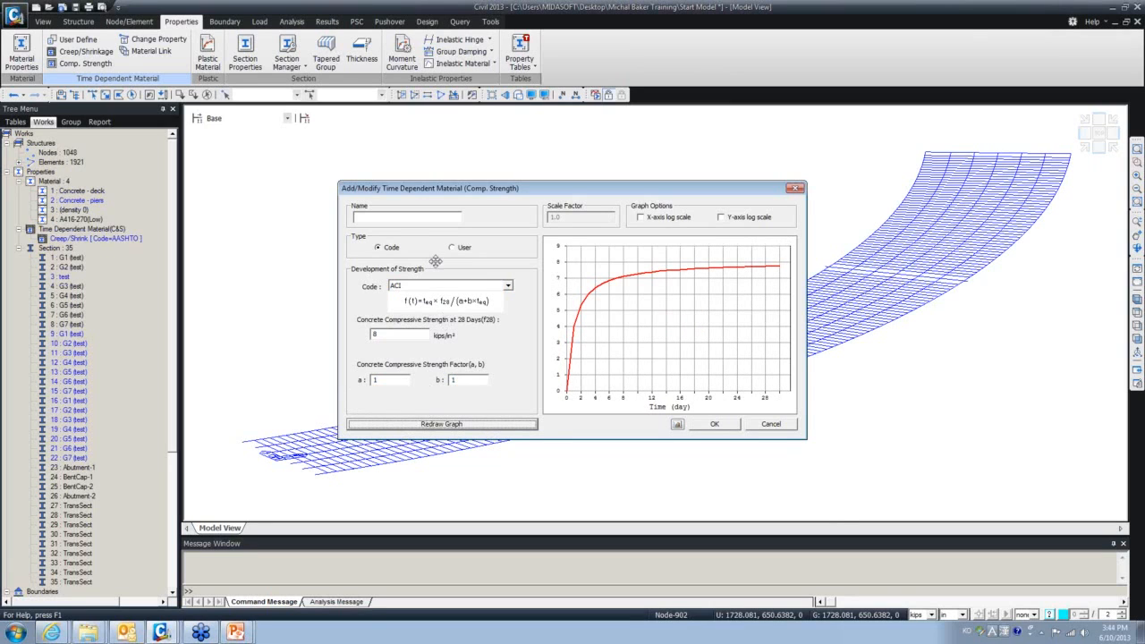
Name the compressive strength material Comp. Conc and save it
left_click(417, 217)
type("Co")
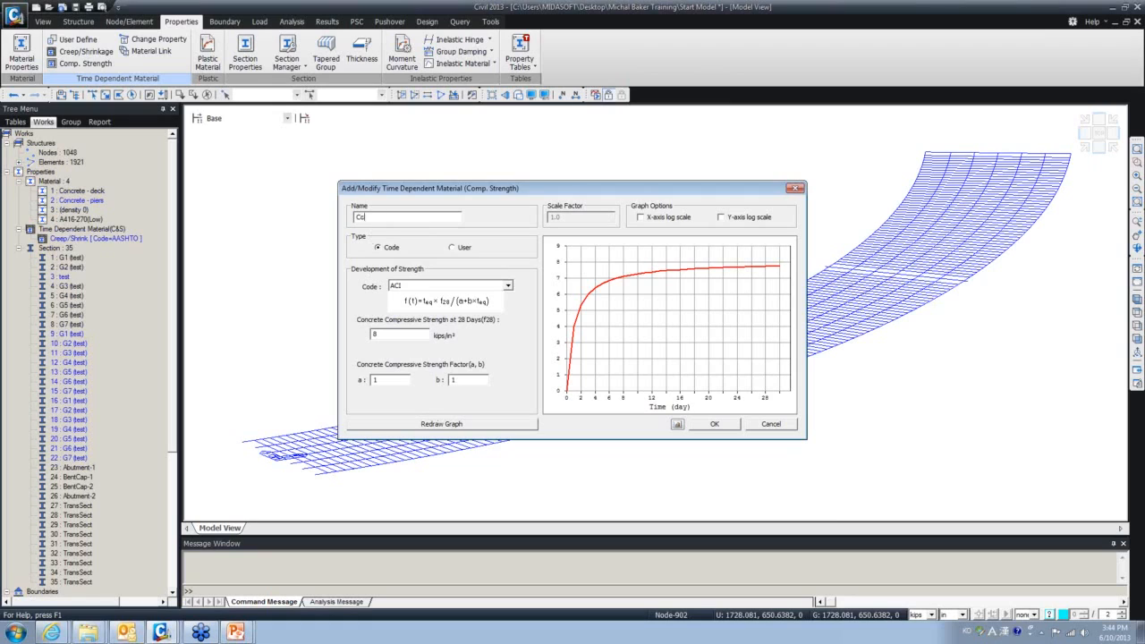
type("mp. Conc")
left_click(712, 426)
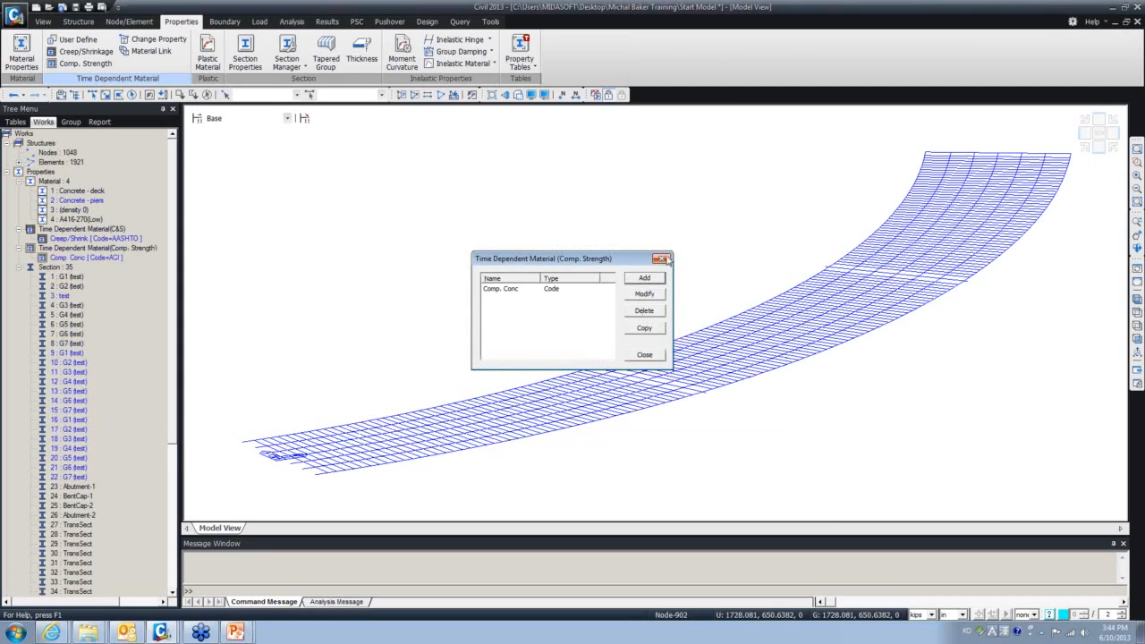
left_click(662, 259)
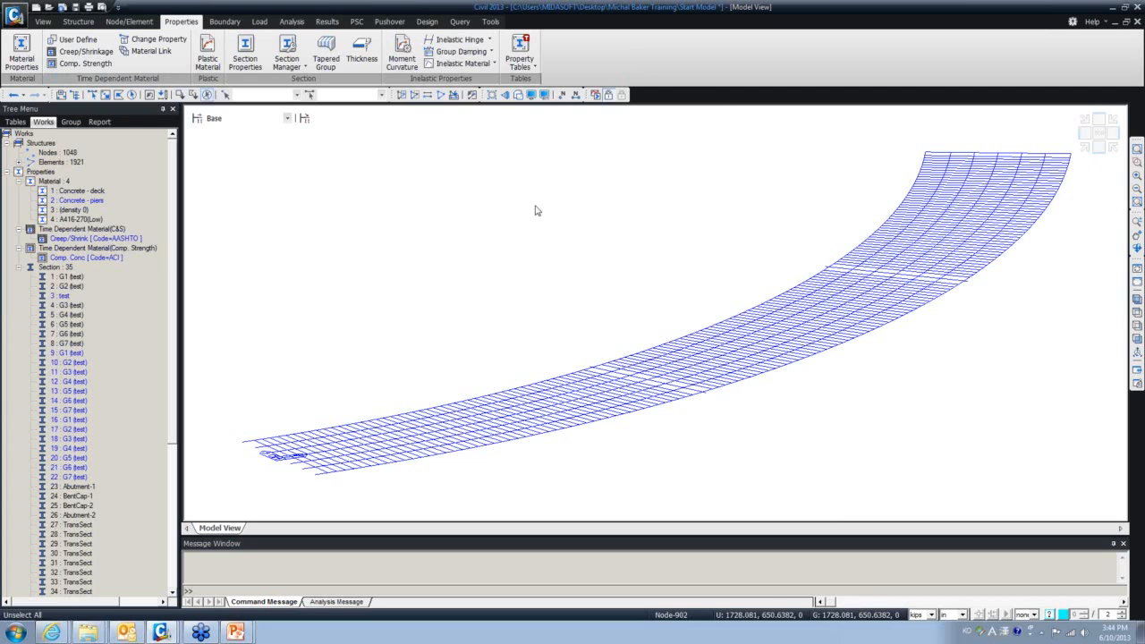
Examine the deck from above with hidden-surface display turned on, rotating it to a tilted view
left_click(1138, 311)
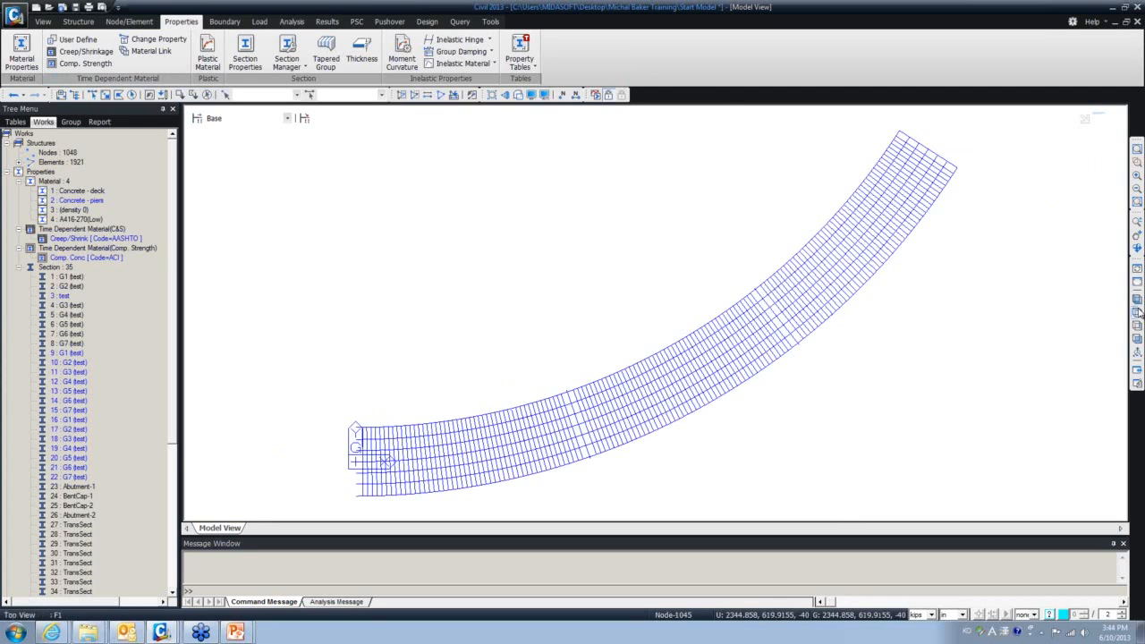
left_click(519, 96)
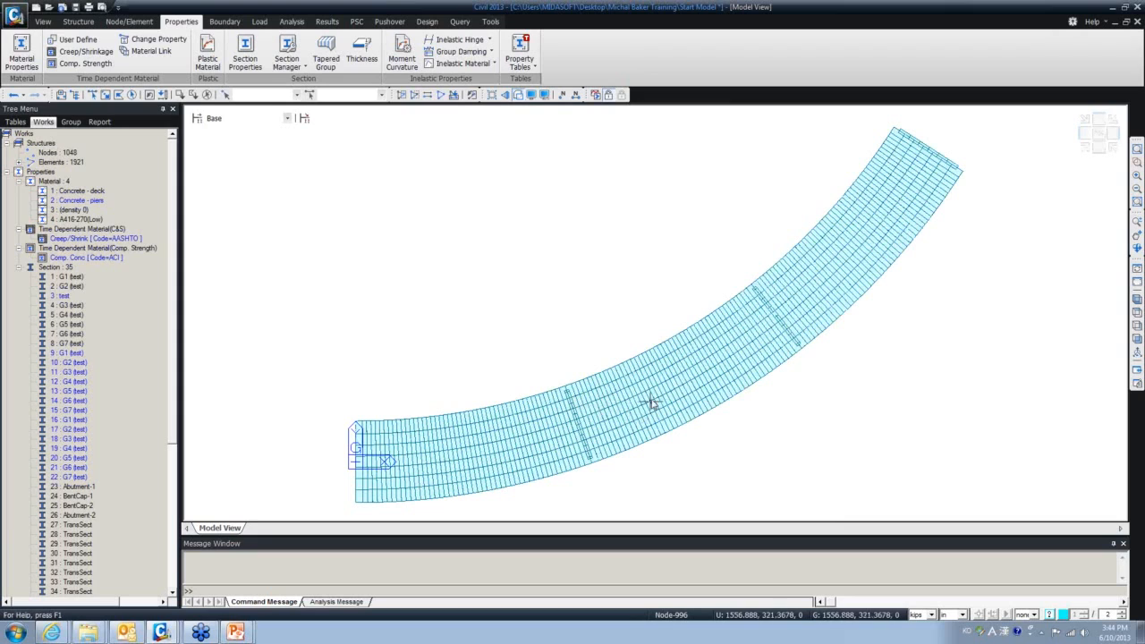
mouse_move(633, 412)
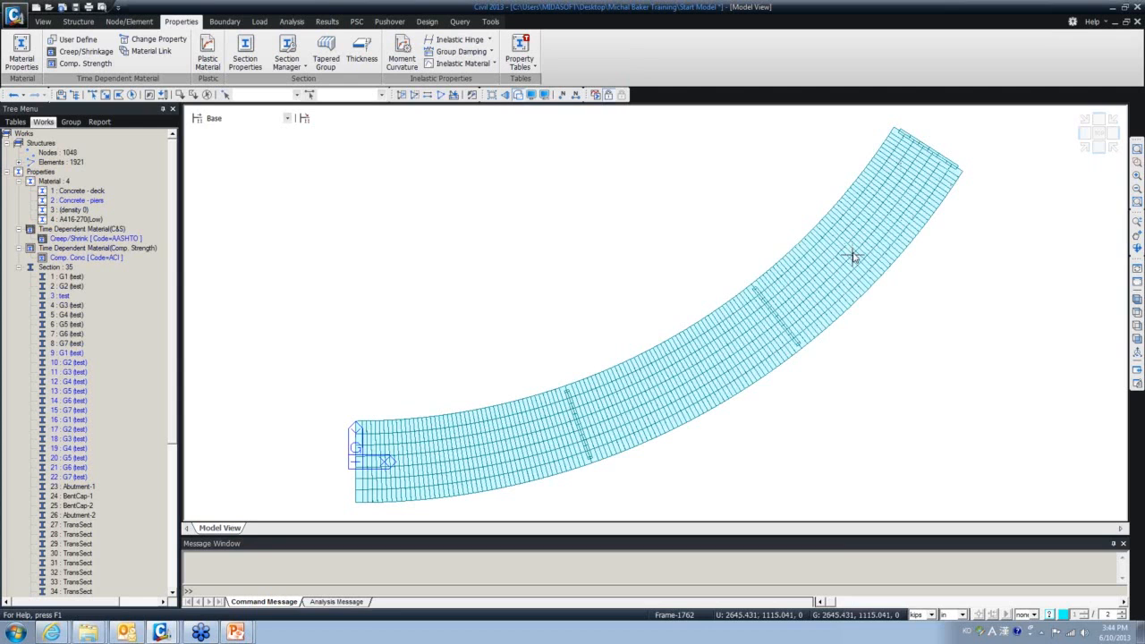
middle_click_drag(794, 327, 846, 310, "ctrl")
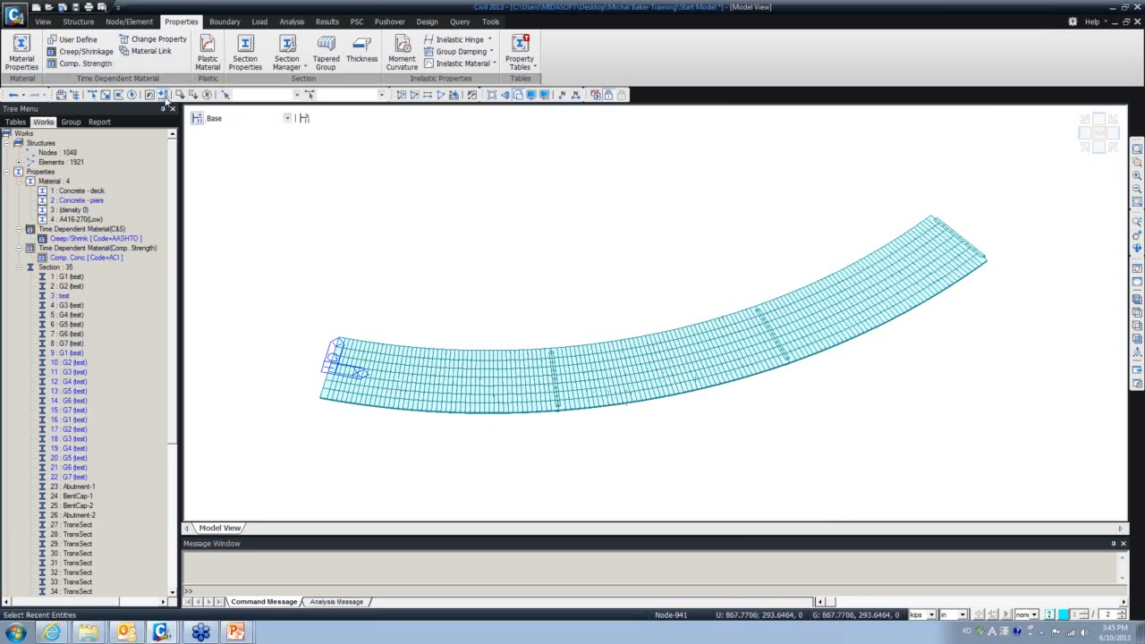
Link the Creep/Shrink and Comp. Conc time-dependent materials to the deck concrete and select the new link entry
left_click(154, 52)
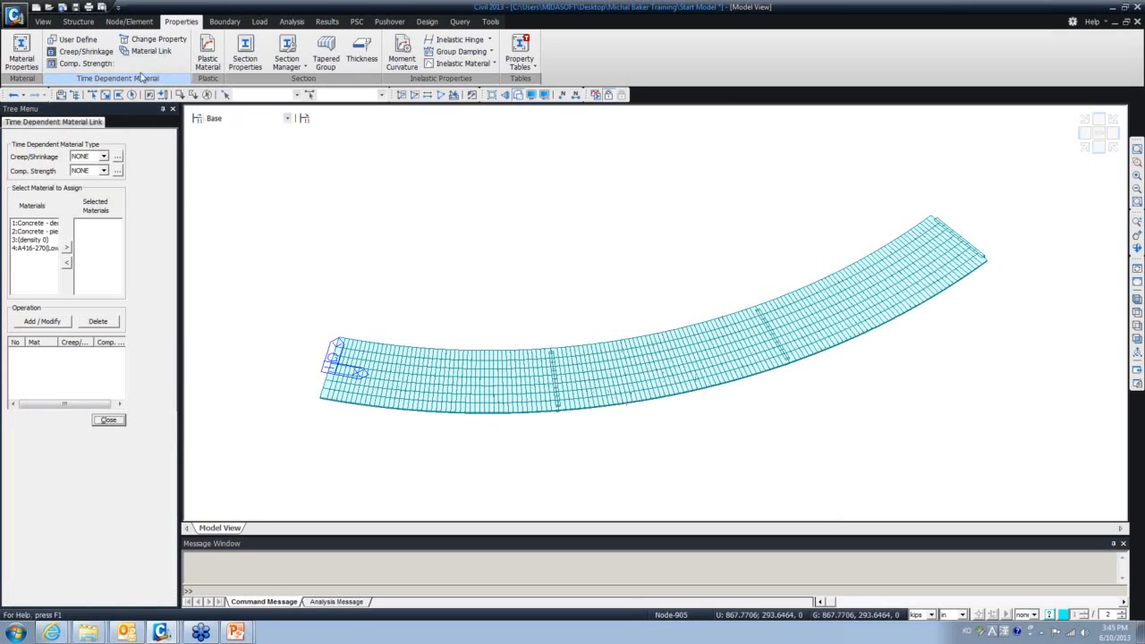
left_click(36, 223)
left_click(66, 247)
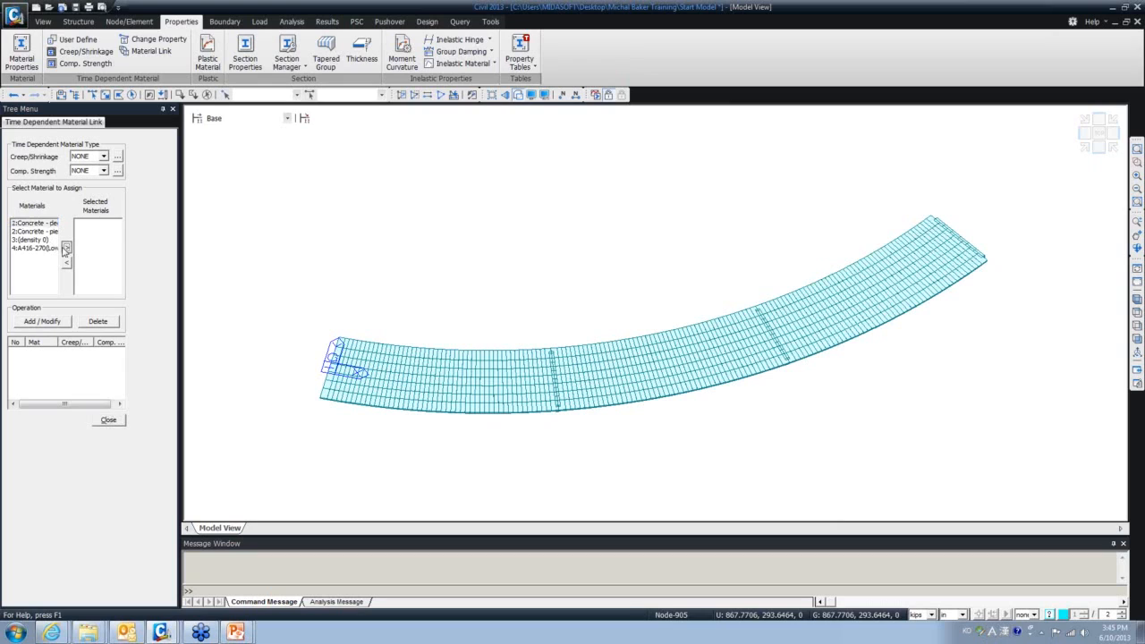
left_click(99, 157)
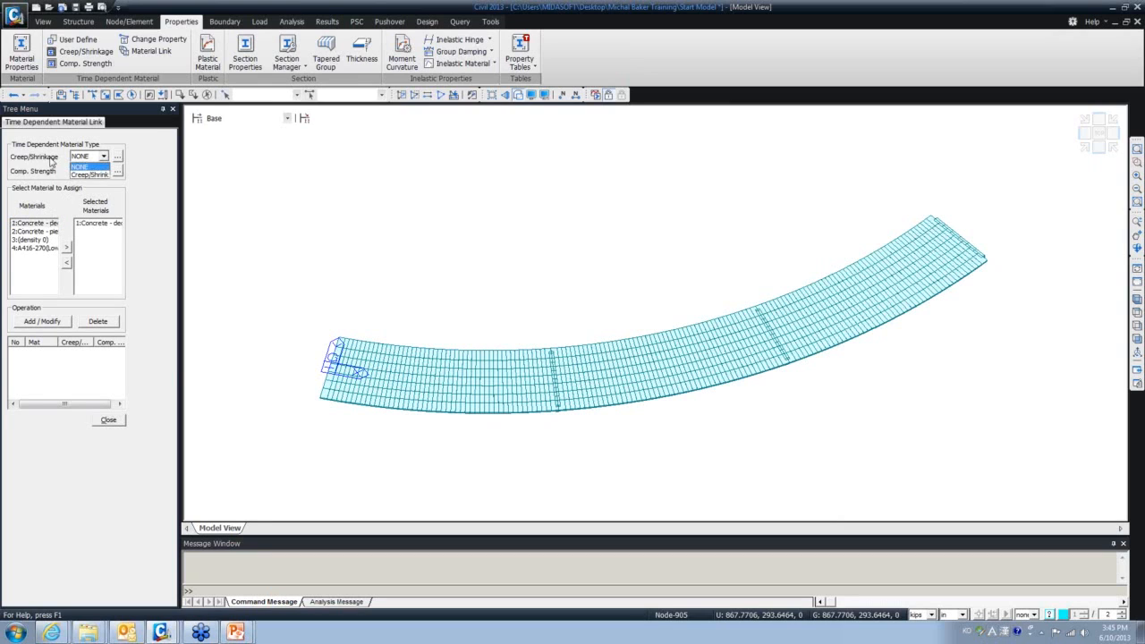
left_click(81, 174)
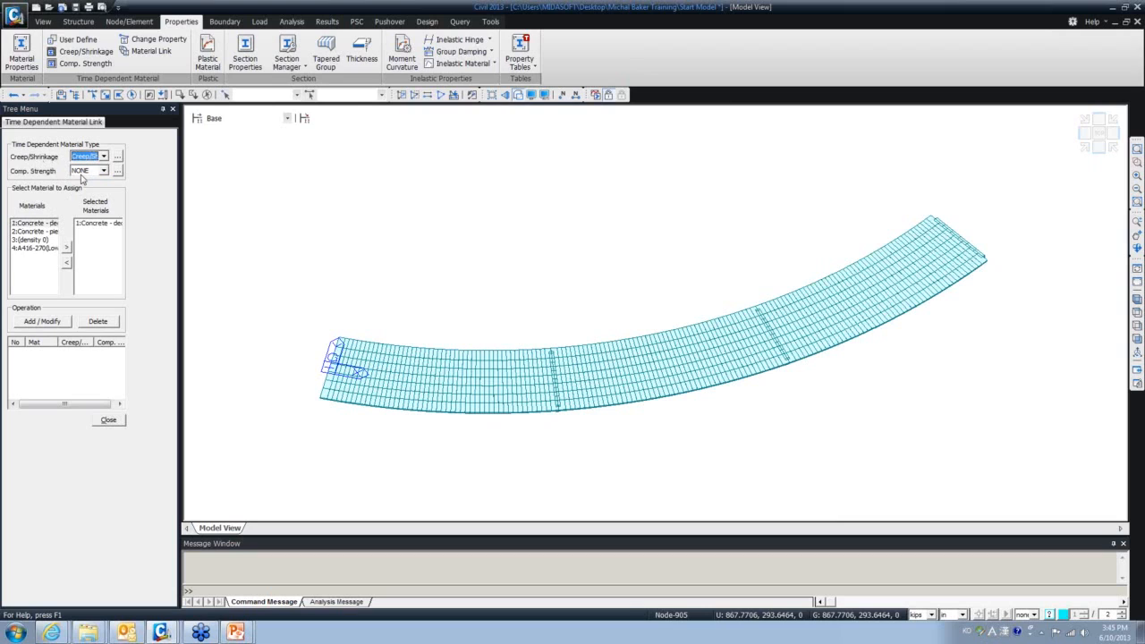
left_click(96, 171)
left_click(87, 189)
left_click(49, 320)
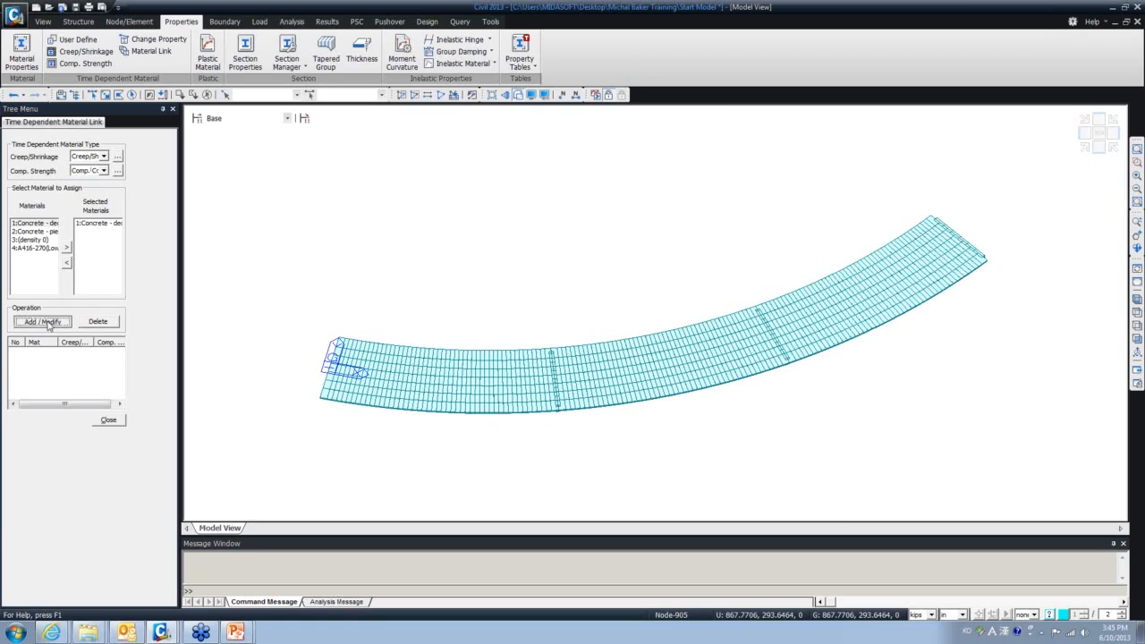
left_click(49, 354)
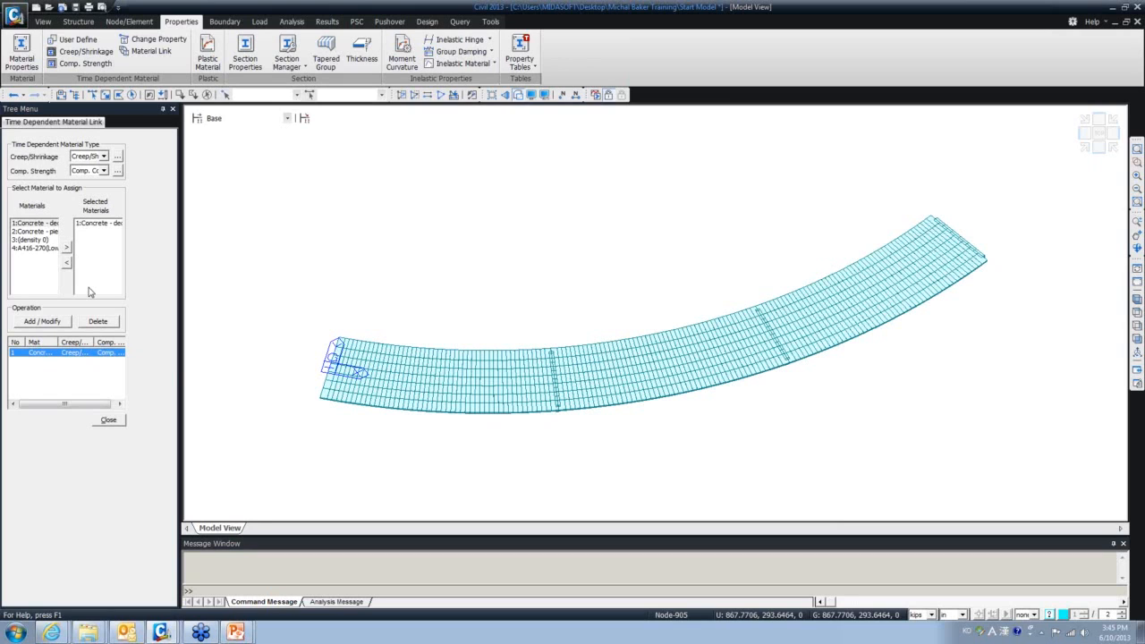
Close the time dependent material link settings, collapse the section list, and switch to the Final Mode (Time Dependent) model
left_click(102, 420)
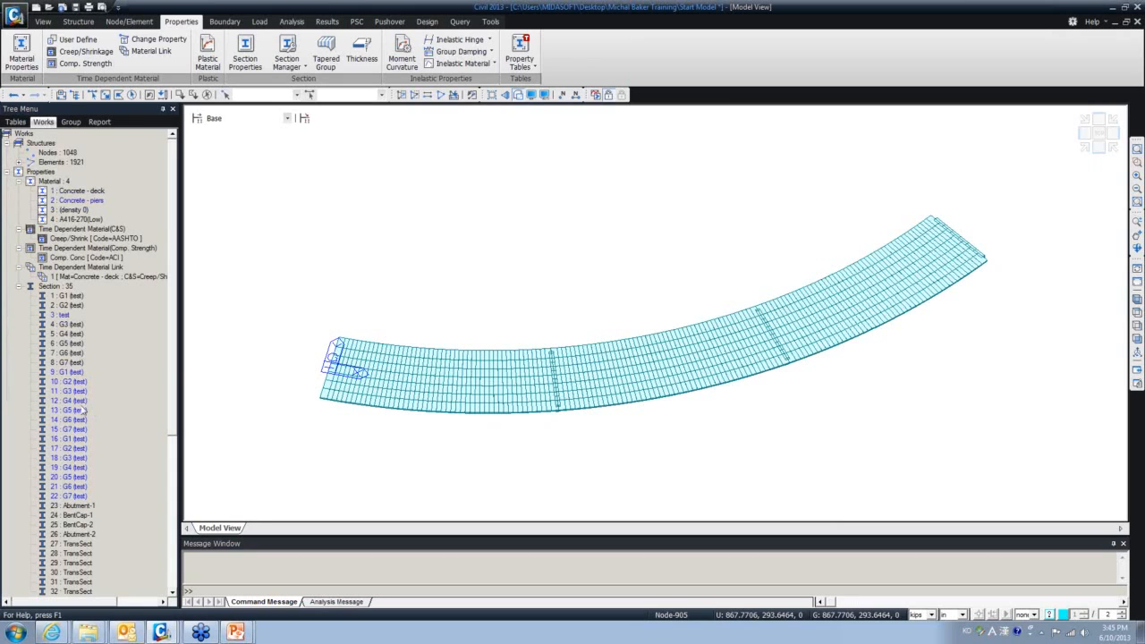
left_click(19, 287)
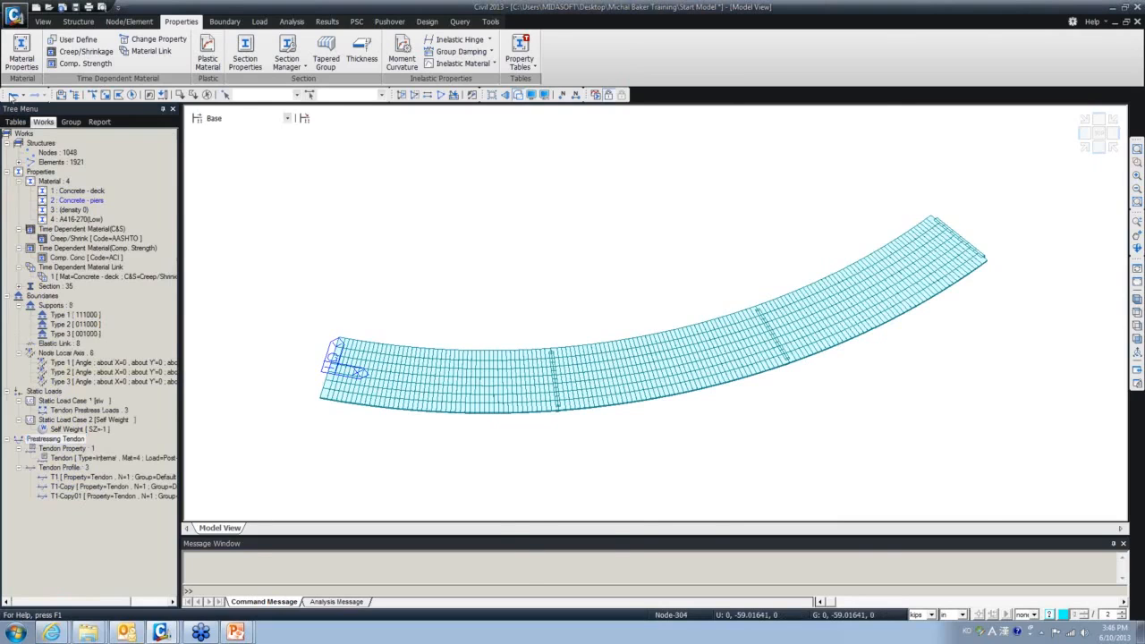
left_click_drag(11, 96, 652, 1)
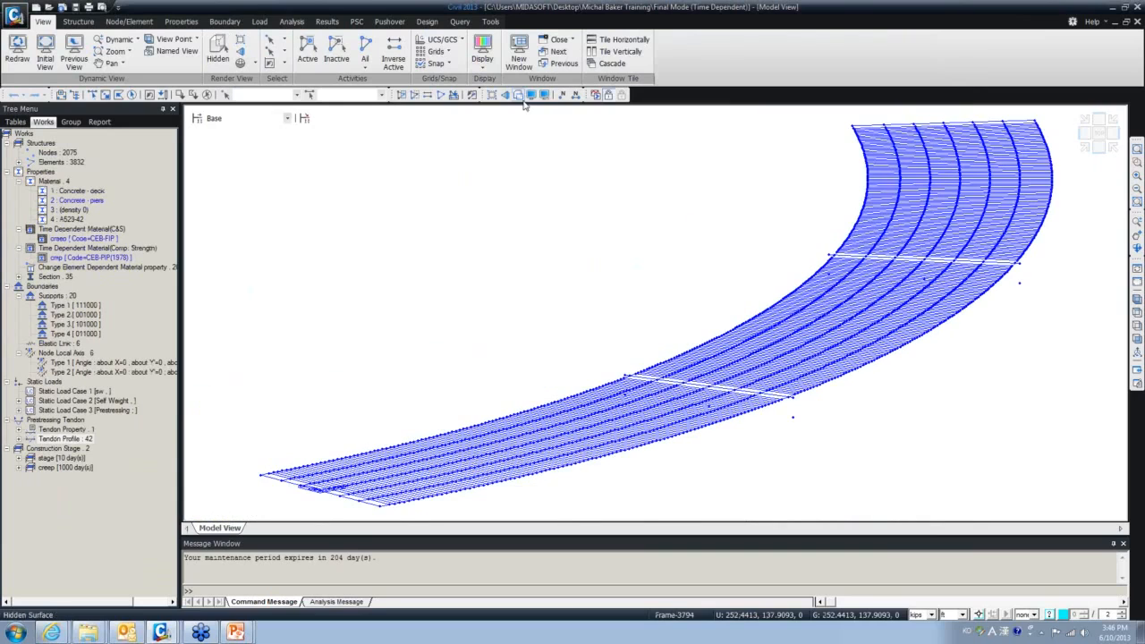
Render the curved bridge with hidden surfaces and turn off the display of the blue markers along the girders
left_click(518, 96)
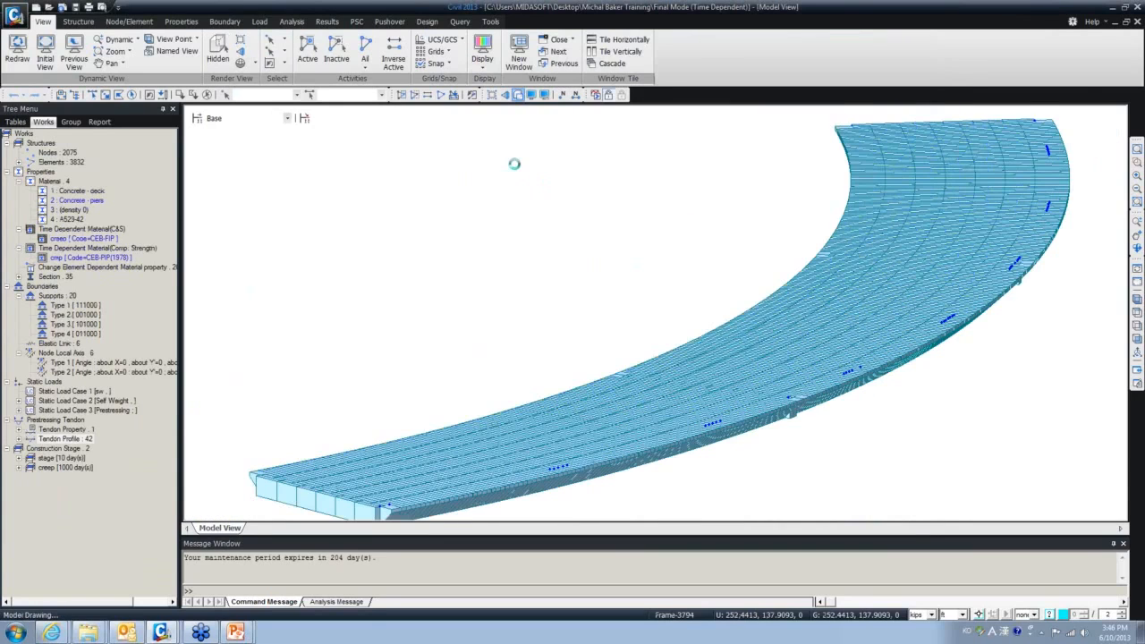
mouse_move(562, 325)
middle_mouse_down("ctrl")
mouse_move(594, 309)
mouse_move(538, 323)
mouse_move(547, 333)
middle_mouse_up("ctrl")
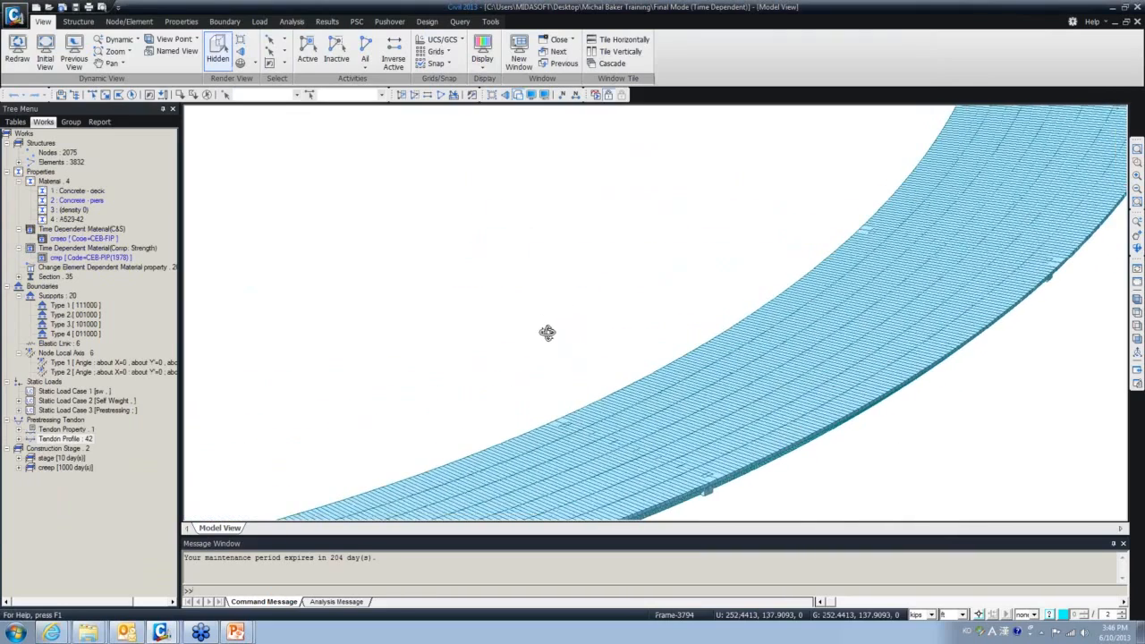
middle_click_drag(632, 397, 588, 324, "ctrl")
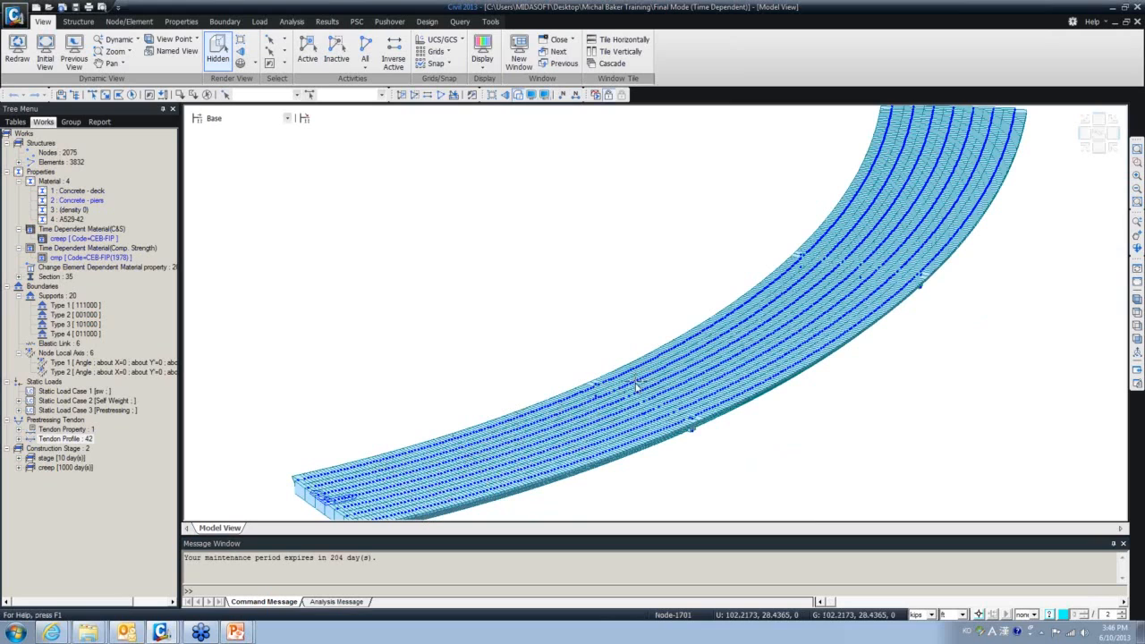
mouse_move(637, 386)
left_click(529, 96)
left_click(514, 455)
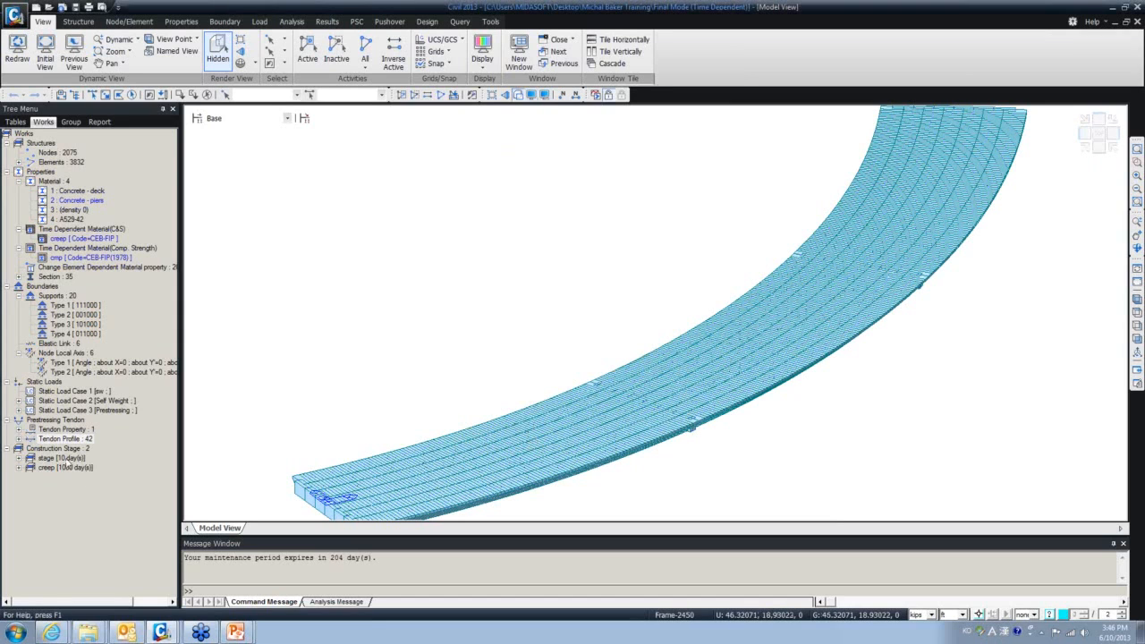
Review the composition of the construction stage named stage and close its settings without changes
left_click(197, 119)
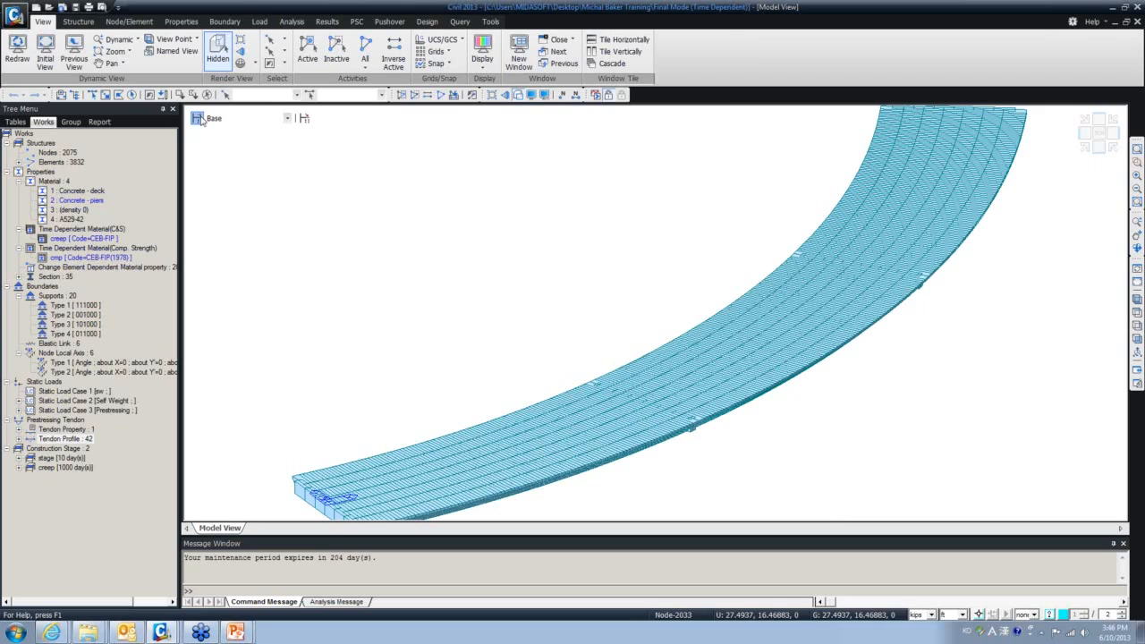
left_click(473, 275)
double_click(473, 275)
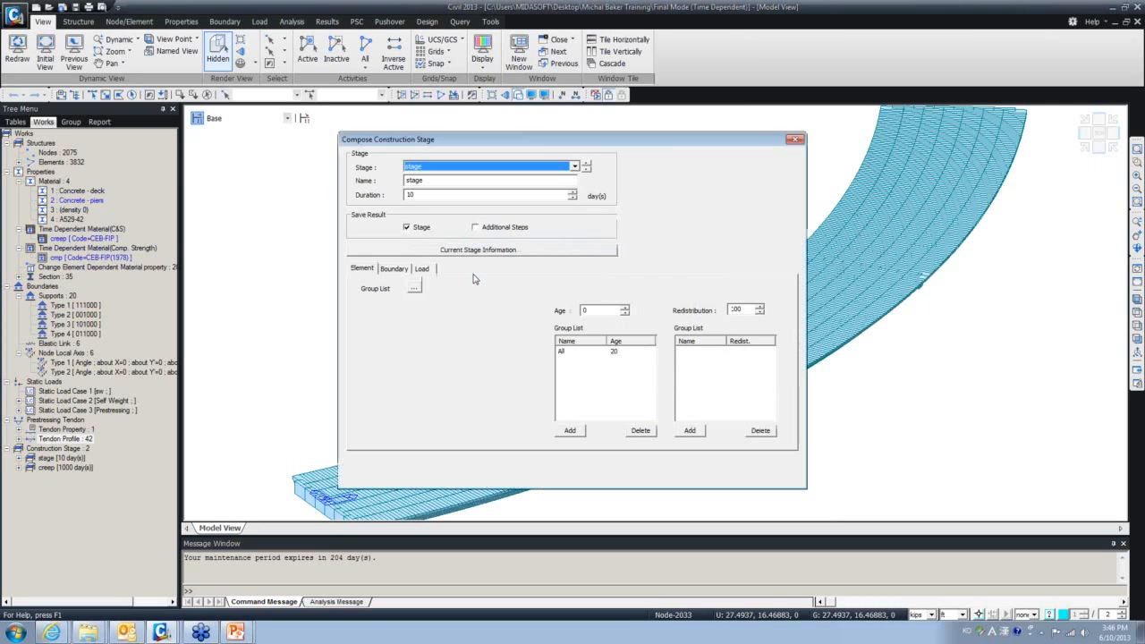
left_click_drag(762, 141, 630, 140)
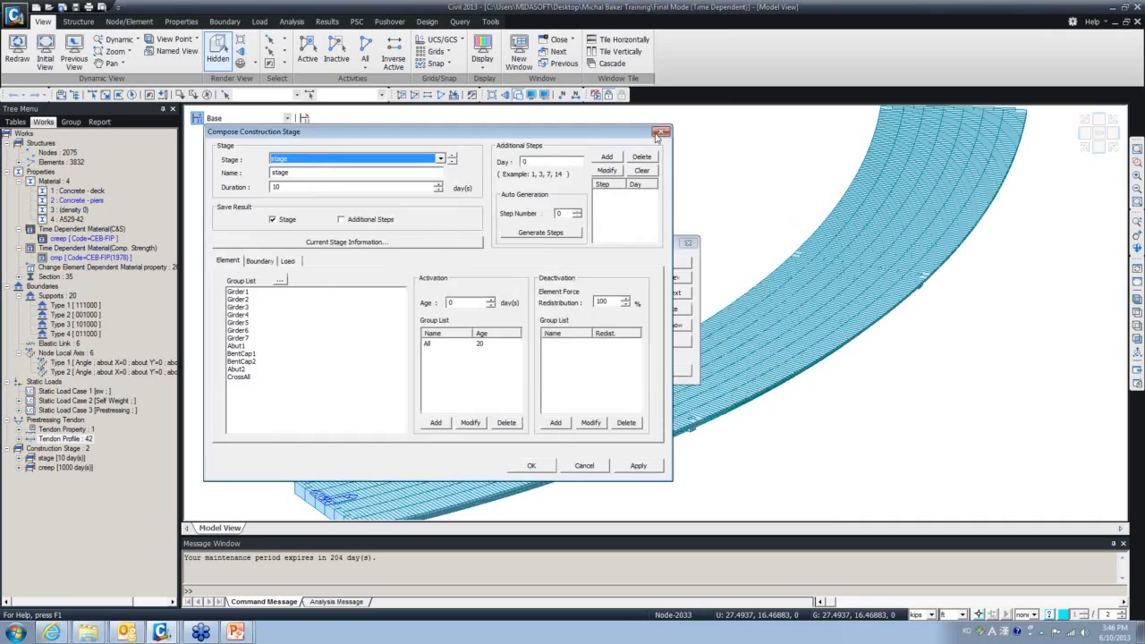
left_click(661, 132)
left_click(686, 243)
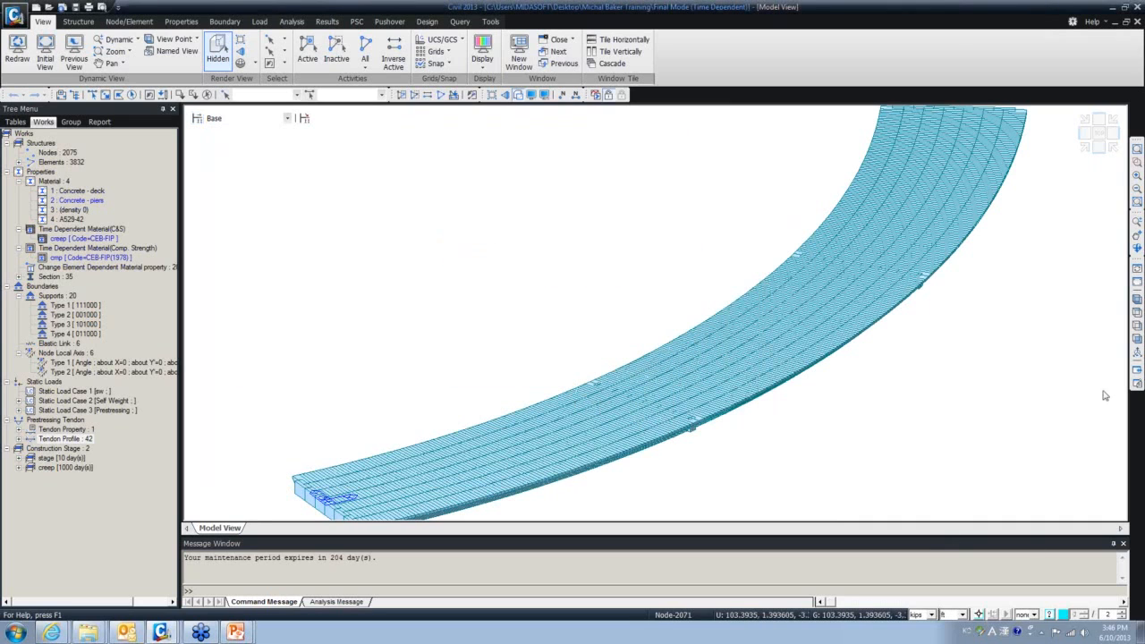
Show the bridge isometrically in construction stage "stage" and examine its list of tendon profiles
left_click(1137, 298)
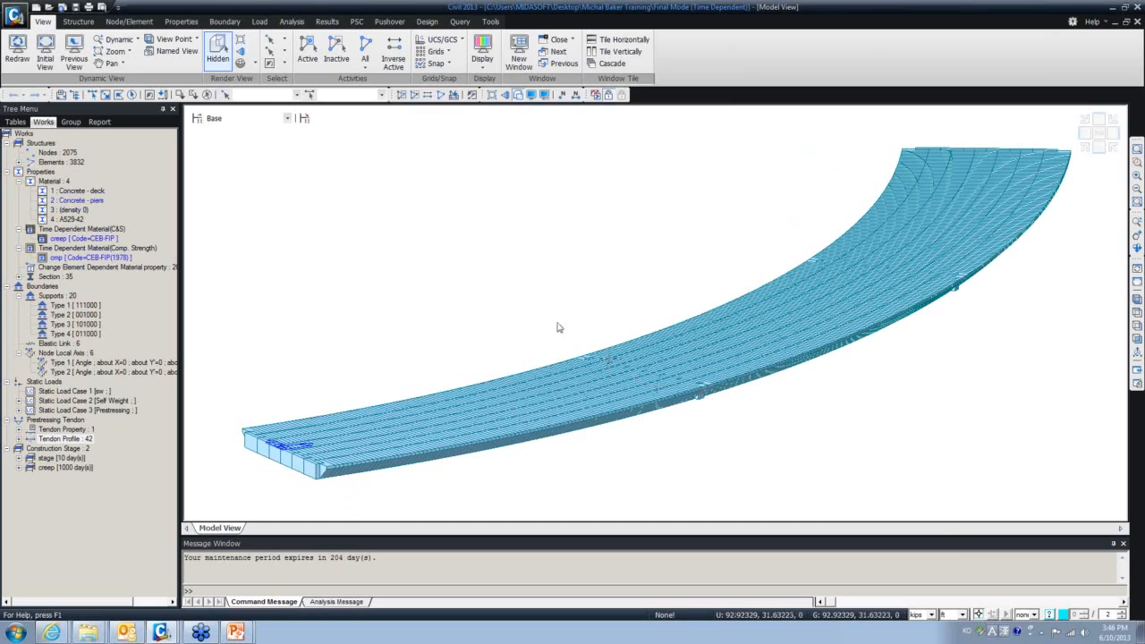
left_click(284, 118)
left_click(268, 136)
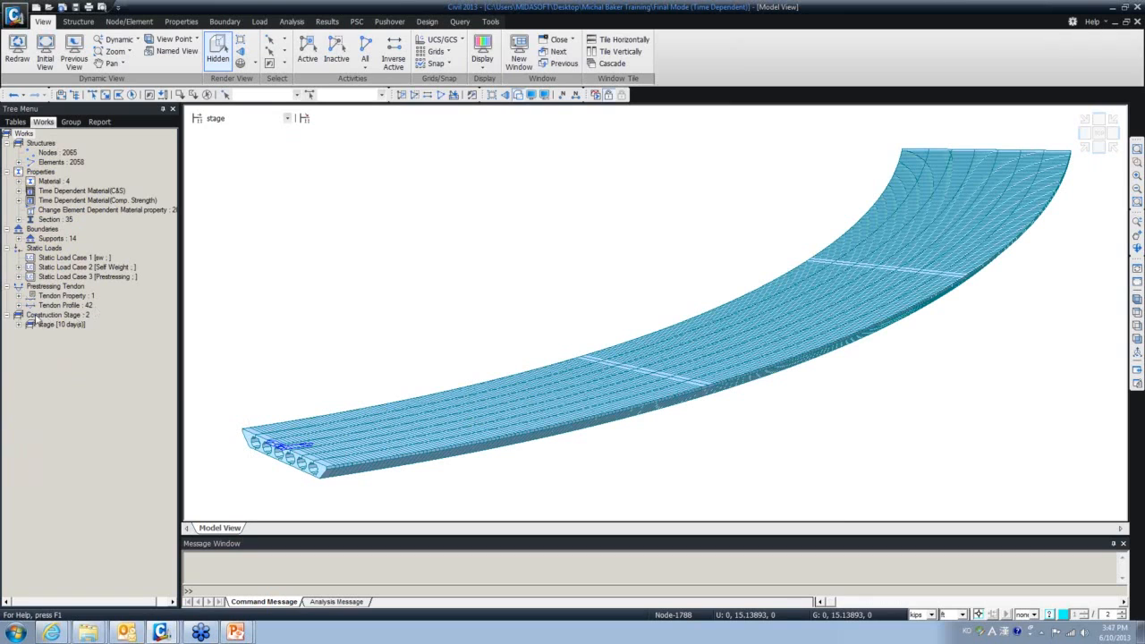
left_click(47, 306)
double_click(46, 309)
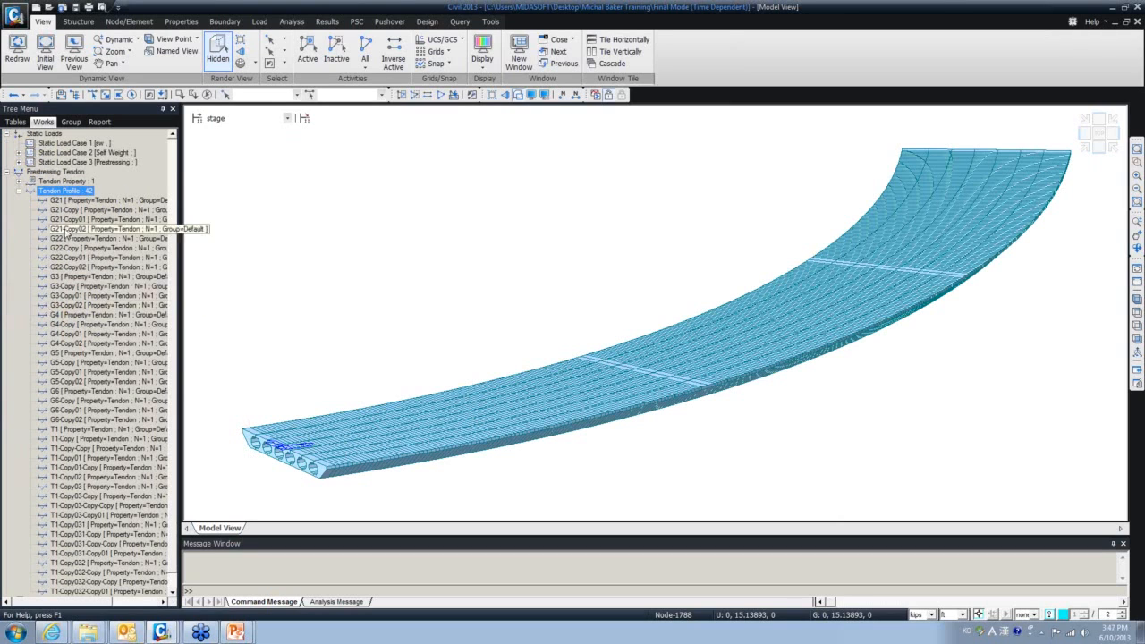
left_click(20, 191)
Switch the displayed construction stage to creep
left_click(239, 119)
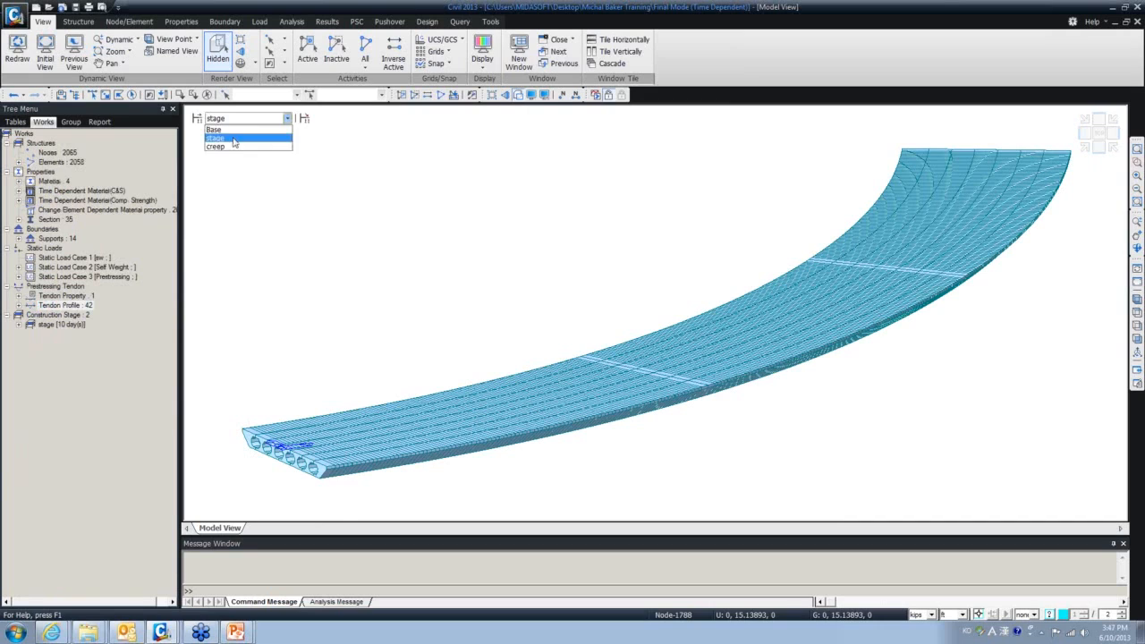
left_click(230, 143)
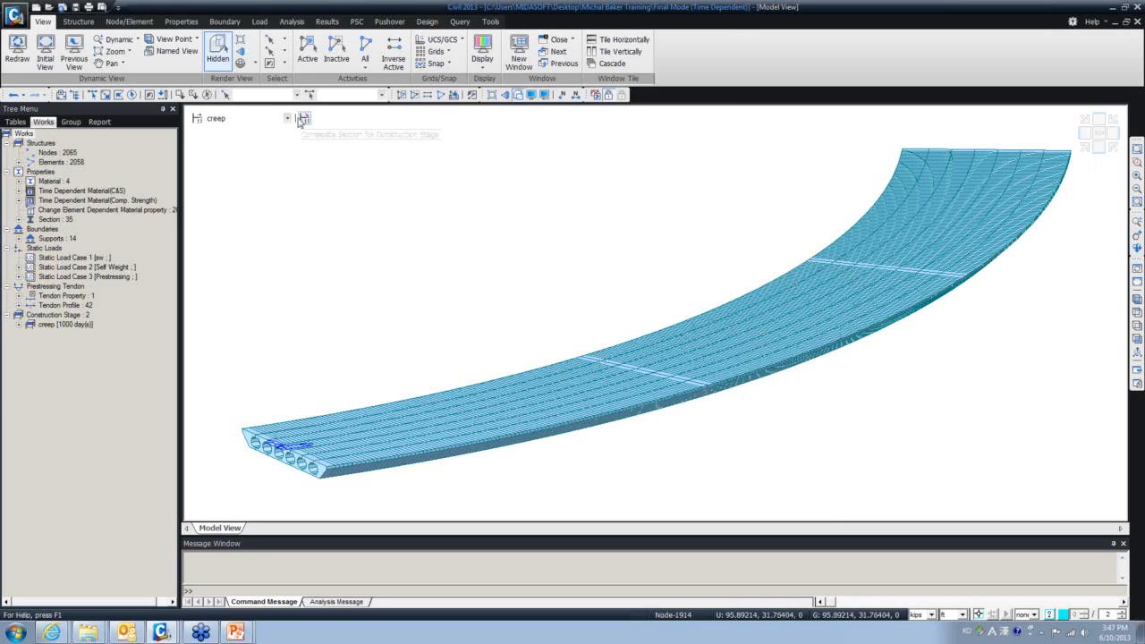
left_click(288, 118)
left_click(244, 147)
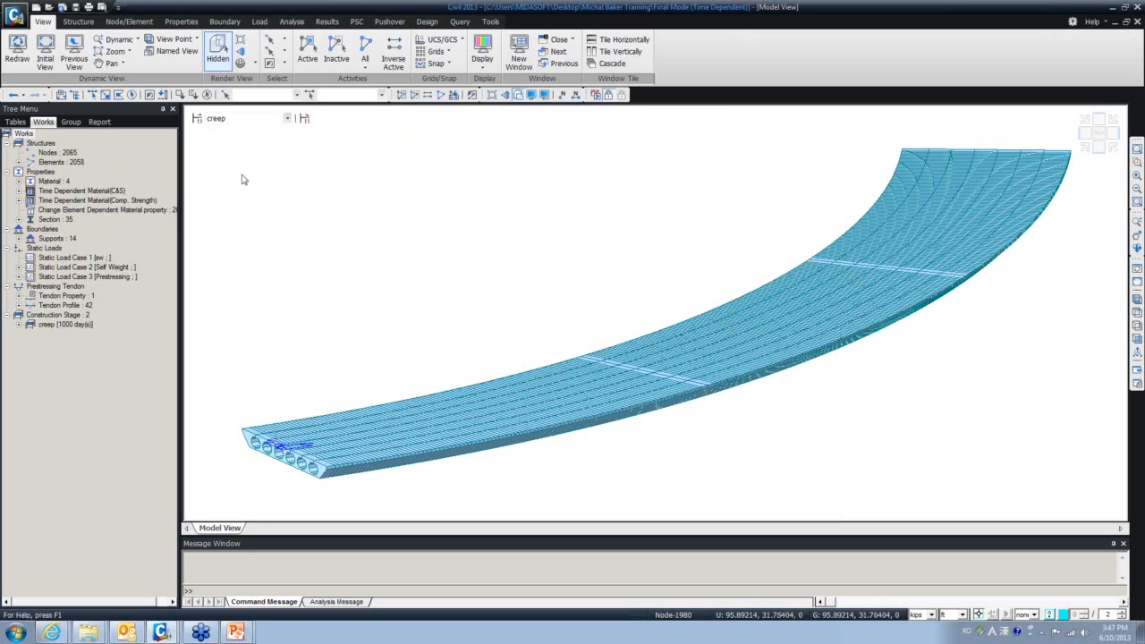
Review the creep construction stage's duration and element group activation settings, then close the stage definitions
left_click(196, 118)
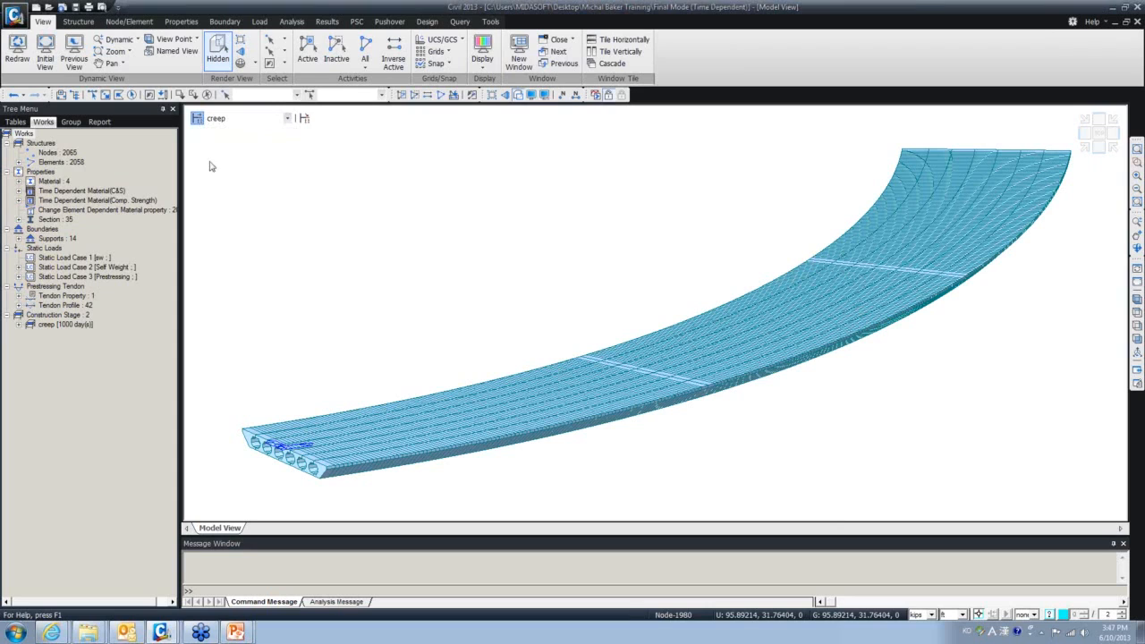
double_click(468, 282)
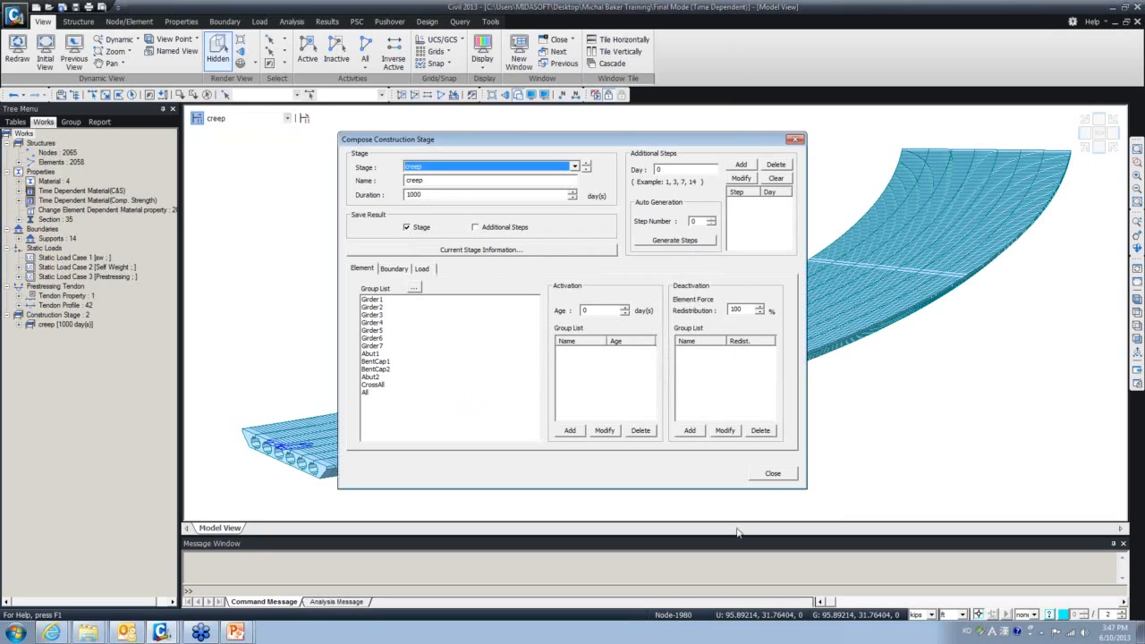
left_click(769, 476)
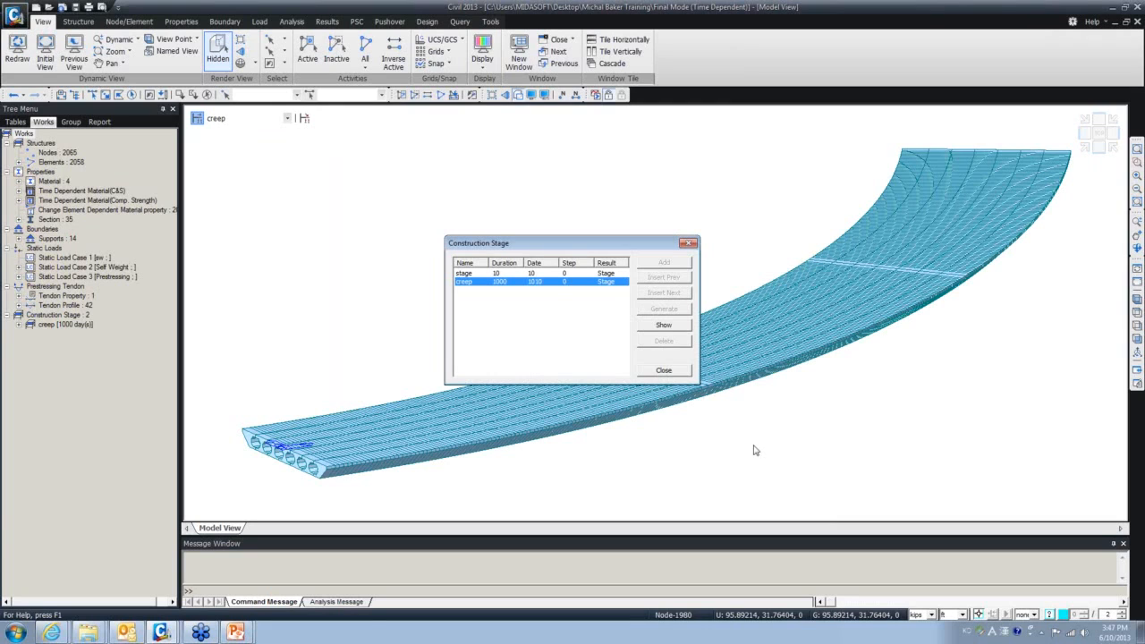
left_click(692, 243)
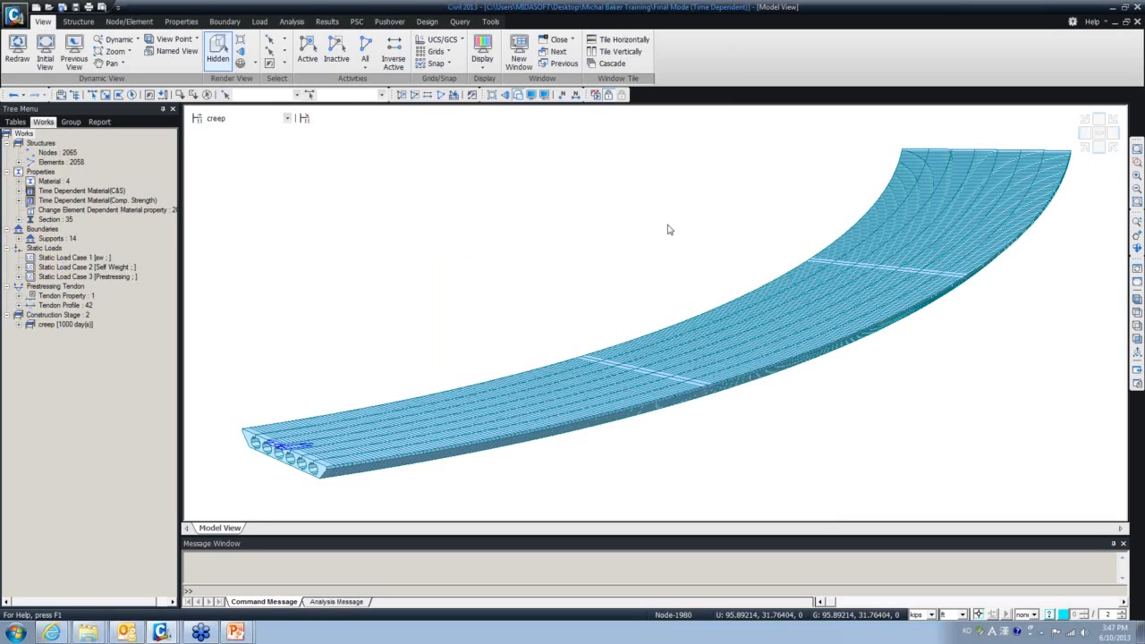
View the layout settings of the Grillage Model Wizard for multicell box girders and close the wizard without generating a model
left_click(76, 24)
left_click(119, 24)
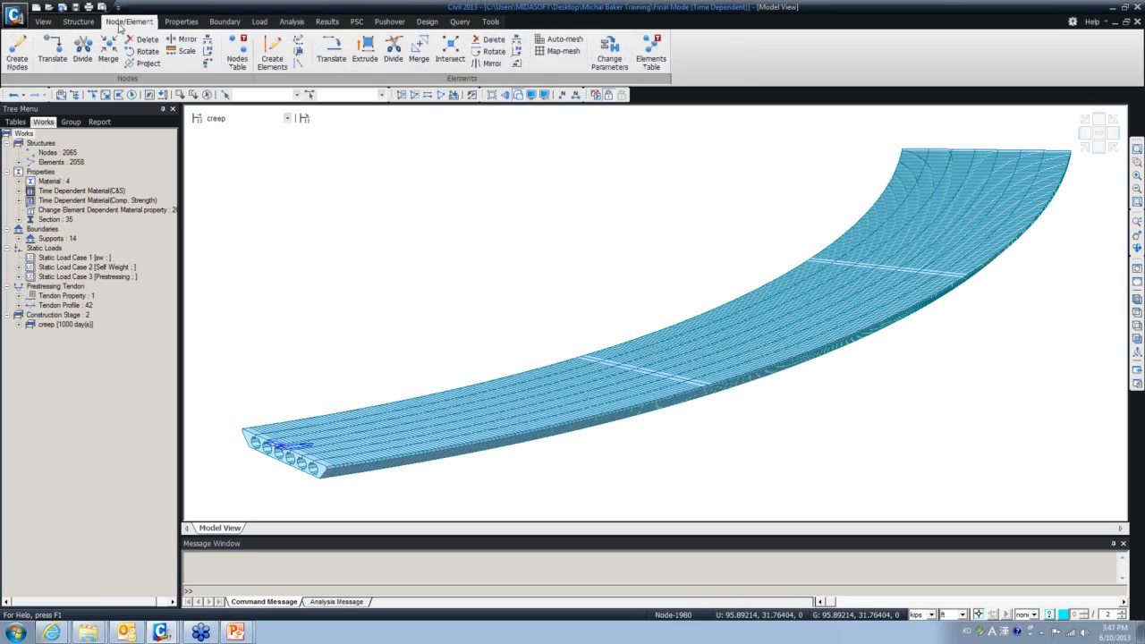
left_click(78, 22)
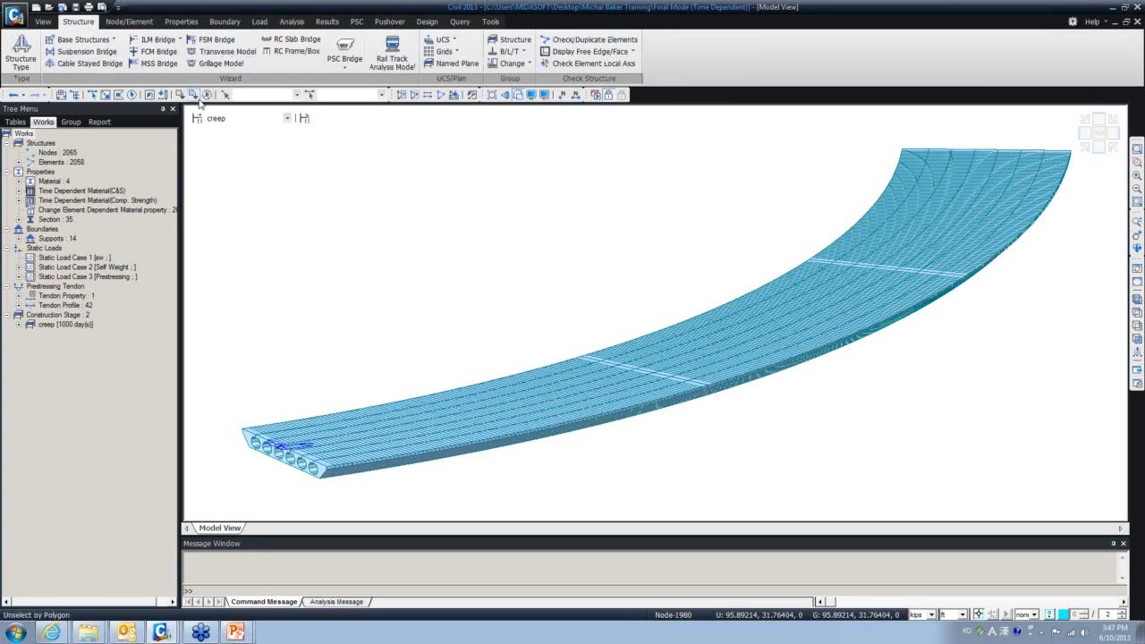
left_click(214, 63)
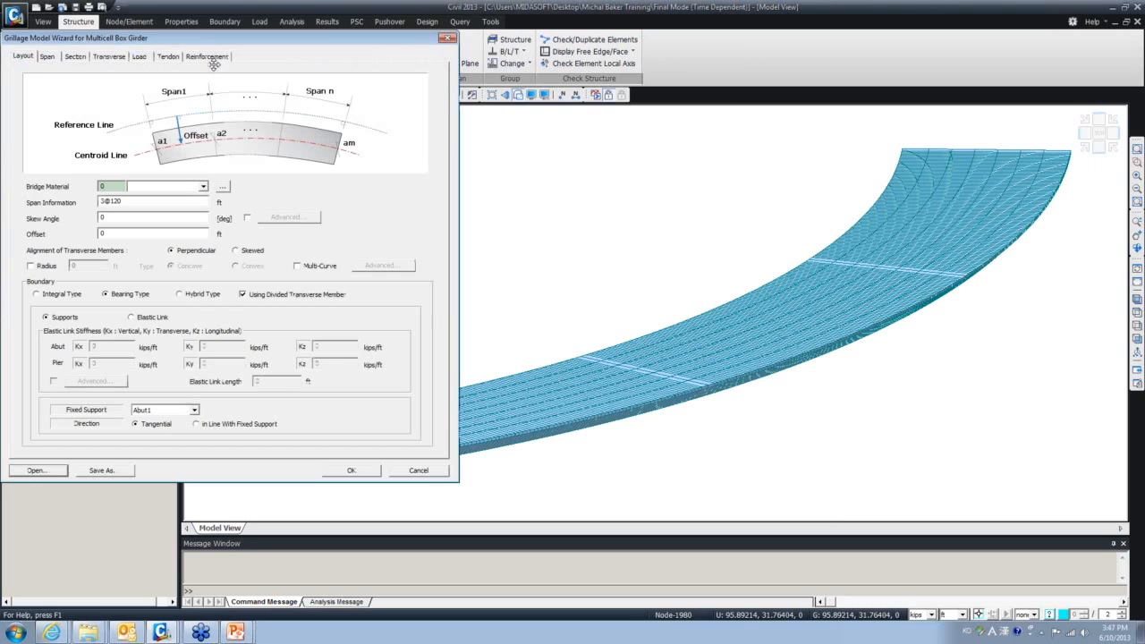
left_click(447, 39)
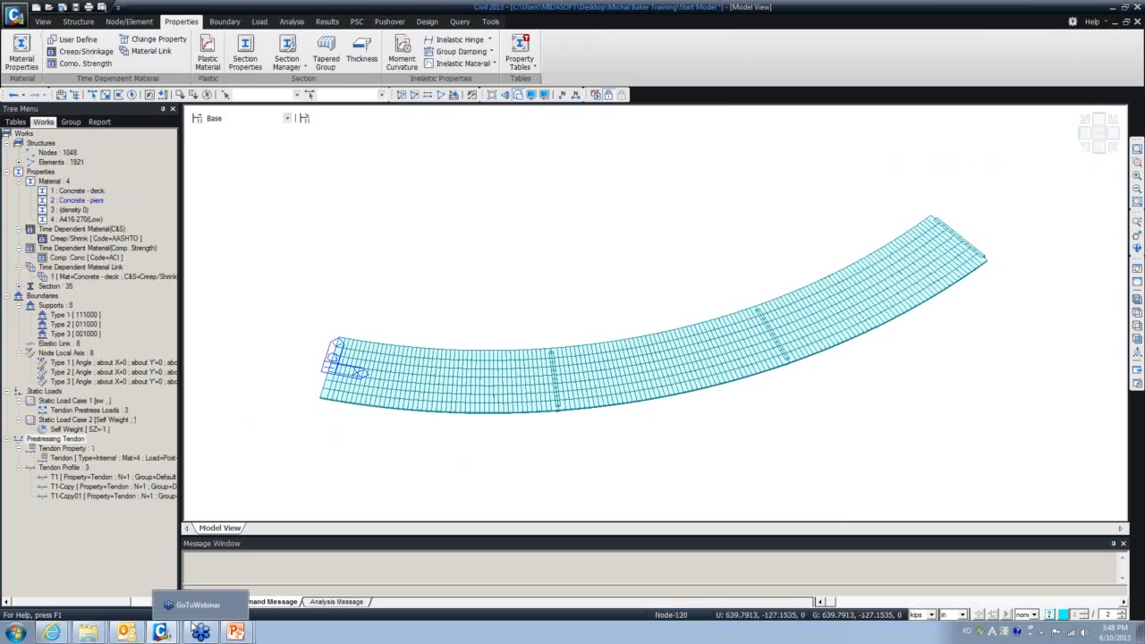
Switch to the Plate 2 model and examine its meshed box girder from the front, from above and from oblique angles
mouse_move(169, 637)
left_click(161, 546)
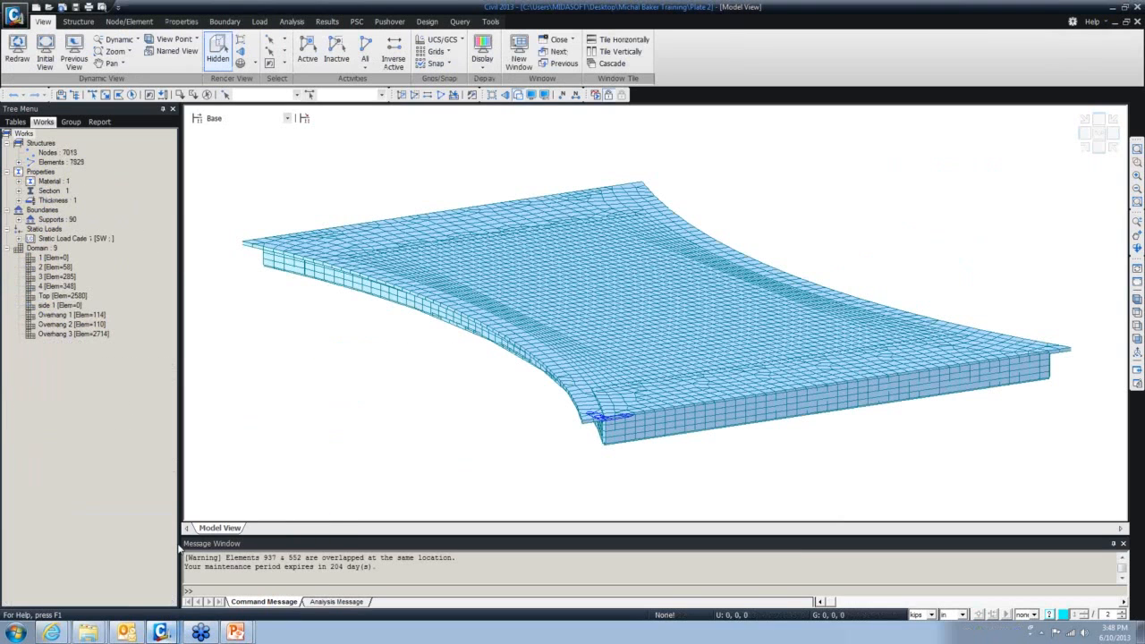
left_click_drag(666, 462, 1087, 355)
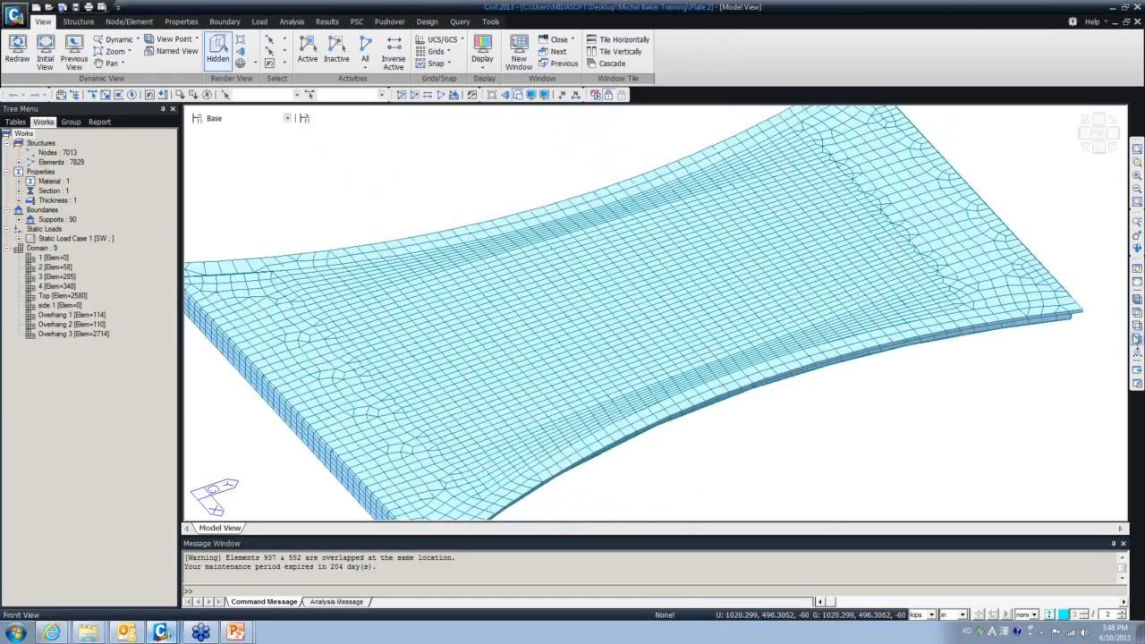
left_click(1136, 300)
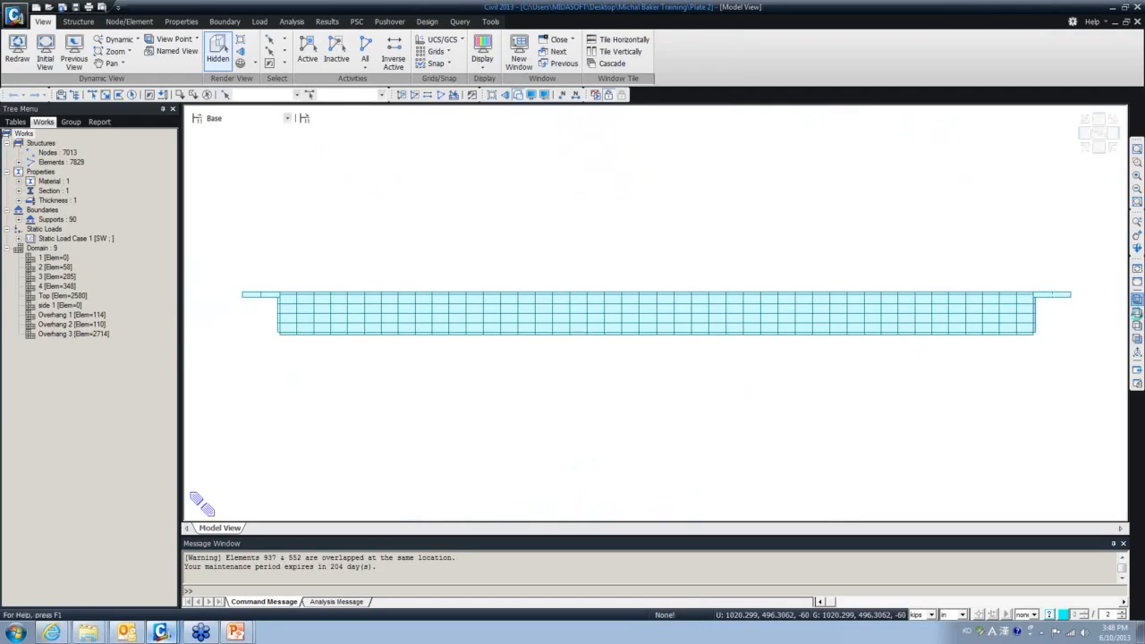
left_click(1136, 312)
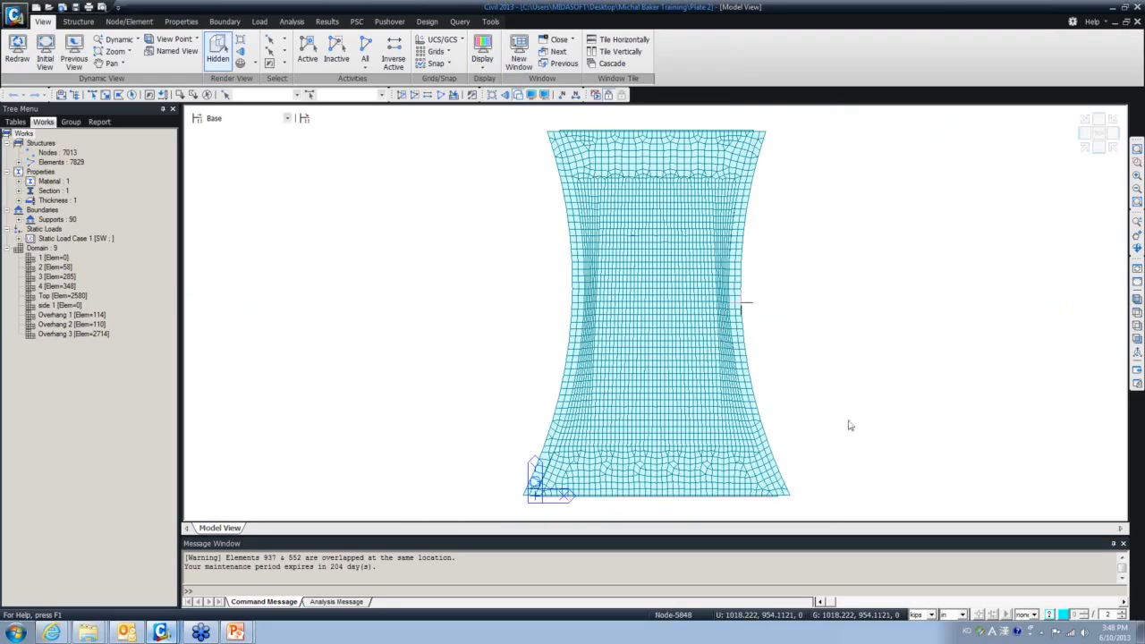
middle_click_drag(745, 415, 621, 424)
scroll(600, 345, "up", 3)
scroll(600, 346, "up", 2)
scroll(900, 293, "up", 1)
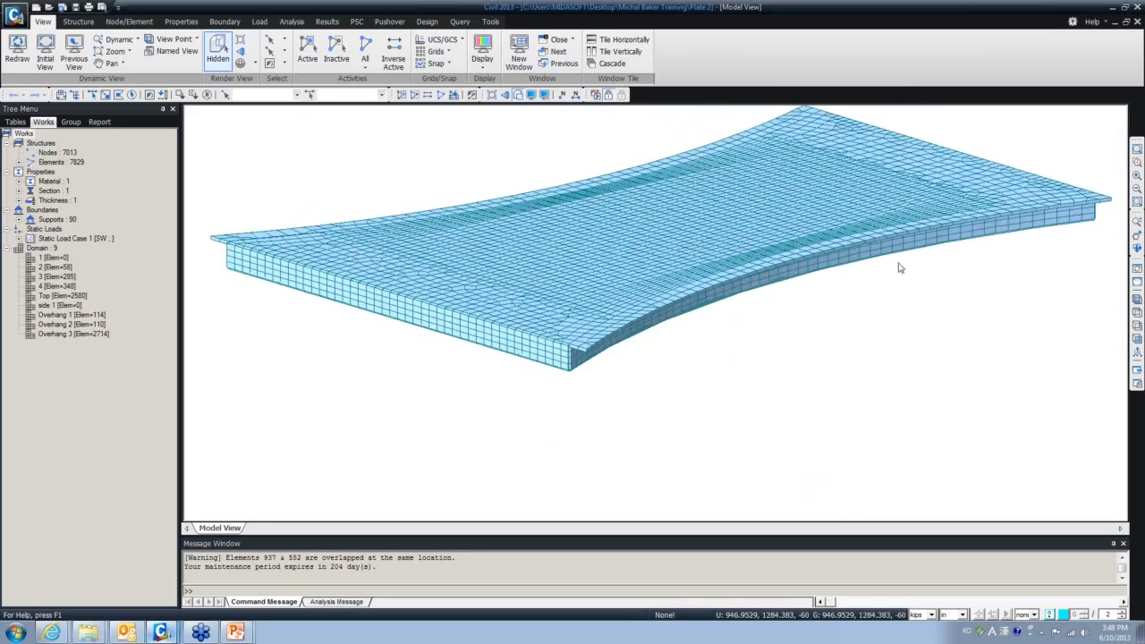
middle_click_drag(899, 267, 723, 335, "ctrl")
middle_click_drag(723, 251, 836, 285, "ctrl")
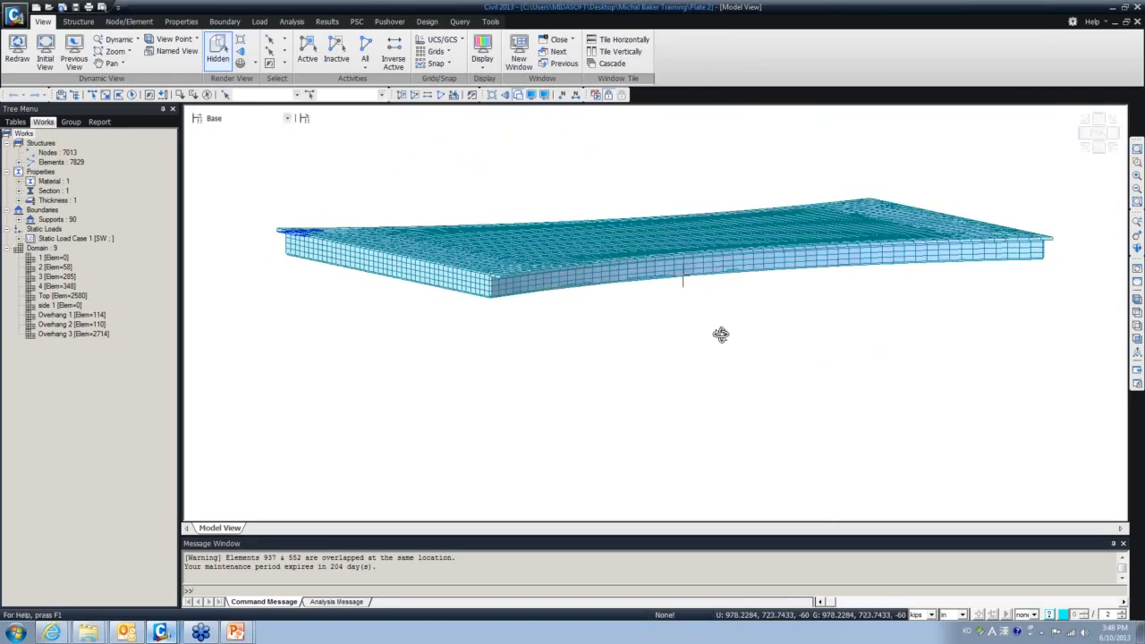
middle_click_drag(721, 334, 892, 372, "ctrl")
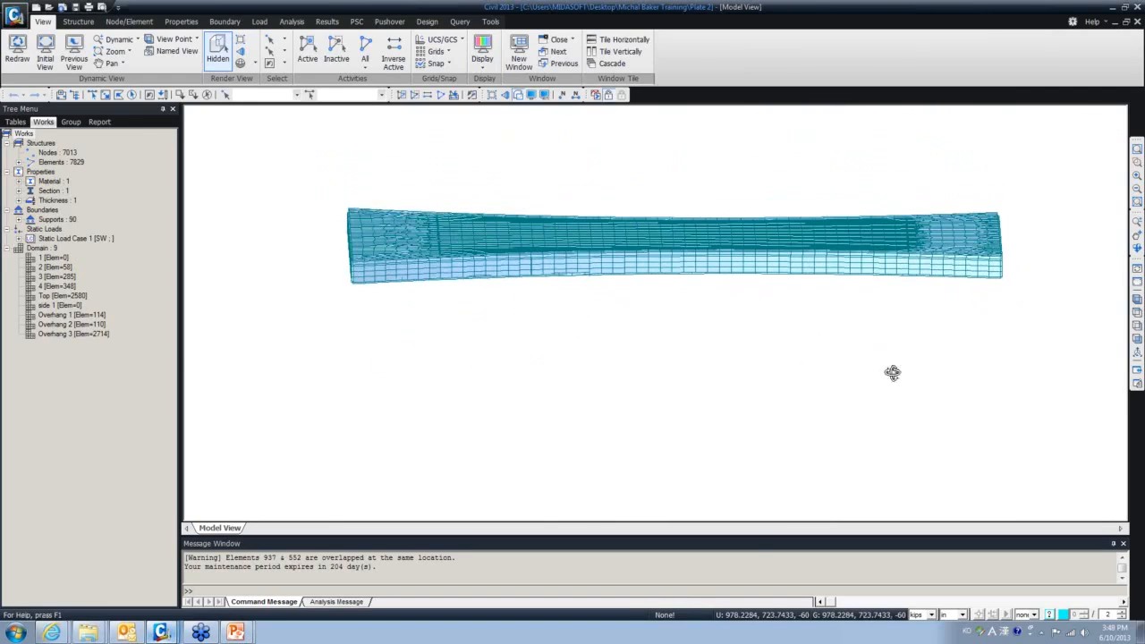
From the side view, window-select the top slab elements along the first half of the span and deactivate them
left_click(1130, 352)
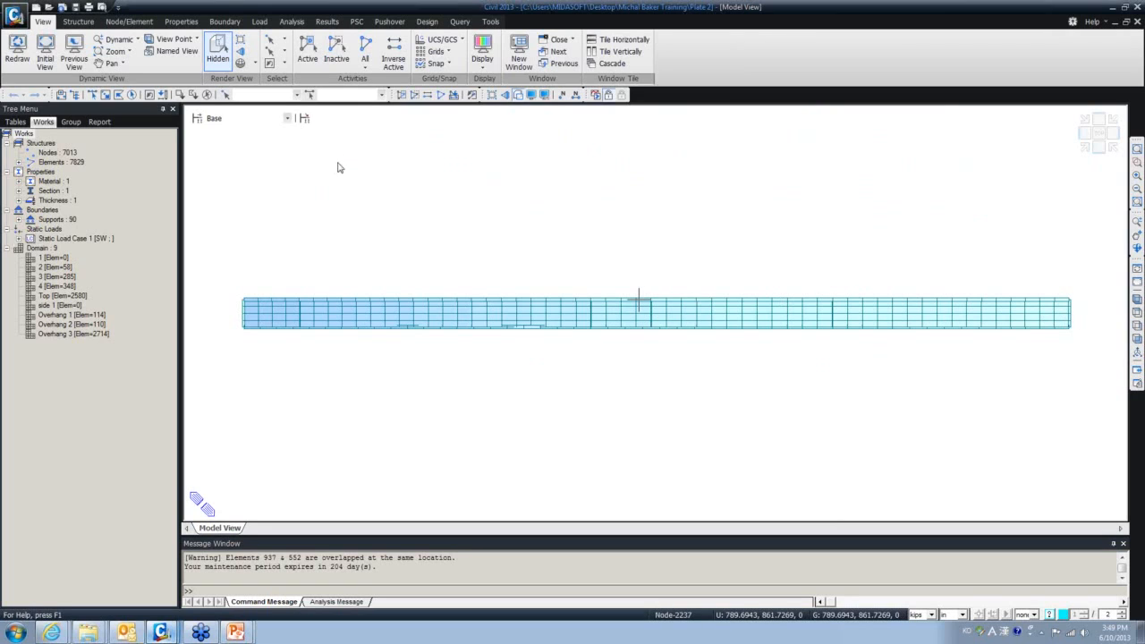
left_click(92, 94)
left_click_drag(227, 276, 660, 307)
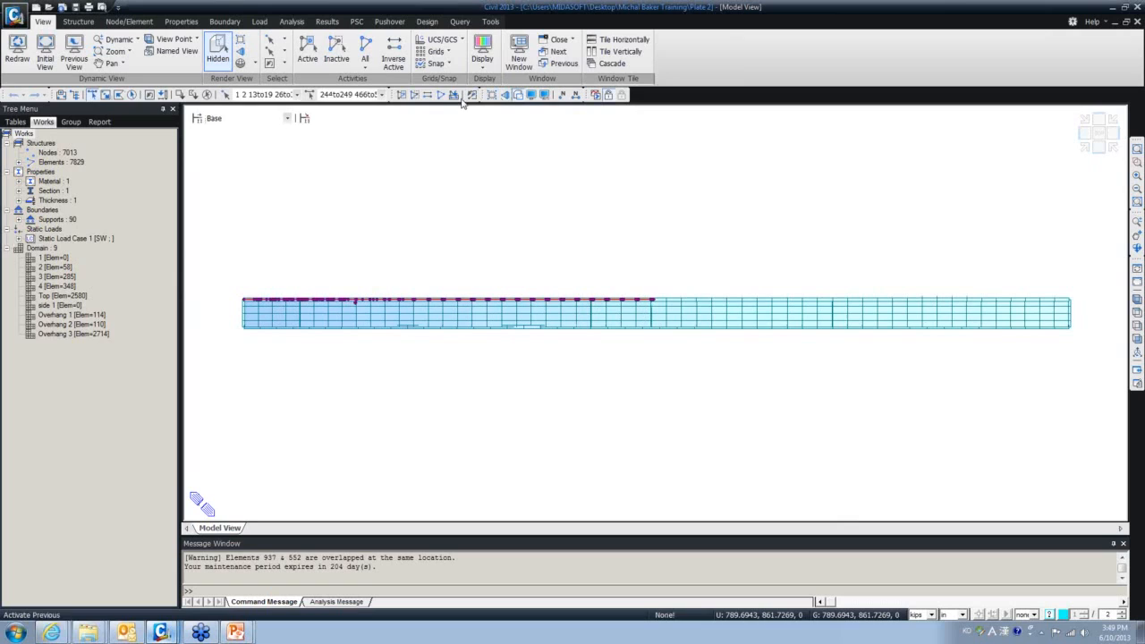
left_click(414, 94)
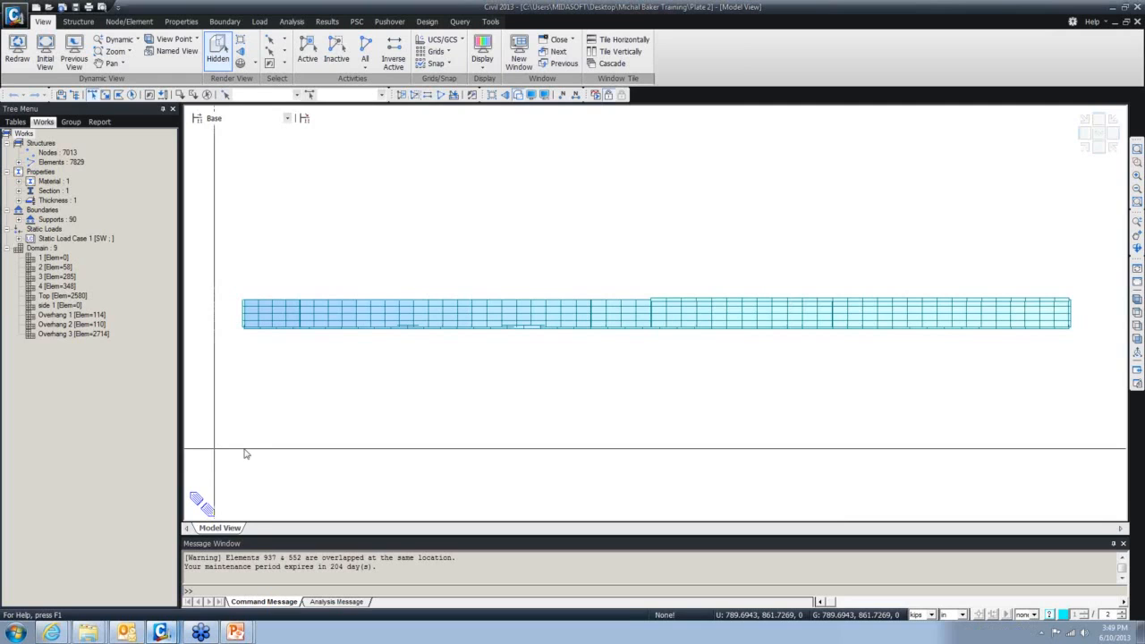
Examine the exposed webs, bottom slab mesh and diaphragms with circular openings in the uncovered half of the Plate 2 box girder
left_click(1137, 299)
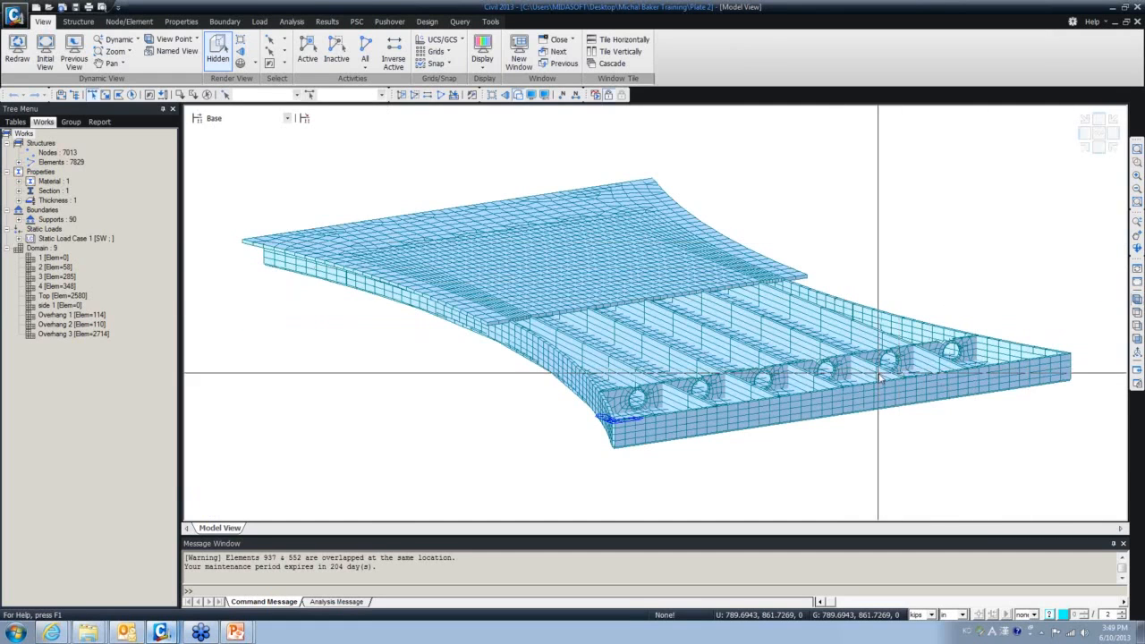
middle_click_drag(891, 383, 828, 419, "ctrl")
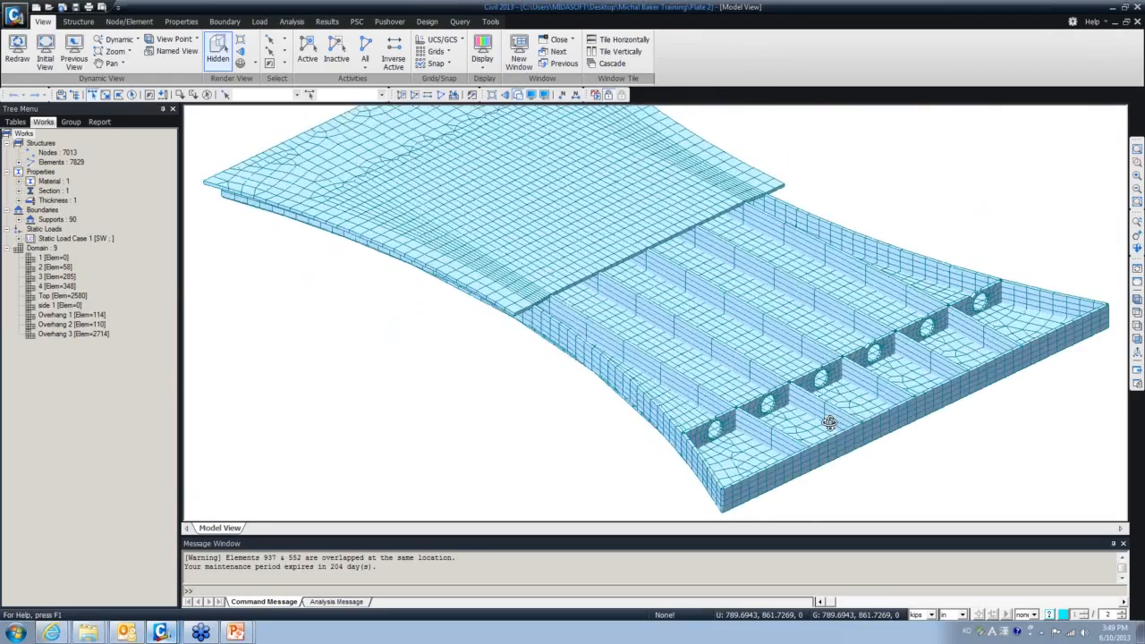
scroll(805, 394, "up", 5)
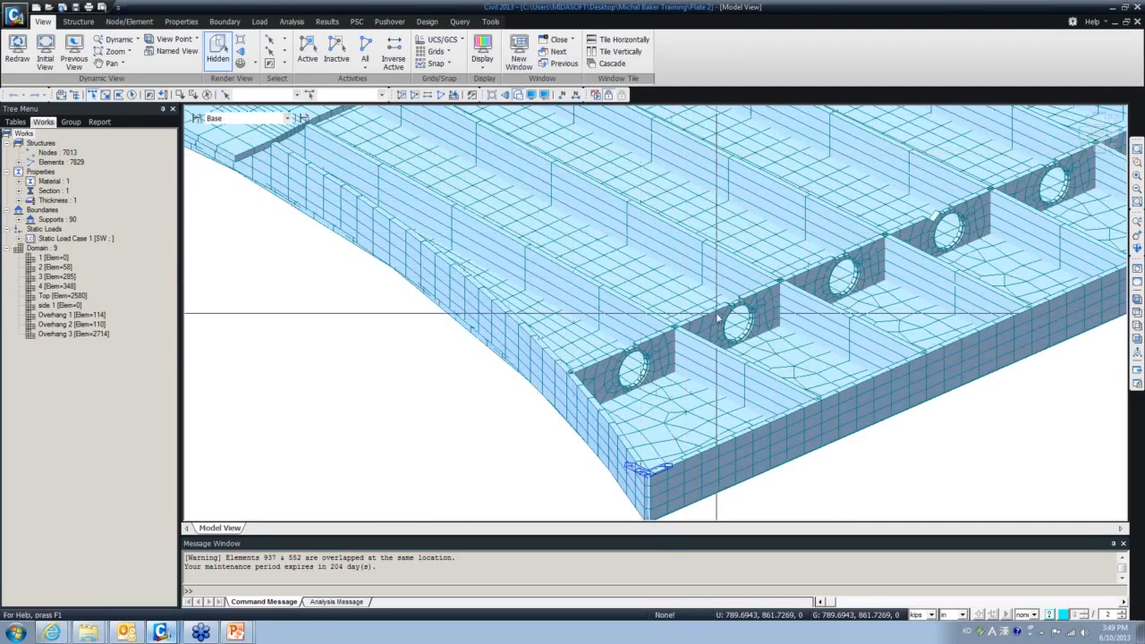
mouse_move(719, 317)
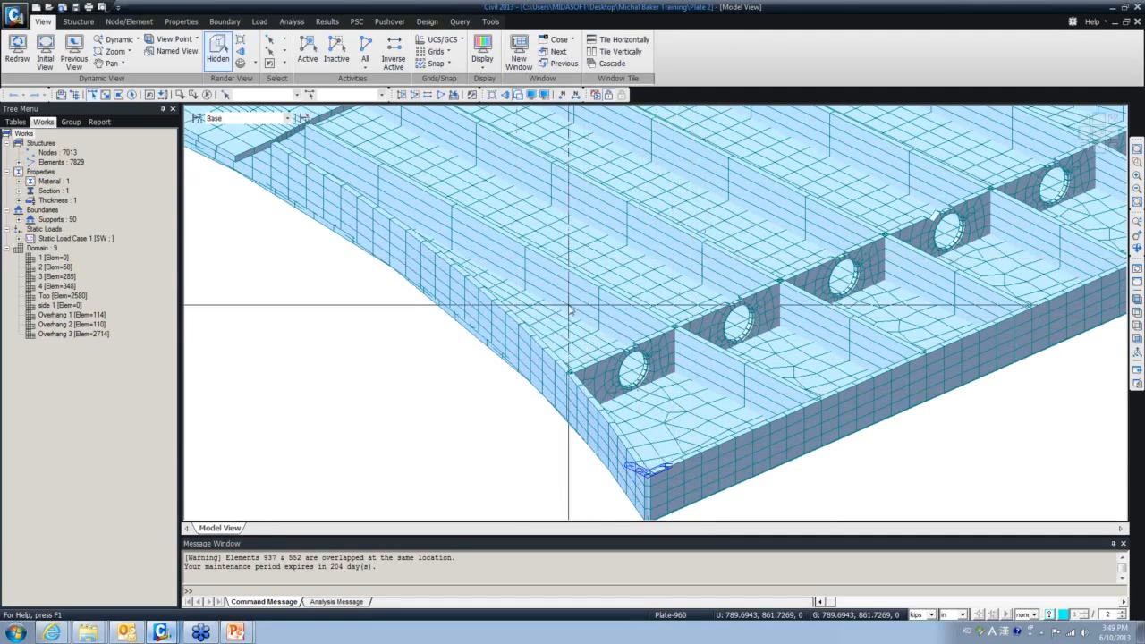
mouse_move(592, 360)
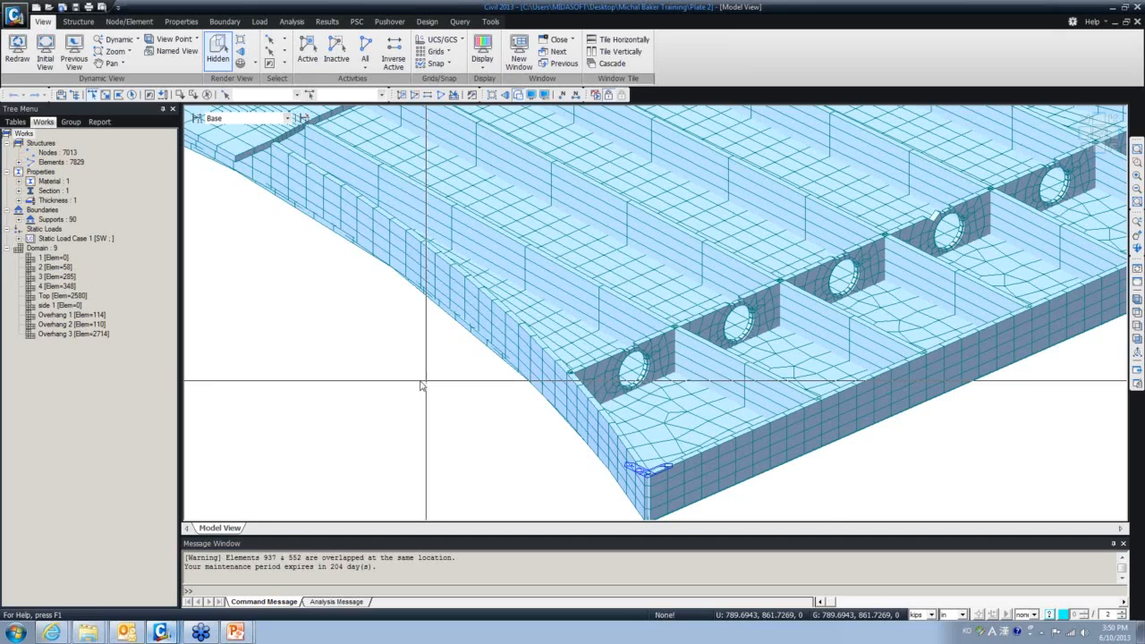
scroll(427, 347, "down", 5)
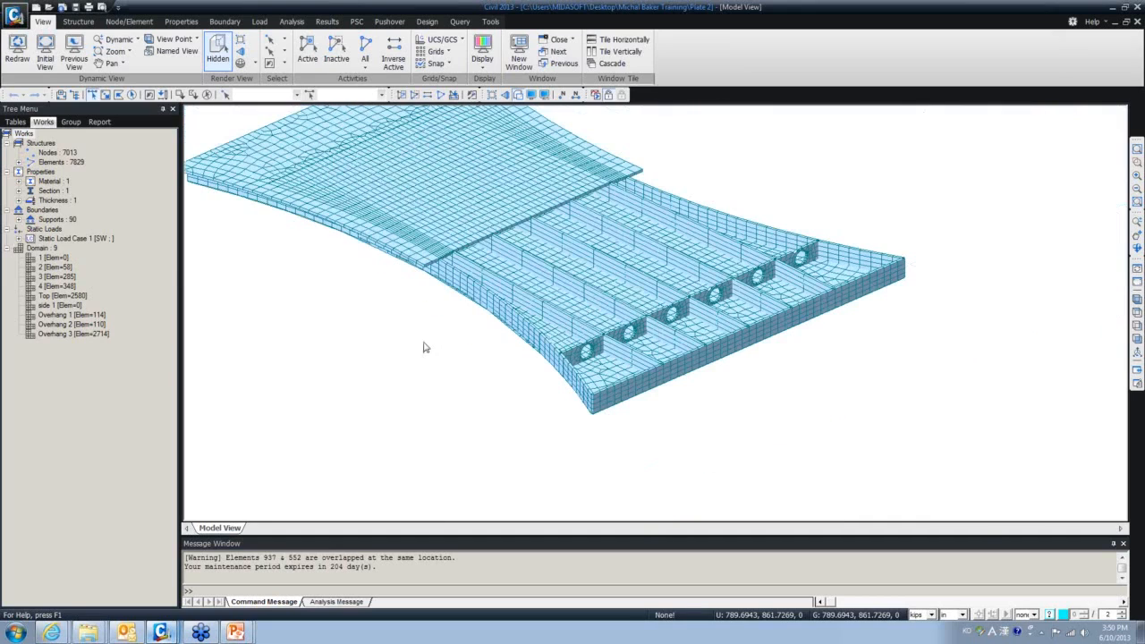
middle_click_drag(477, 356, 465, 338, "ctrl")
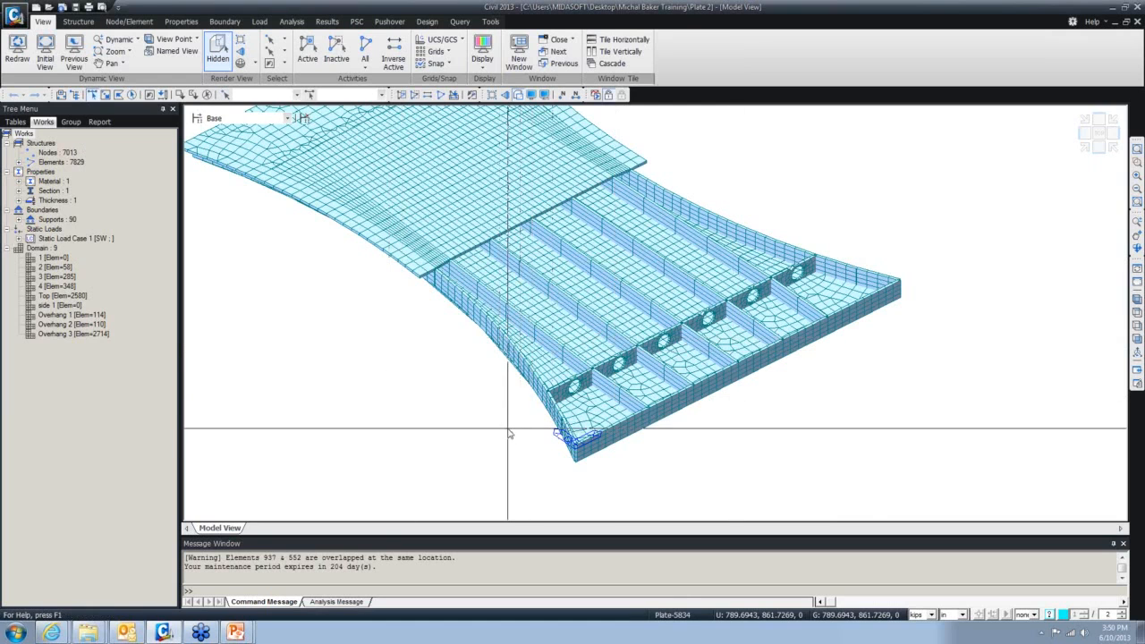
mouse_move(498, 428)
middle_mouse_down("ctrl")
mouse_move(472, 402)
mouse_move(465, 421)
mouse_move(482, 413)
middle_mouse_up("ctrl")
scroll(499, 340, "up", 5)
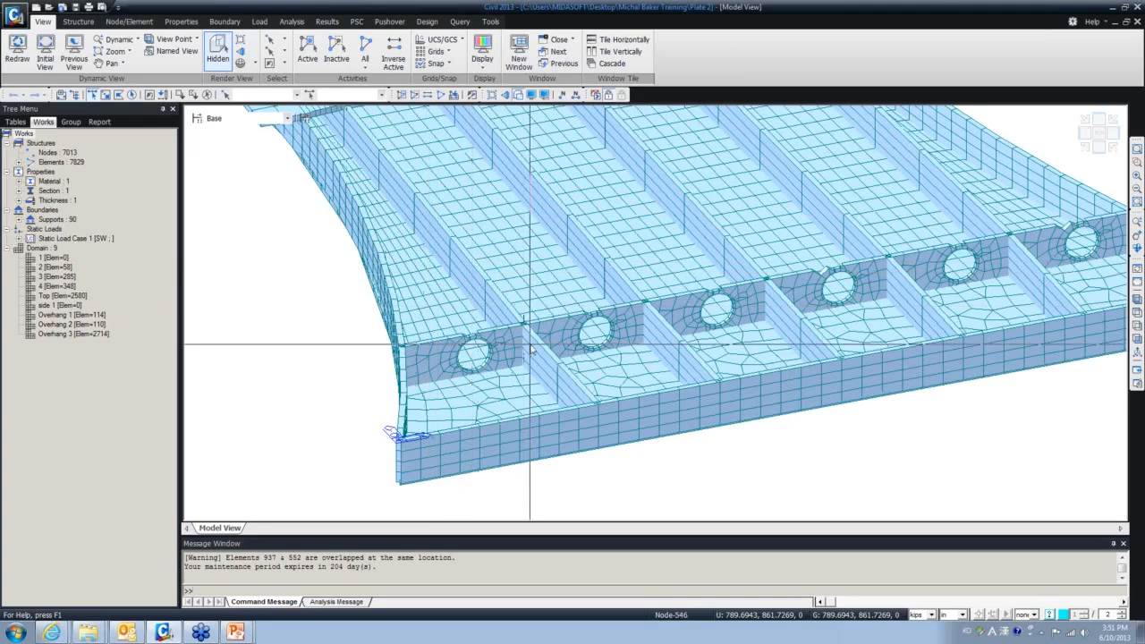
scroll(656, 358, "up", 3)
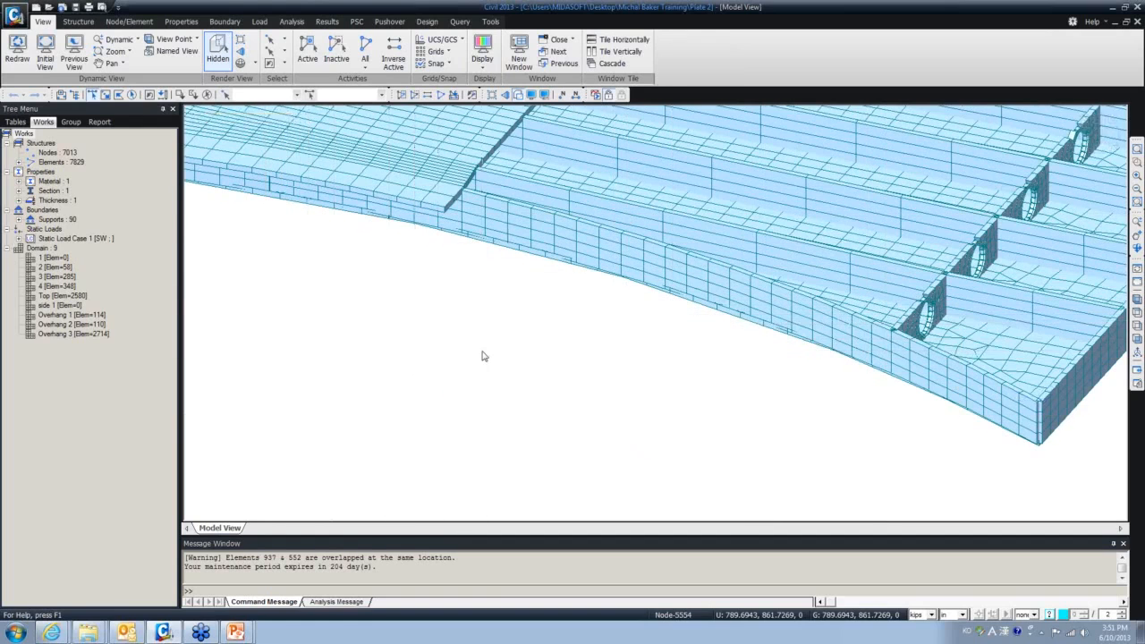
scroll(483, 355, "down", 5)
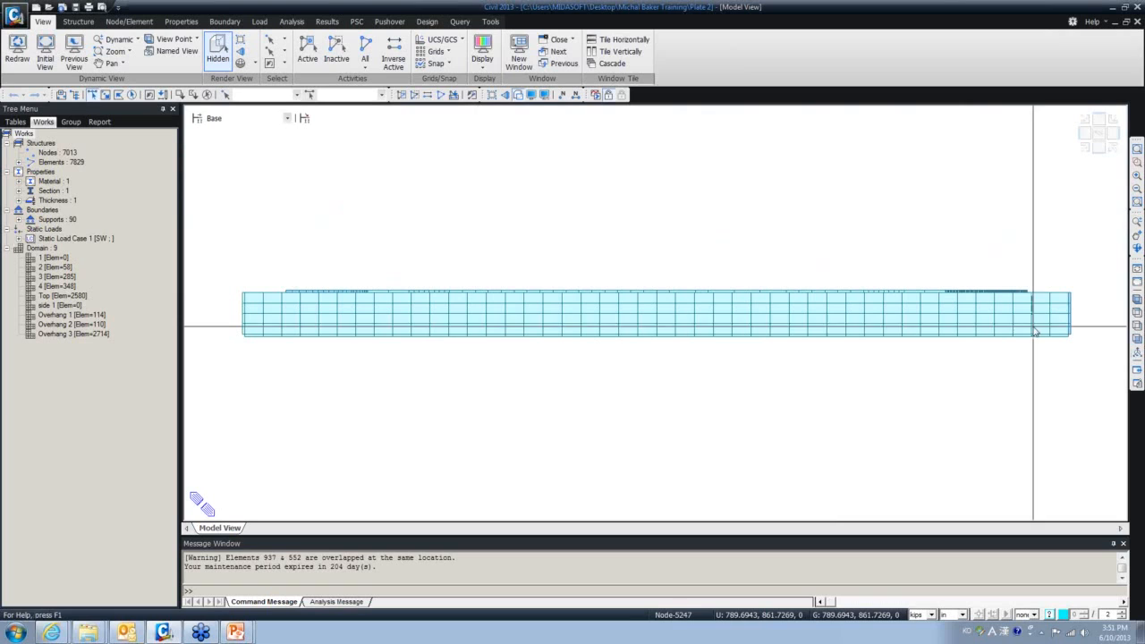
From the side view, window-select the top slab elements along the remaining half of the span, deactivate them and view the web layout from above
left_click(1137, 338)
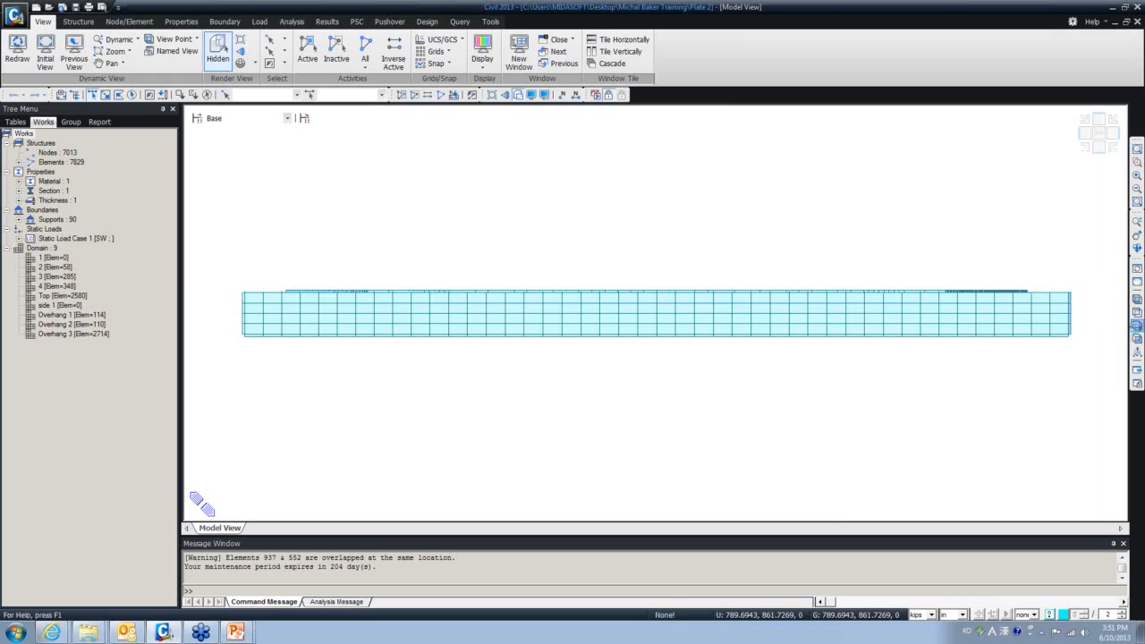
left_click(1136, 326)
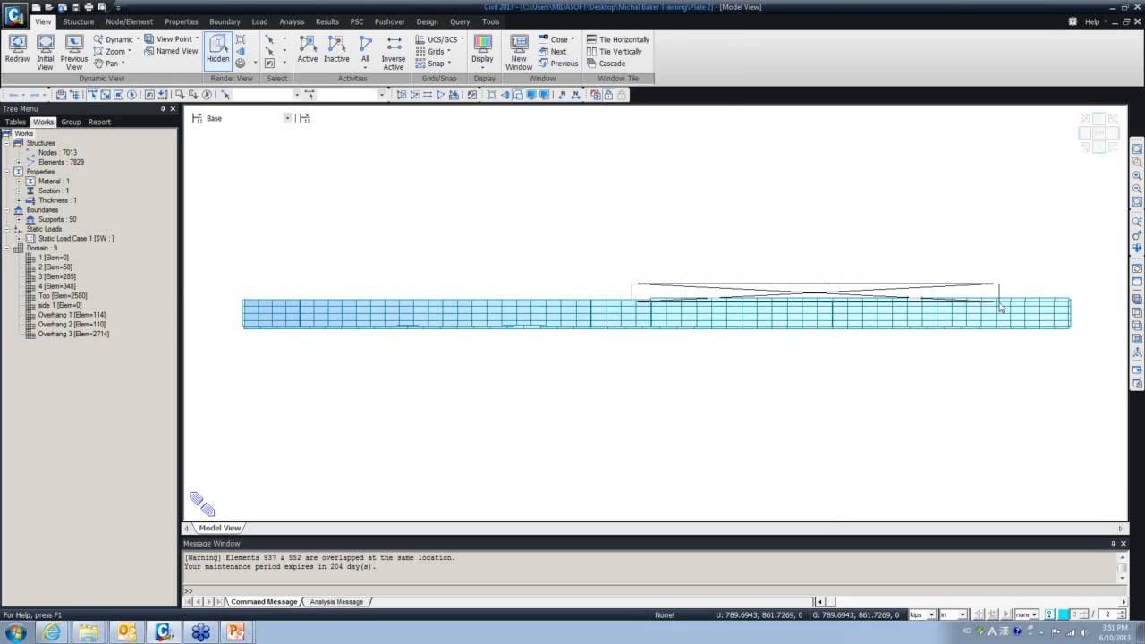
left_click_drag(999, 302, 1076, 303)
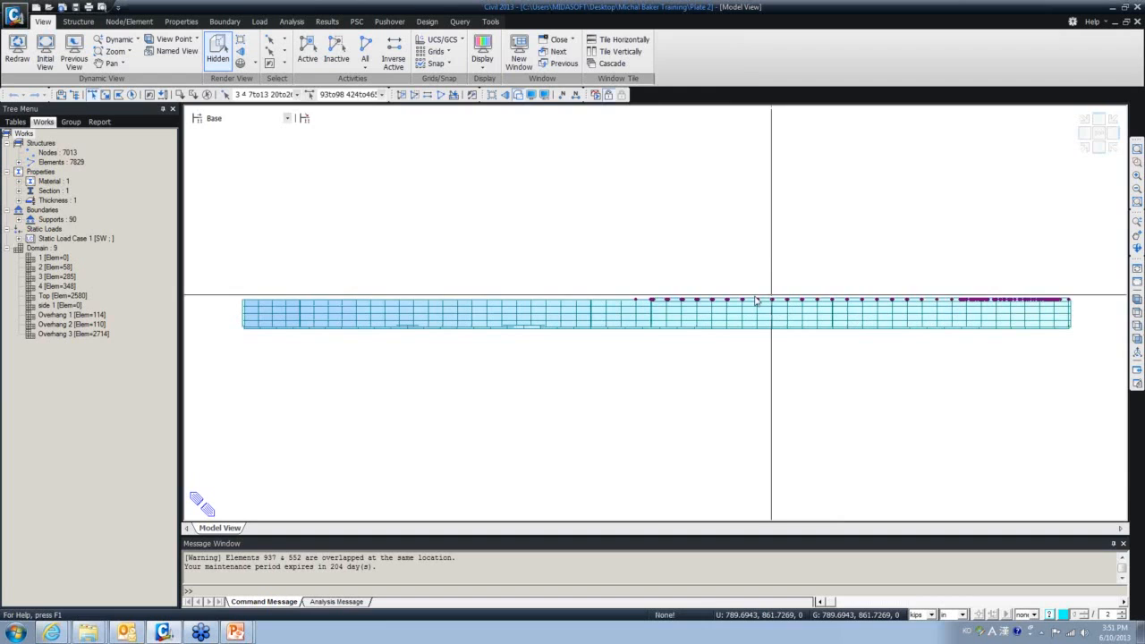
left_click_drag(633, 282, 1077, 308)
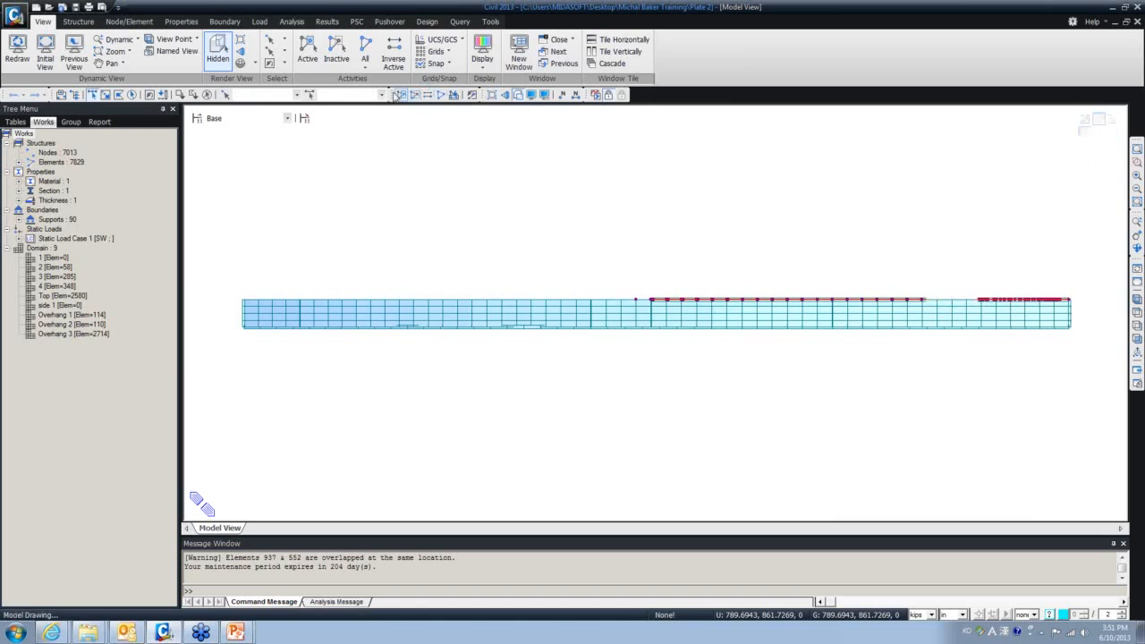
left_click(412, 95)
left_click_drag(470, 322, 465, 397)
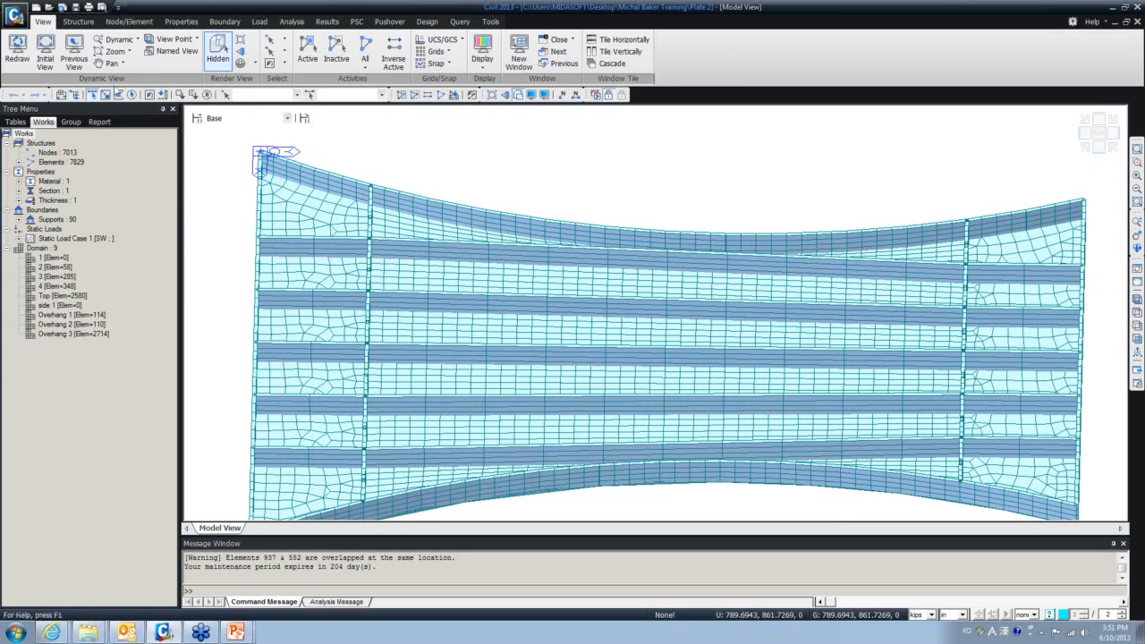
Create a general beam element along an interior web from node 5152 to node 5378, using material Grade C4500 and section Beam
left_click(79, 21)
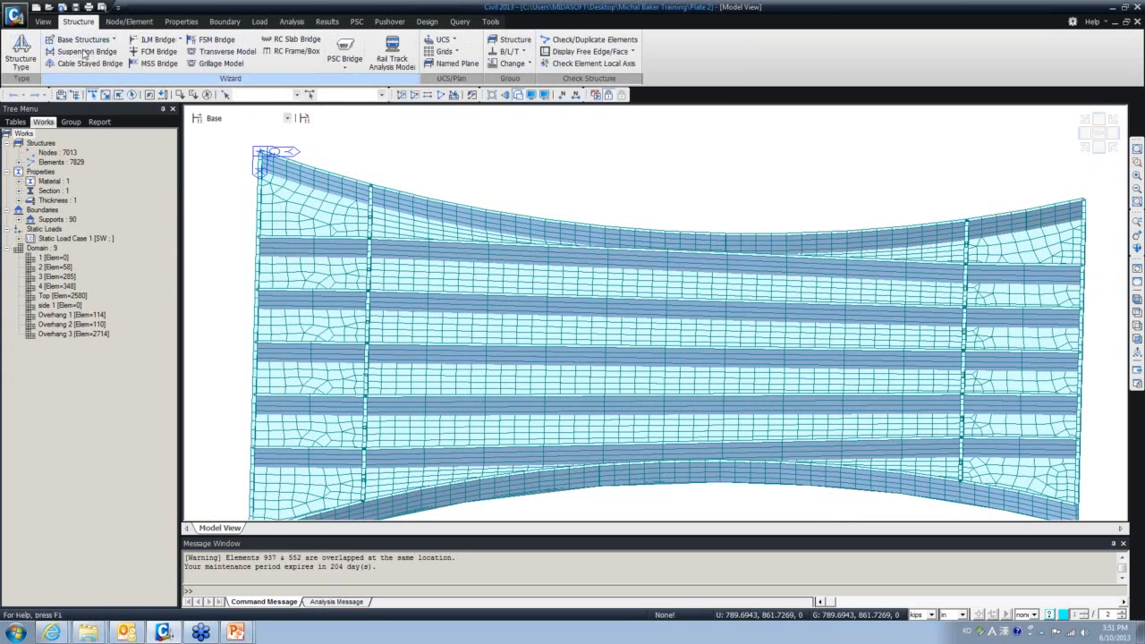
left_click(126, 21)
left_click(271, 54)
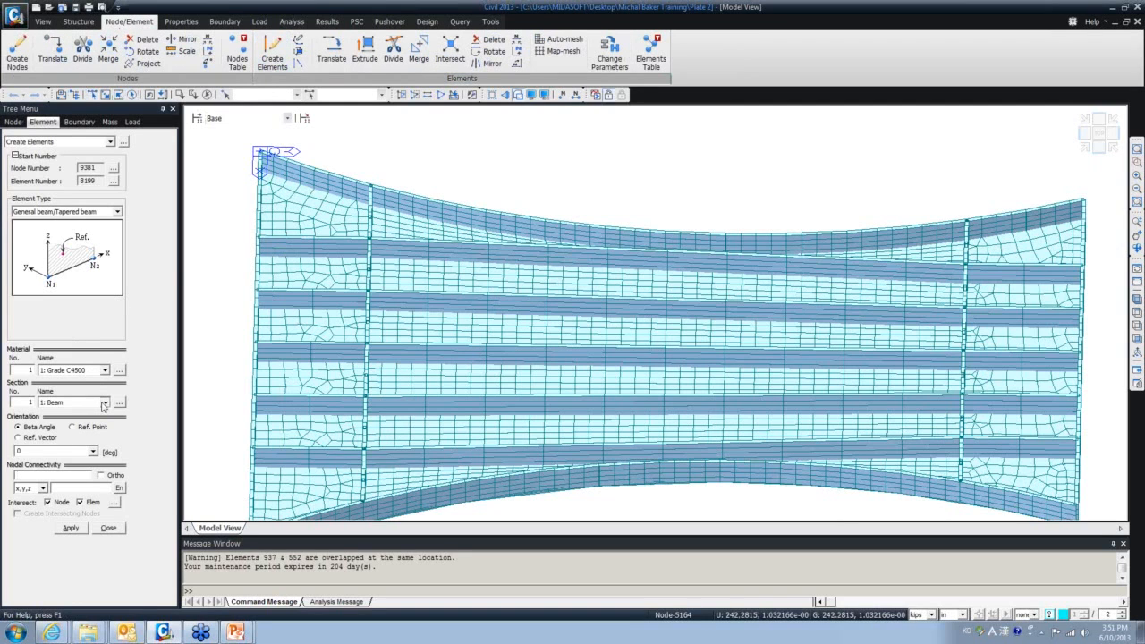
left_click(103, 402)
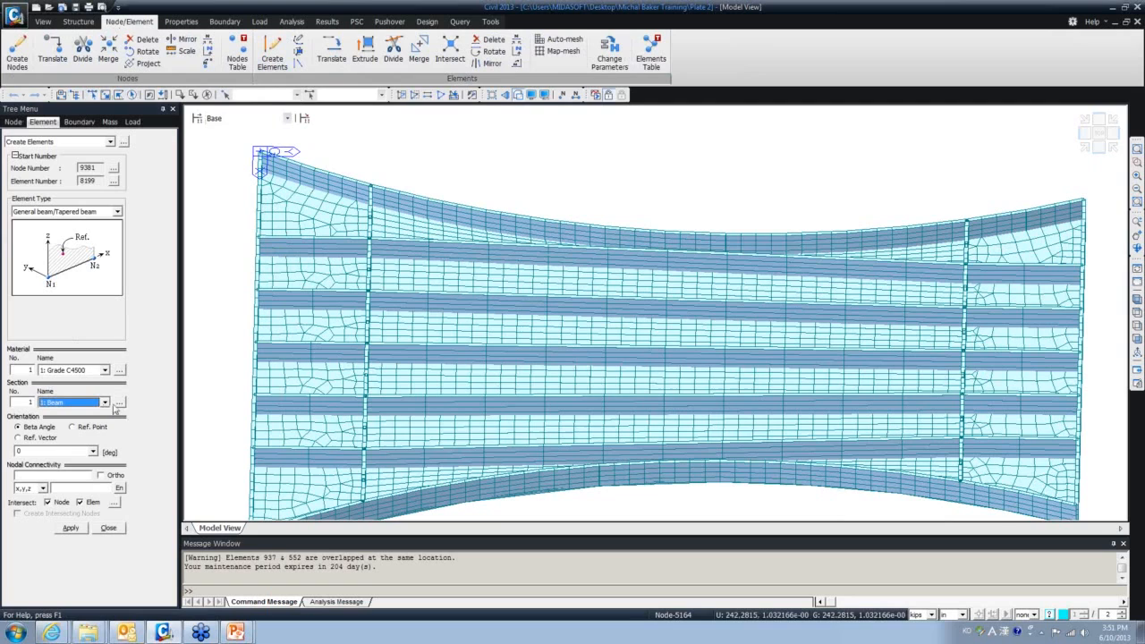
left_click(43, 474)
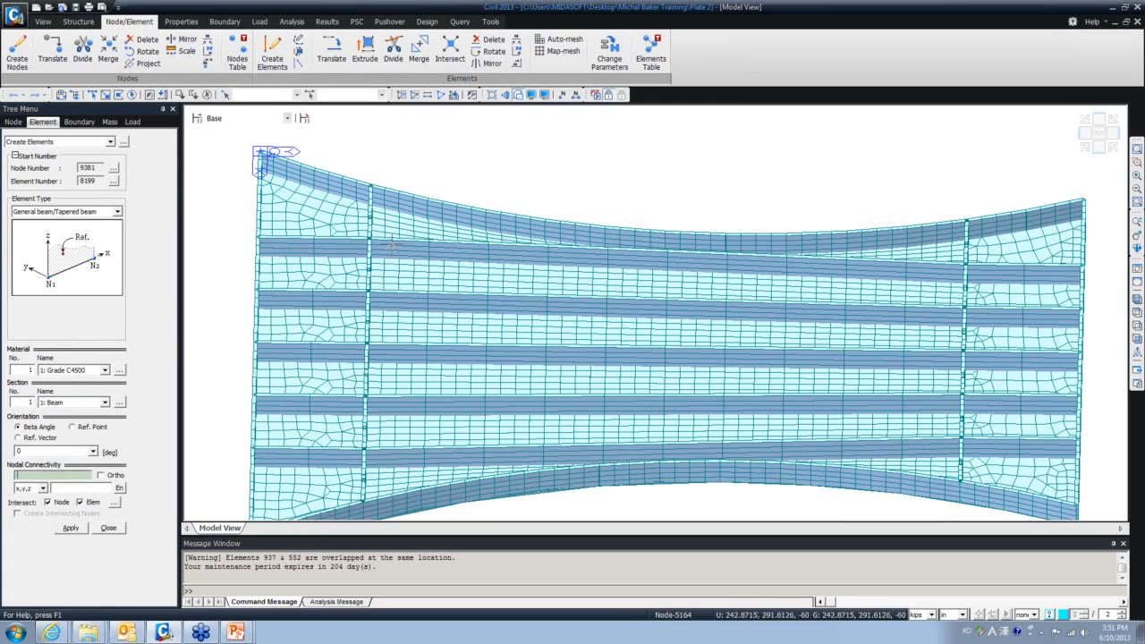
left_click(262, 241)
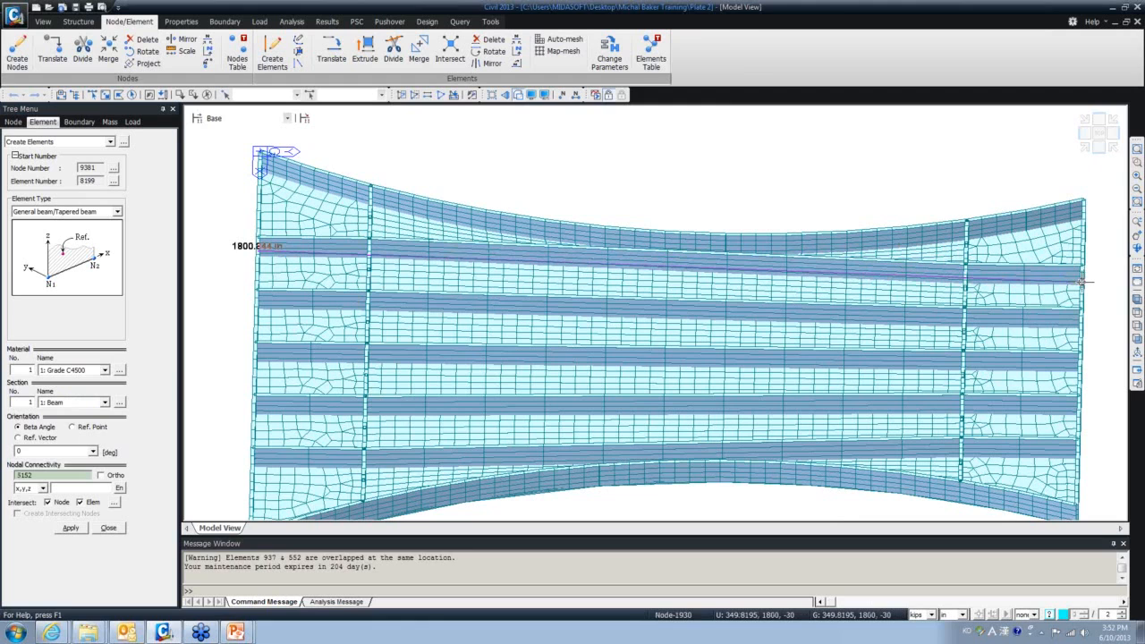
left_click(1081, 282)
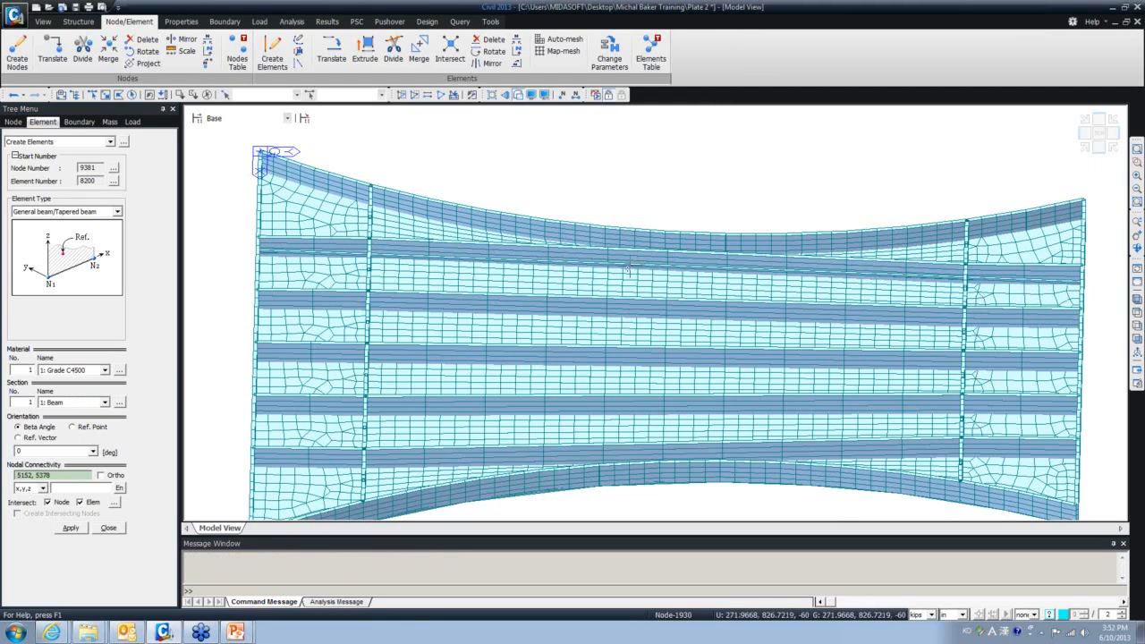
middle_click_drag(288, 284, 352, 248, "ctrl")
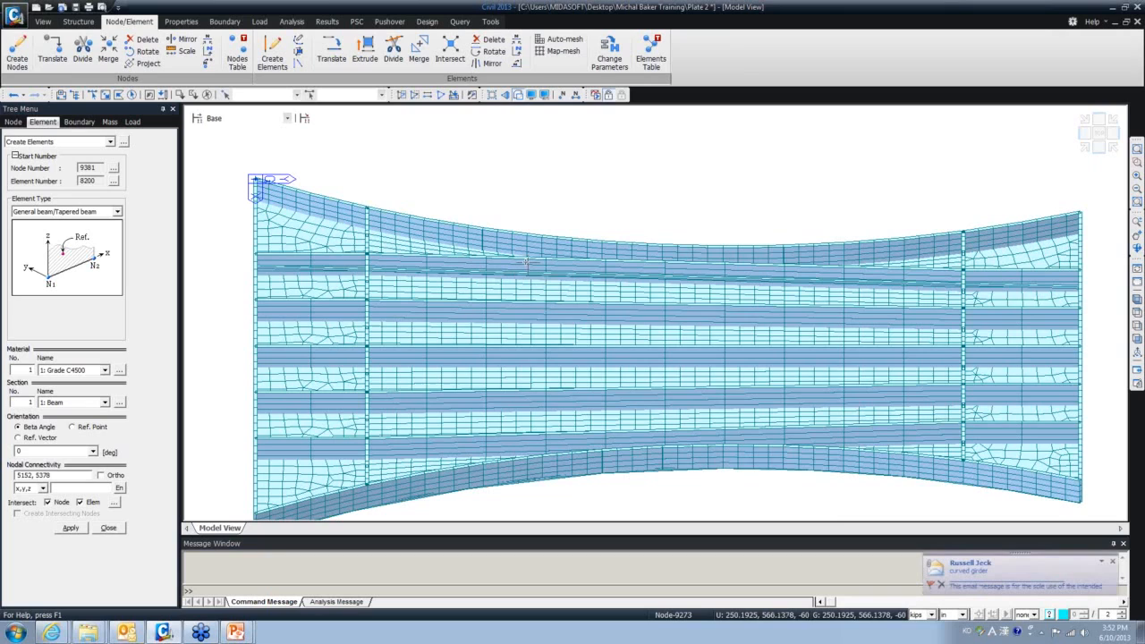
left_click(1114, 562)
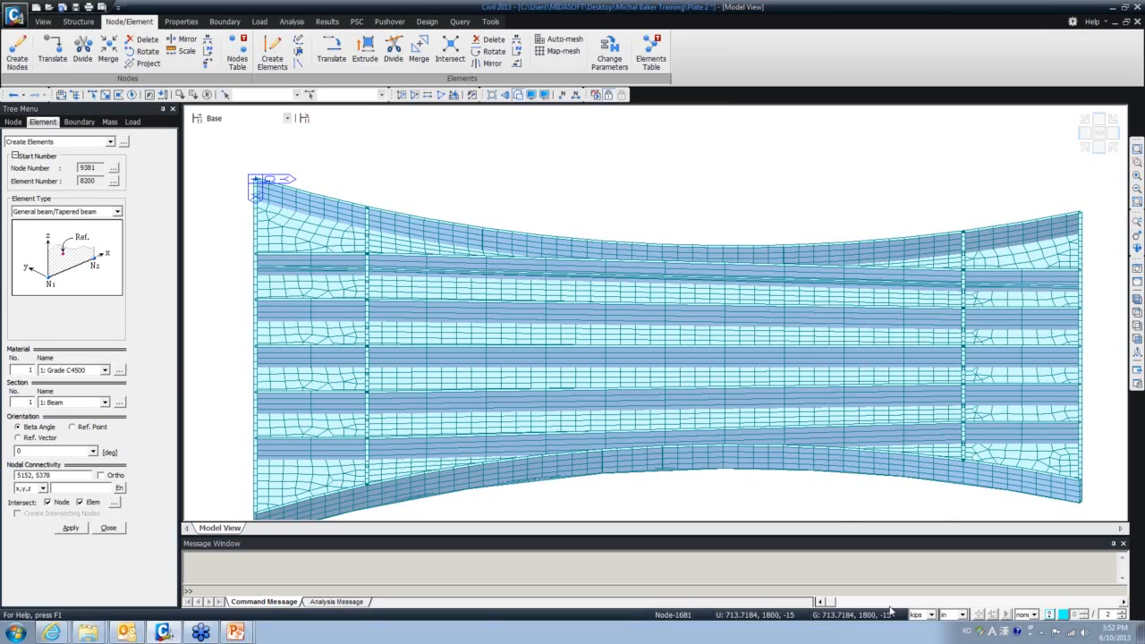
mouse_move(774, 466)
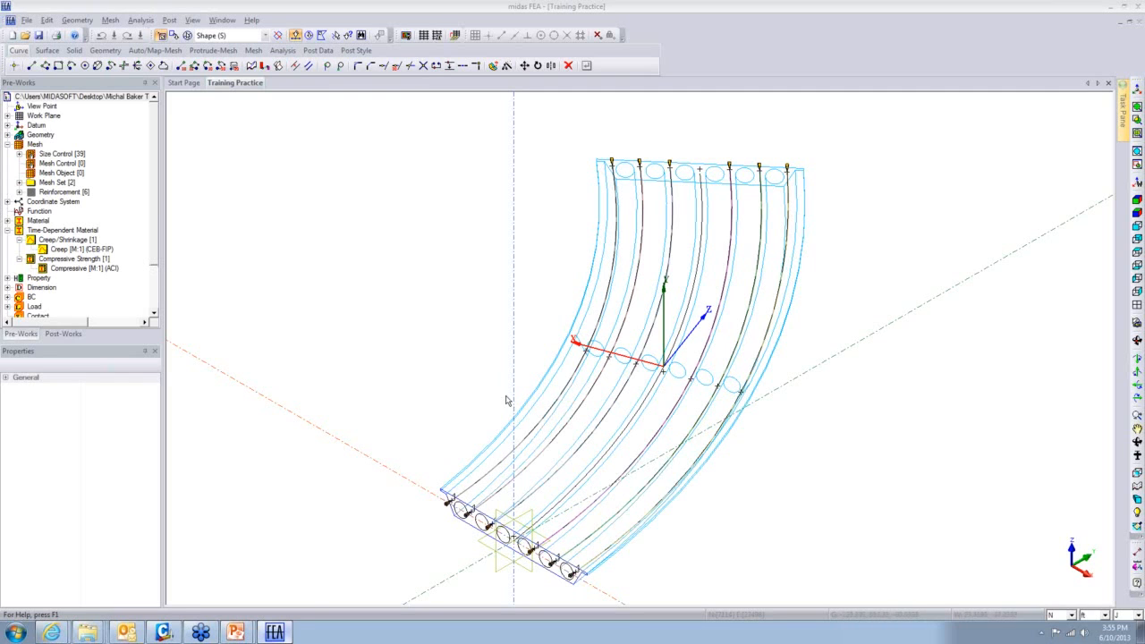
In the midas FEA Training Practice model, set the display mode of the curved box girder solid to Shading with Edge
middle_click_drag(497, 369, 485, 324)
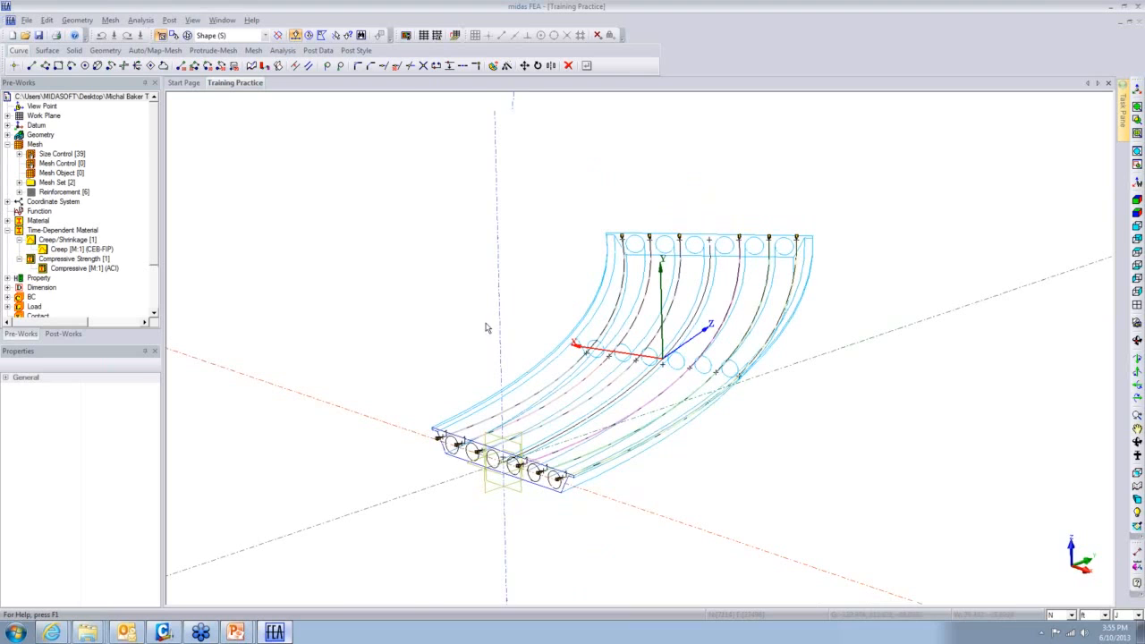
middle_click_drag(546, 448, 517, 444)
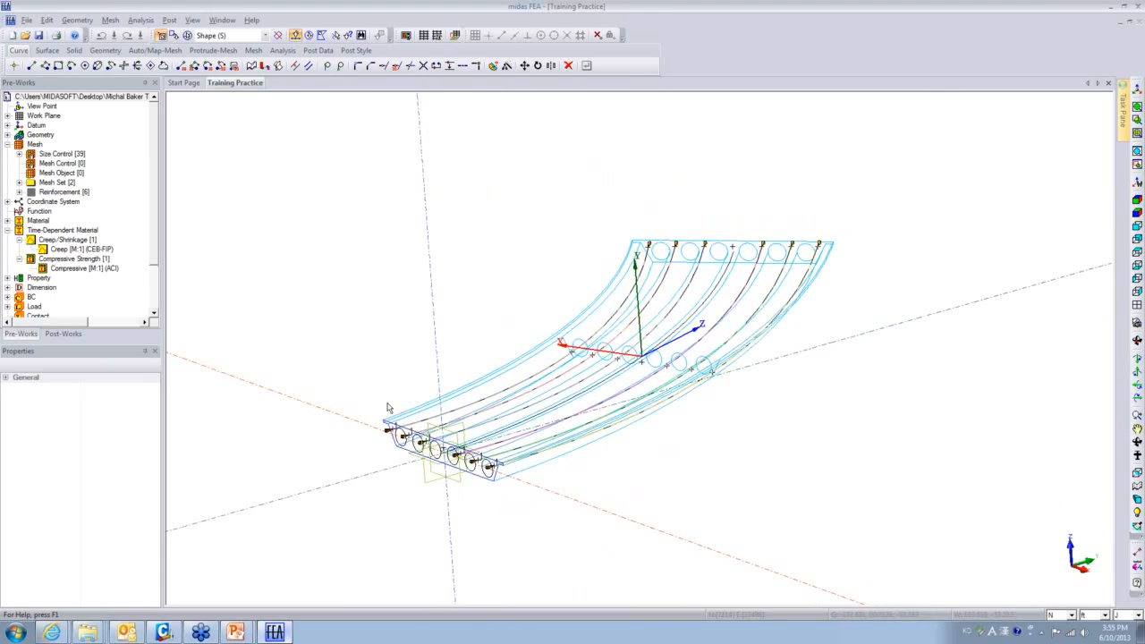
middle_click_drag(388, 403, 666, 452)
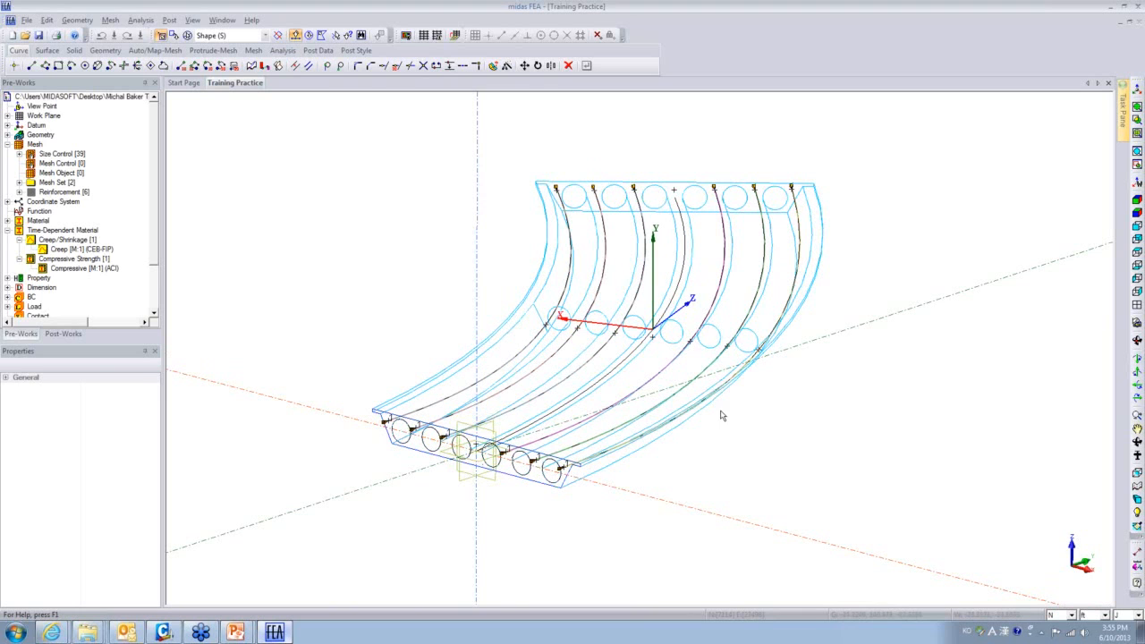
middle_click_drag(568, 514, 524, 438)
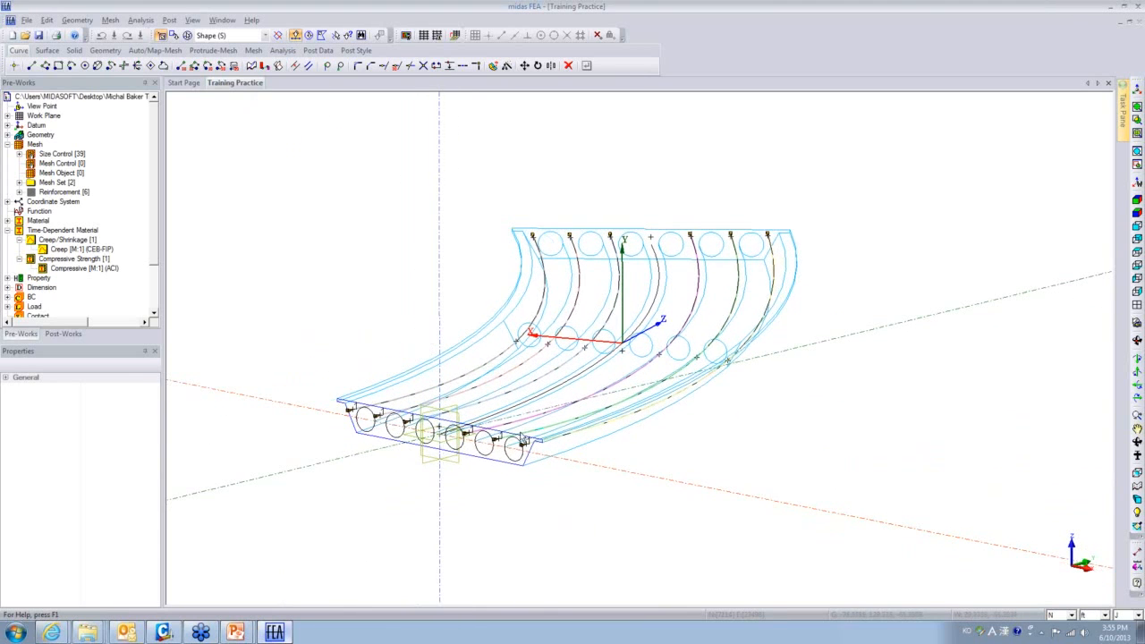
left_click(418, 386)
right_click(422, 384)
mouse_move(512, 445)
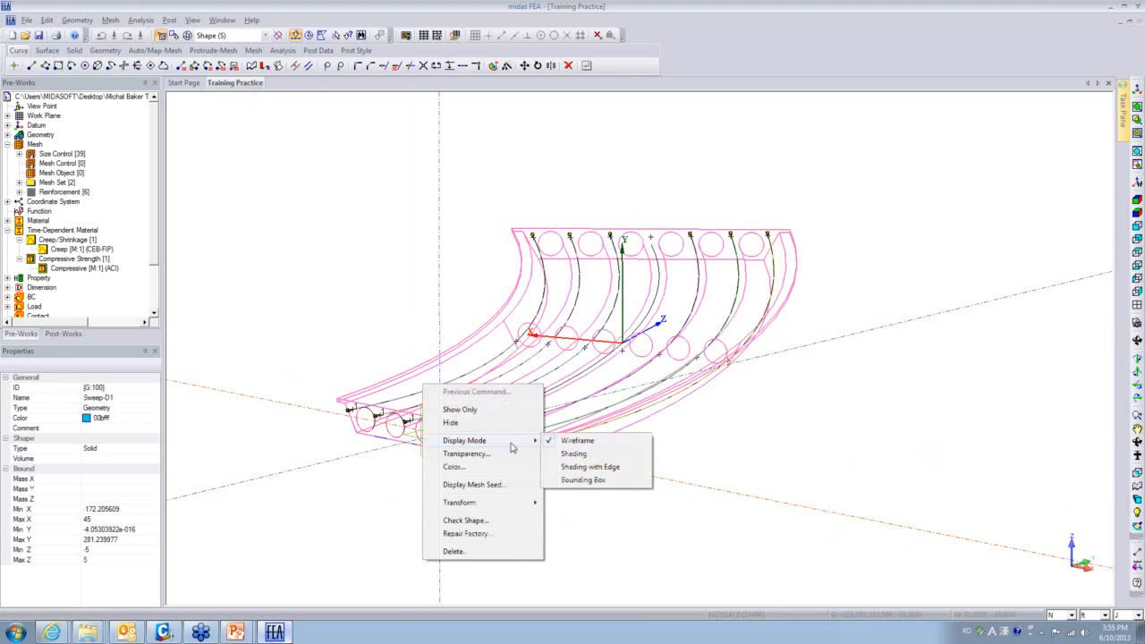
left_click(572, 466)
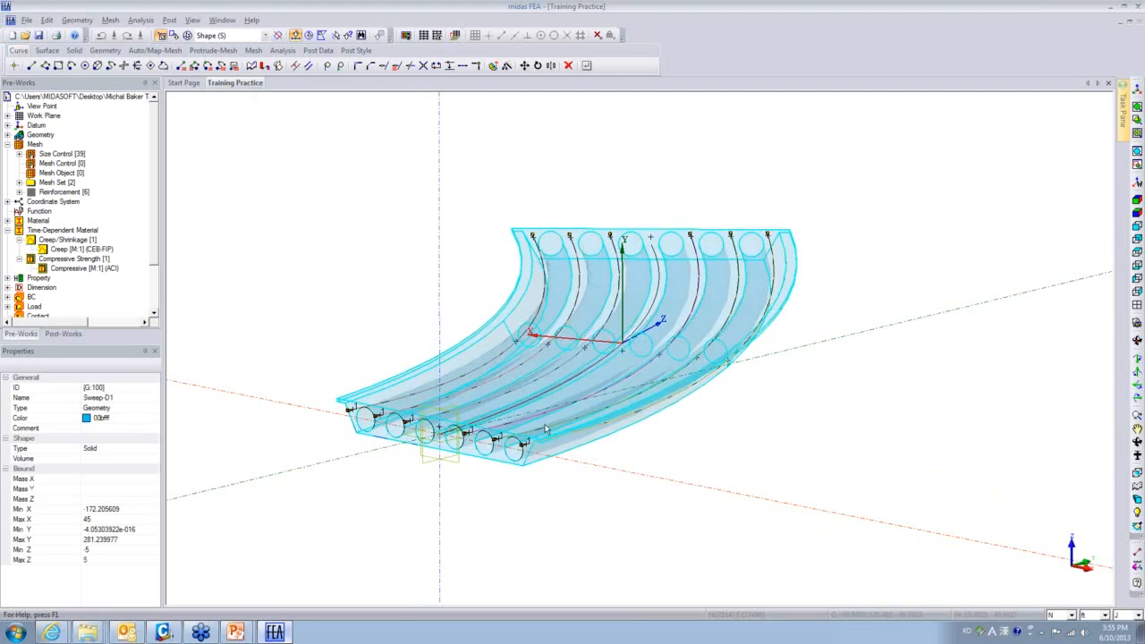
right_click(484, 355)
left_click(414, 383)
left_click(414, 383)
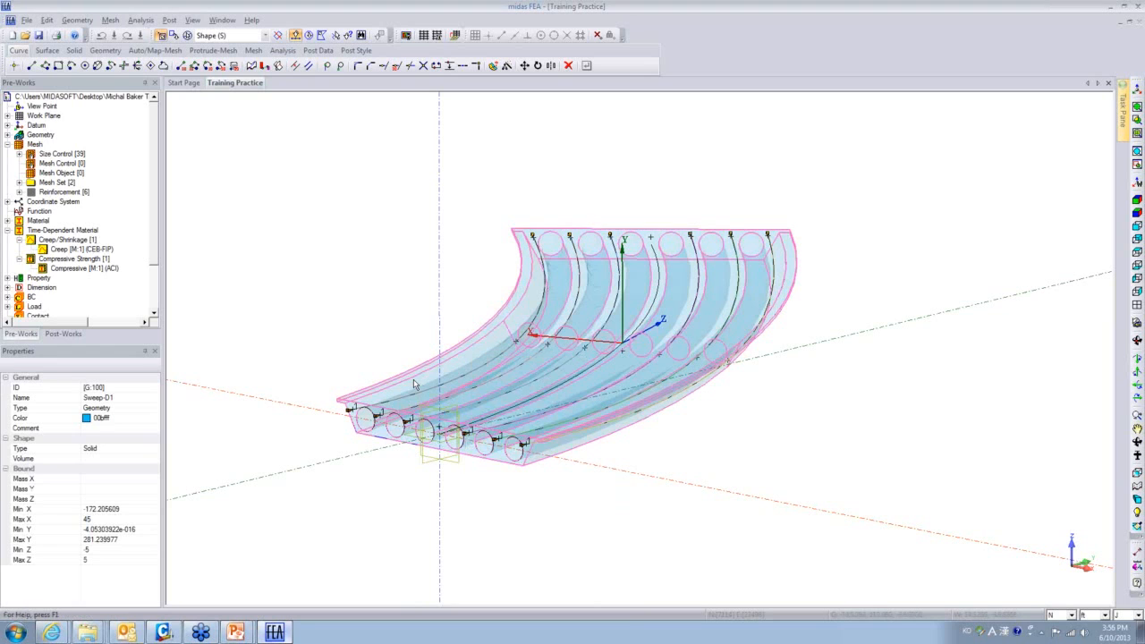
right_click(414, 384)
left_click(447, 463)
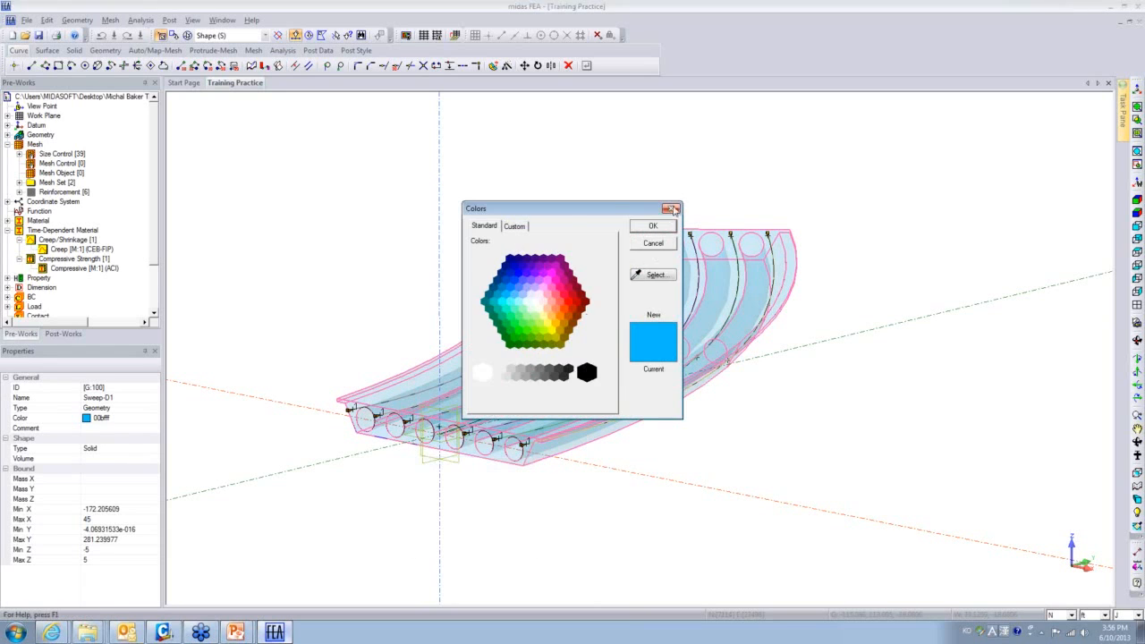
left_click(674, 209)
Set the curved box girder solid's transparency level to 0
right_click(405, 397)
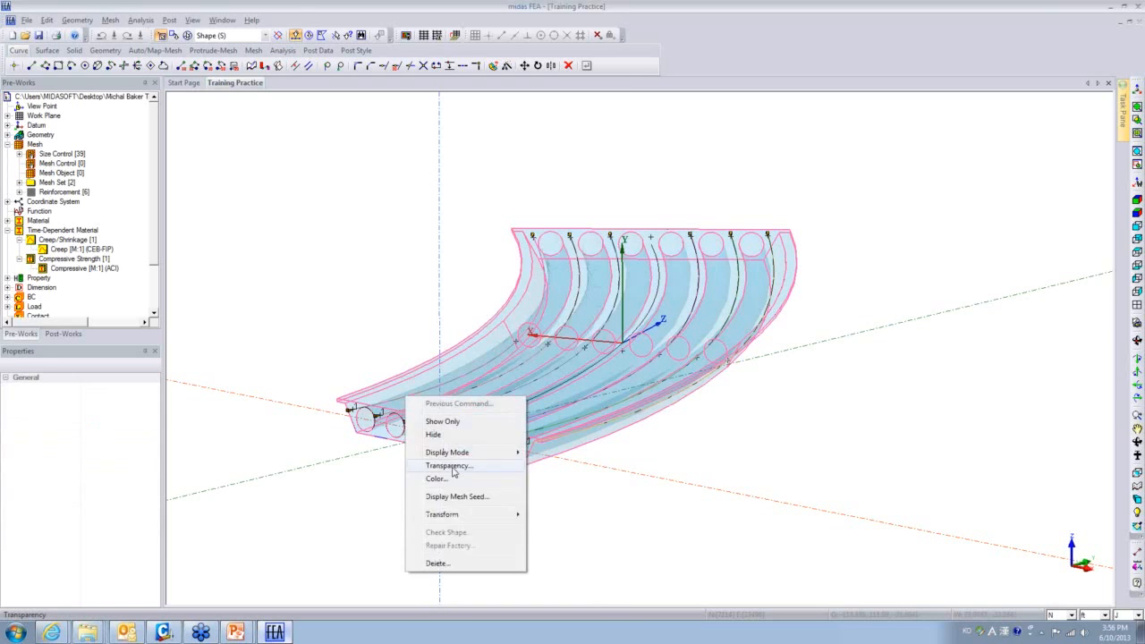
left_click(451, 466)
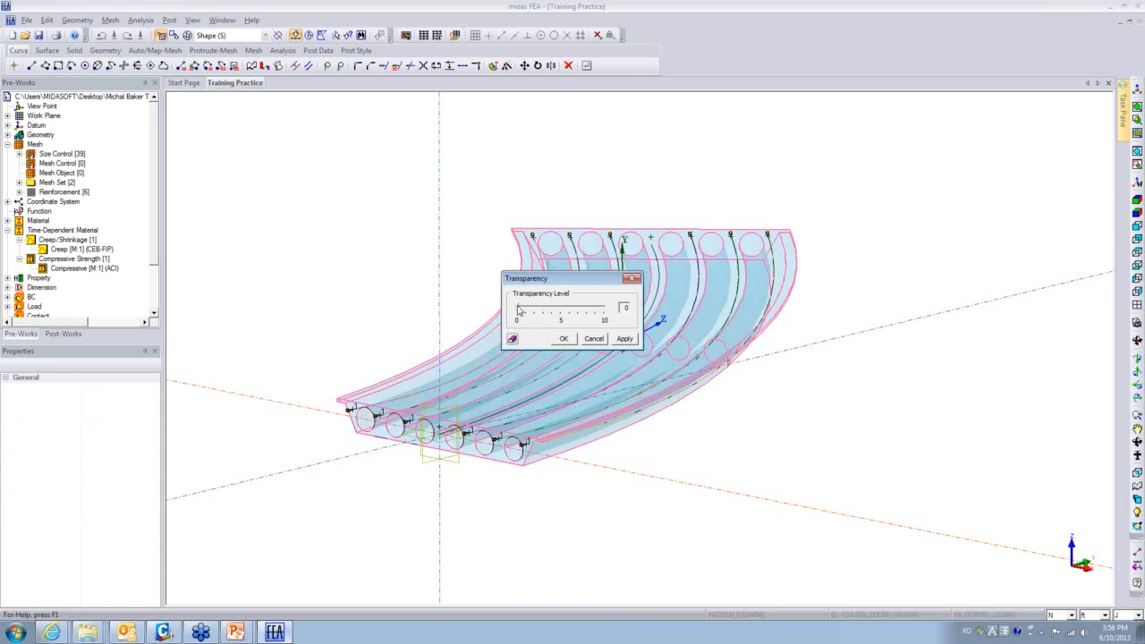
left_click(568, 339)
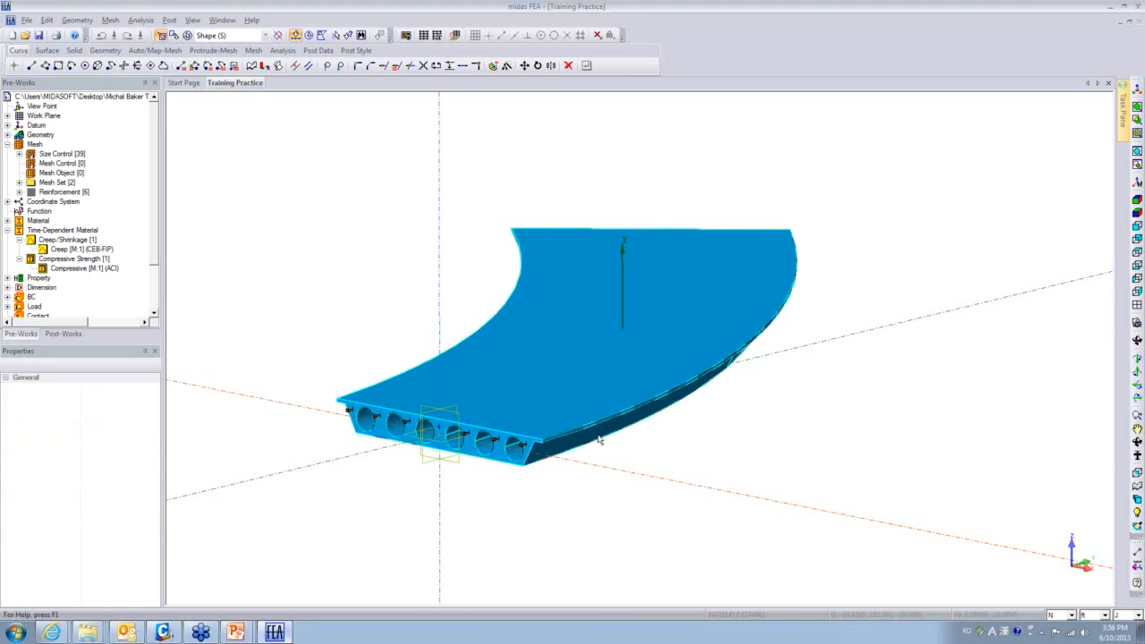
Examine the shaded curved box girder solid from several angles, including its end face with circular voids
middle_click_drag(536, 340, 624, 347)
scroll(626, 353, "up", 4)
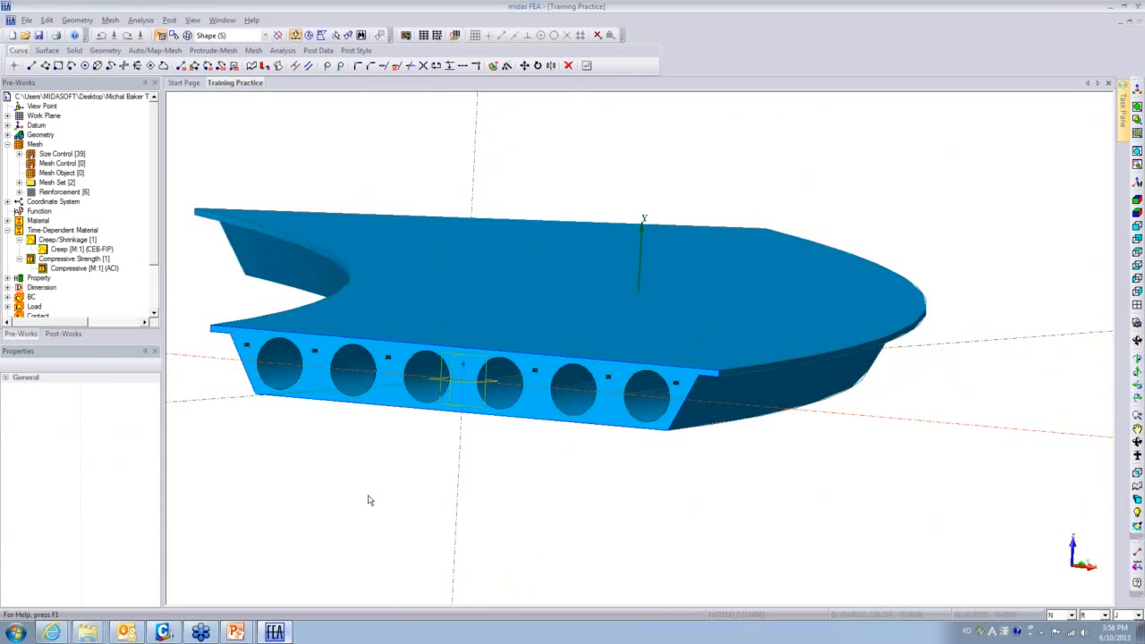
scroll(598, 458, "up", 1)
scroll(598, 458, "down", 4)
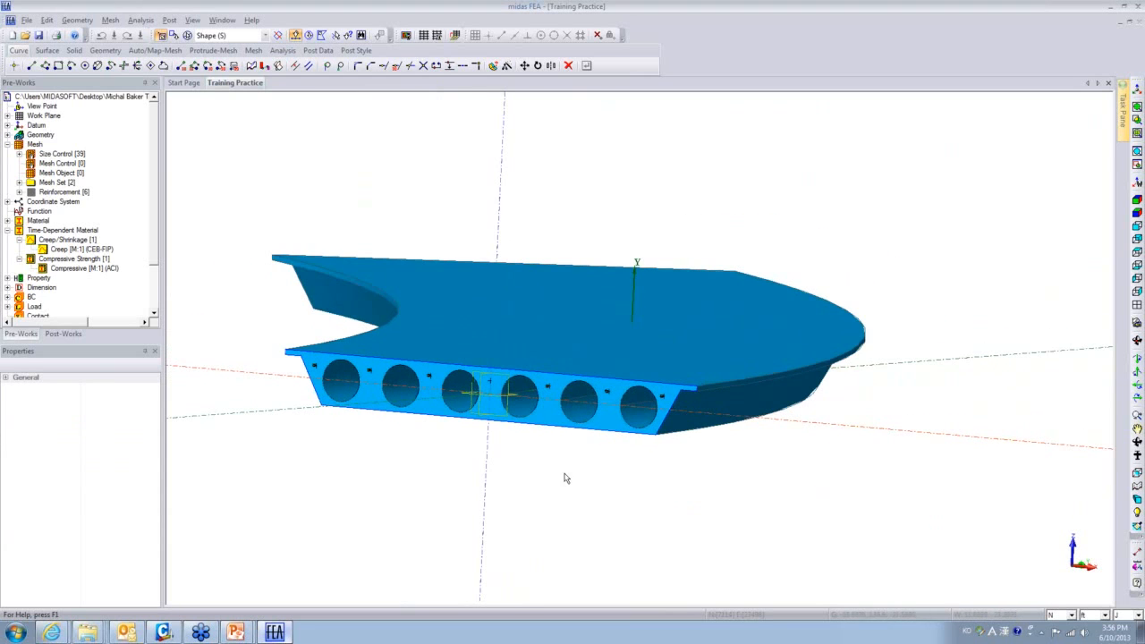
middle_click_drag(508, 482, 399, 521)
scroll(567, 501, "down", 5)
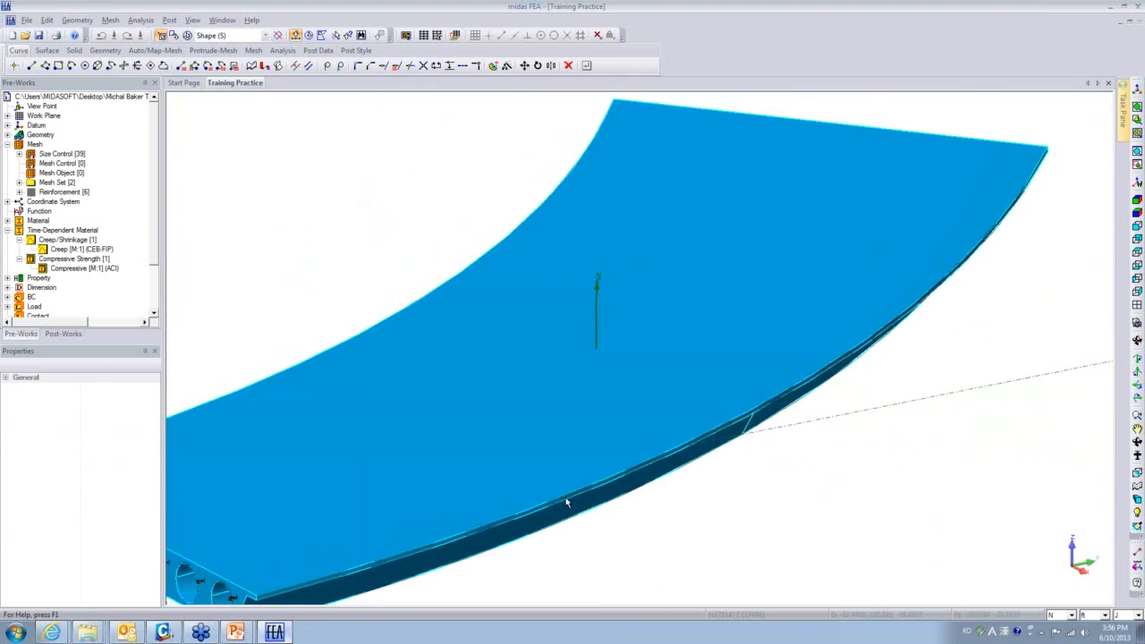
mouse_move(529, 518)
middle_mouse_down()
mouse_move(592, 460)
mouse_move(739, 444)
mouse_move(523, 497)
middle_mouse_up()
scroll(521, 491, "up", 3)
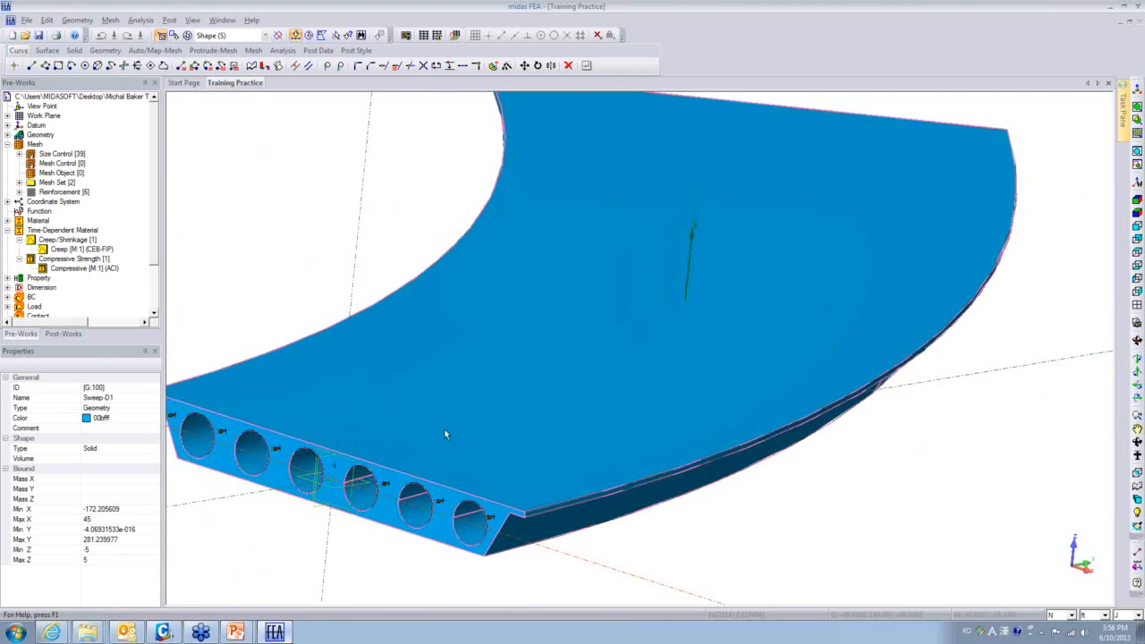
Set the display mode of the curved box girder solid to Wireframe
right_click(329, 355)
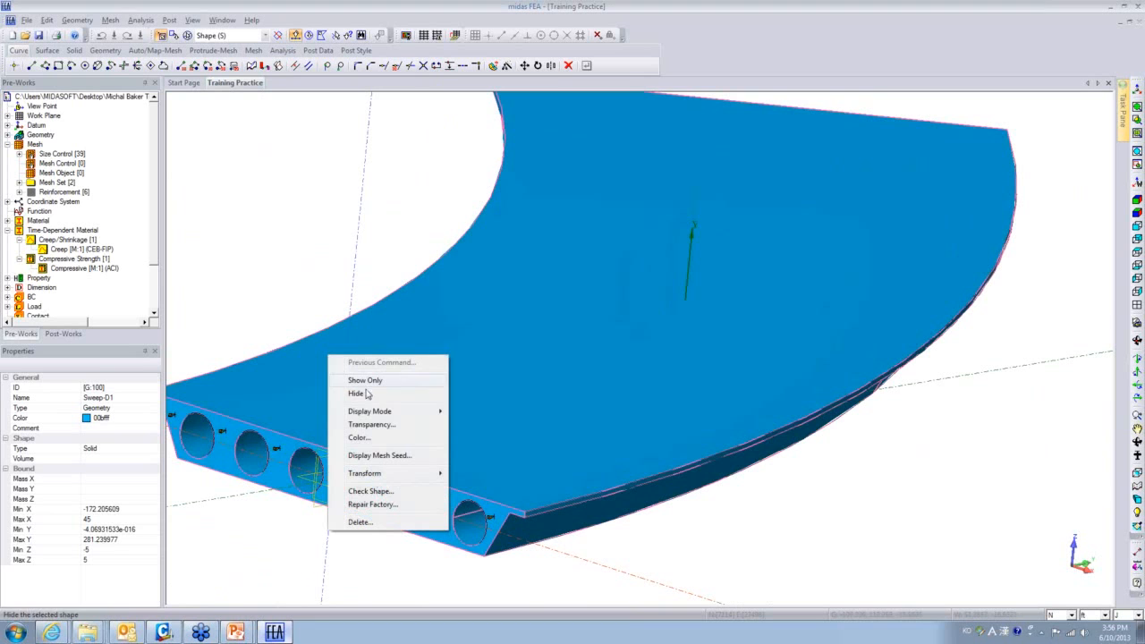
mouse_move(401, 412)
left_click(483, 411)
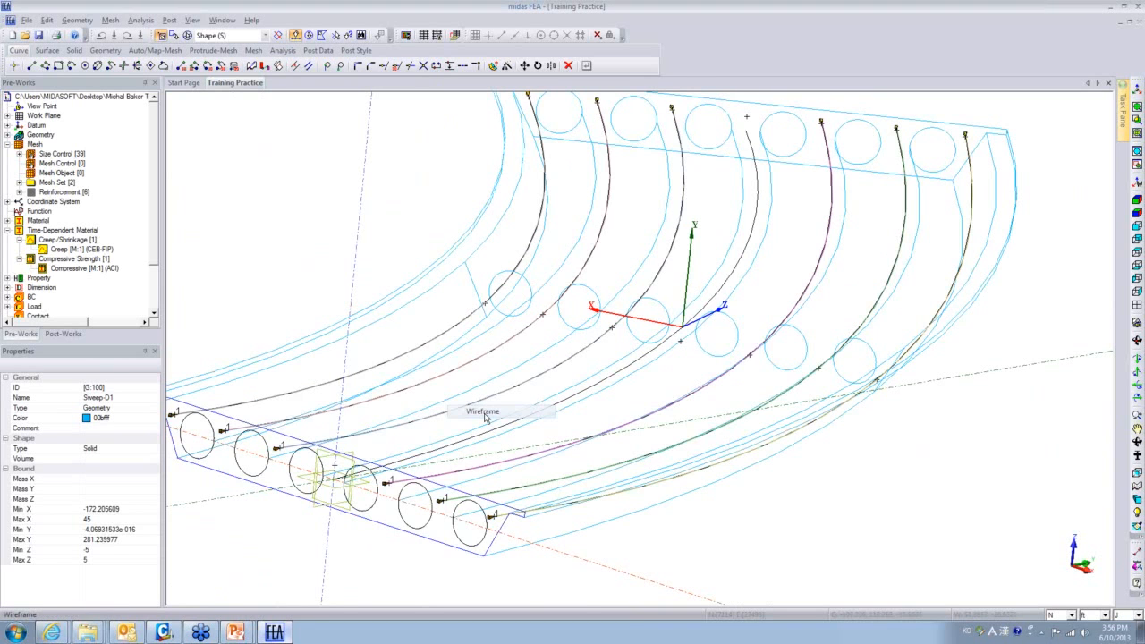
Examine the tendon lines inside the wireframe girder, then hide the Sweep-D1 solid
scroll(715, 428, "down", 3)
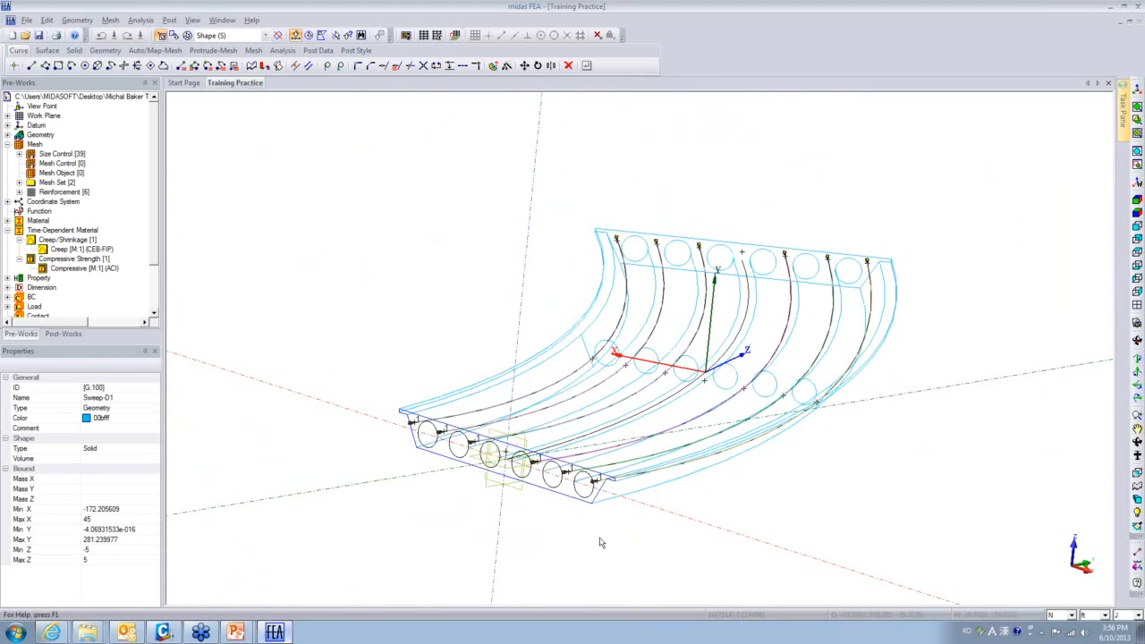
middle_click_drag(563, 541, 512, 541)
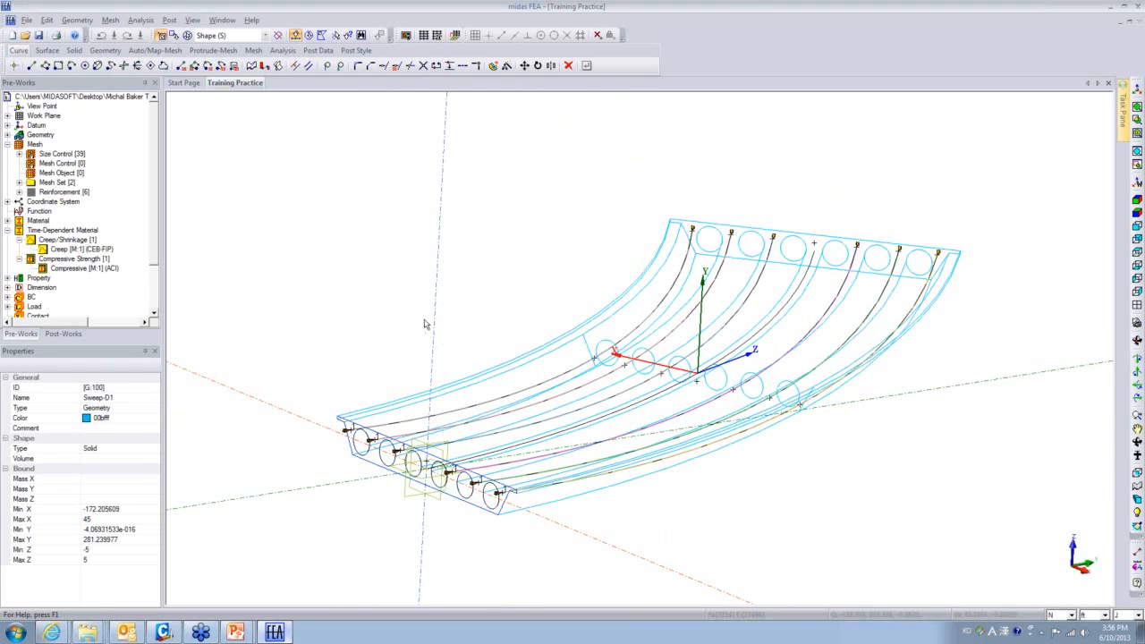
middle_click_drag(426, 323, 663, 567)
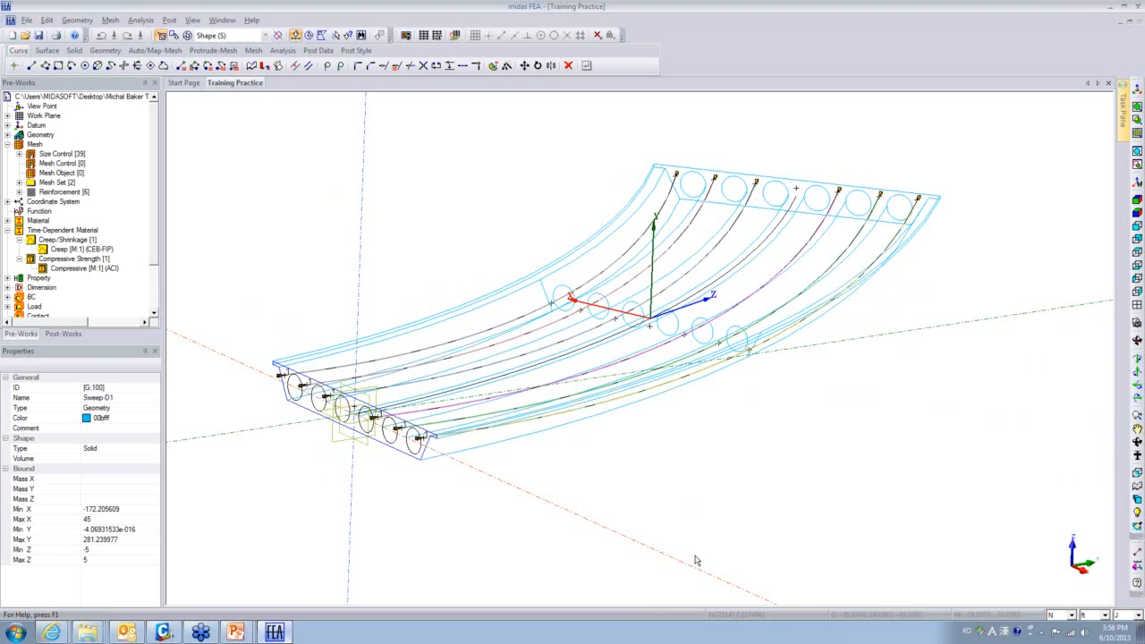
left_click(583, 257)
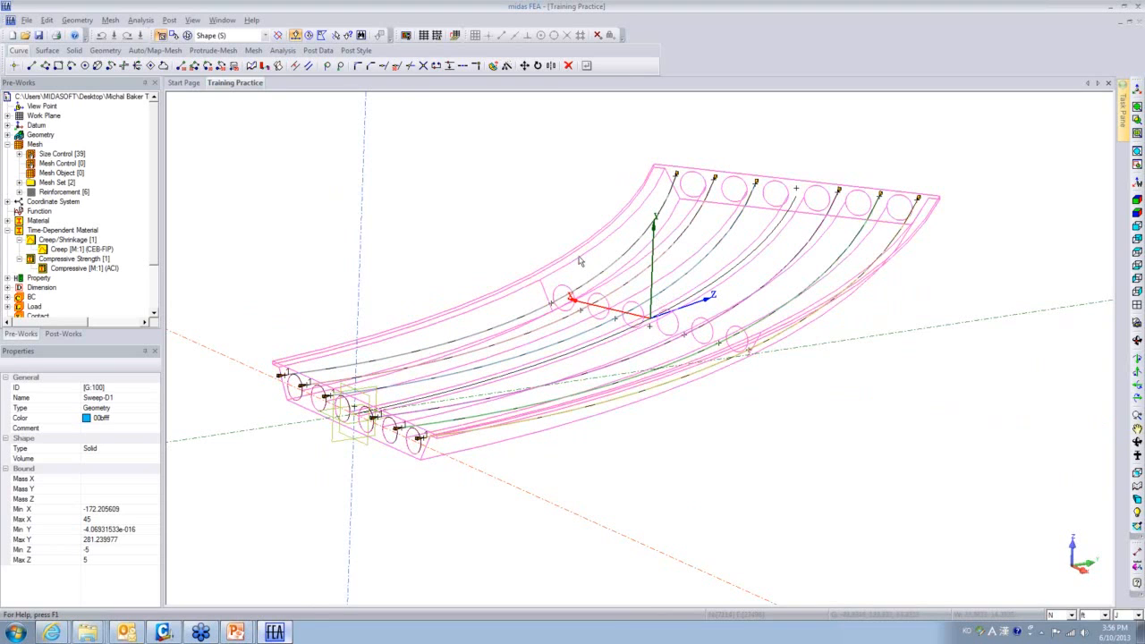
right_click(582, 257)
mouse_move(673, 314)
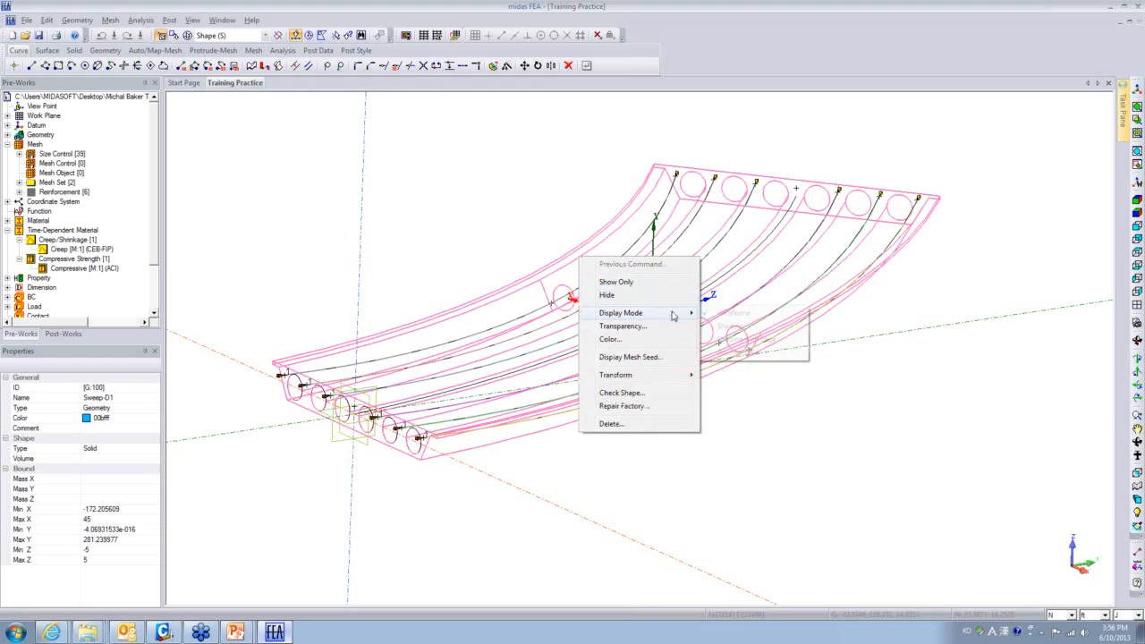
left_click(621, 294)
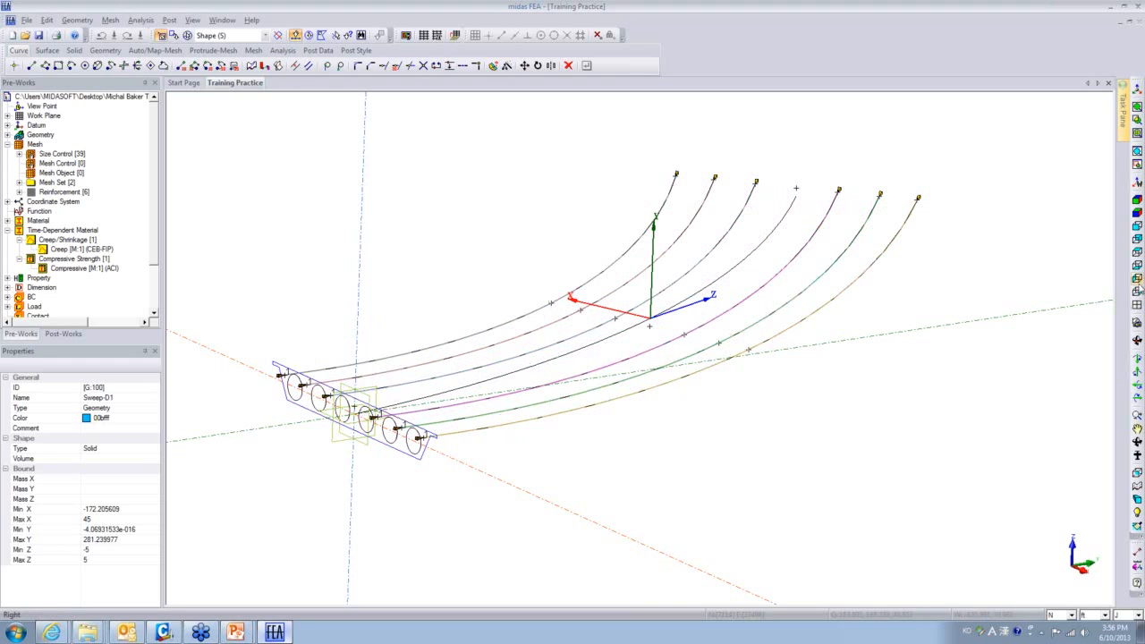
Show the model from above and try to window-select the curved tendons, changing the selection filter from Shape to Mesh
left_click(1137, 278)
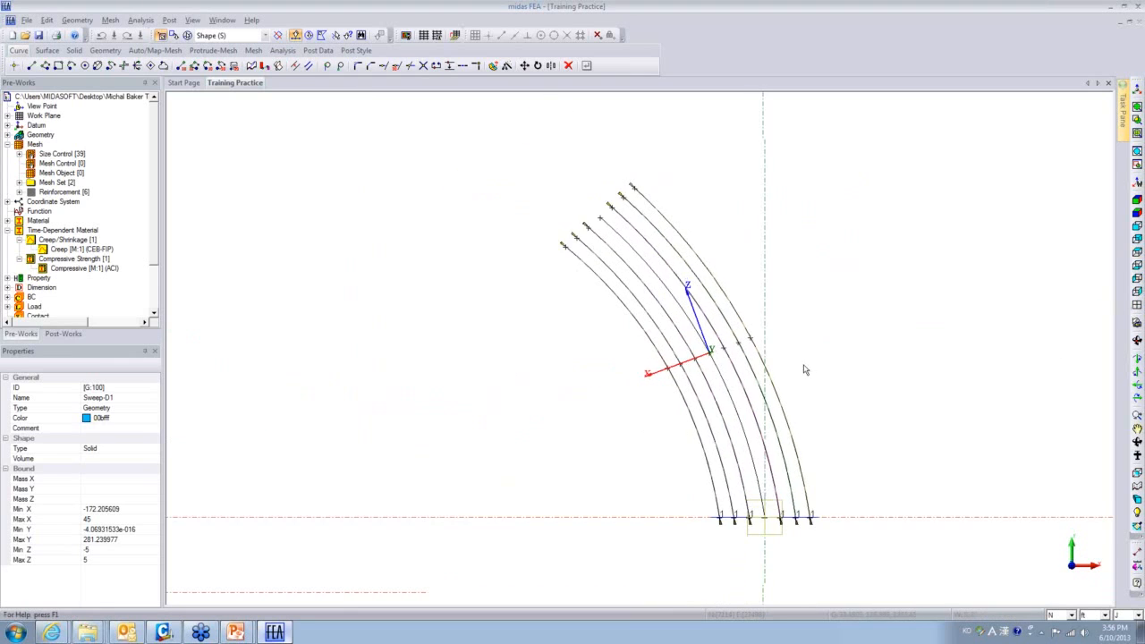
left_click_drag(849, 460, 491, 187)
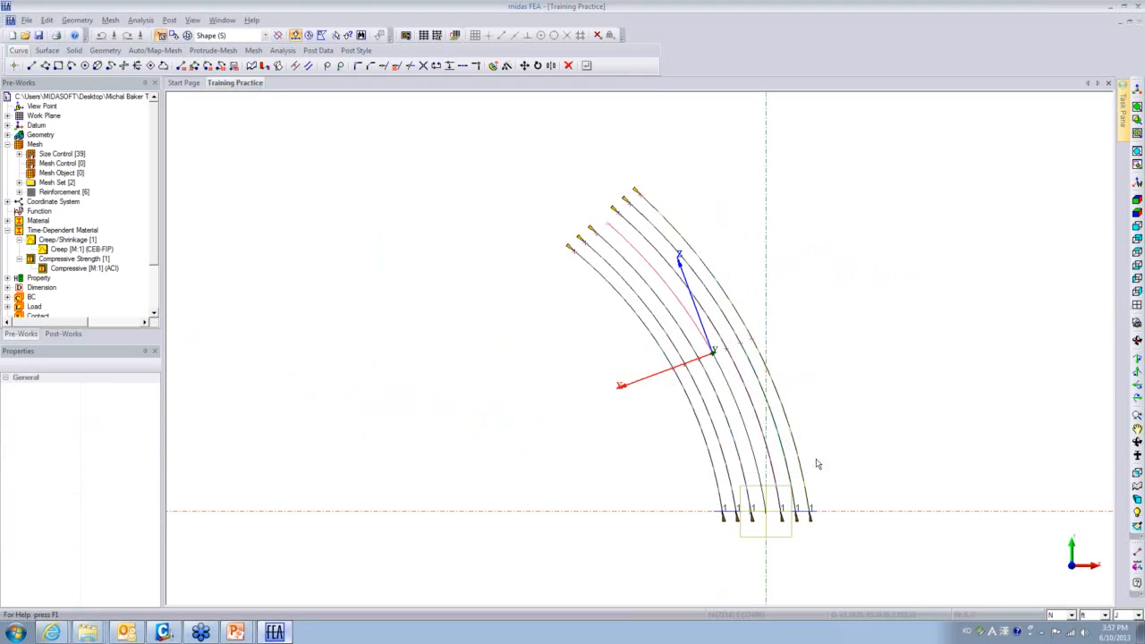
left_click(265, 35)
left_click(245, 128)
left_click_drag(850, 504, 472, 158)
Hide the six reinforcement meshes, Tendons(1) through Tendons(6)
left_click(20, 183)
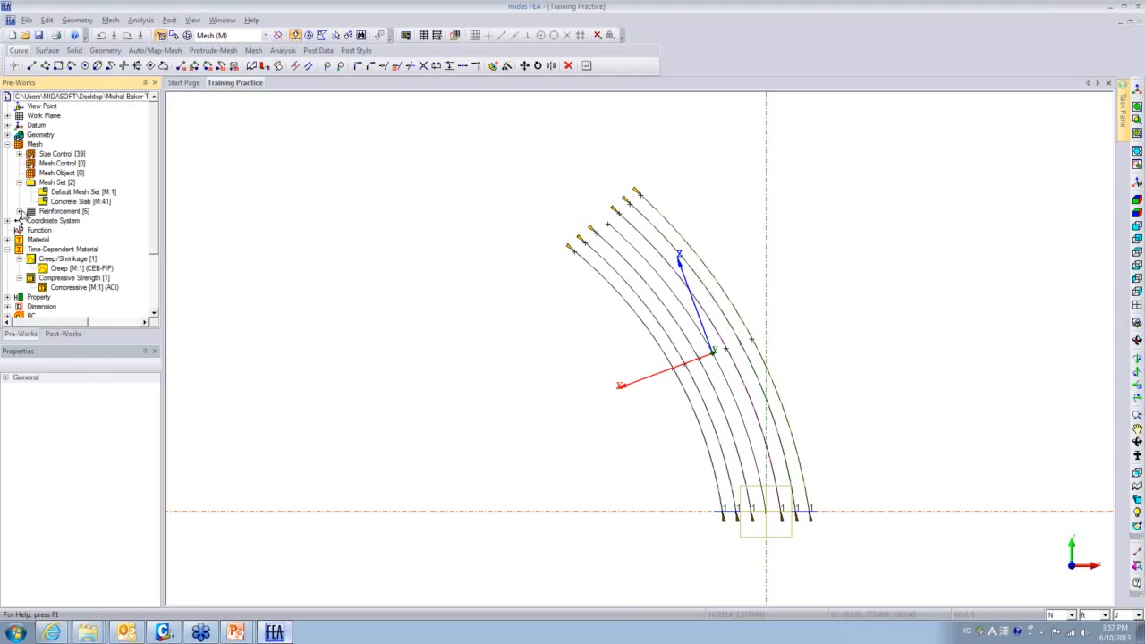
left_click(20, 211)
left_click(55, 221)
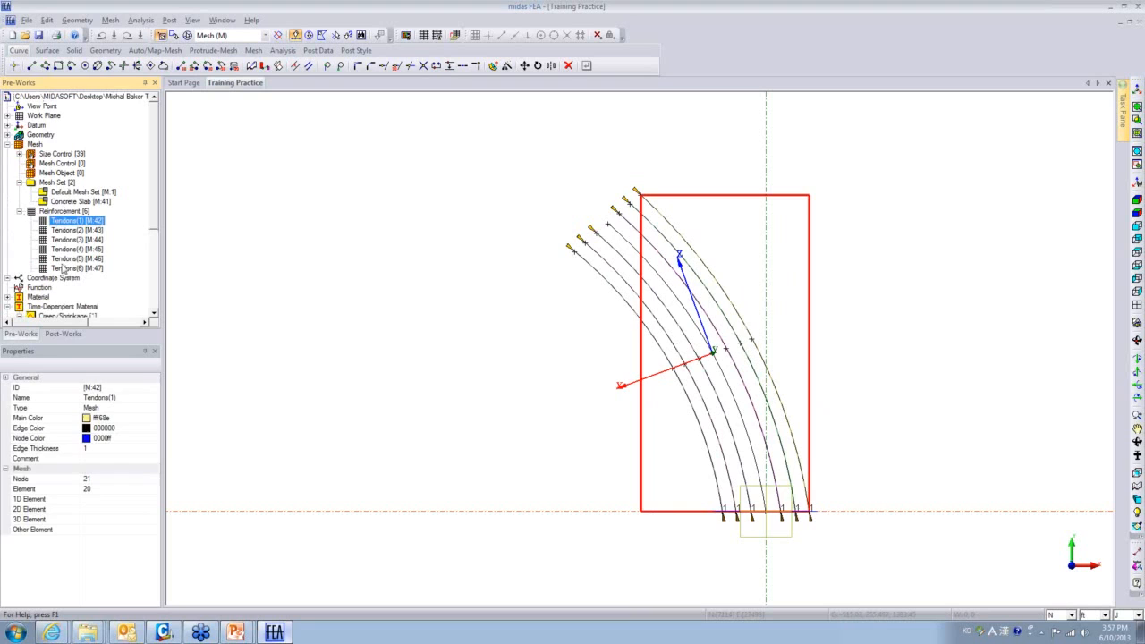
left_click(63, 268, "shift")
right_click(63, 269)
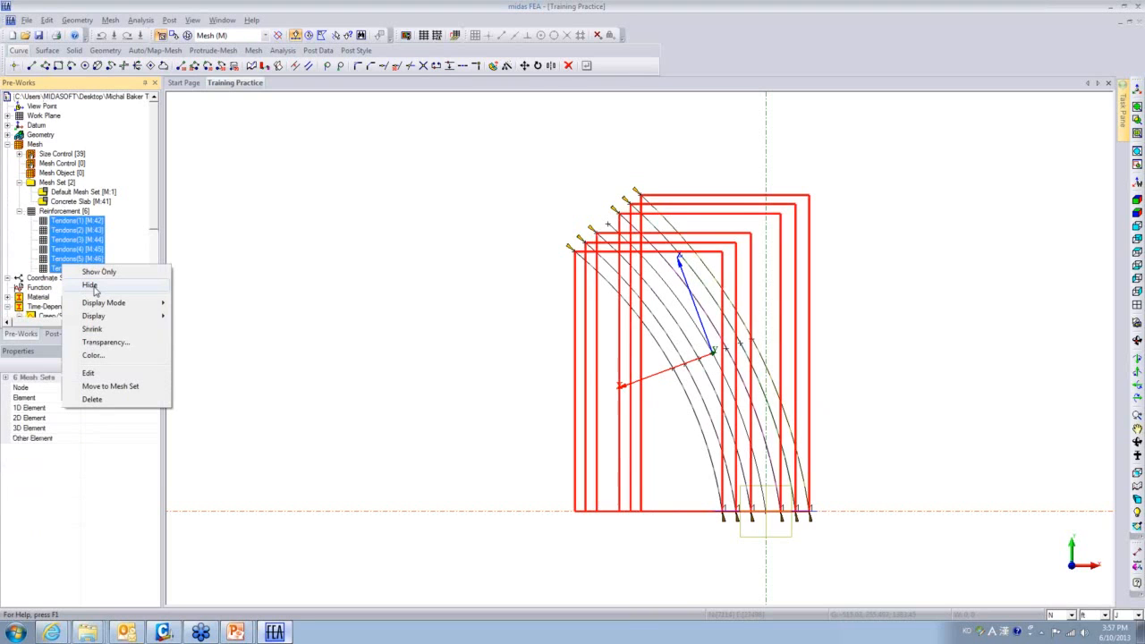
left_click(90, 285)
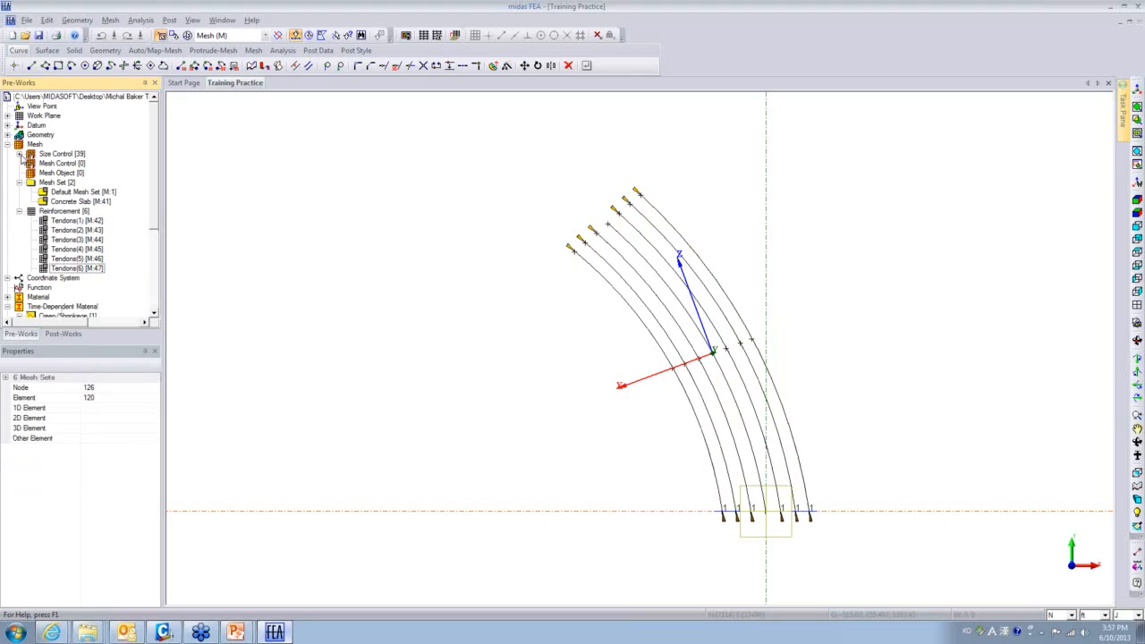
Look up the Sweep-D1 solid in the geometry list and view its properties
left_click(8, 134)
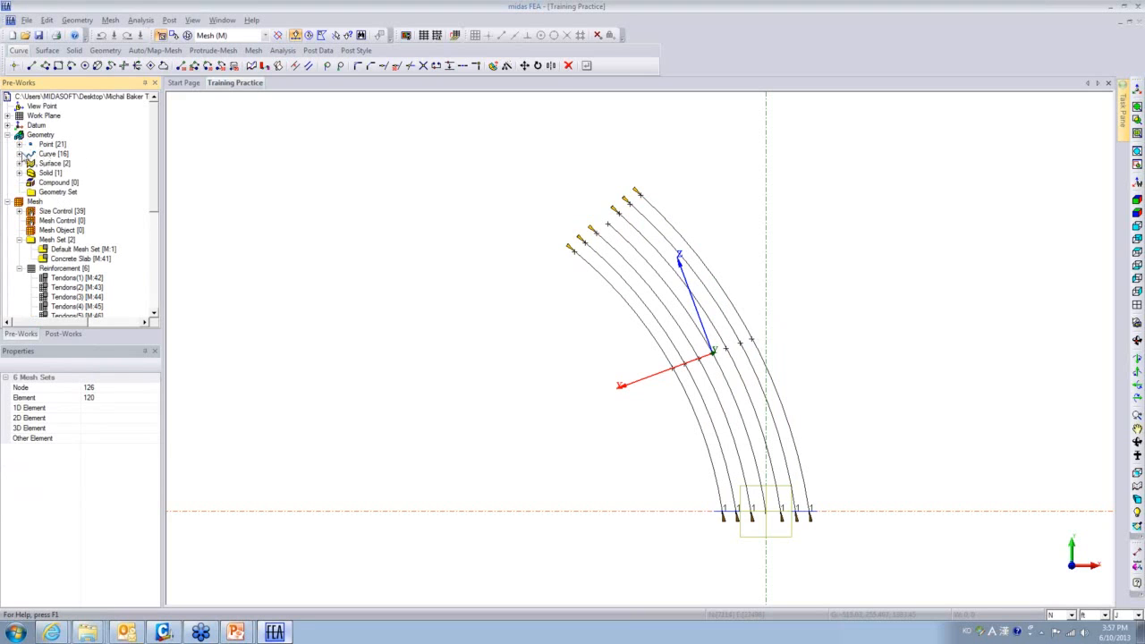
left_click(18, 173)
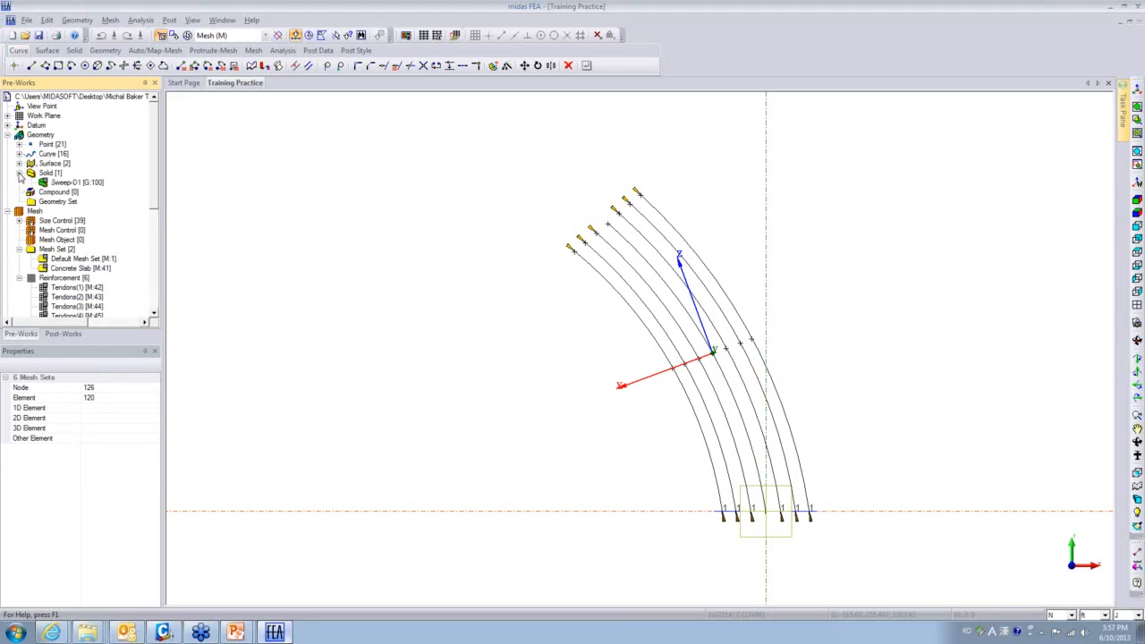
left_click(57, 183)
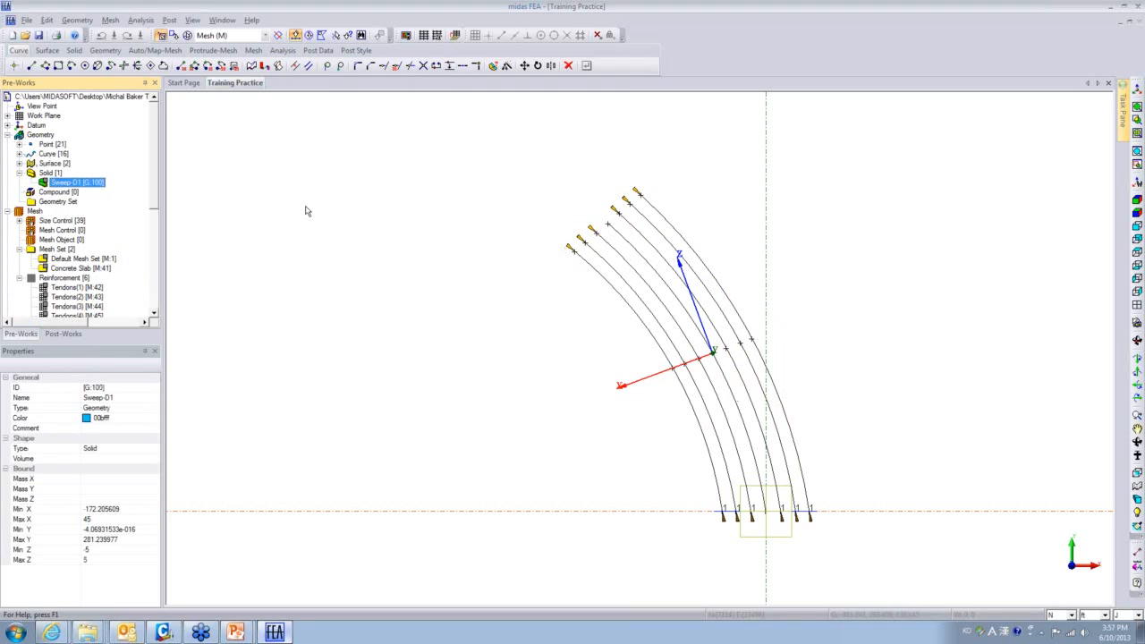
Hide the Prestress for Reinforcement load symbols of the mesh set in load set PS
left_click_drag(155, 180, 162, 261)
left_click(10, 287)
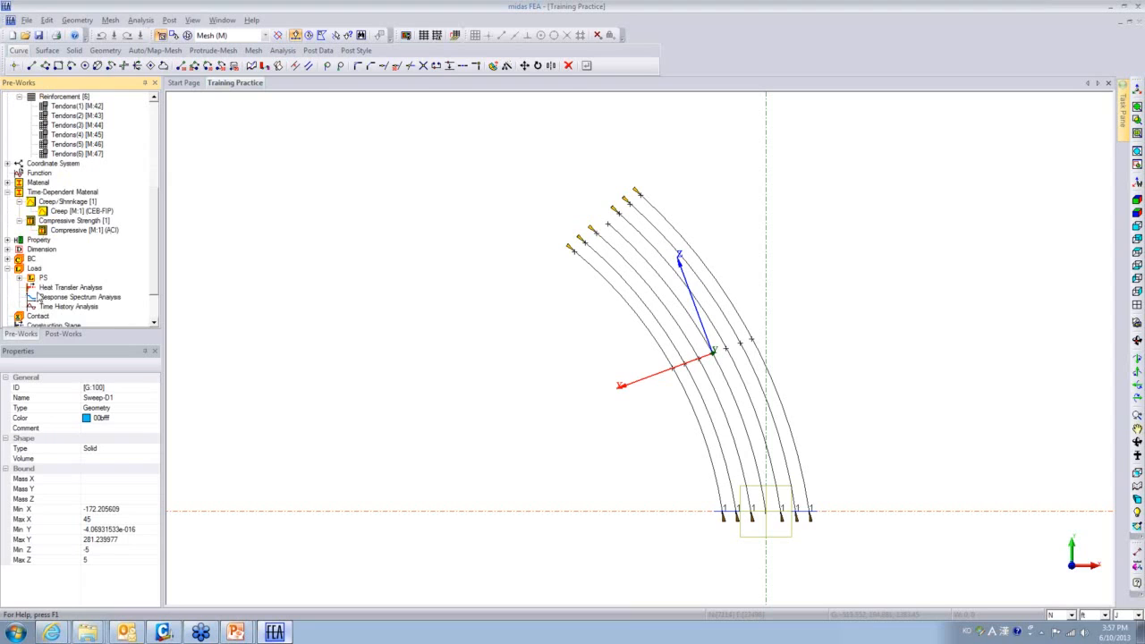
left_click(20, 278)
double_click(41, 290)
right_click(67, 299)
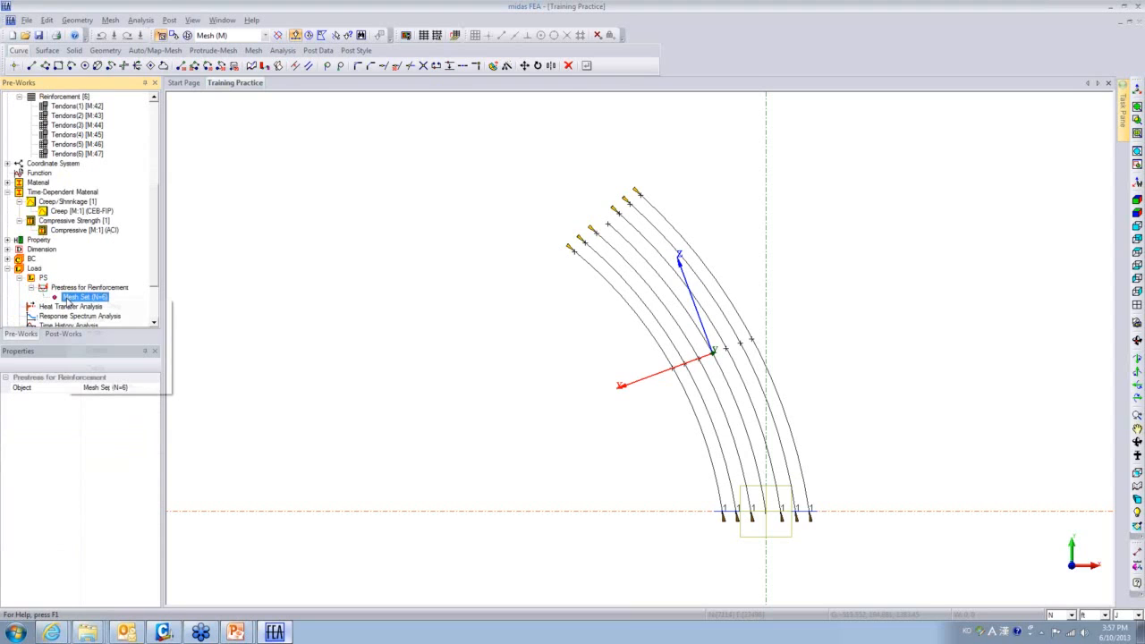
left_click(98, 332)
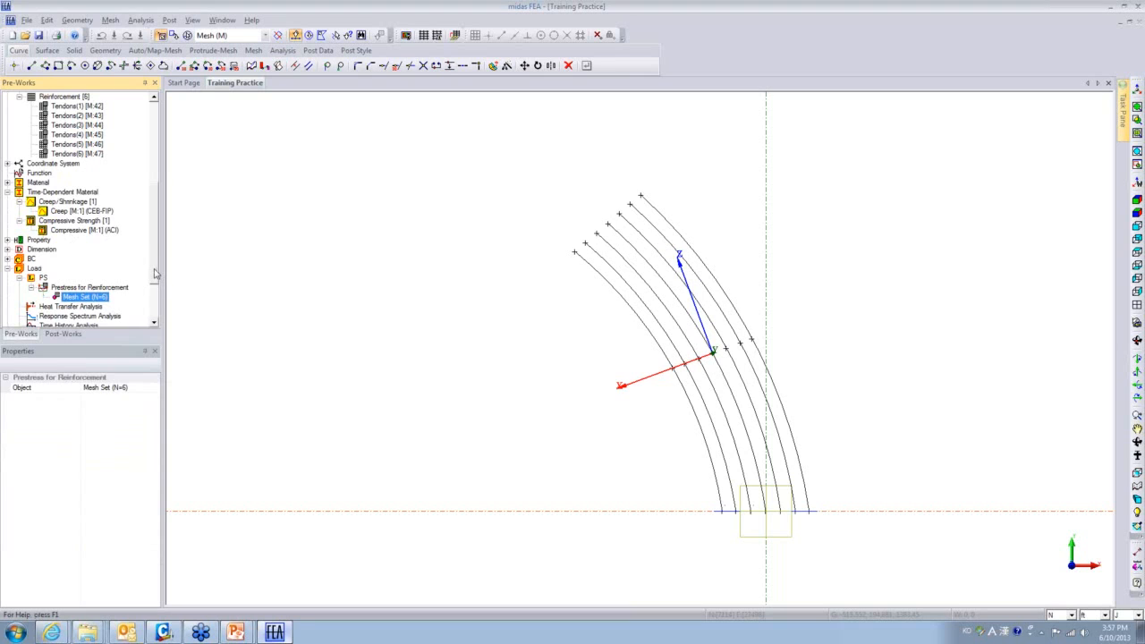
Hide the six tendon arc curves, from Arc G:91 through Arc G:98
scroll(154, 276, "up", 6)
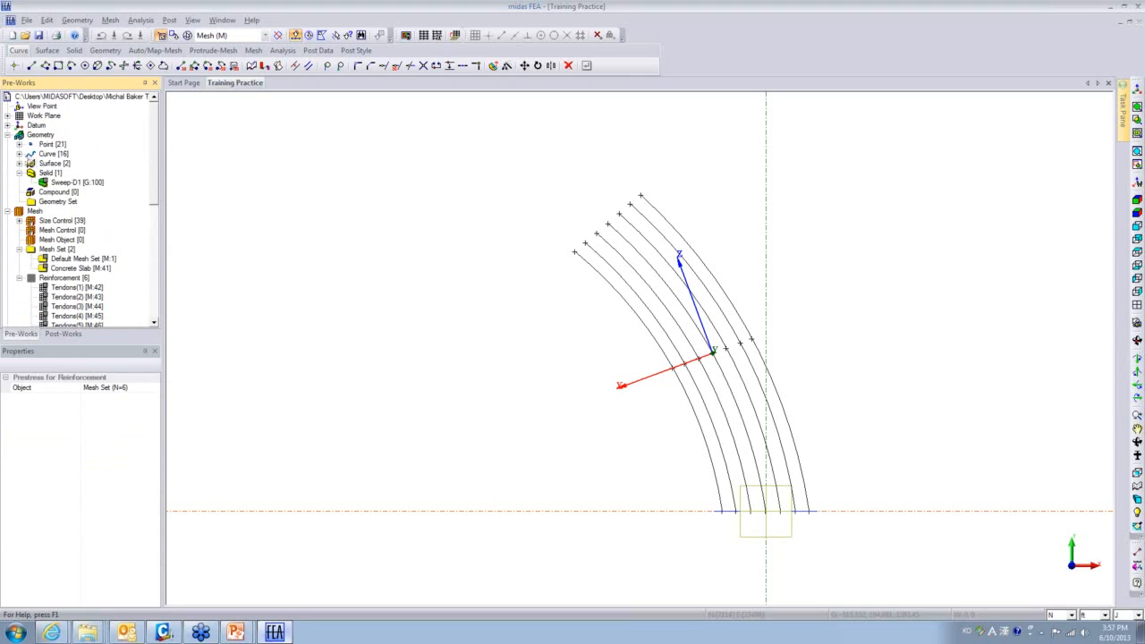
left_click(18, 153)
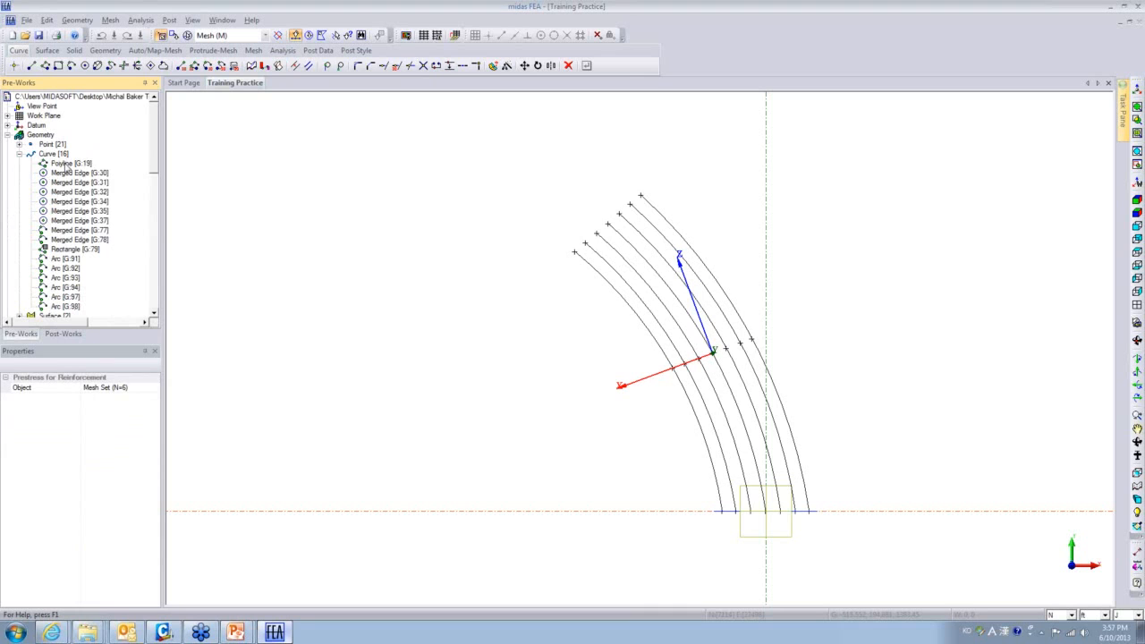
left_click(59, 258)
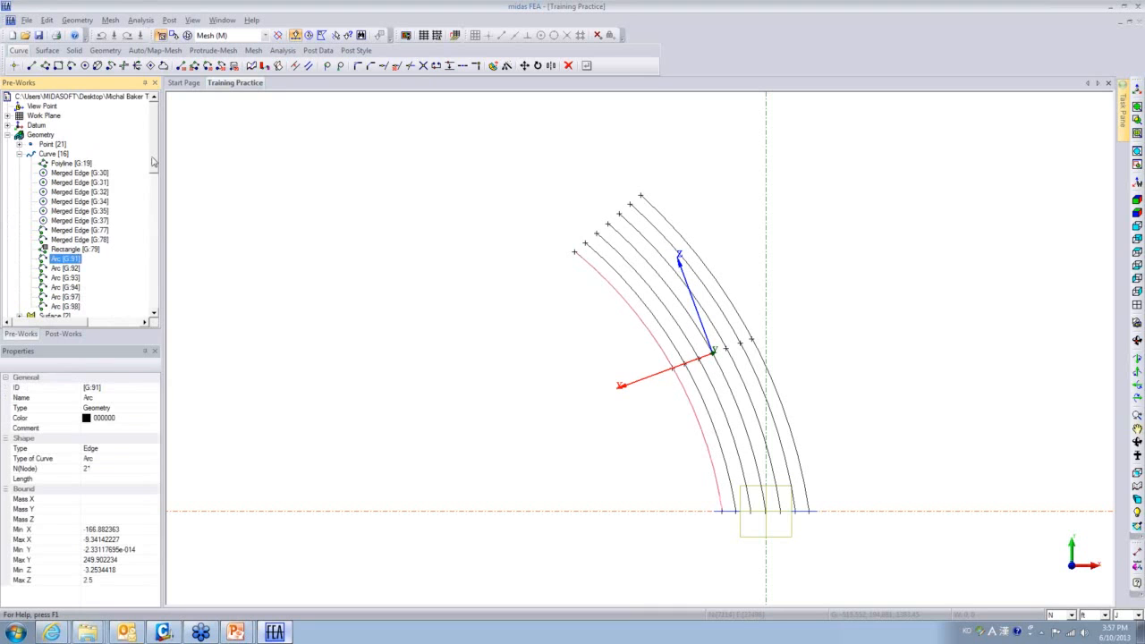
scroll(152, 162, "down", 3)
left_click(65, 220, "shift")
right_click(68, 221)
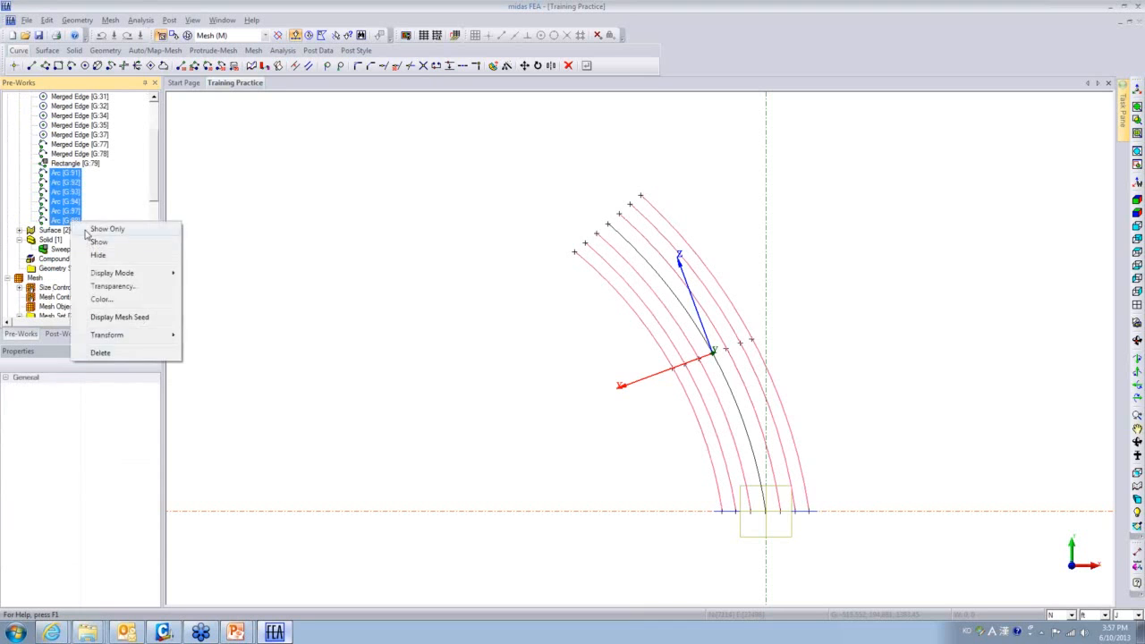
left_click(98, 256)
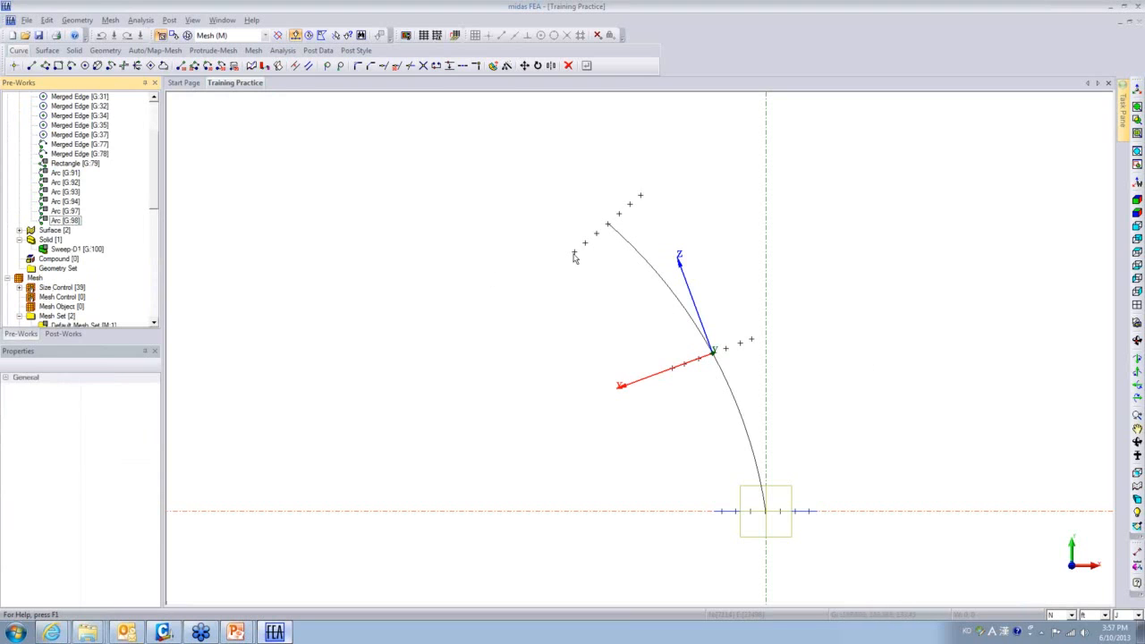
Show the cross-section and remaining centreline arc in an isometric view, turn off all triads and hide all labels
left_click(1137, 212)
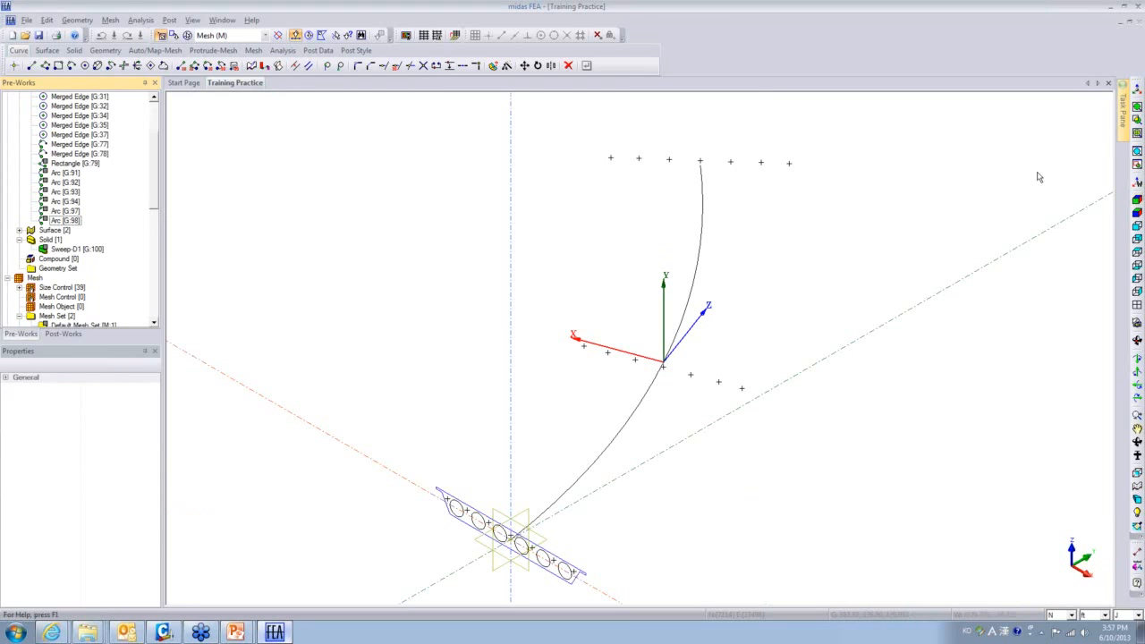
middle_click_drag(624, 423, 581, 338)
scroll(506, 487, "up", 5)
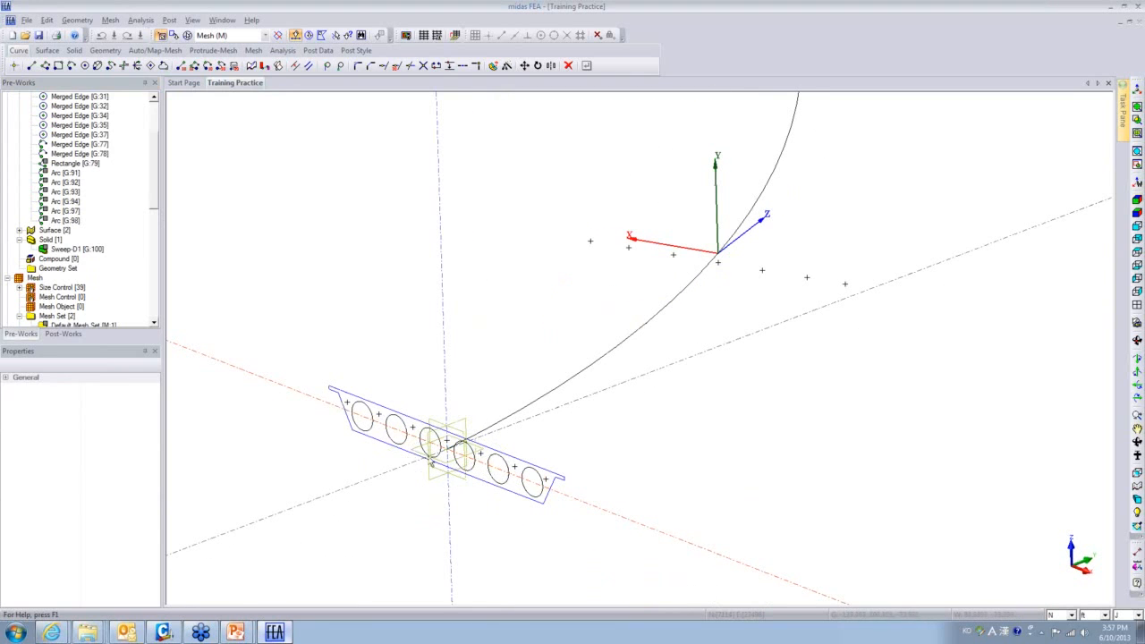
right_click(140, 236)
right_click(217, 192)
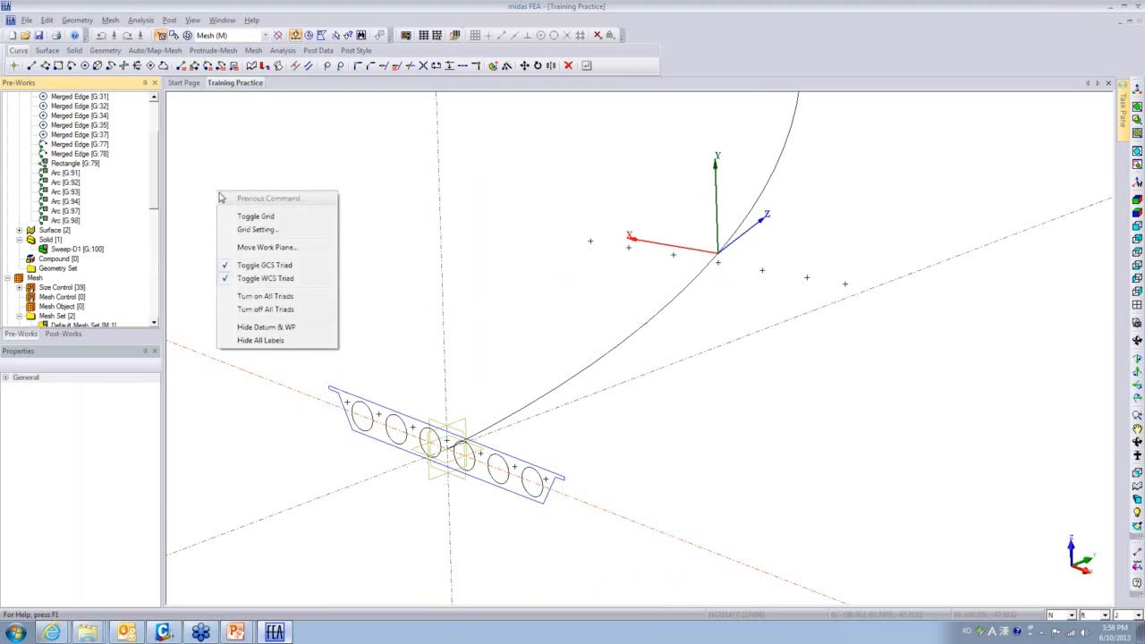
left_click(262, 296)
right_click(276, 237)
left_click(320, 354)
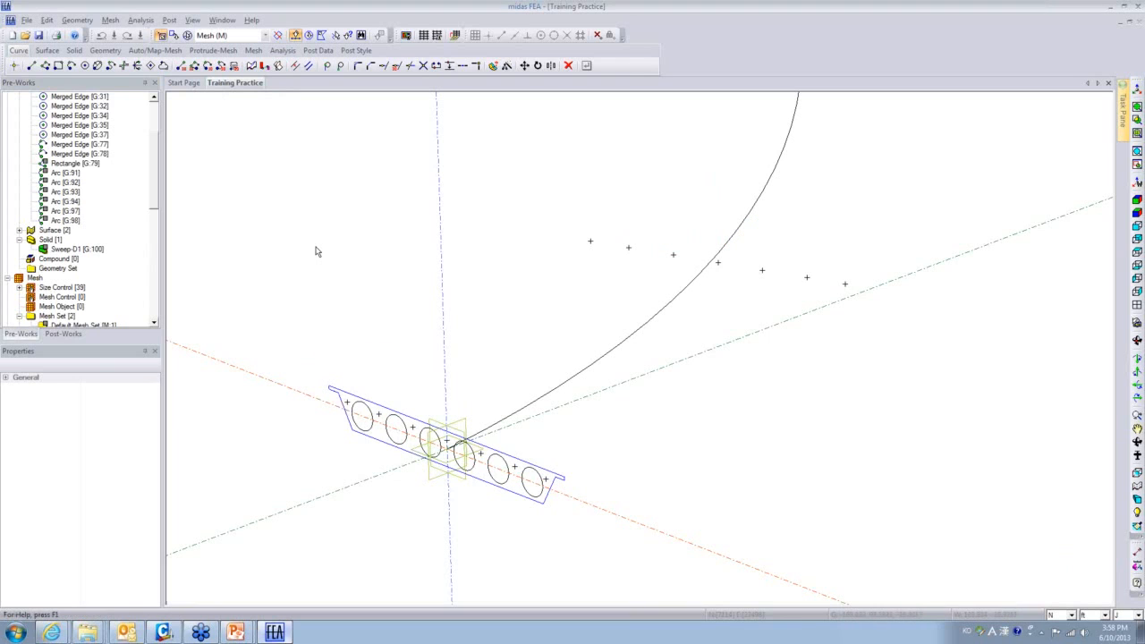
right_click(277, 192)
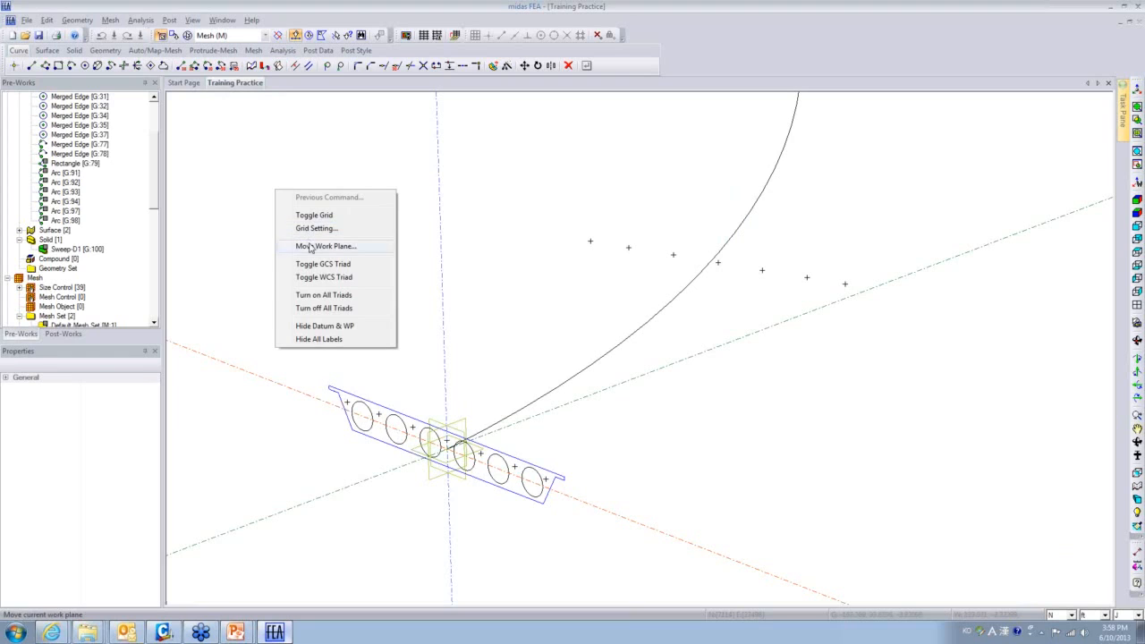
left_click(350, 309)
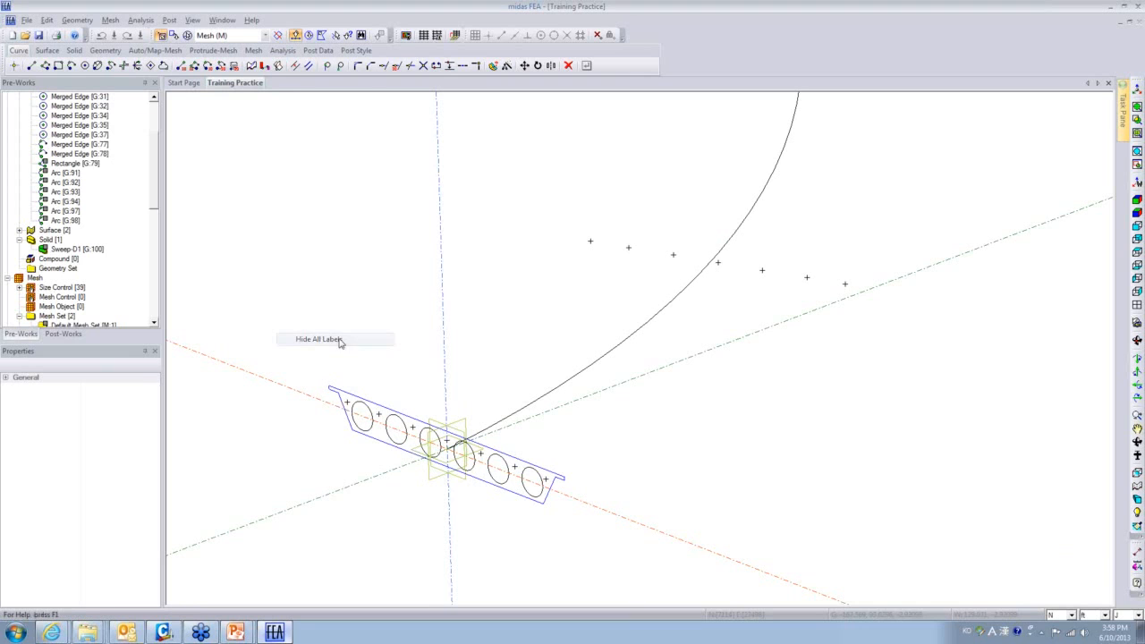
middle_click_drag(667, 413, 652, 398)
scroll(492, 425, "up", 5)
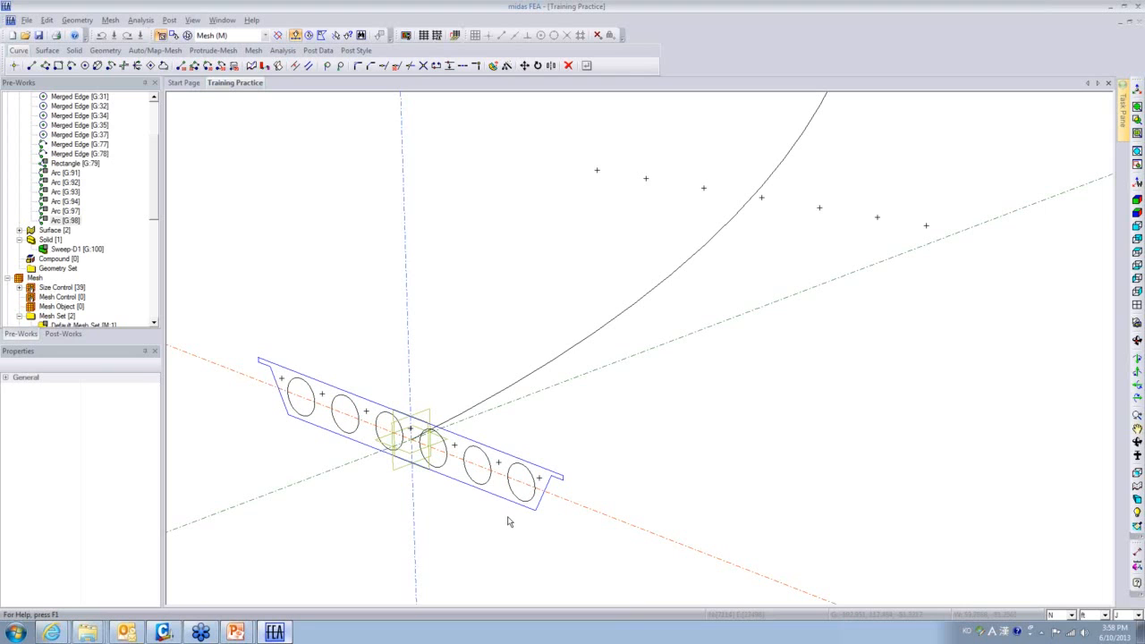
middle_click_drag(524, 519, 677, 499, "ctrl")
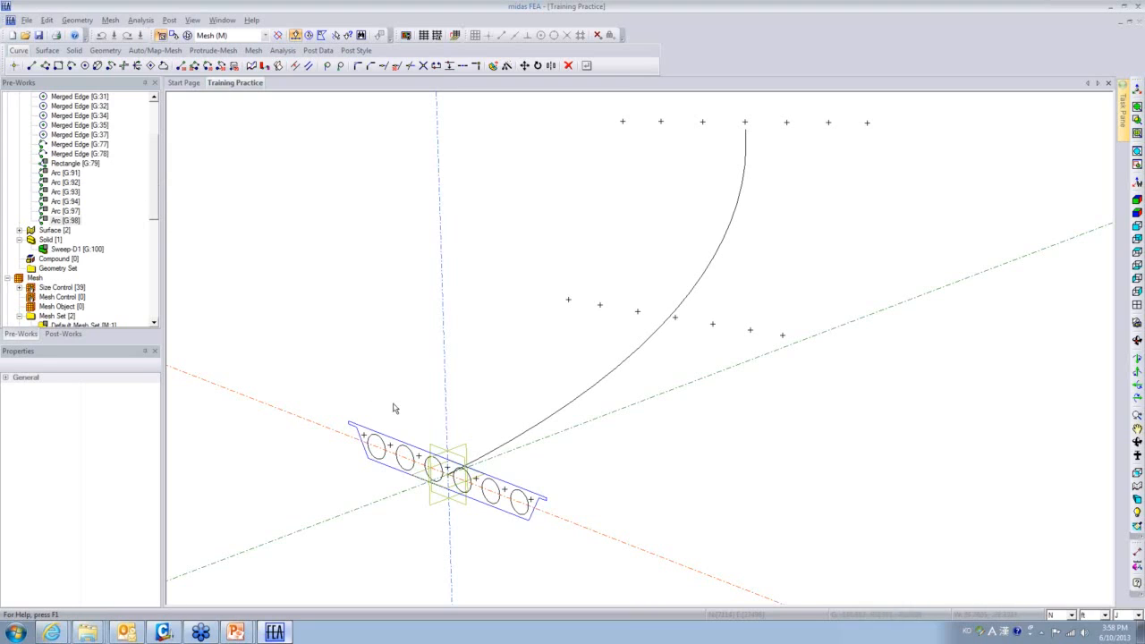
left_click(124, 66)
left_click(74, 50)
left_click(136, 66)
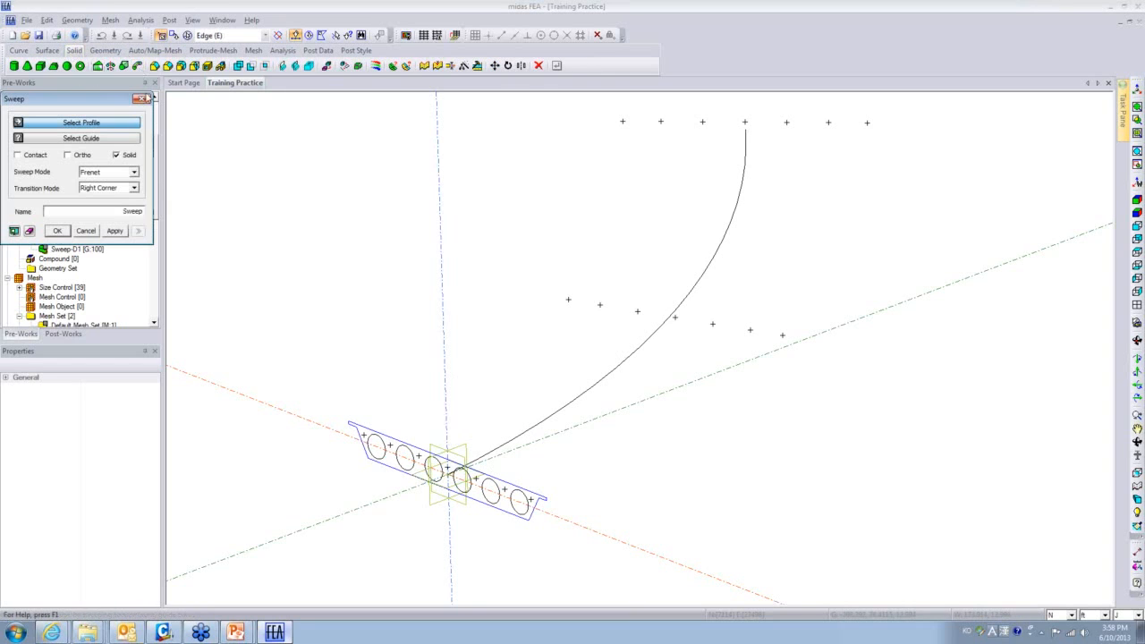
left_click(217, 38)
left_click(217, 54)
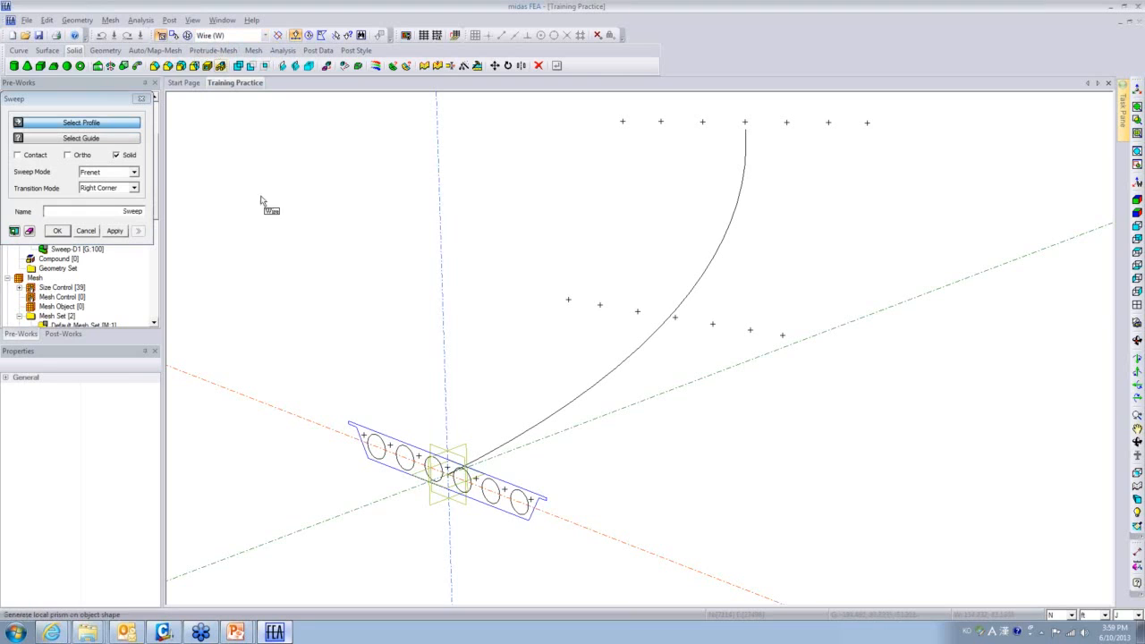
left_click(369, 429)
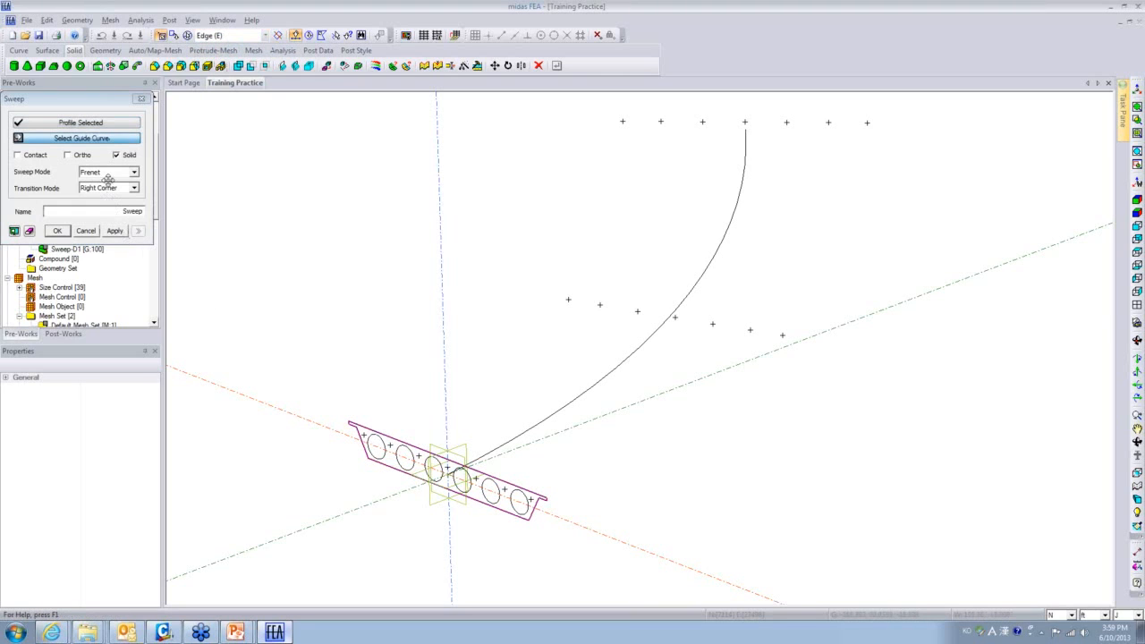
left_click(604, 387)
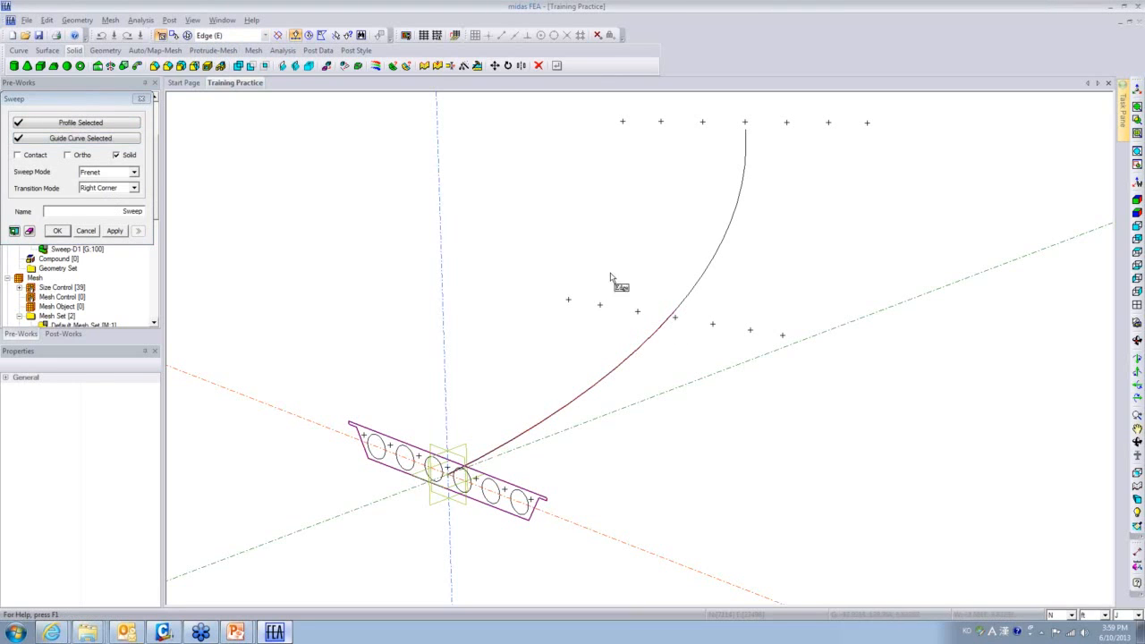
left_click(87, 231)
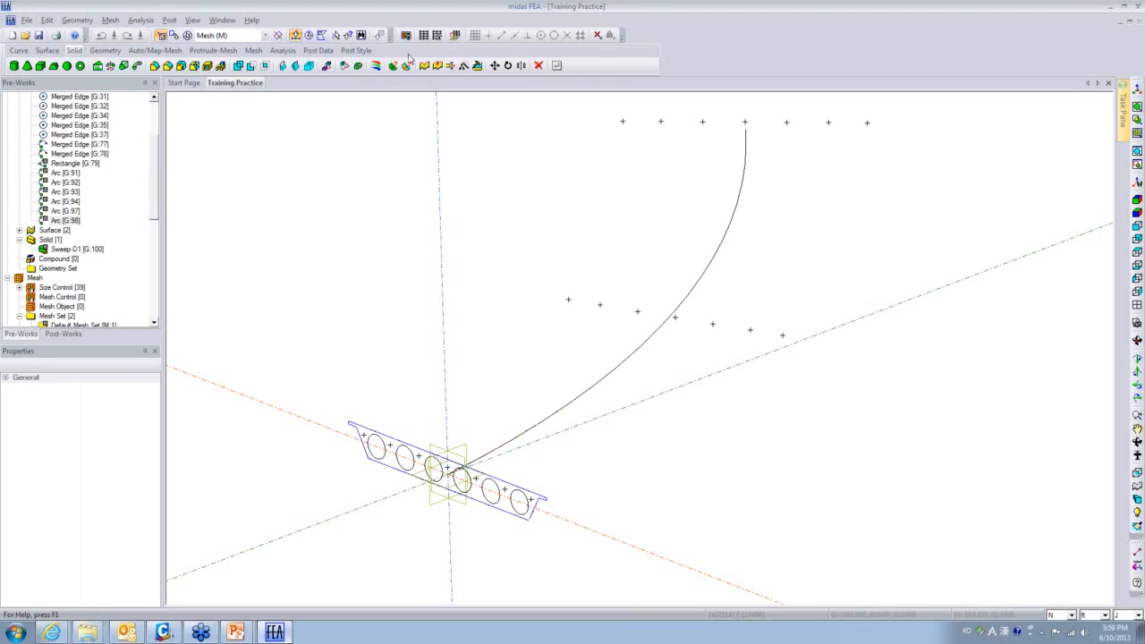
Merge the two consecutive centreline arcs into a single edge and change the selection filter for checking the merged curve
left_click(18, 51)
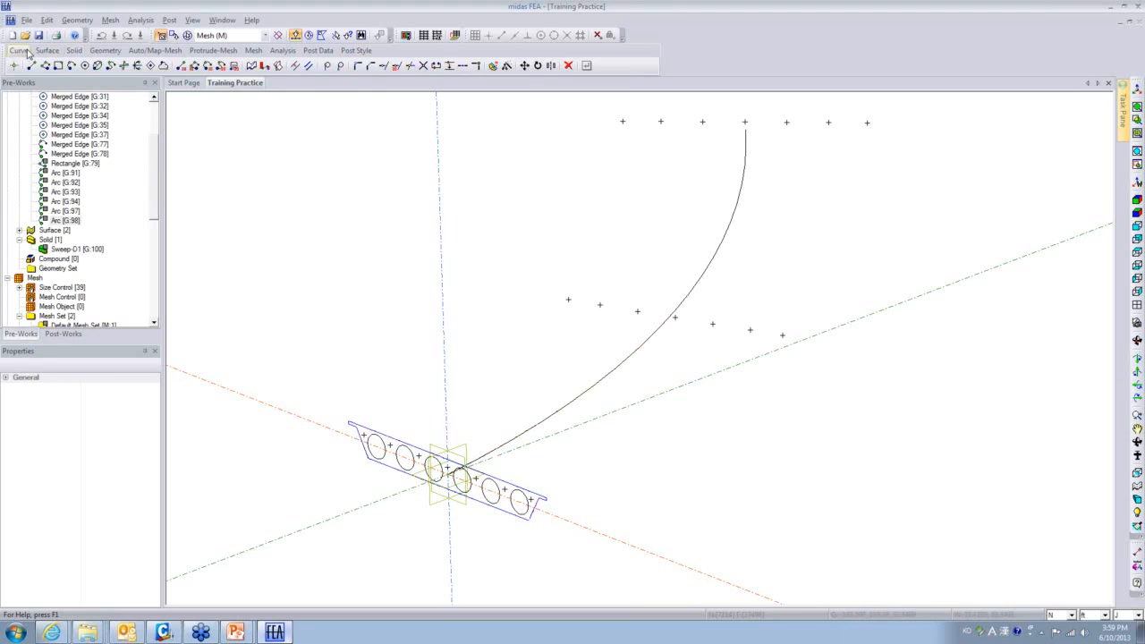
left_click(449, 66)
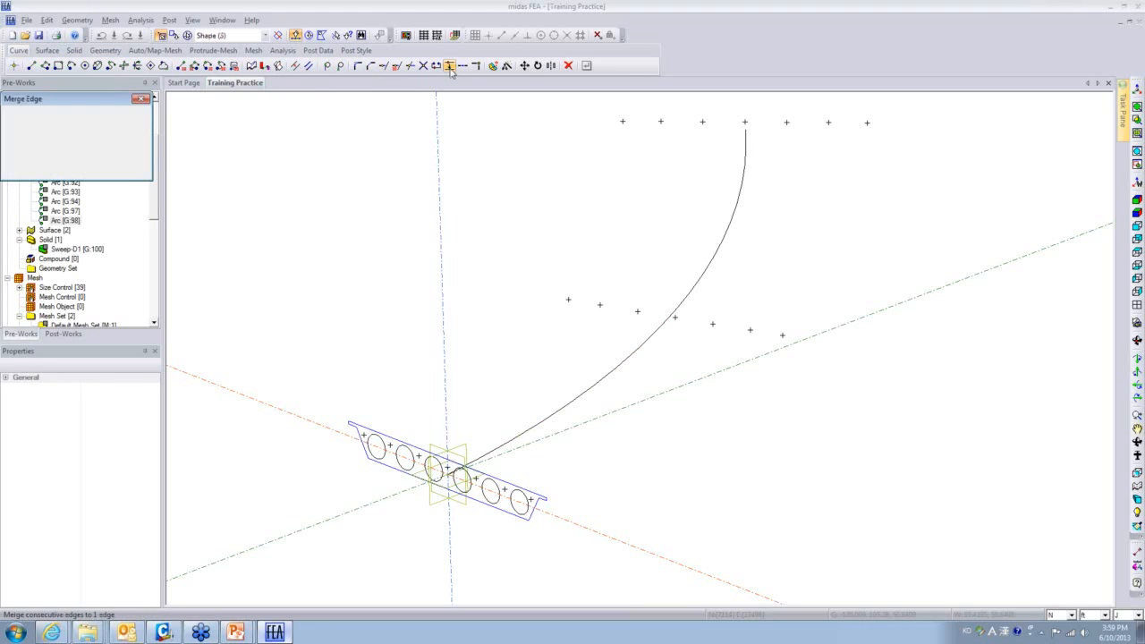
left_click(715, 282)
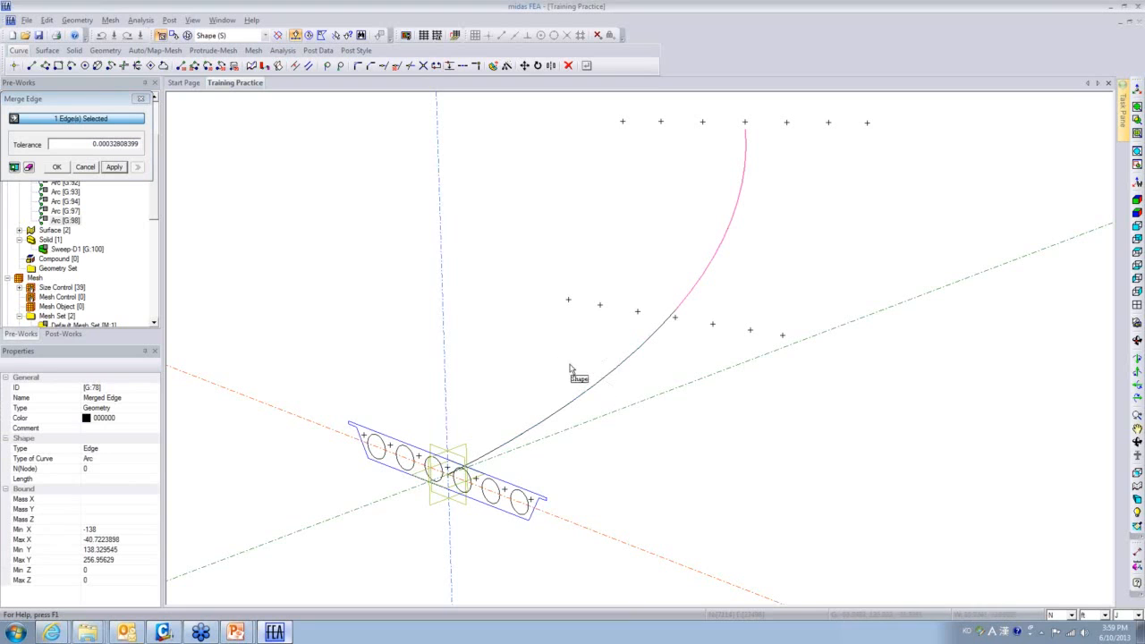
left_click(590, 391)
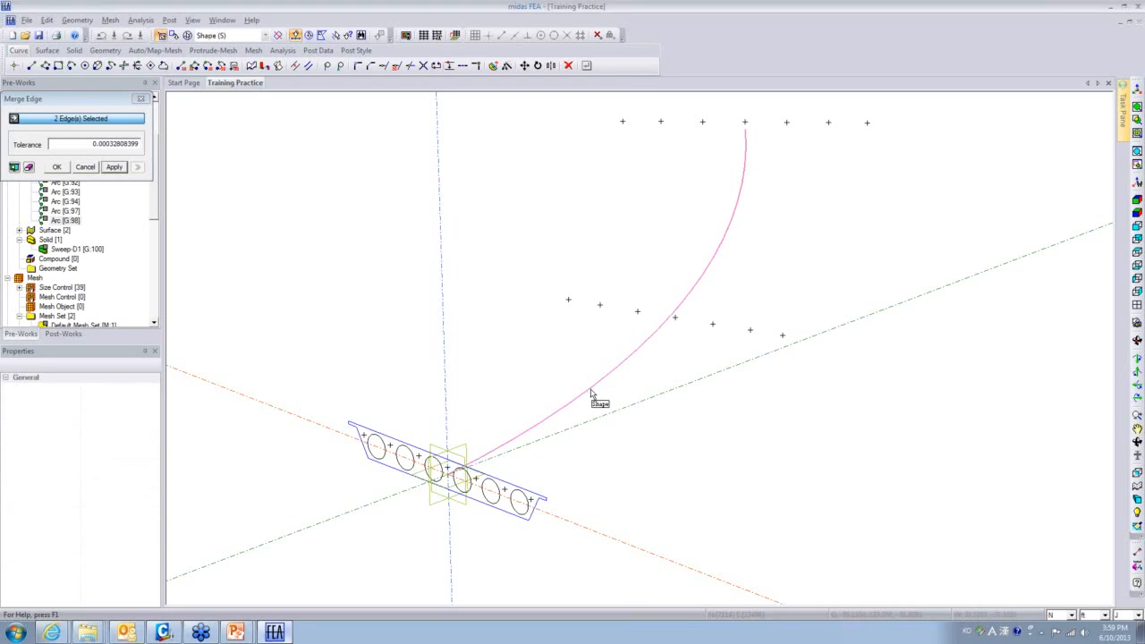
left_click(114, 168)
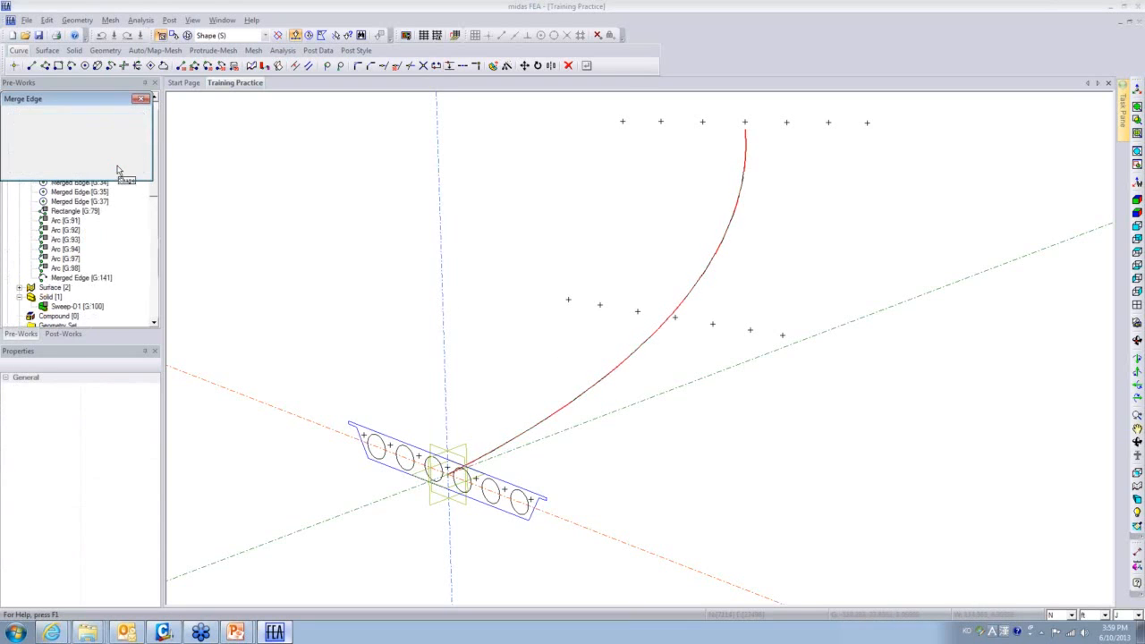
left_click(141, 99)
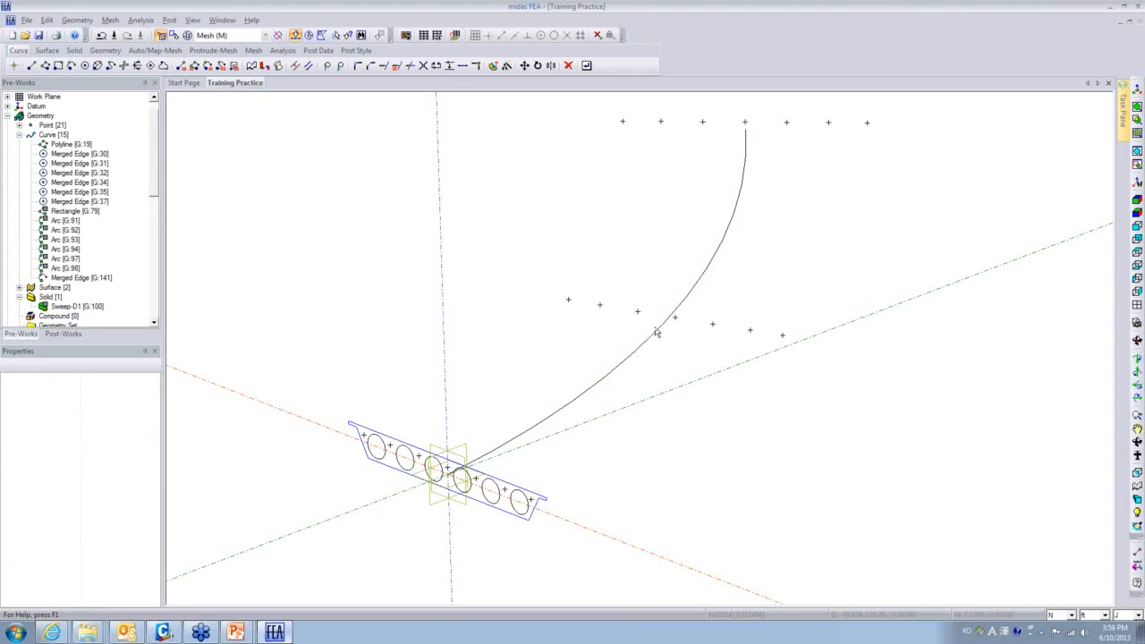
left_click(264, 35)
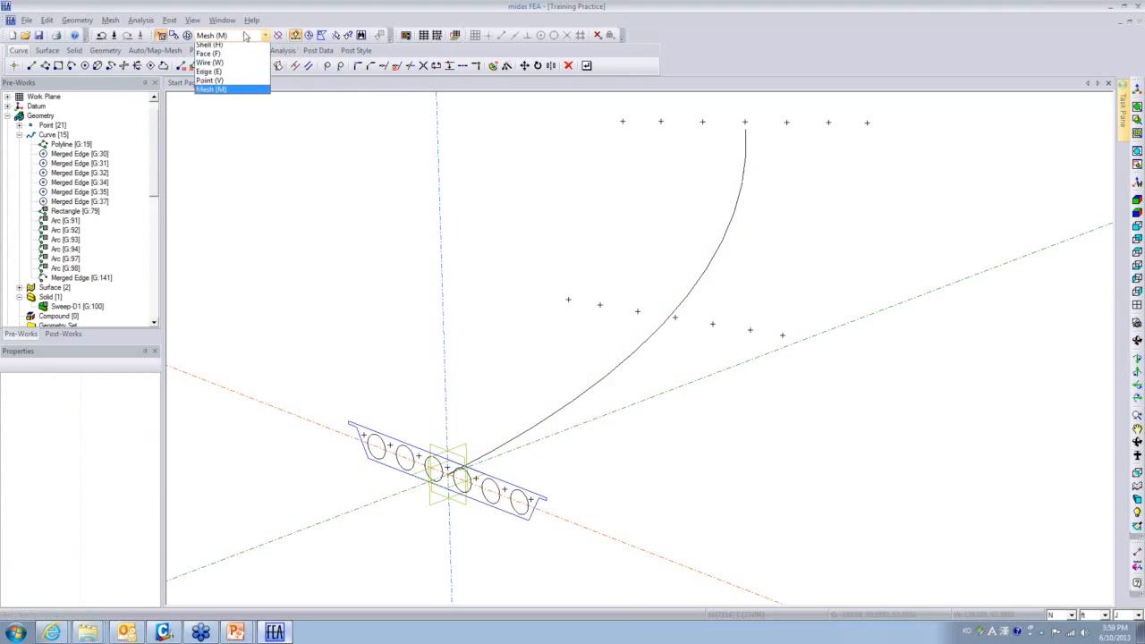
left_click(219, 63)
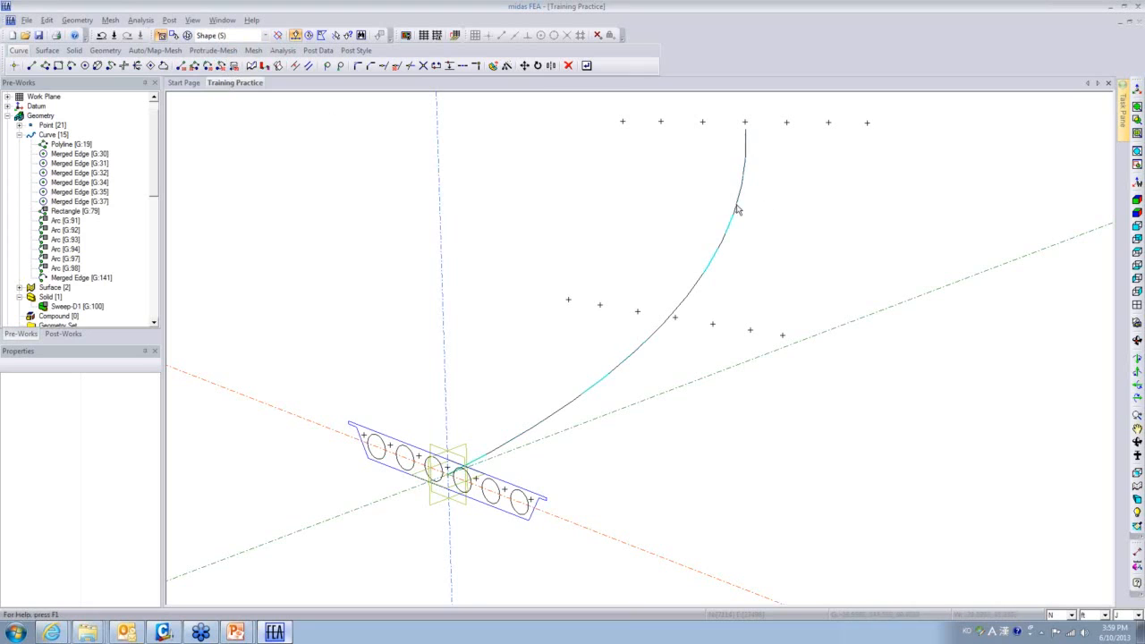
Sweep the outer girder outline, selected as a wire, along the merged centreline edge as a solid, previewing it before applying
left_click(74, 51)
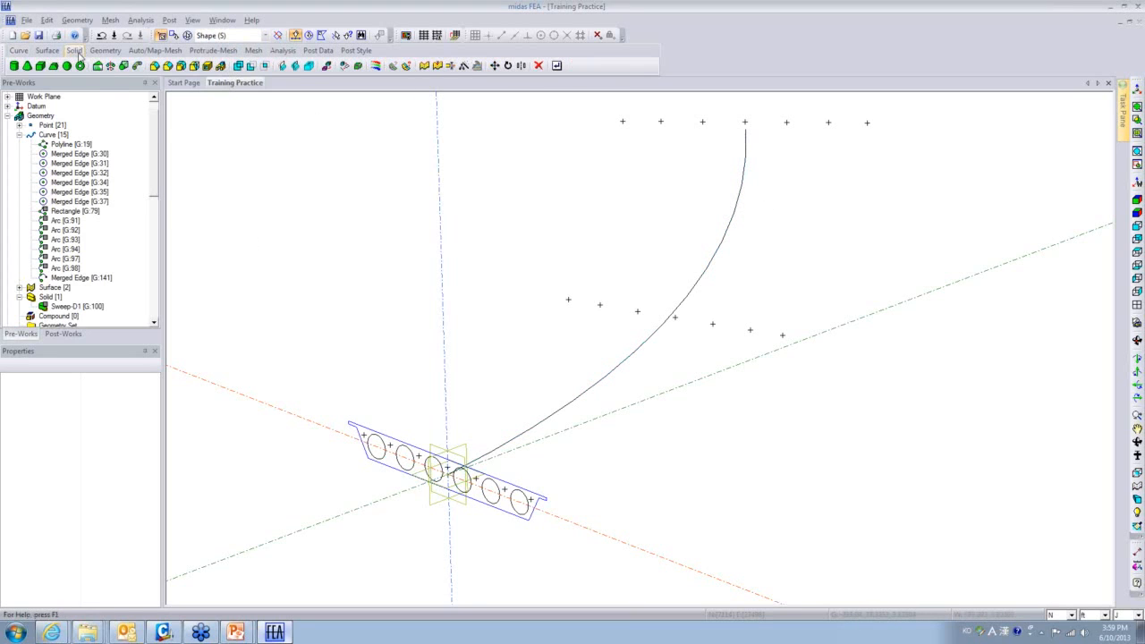
left_click(137, 66)
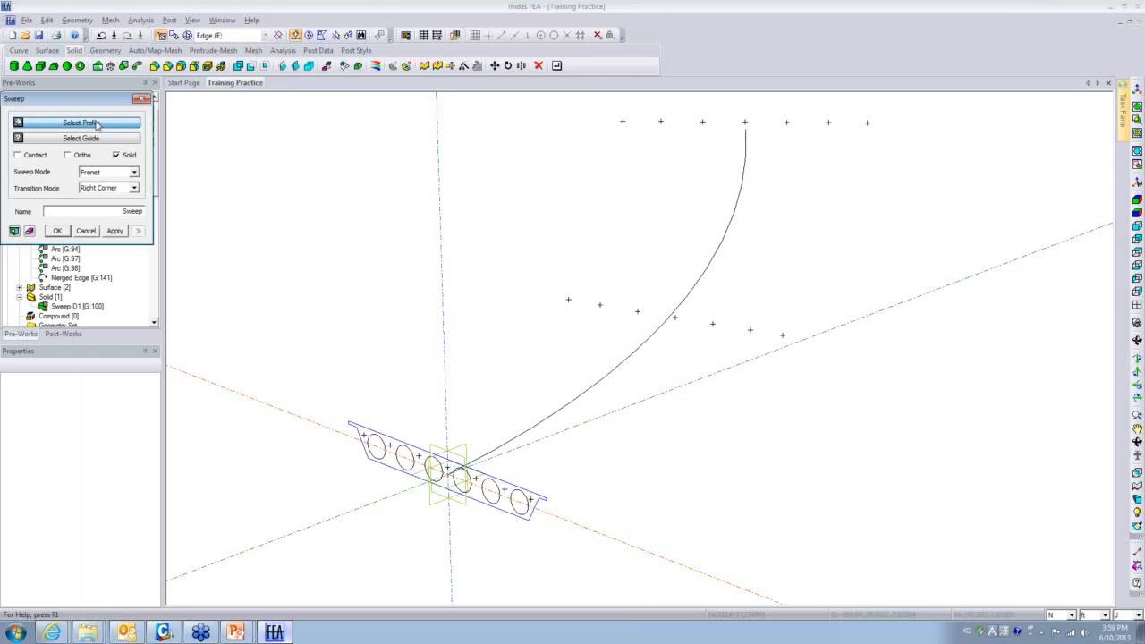
left_click(229, 51)
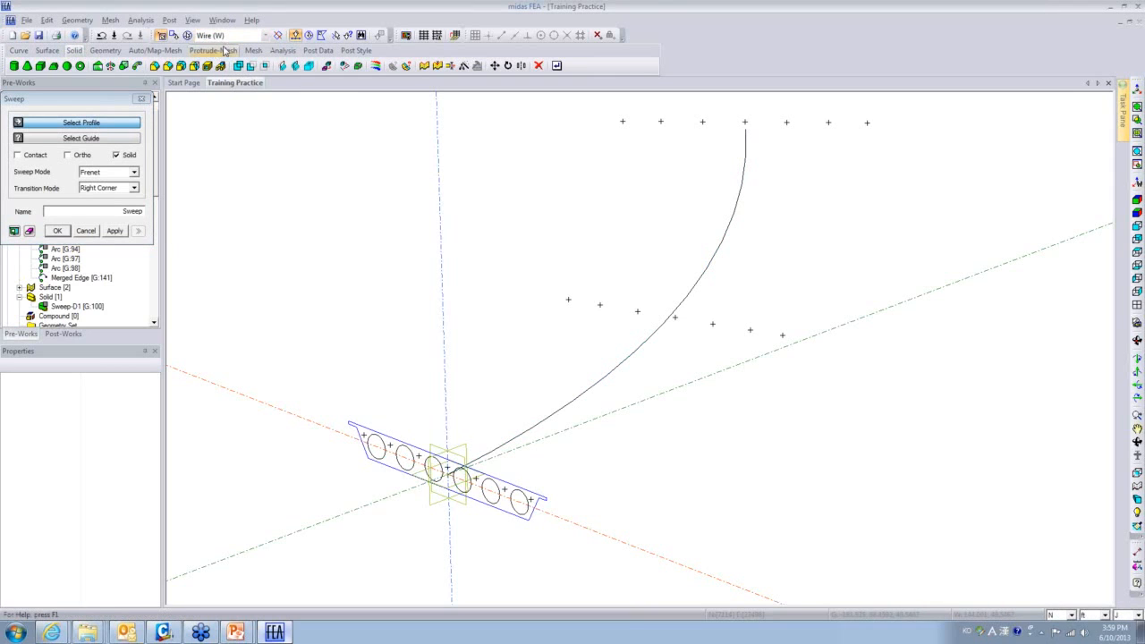
left_click(390, 440)
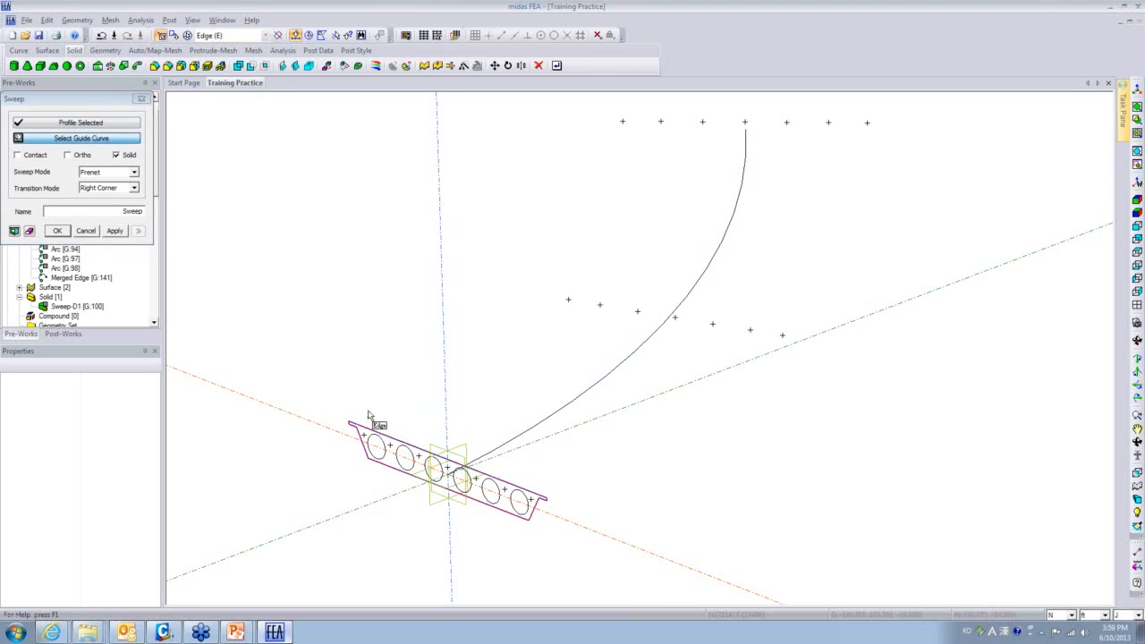
left_click(591, 385)
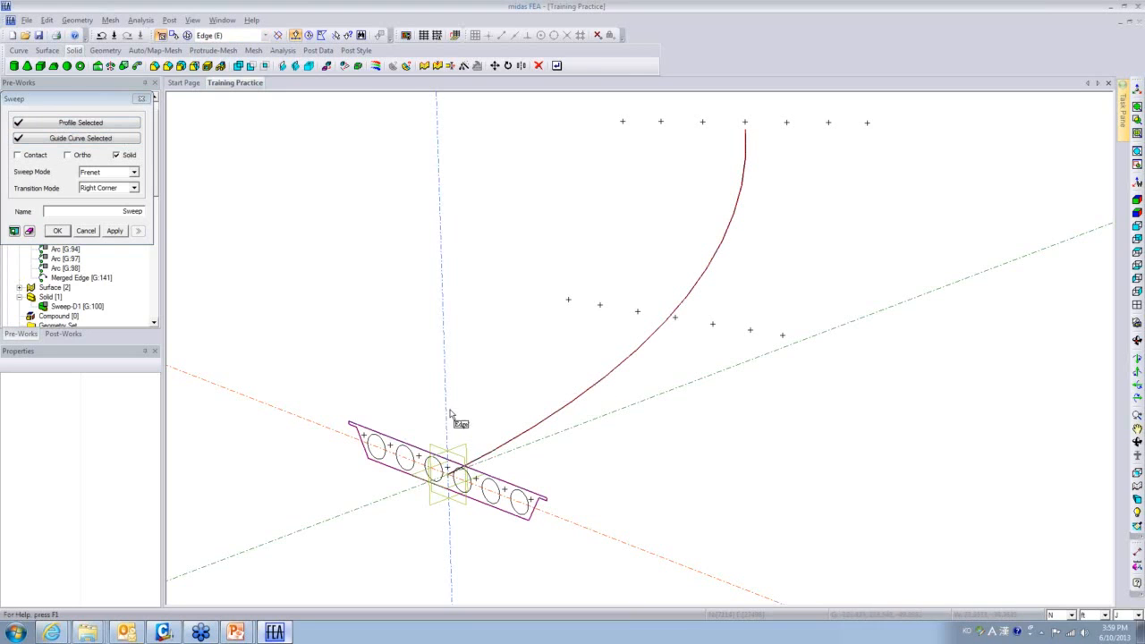
left_click(14, 232)
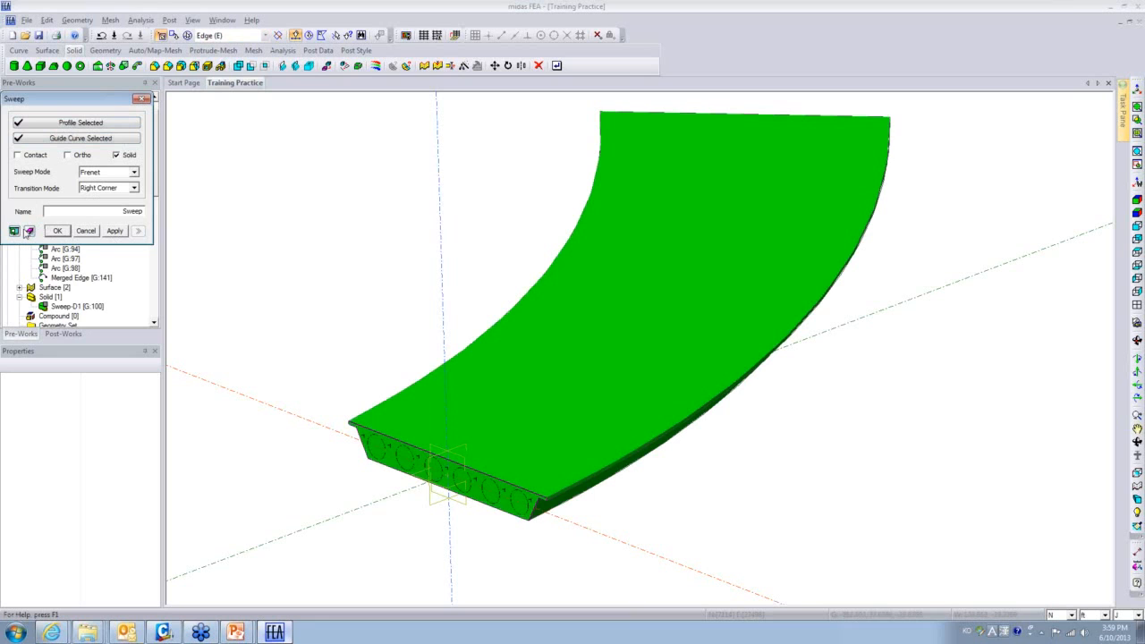
left_click(114, 231)
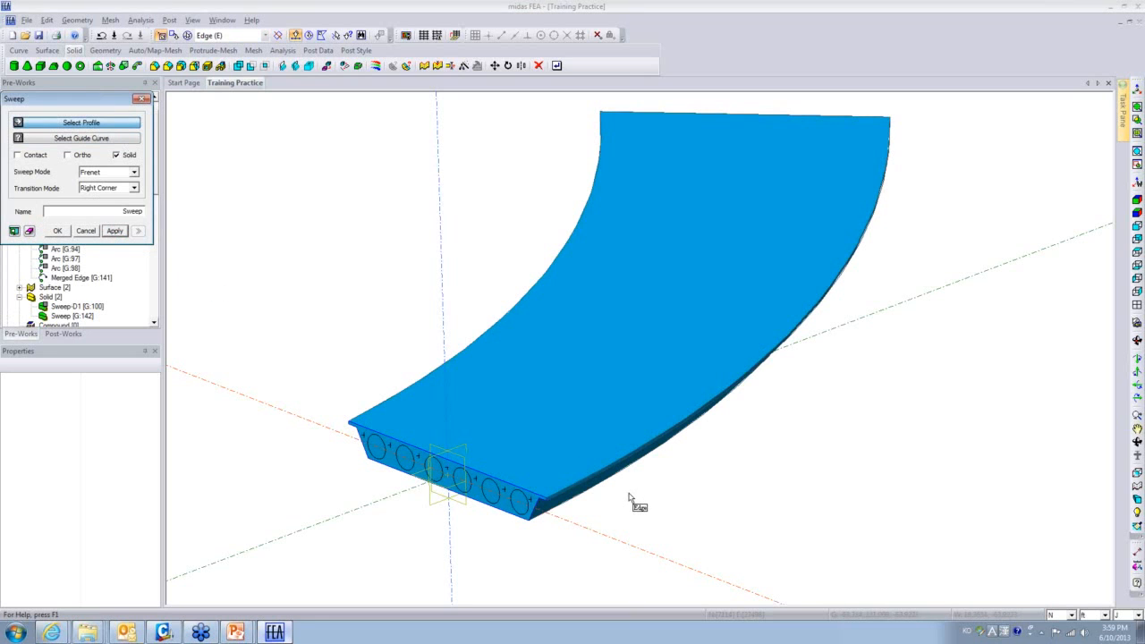
middle_click_drag(628, 492, 666, 427)
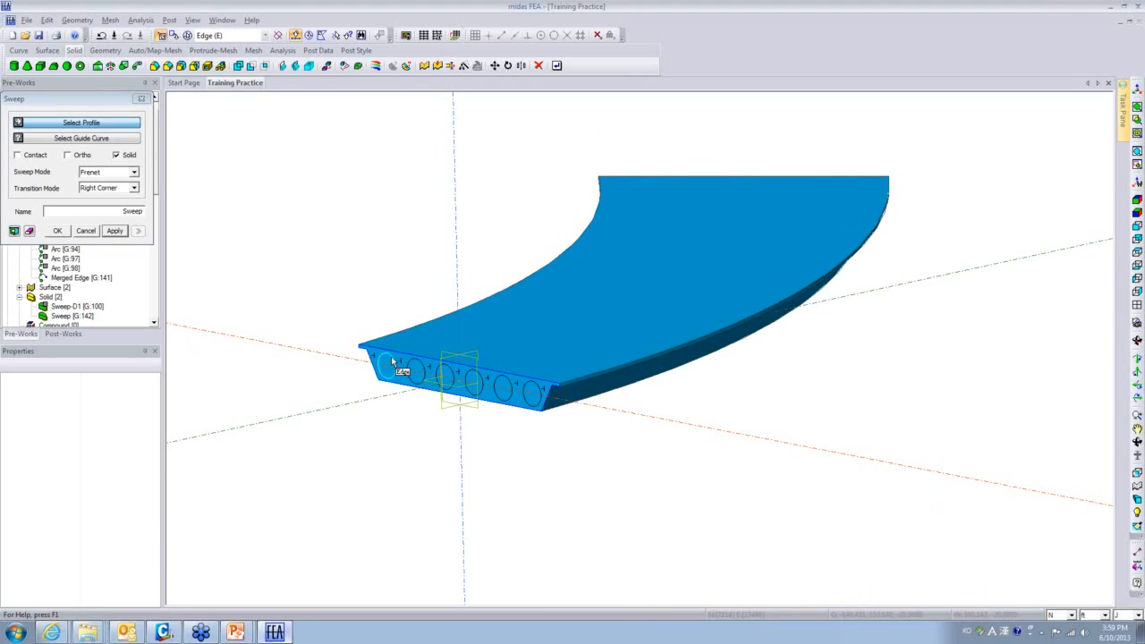
left_click(89, 233)
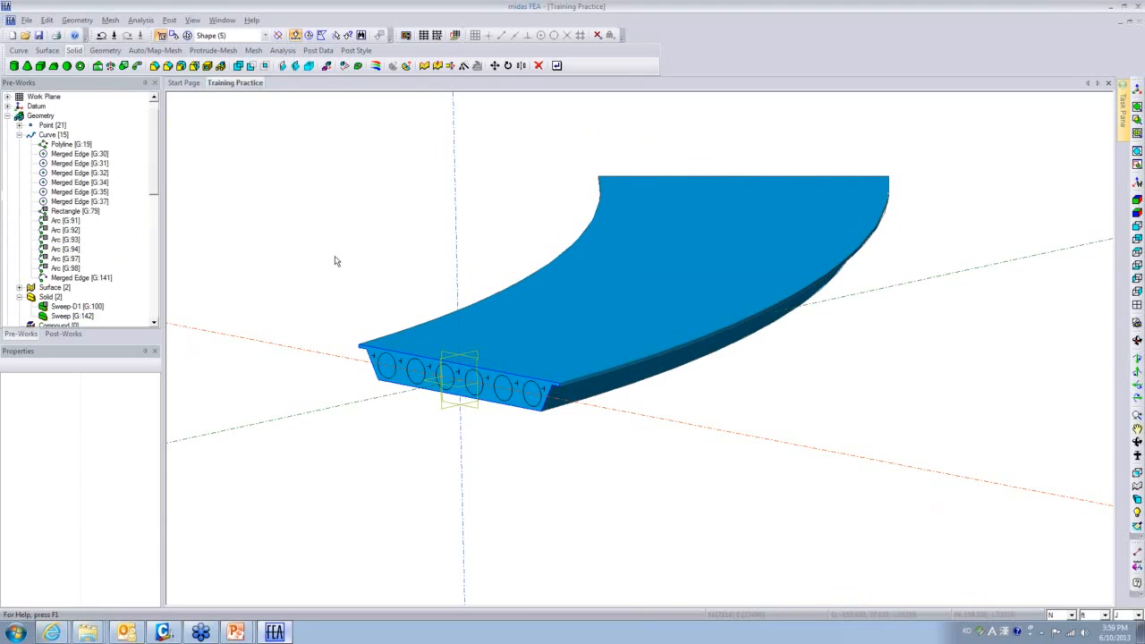
middle_click_drag(774, 365, 815, 378)
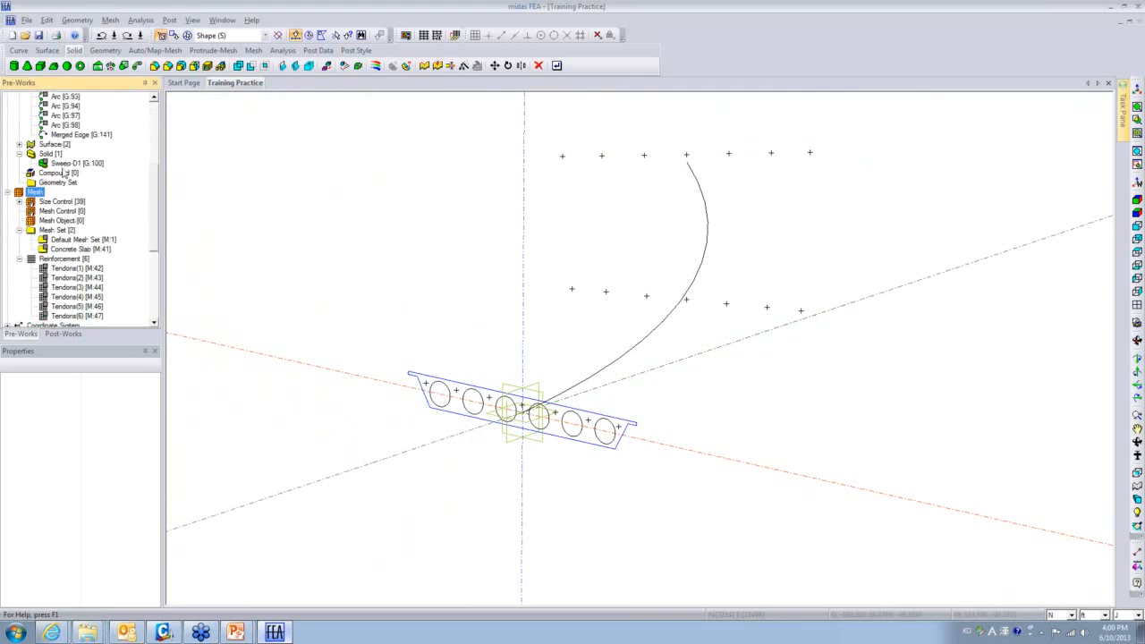
Show the existing Sweep-D1 solid, set its display mode to Shading with Edge and inspect its voids and underside
left_click(68, 164)
right_click(79, 166)
left_click(99, 188)
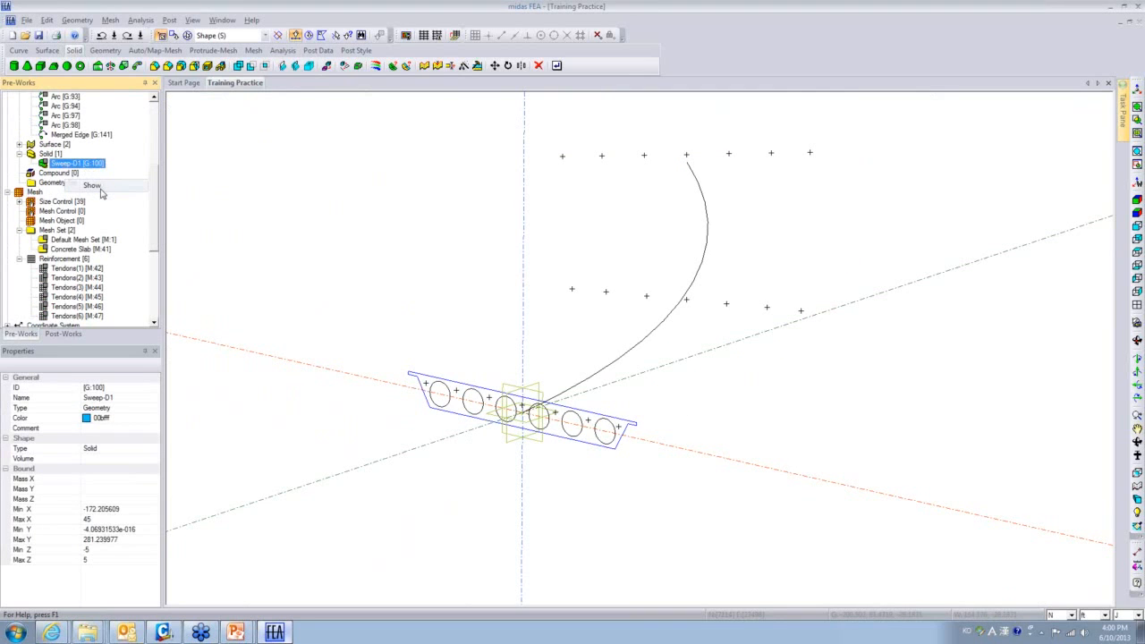
left_click(515, 334)
right_click(513, 334)
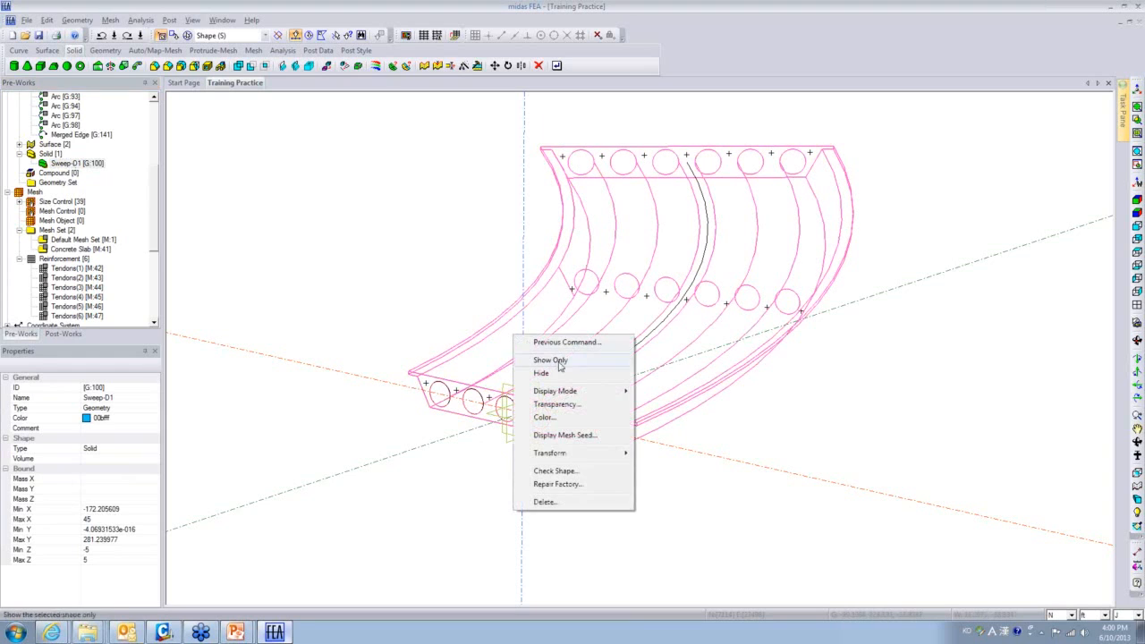
mouse_move(569, 391)
left_click(675, 419)
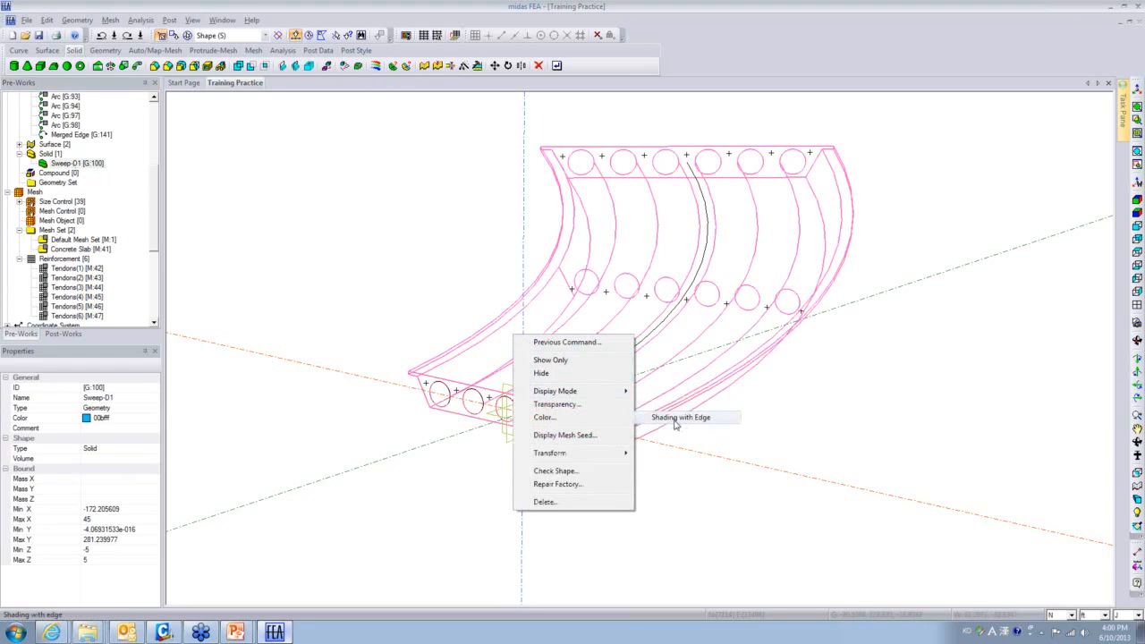
middle_click_drag(746, 384, 646, 223, "ctrl")
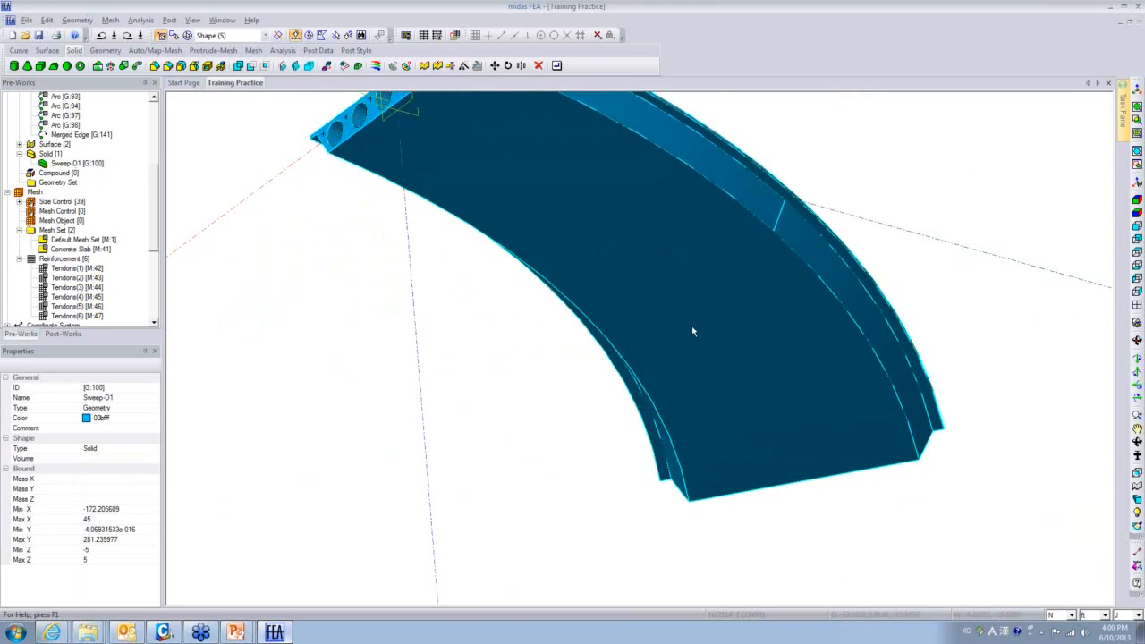
middle_click_drag(691, 325, 586, 358, "ctrl")
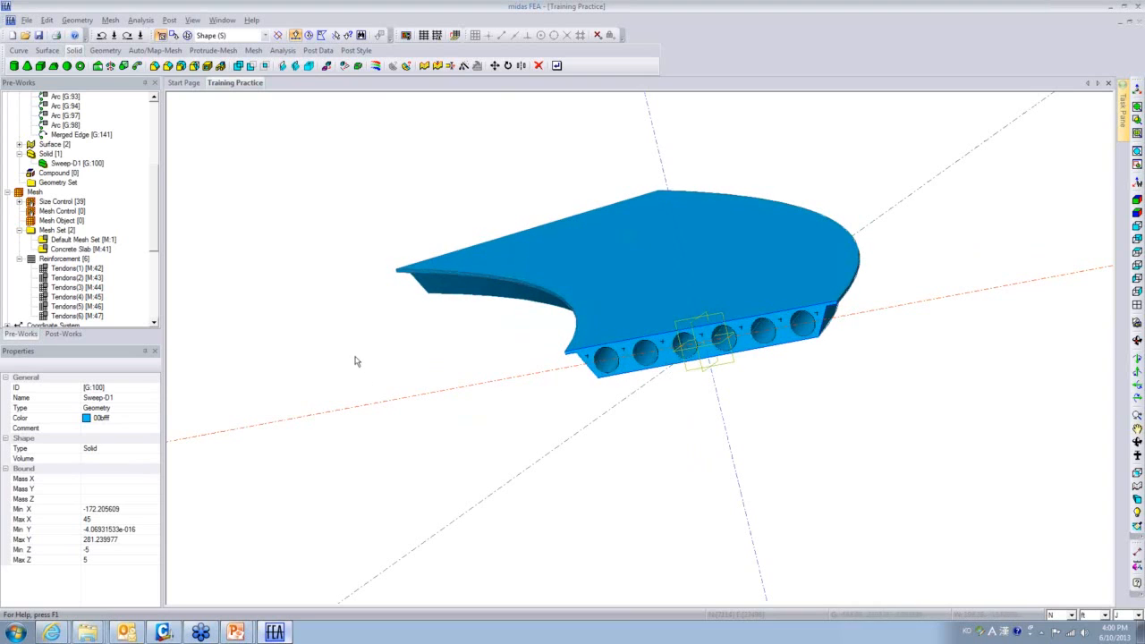
middle_click_drag(804, 389, 376, 195, "ctrl")
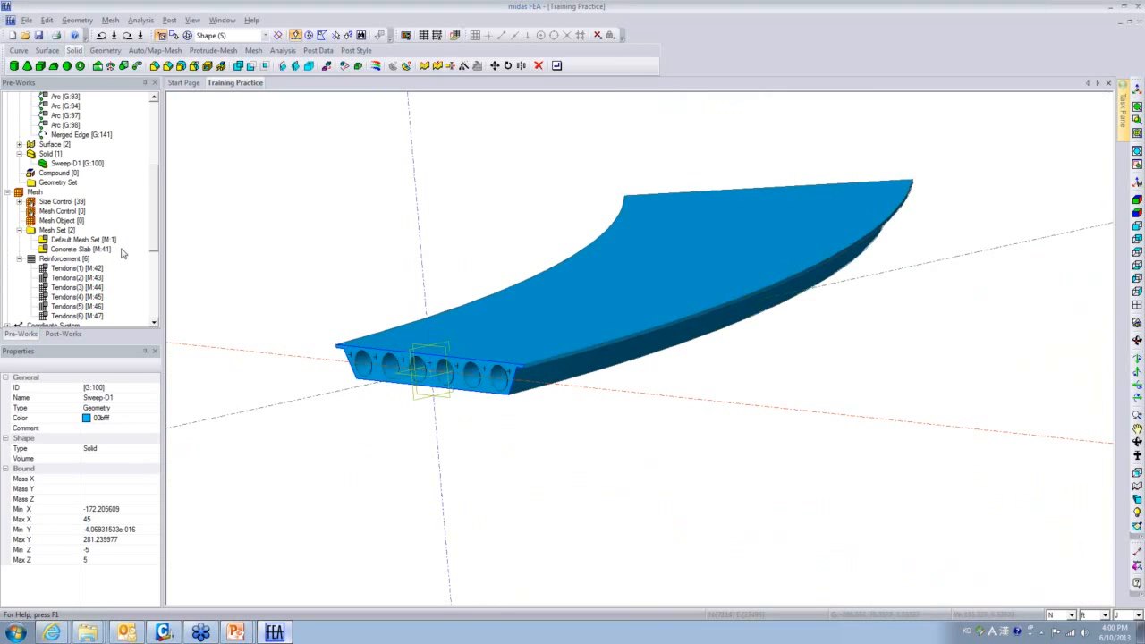
Show the Concrete Slab mesh set on the curved girder
scroll(155, 214, "down", 1)
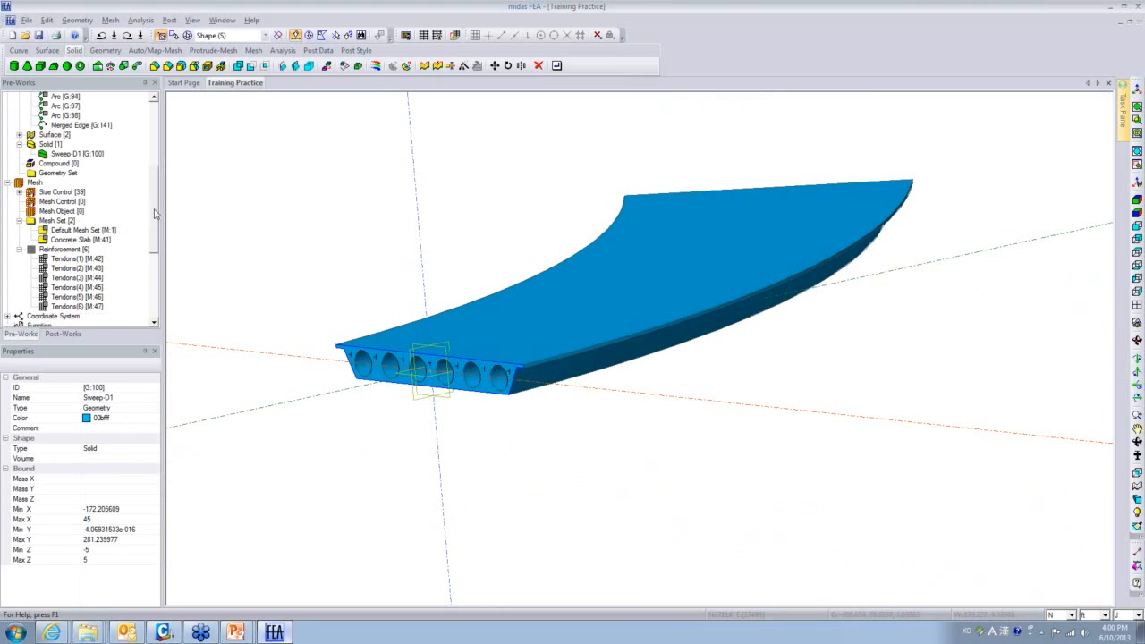
scroll(155, 213, "down", 5)
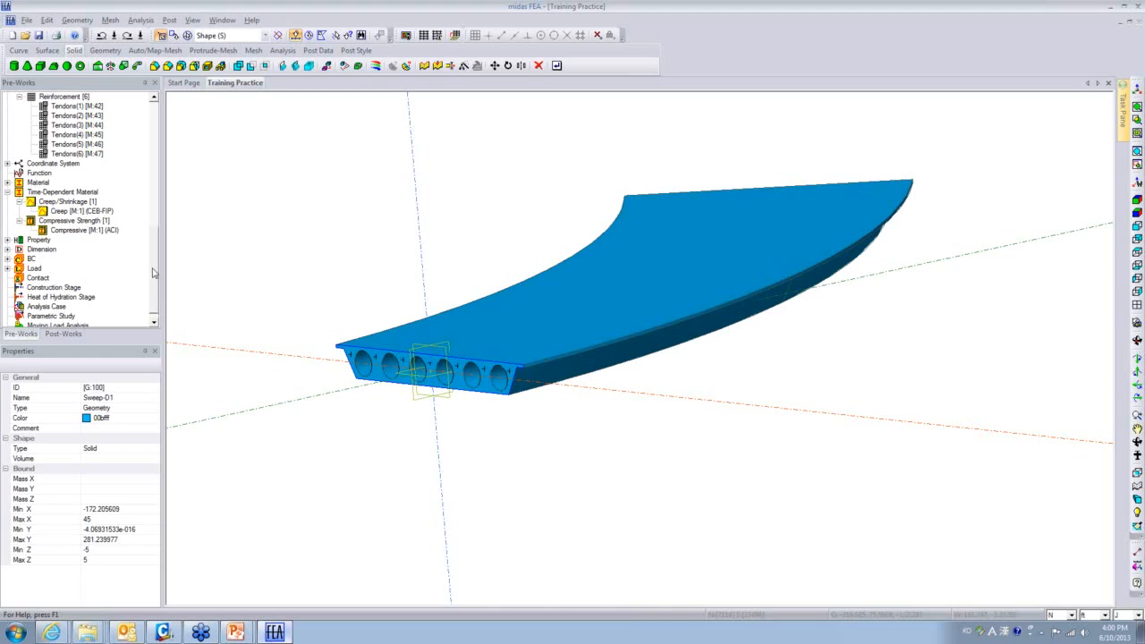
scroll(154, 275, "up", 5)
left_click(59, 239)
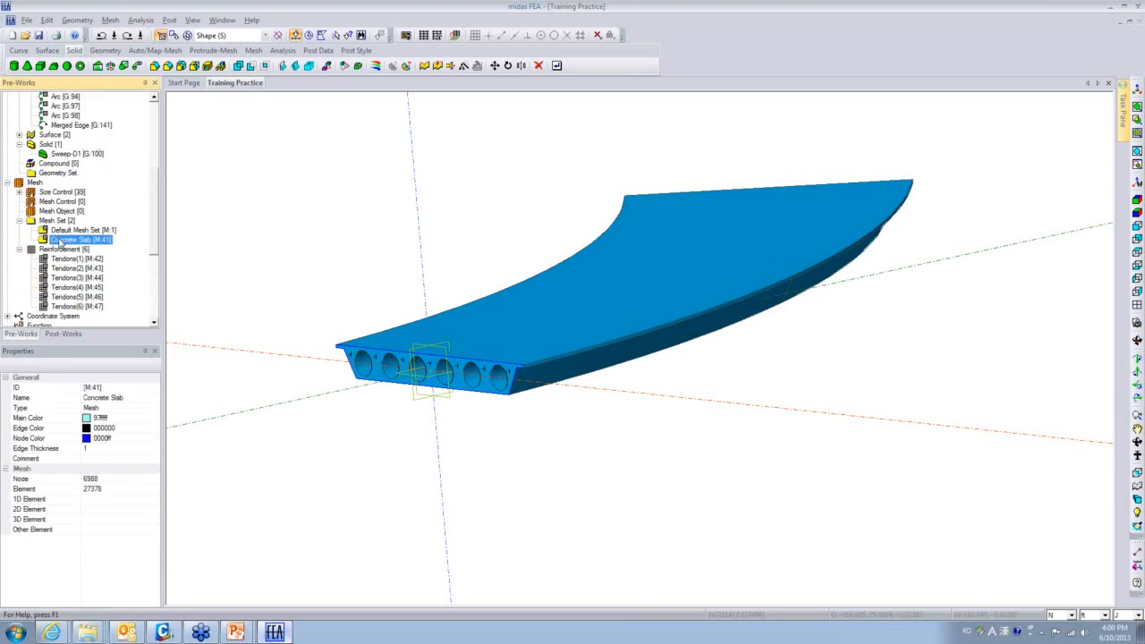
right_click(59, 239)
left_click(88, 259)
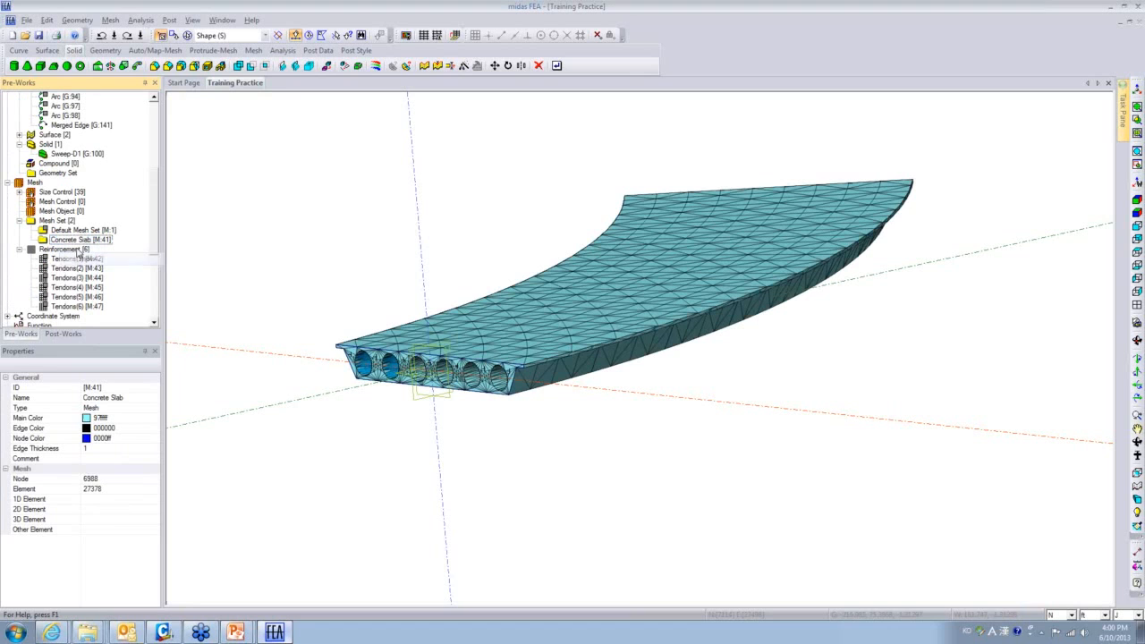
Inspect the voided end face of the Concrete Slab mesh and show the reinforcement sets Tendons(1) through Tendons(6)
middle_click_drag(553, 485, 491, 511)
middle_click_drag(697, 424, 794, 425)
middle_click_drag(481, 405, 586, 423)
scroll(613, 411, "up", 3)
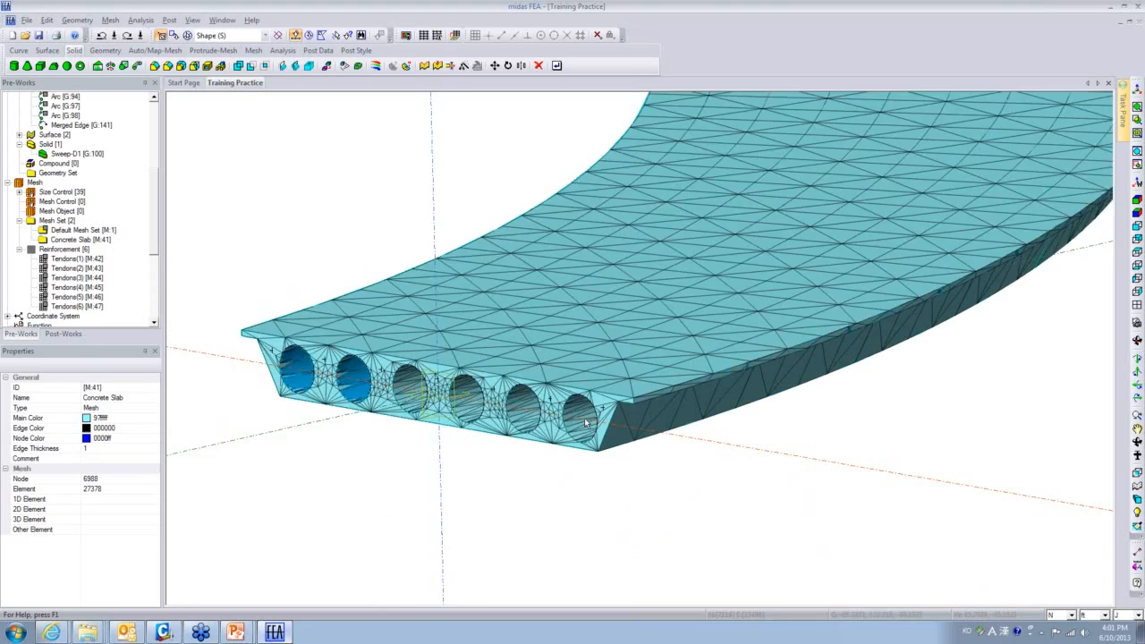
scroll(586, 423, "down", 2)
left_click(70, 250)
left_click(69, 259)
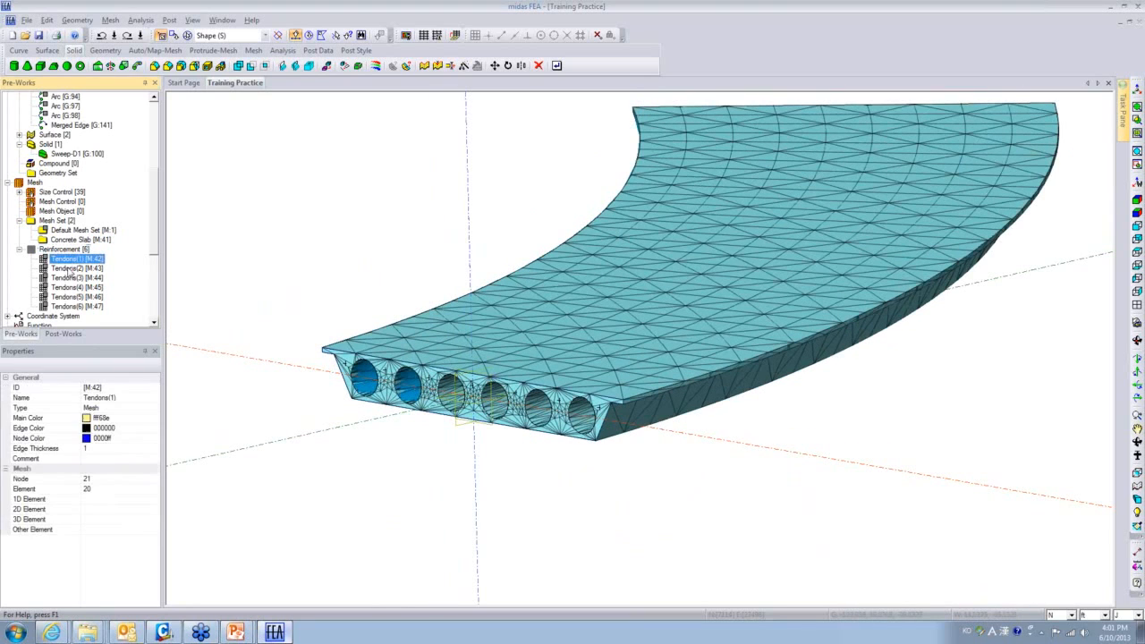
left_click(77, 306, "shift")
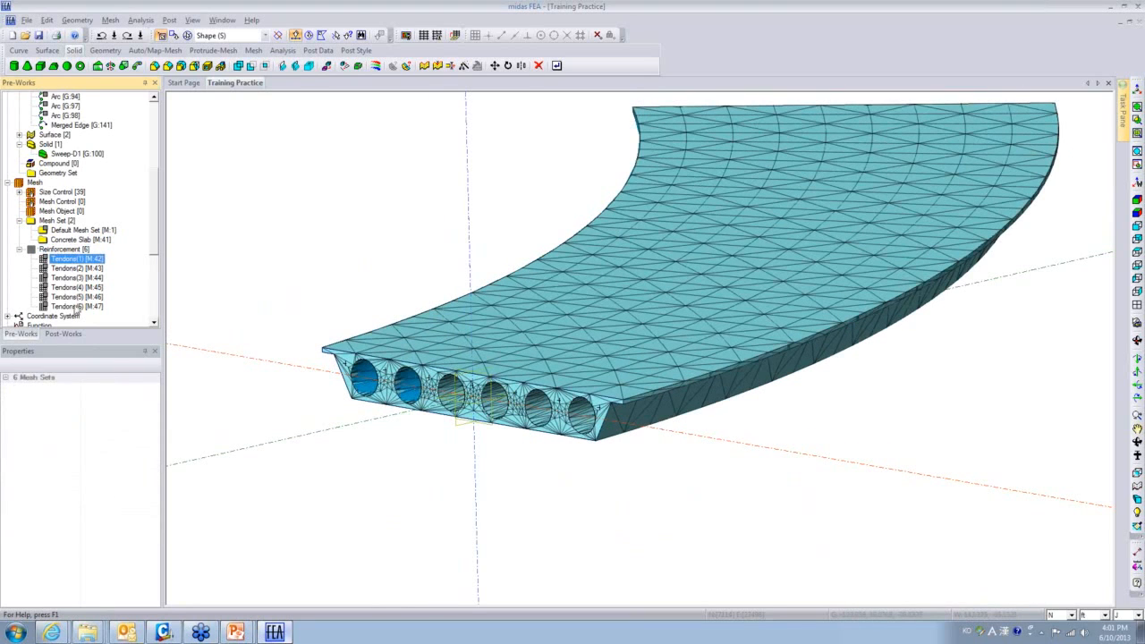
right_click(76, 307)
left_click(100, 328)
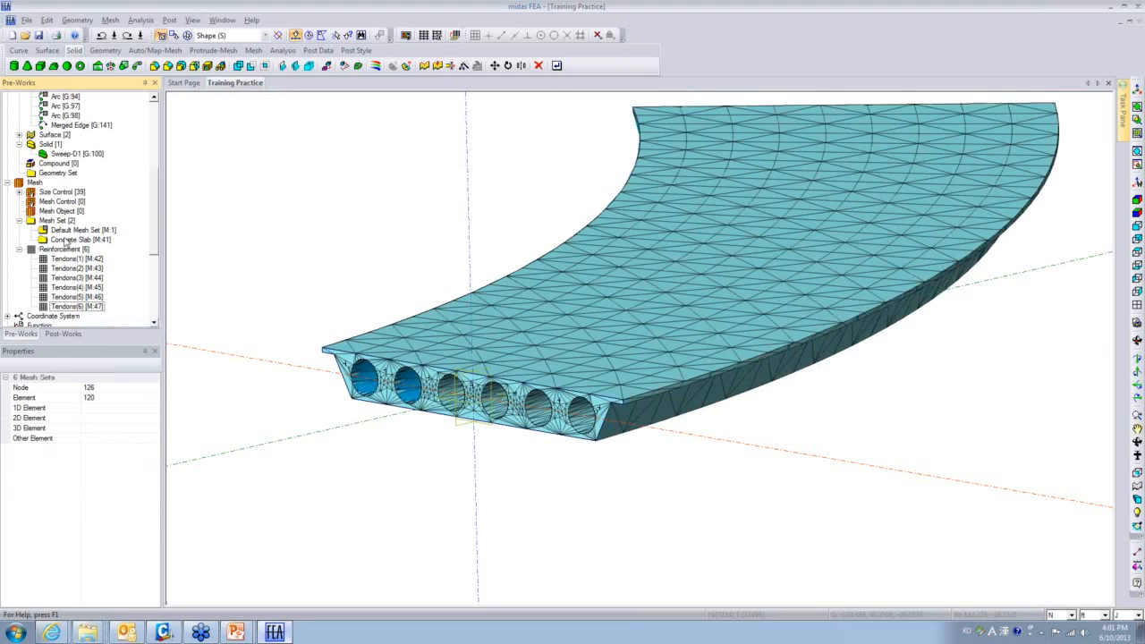
Hide the Concrete Slab mesh set and the Sweep-D1 solid, leaving the section outline and tendon curves in view
right_click(66, 241)
left_click(90, 257)
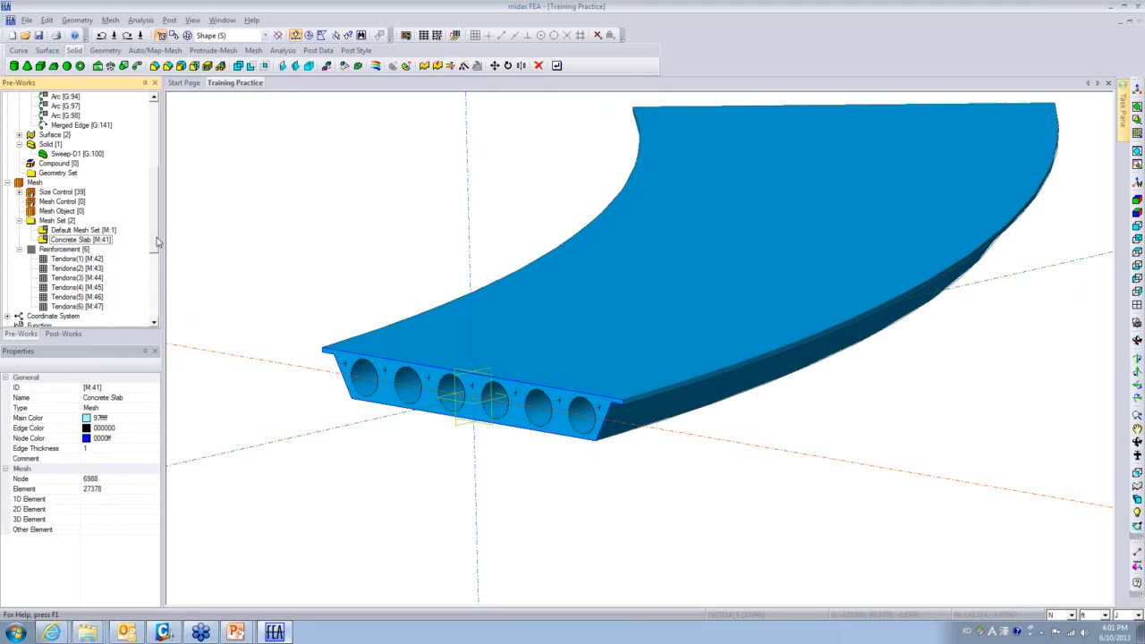
scroll(107, 224, "up", 3)
right_click(67, 221)
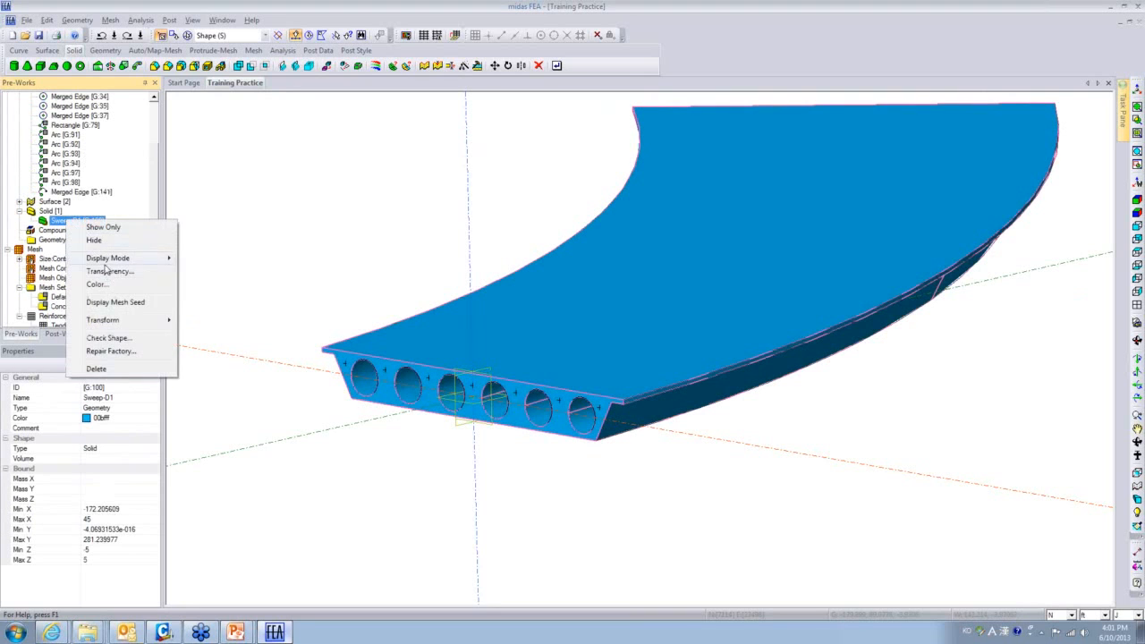
left_click(98, 241)
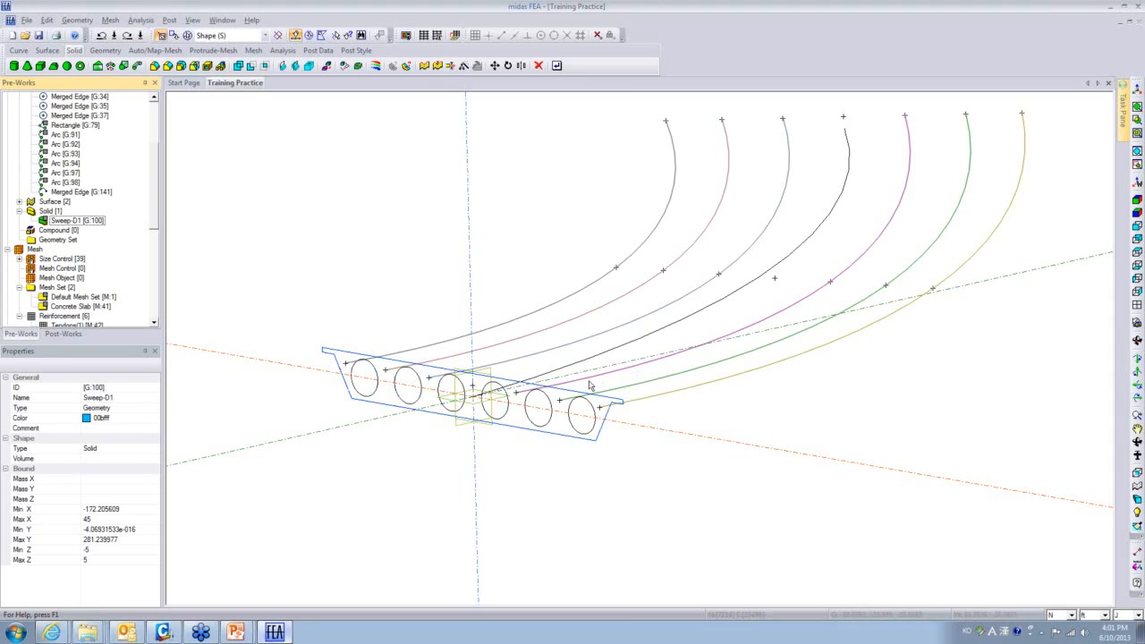
Open the ASTM(RC)_C8000 isotropic material definition and review the available constitutive model types
left_click_drag(153, 206, 178, 266)
left_click(8, 240)
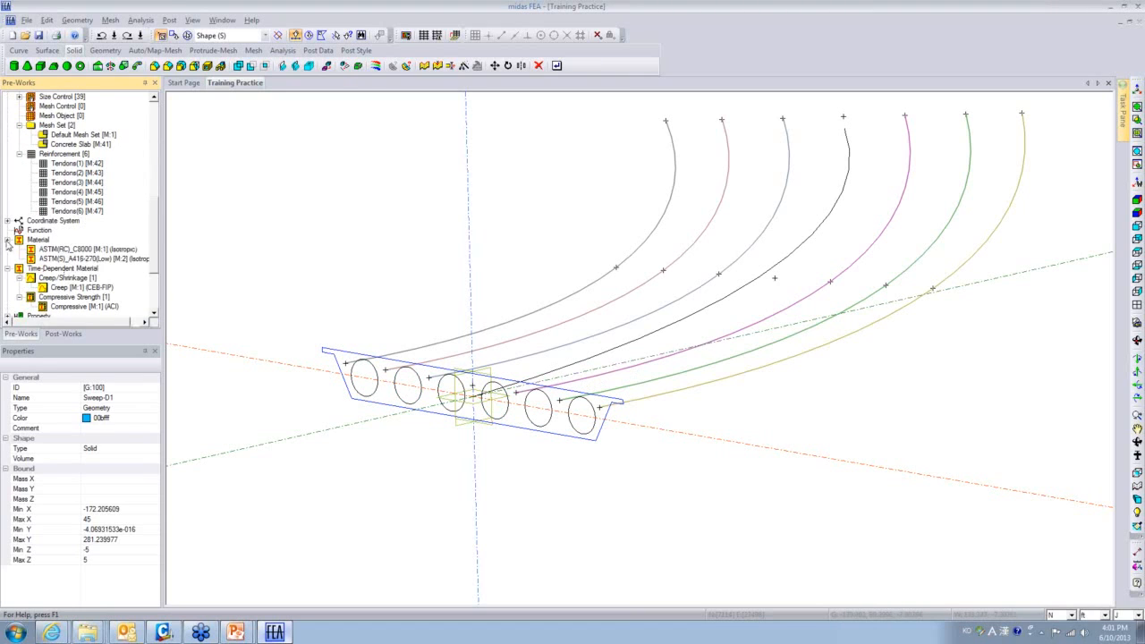
left_click(48, 250)
right_click(51, 251)
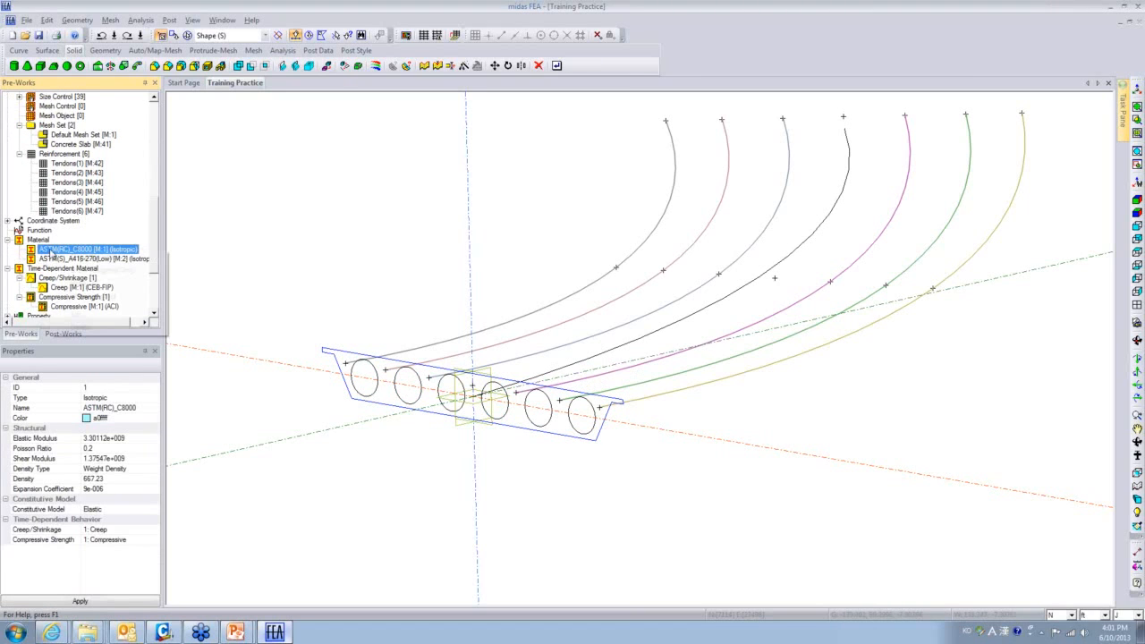
left_click(83, 311)
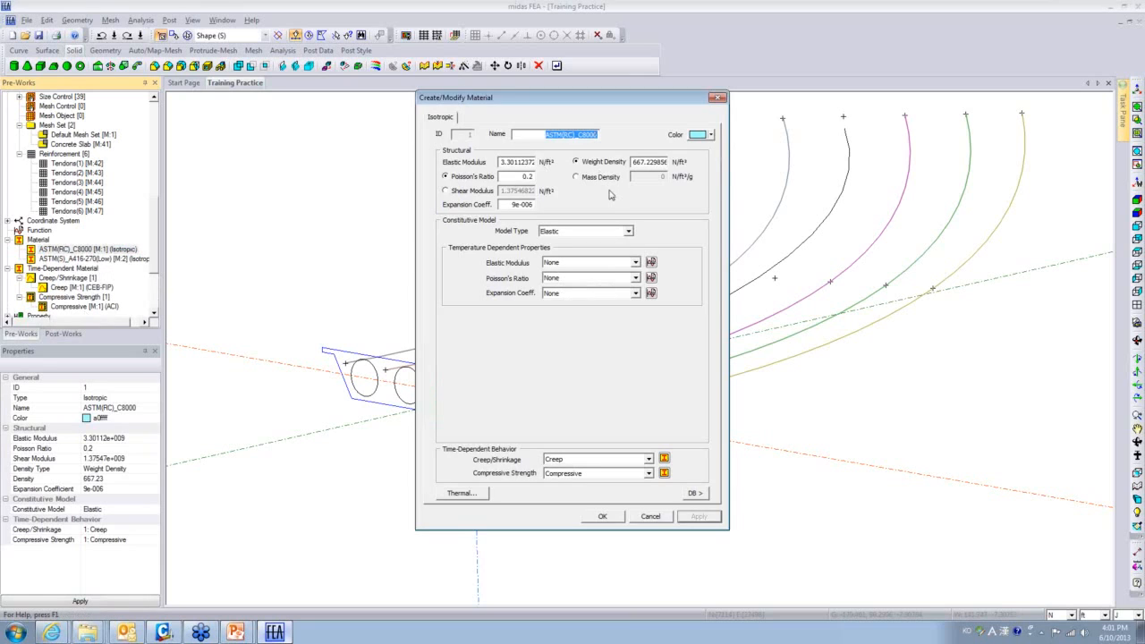
left_click(583, 135)
left_click(628, 230)
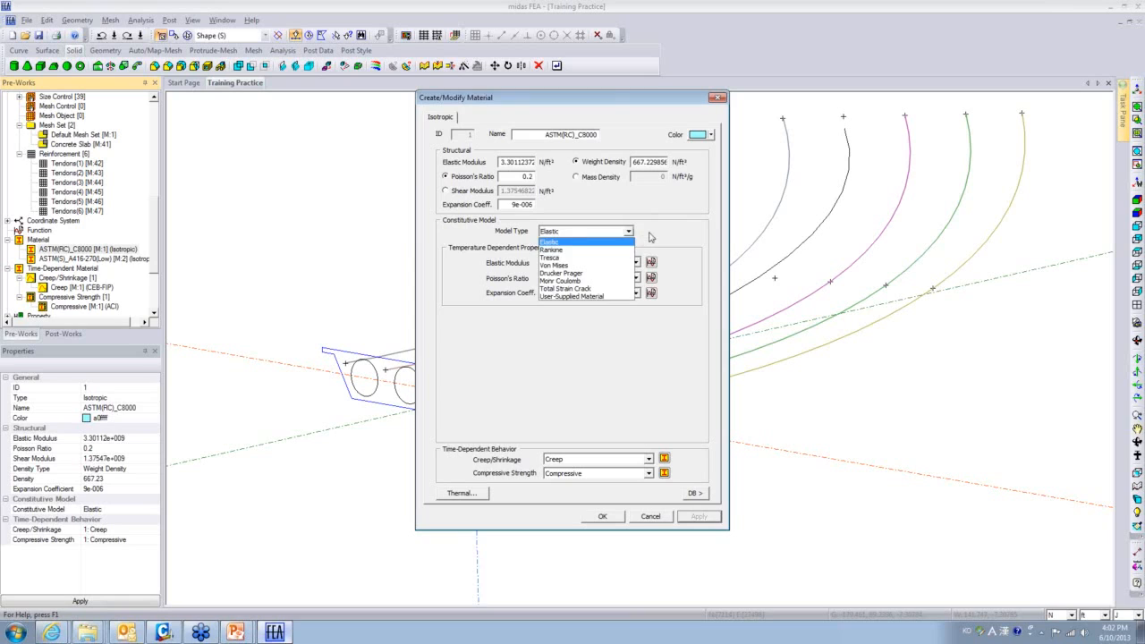
left_click(650, 237)
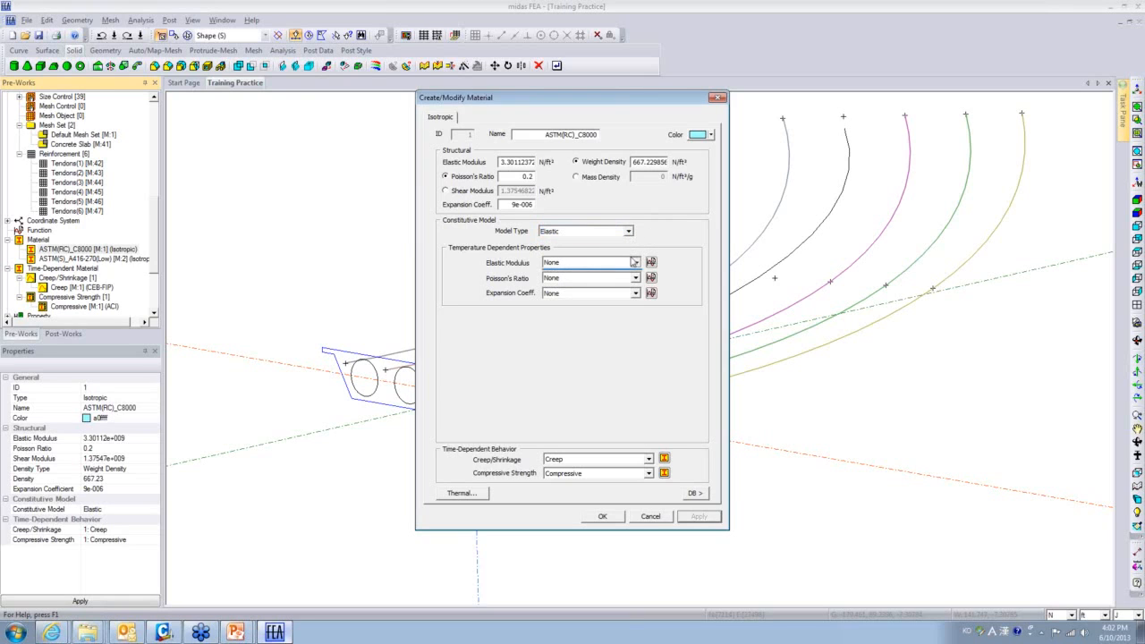
Review the temperature-dependent elastic modulus function and the creep/shrinkage and compressive strength options of the concrete material
left_click(633, 261)
left_click(637, 274)
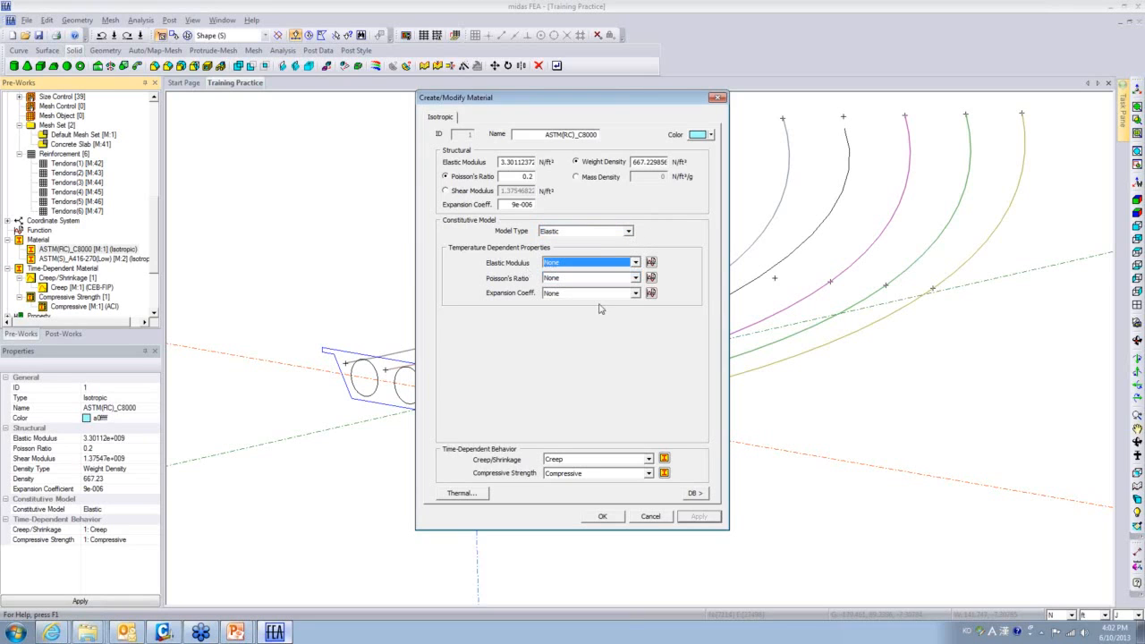
left_click(650, 262)
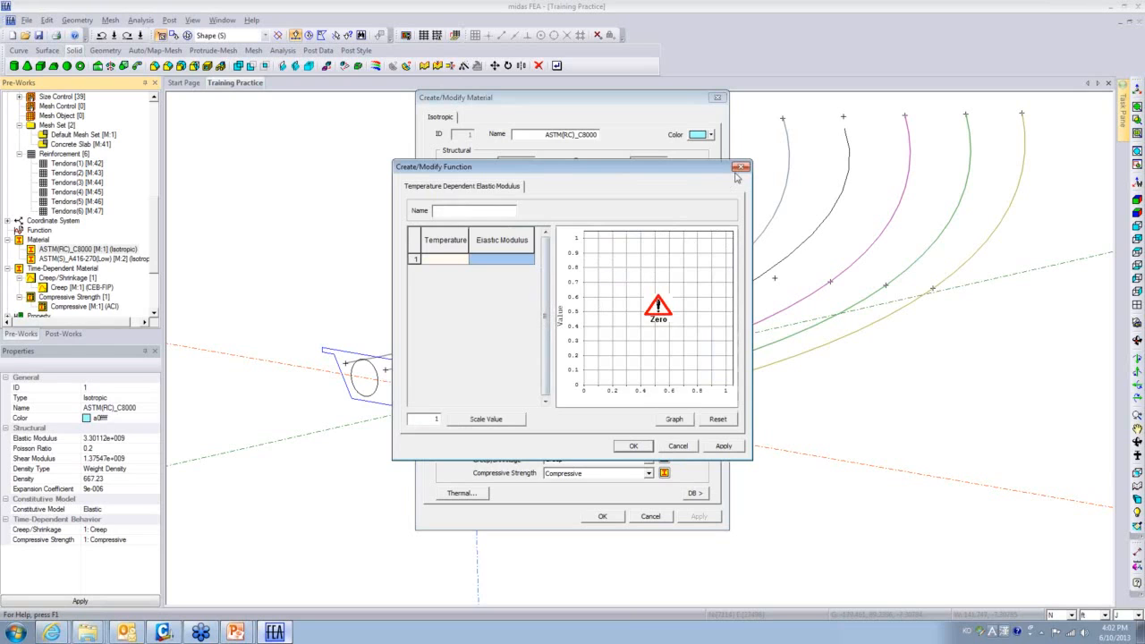
left_click(741, 167)
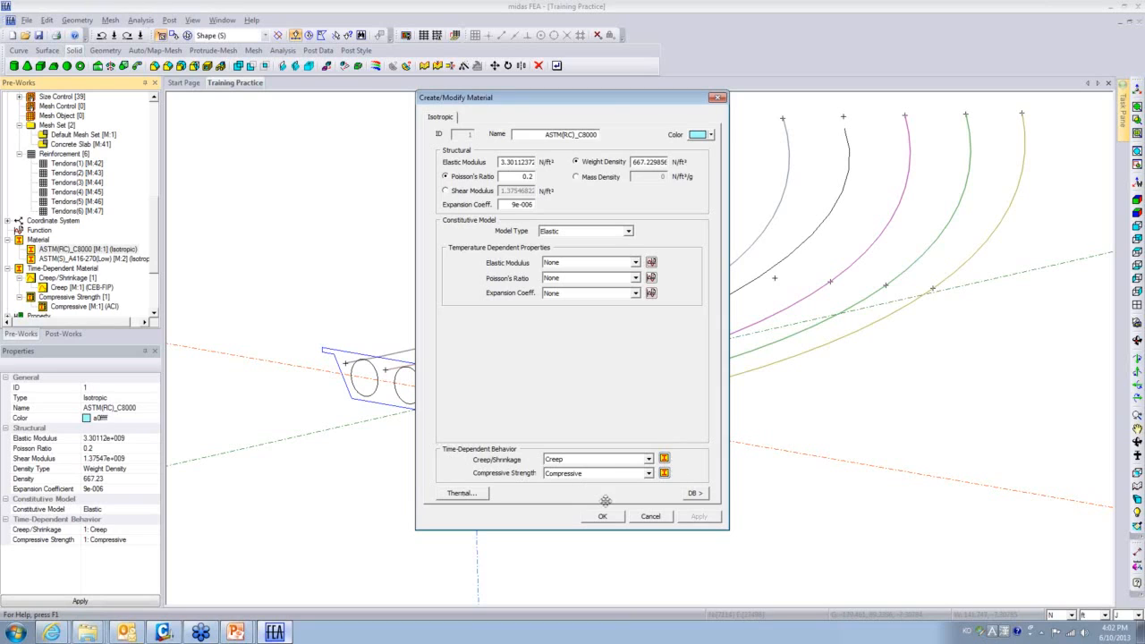
double_click(647, 457)
left_click(645, 474)
double_click(646, 474)
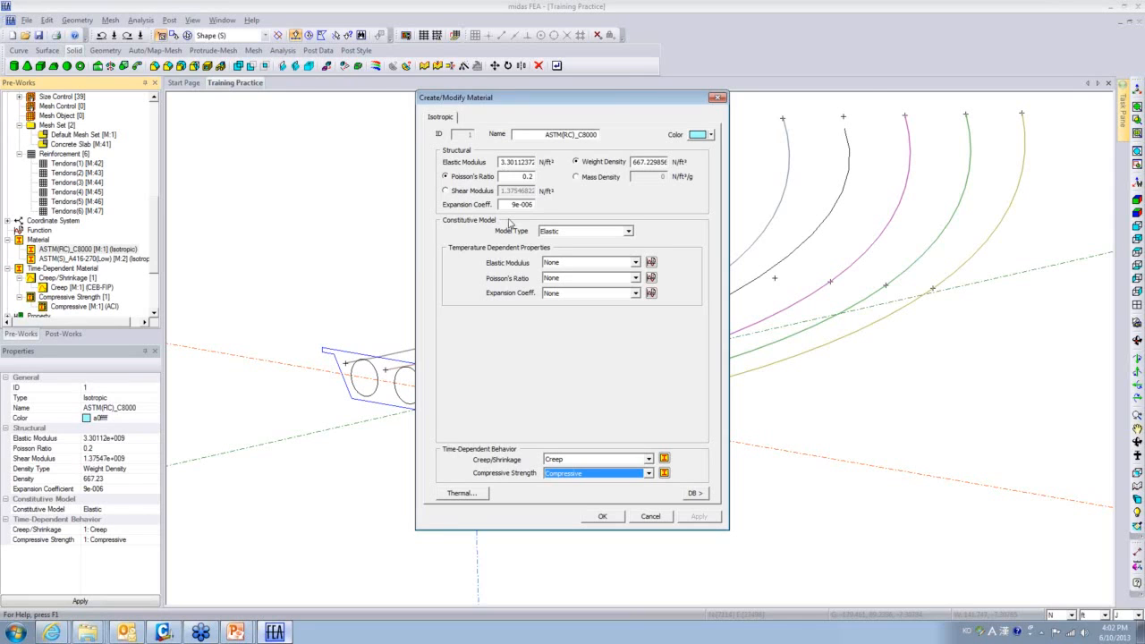
Browse the material database for the standard grades on offer, then close it without choosing one
left_click(694, 492)
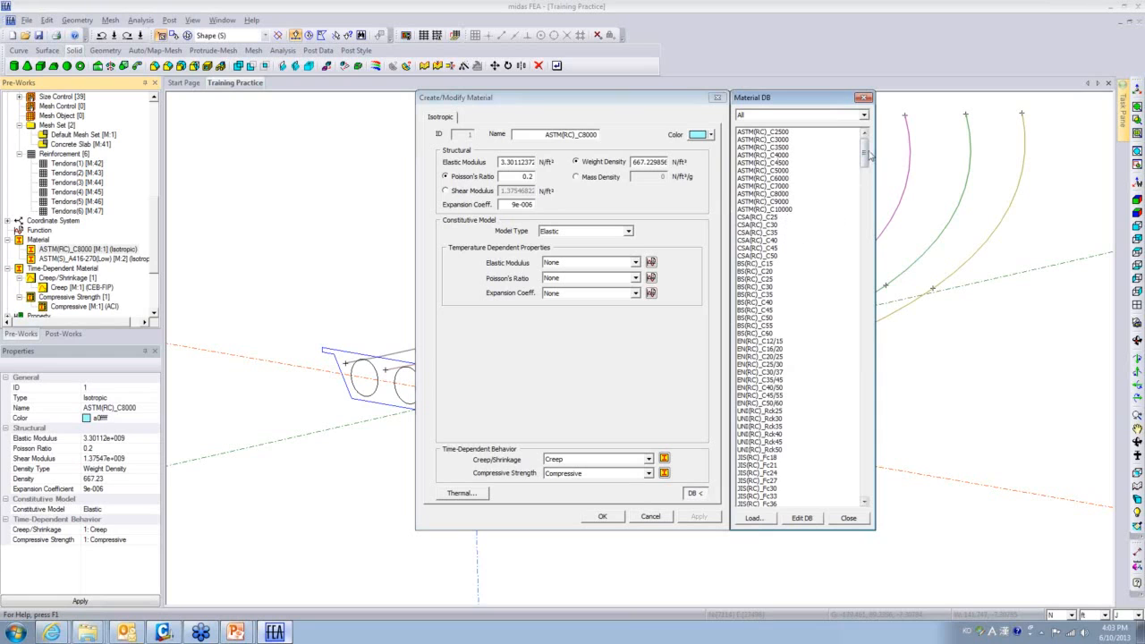
left_click(862, 115)
left_click(863, 115)
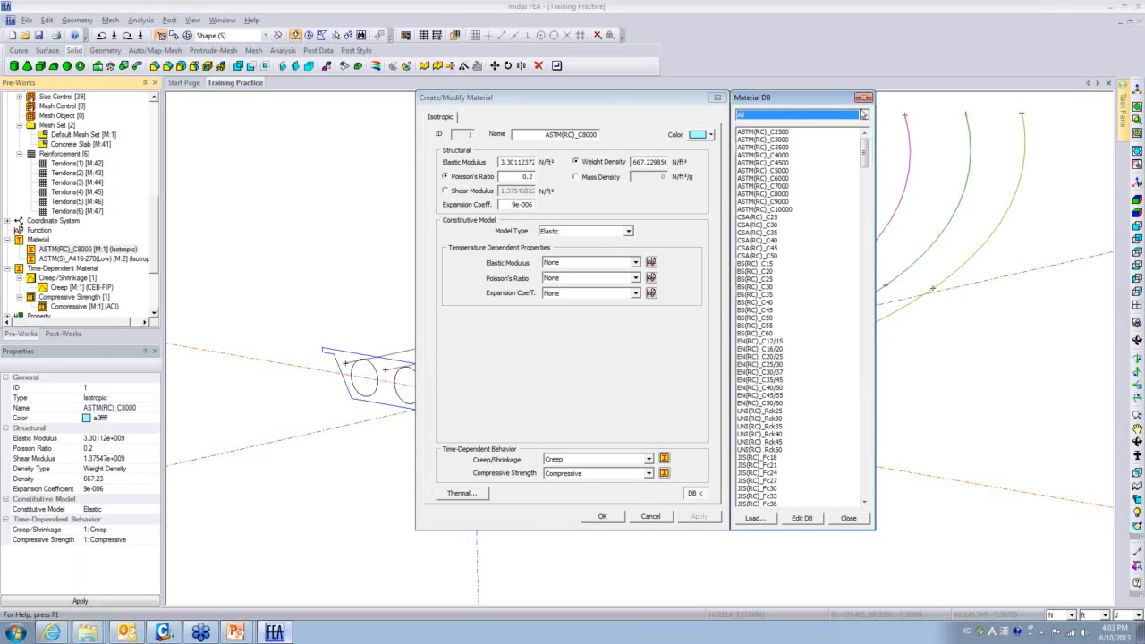
left_click_drag(866, 154, 866, 174)
left_click(846, 519)
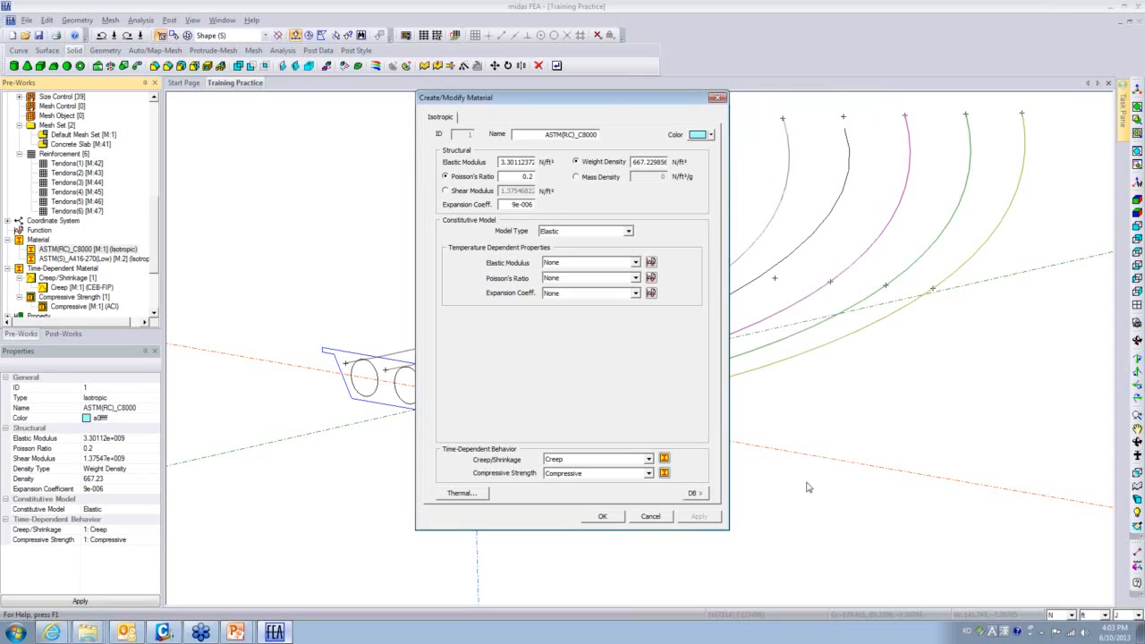
View the concrete material's thermal properties, then cancel out of the thermal and material definitions
left_click(457, 497)
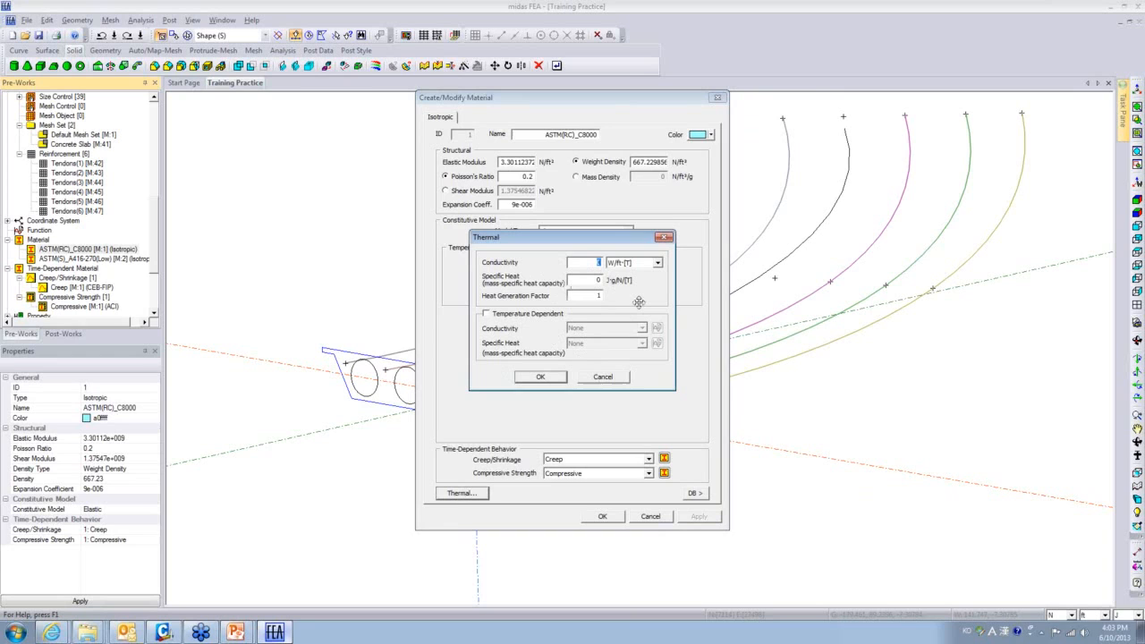
left_click(607, 379)
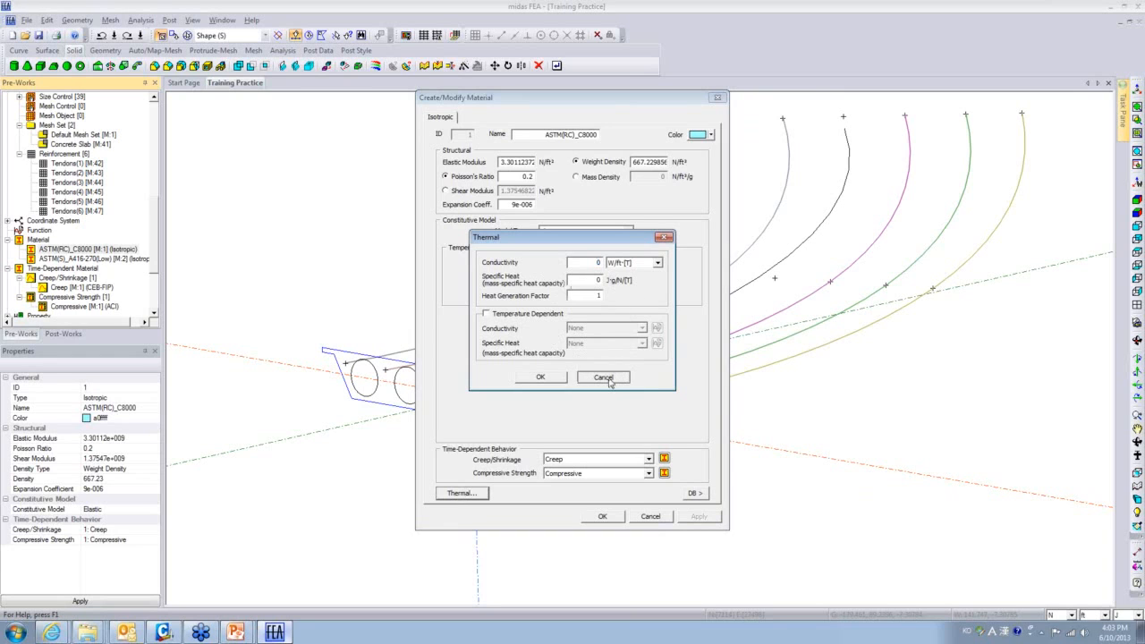
left_click(650, 516)
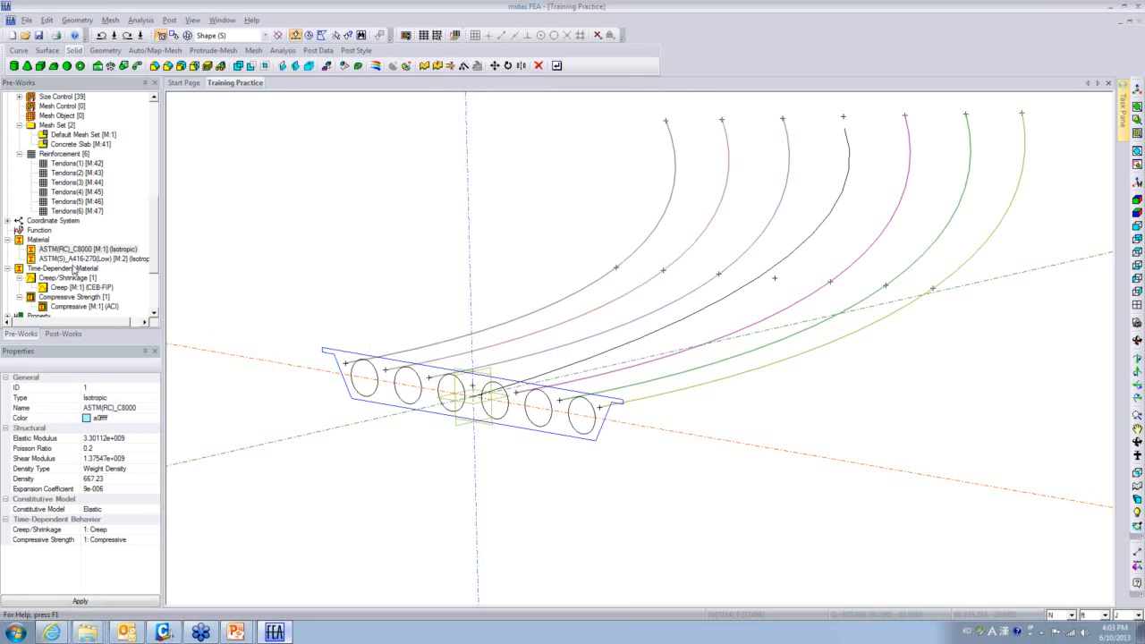
Open the ASTM(S)_A416-270(Low) tendon material, check its constitutive model type, and close it without changes
right_click(70, 260)
left_click(95, 323)
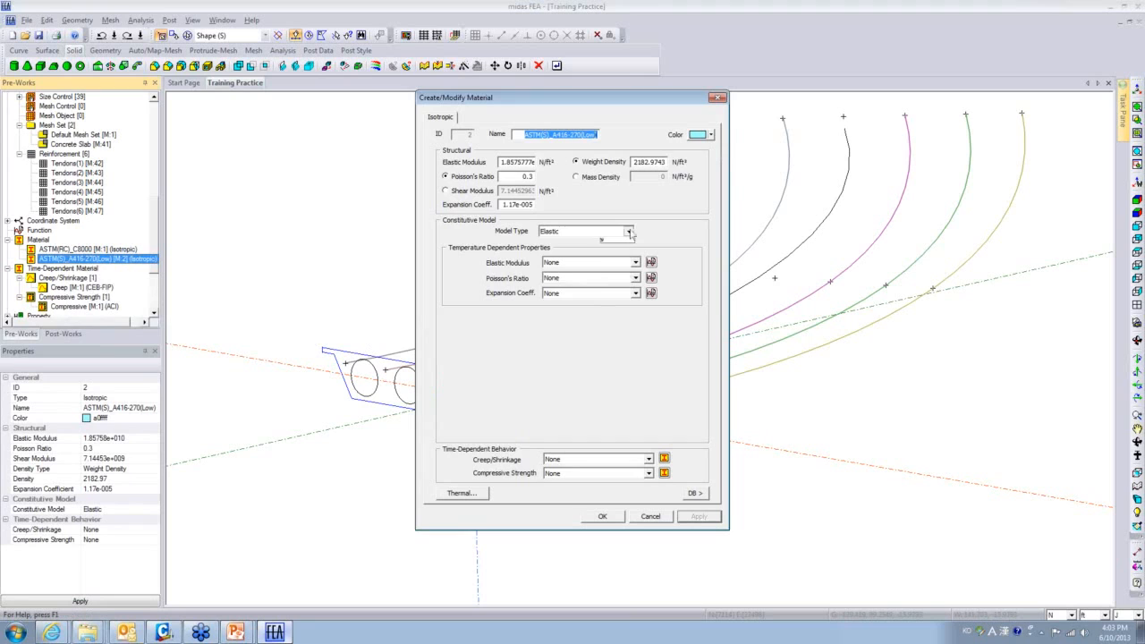
left_click(626, 230)
left_click(677, 237)
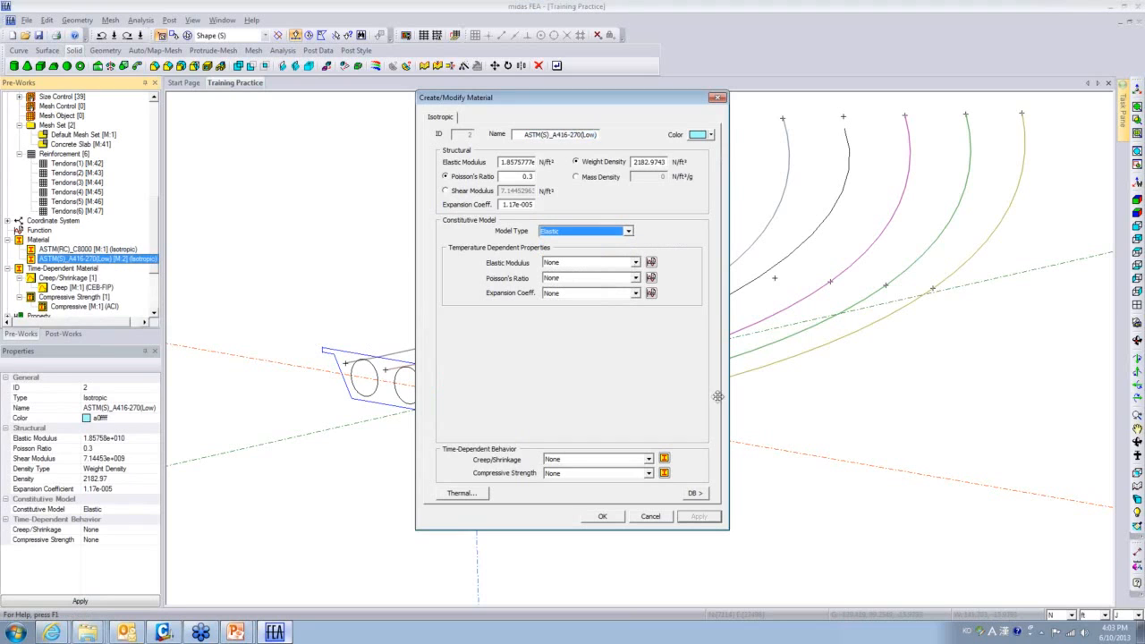
left_click(650, 517)
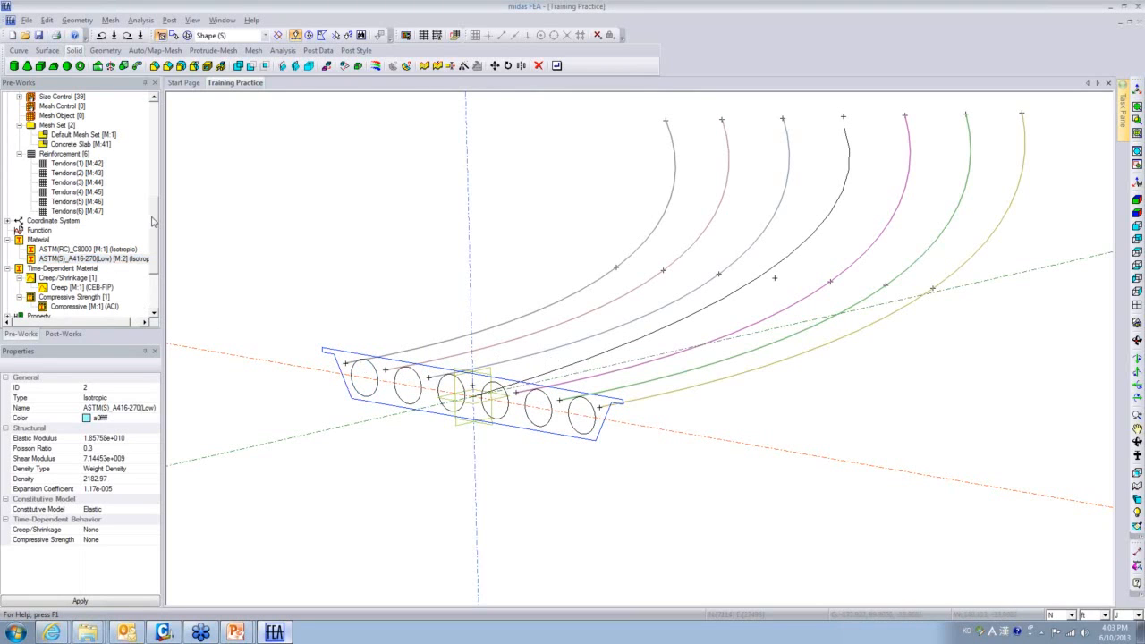
Show the Concrete Slab mesh set again and view the meshed curved girder from a raised angle
scroll(147, 222, "down", 3)
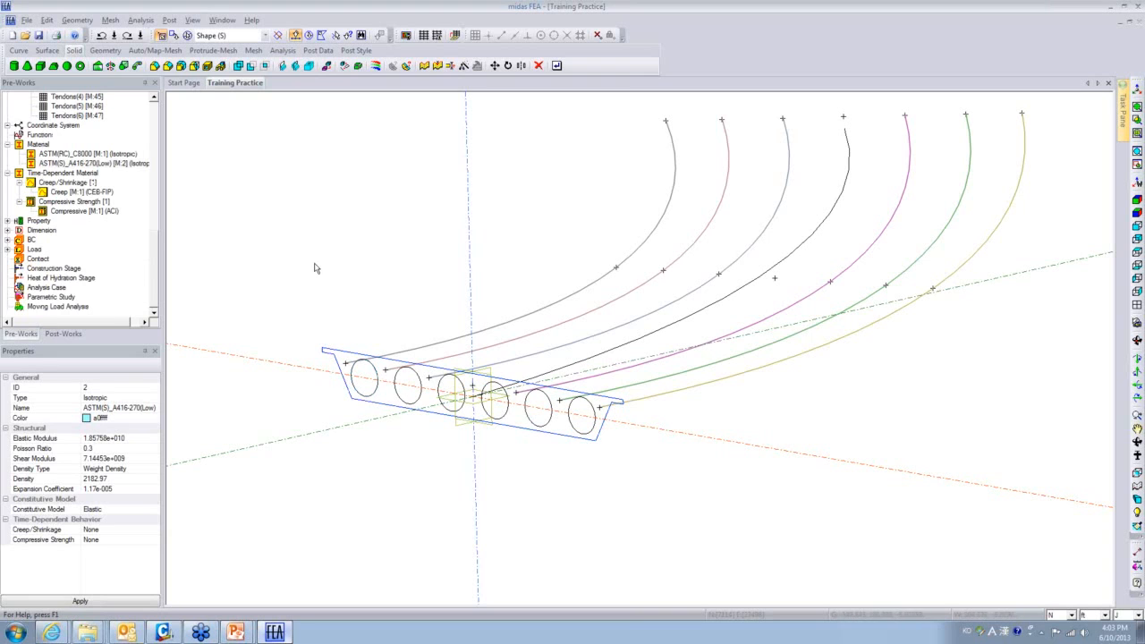
scroll(314, 266, "down", 2)
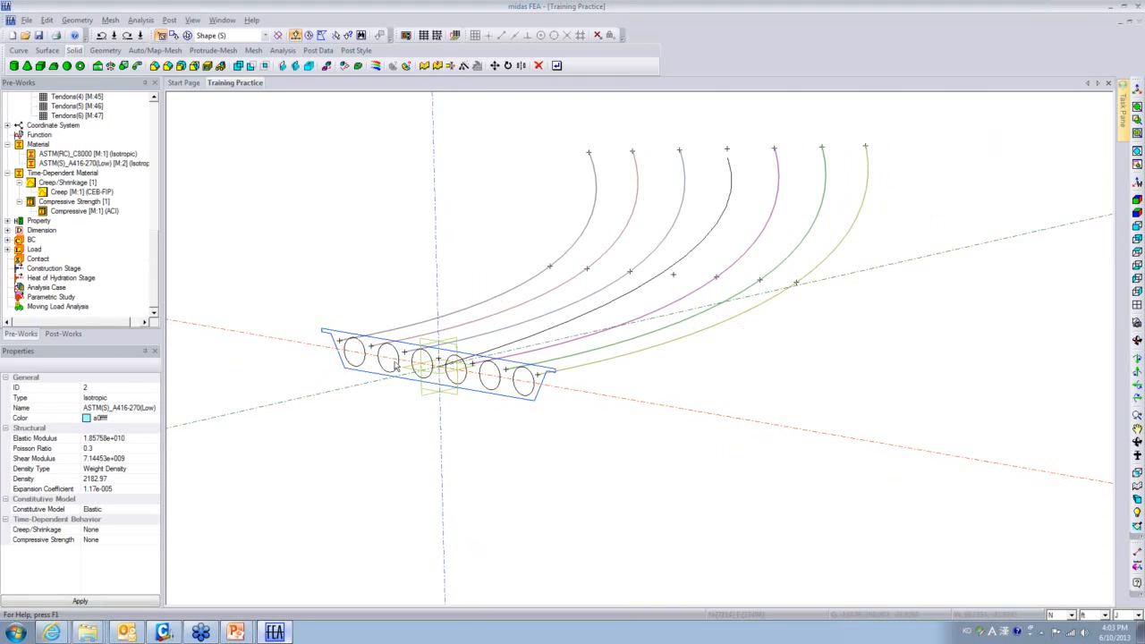
middle_click_drag(486, 418, 479, 501)
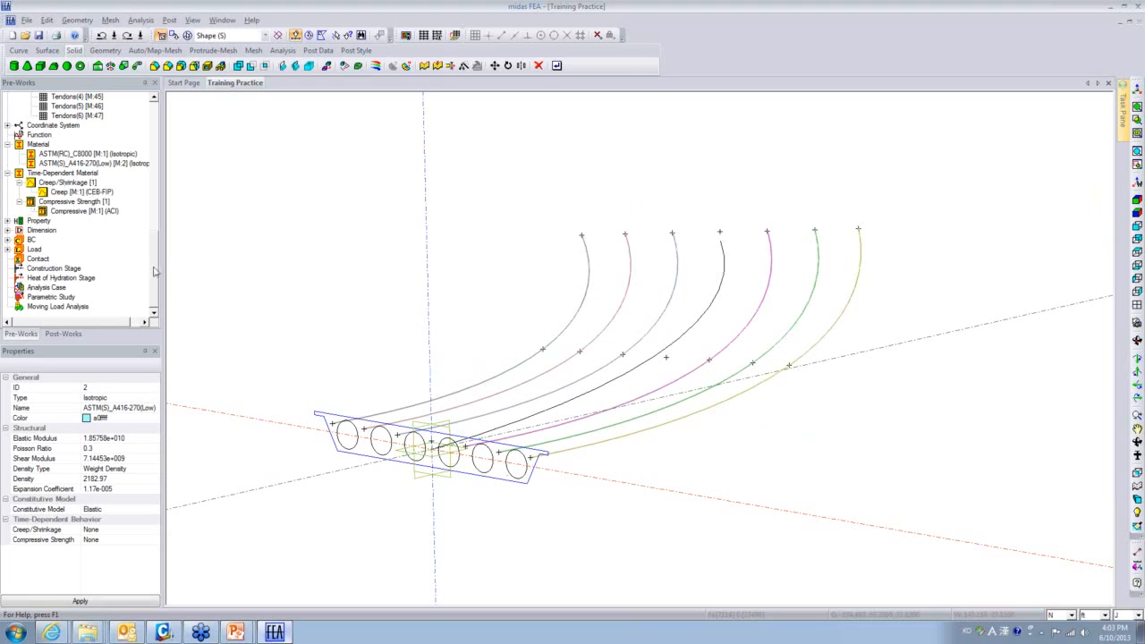
scroll(154, 259, "up", 3)
scroll(154, 247, "up", 1)
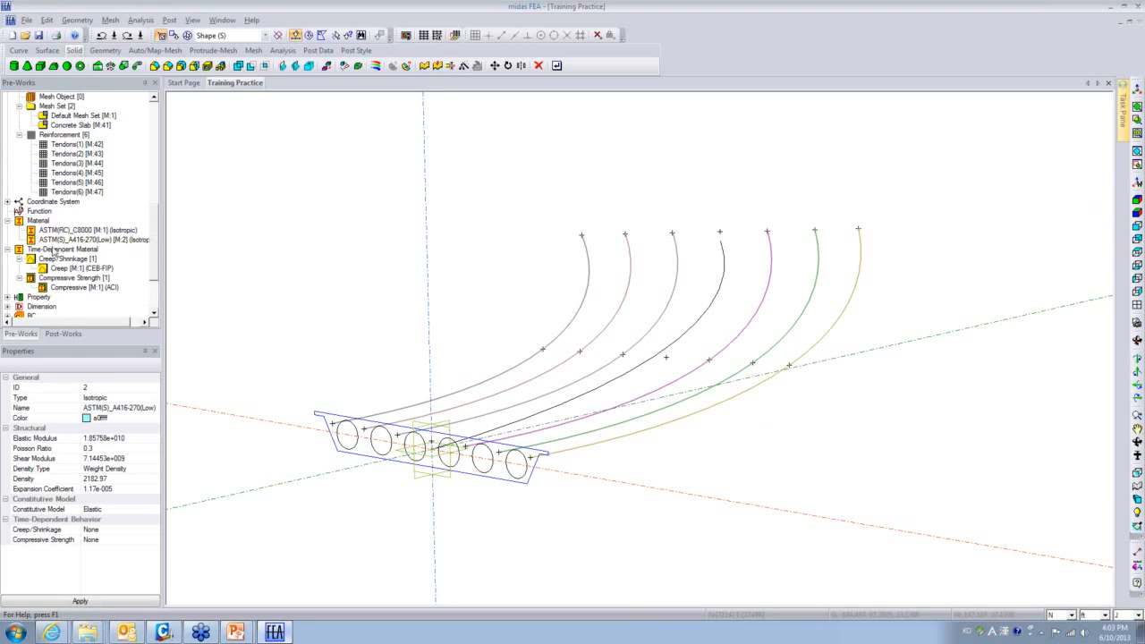
scroll(154, 239, "up", 1)
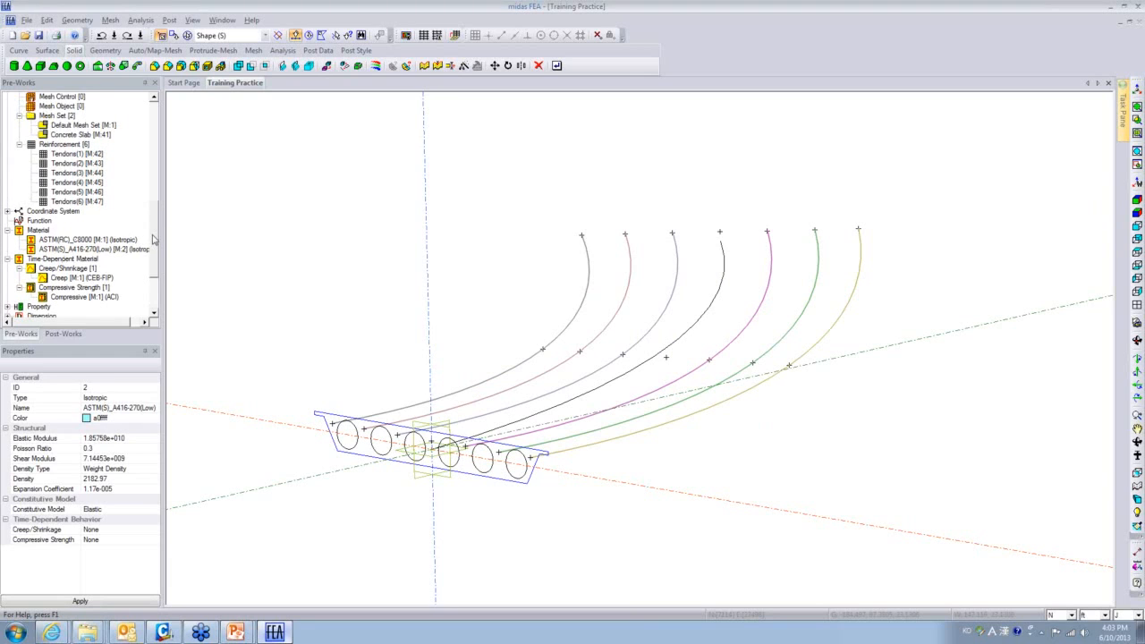
scroll(153, 238, "up", 3)
right_click(78, 162)
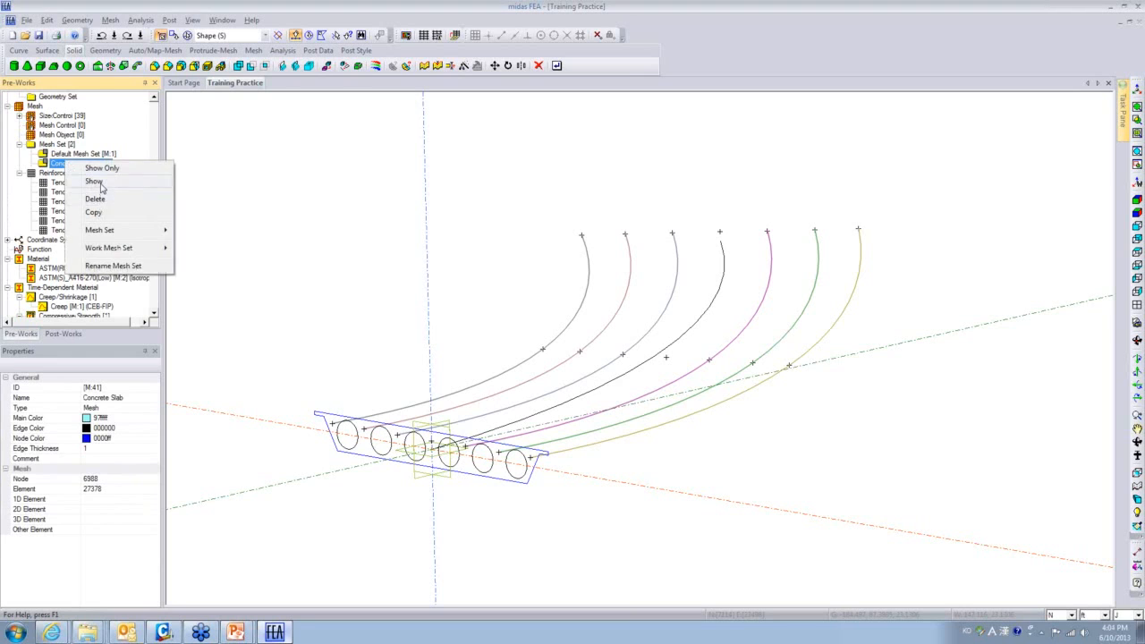
left_click(94, 181)
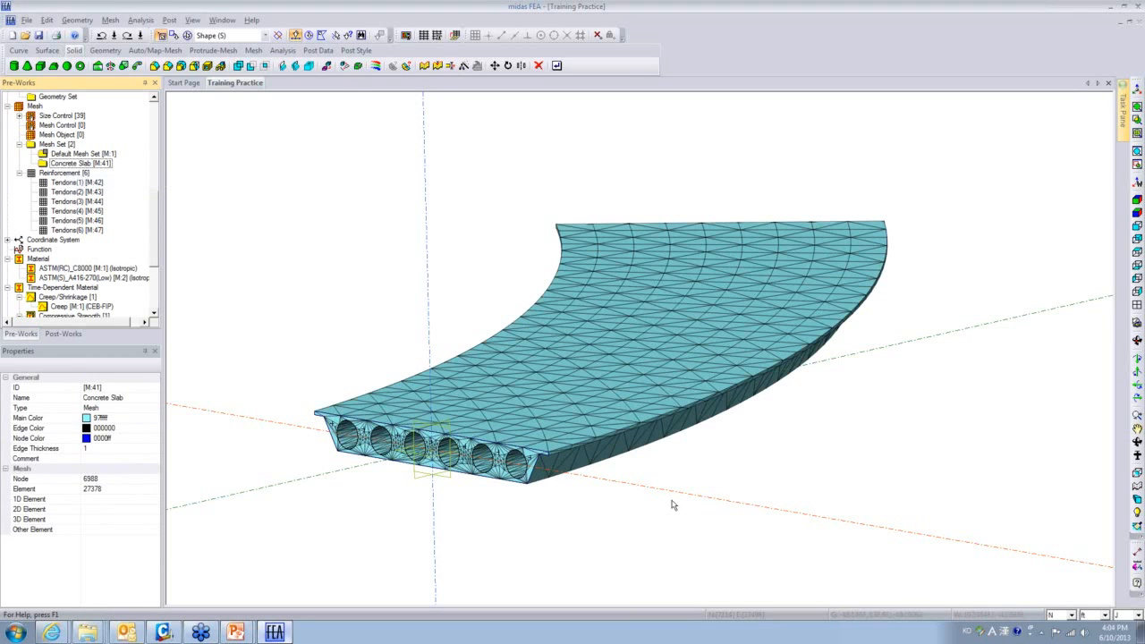
mouse_move(569, 530)
middle_mouse_down()
mouse_move(486, 559)
mouse_move(516, 583)
middle_mouse_up()
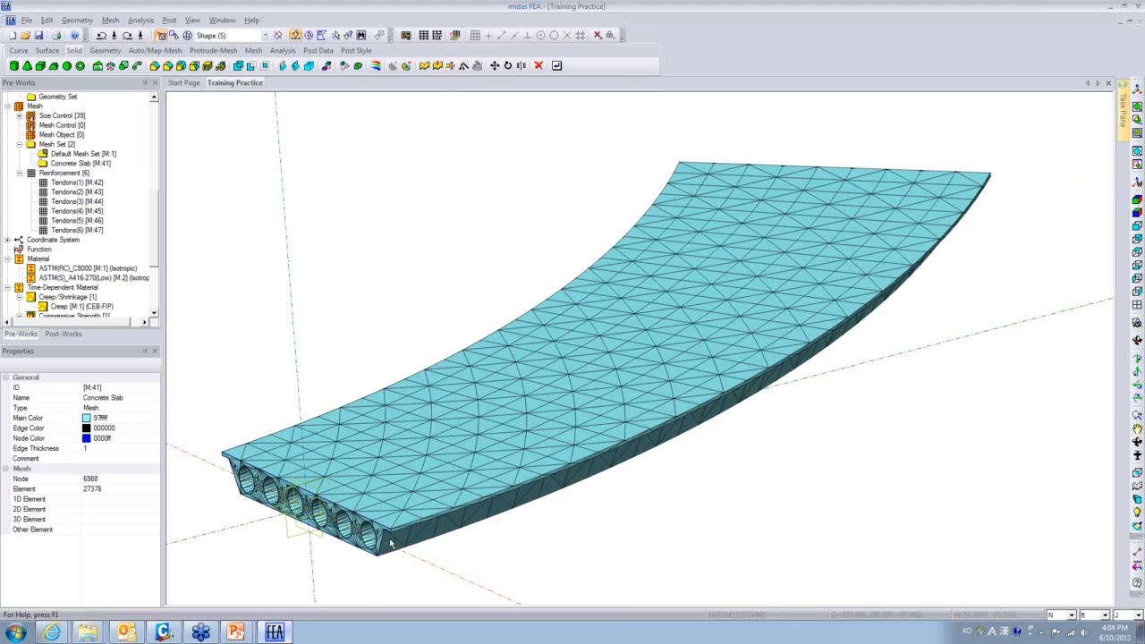
Switch to midas Civil and view the plate bridge model in three dimensions
left_click(164, 632)
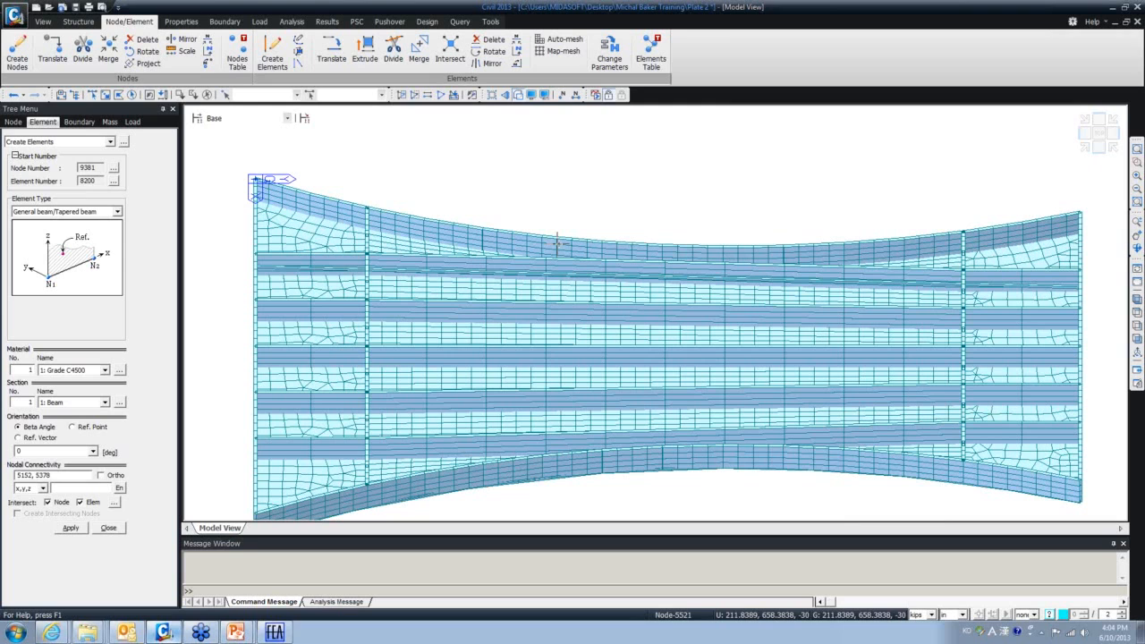
left_click(1136, 305)
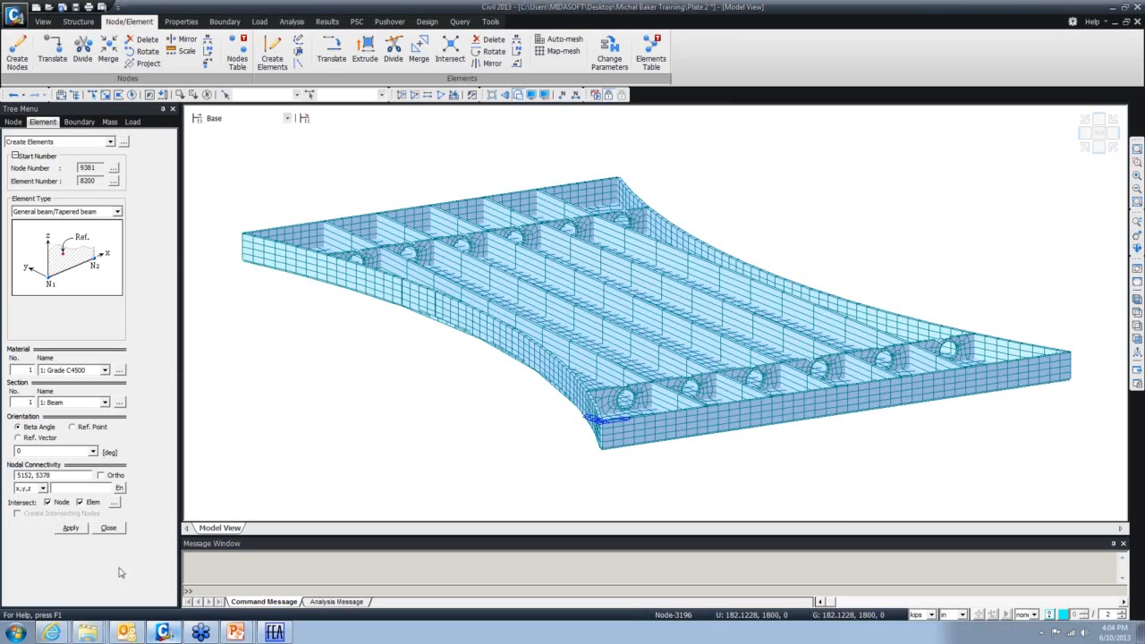
Open the Final Mode (Time Dependent) bridge model in midas Civil and examine the curved deck and its abutment end
left_click(164, 632)
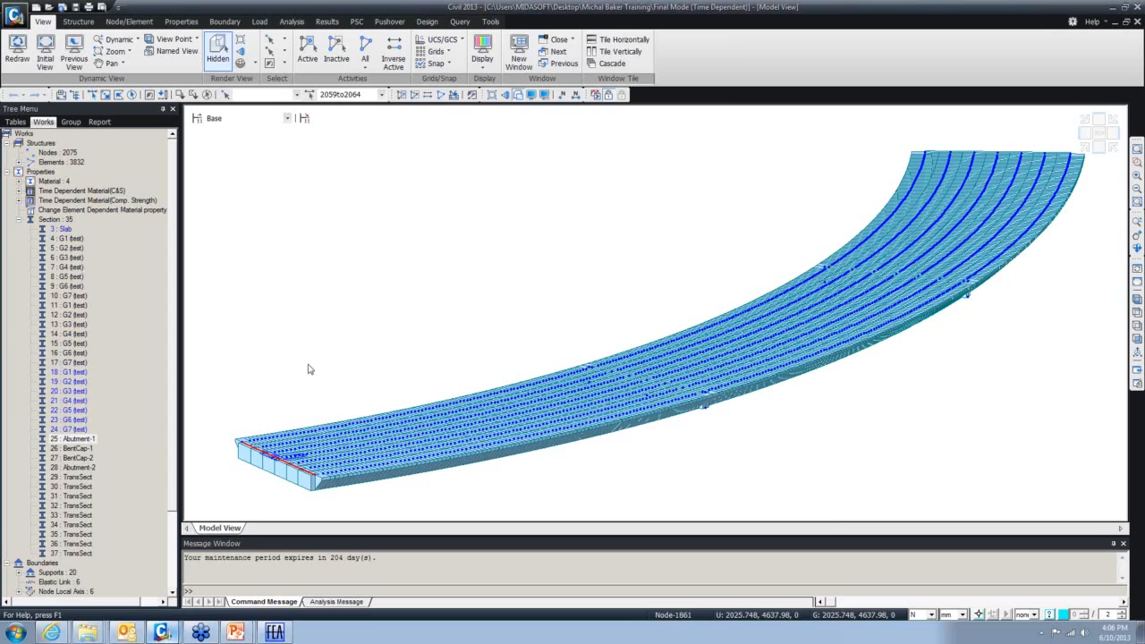
middle_click_drag(522, 307, 590, 342, "ctrl")
middle_click_drag(539, 373, 664, 345)
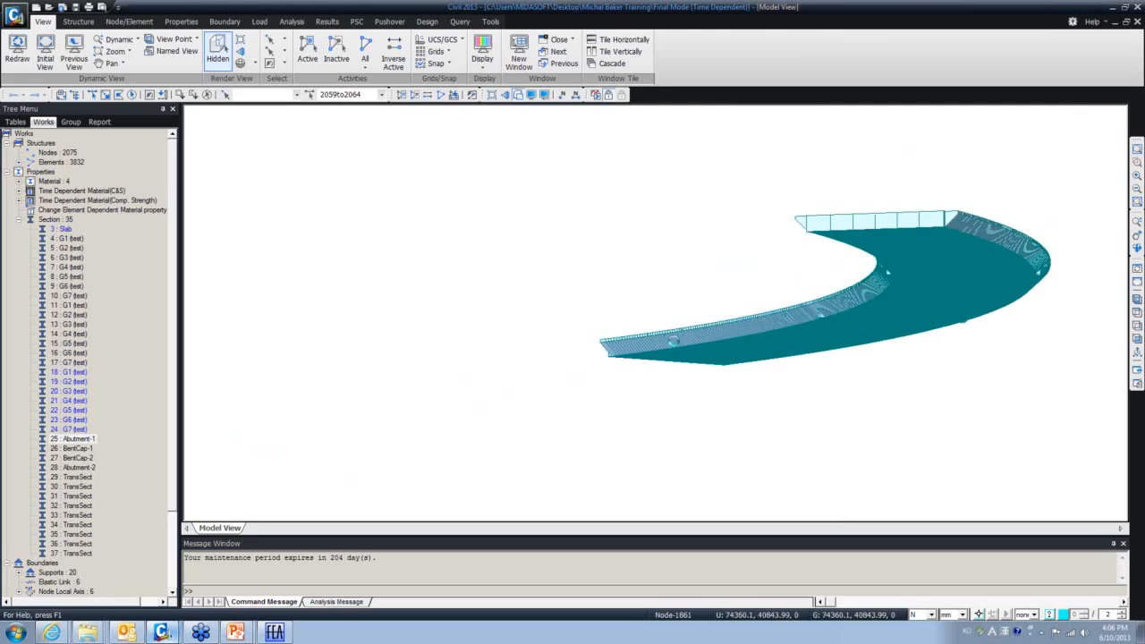
middle_click_drag(600, 384, 501, 432, "ctrl")
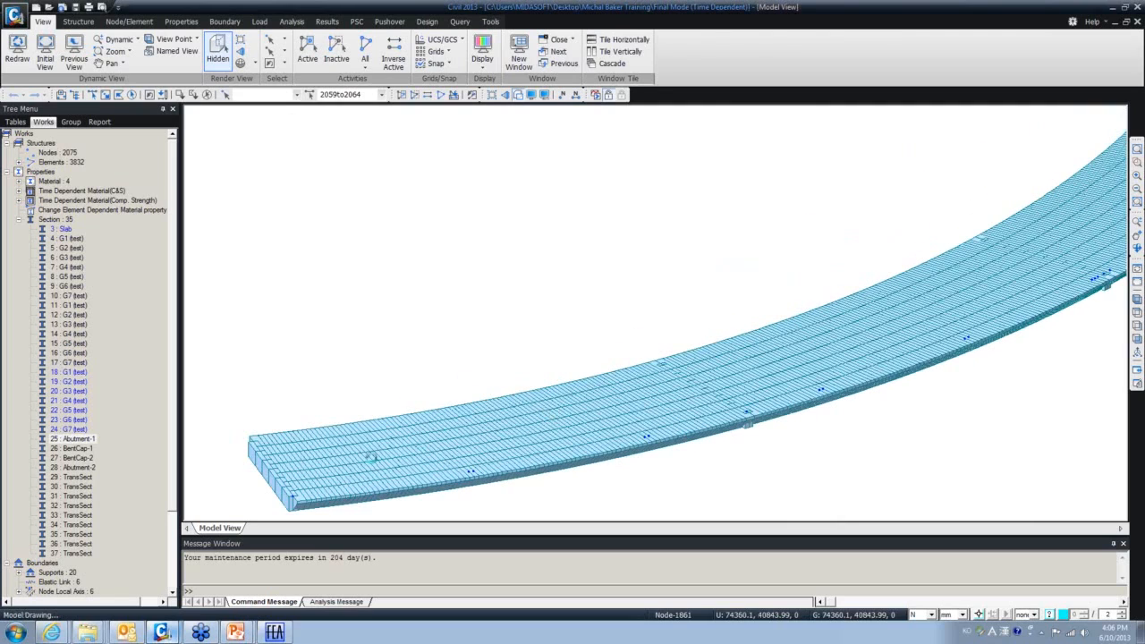
scroll(296, 487, "down", 1)
scroll(314, 458, "up", 7)
middle_click_drag(351, 347, 376, 298, "ctrl")
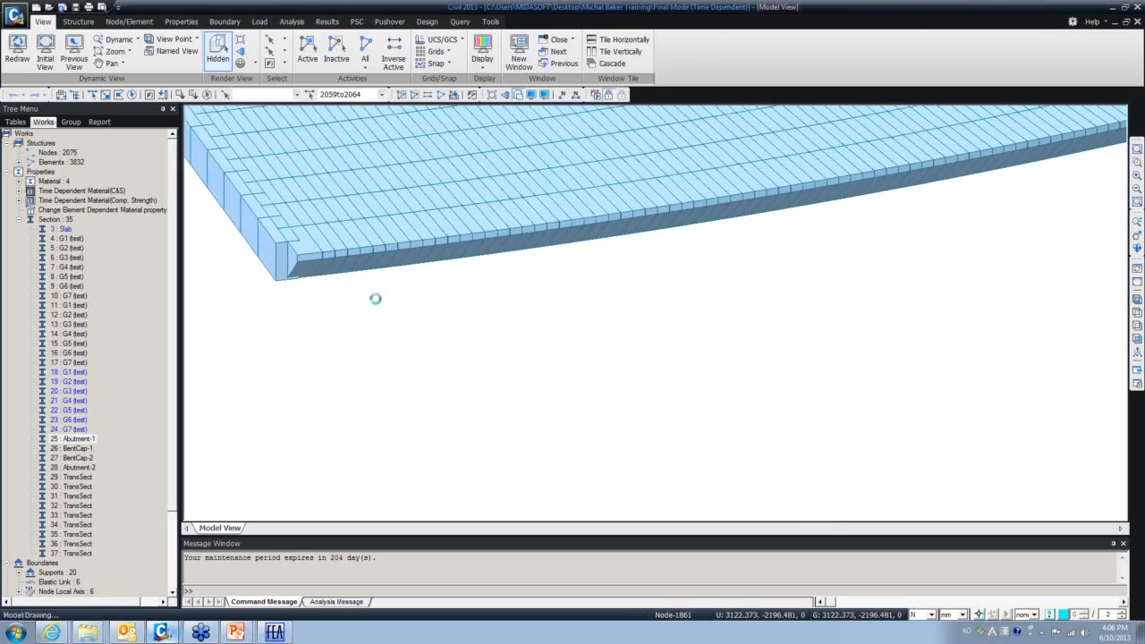
middle_click_drag(439, 316, 584, 453)
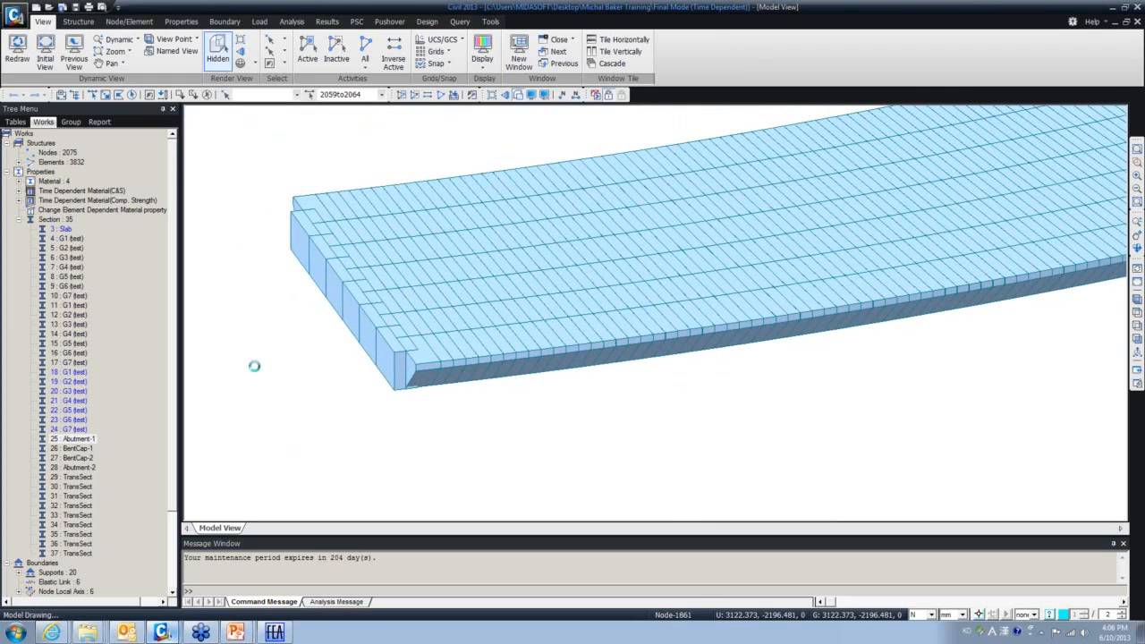
Select the elements that use the BentCap-1 and BentCap-2 sections
double_click(71, 449)
left_click(72, 466)
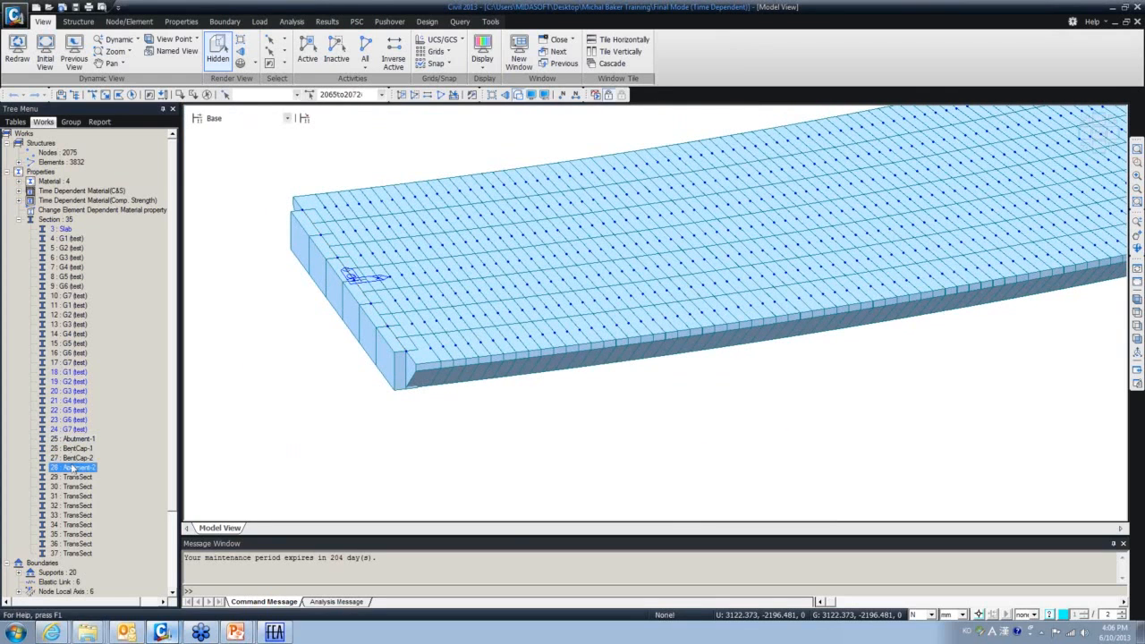
double_click(89, 457)
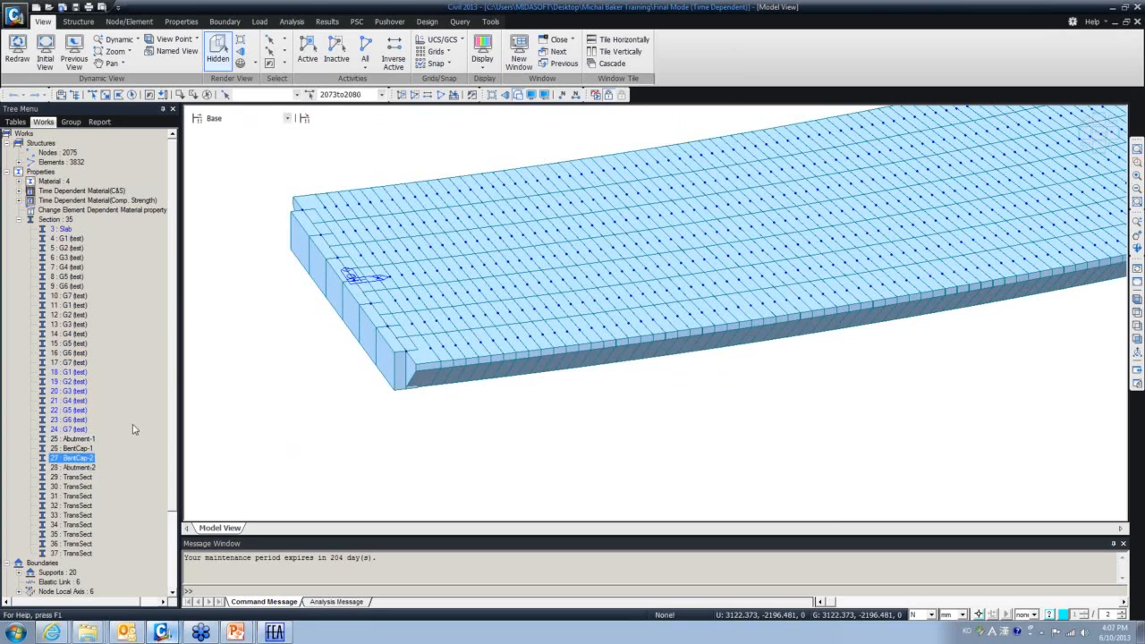
mouse_move(481, 315)
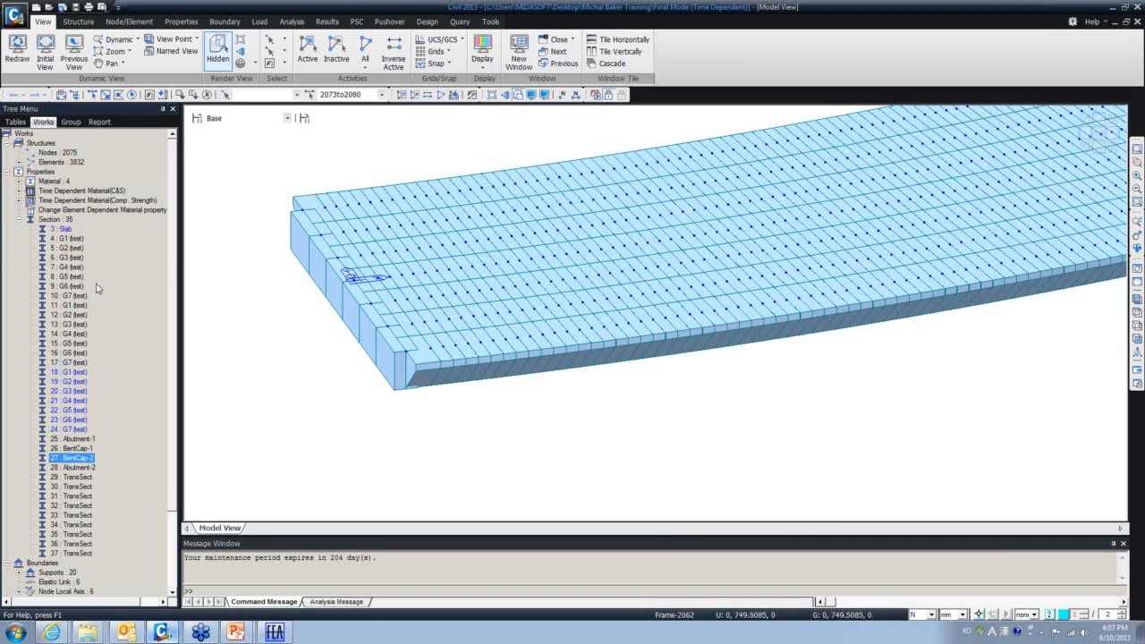
Render the curved bridge with its section solids and turn off the node display
key("alt+Tab")
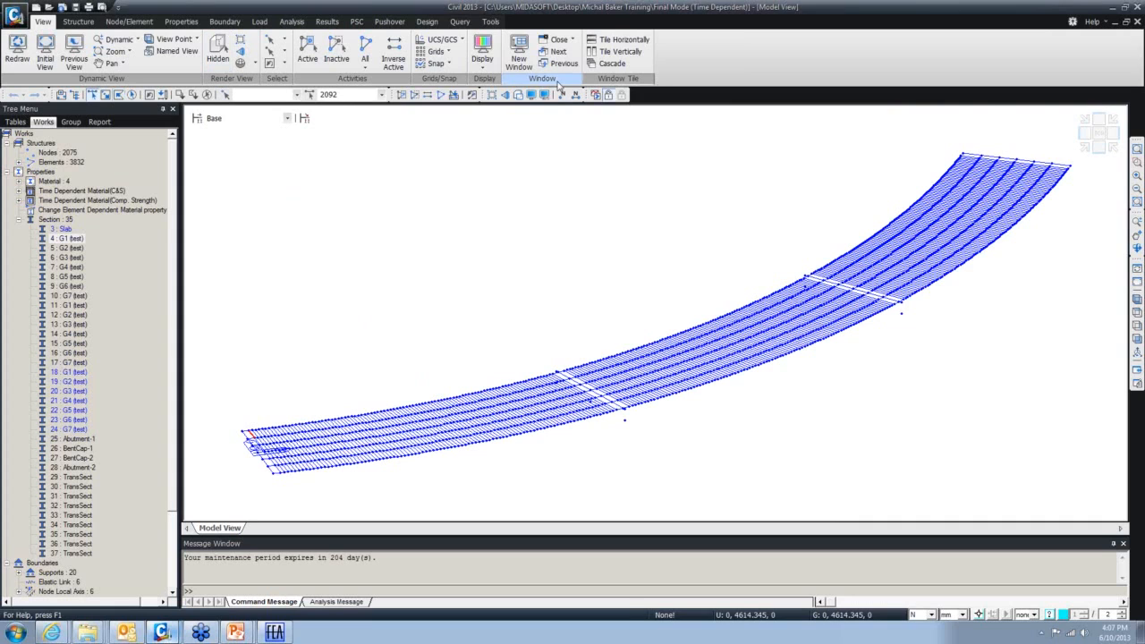
left_click(518, 95)
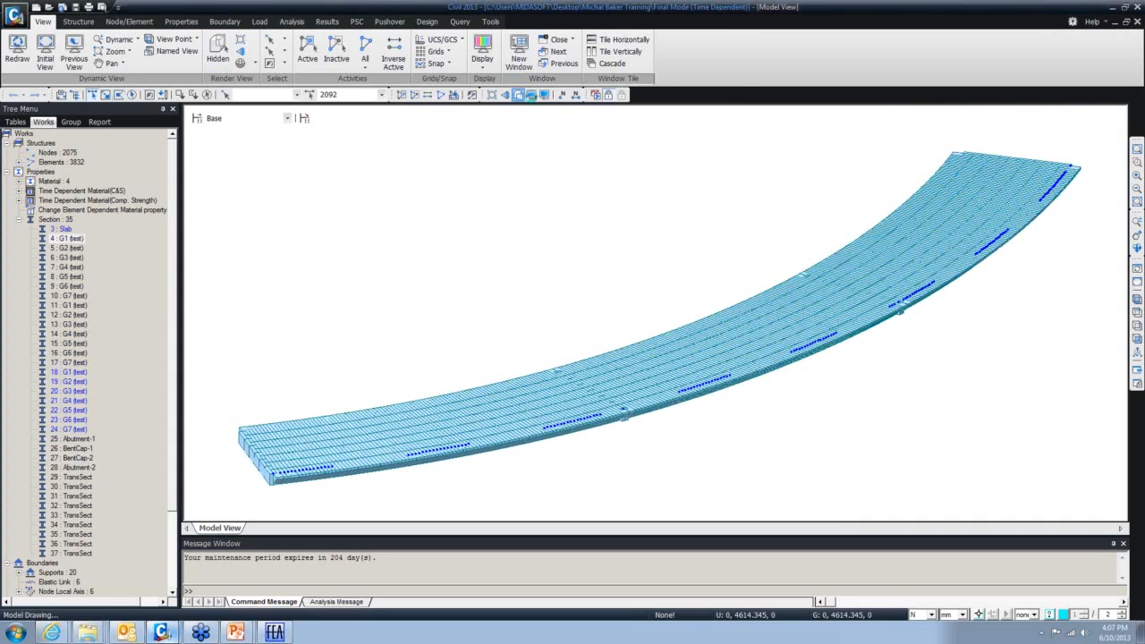
left_click(532, 96)
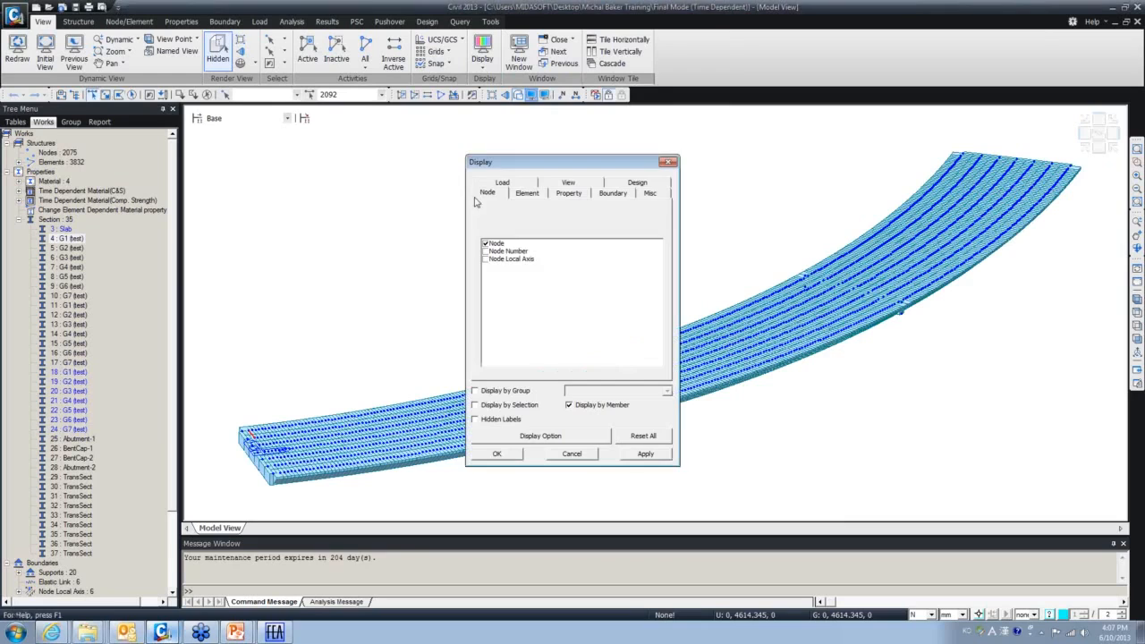
left_click(497, 243)
left_click(497, 456)
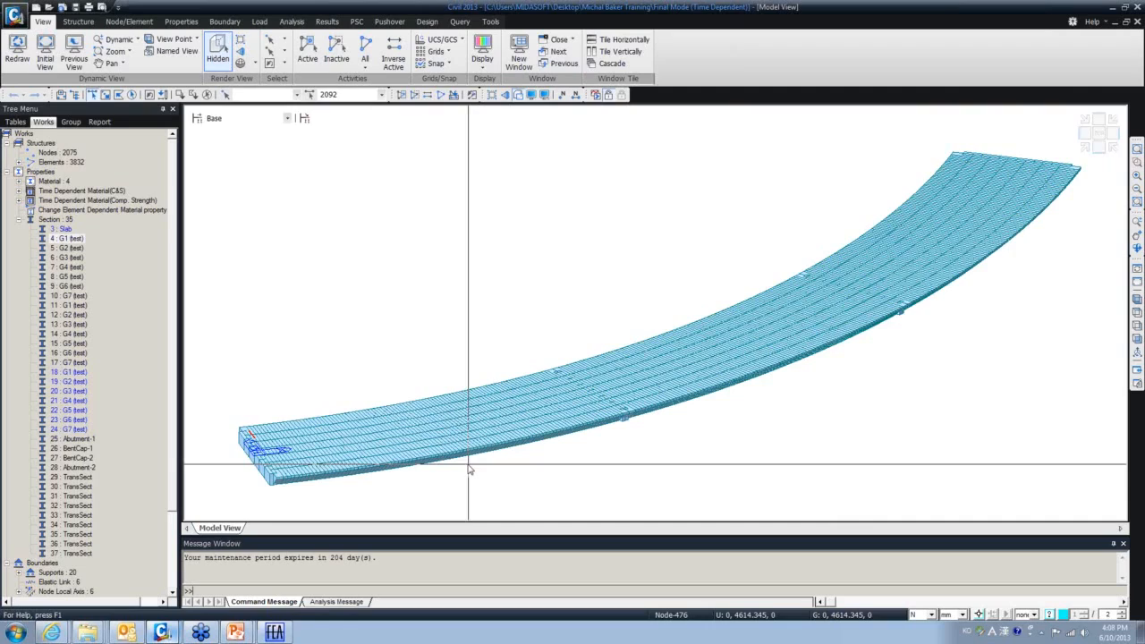
middle_click_drag(469, 469, 513, 427, "ctrl")
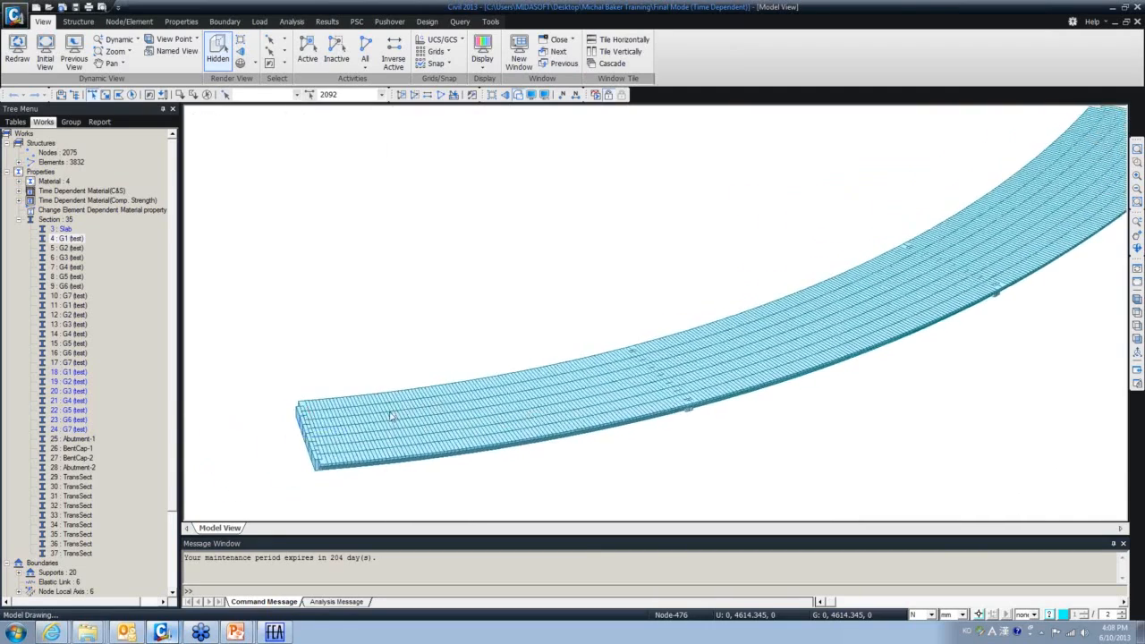
scroll(391, 415, "up", 5)
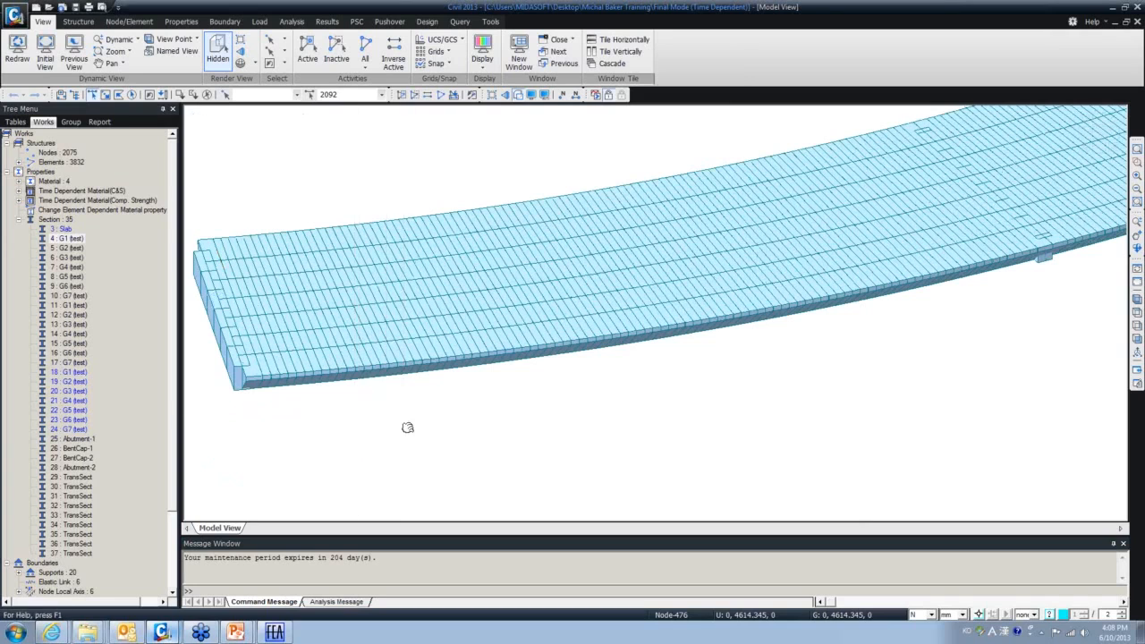
middle_click_drag(407, 427, 411, 424)
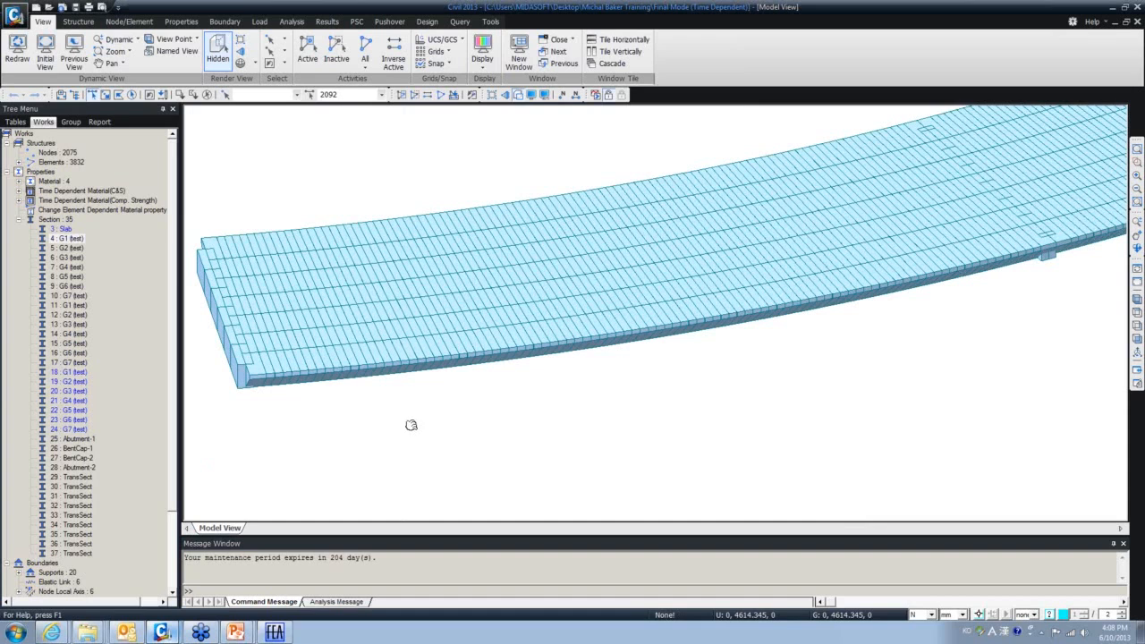
mouse_move(410, 424)
middle_mouse_down()
mouse_move(379, 430)
mouse_move(424, 439)
middle_mouse_up()
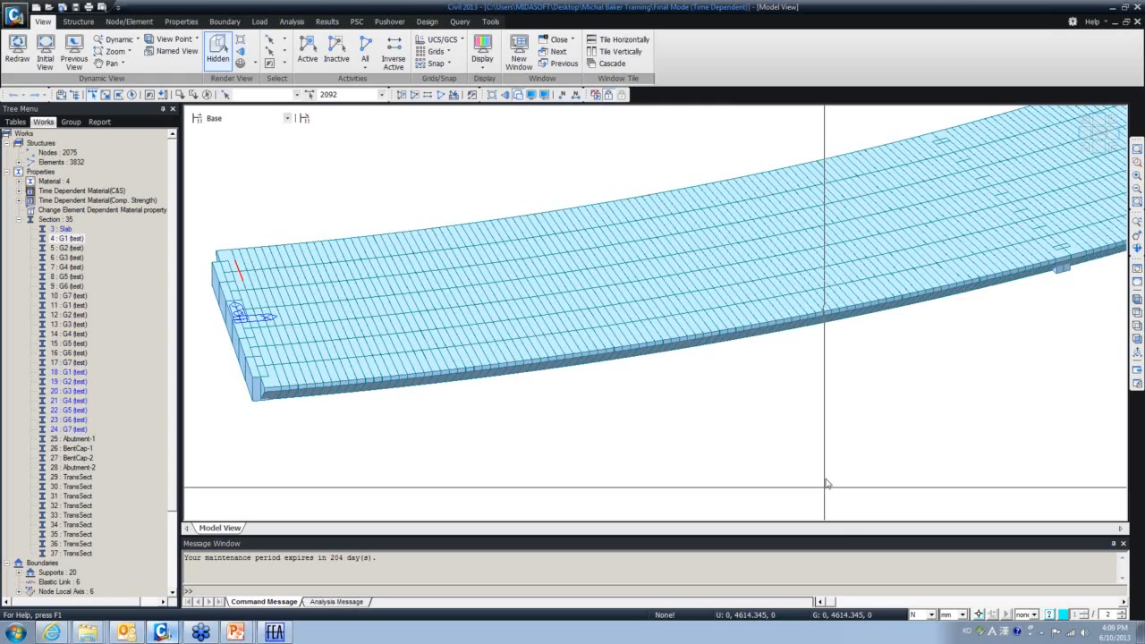
Select the whole bridge in plan view and deactivate all its nodes and elements
left_click(1137, 312)
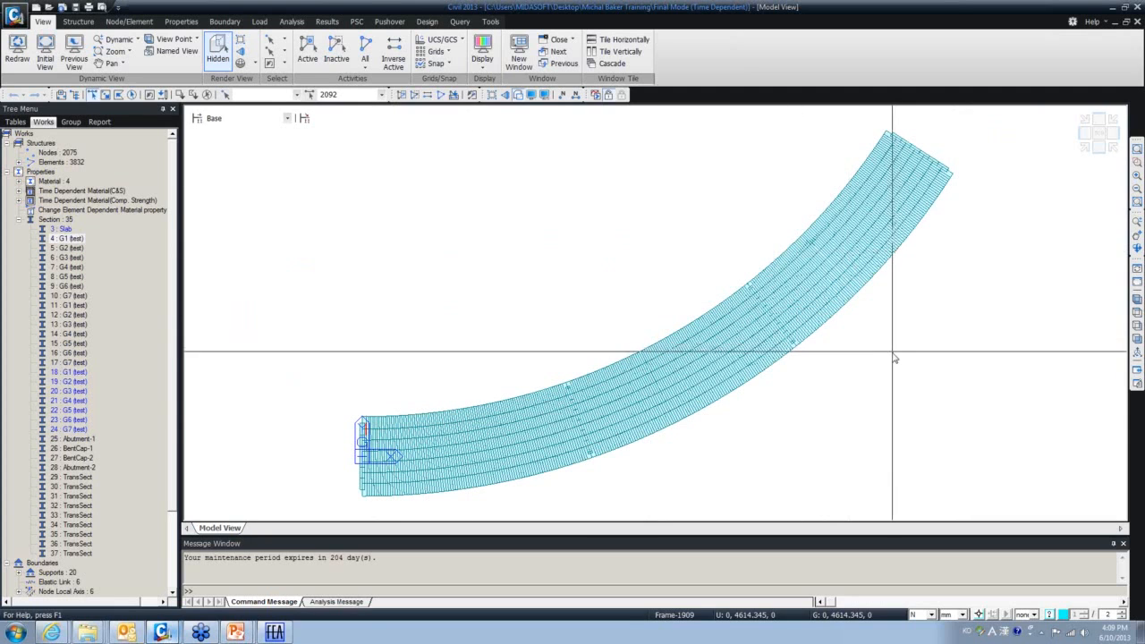
scroll(887, 383, "down", 5)
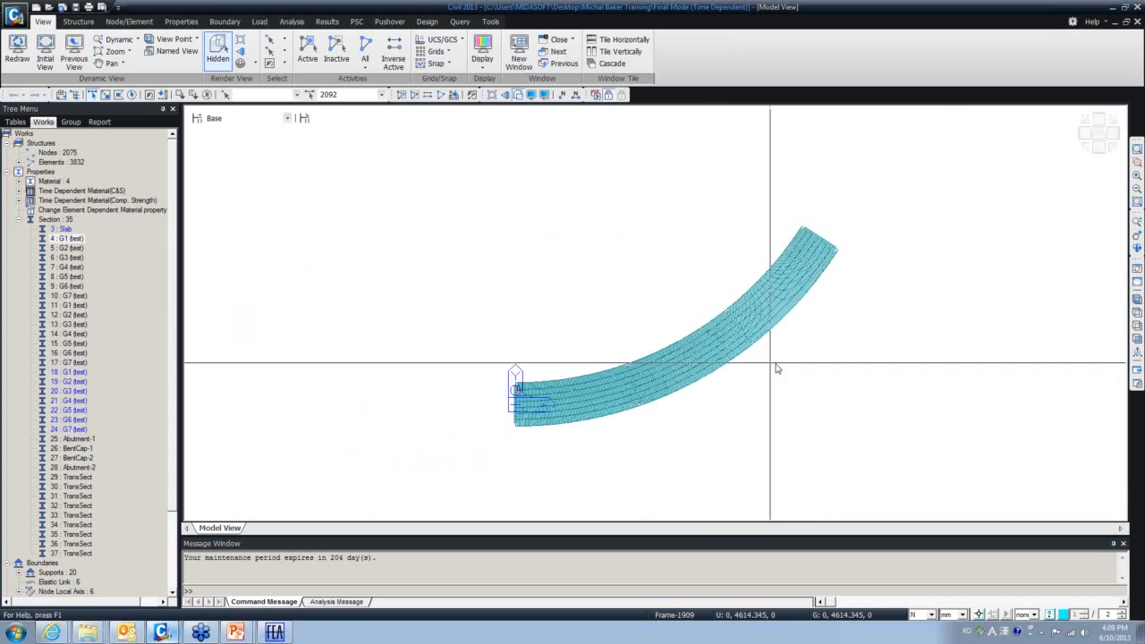
left_click_drag(881, 470, 465, 220)
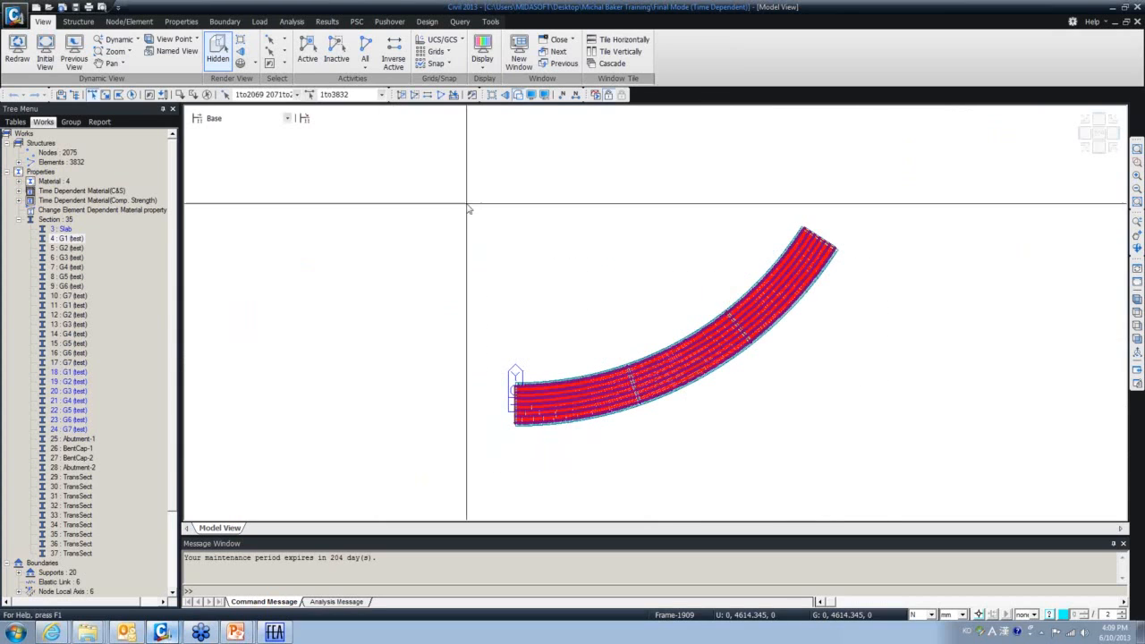
left_click(415, 94)
middle_click_drag(653, 291, 570, 309, "ctrl")
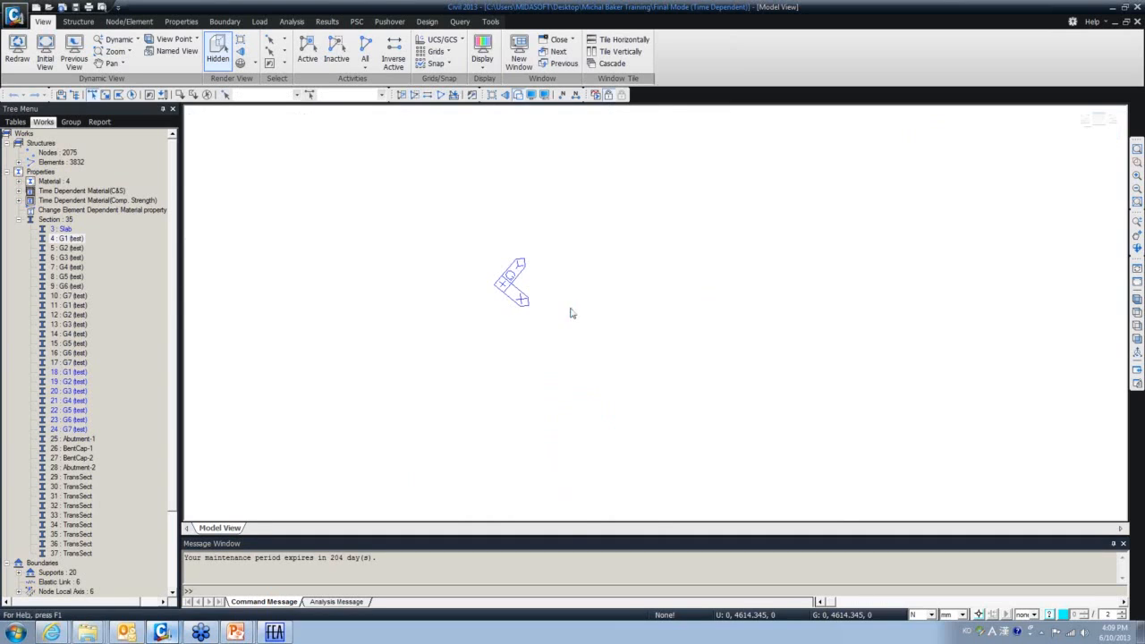
Start Create Nodes in plan view and set the units to kips and ft
left_click(1139, 326)
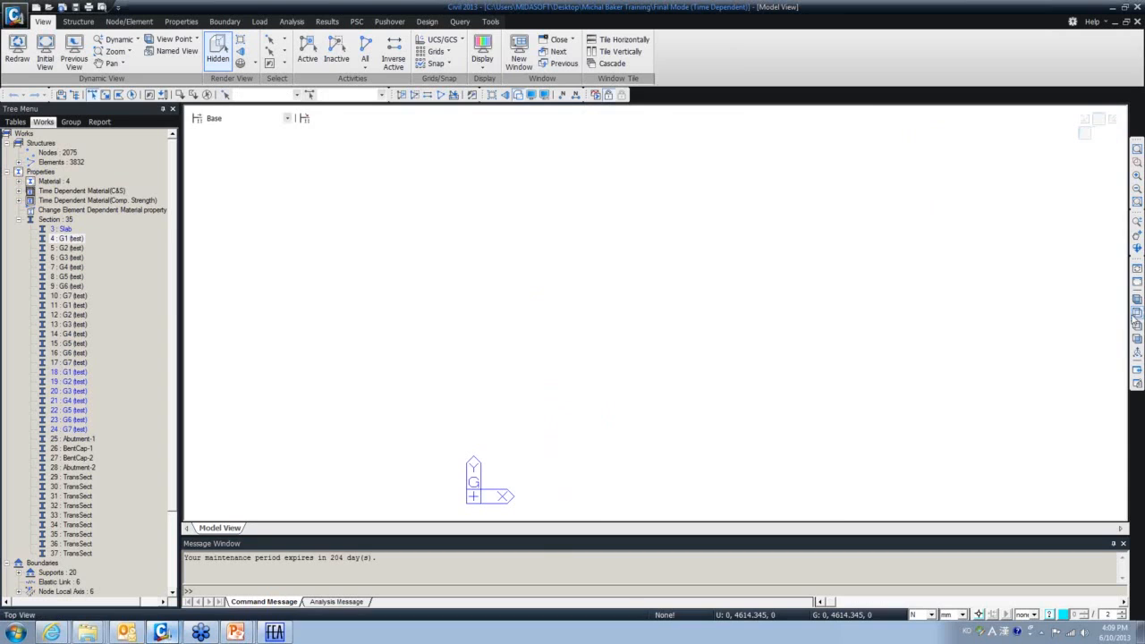
right_click(206, 175)
left_click(386, 186)
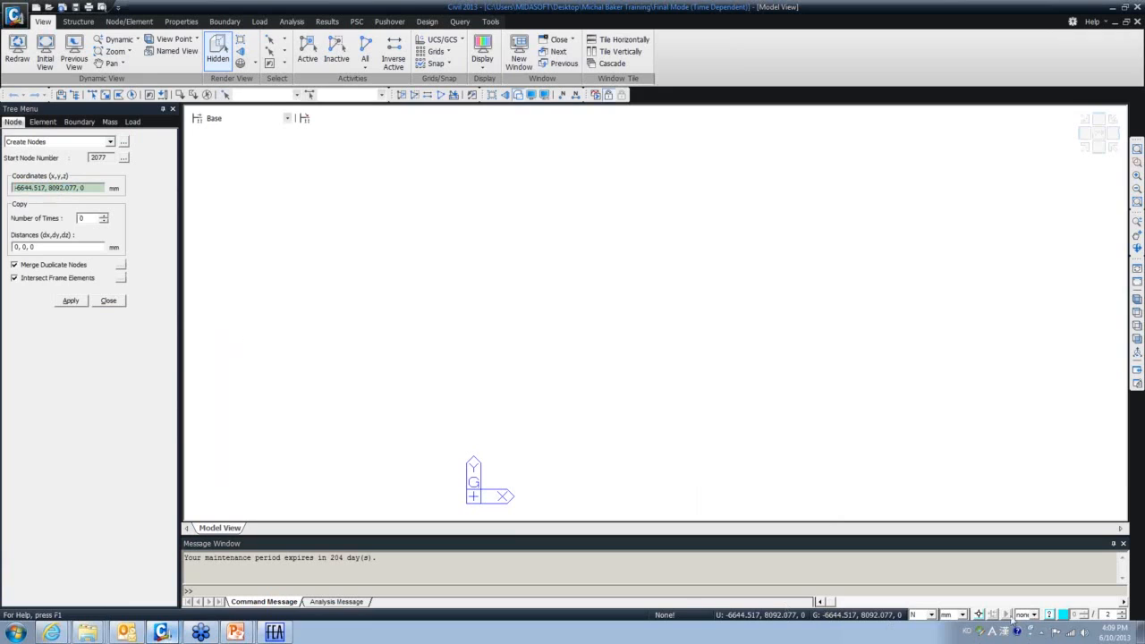
left_click(961, 614)
left_click(939, 605)
left_click(931, 614)
left_click(921, 604)
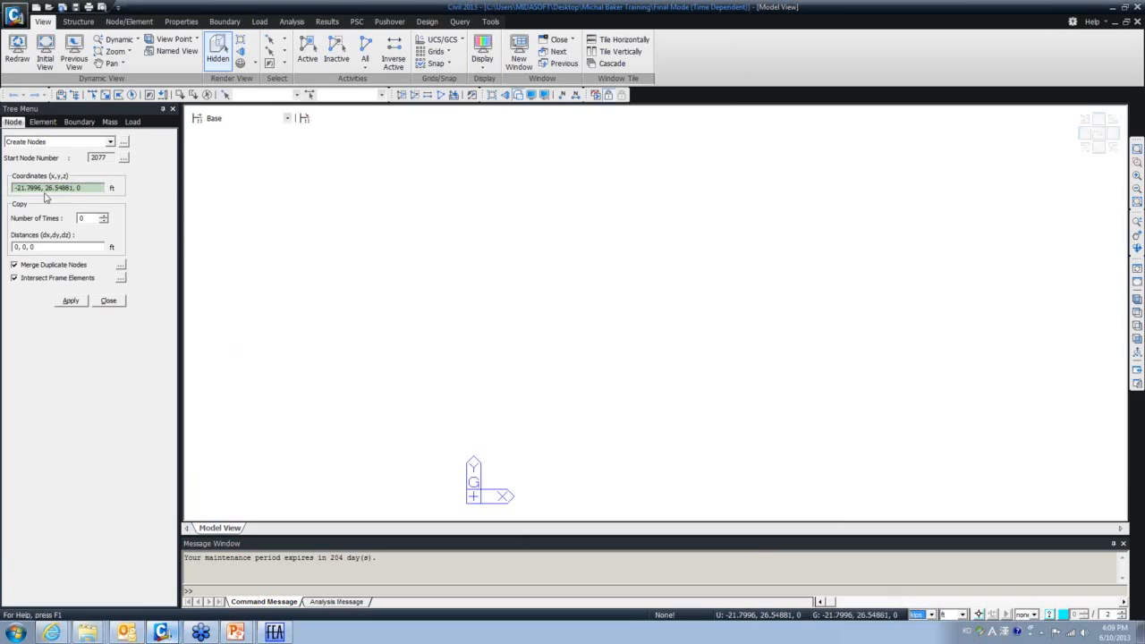
Create nodes at coordinates 0, 0, 0 and 100, 0, 0 ft
left_click_drag(89, 189, 24, 175)
type("0")
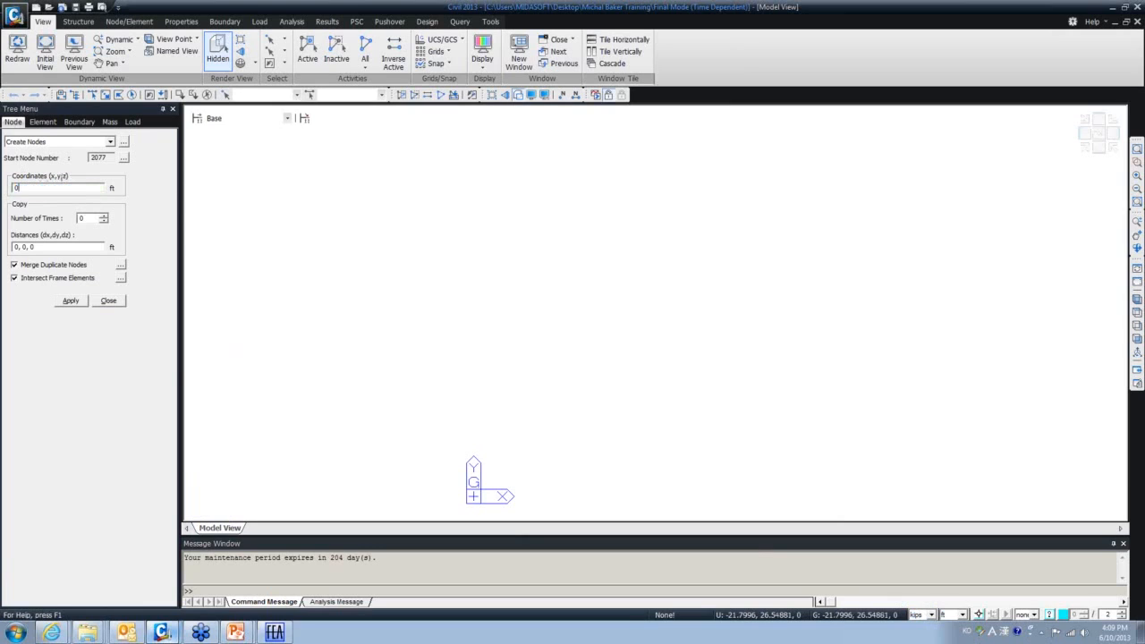
type(" 0 0")
left_click(70, 301)
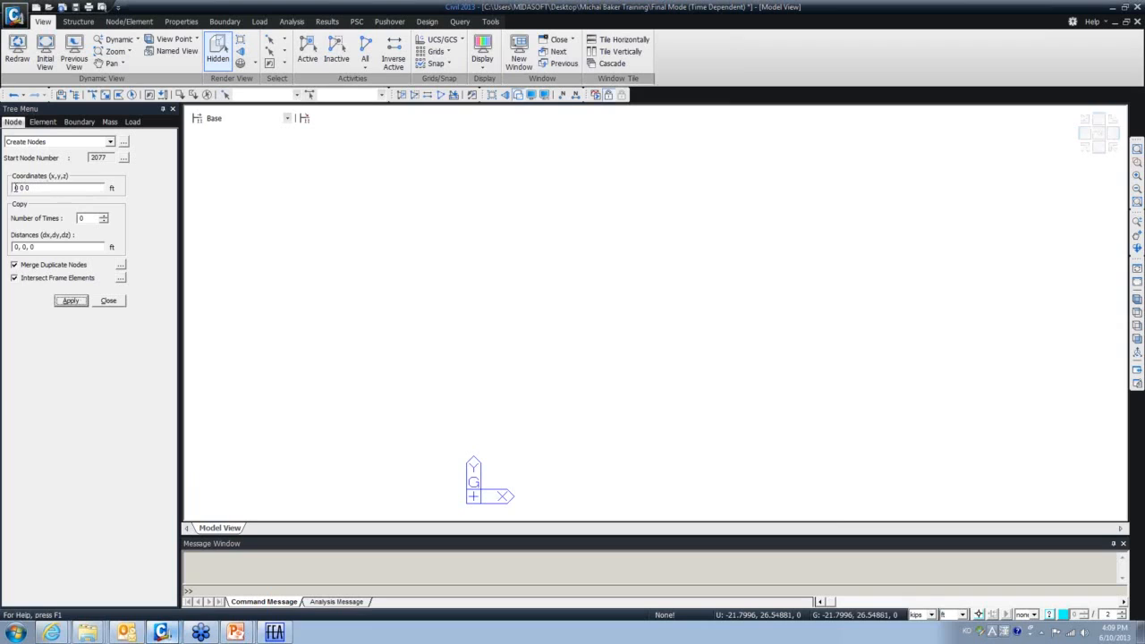
left_click(16, 188)
type("10")
left_click(70, 301)
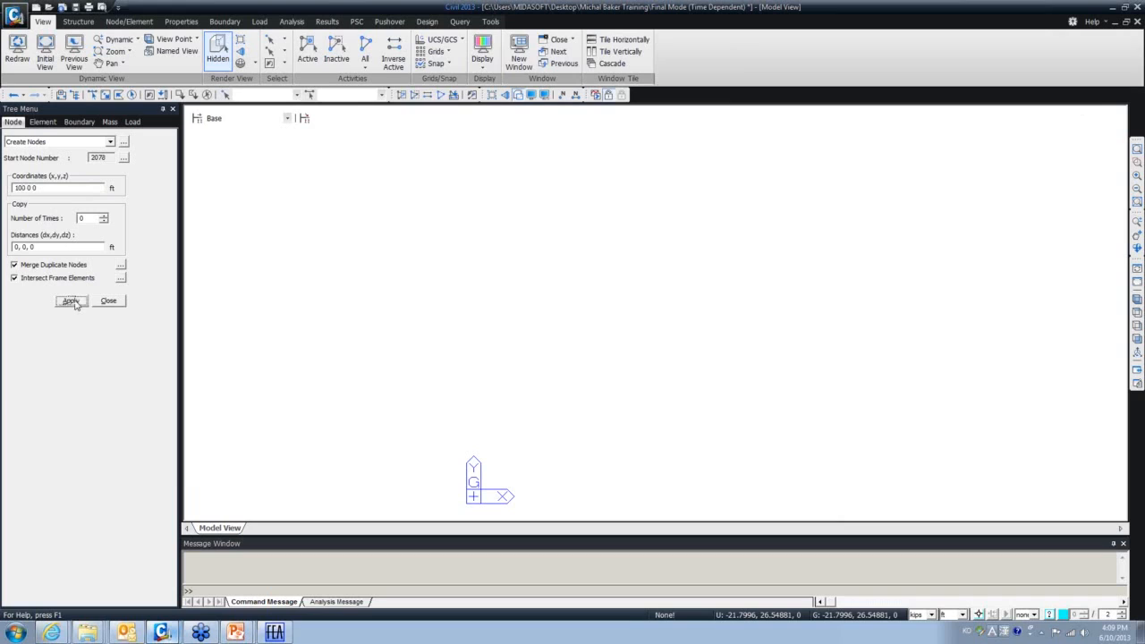
Create a node at coordinates 50, 10, 0 ft
left_click(22, 187)
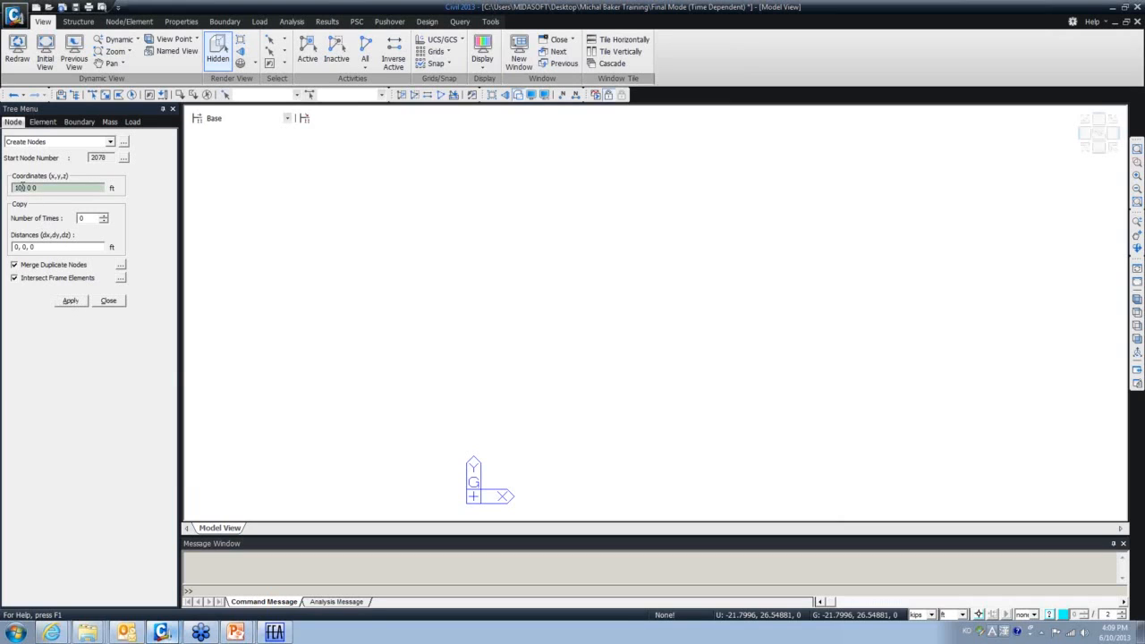
double_click(22, 187)
type("50 ")
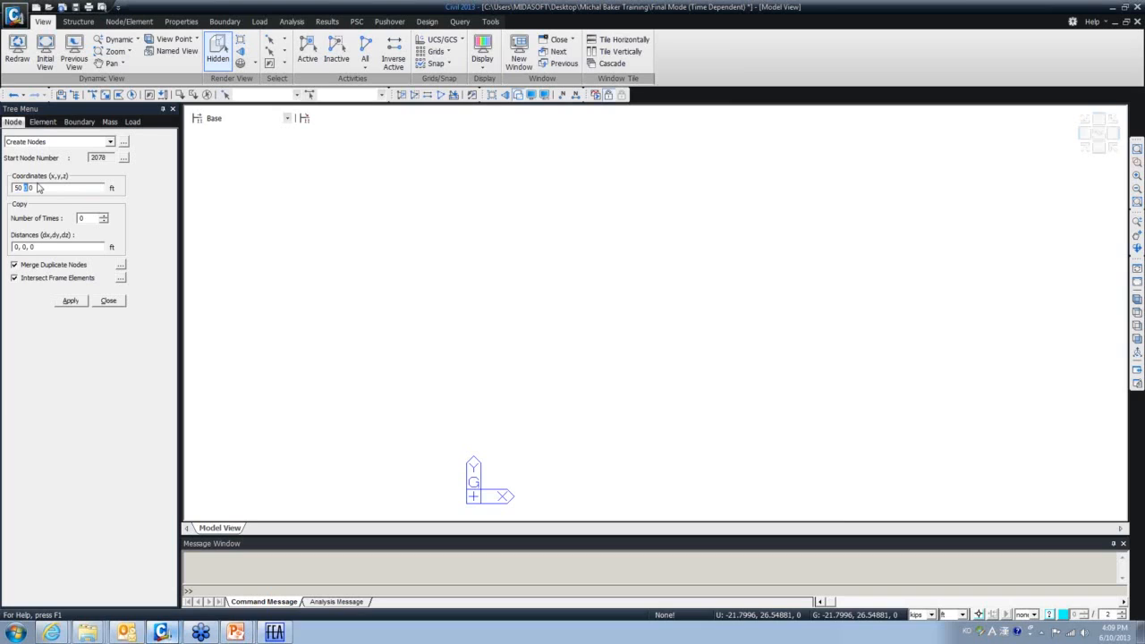
type("10")
left_click(71, 301)
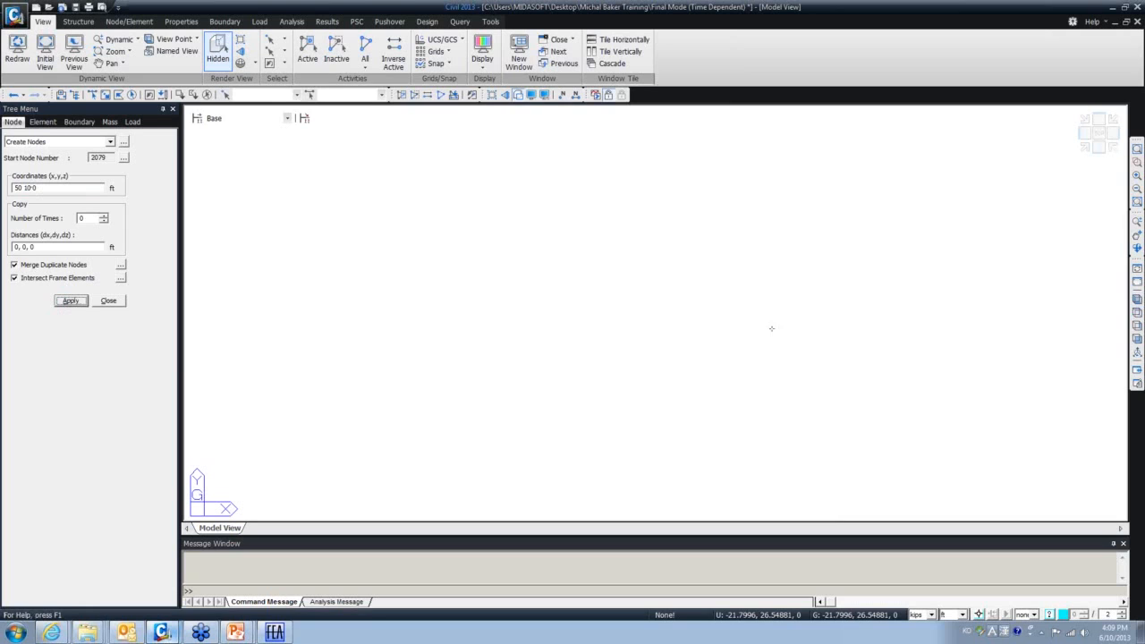
Turn the node display back on and view the added nodes in plan
left_click(532, 95)
left_click(492, 243)
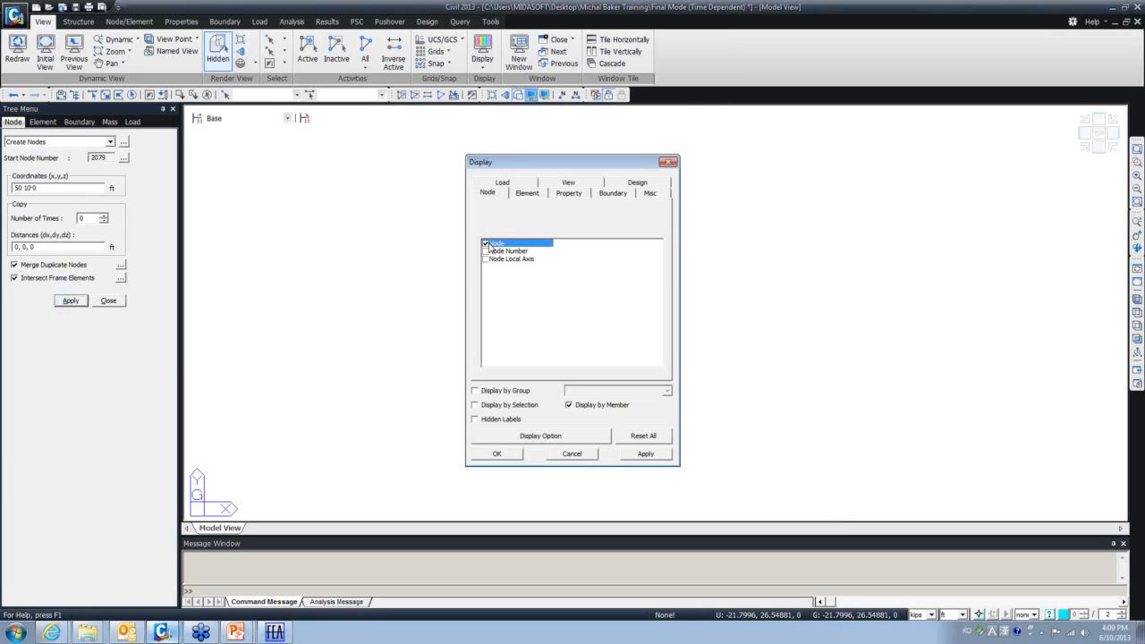
left_click(500, 454)
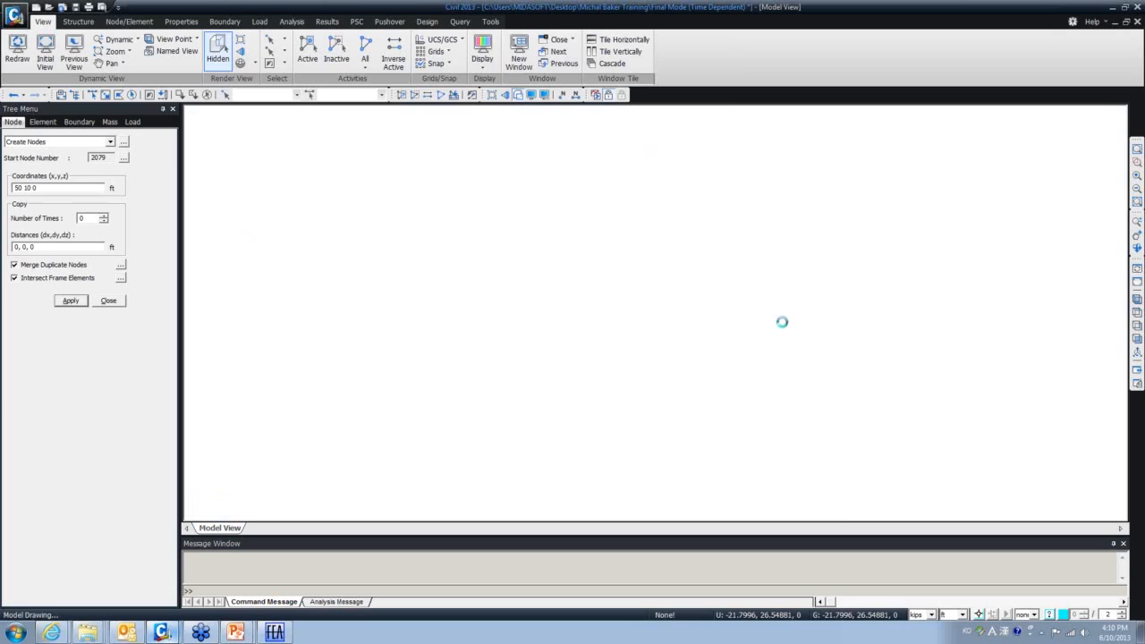
scroll(755, 293, "down", 4)
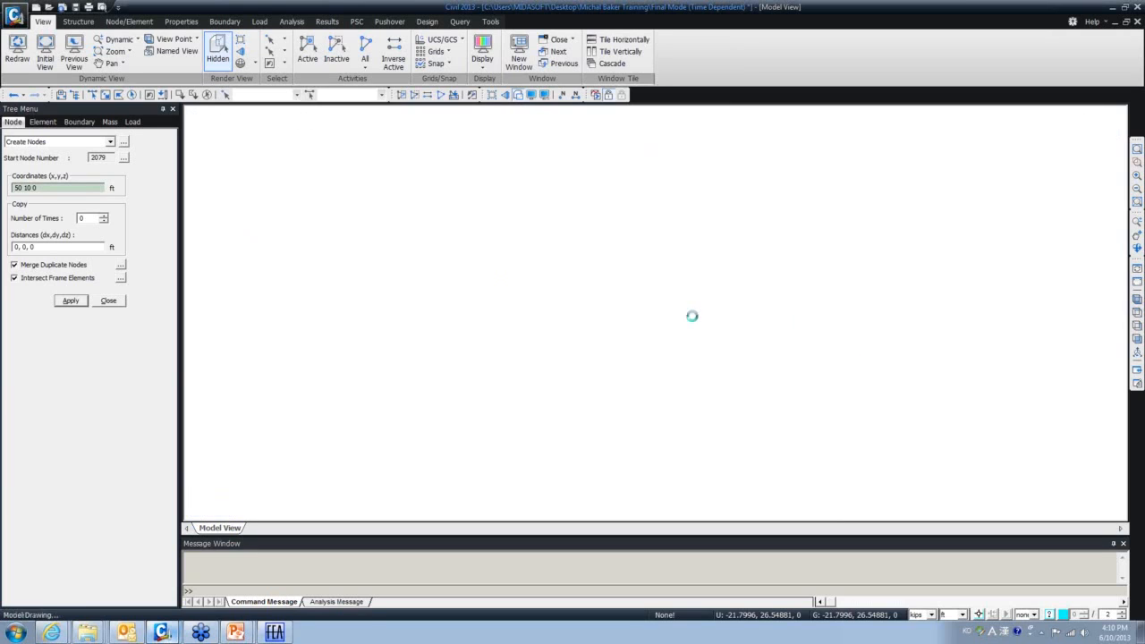
left_click(1137, 298)
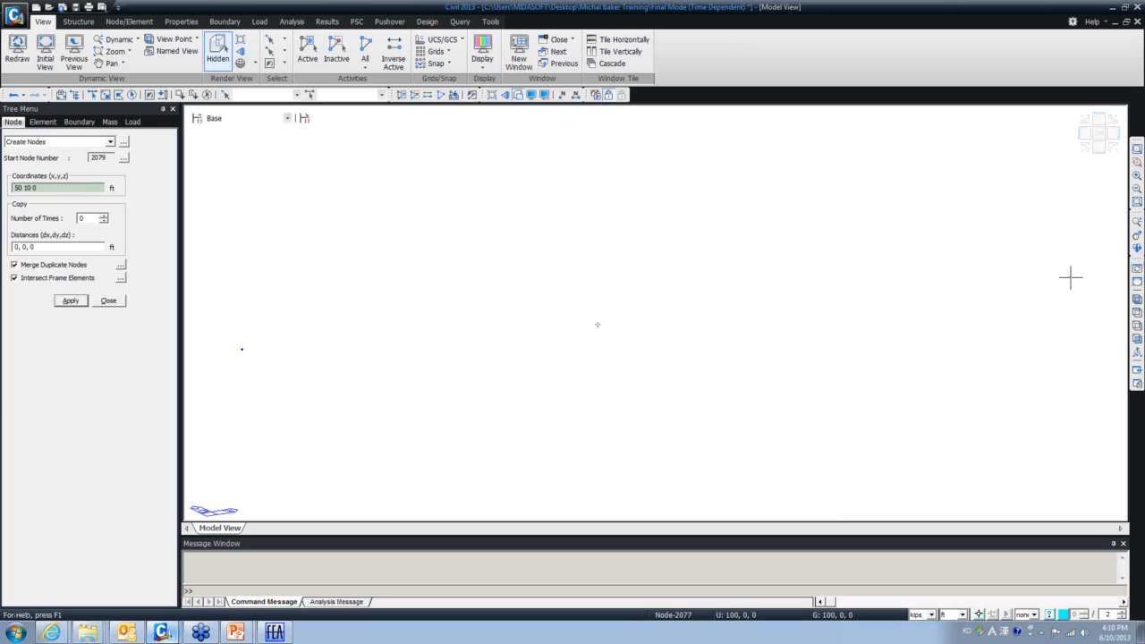
left_click(71, 300)
left_click(1136, 311)
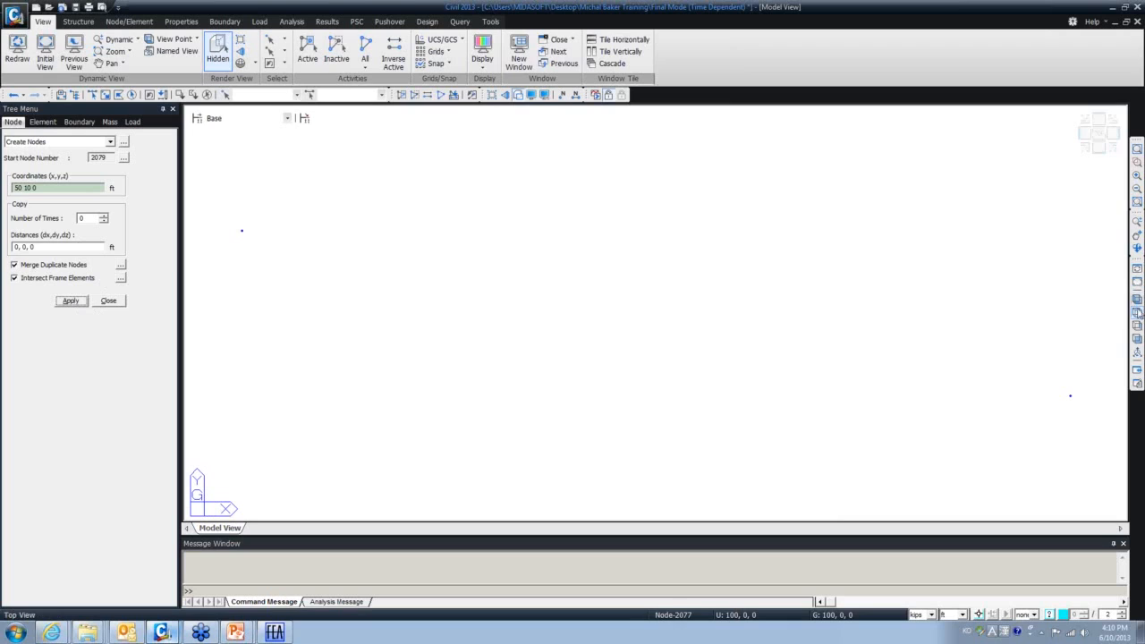
Undo the last node additions and create a node at coordinates 0, 0, 0 ft
left_click(20, 96)
left_click(19, 96)
left_click_drag(47, 188, 14, 187)
type("0 0")
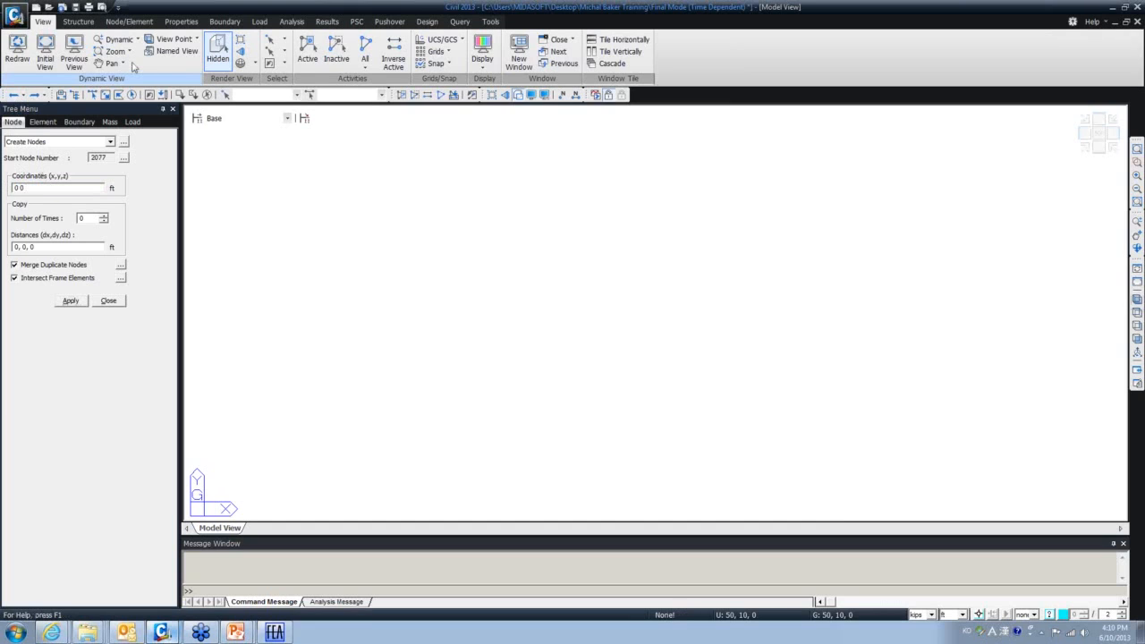
type(" 0")
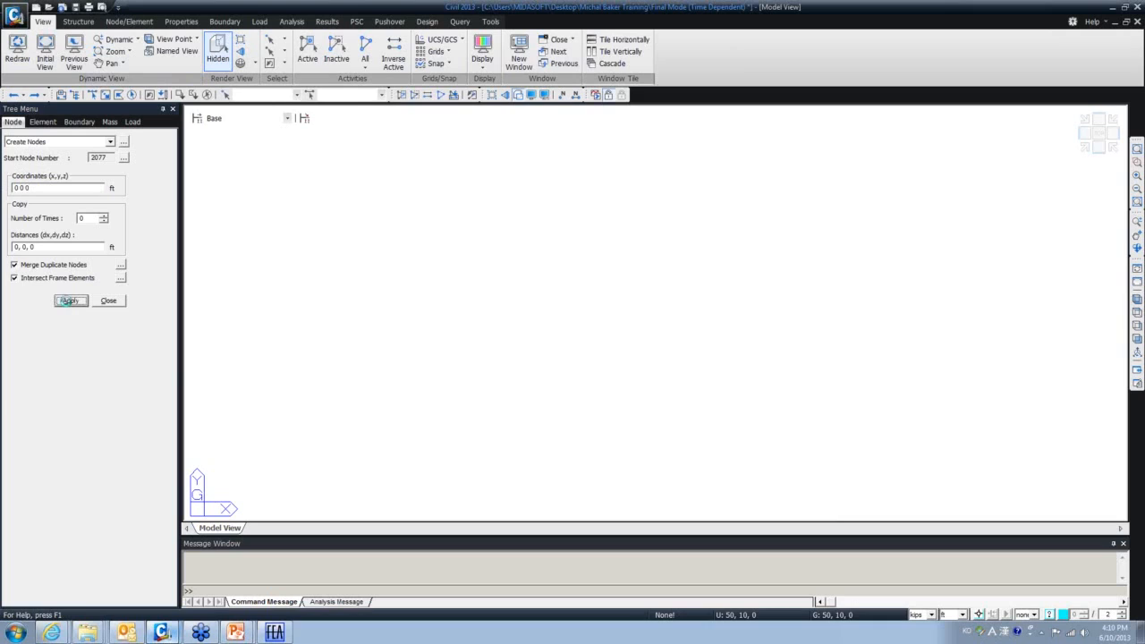
Create nodes at coordinates 100, 0, 0 and 50, 10, 0 ft, and close the node creation command
left_click(16, 188)
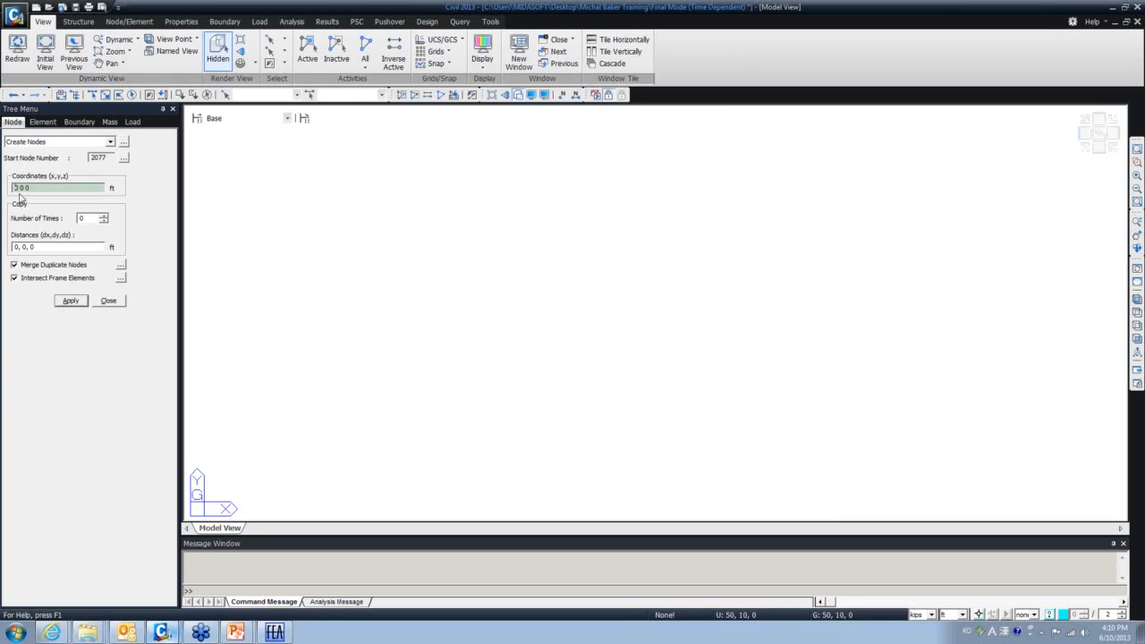
type("10")
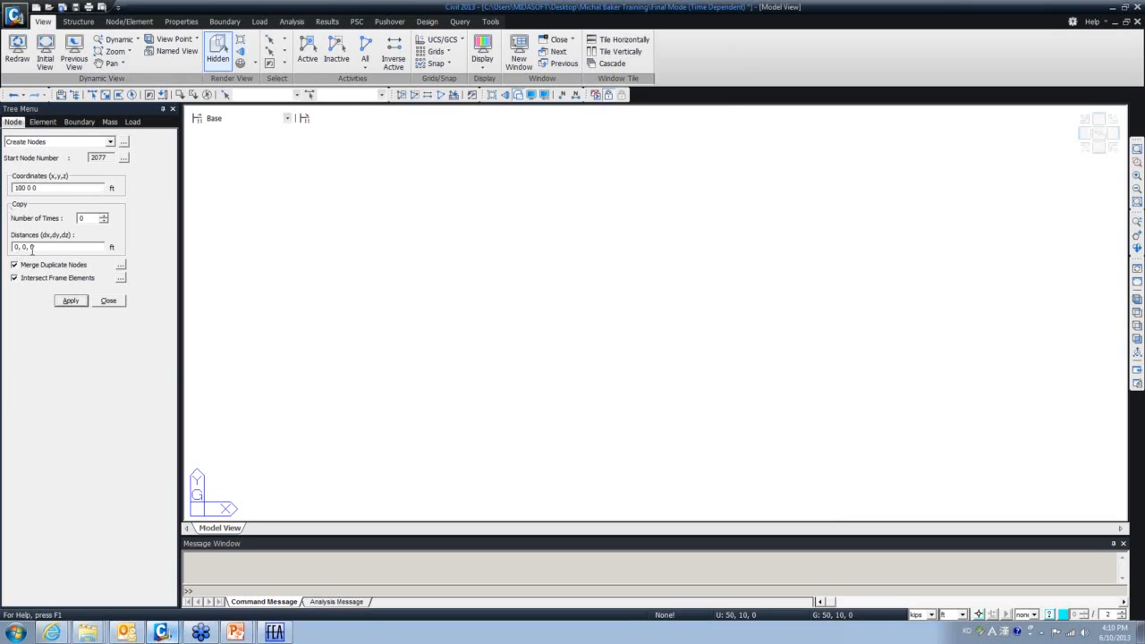
left_click(65, 303)
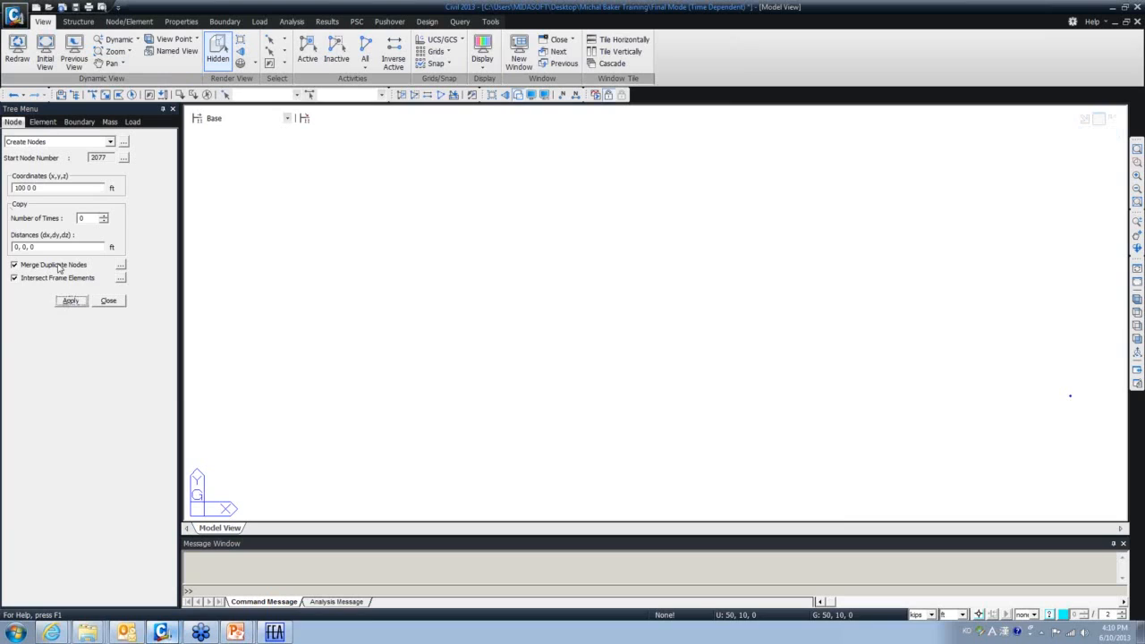
left_click_drag(23, 187, 2, 189)
type("50 ")
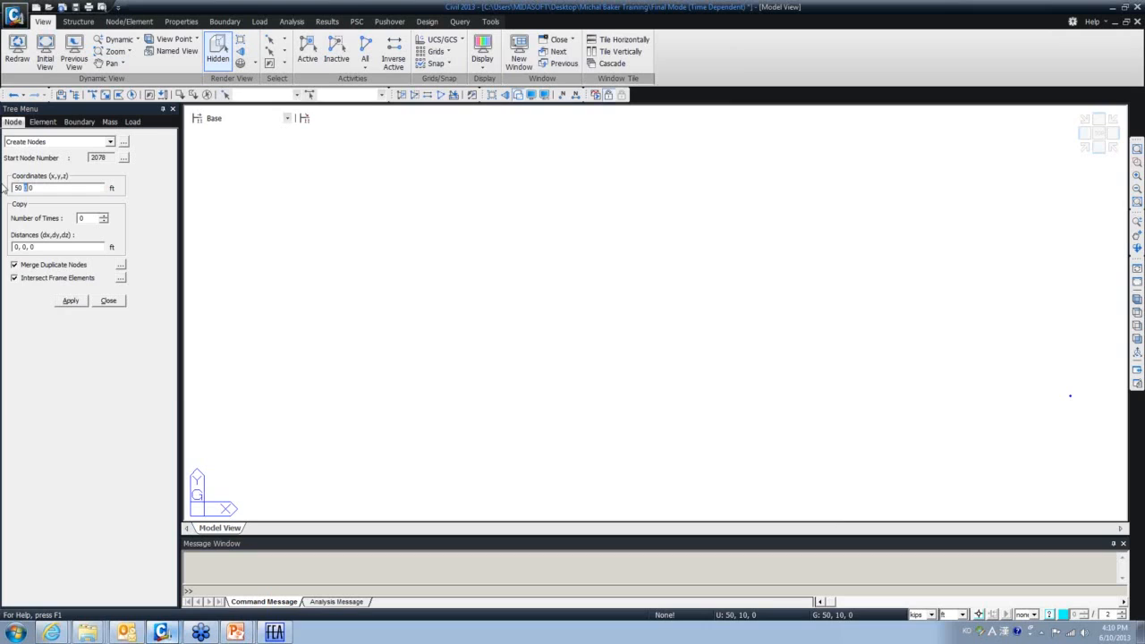
type("10")
left_click(75, 302)
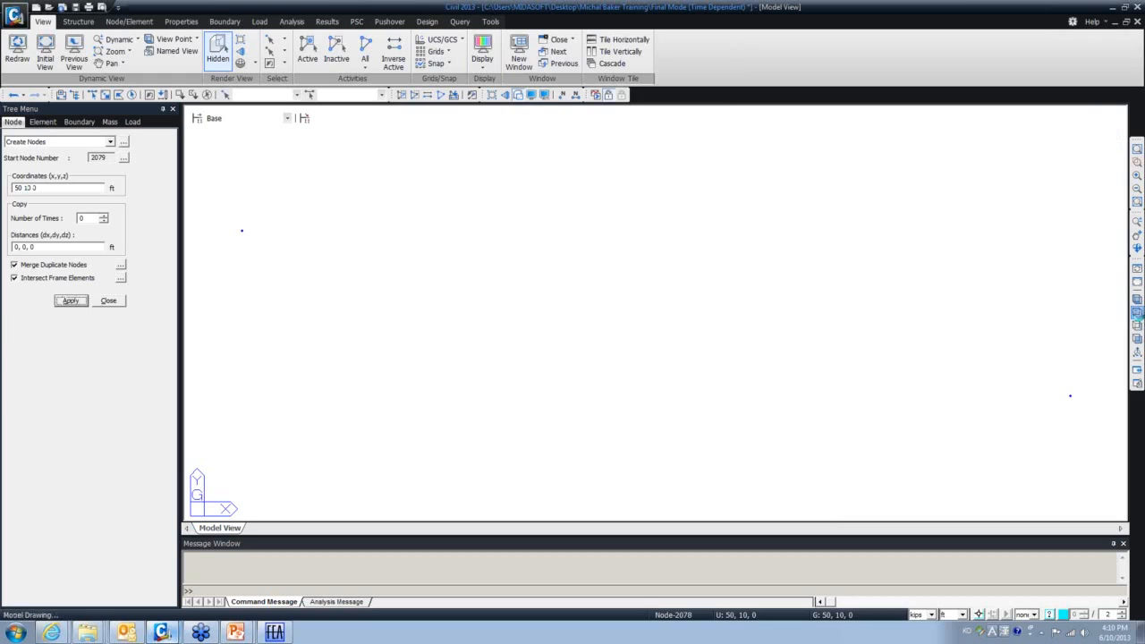
scroll(439, 292, "down", 6)
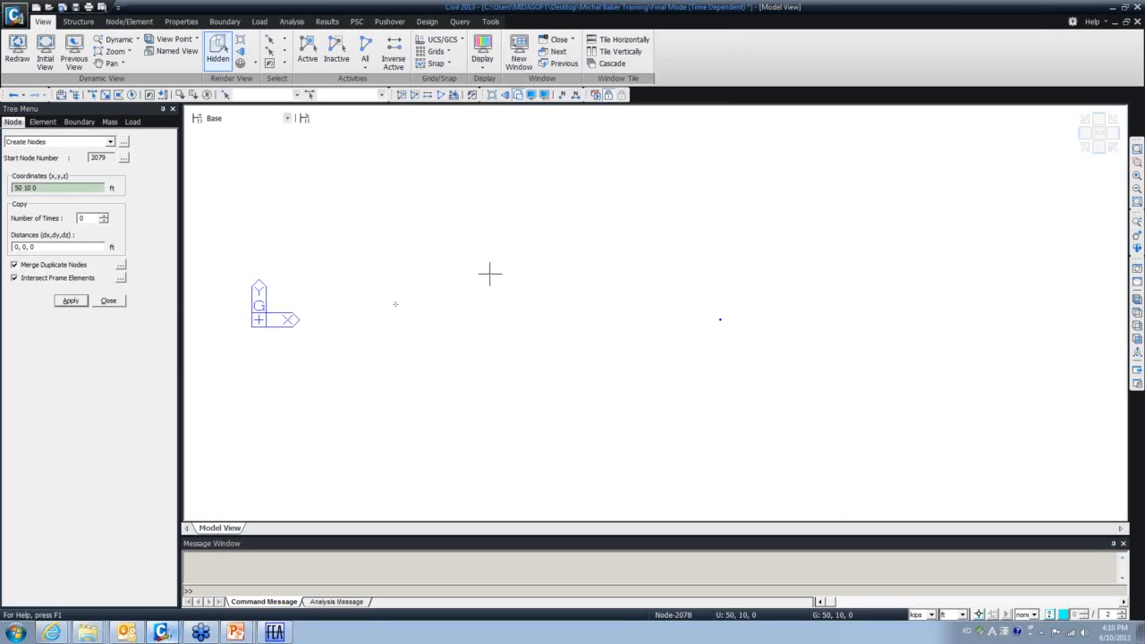
left_click(108, 301)
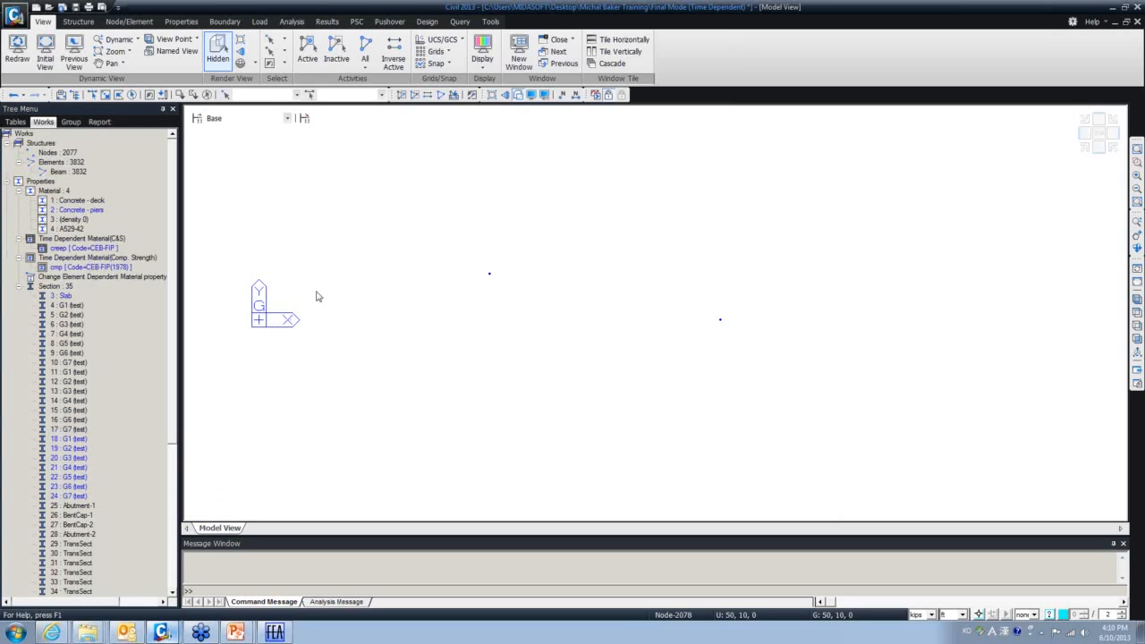
left_click(78, 22)
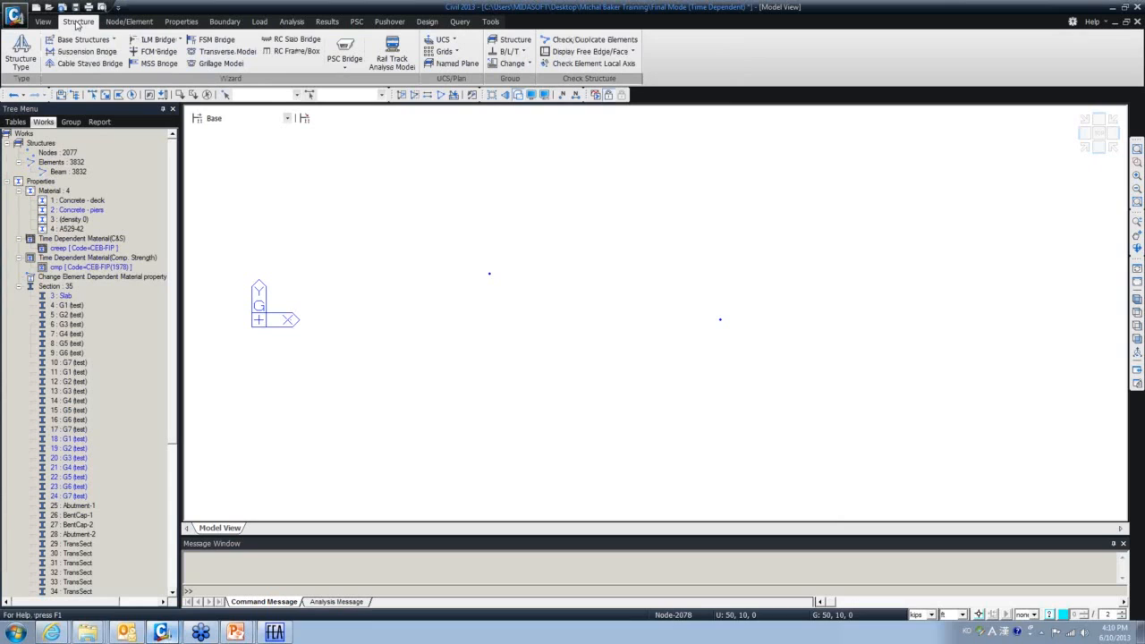
left_click(129, 22)
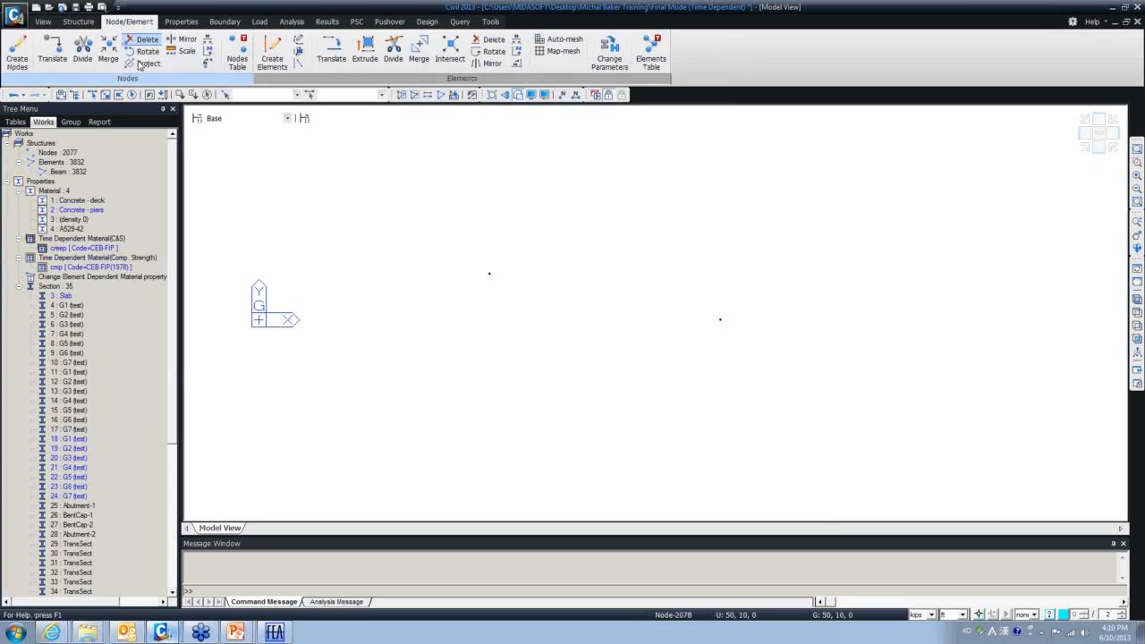
left_click(300, 41)
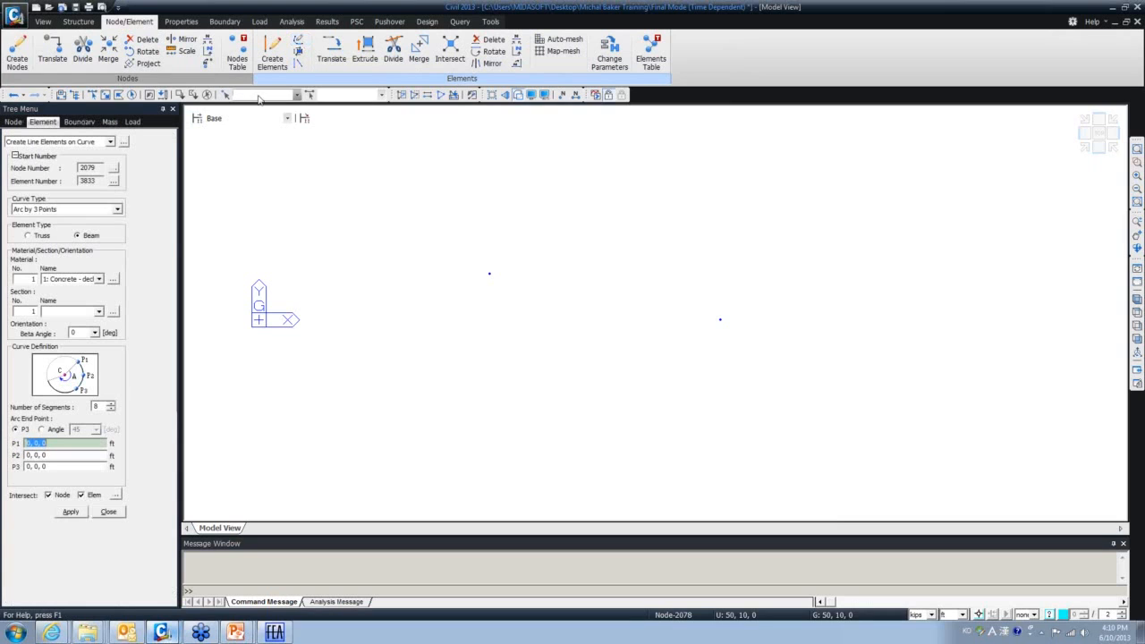
left_click(117, 209)
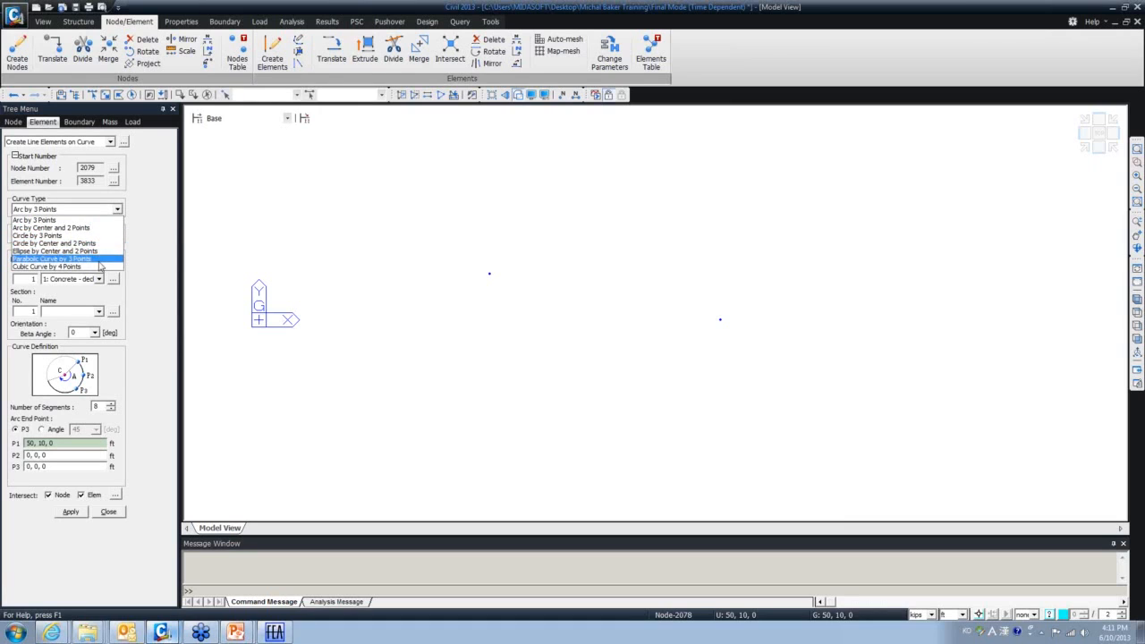
left_click(63, 226)
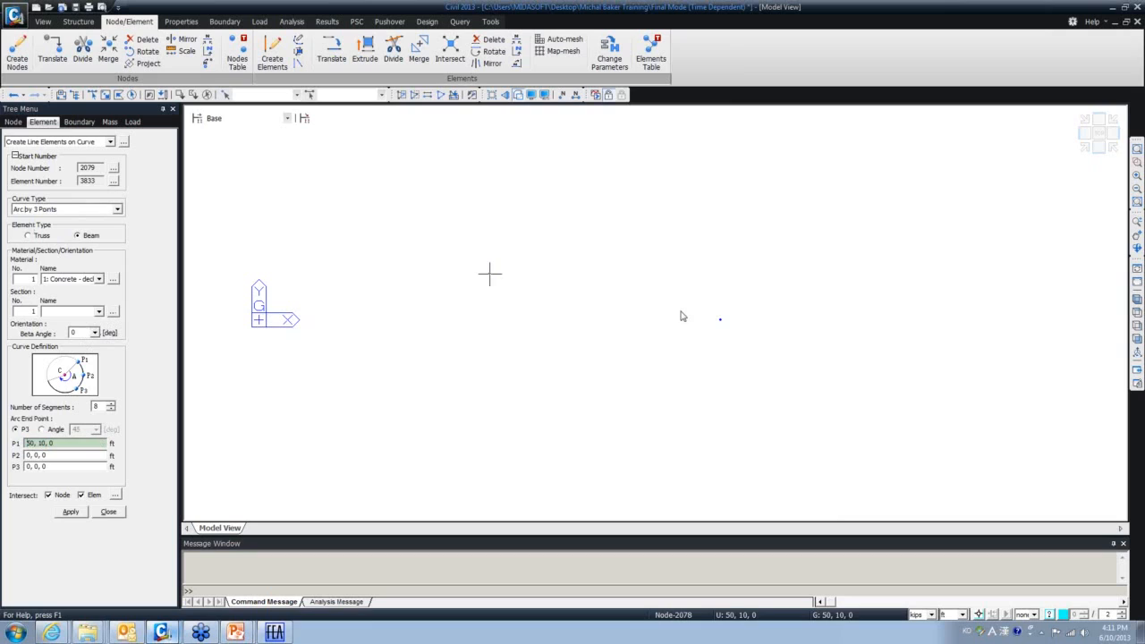
left_click(720, 318)
left_click(489, 273)
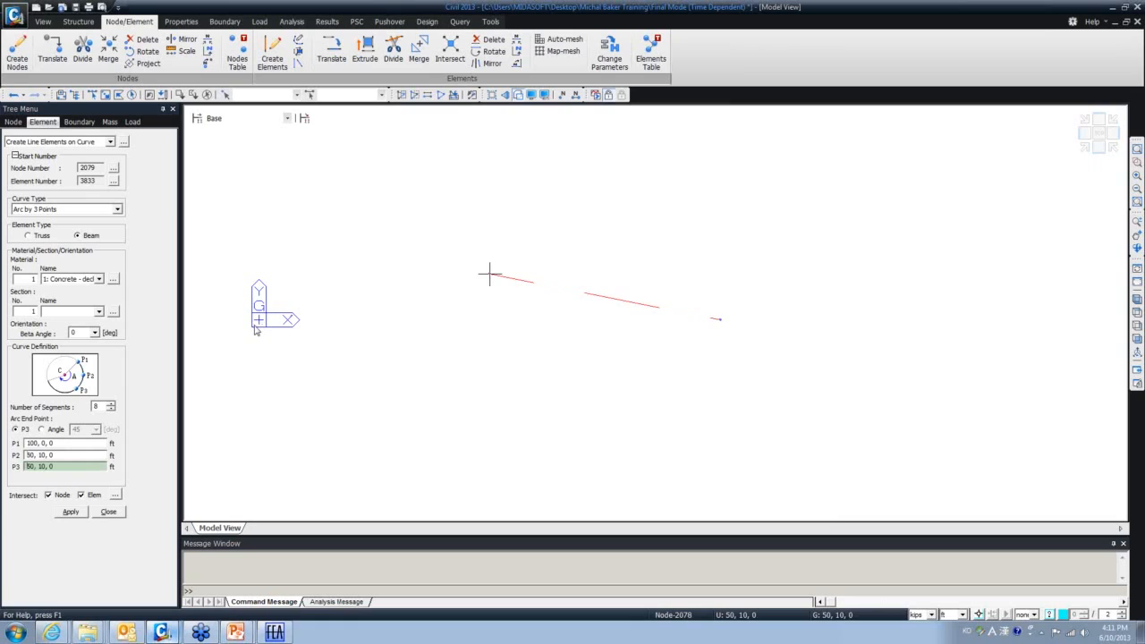
key("shift+Right")
type("0")
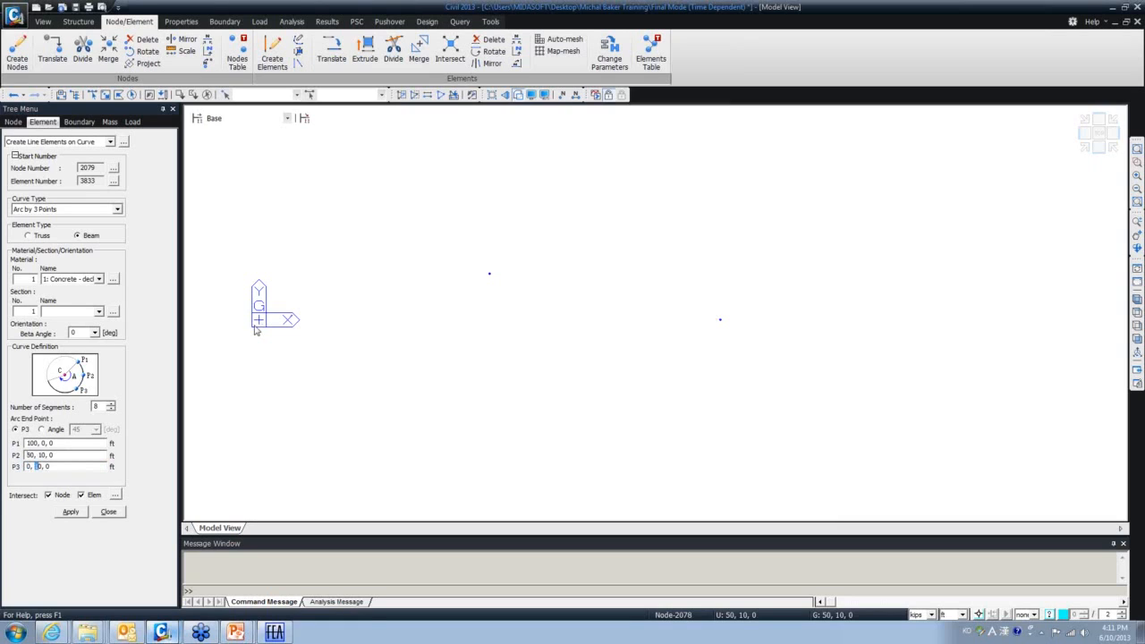
type("0")
left_click(122, 514)
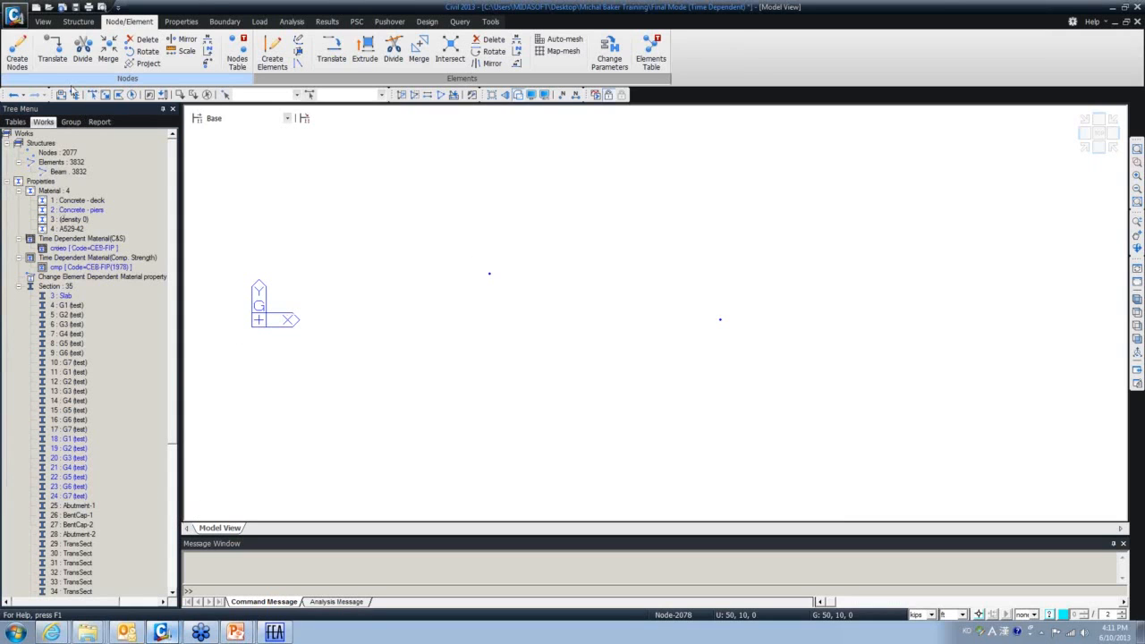
Create nodes at coordinates 0, 0, 0 and 0, -5, 0 ft
right_click(233, 182)
mouse_move(268, 192)
left_click(425, 192)
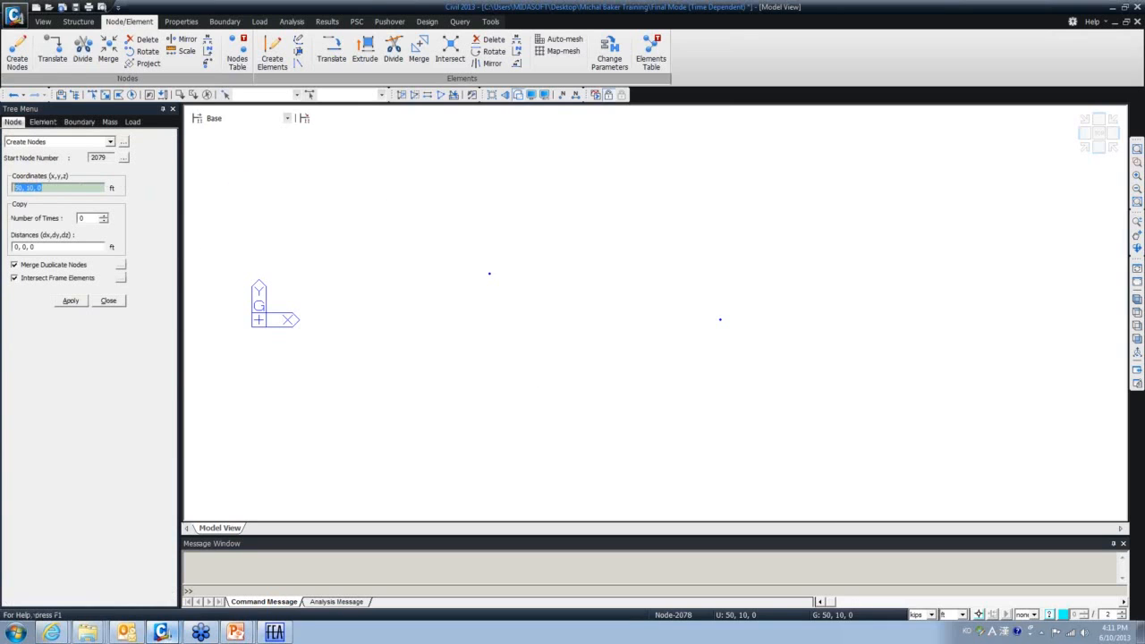
type("0 0")
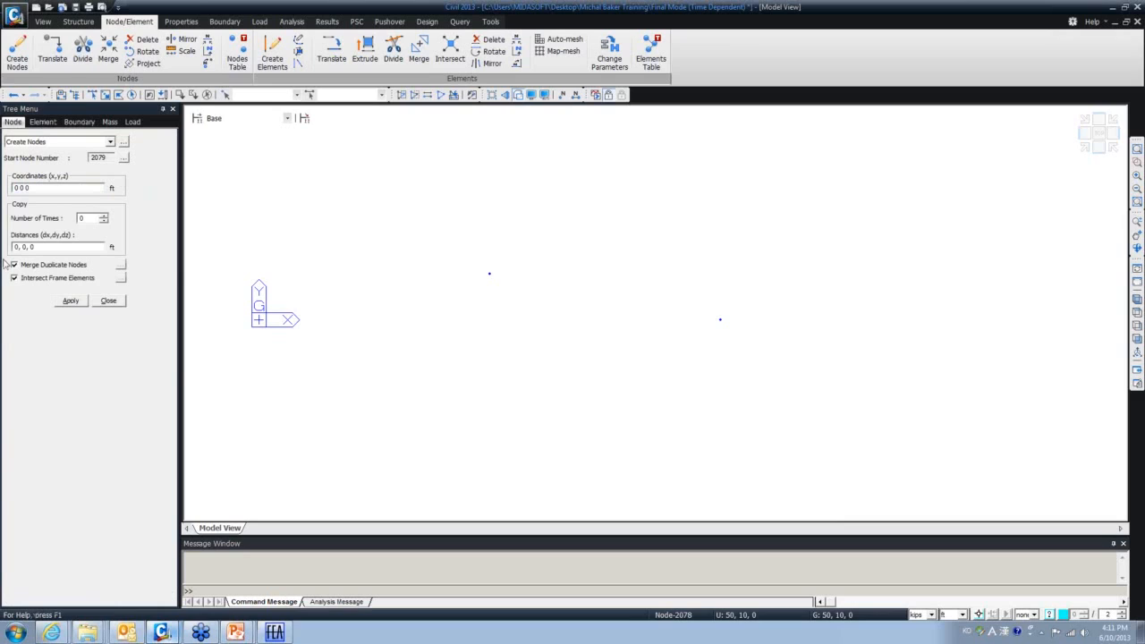
left_click(71, 300)
left_click(26, 189)
type("-5")
left_click(79, 301)
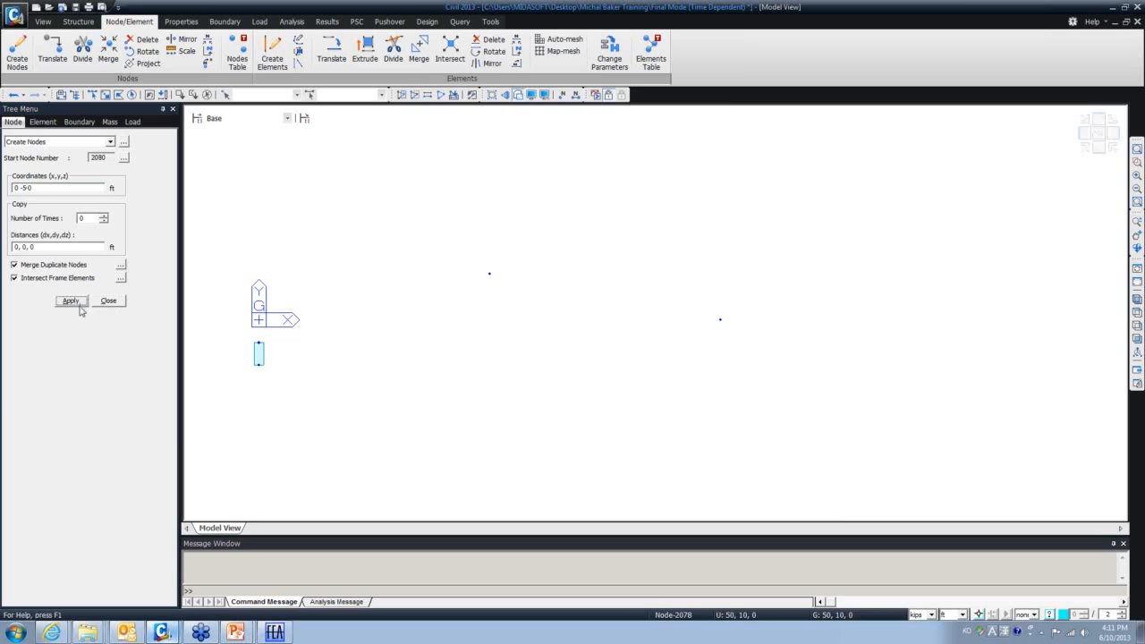
left_click(108, 301)
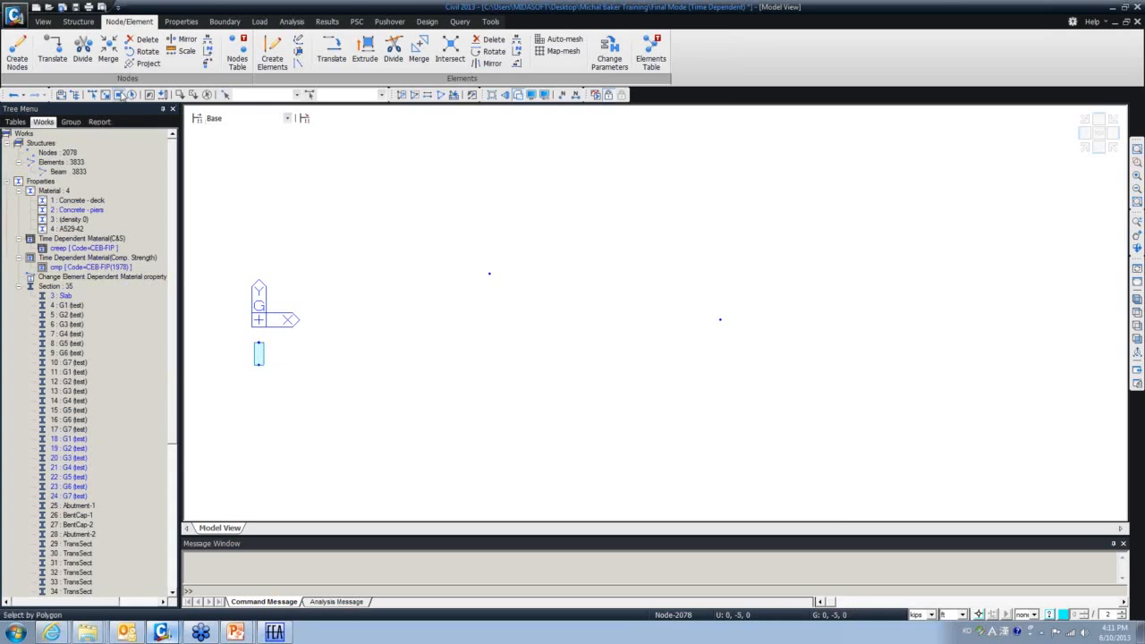
Create beam line elements in 8 segments on a three-point arc through 0, -5, 0, 50, 10, 0 and 100, 0, 0 ft
left_click(304, 51)
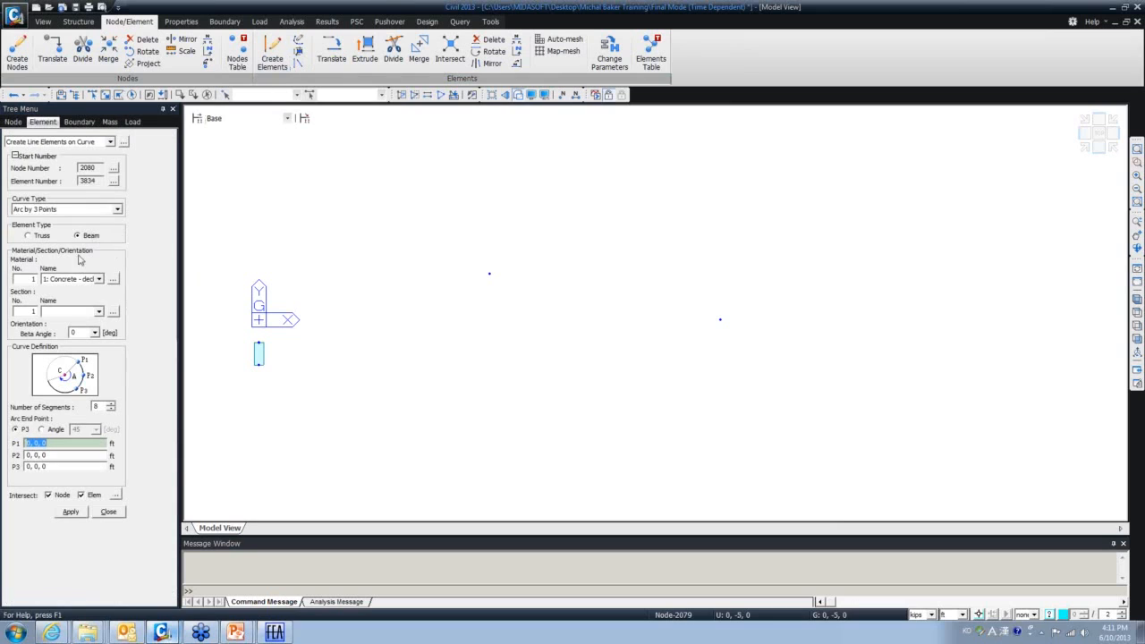
left_click(241, 386)
left_click(259, 347)
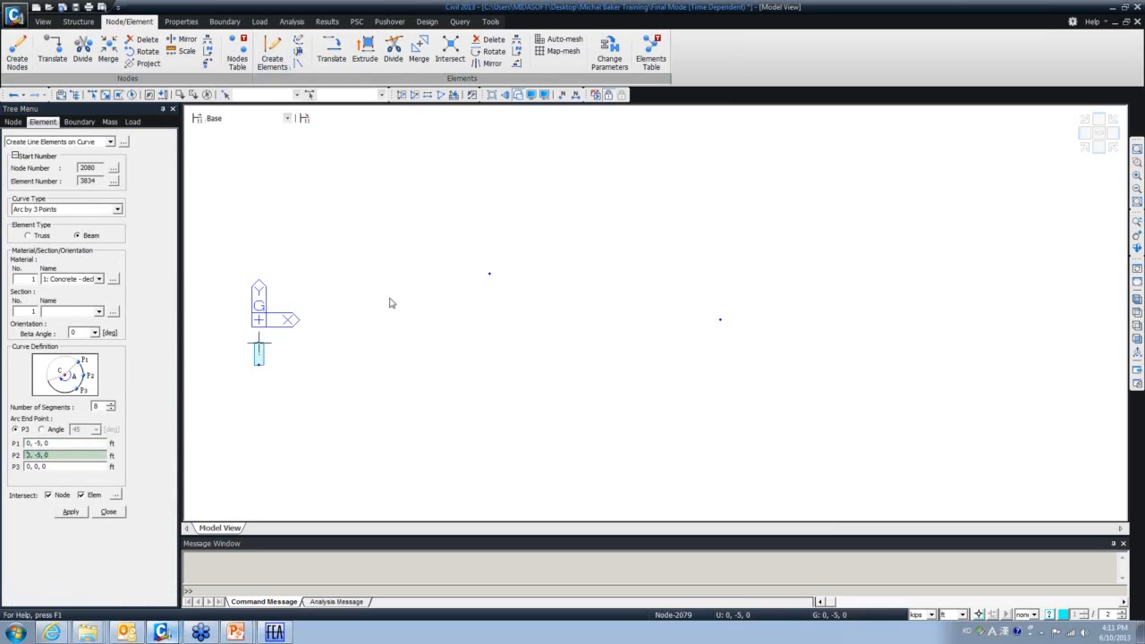
left_click(489, 272)
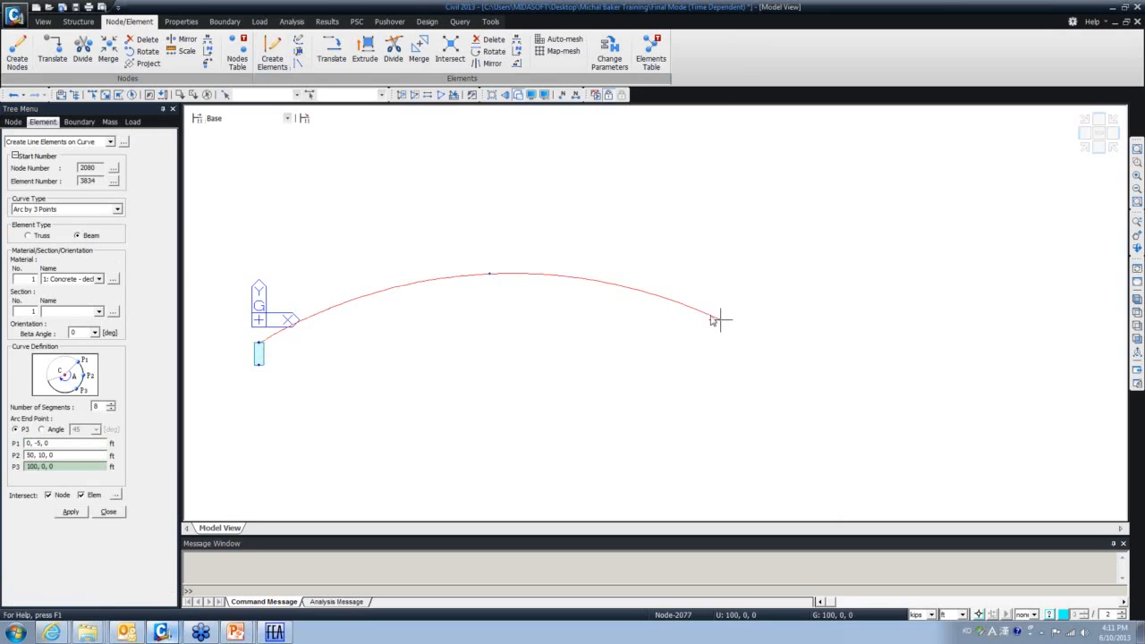
left_click(712, 316)
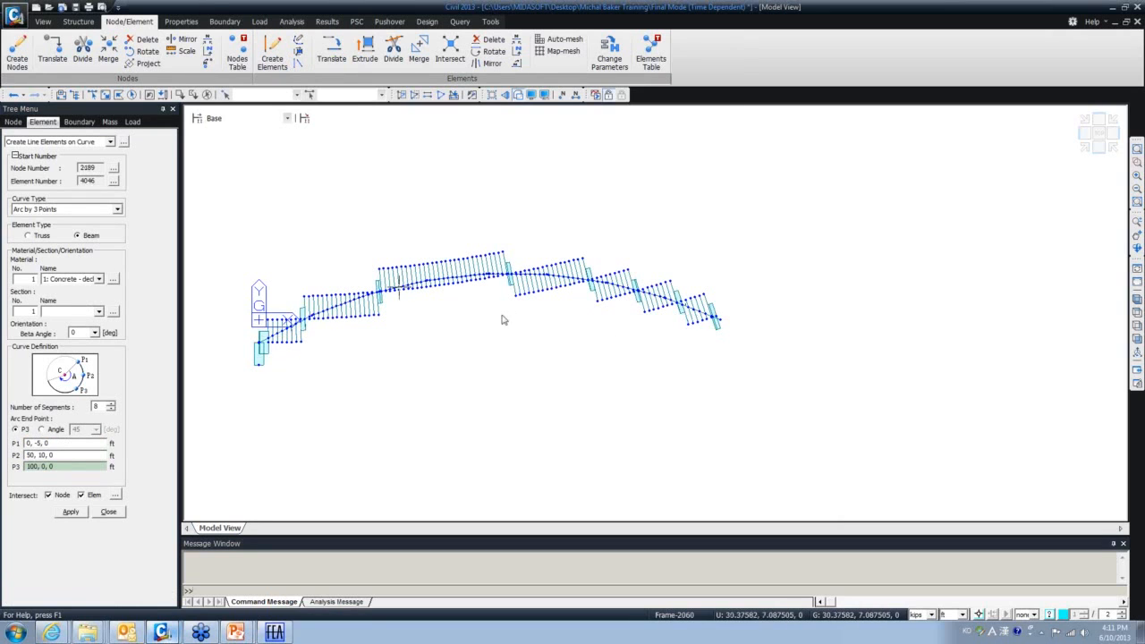
middle_click_drag(503, 316, 518, 218, "ctrl")
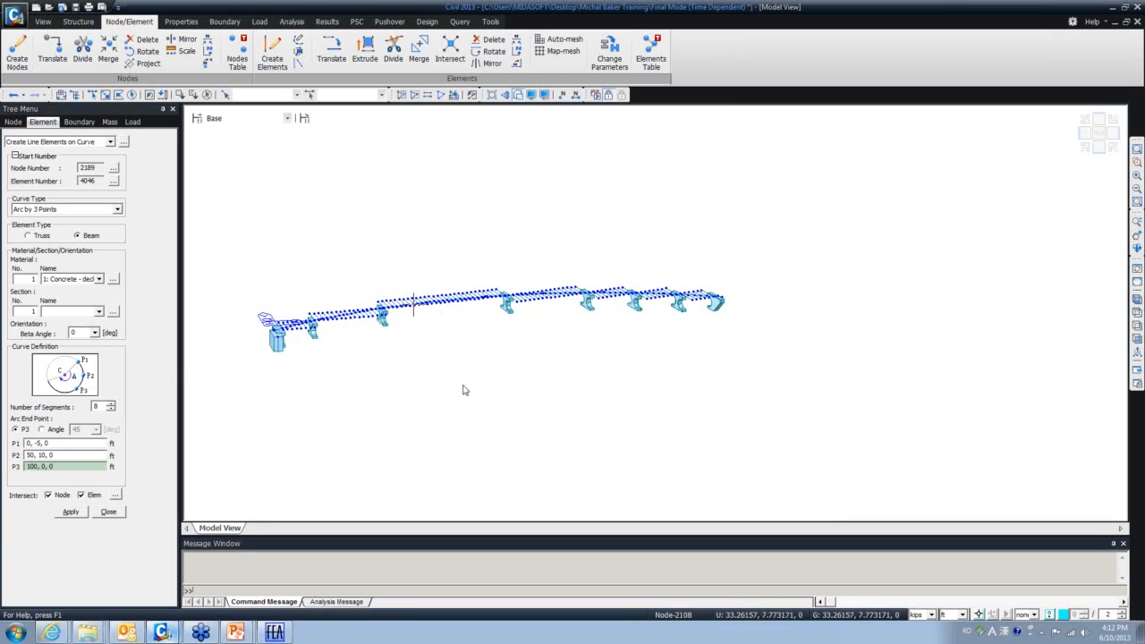
Close the curve element command and delete all nodes and elements in the model
left_click(441, 95)
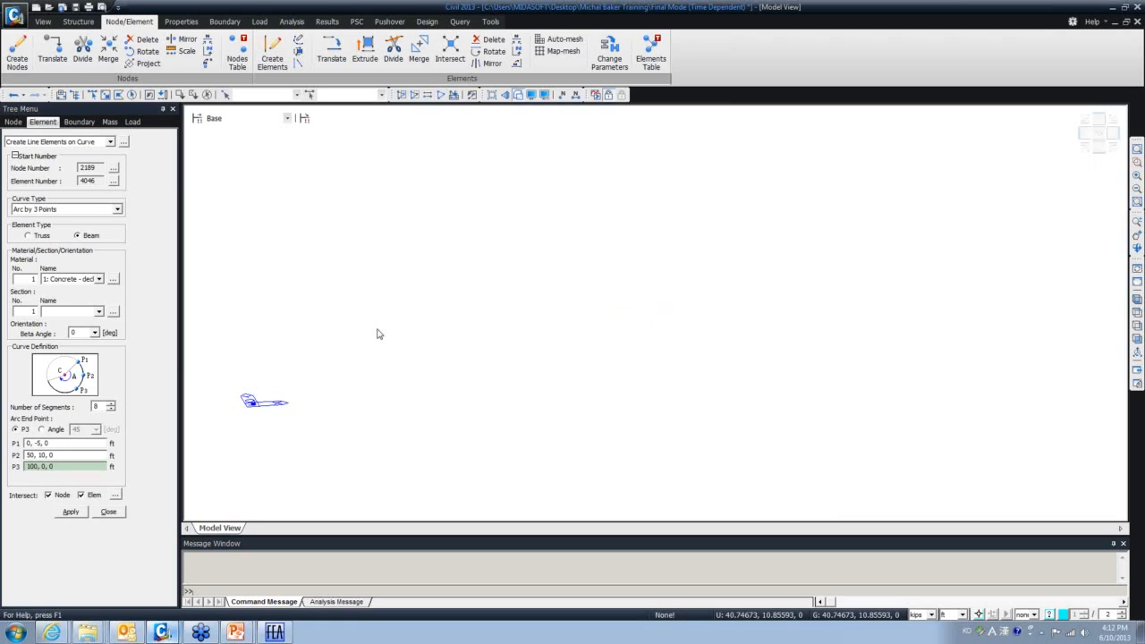
left_click(108, 511)
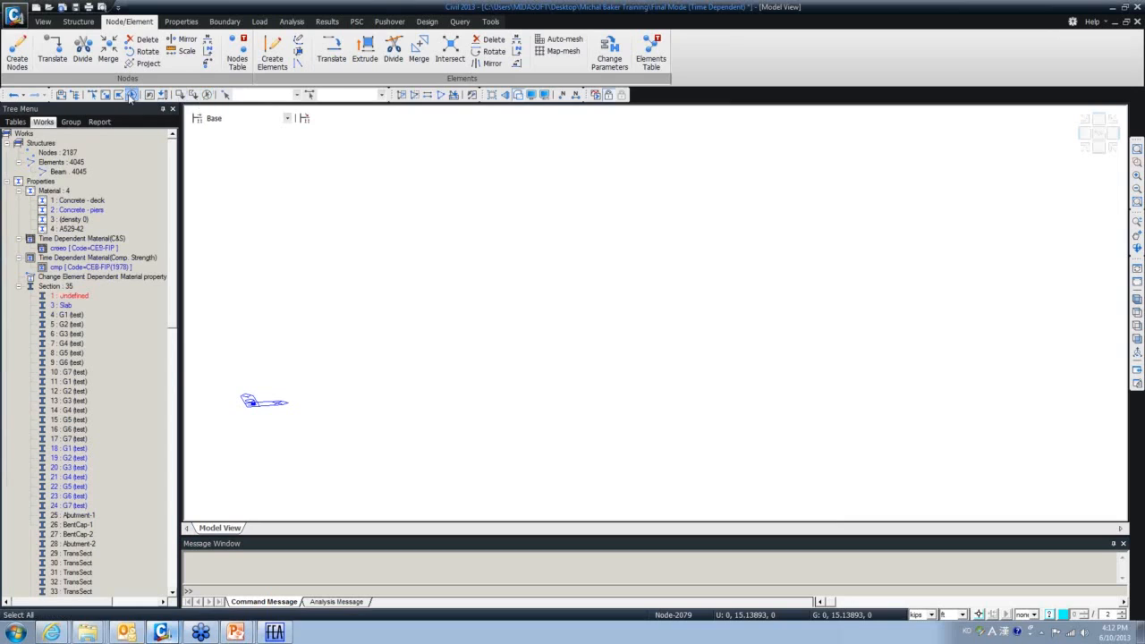
left_click(131, 95)
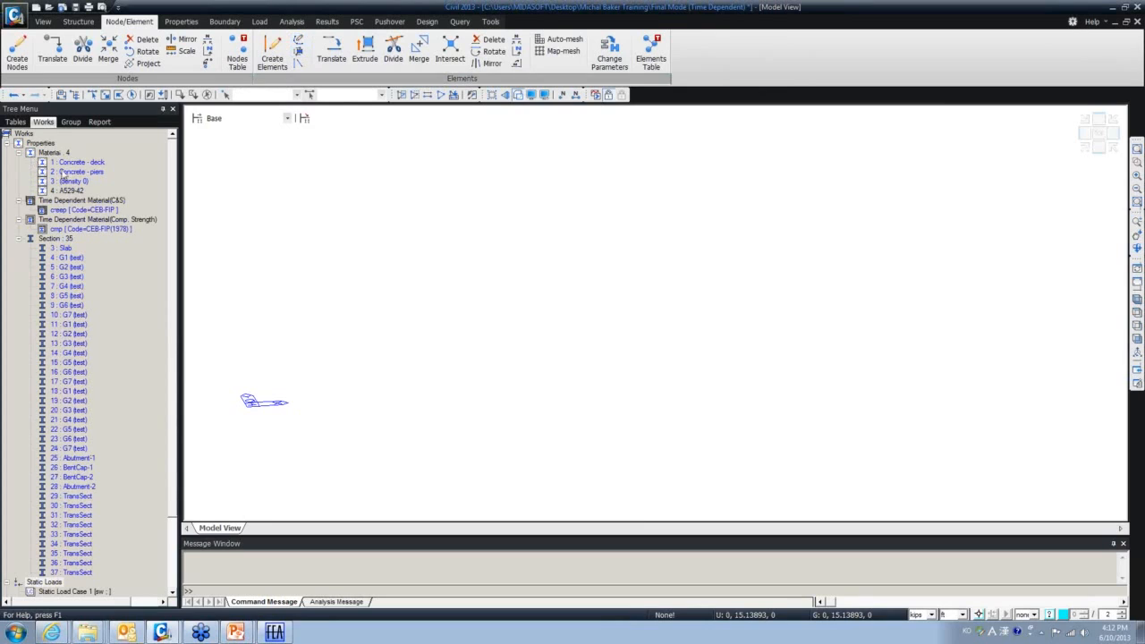
left_click(1133, 324)
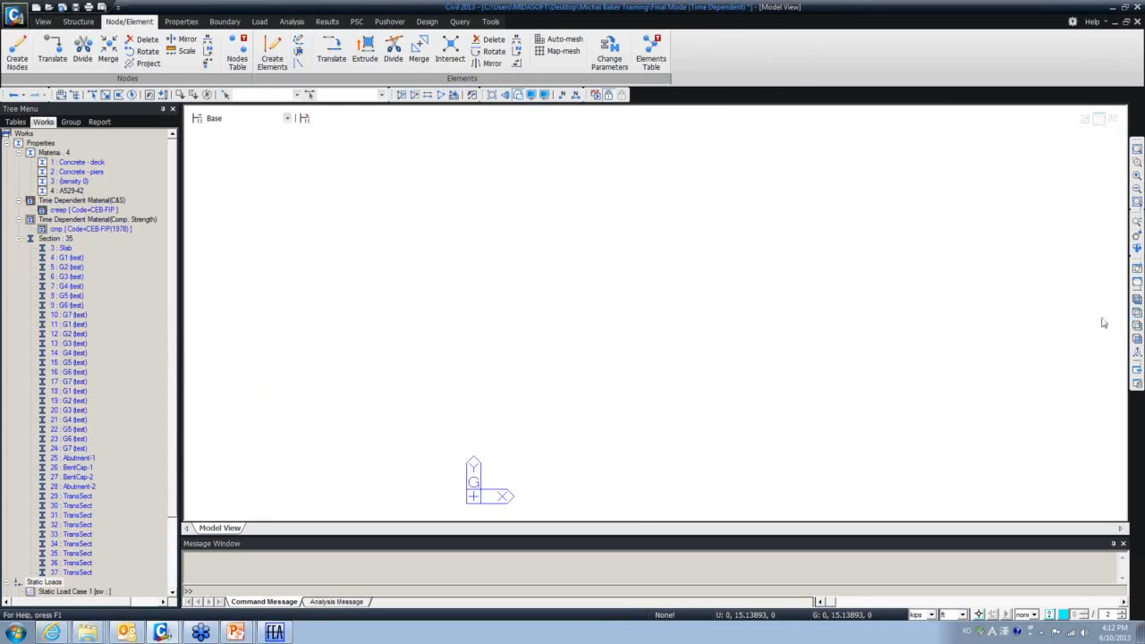
Create a node at coordinates 0, 0, 0 ft in the emptied model
right_click(231, 167)
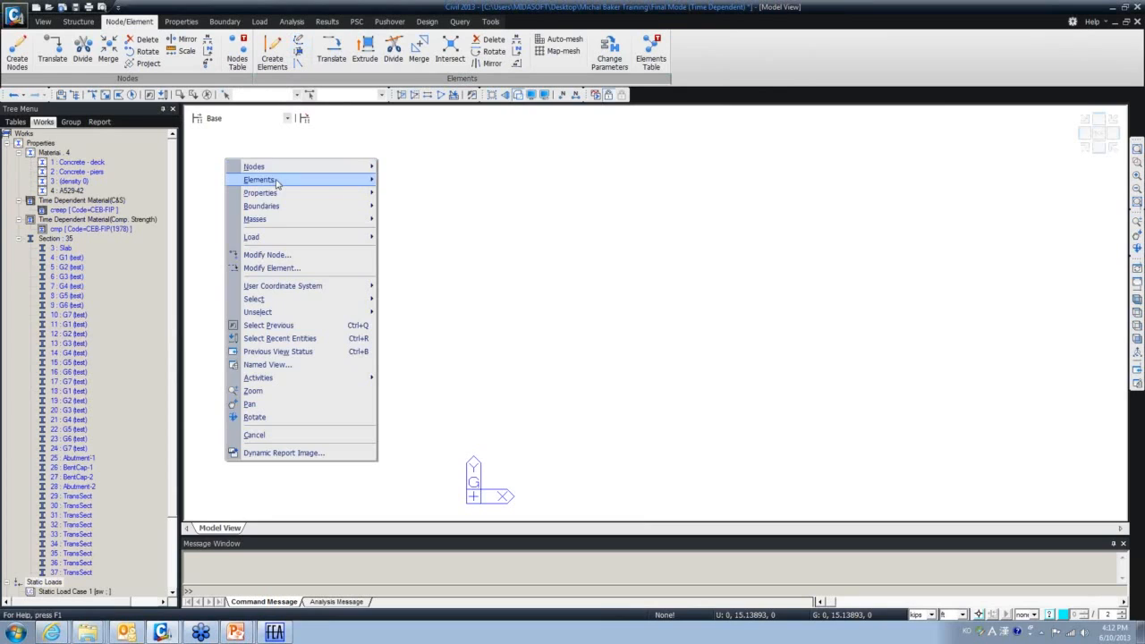
mouse_move(331, 167)
left_click(407, 168)
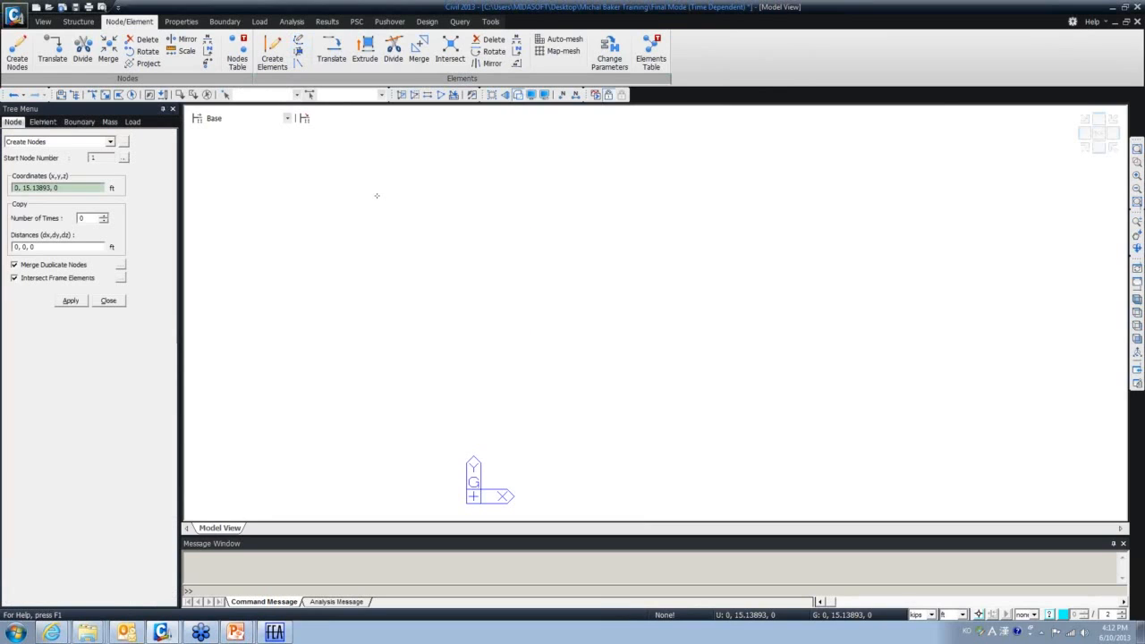
key("shift+Right")
key("shift+Right")
key("shift+Right")
key("shift+Right")
key("shift+Right")
key("shift+Right")
key("shift+Right")
key("shift+Right")
key("shift+Right")
key("shift+Right")
key("shift+Right")
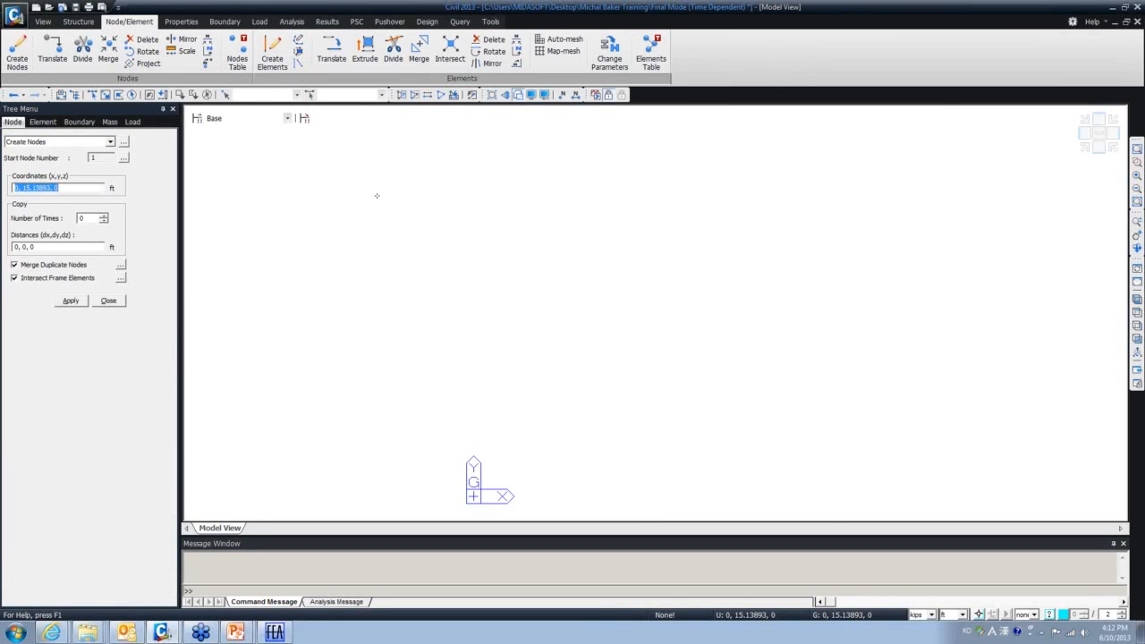
type("0 0")
left_click(75, 302)
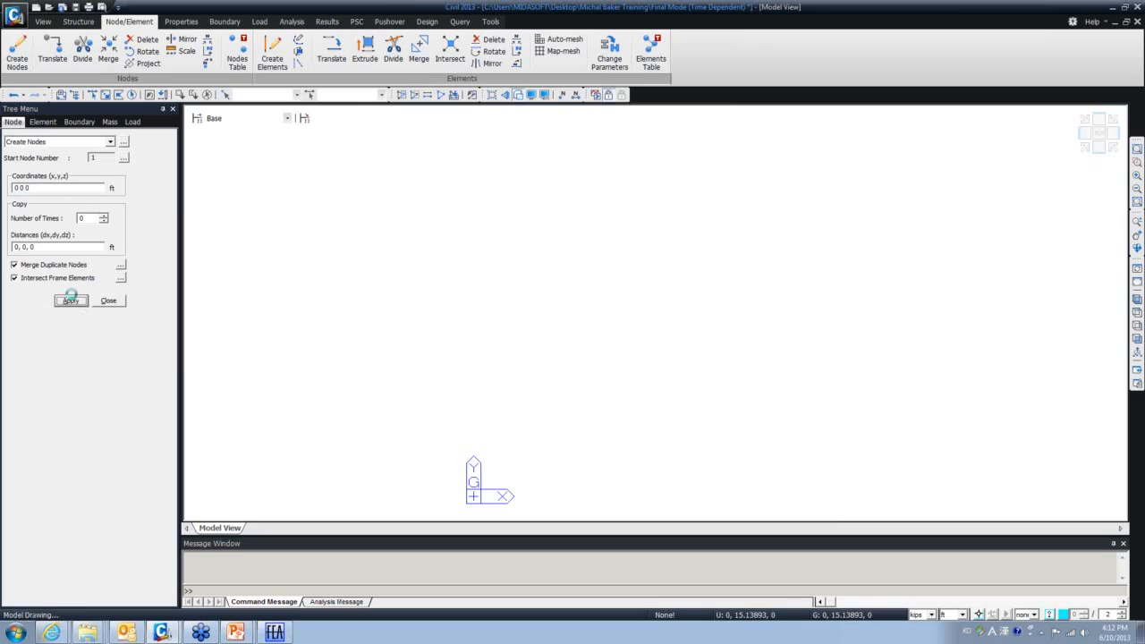
Create a node at coordinates 100, 0, 0 ft
left_click(16, 188)
type("10")
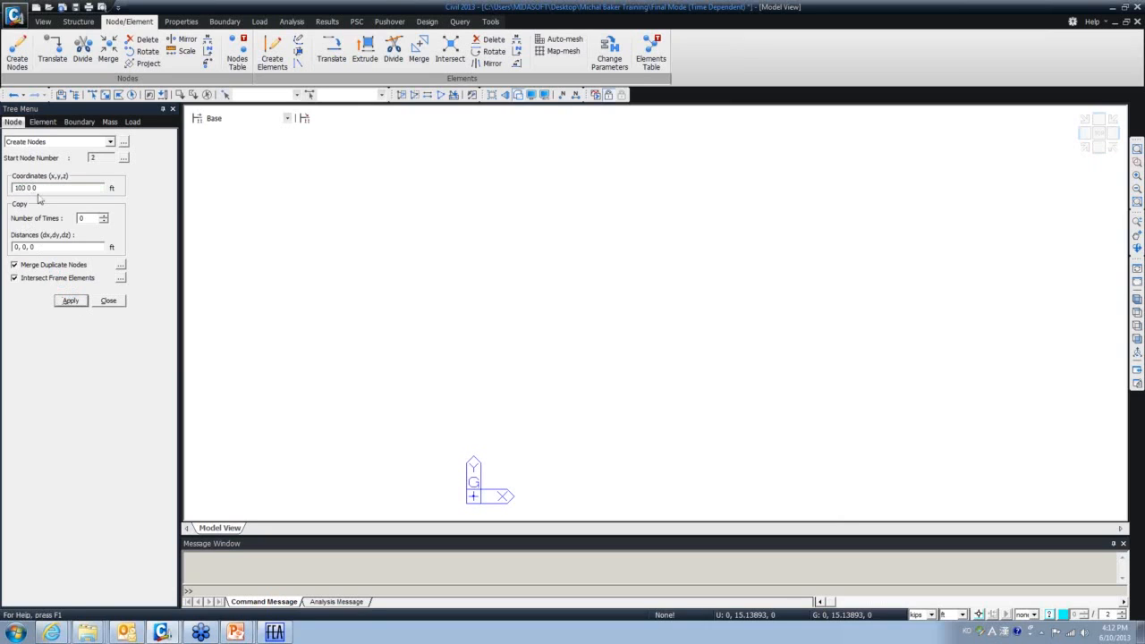
left_click(71, 301)
Create a node at coordinates 50, 10, 0 ft and close the node creation command
double_click(24, 185)
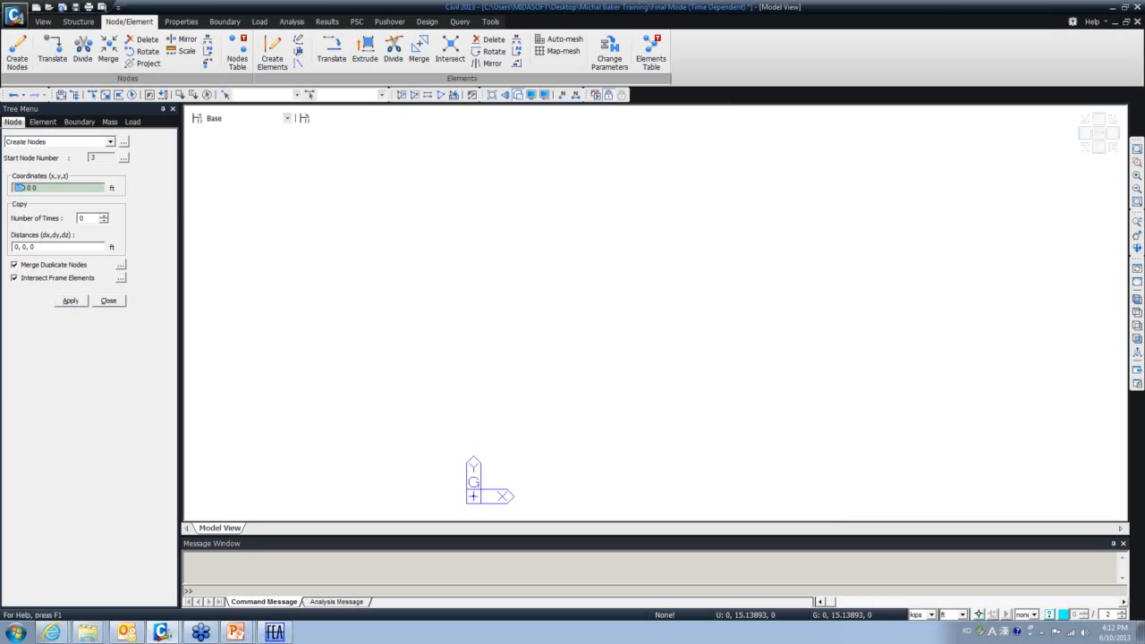
type("50")
key("BackSpace")
key("BackSpace")
type(",")
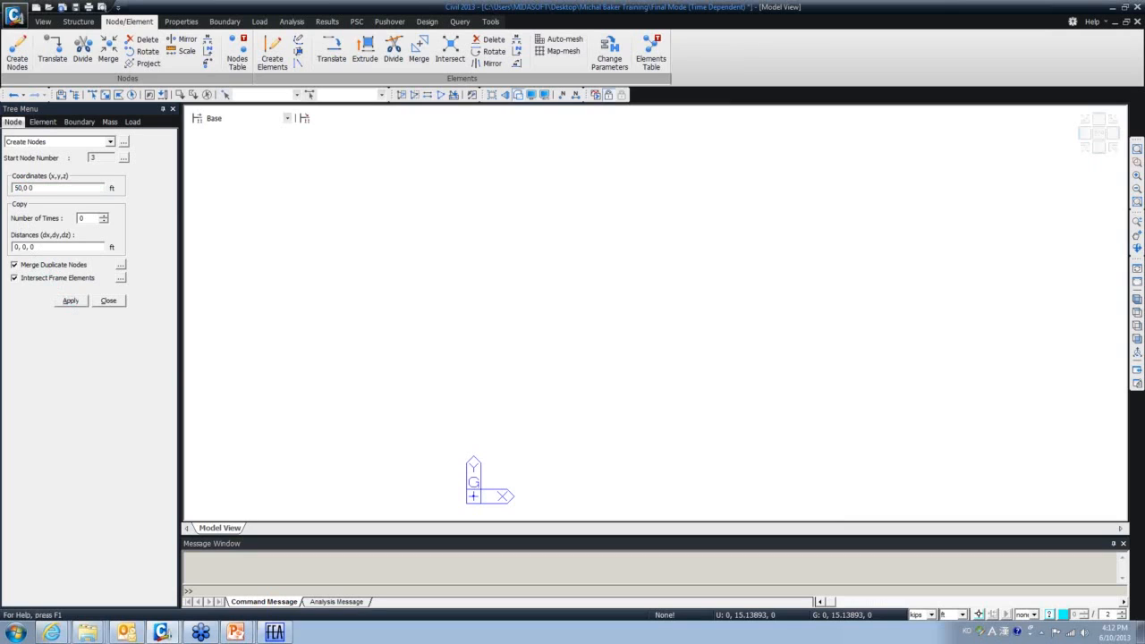
left_click(26, 187)
type("1")
left_click(70, 300)
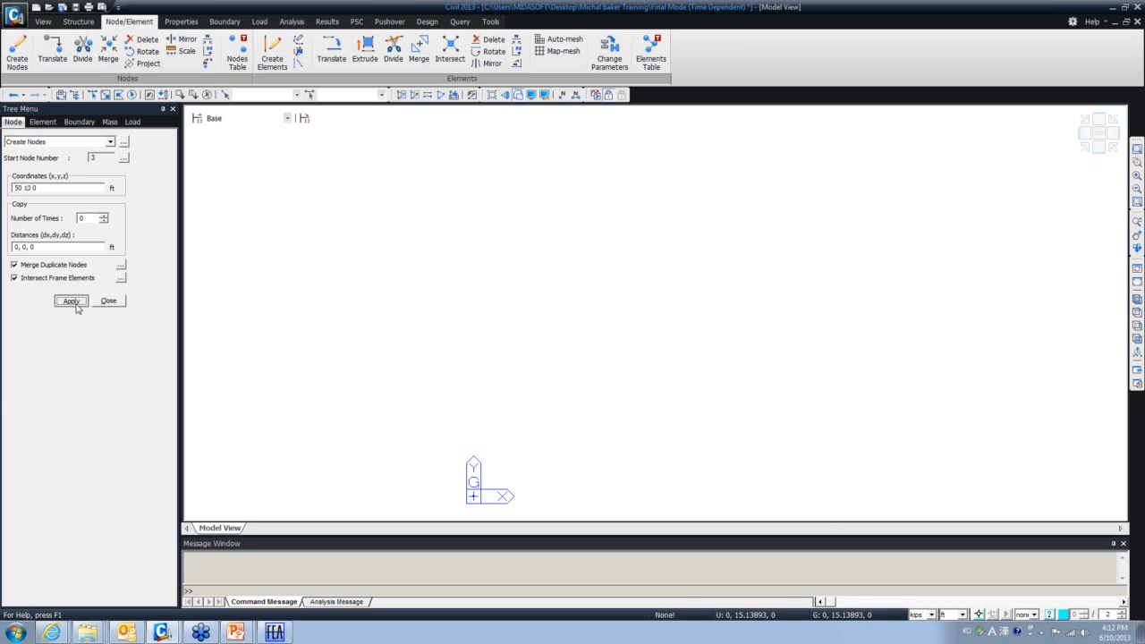
left_click(1135, 318)
left_click(111, 301)
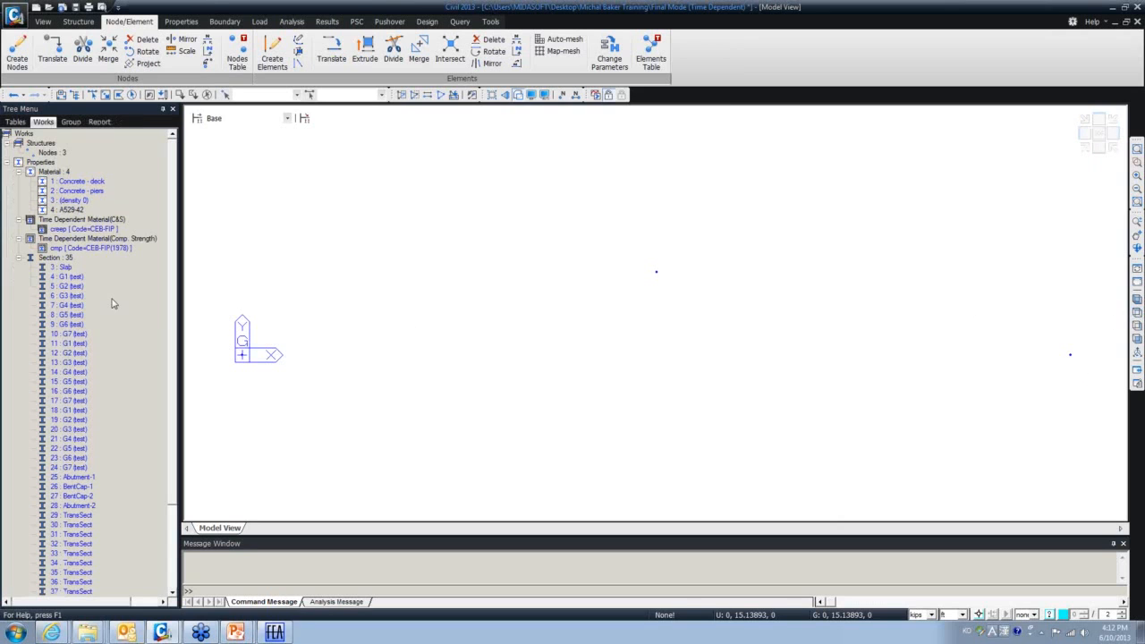
Create beam line elements in 8 segments on a three-point arc through 0, 0, 0, 50, 10, 0 and 100, 0, 0 ft, and undo them
right_click(234, 195)
left_click(287, 157)
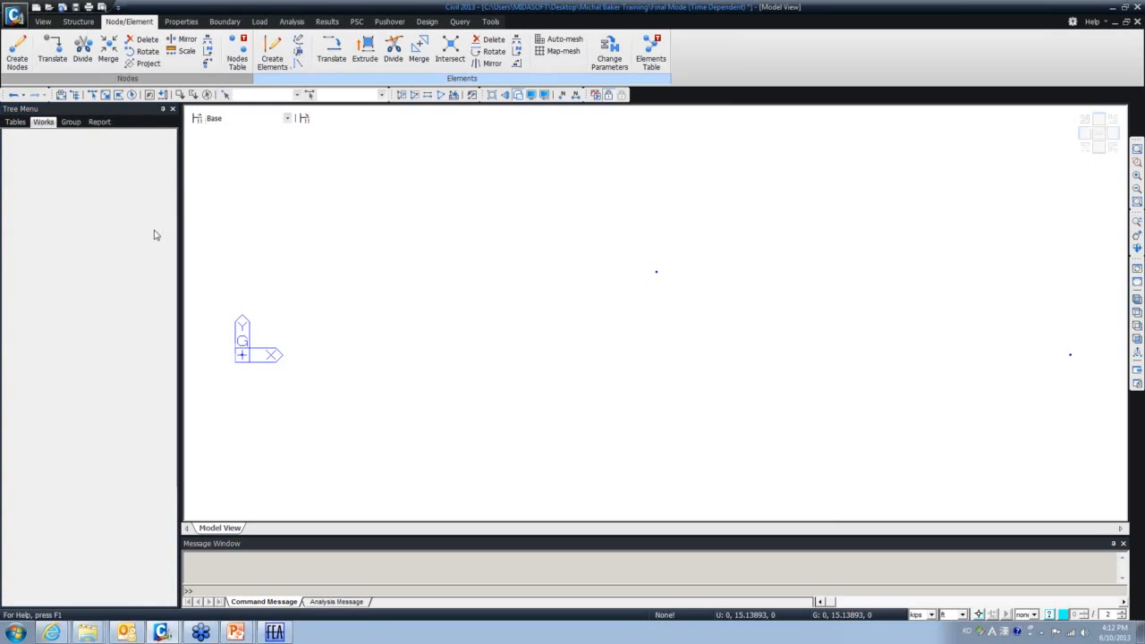
left_click(242, 356)
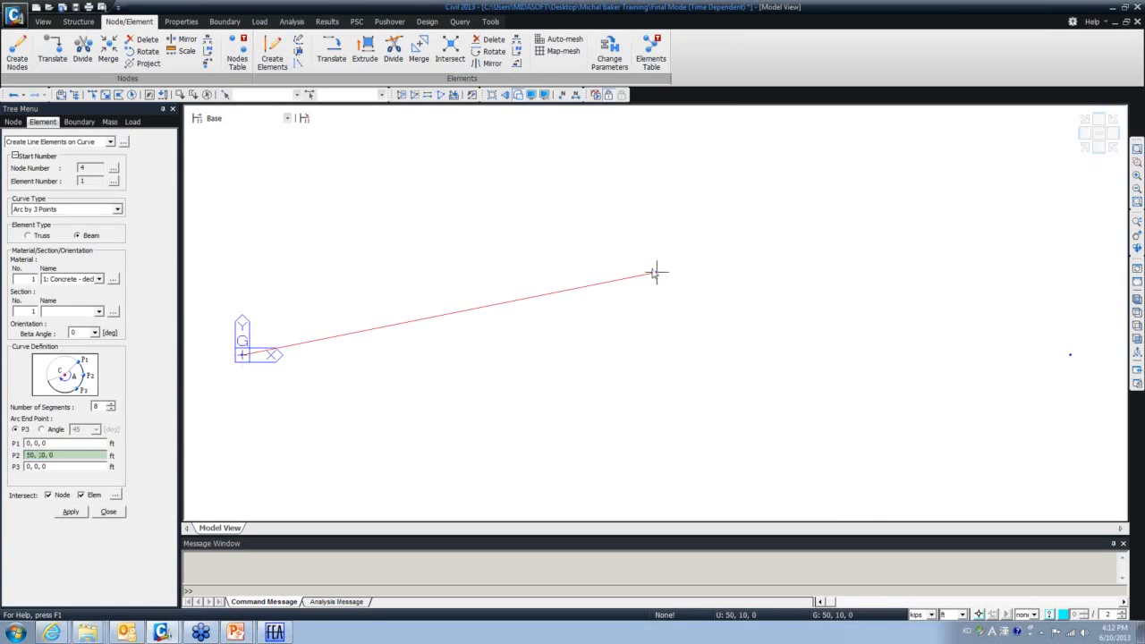
left_click(657, 271)
left_click(1069, 354)
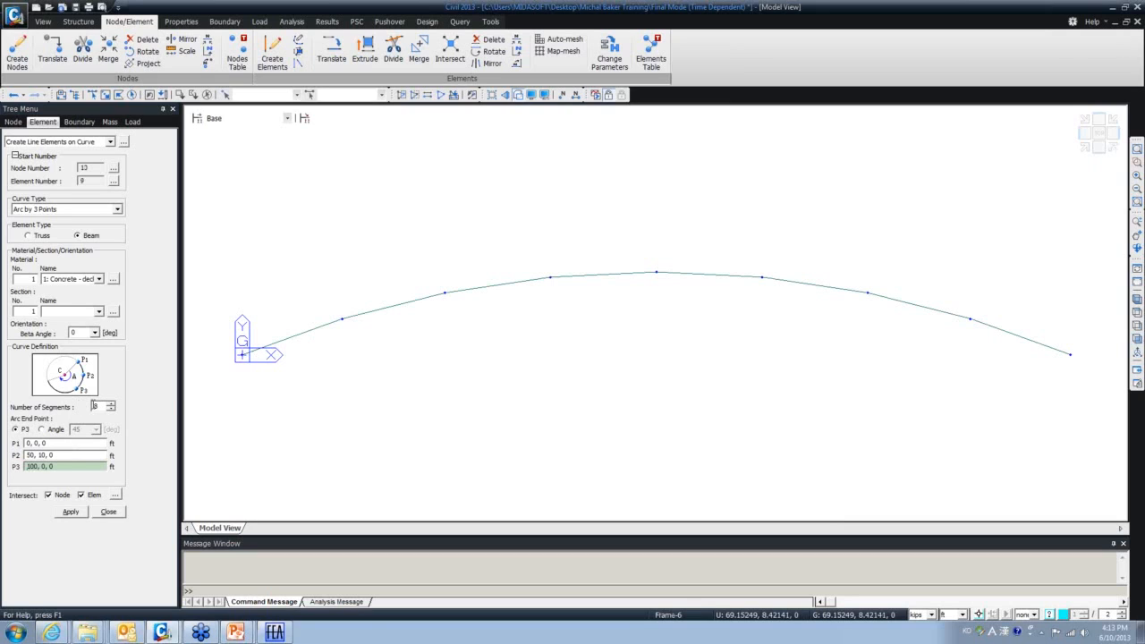
double_click(95, 406)
key("ctrl+z")
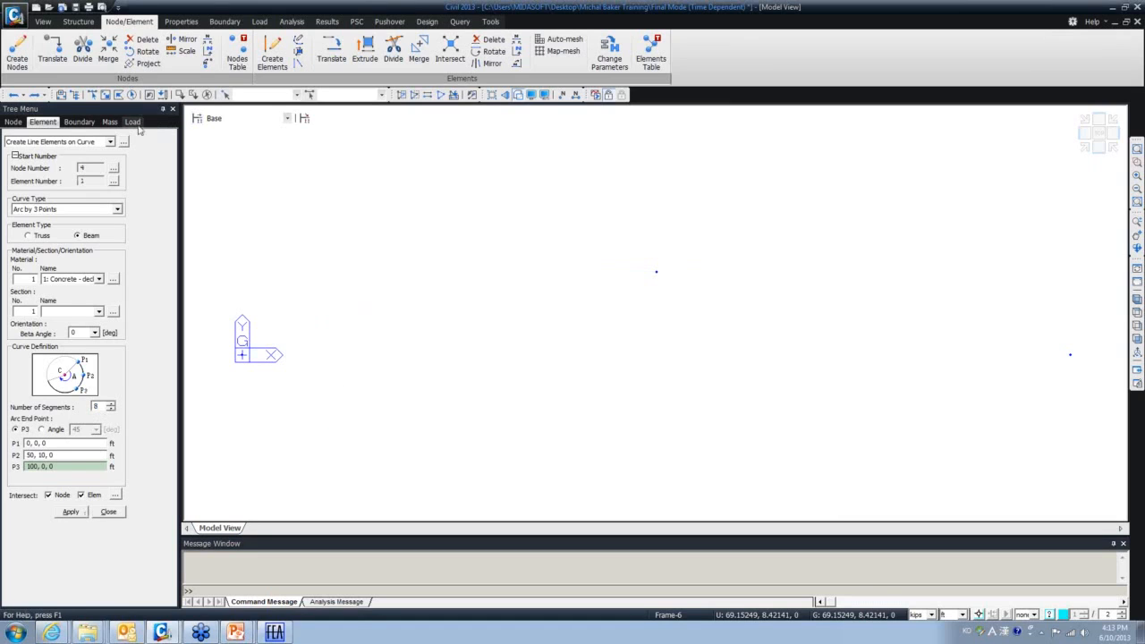
Create beam line elements in 40 segments on a three-point arc through nodes 0, 0, 0, 50, 10, 0 and 100, 0, 0 ft, and close the command
double_click(97, 407)
type("40")
left_click(66, 443)
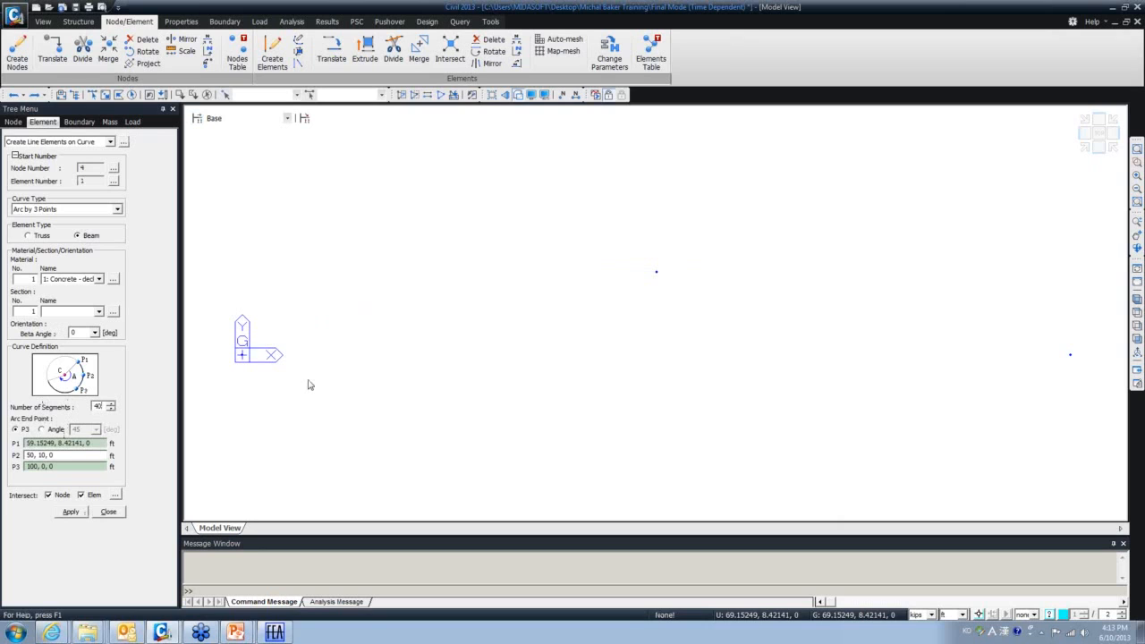
left_click(242, 354)
left_click(654, 274)
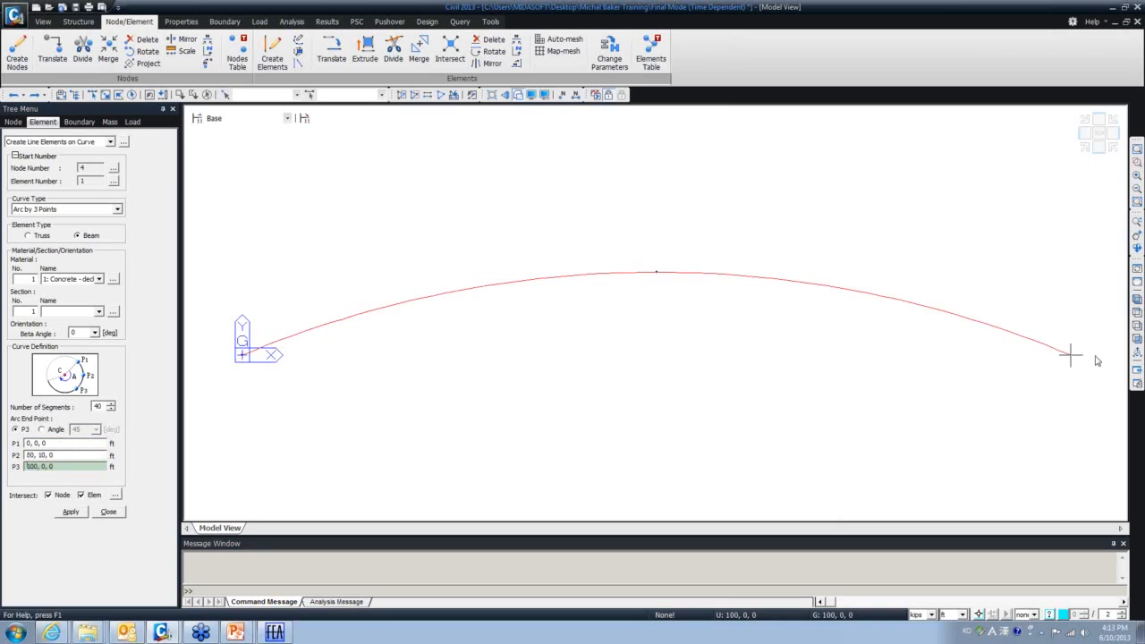
left_click(1069, 354)
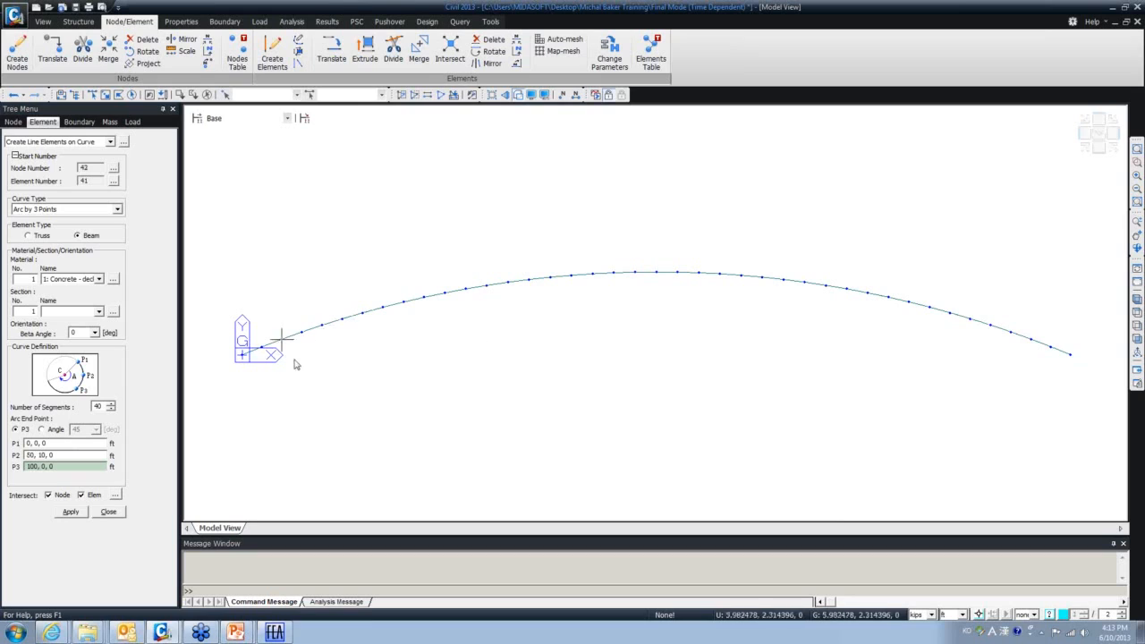
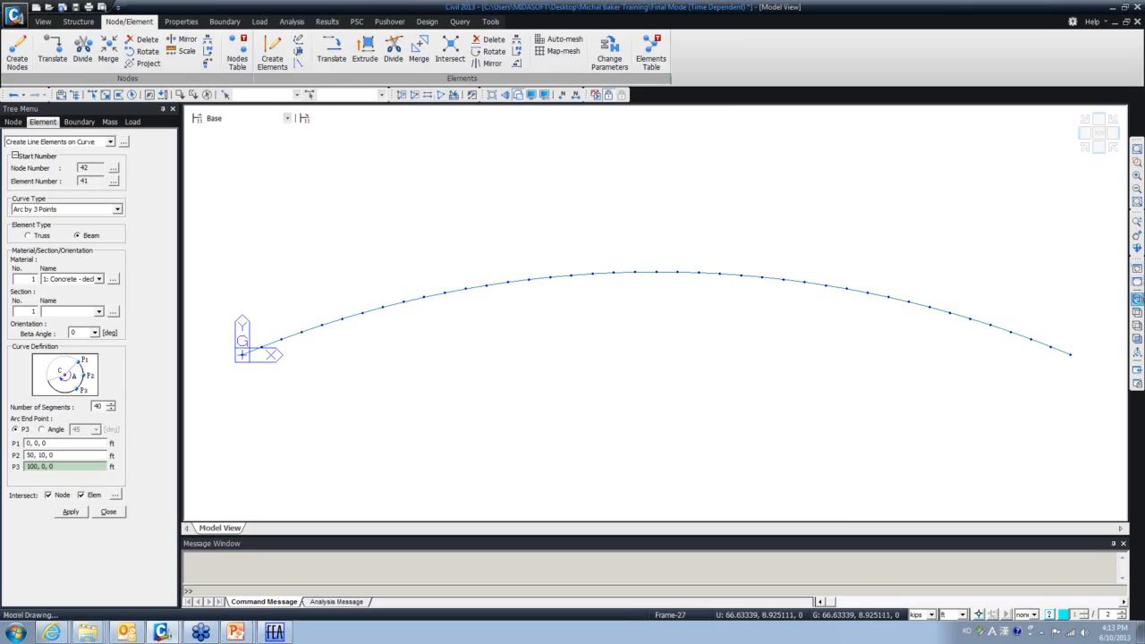
left_click(414, 95)
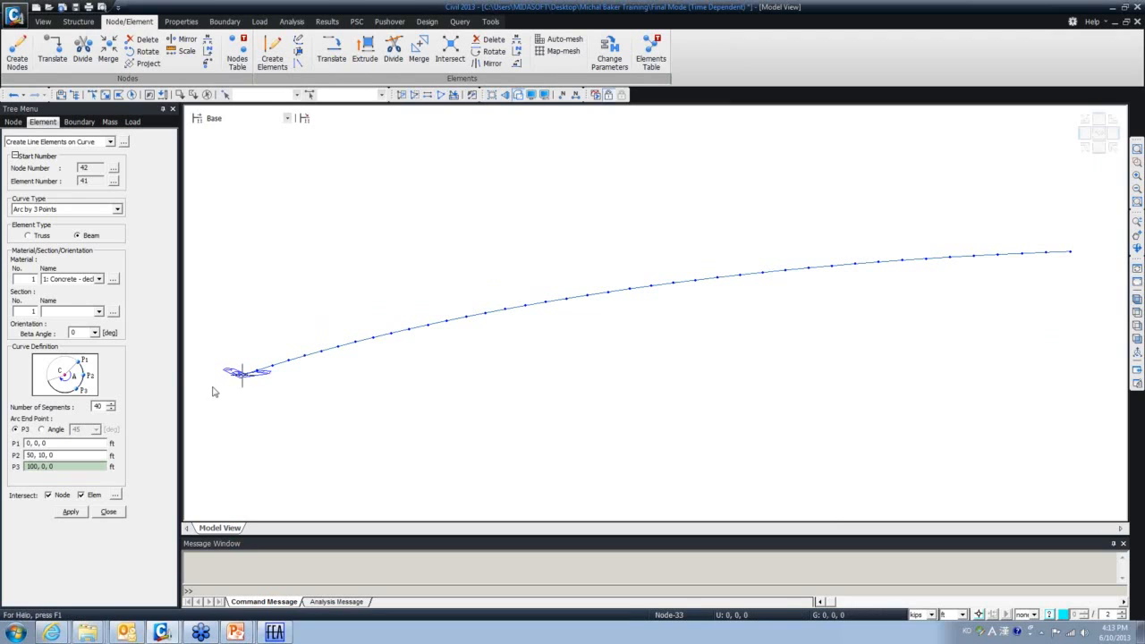
left_click(109, 511)
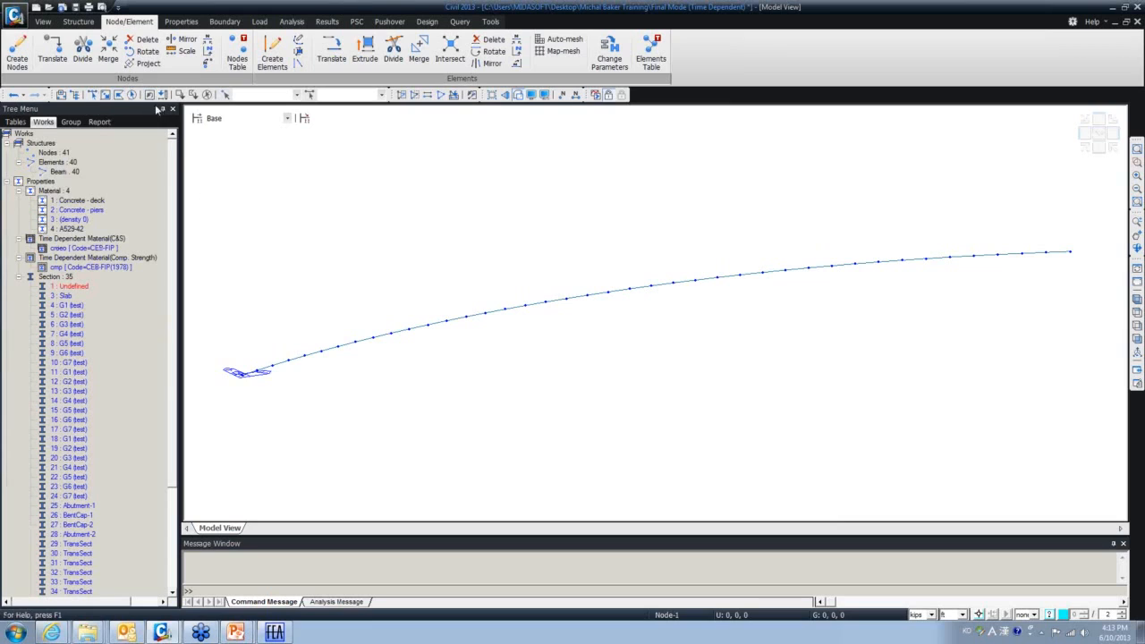
Assign section 4, G1 (test), to all elements of the arc and undo the assignment
left_click(131, 94)
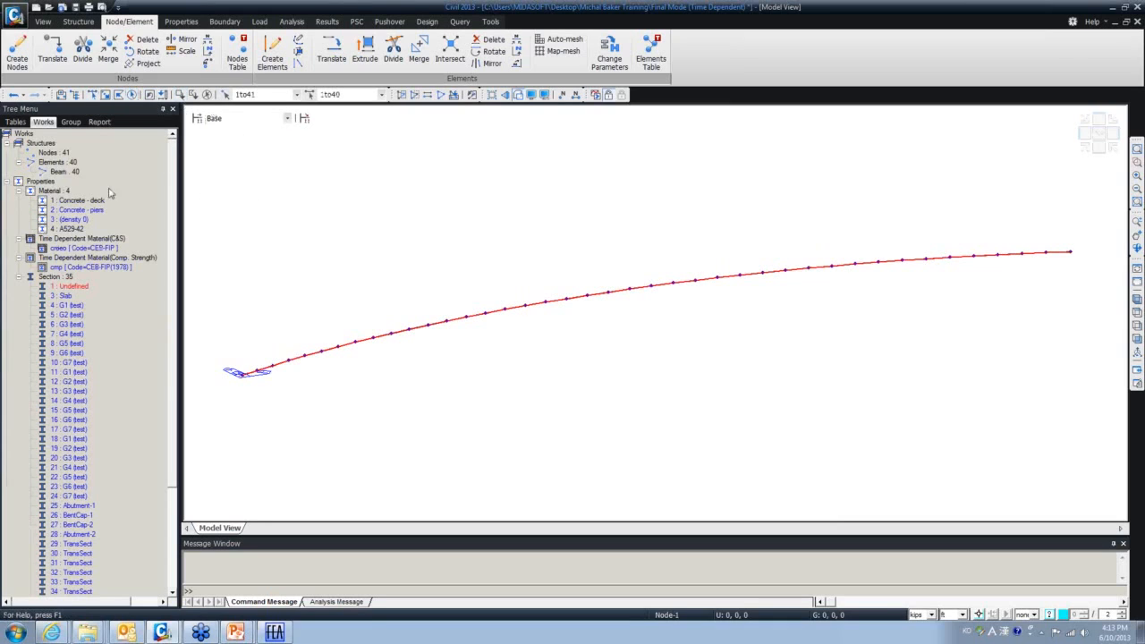
left_click(71, 297)
left_click_drag(67, 305, 373, 452)
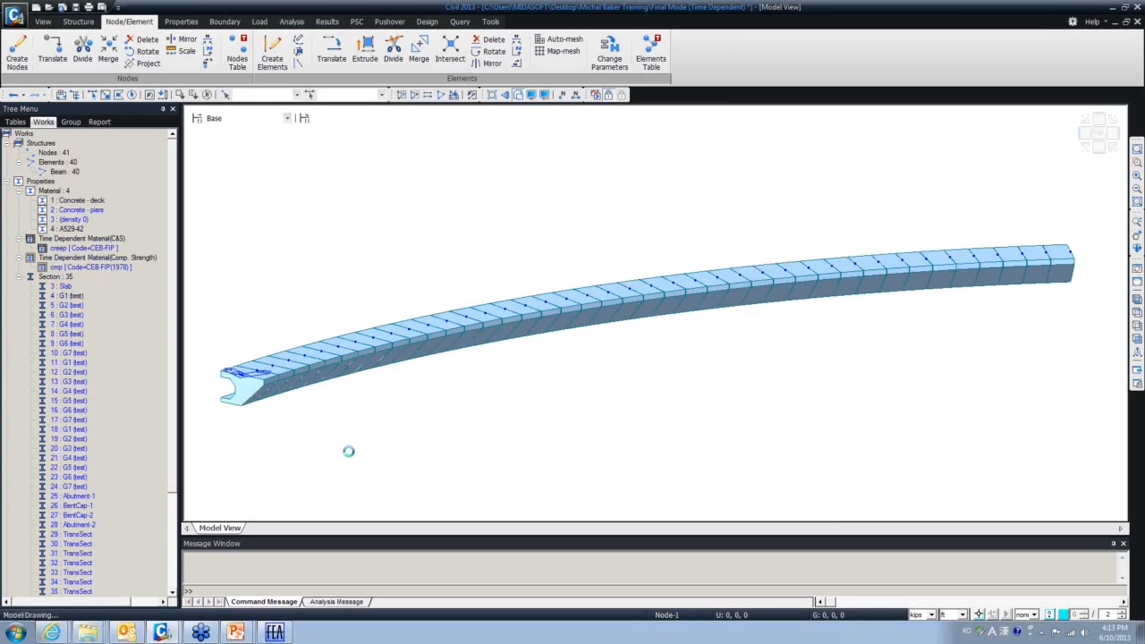
key("ctrl+z")
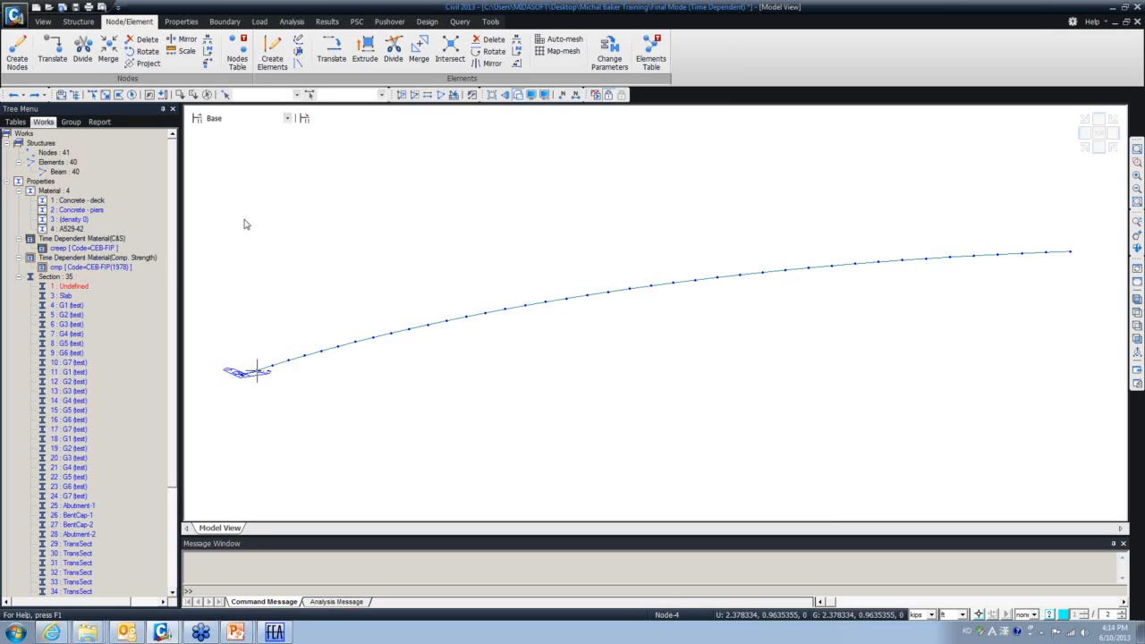
Assign section 5, G2 (test), to all beam elements of the arc
left_click(131, 94)
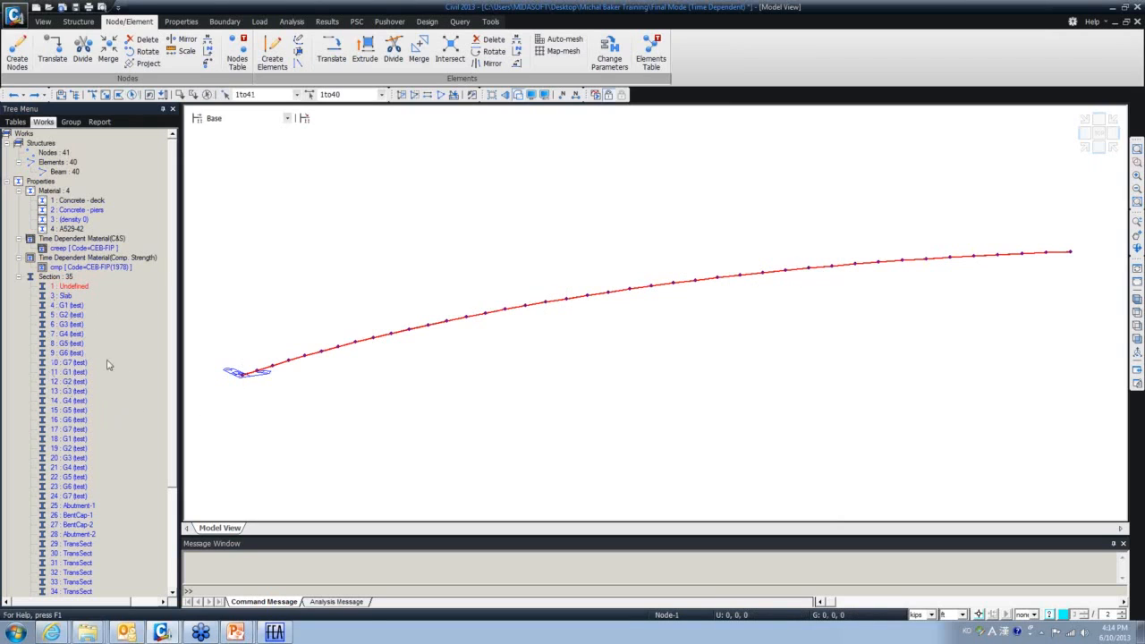
left_click(71, 317)
left_click_drag(70, 319, 408, 403)
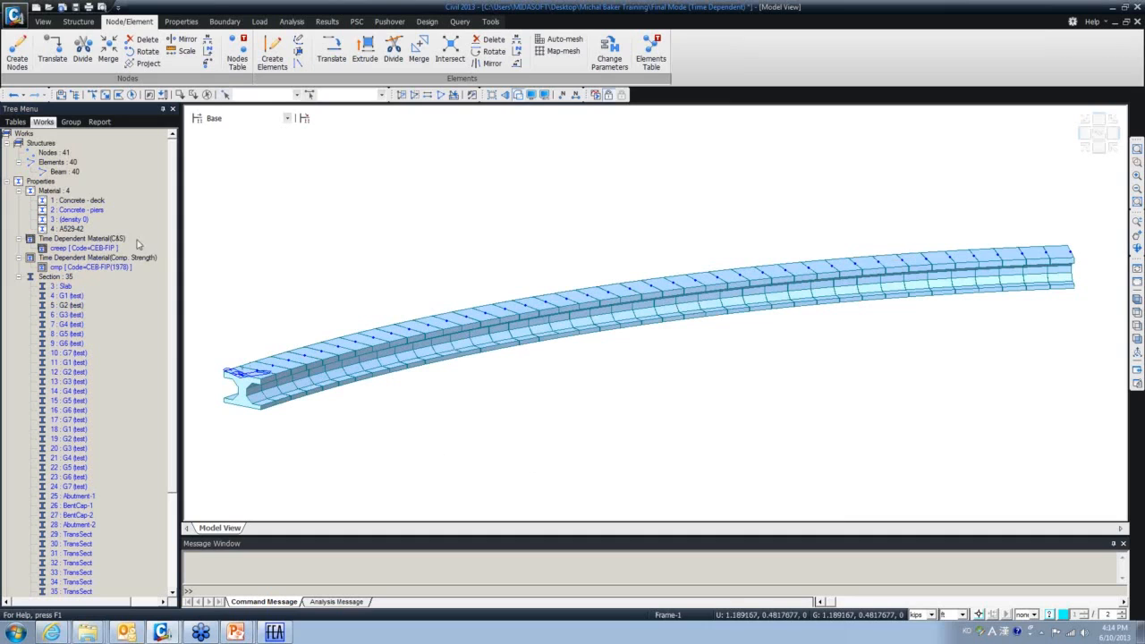
Assign material 2, Concrete - piers, to all beam elements of the curved girder
left_click(133, 94)
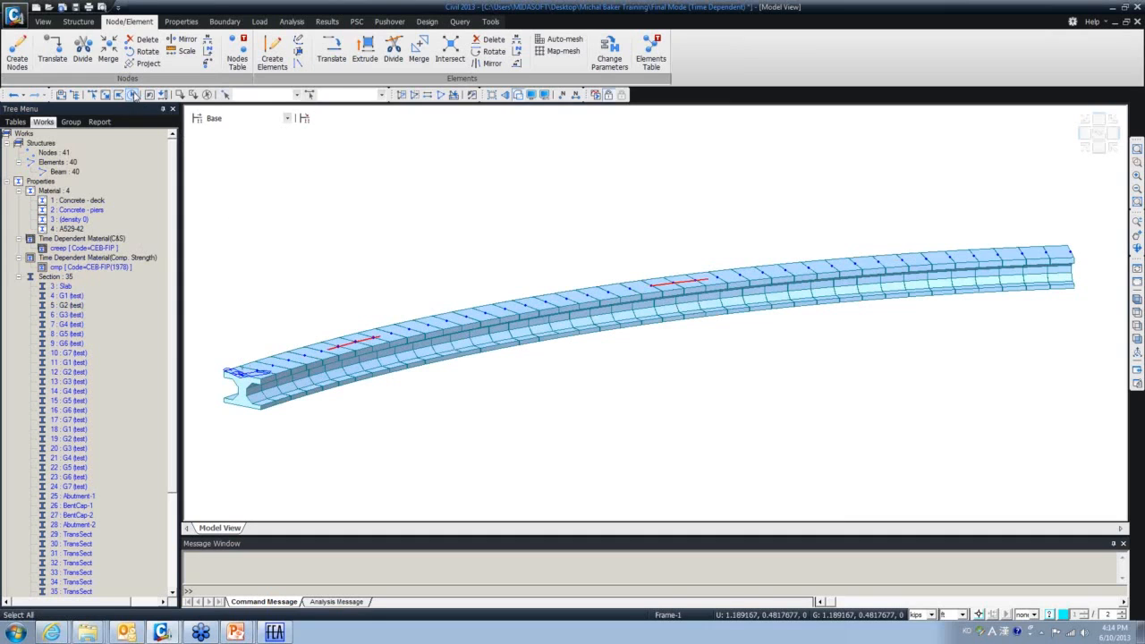
left_click(77, 211)
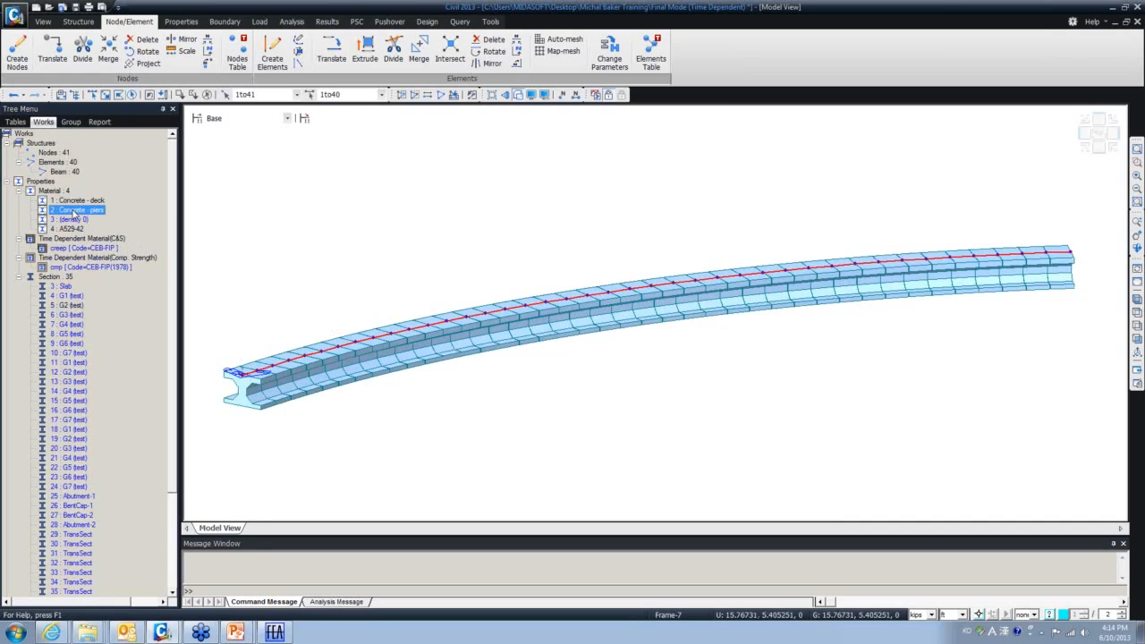
left_click_drag(75, 215, 390, 199)
Switch to the PowerPoint presentation
mouse_move(372, 372)
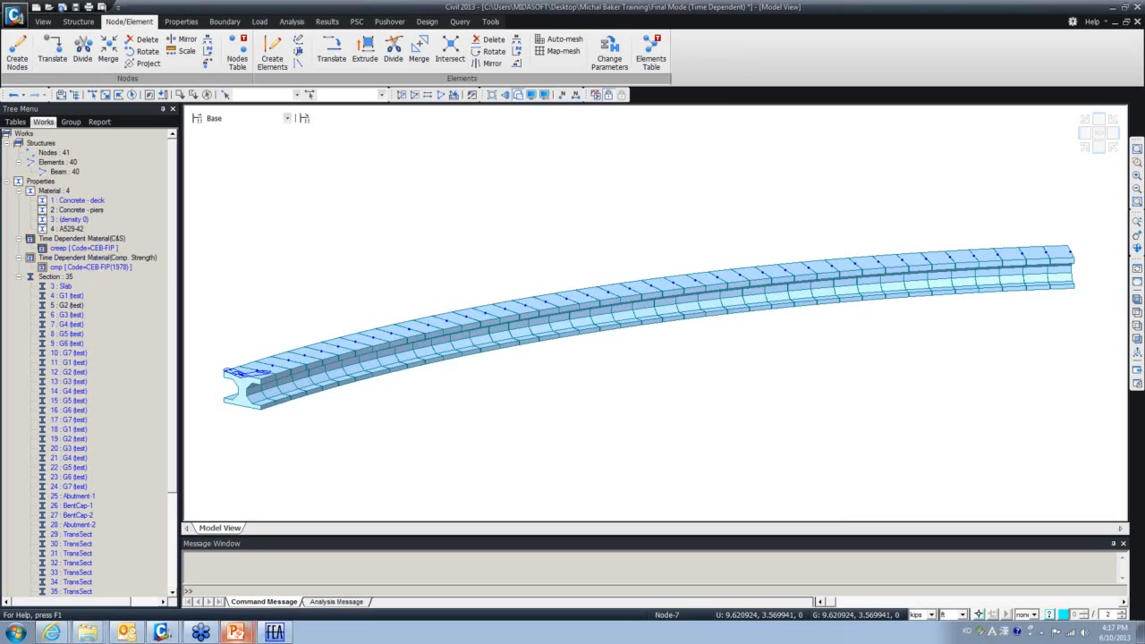
key("alt+Tab")
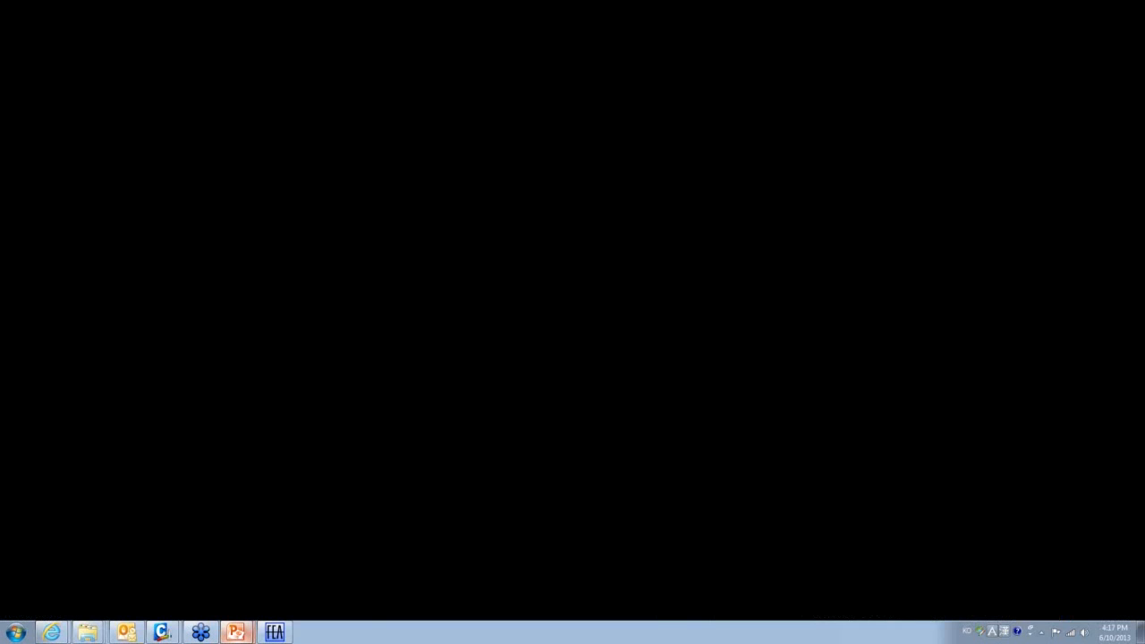